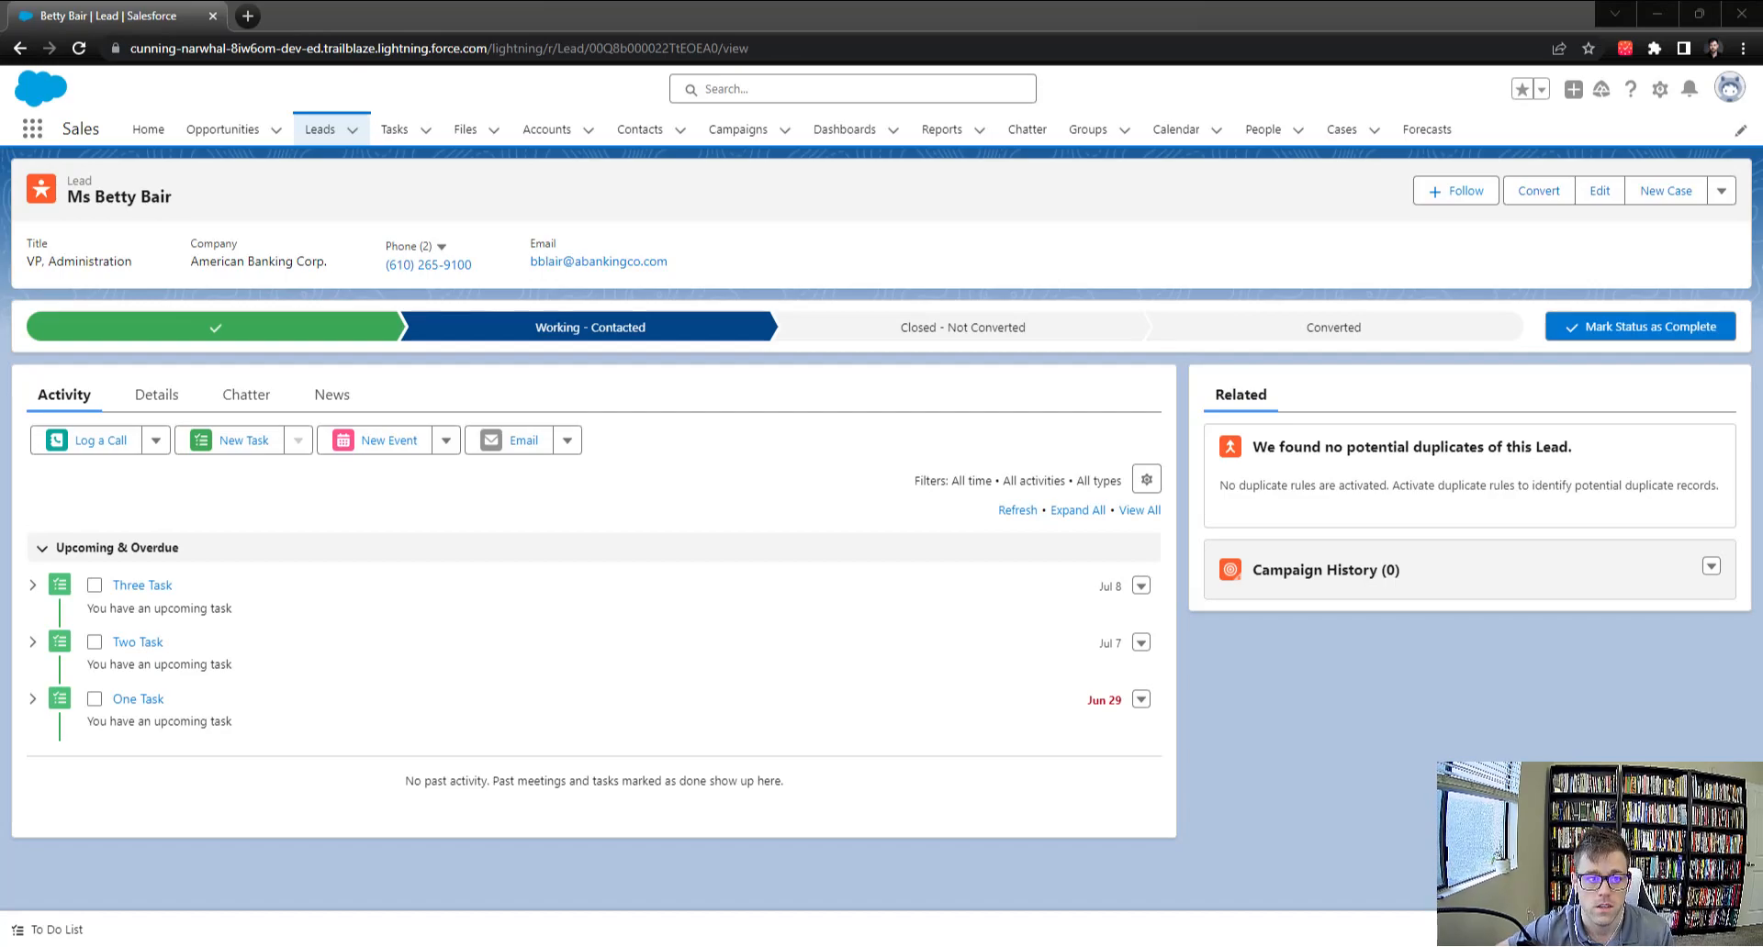
click(92, 196)
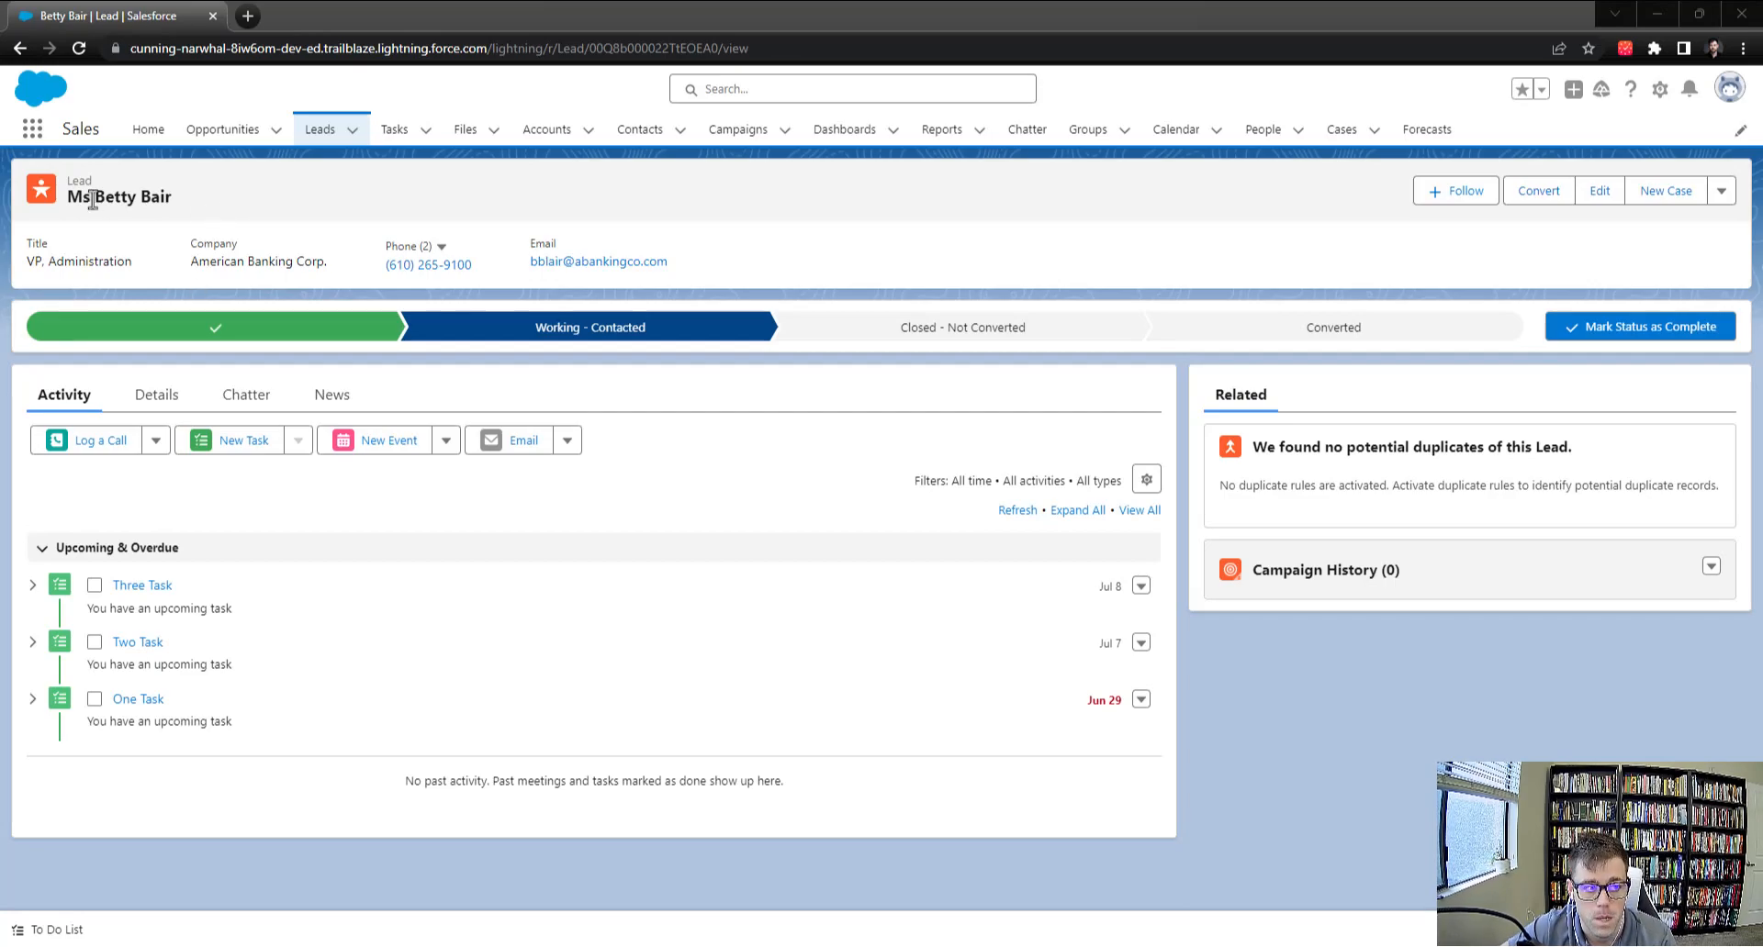
click(162, 187)
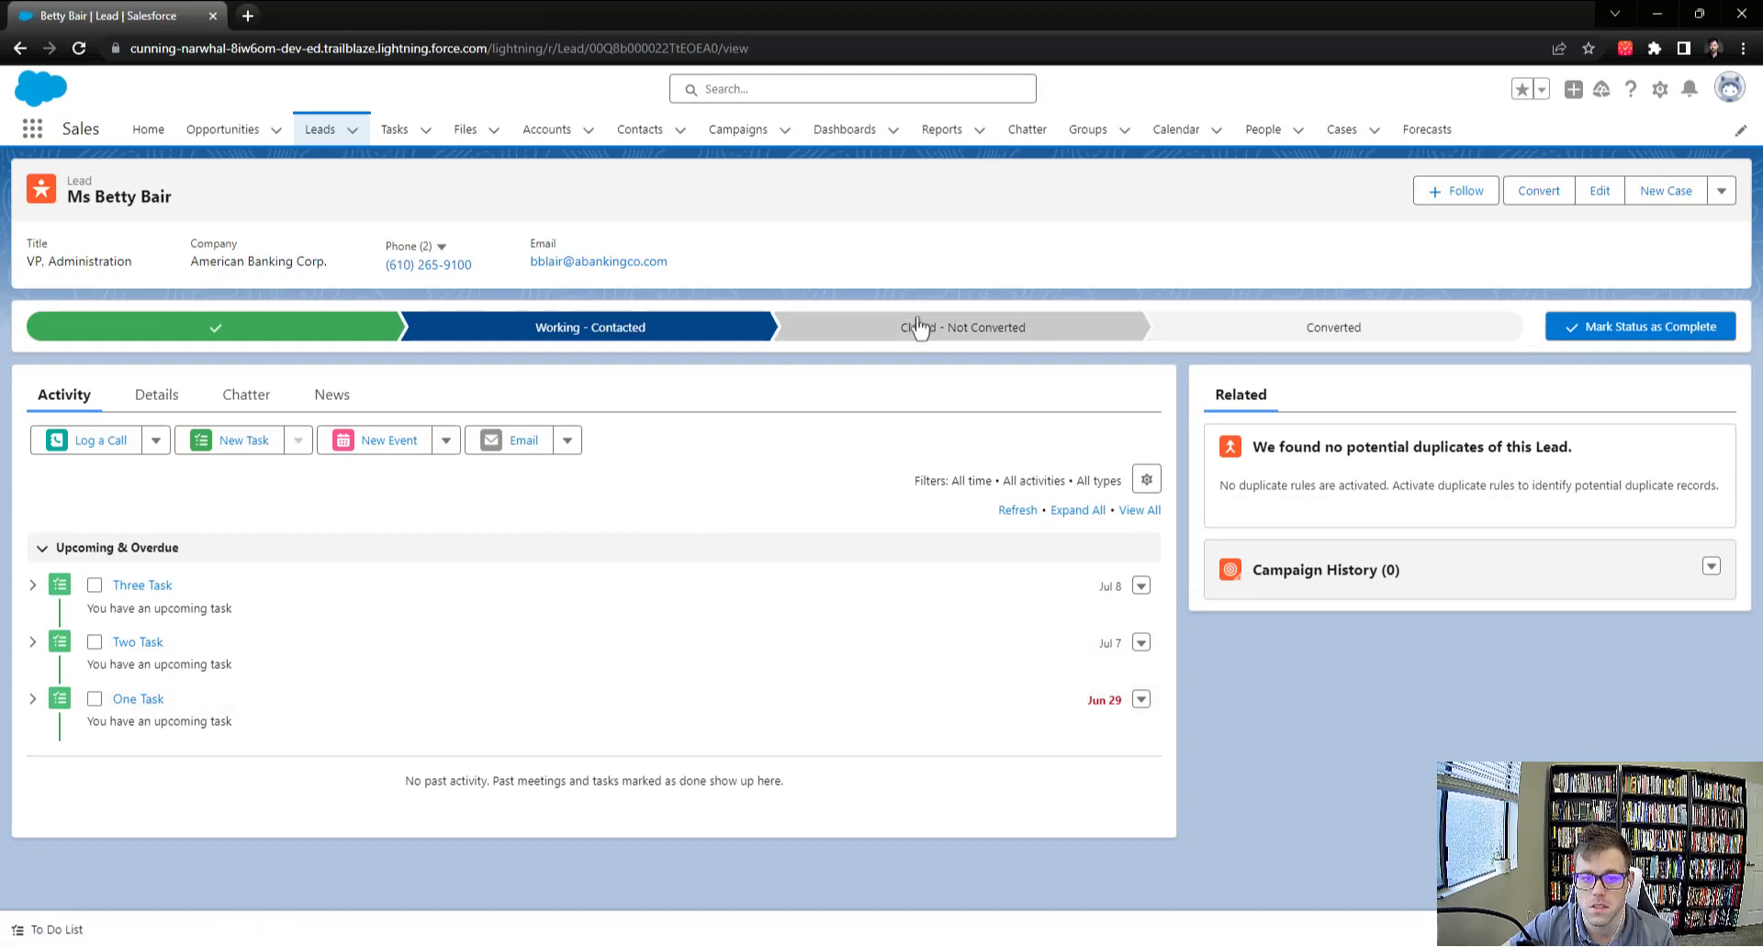
click(889, 246)
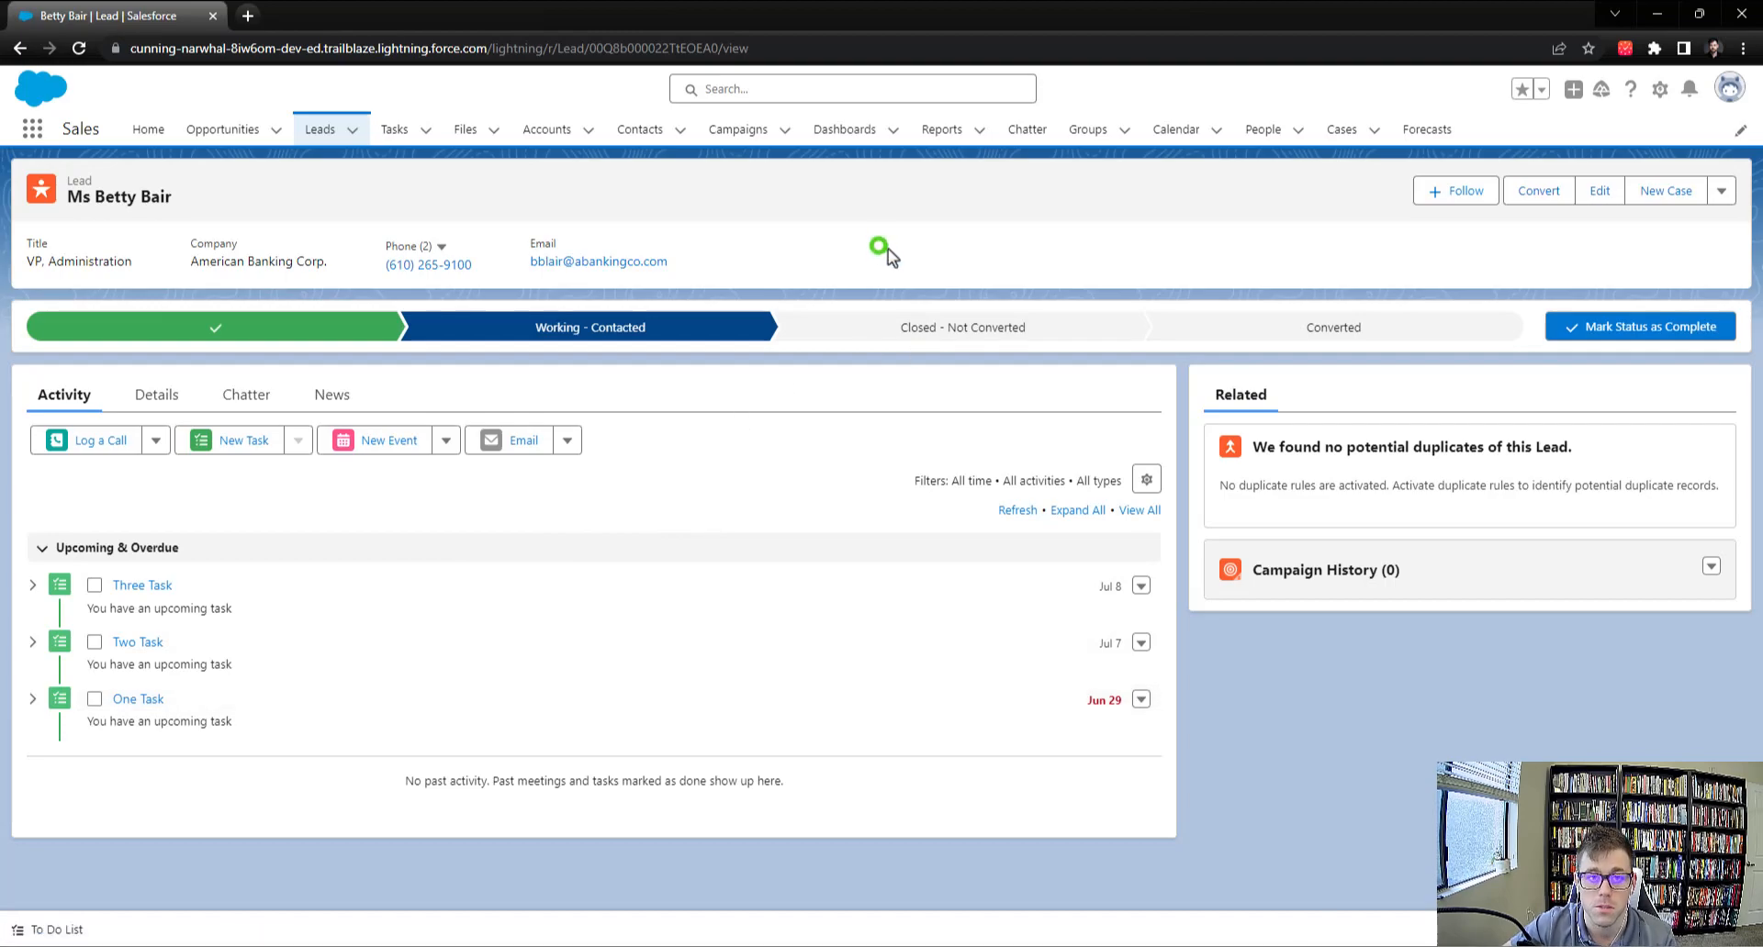
Clear the Number of Tasks value in the lead's details and save the record.
click(158, 394)
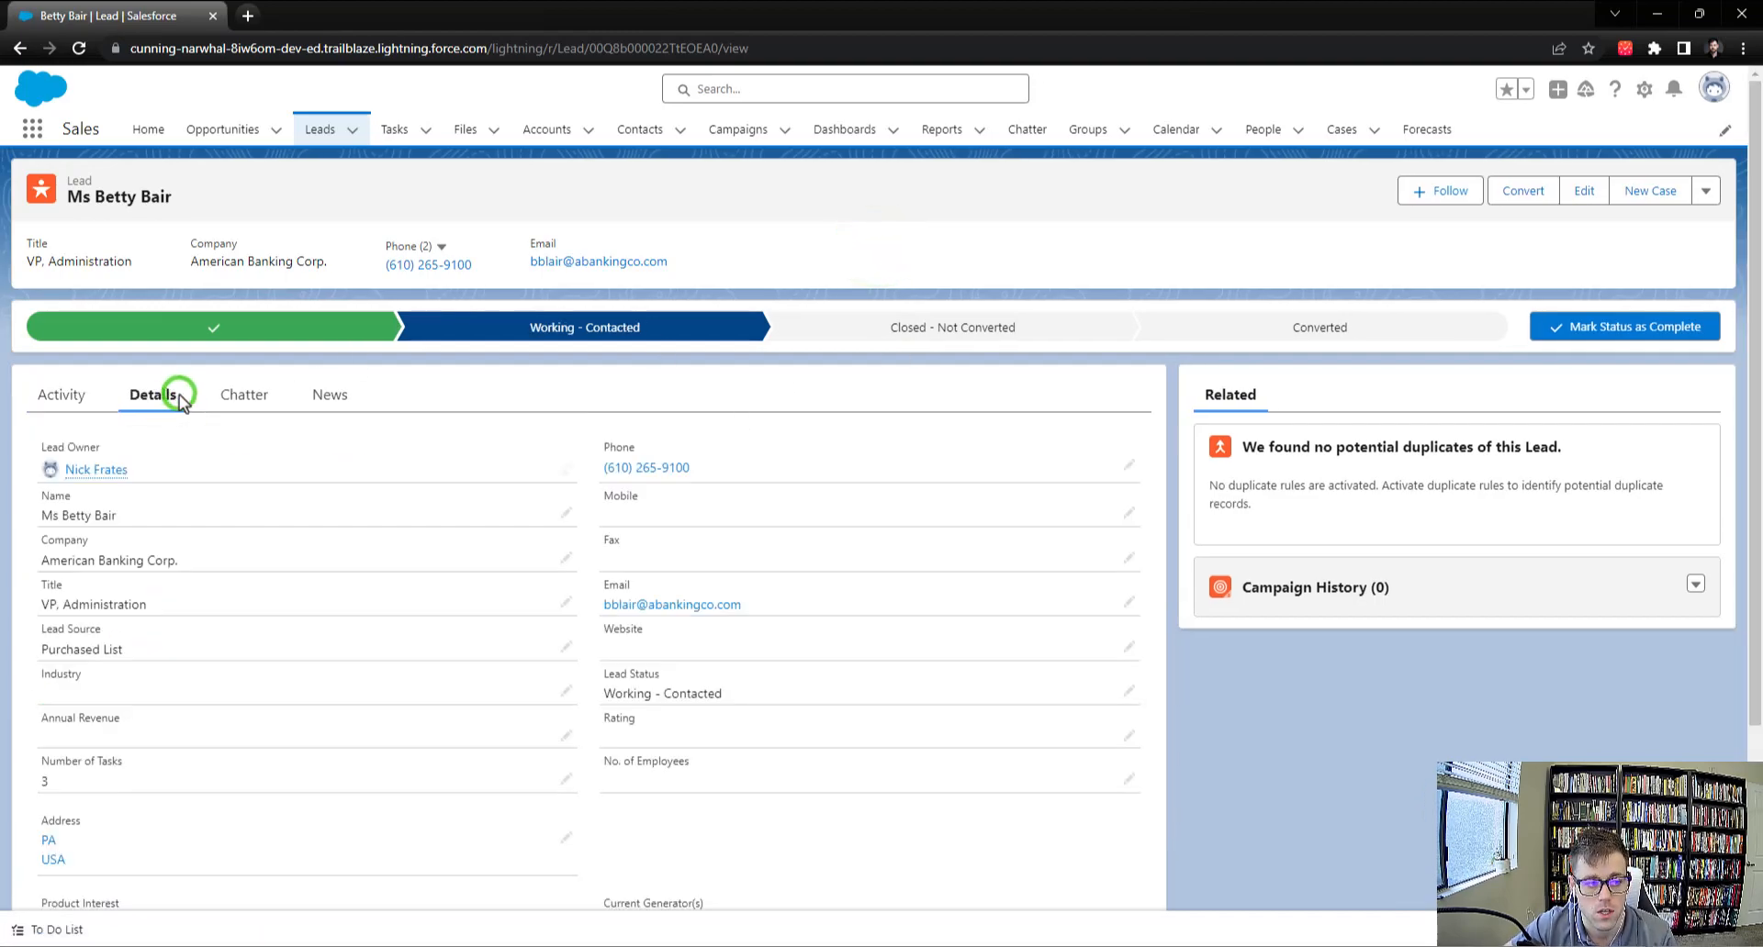
click(564, 782)
click(85, 774)
key(BackSpace)
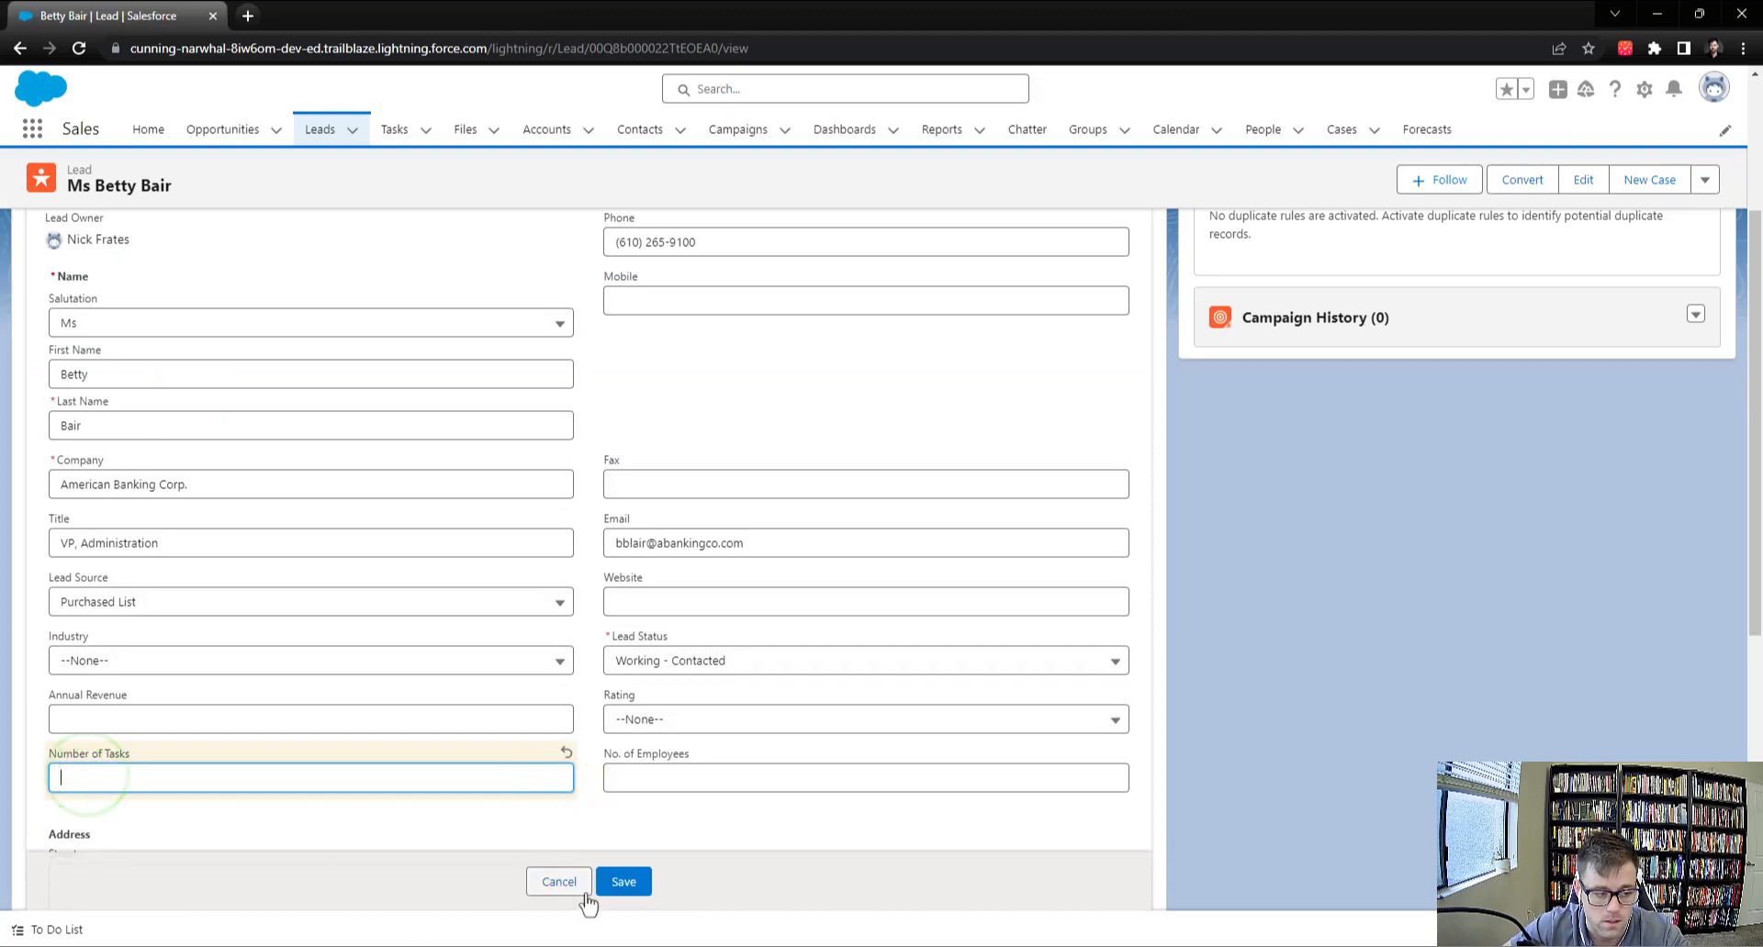
click(608, 882)
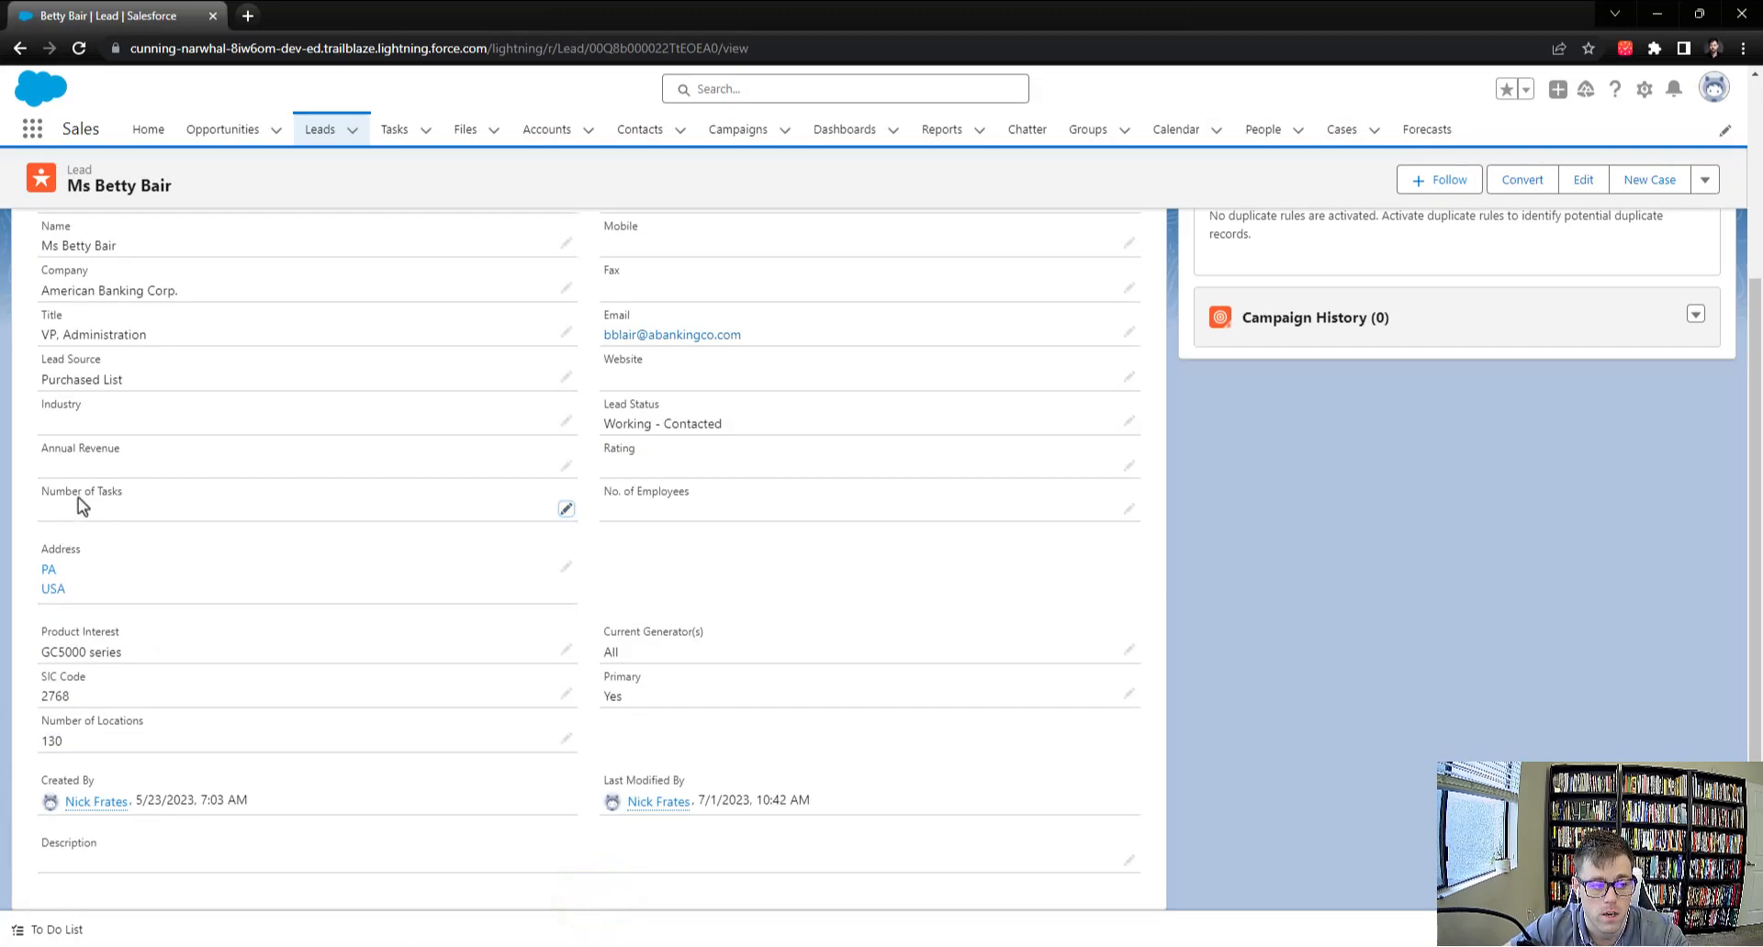
Review the lead's activity timeline, expanding it to include all upcoming and overdue tasks.
scroll(81, 504, up, 2)
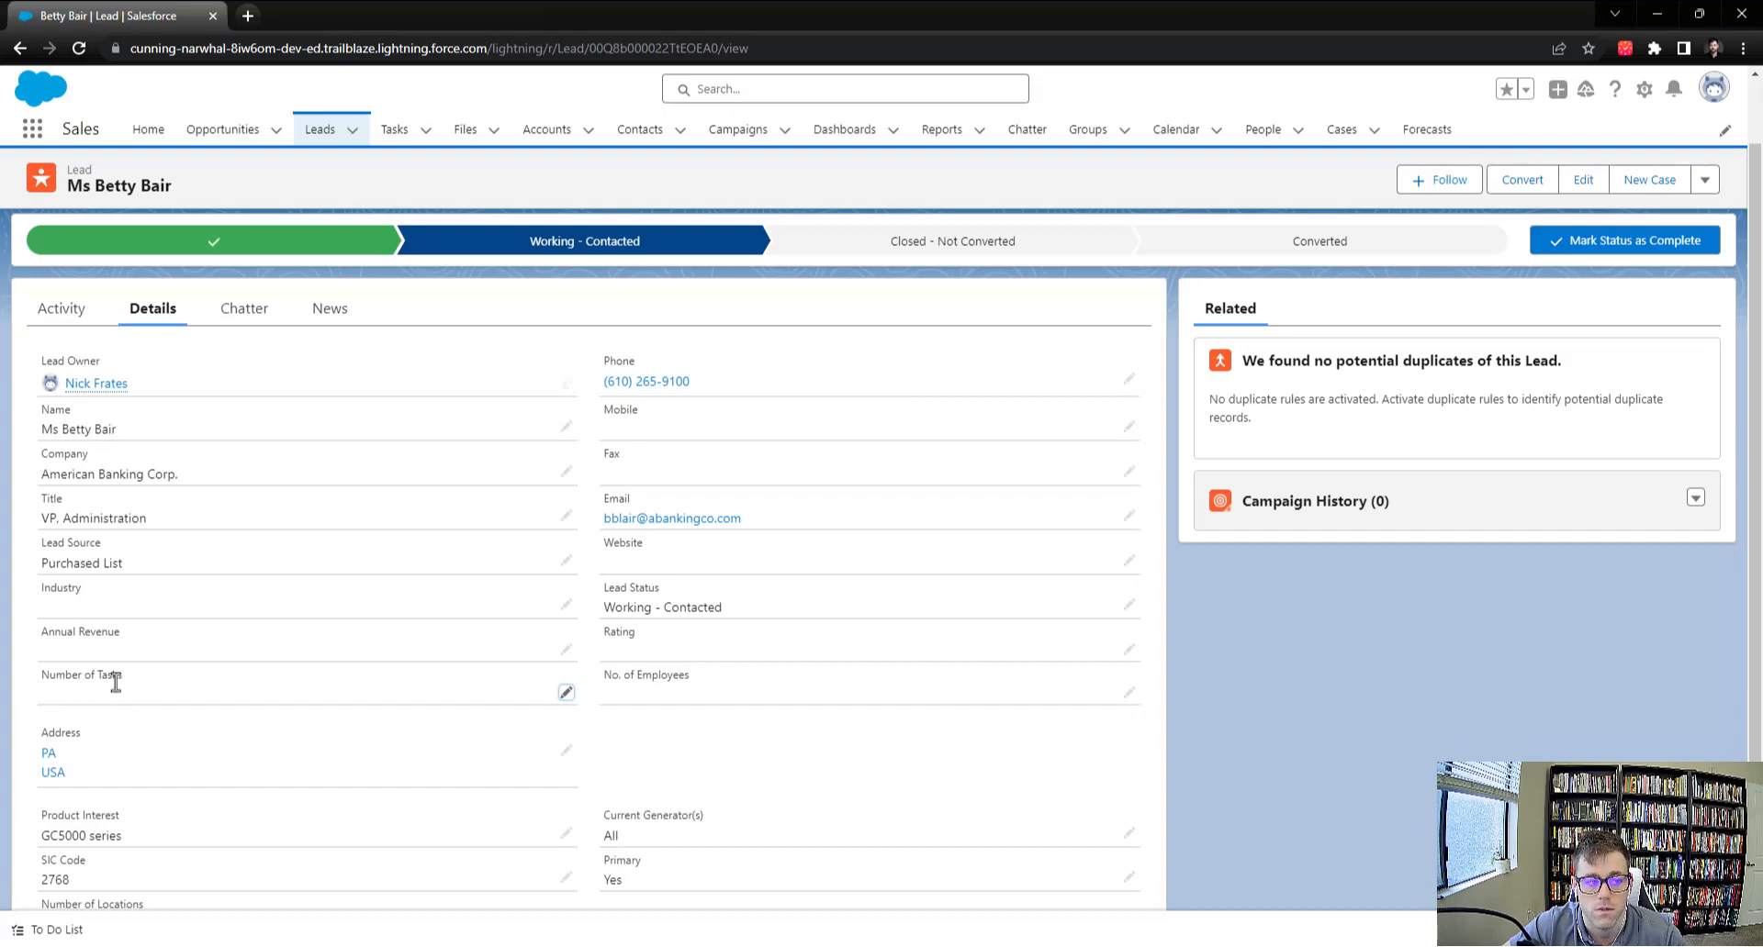
click(67, 307)
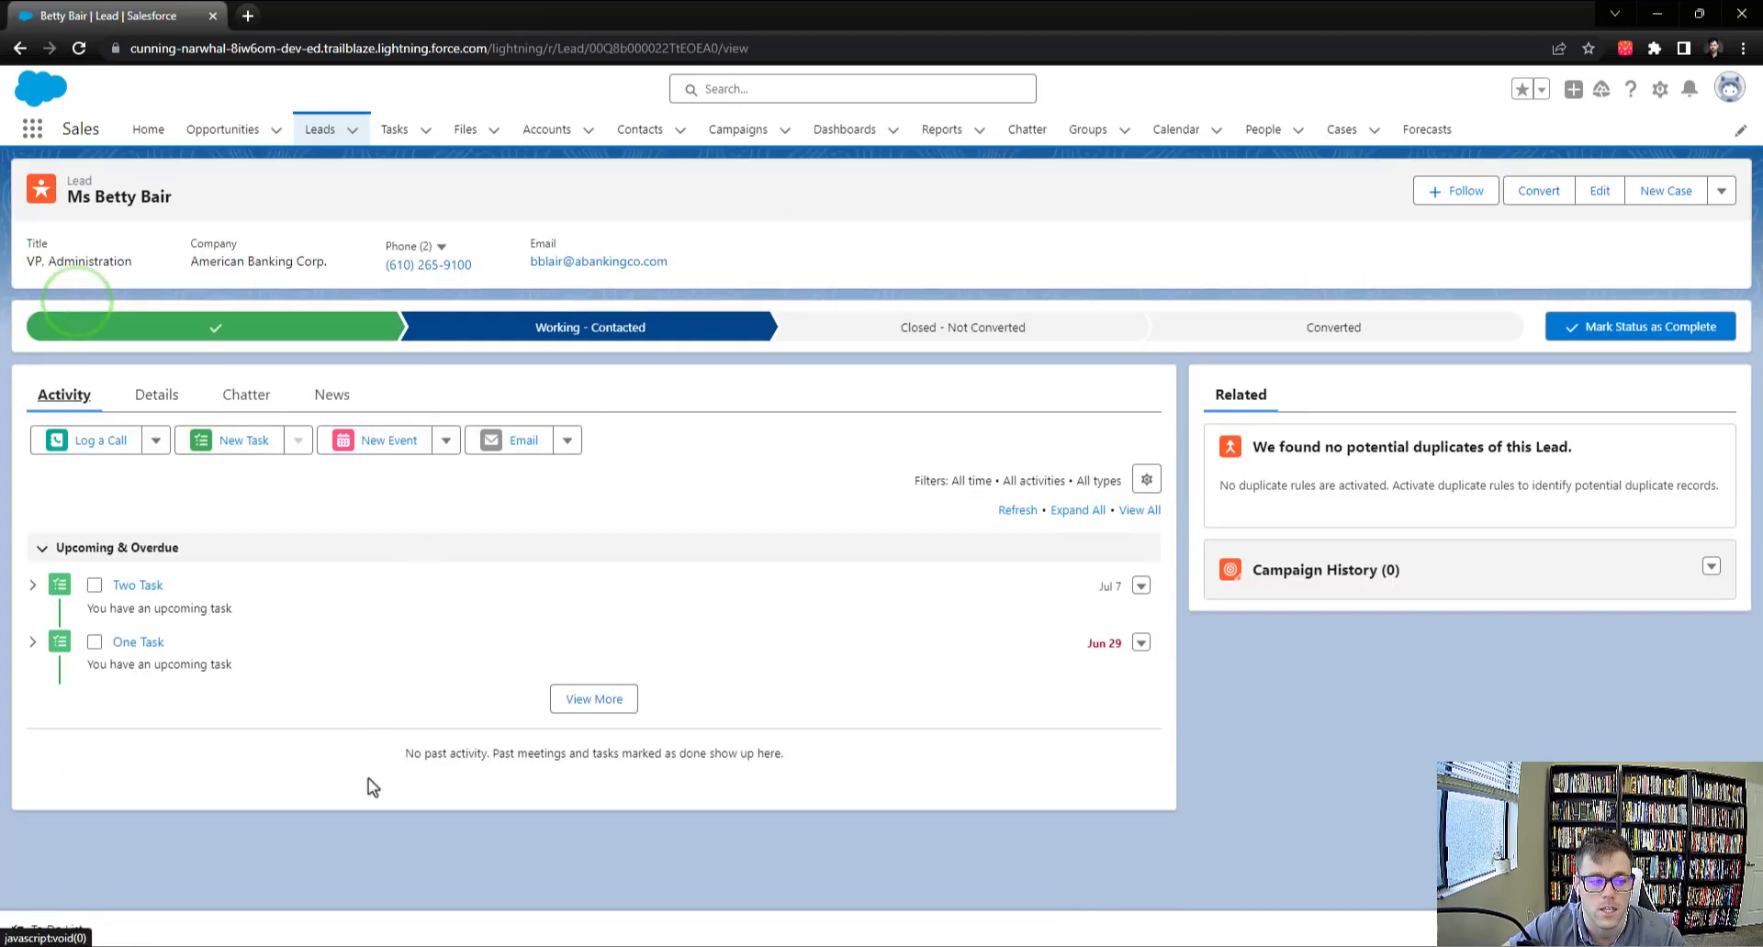
click(594, 699)
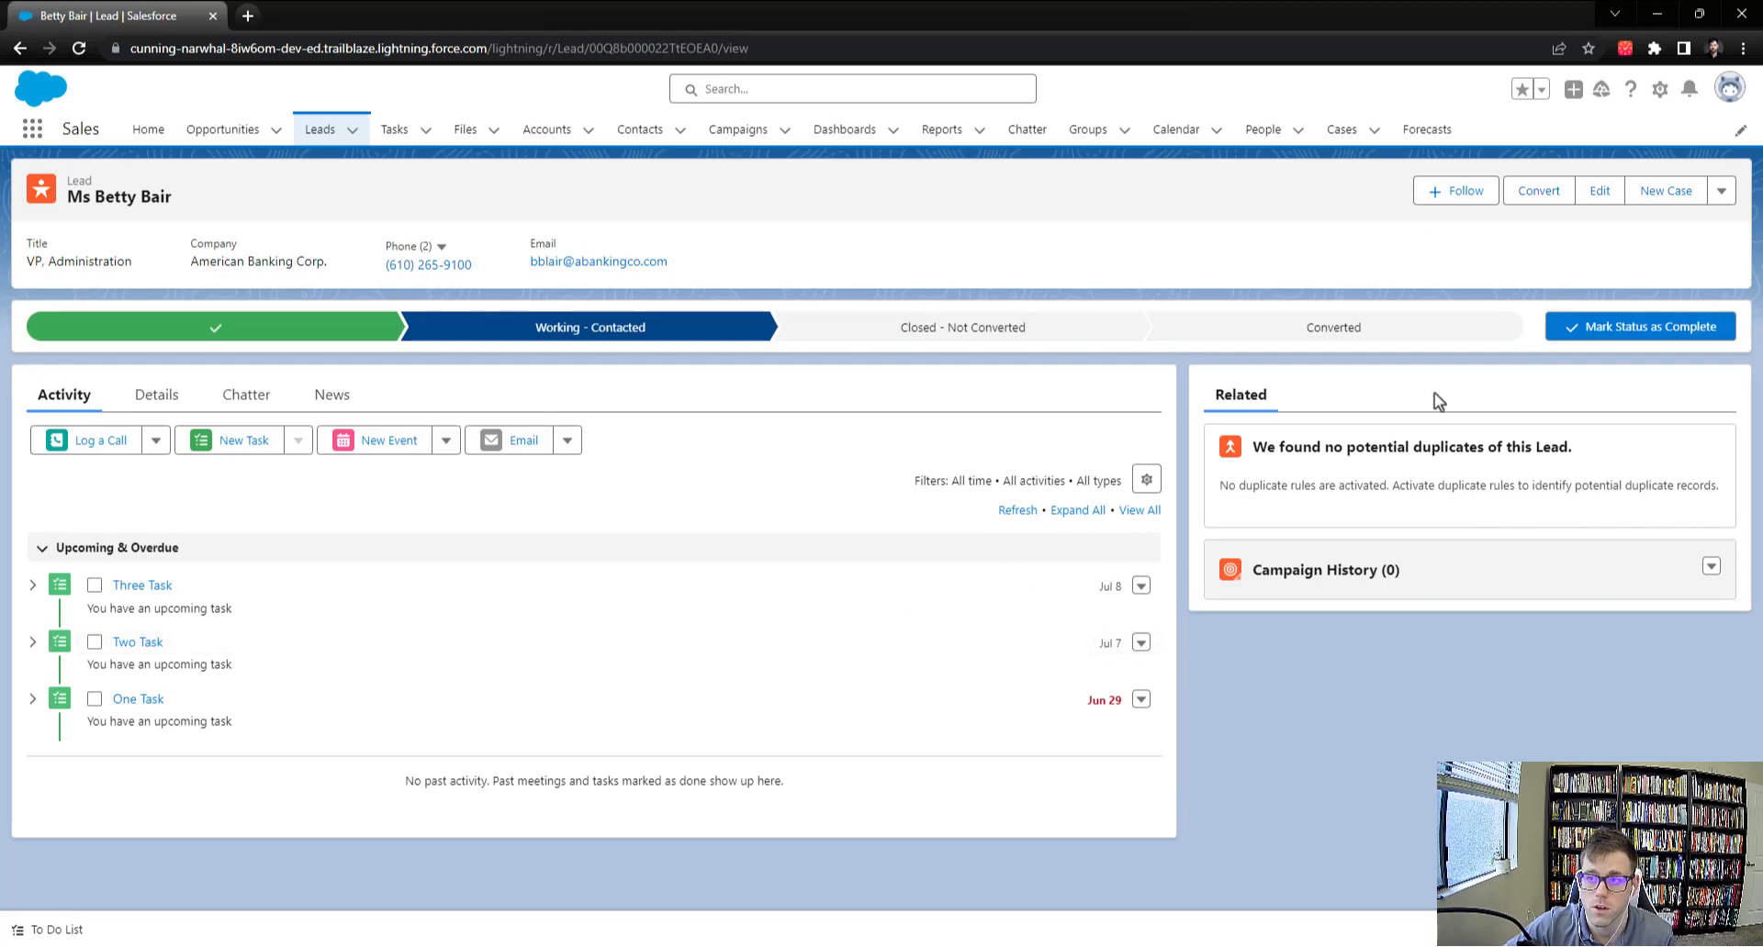
Open the Fields & Relationships settings of the Activity object in Setup's Object Manager.
click(1659, 91)
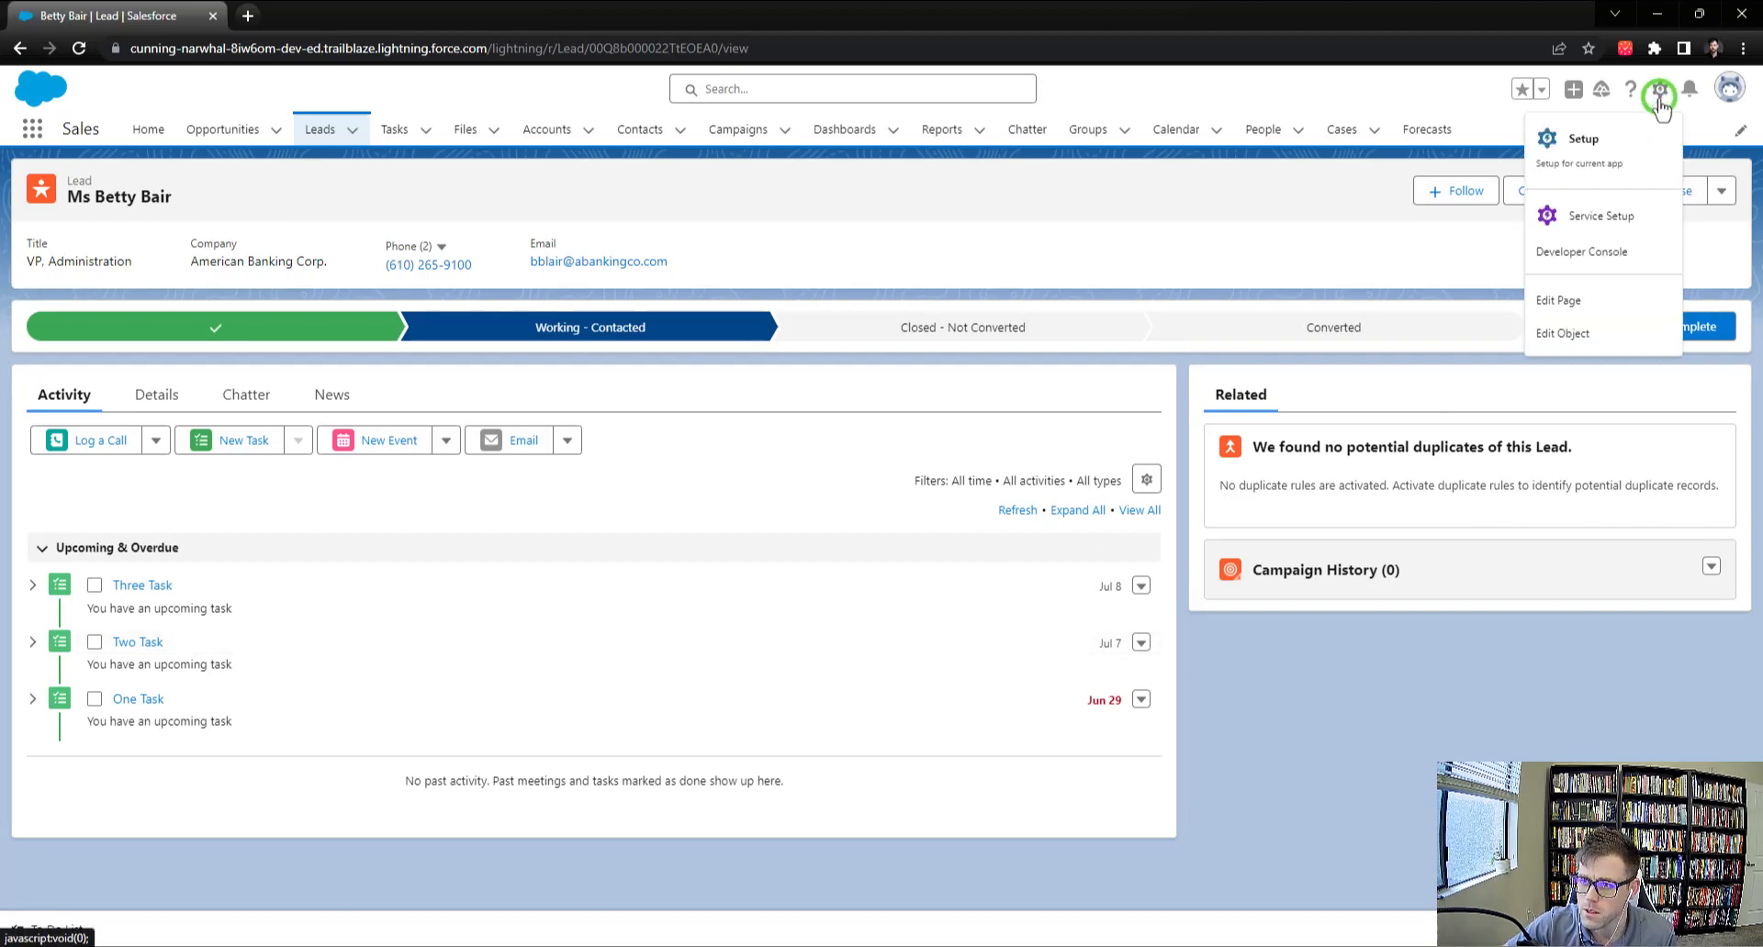
click(1592, 149)
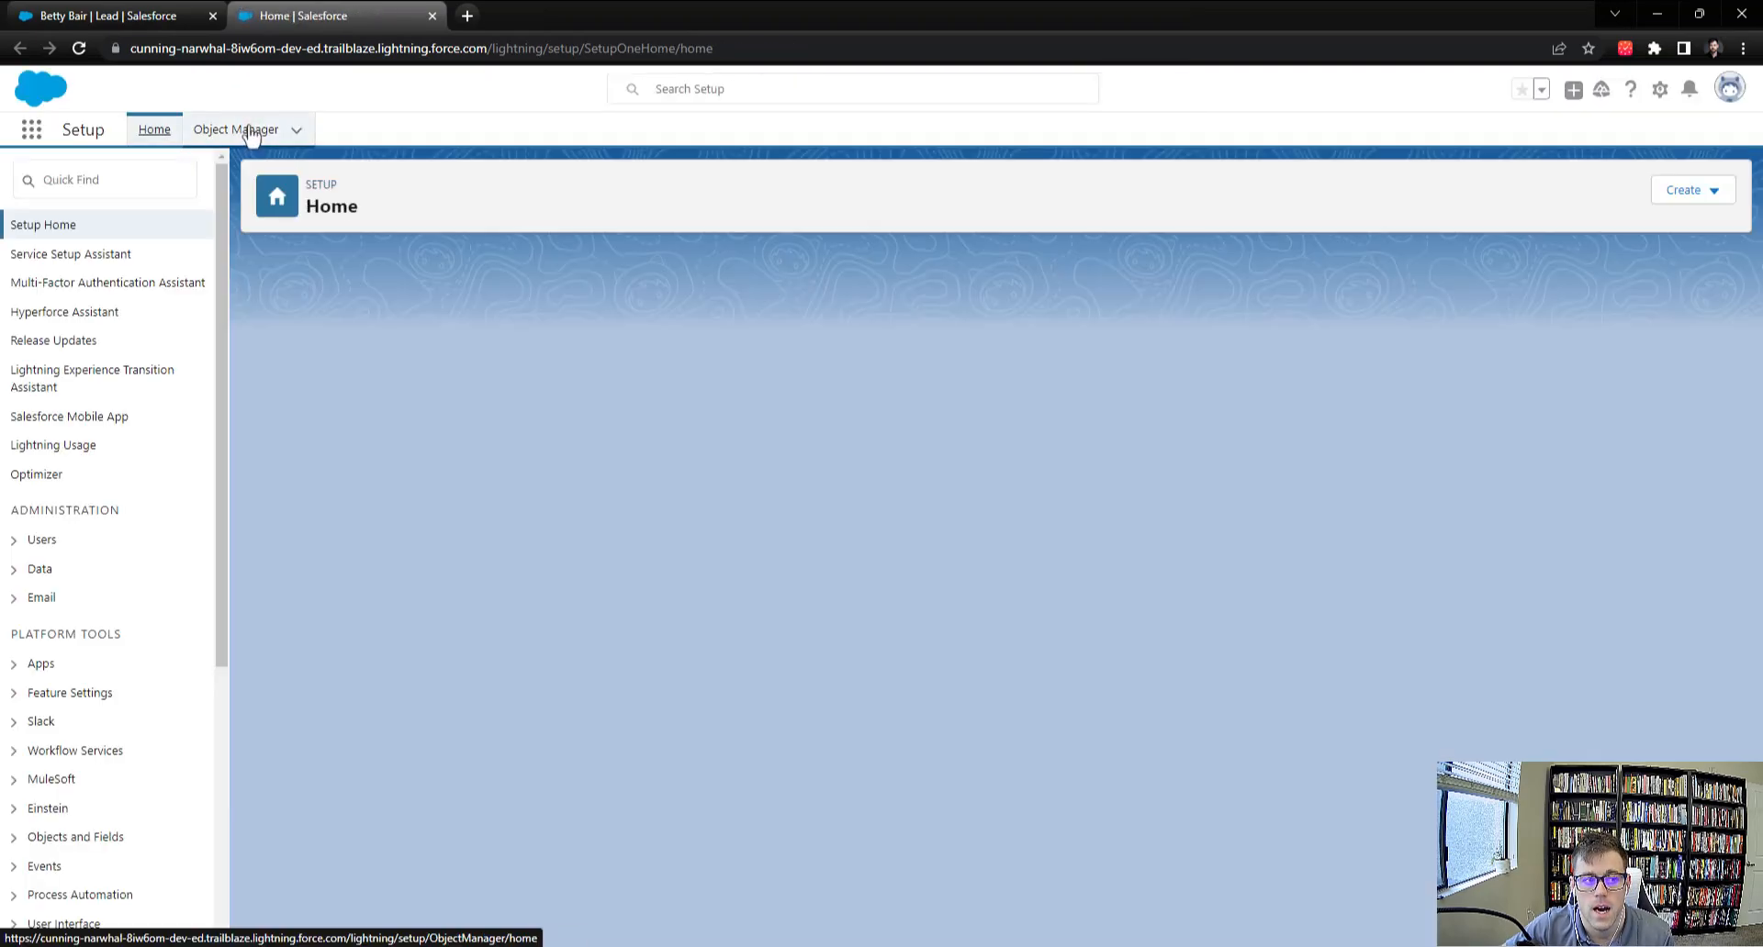
click(249, 129)
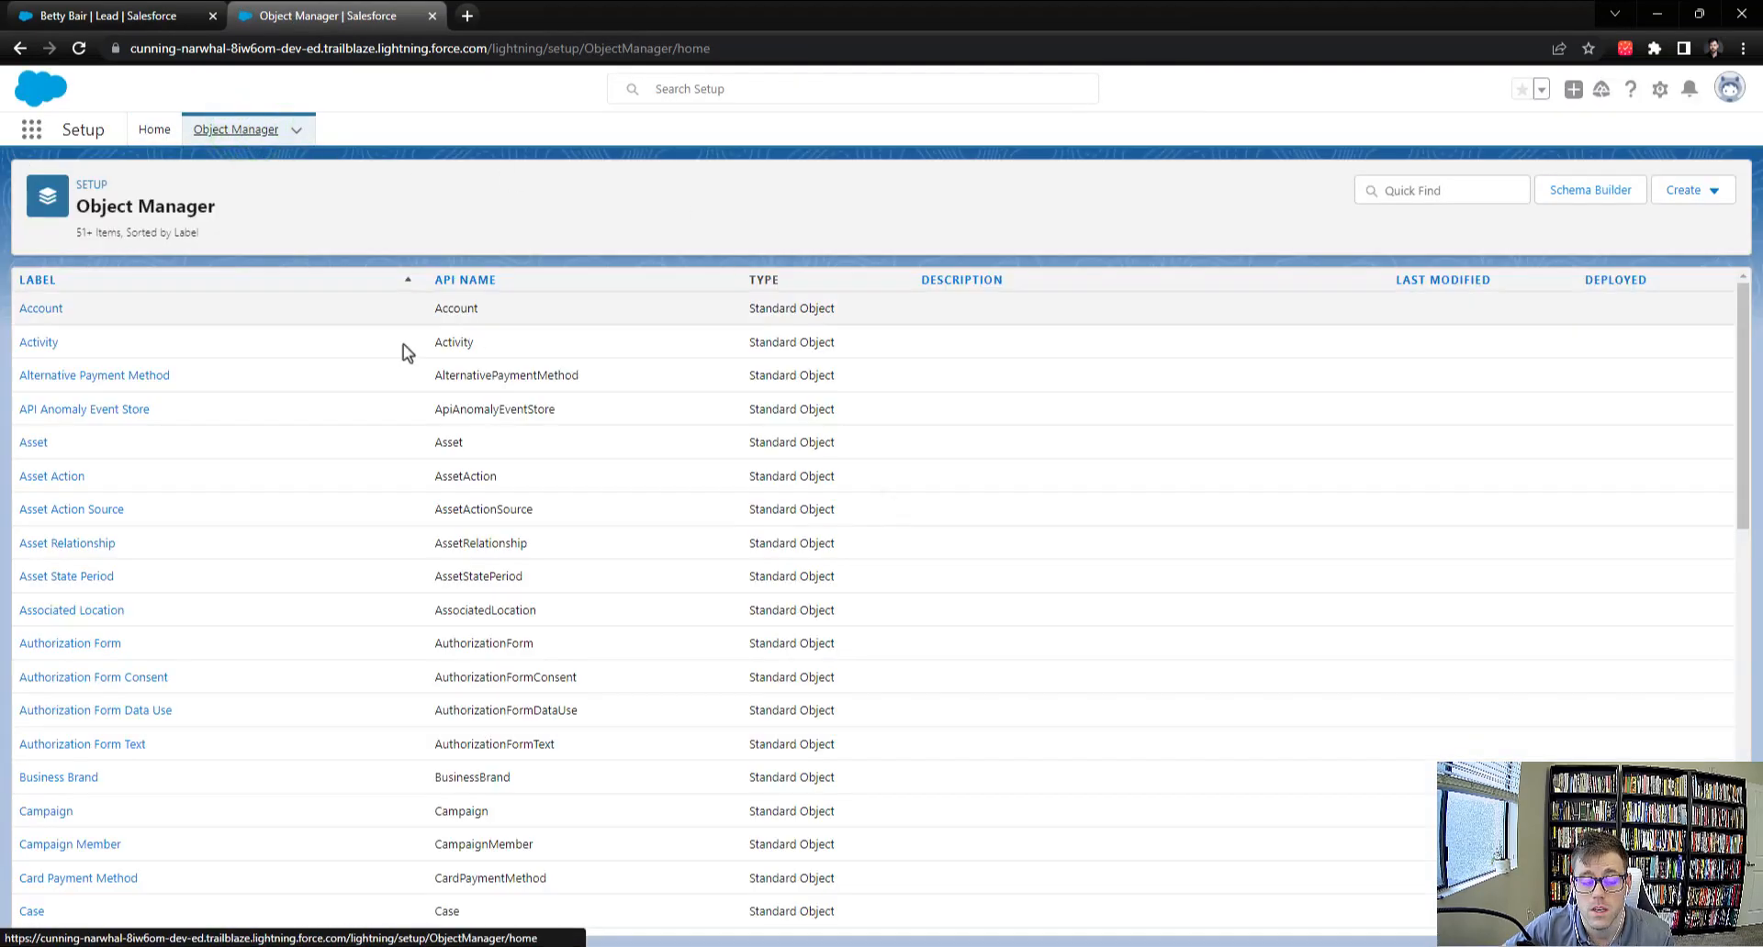
click(40, 345)
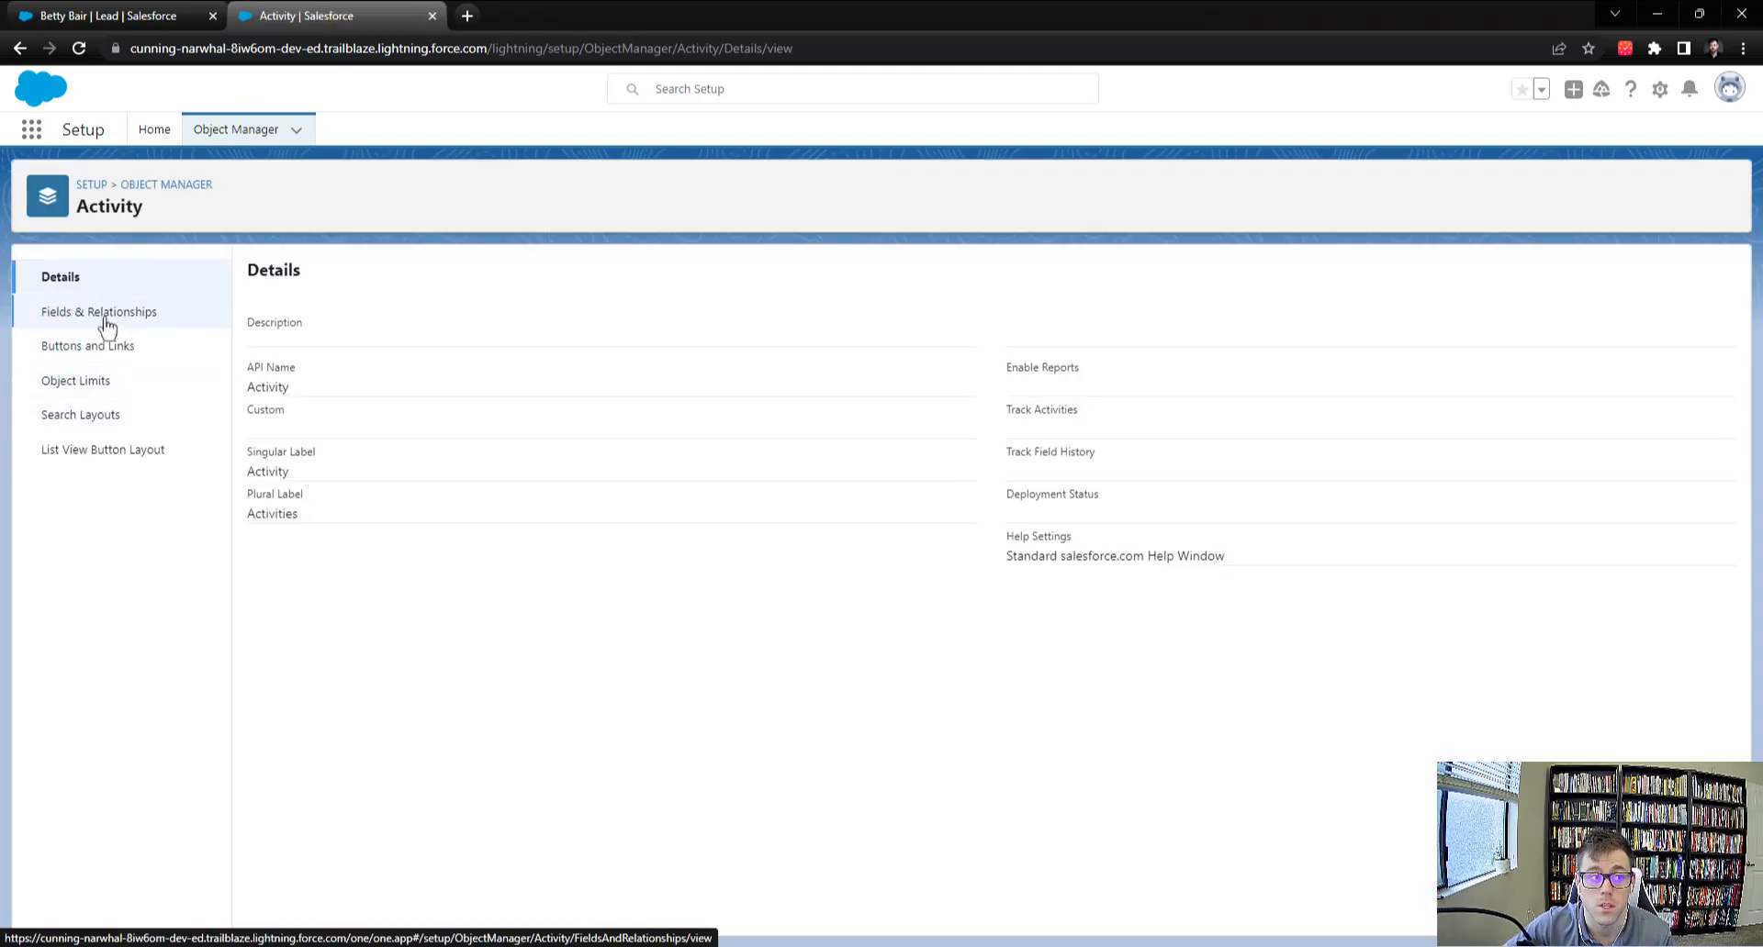
click(106, 317)
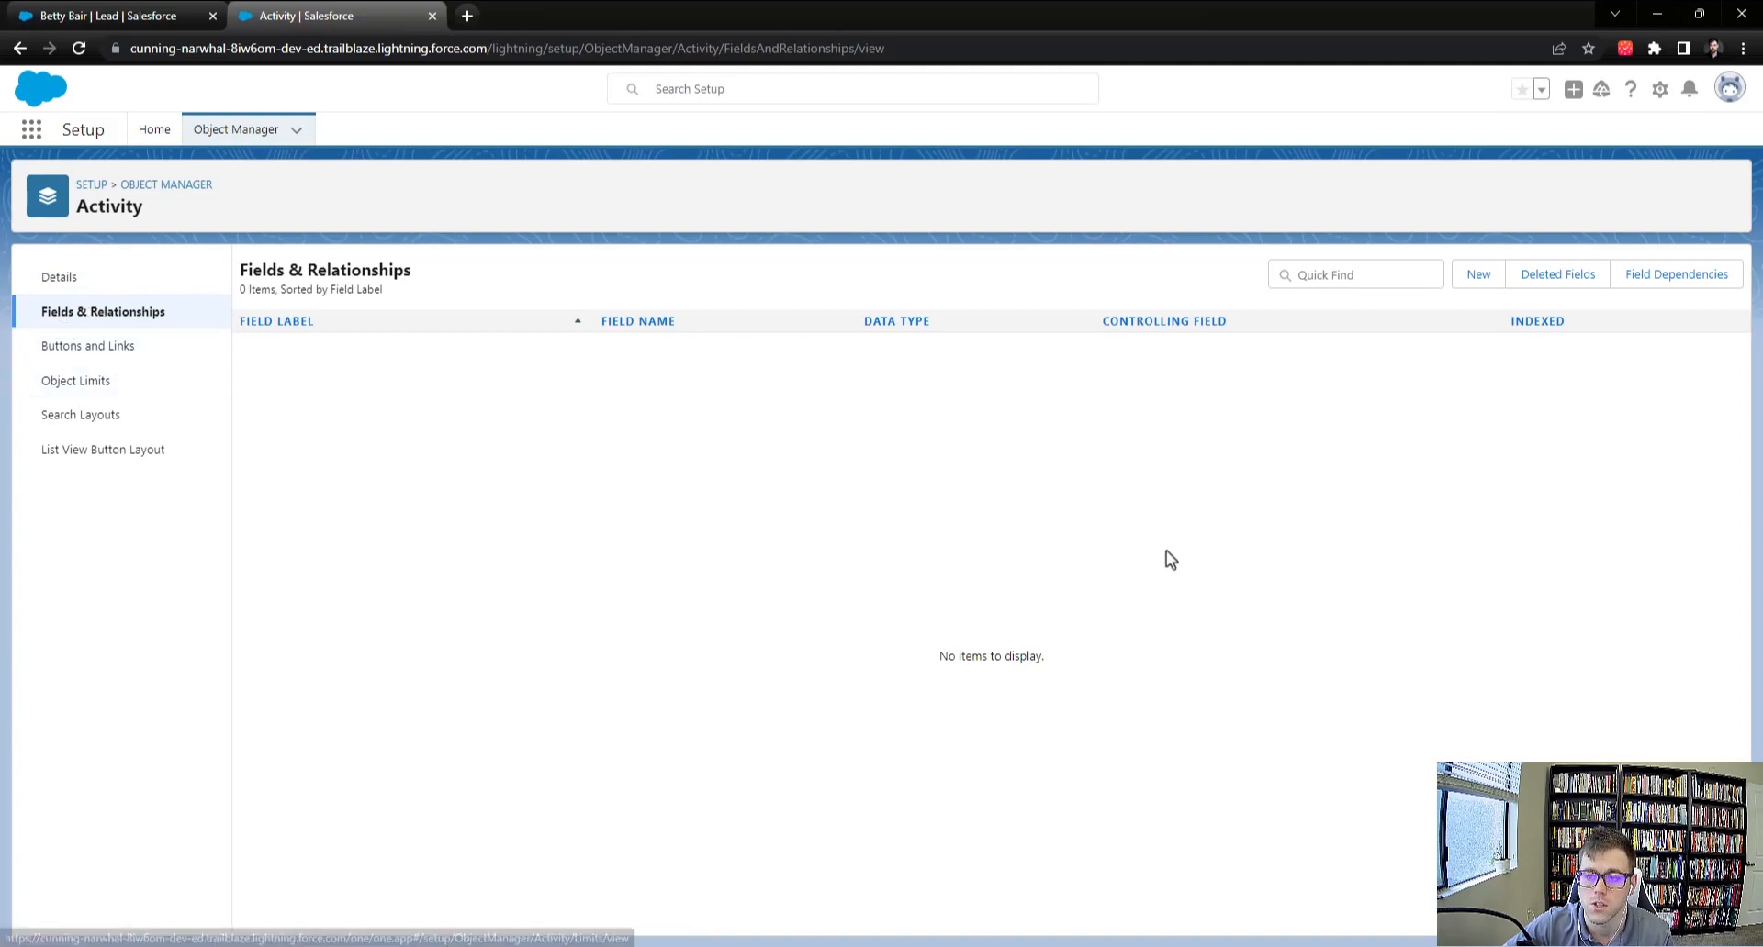
Begin a custom Formula field on Activity with label and name WhatIdText and the Text return type.
click(1478, 275)
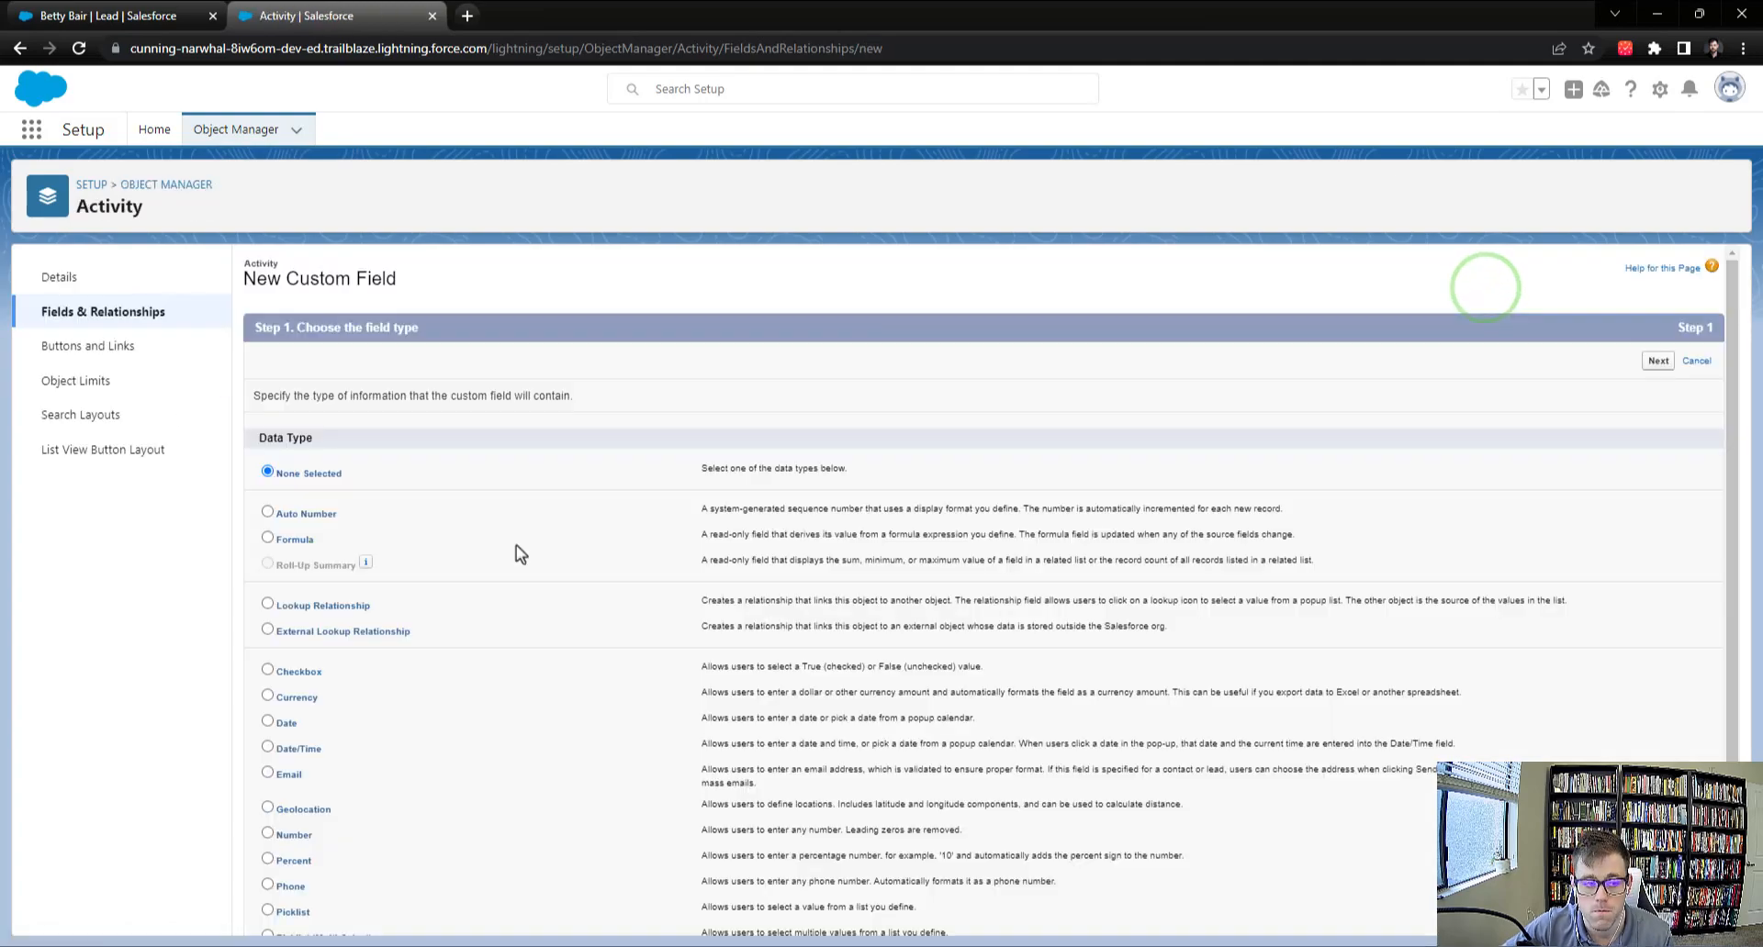
click(292, 539)
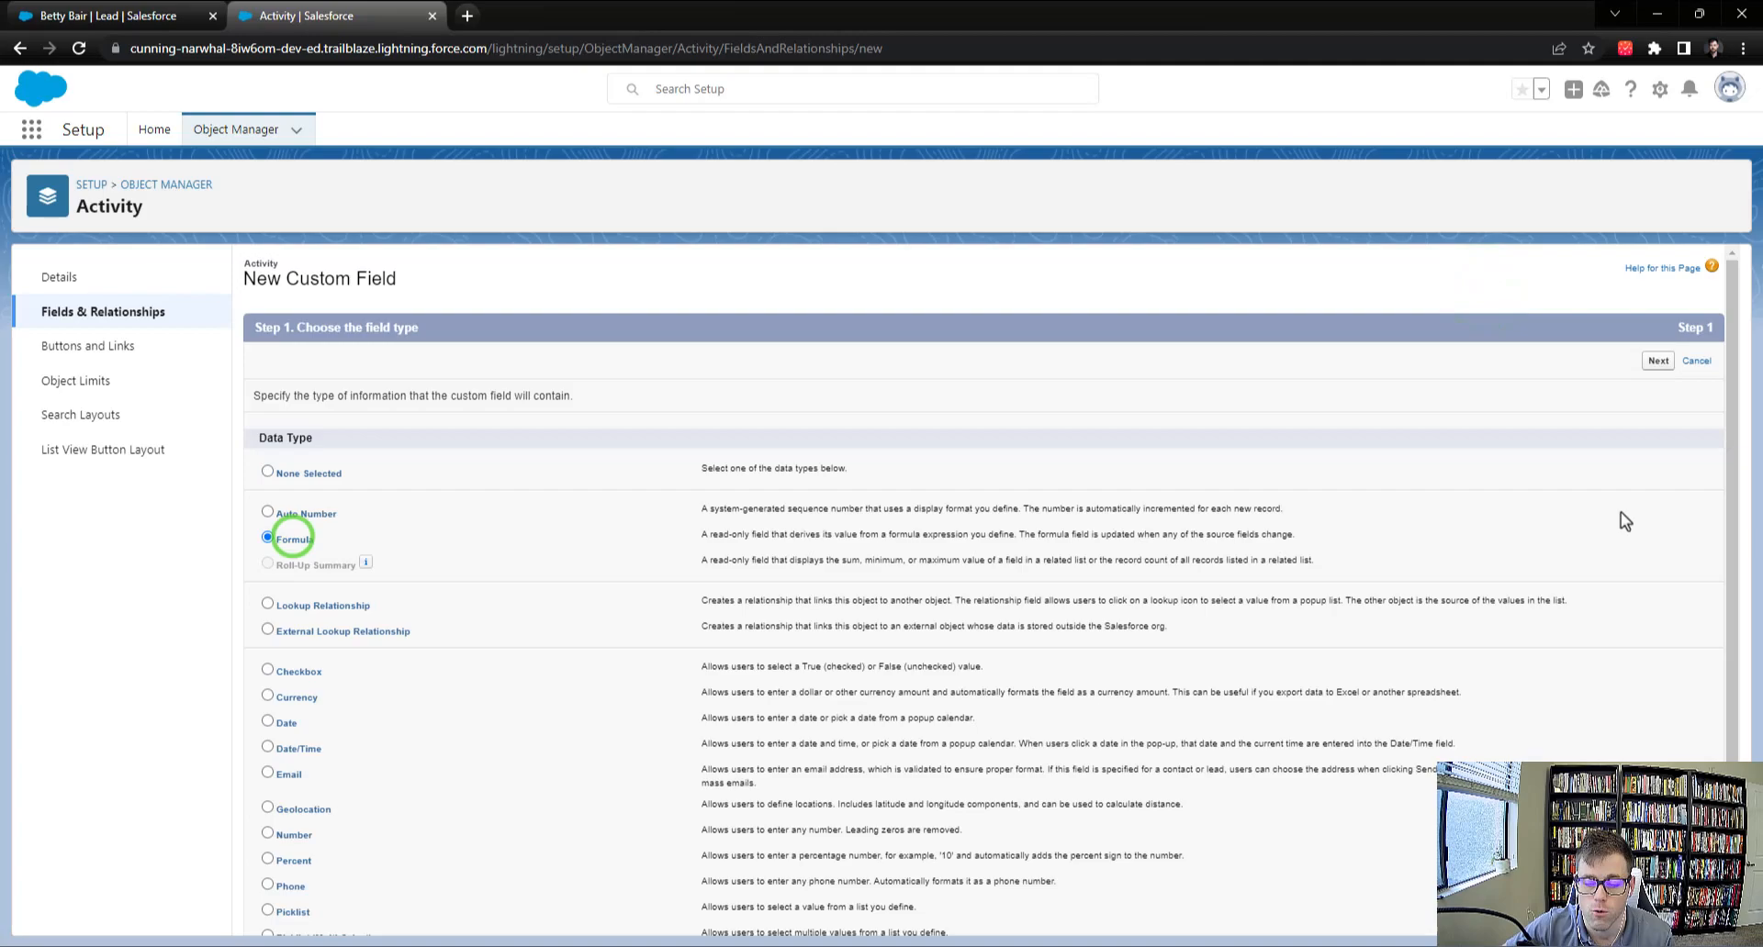
click(1658, 363)
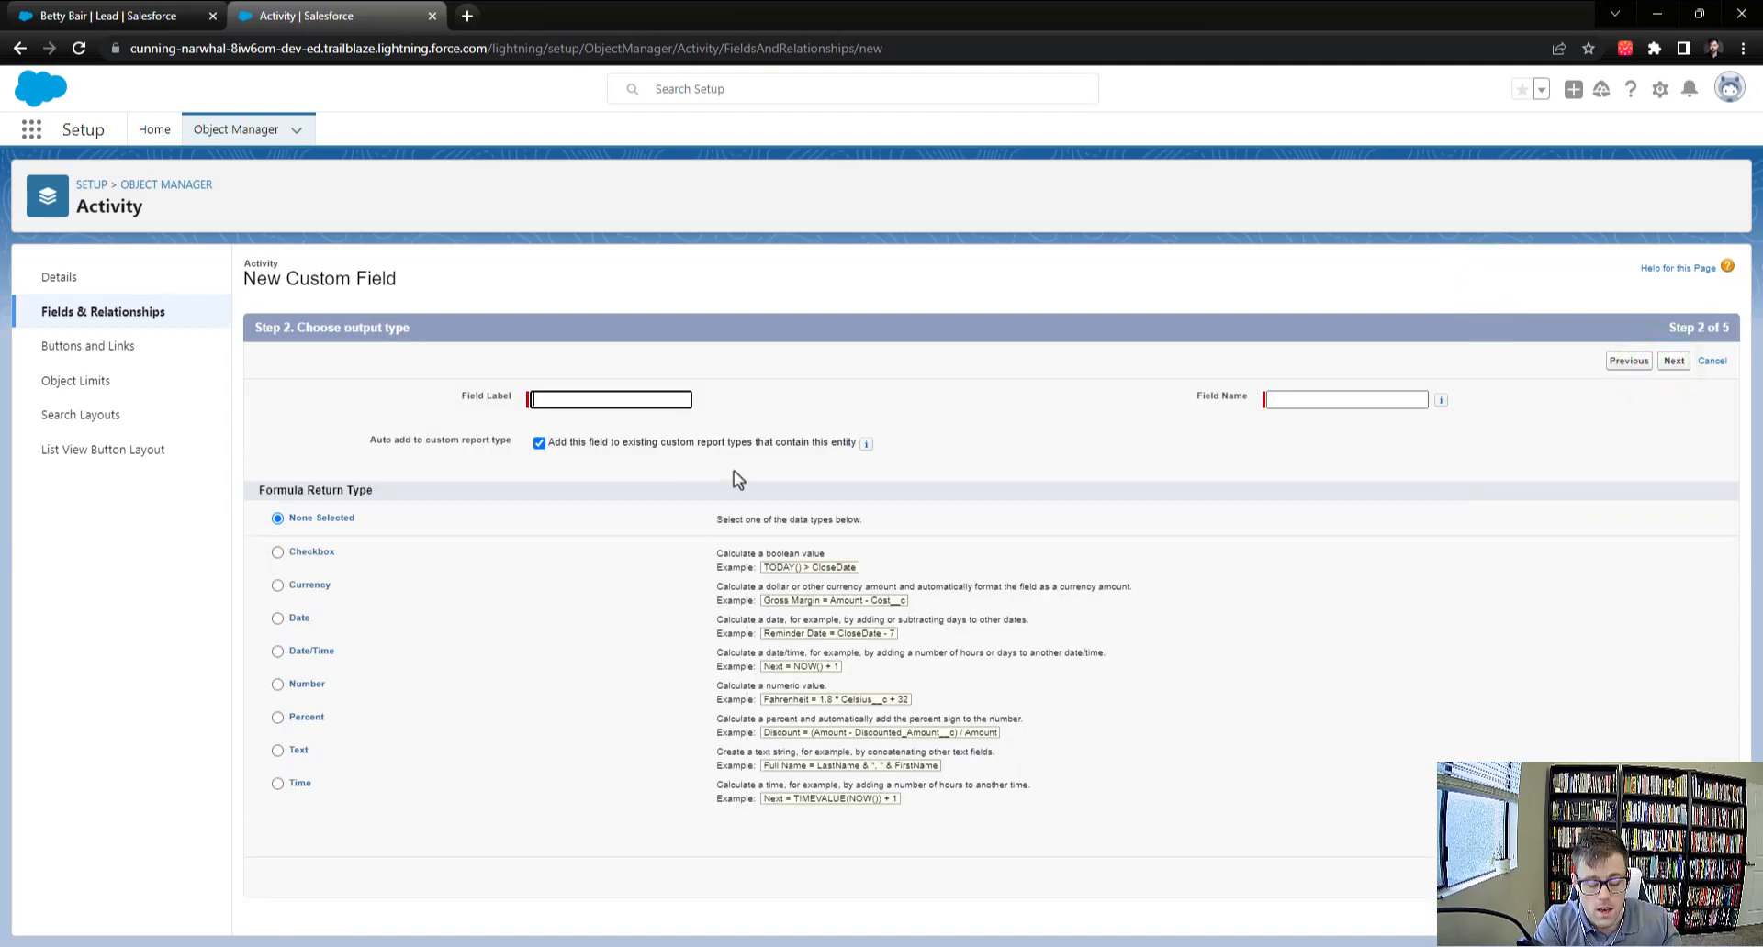
text(WhatIdText)
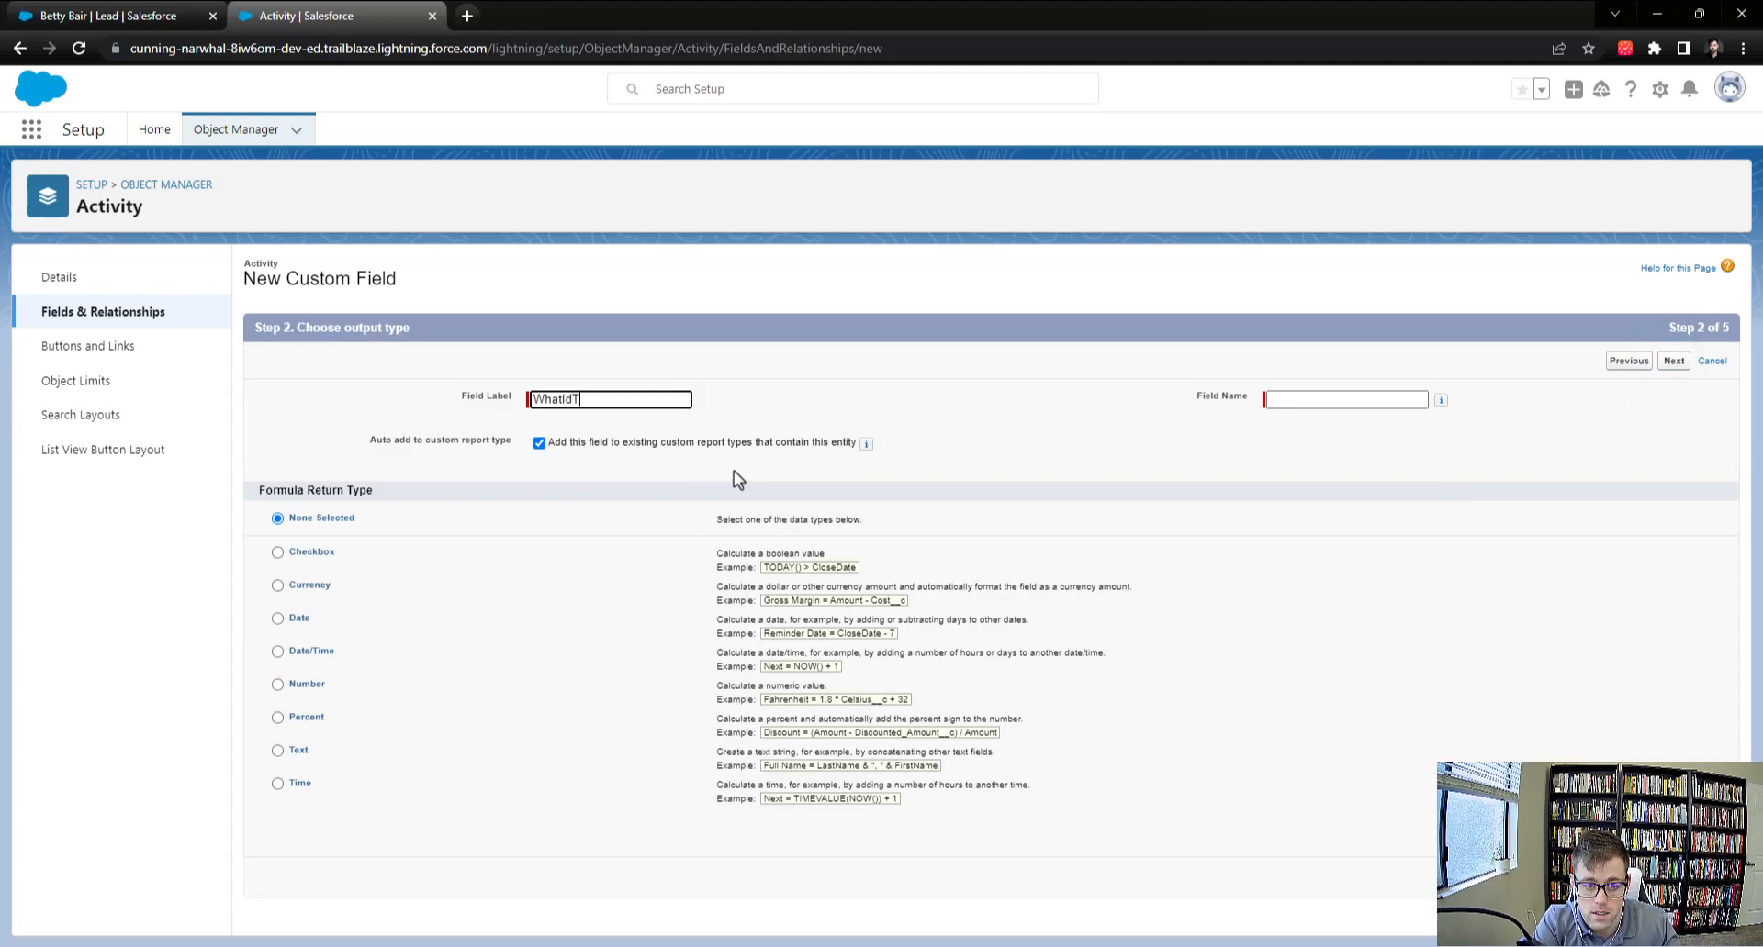
key(Tab)
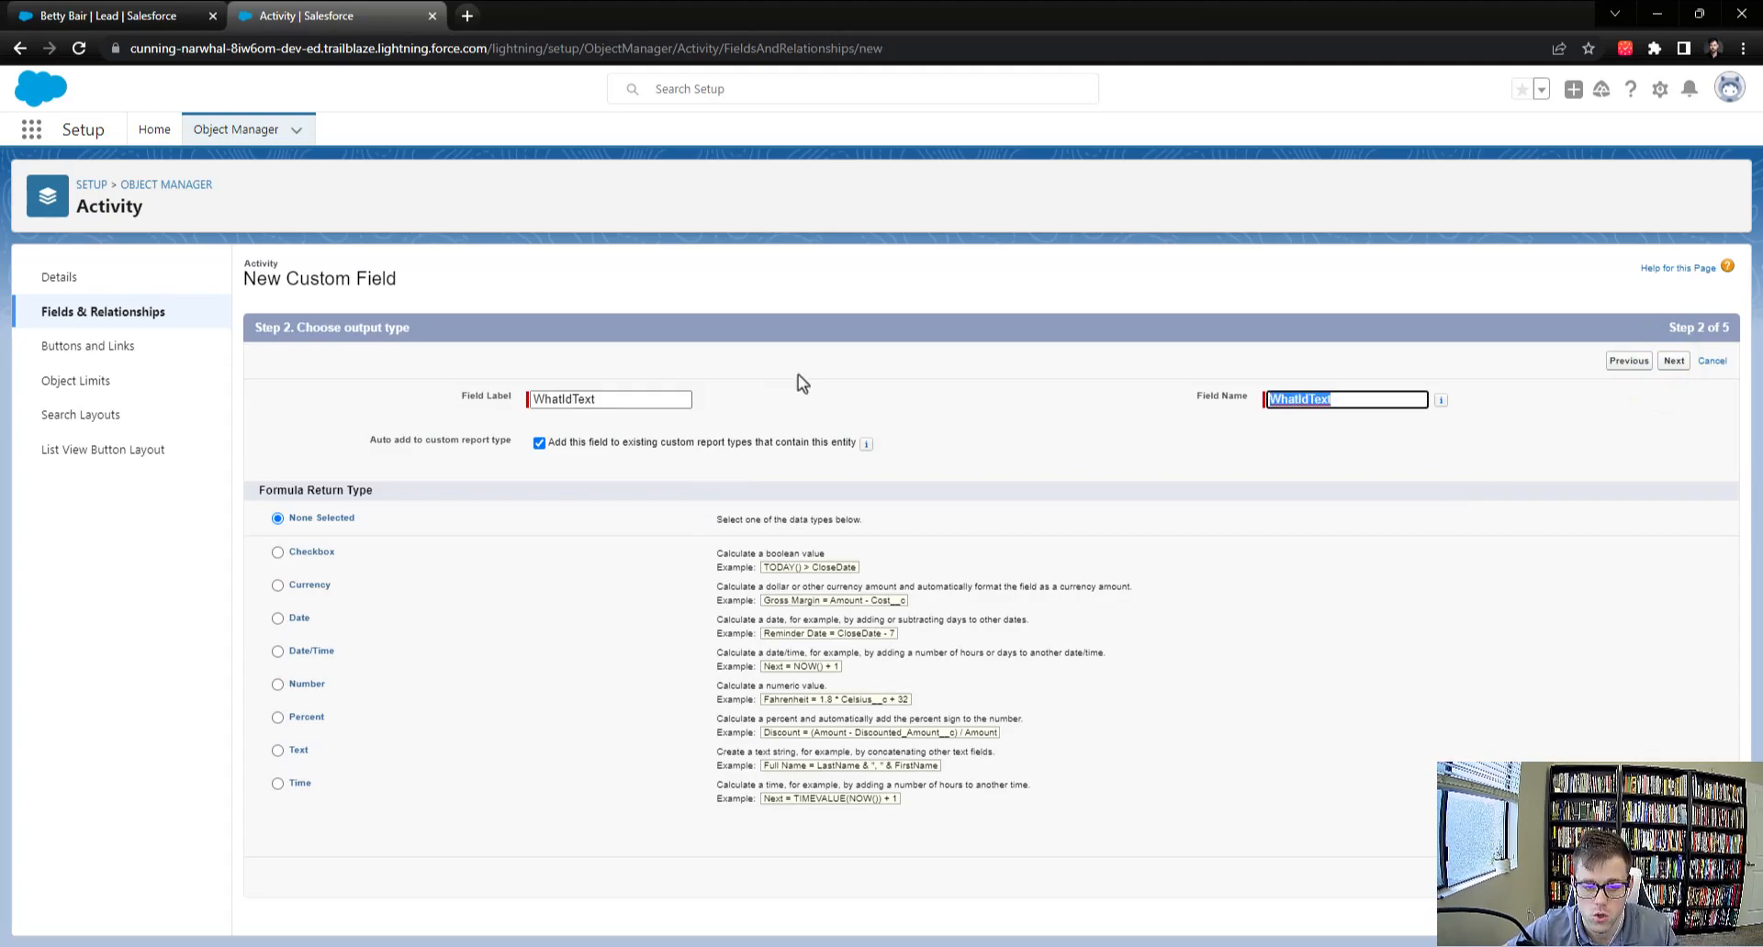
click(888, 372)
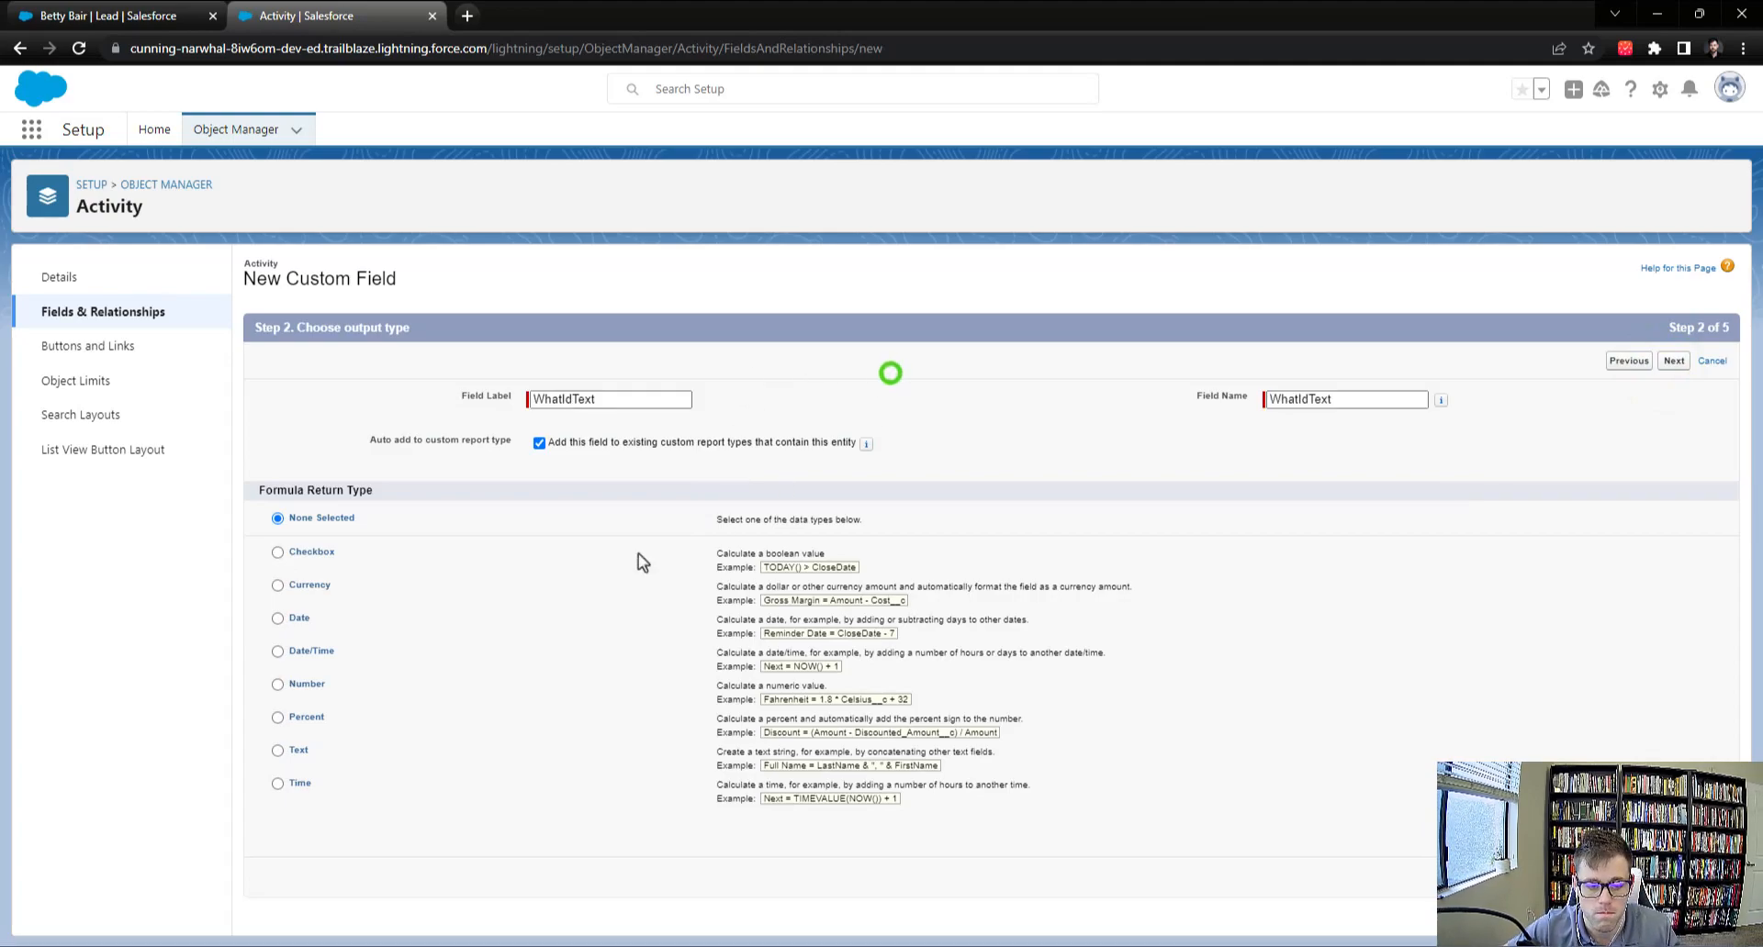
click(295, 751)
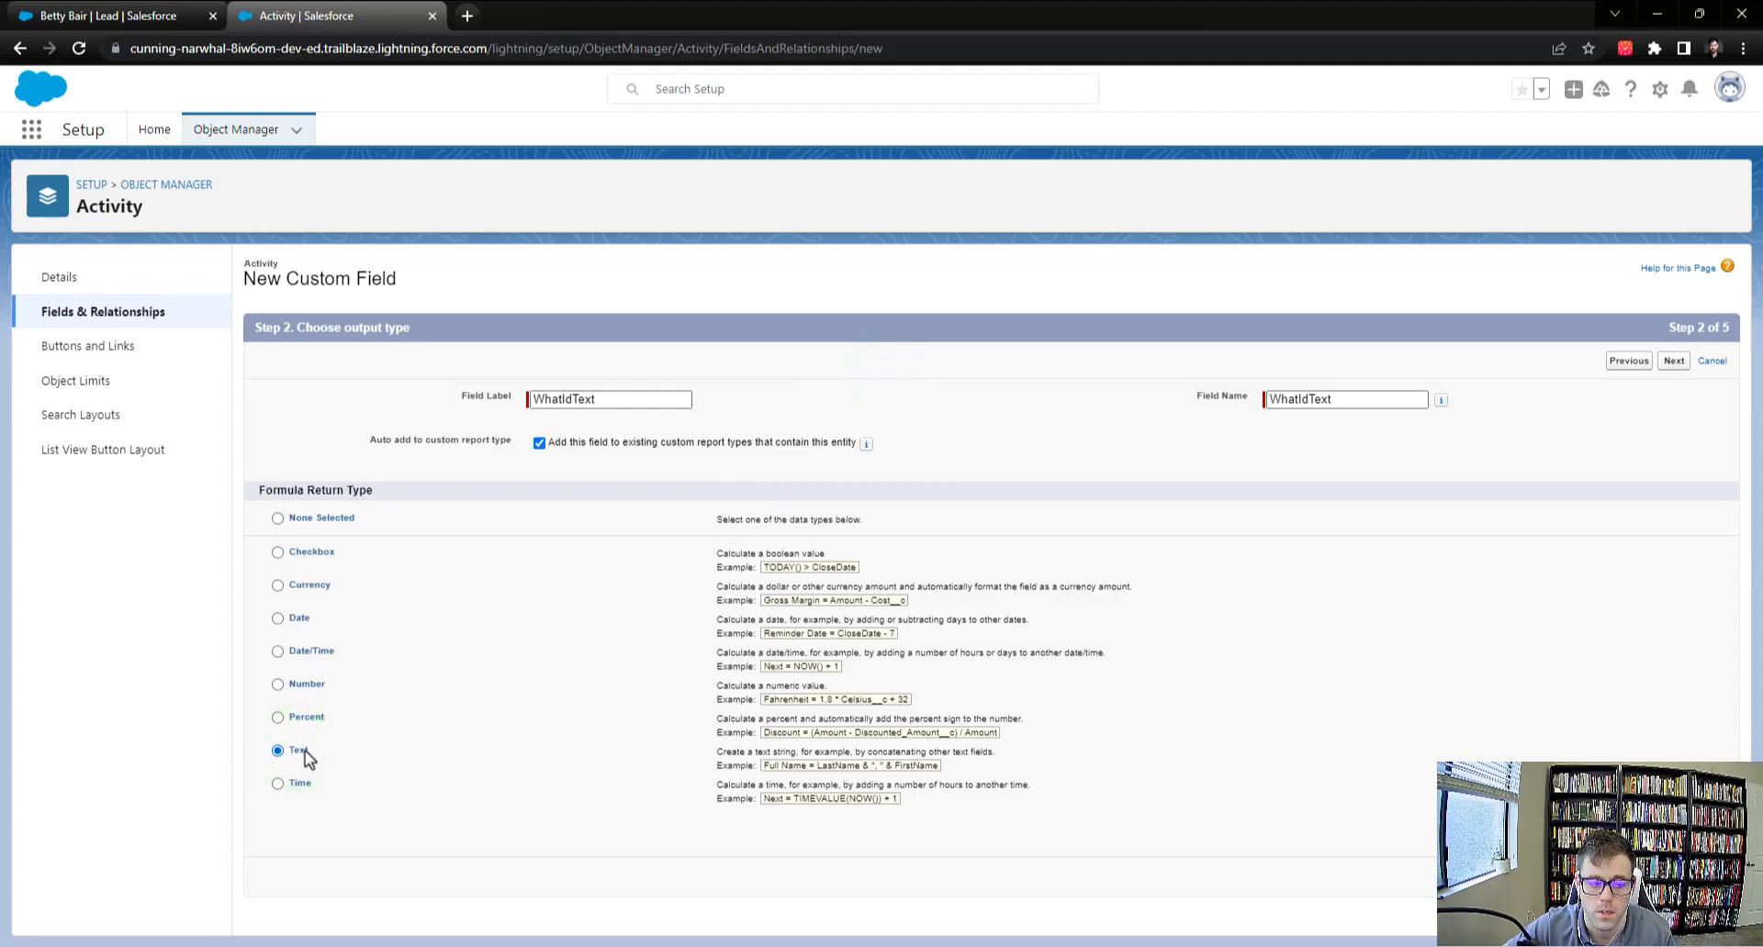
click(1669, 364)
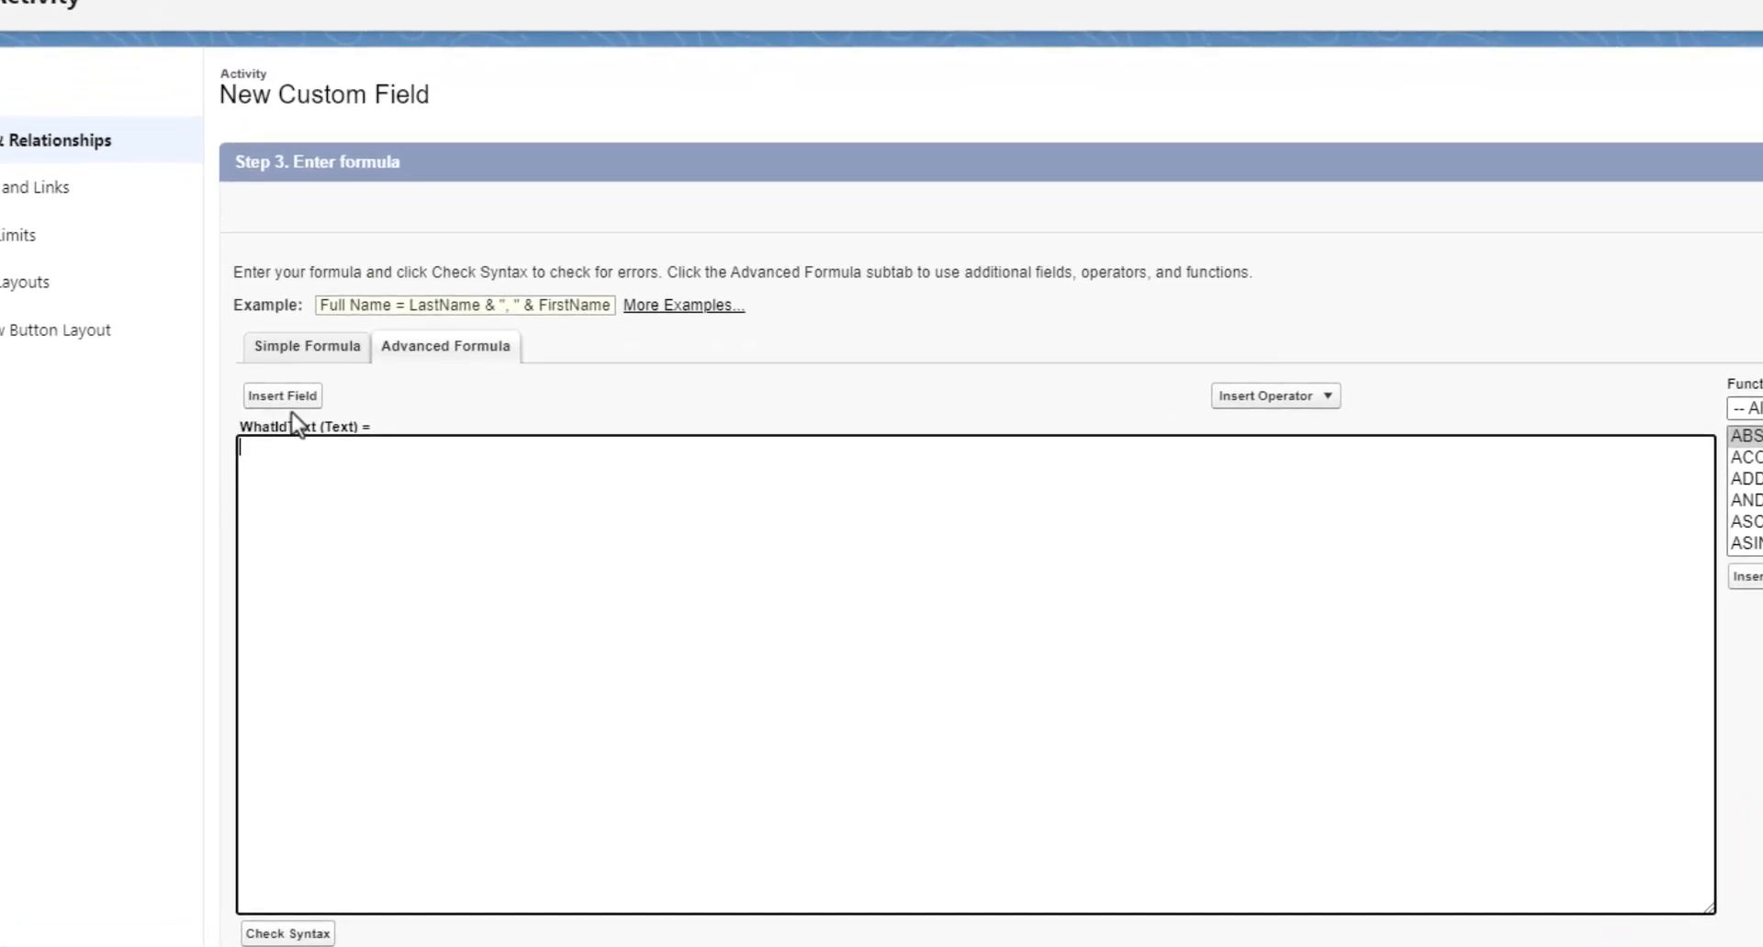
Insert the Activity field Related To ID (WhatId) as the WhatIdText formula and accept it.
click(289, 494)
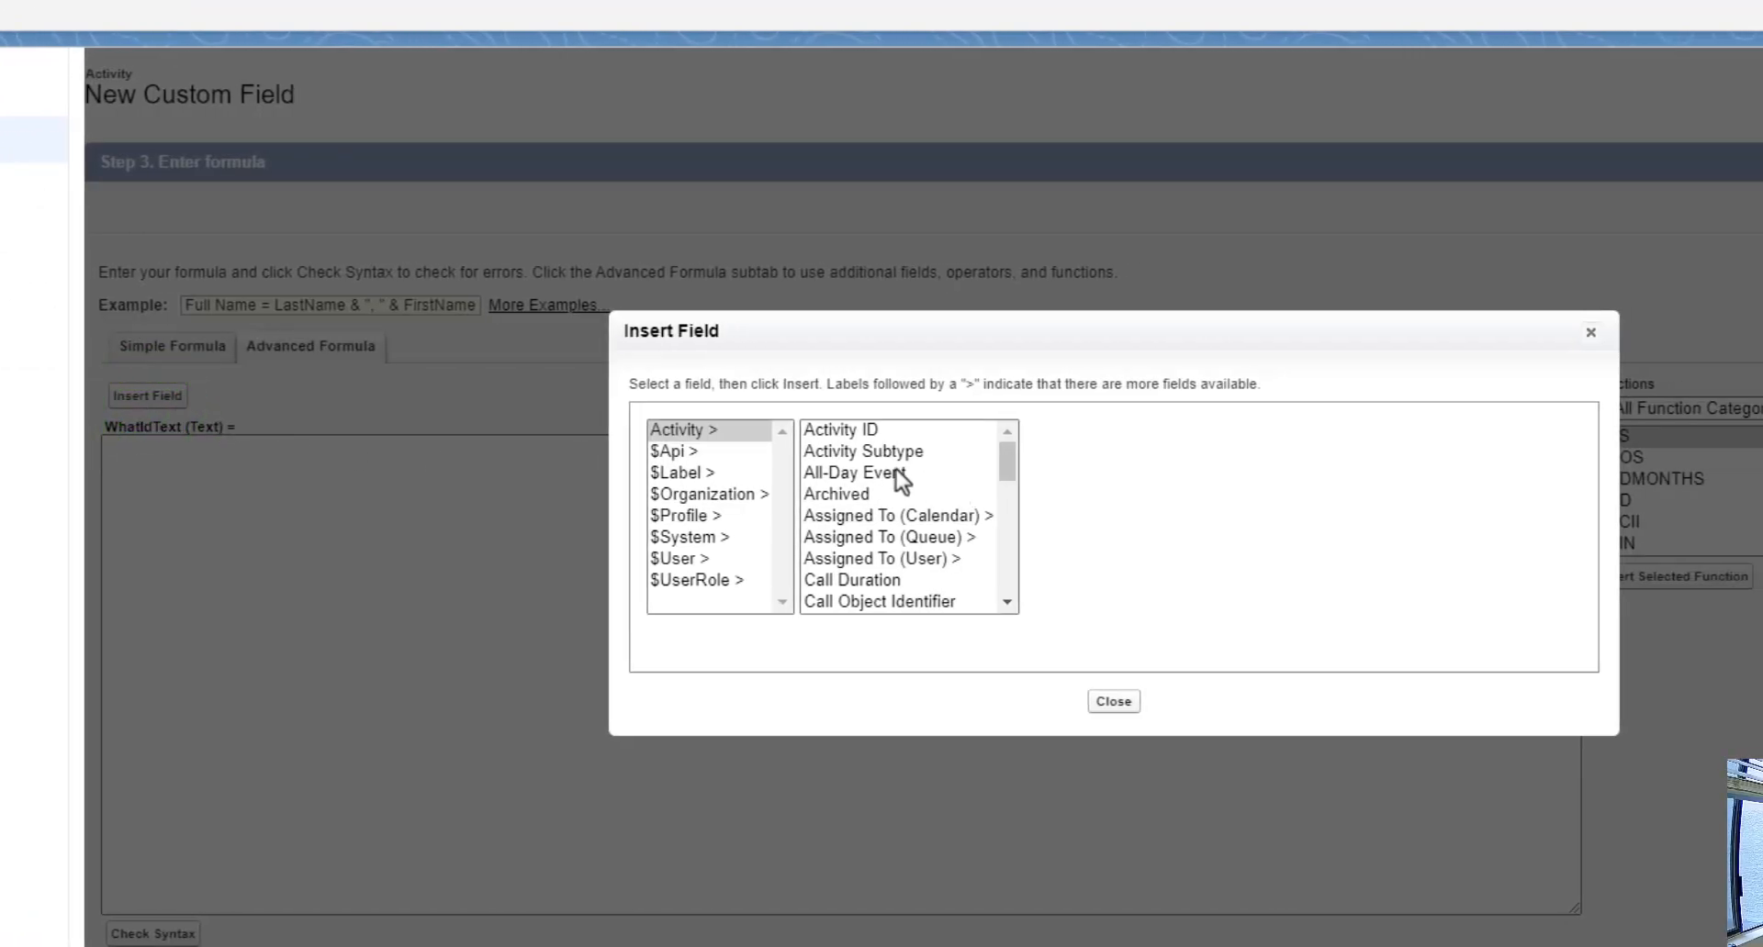
scroll(896, 470, down, 6)
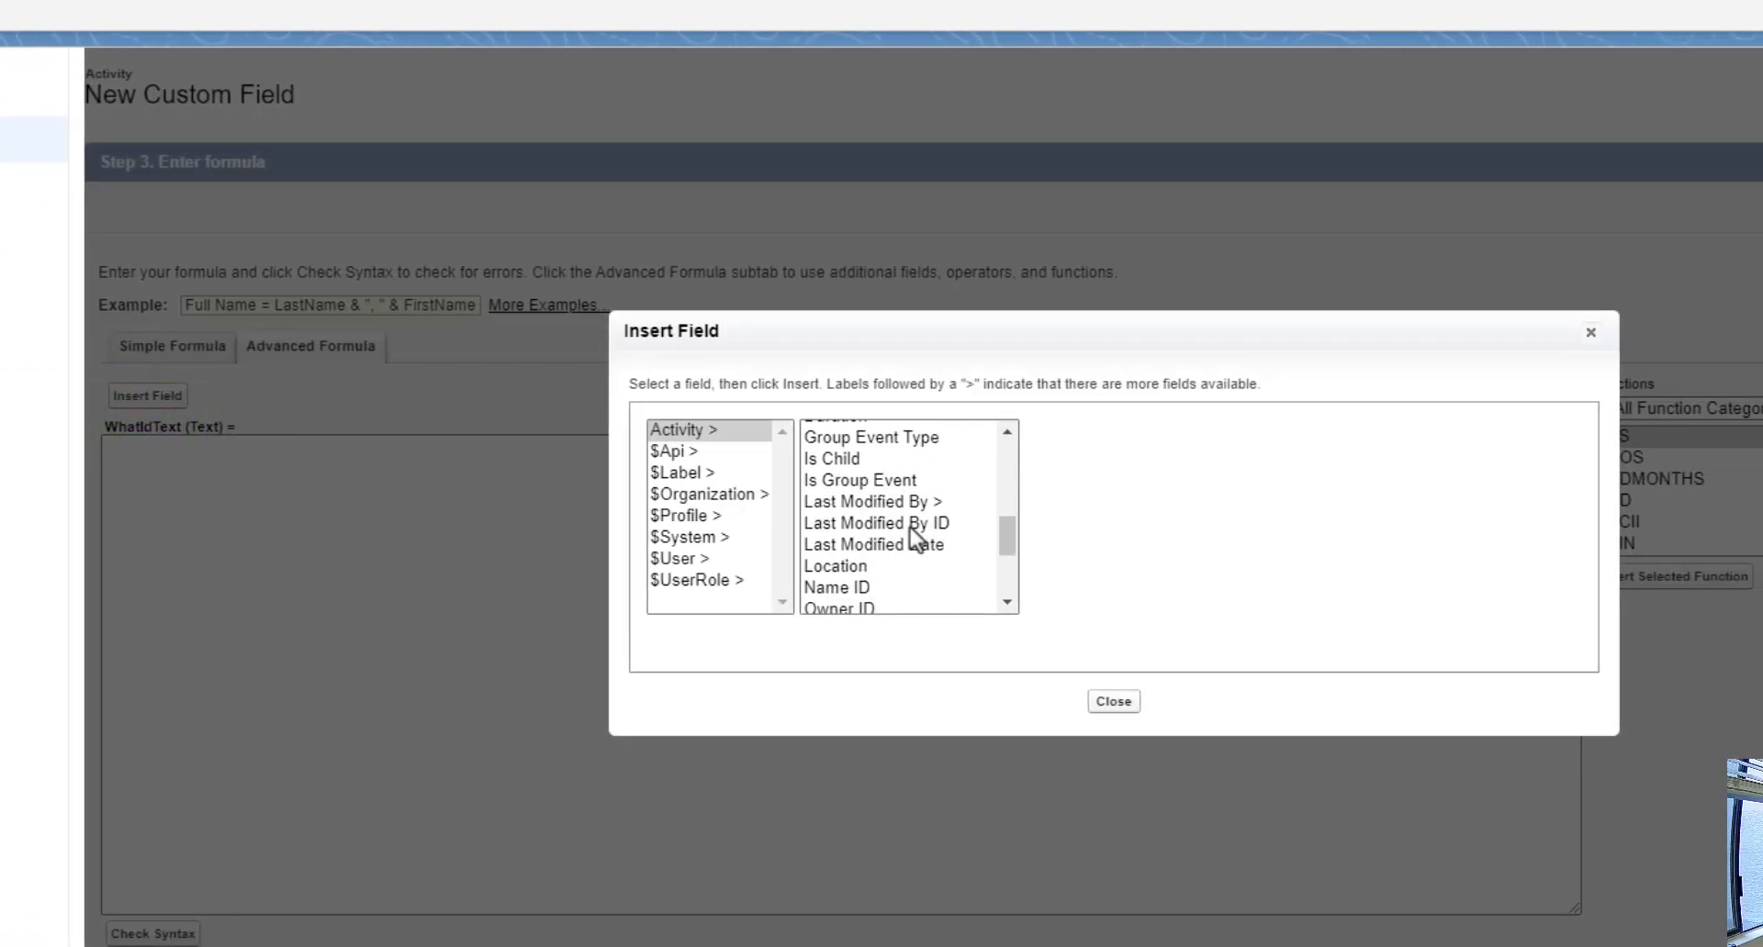
scroll(883, 543, down, 3)
click(883, 546)
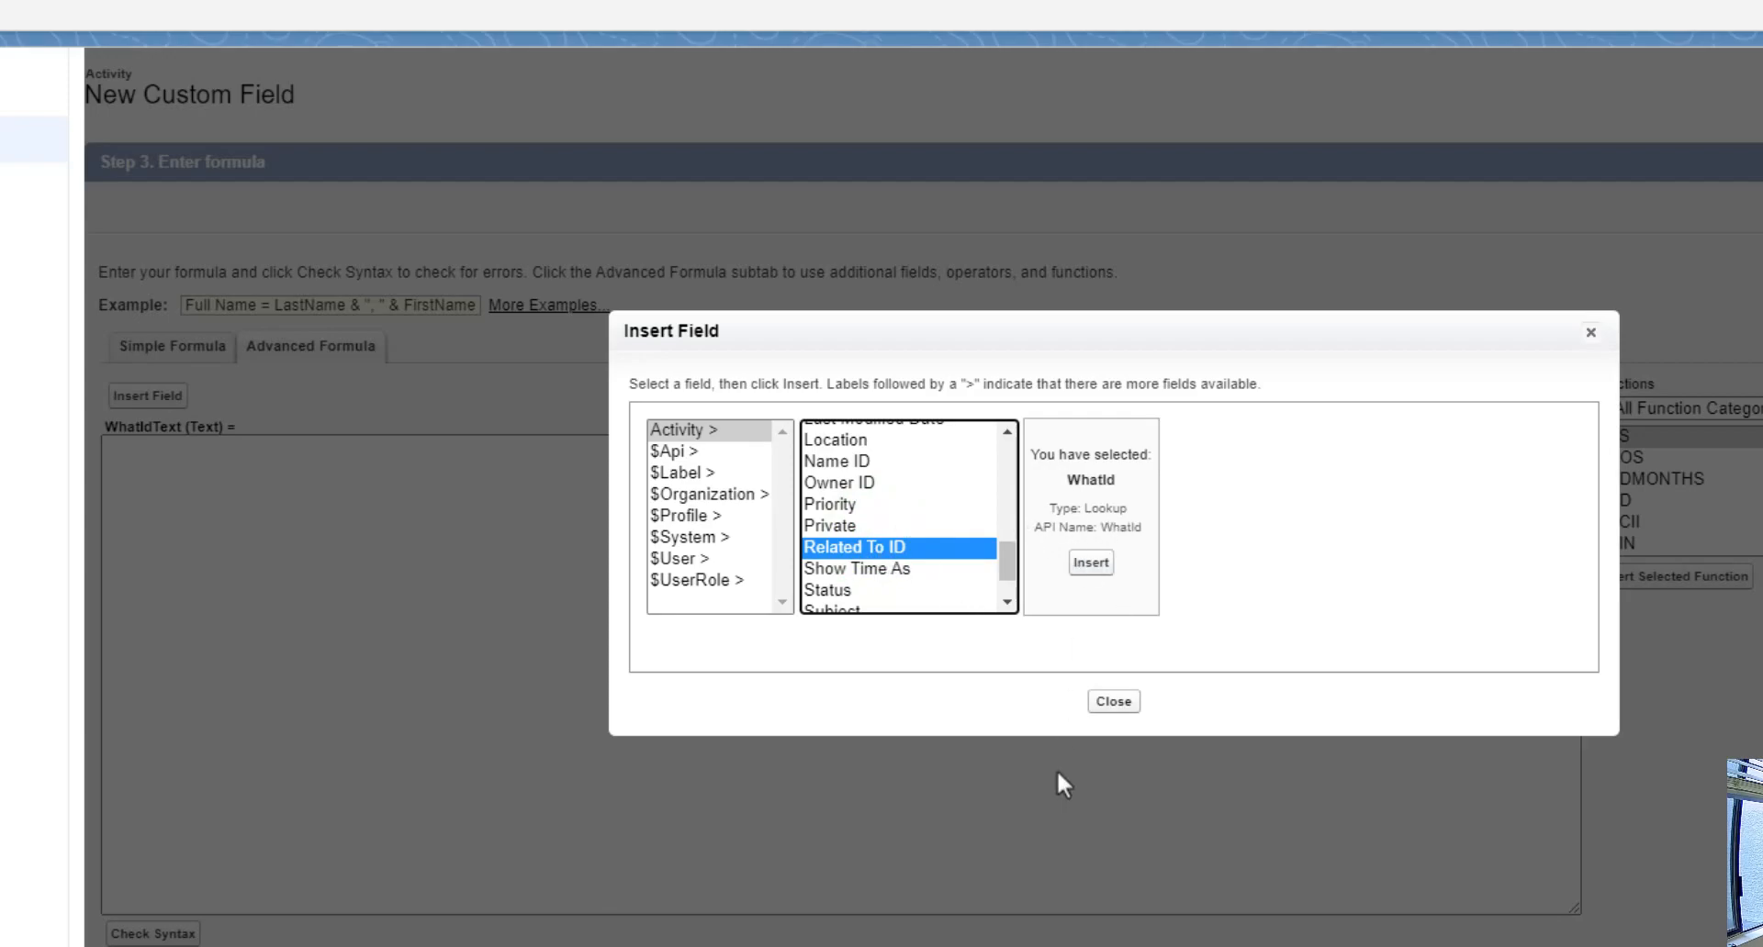
click(1090, 567)
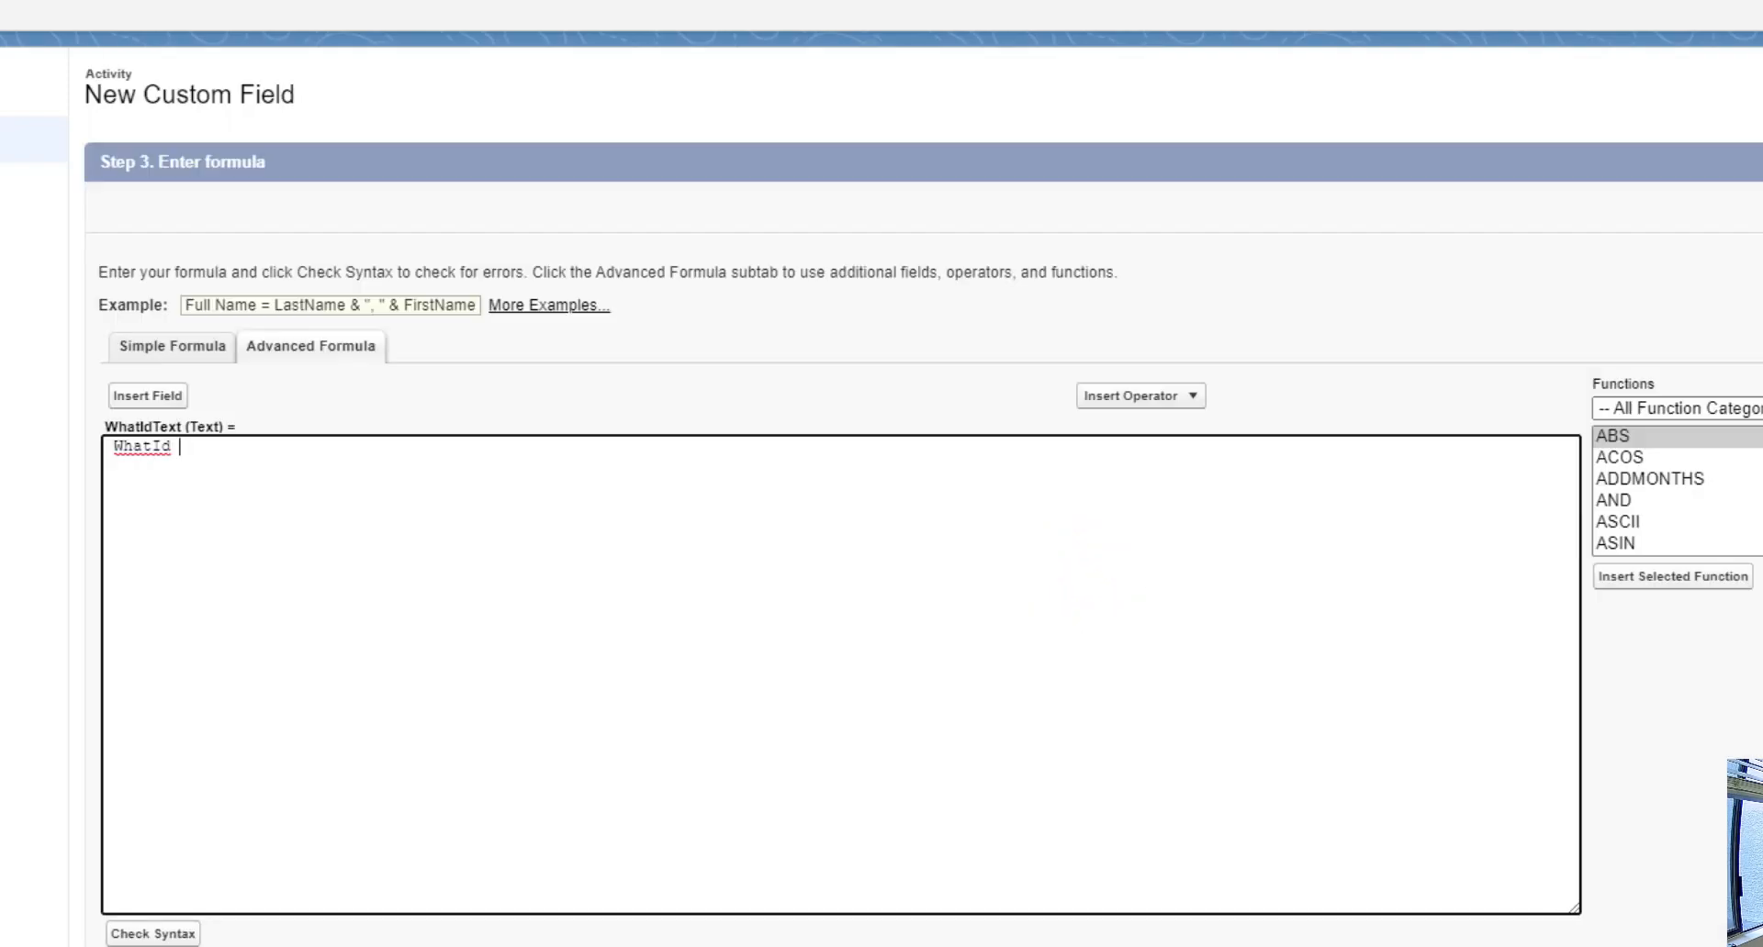
click(832, 378)
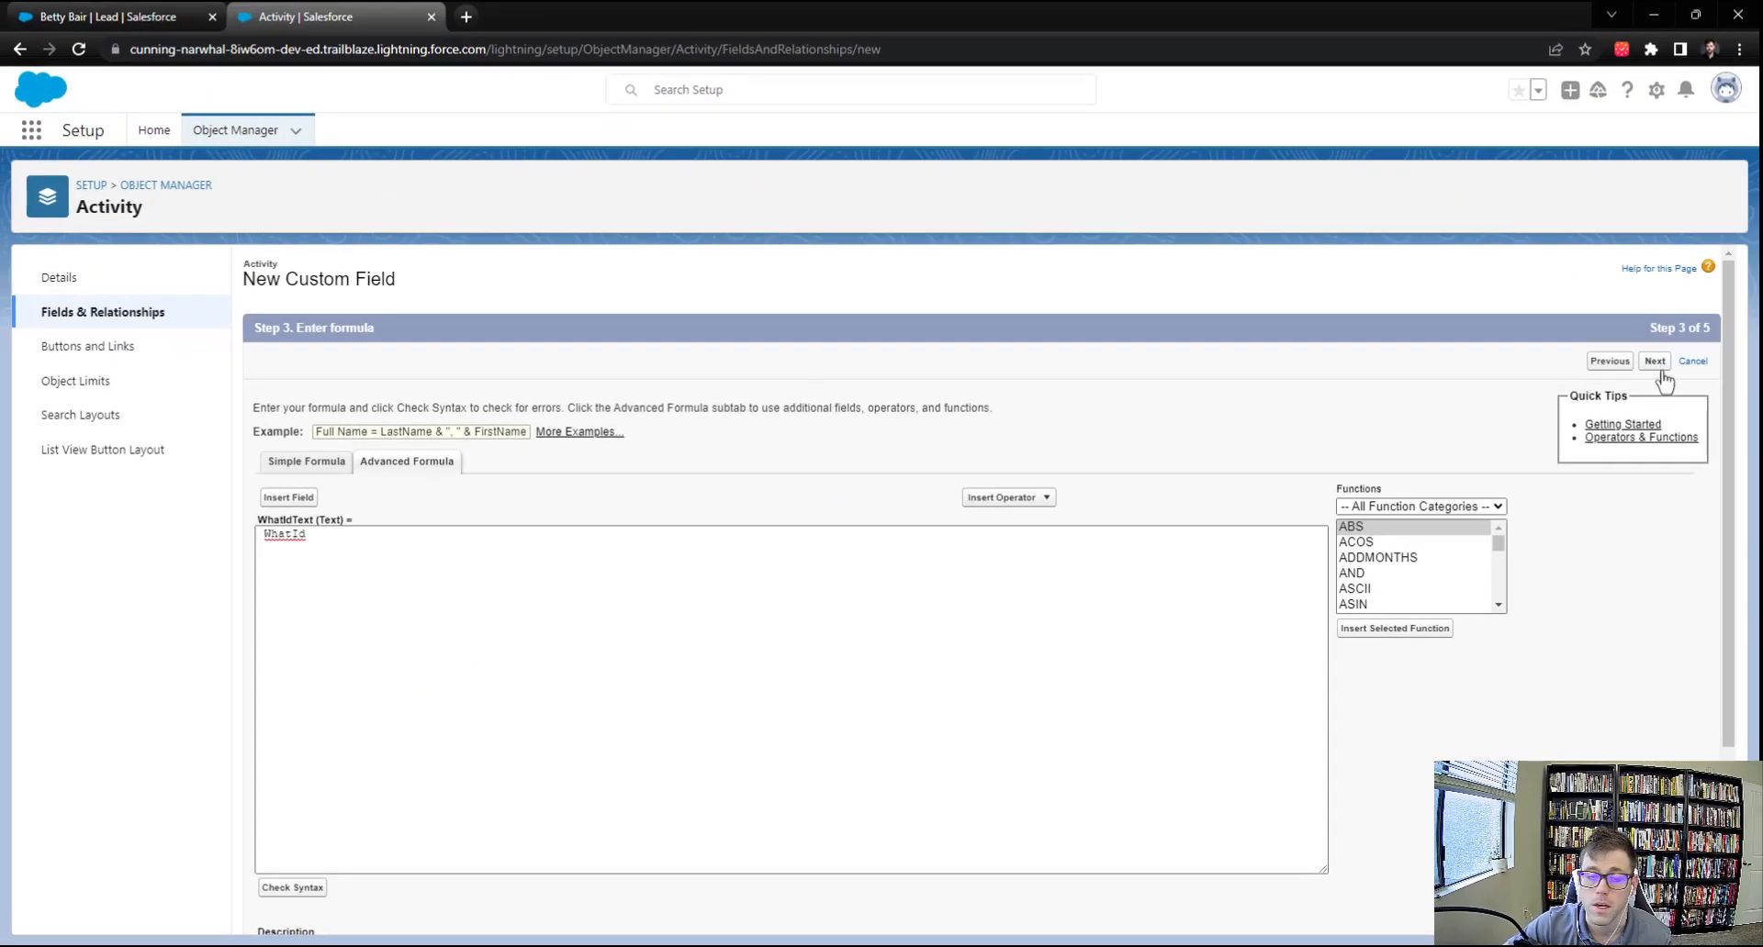
click(1655, 363)
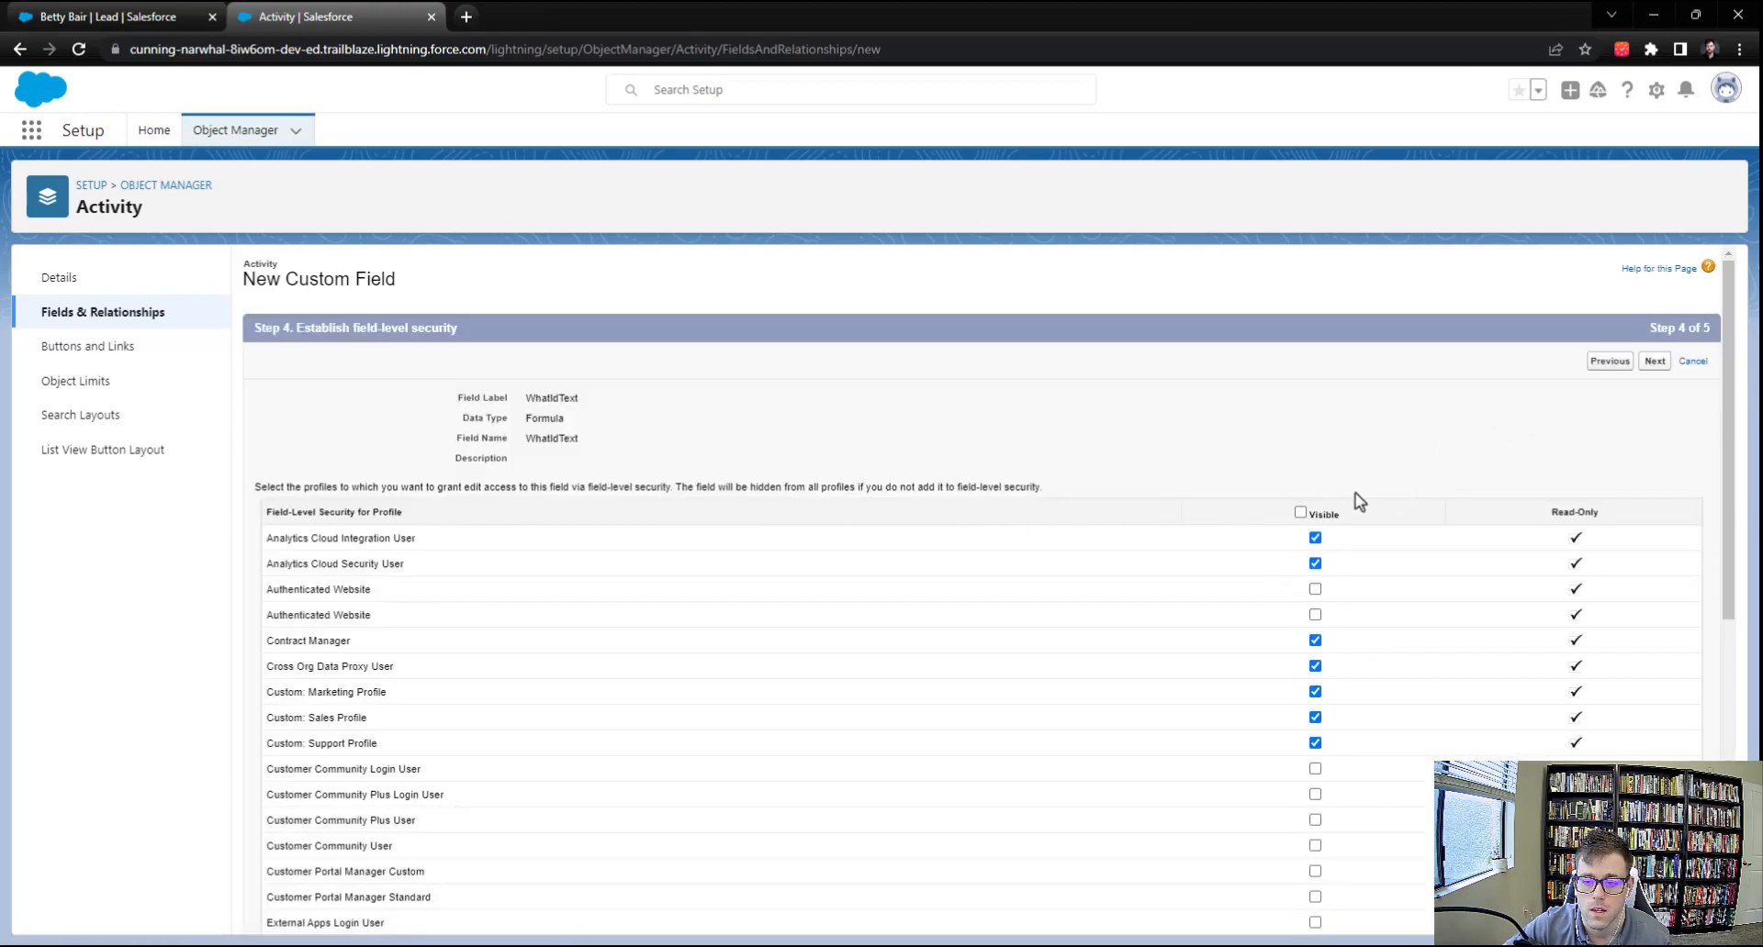
Make WhatIdText visible to all profiles, leave it off every page layout, and save it to begin another field.
click(1300, 512)
click(1656, 363)
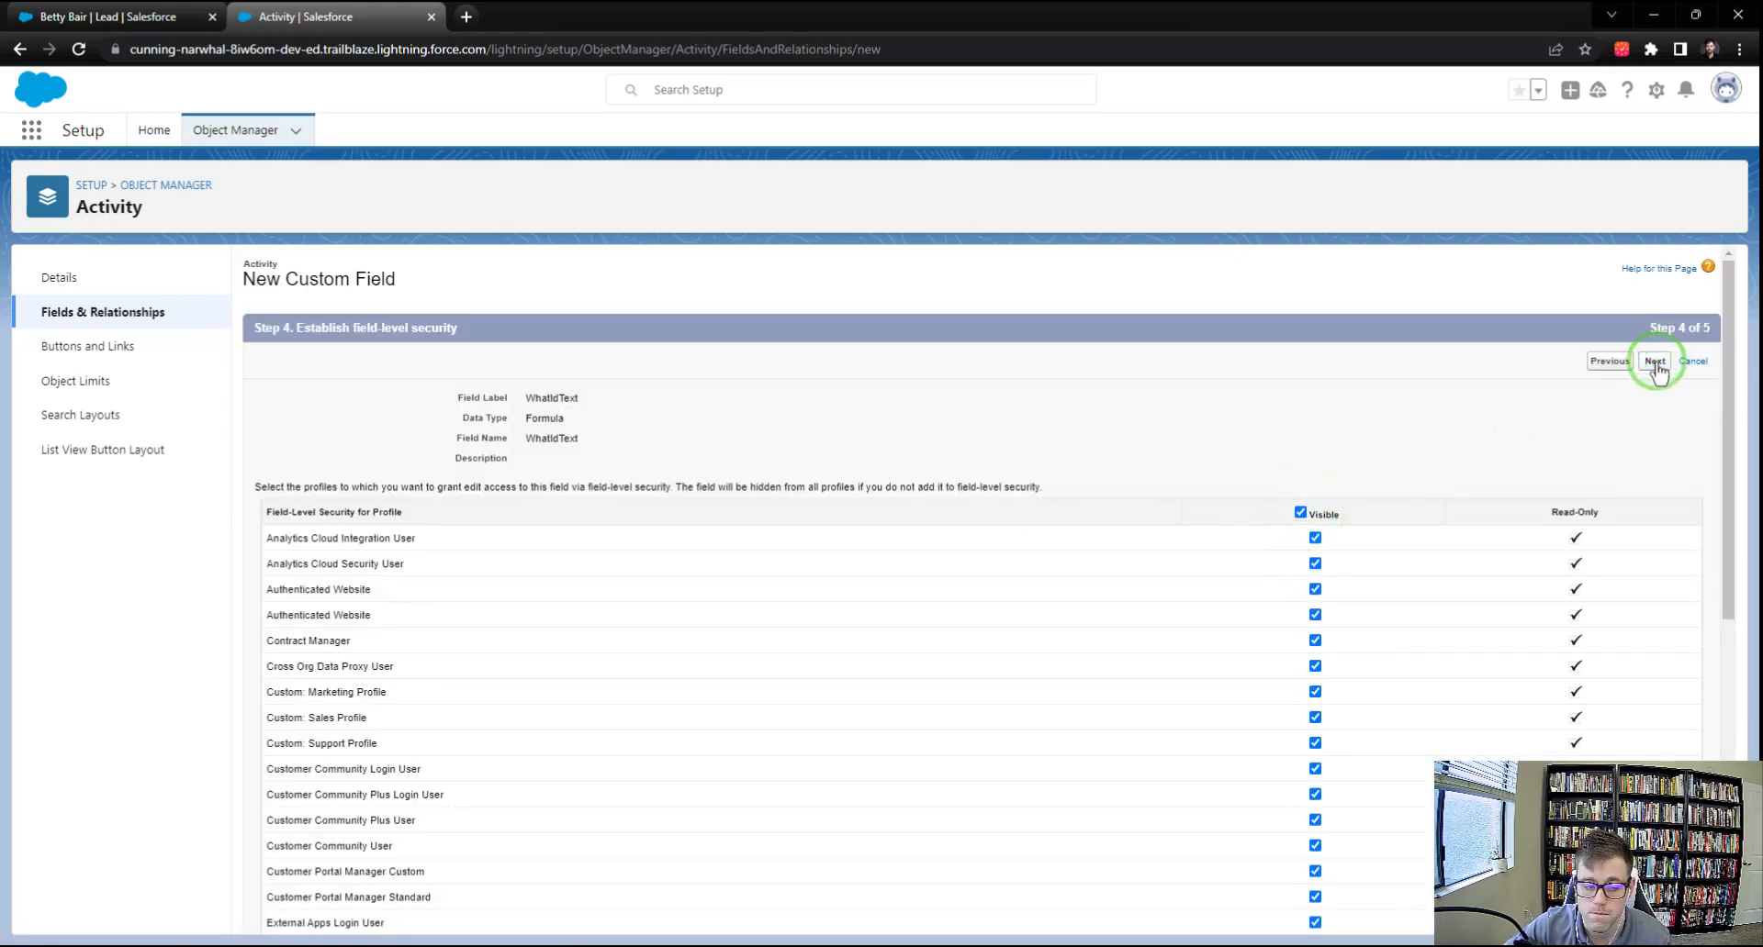
click(275, 531)
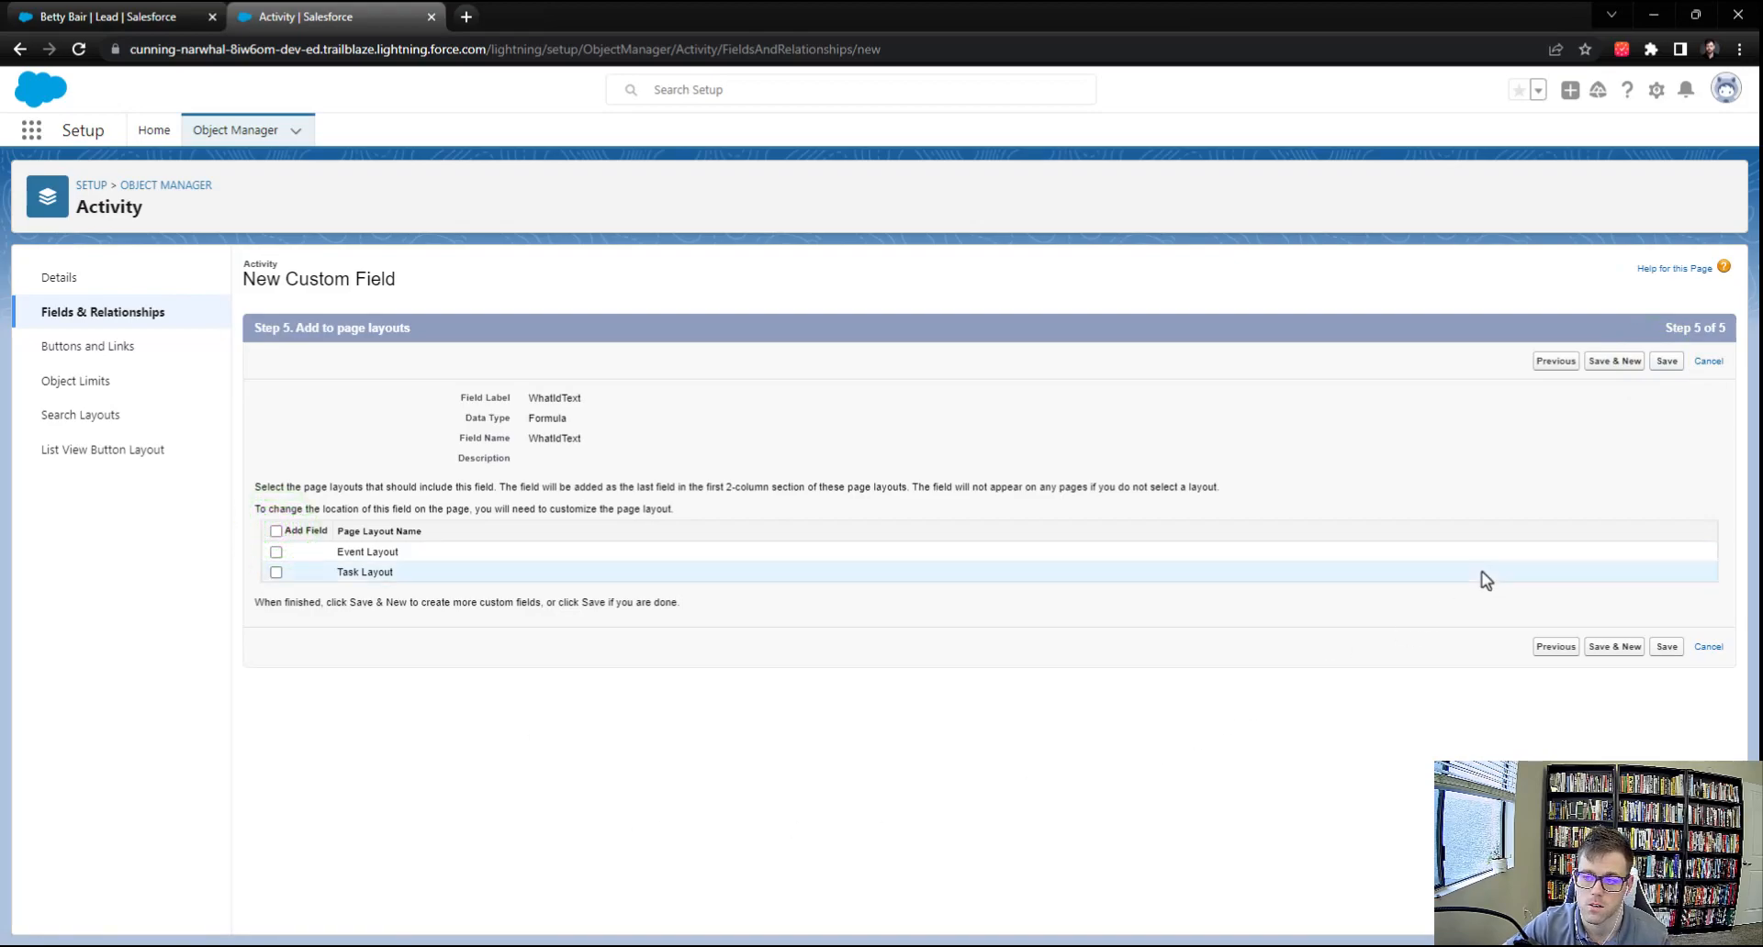
click(1605, 363)
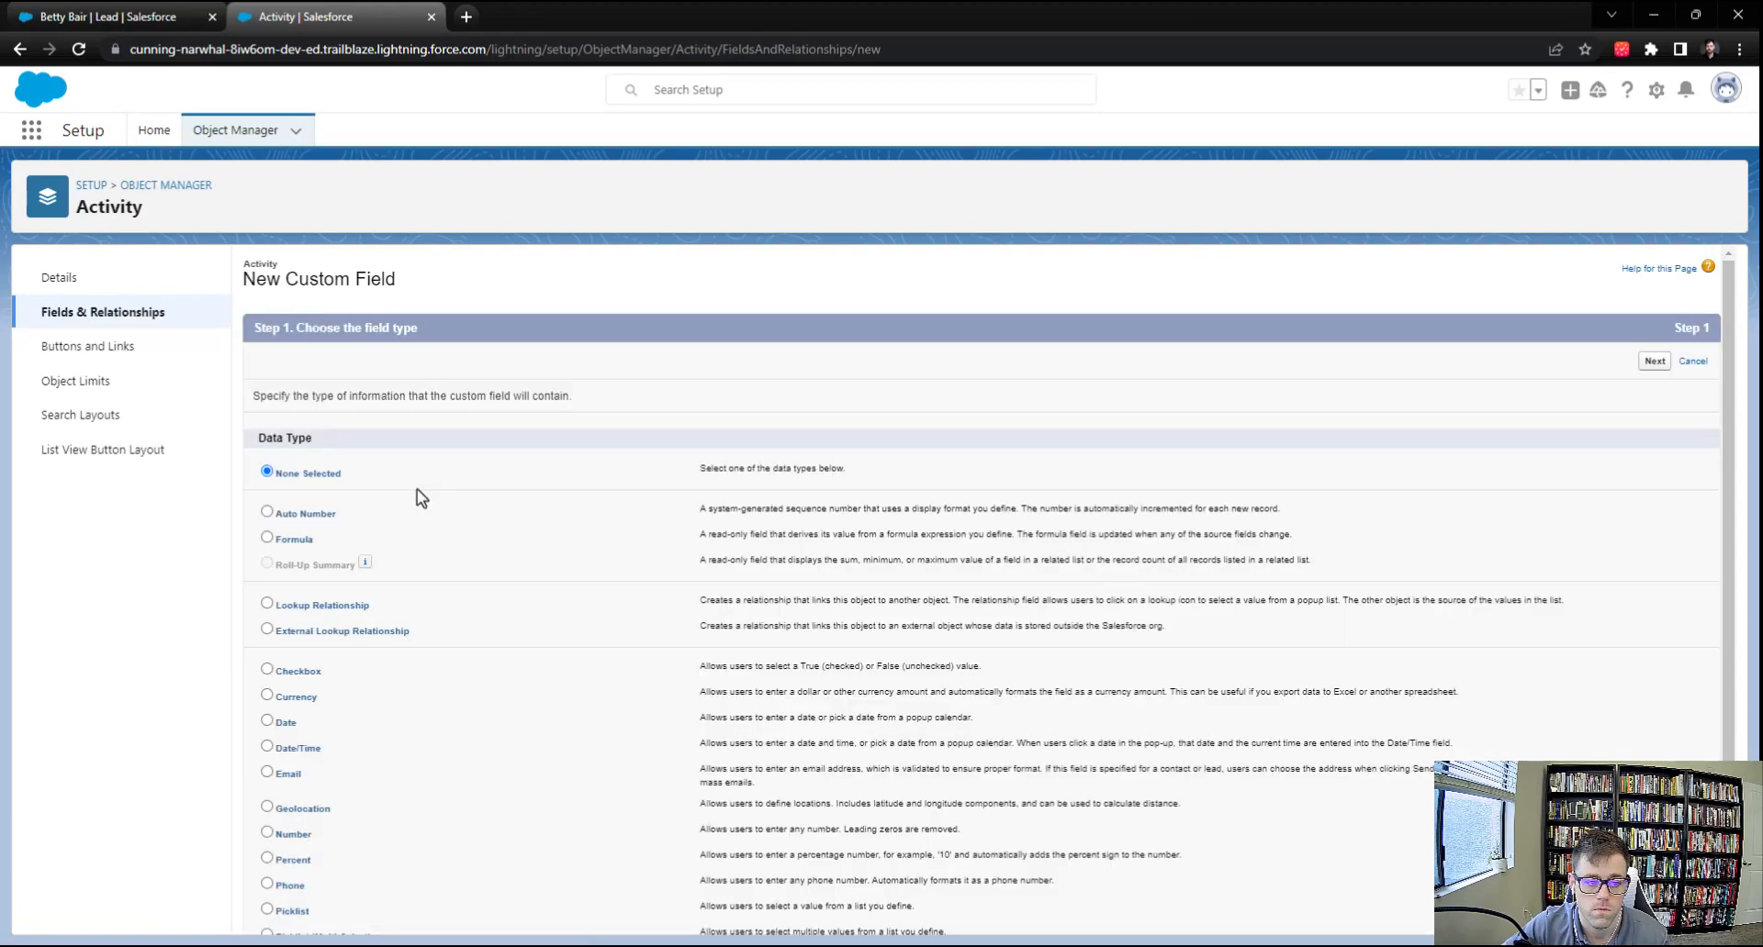
Start a custom Formula field on Activity with label and name WhoIdText and the Text return type.
click(280, 541)
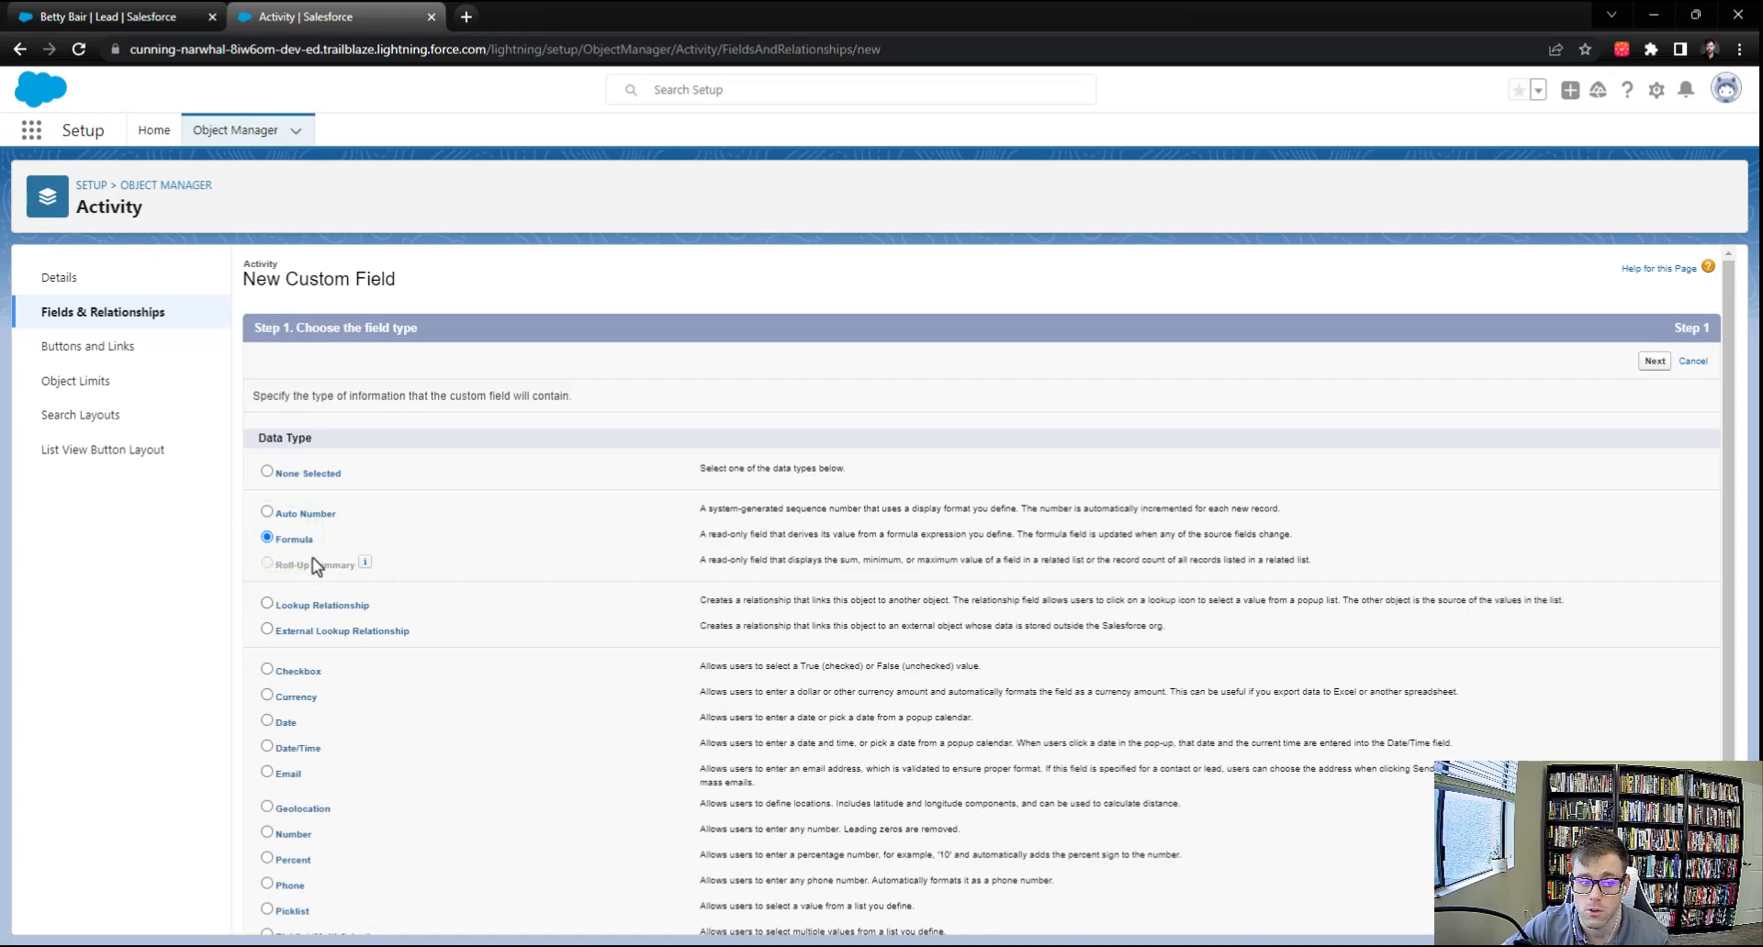
click(1654, 361)
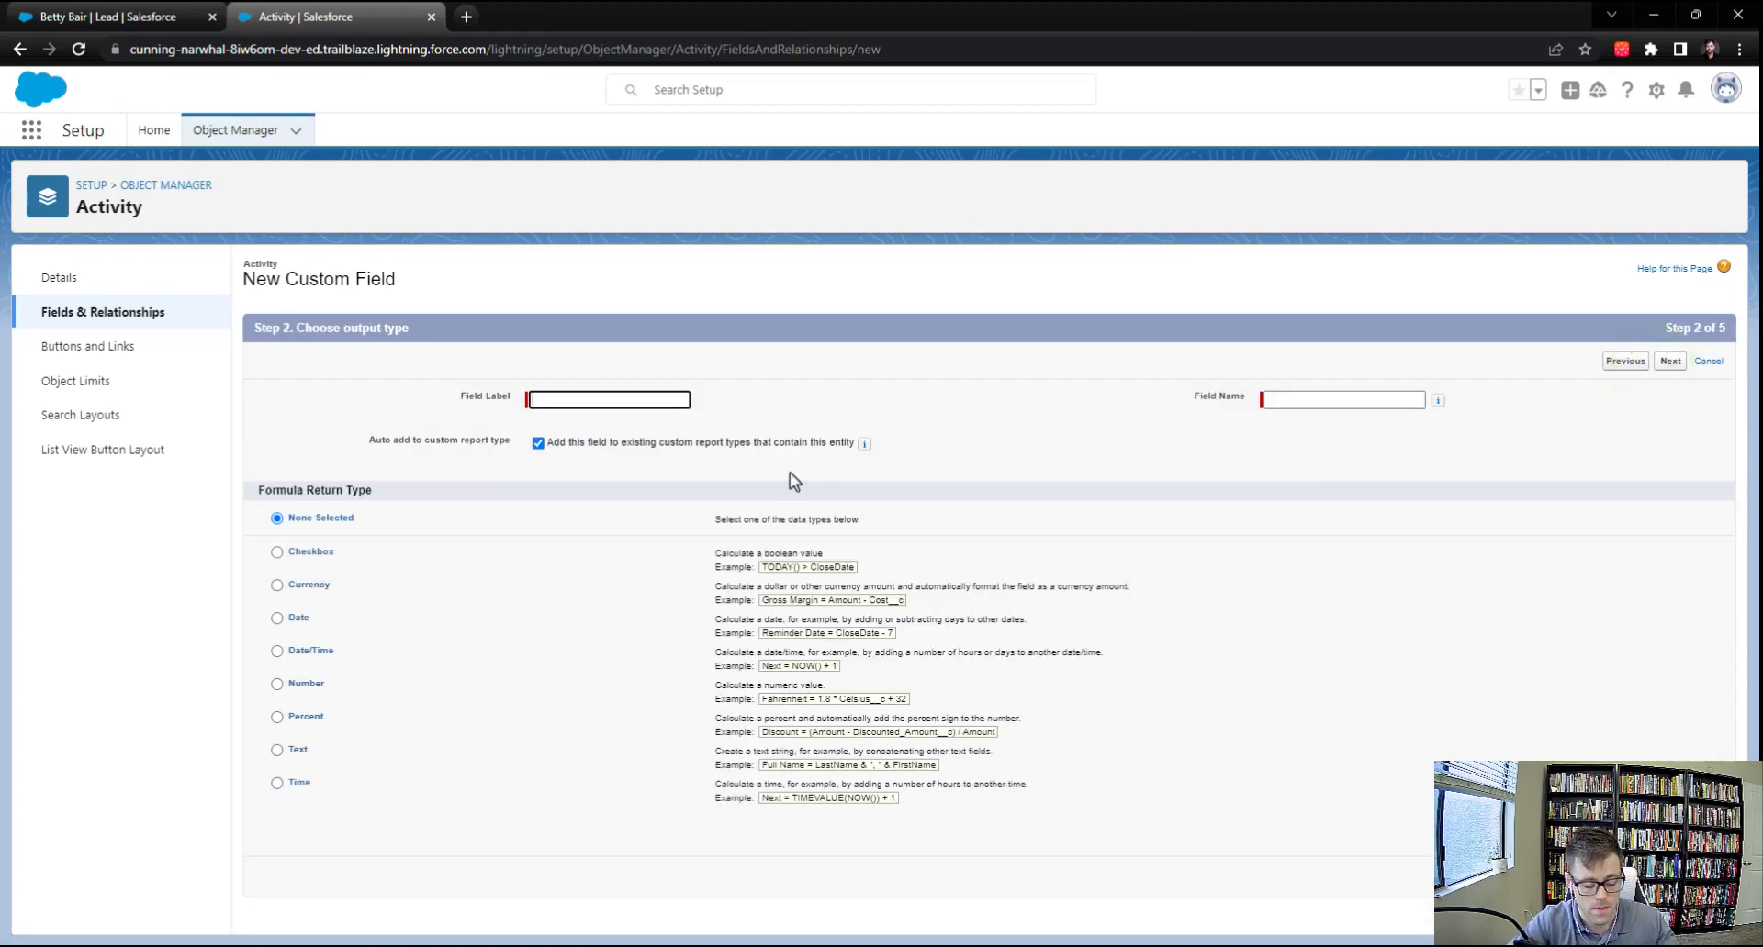
text(WholdTex)
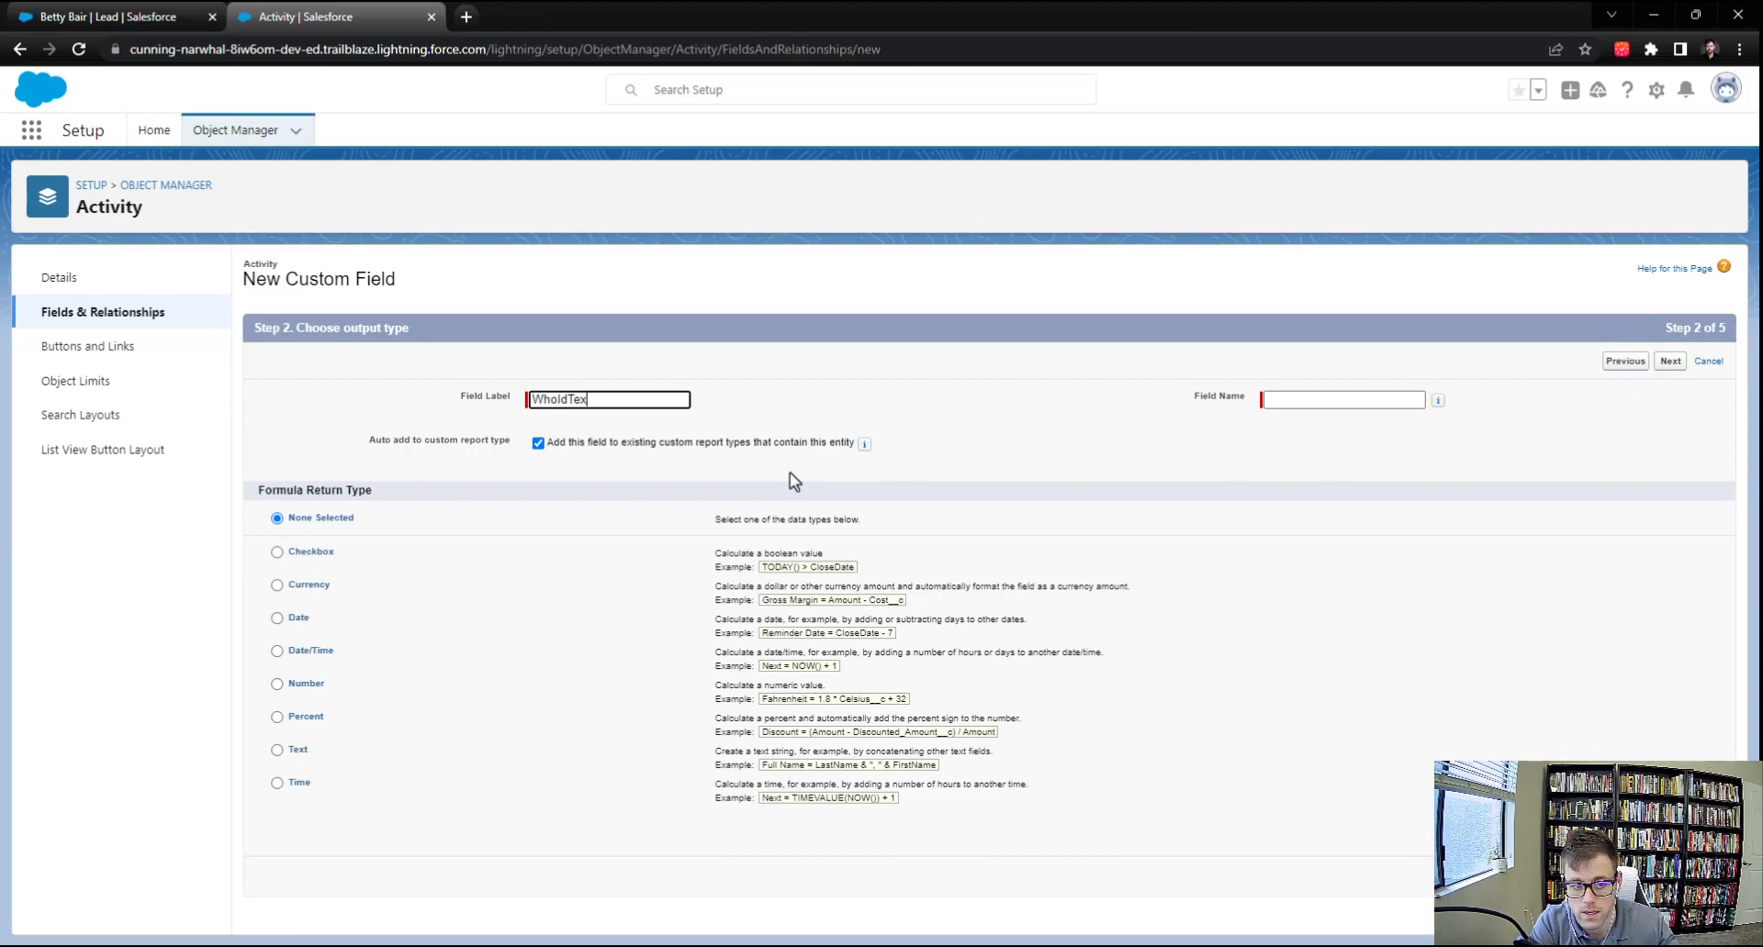
text(t)
key(Tab)
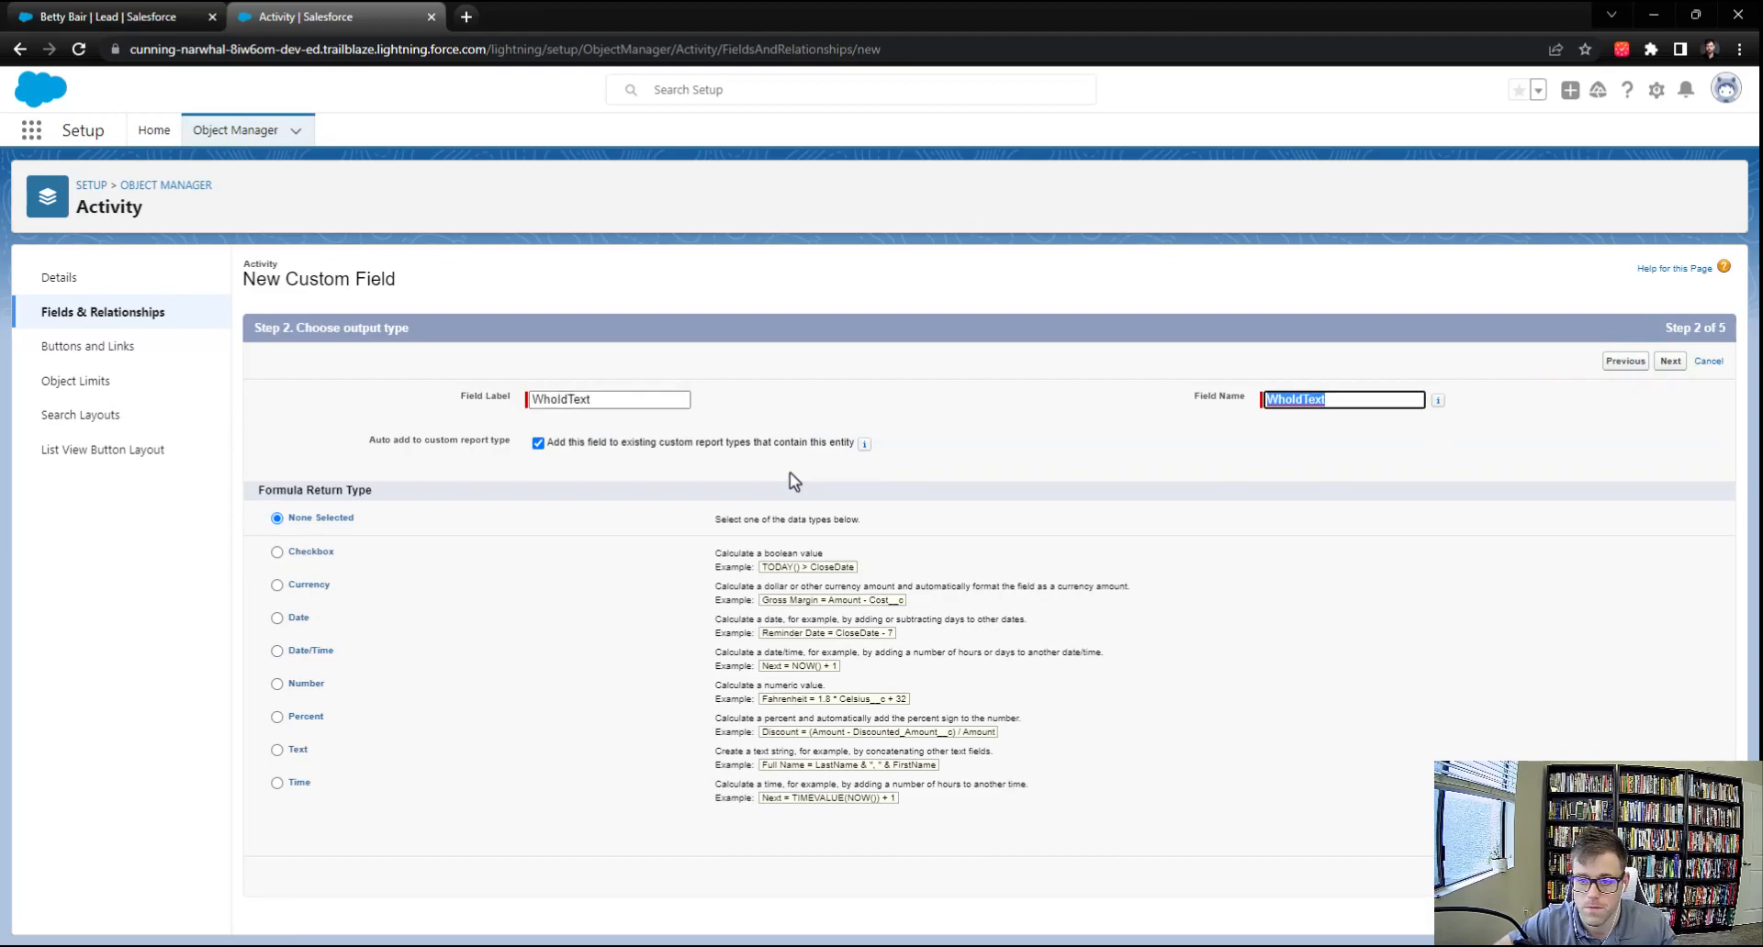
click(286, 751)
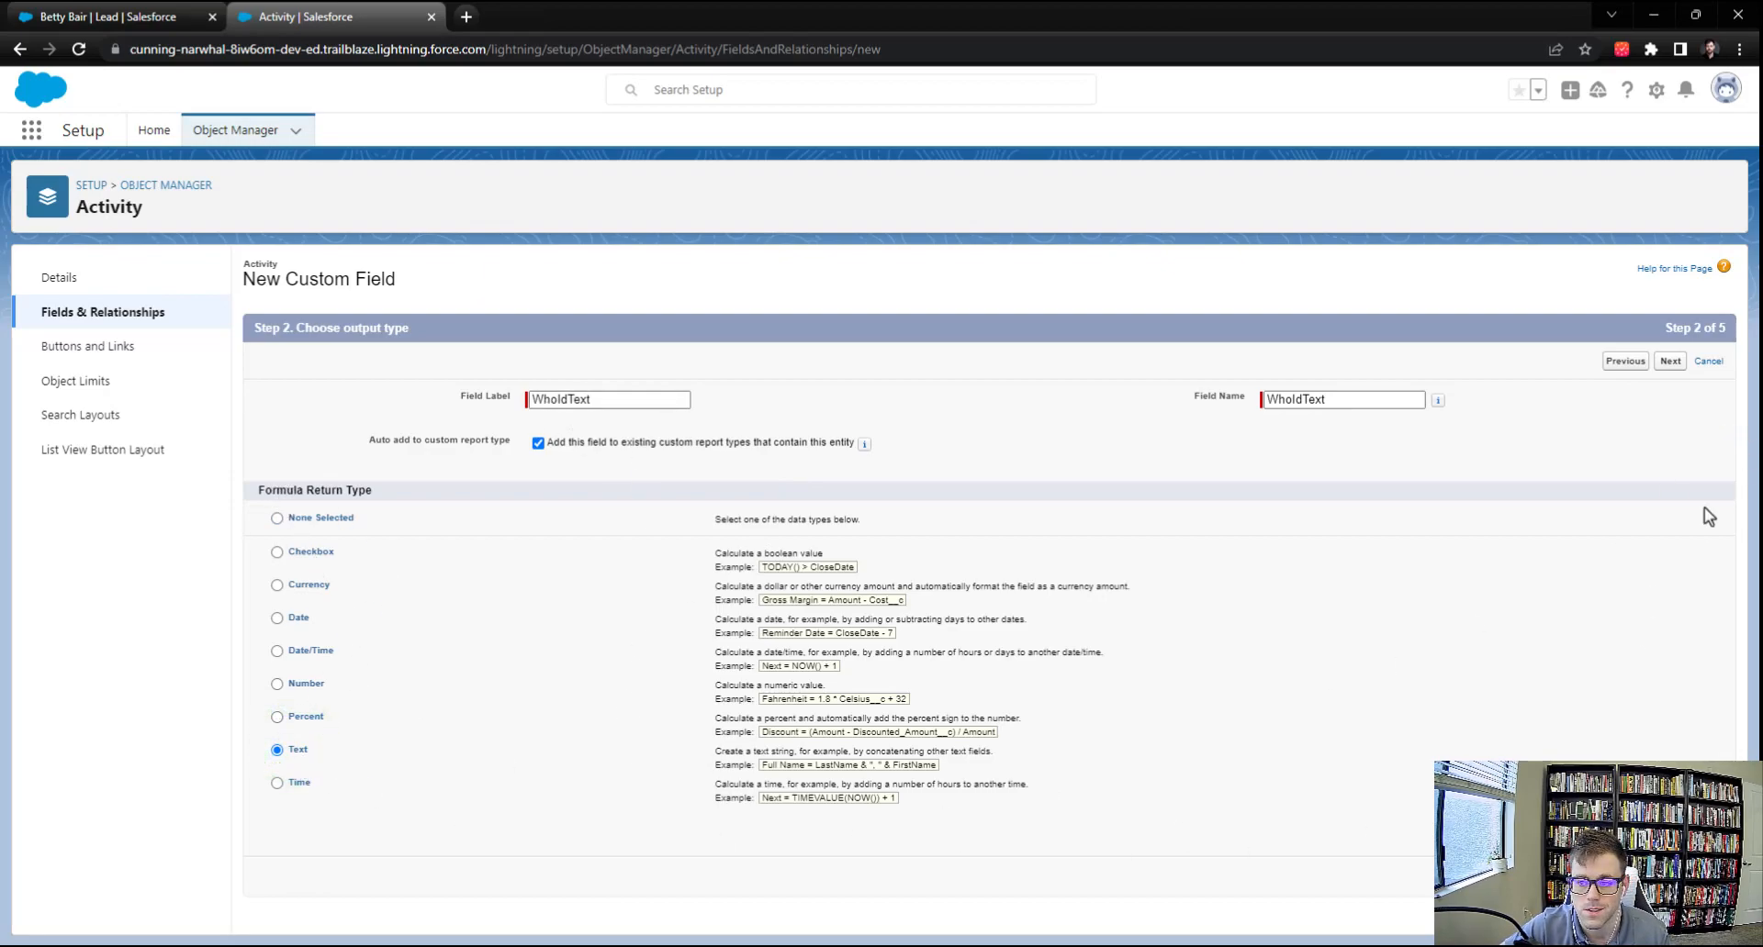
click(1672, 366)
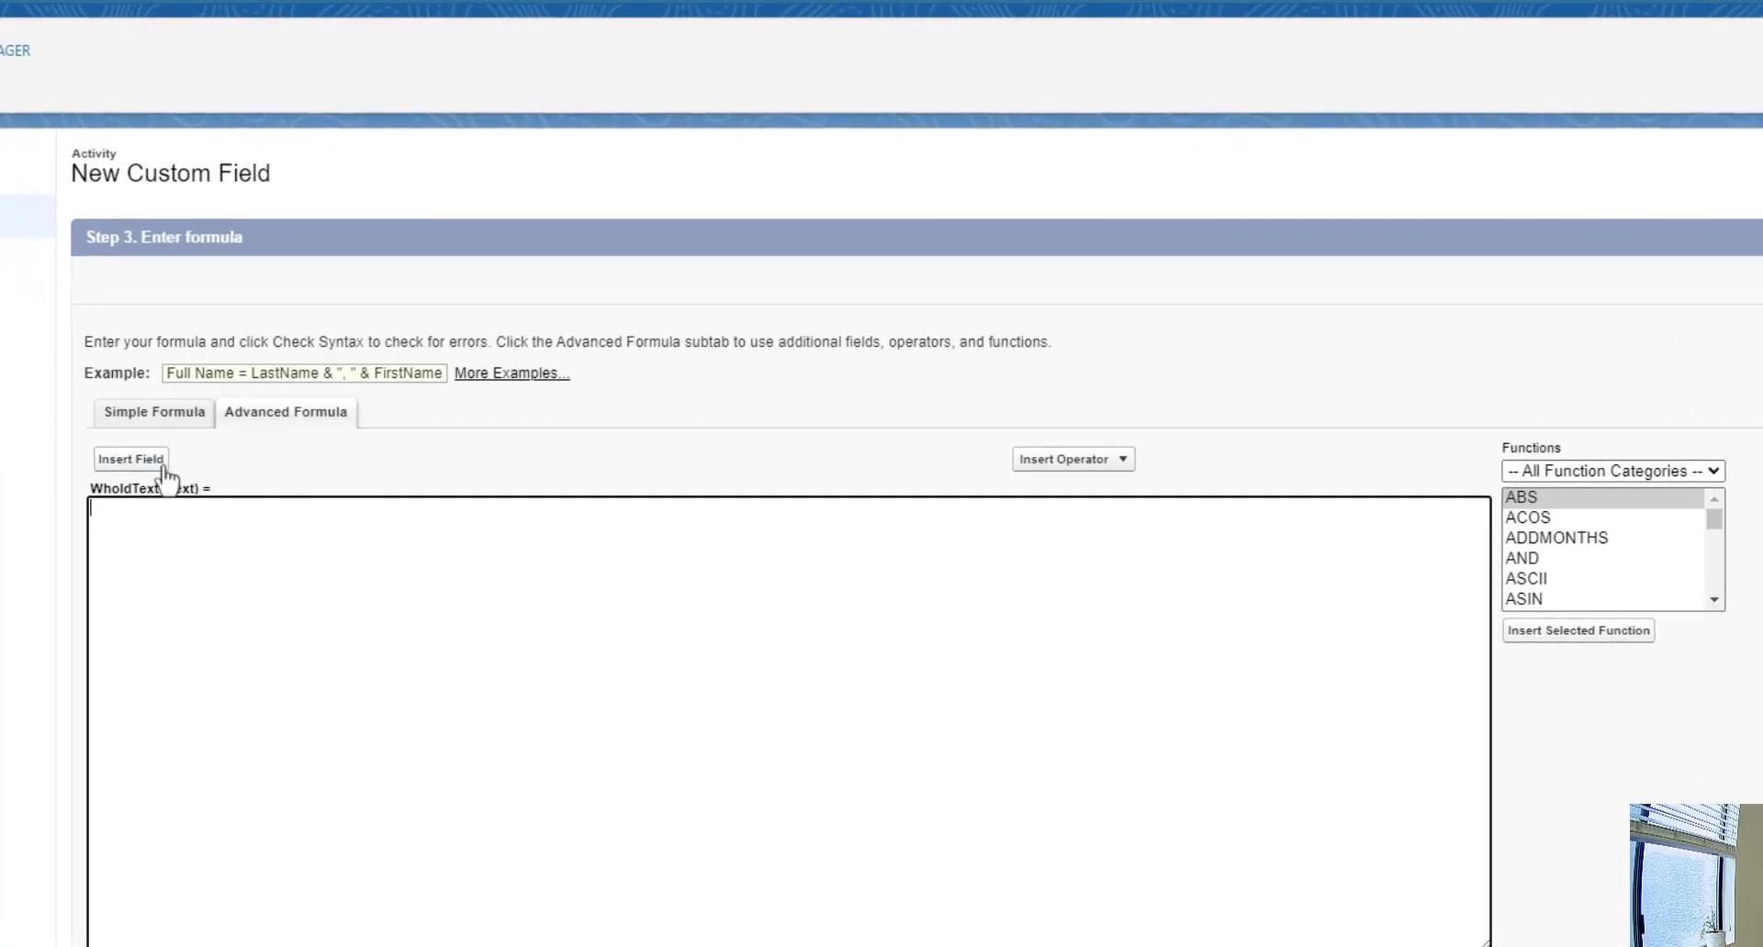
Insert the Activity field Name ID (WhoId) as the WhoIdText formula and proceed to field-level security.
click(161, 468)
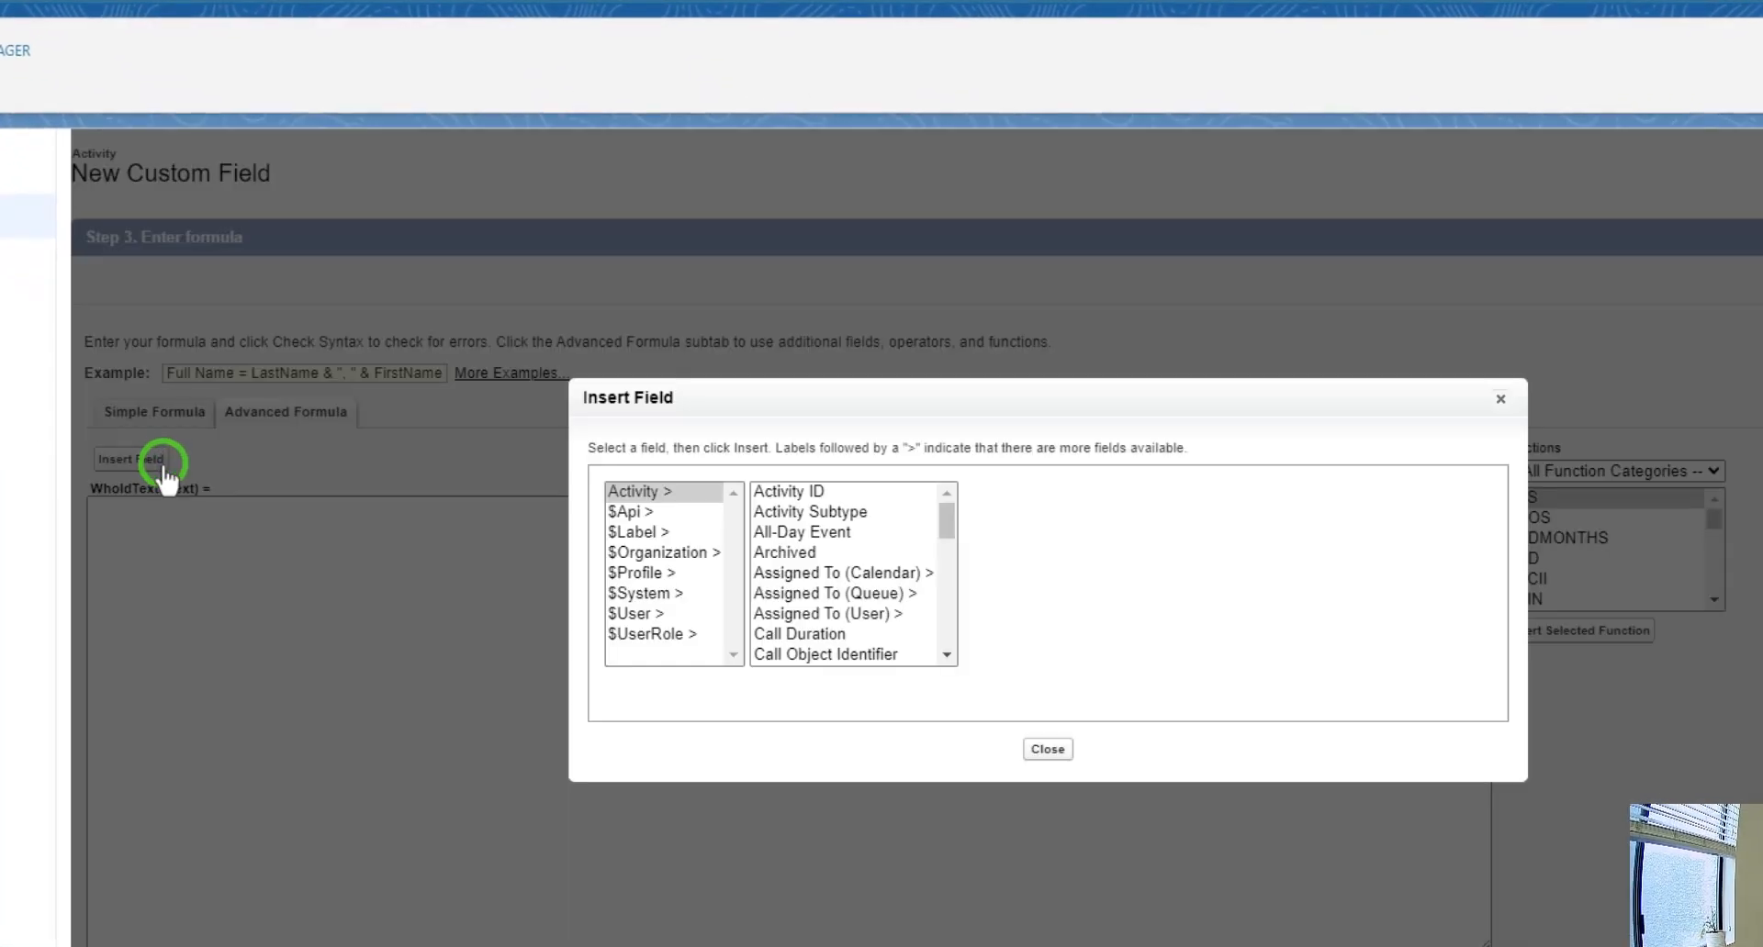
scroll(823, 543, down, 1)
scroll(823, 543, down, 5)
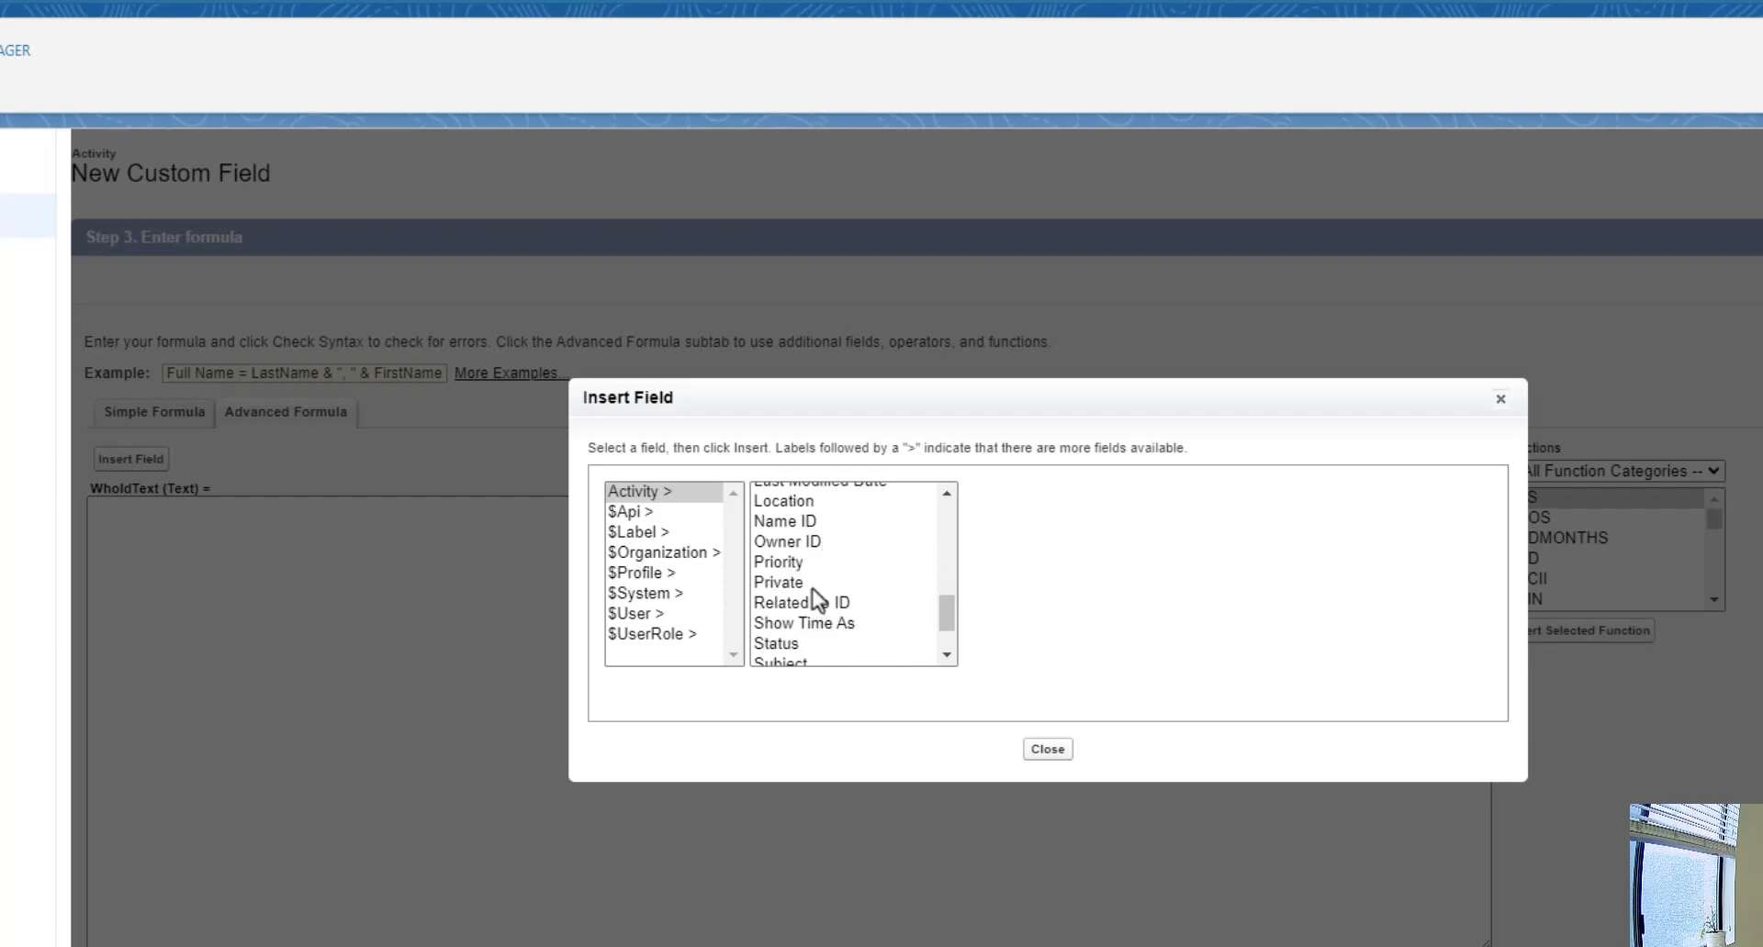
click(782, 523)
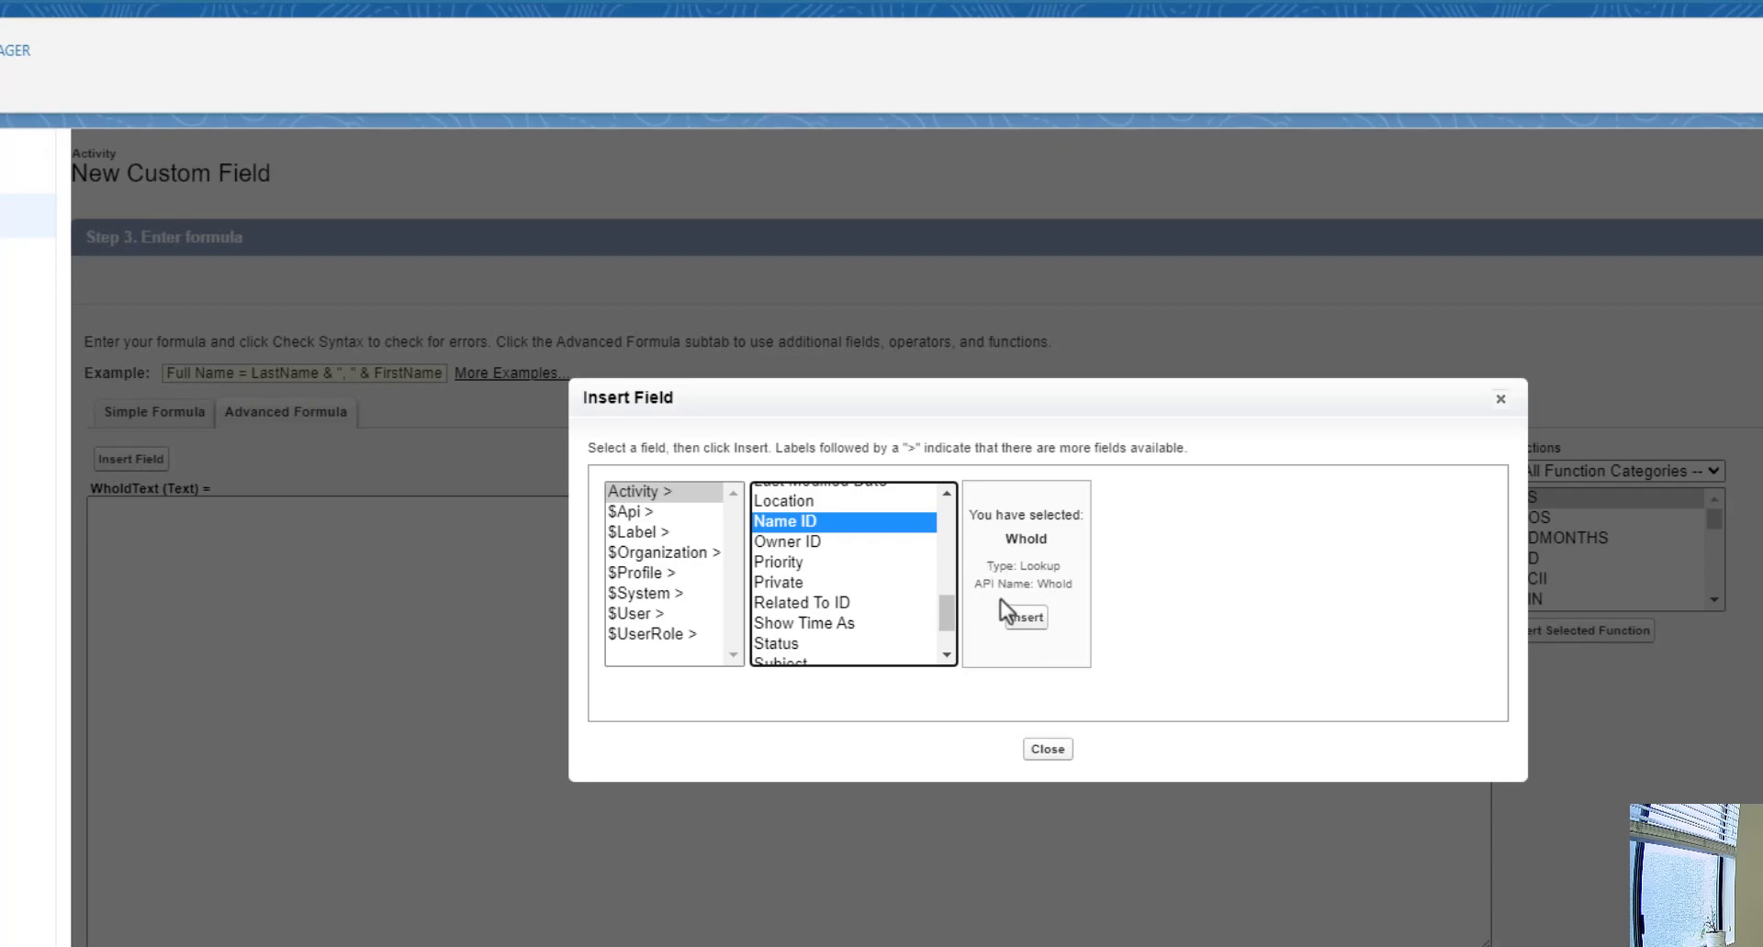
click(1025, 618)
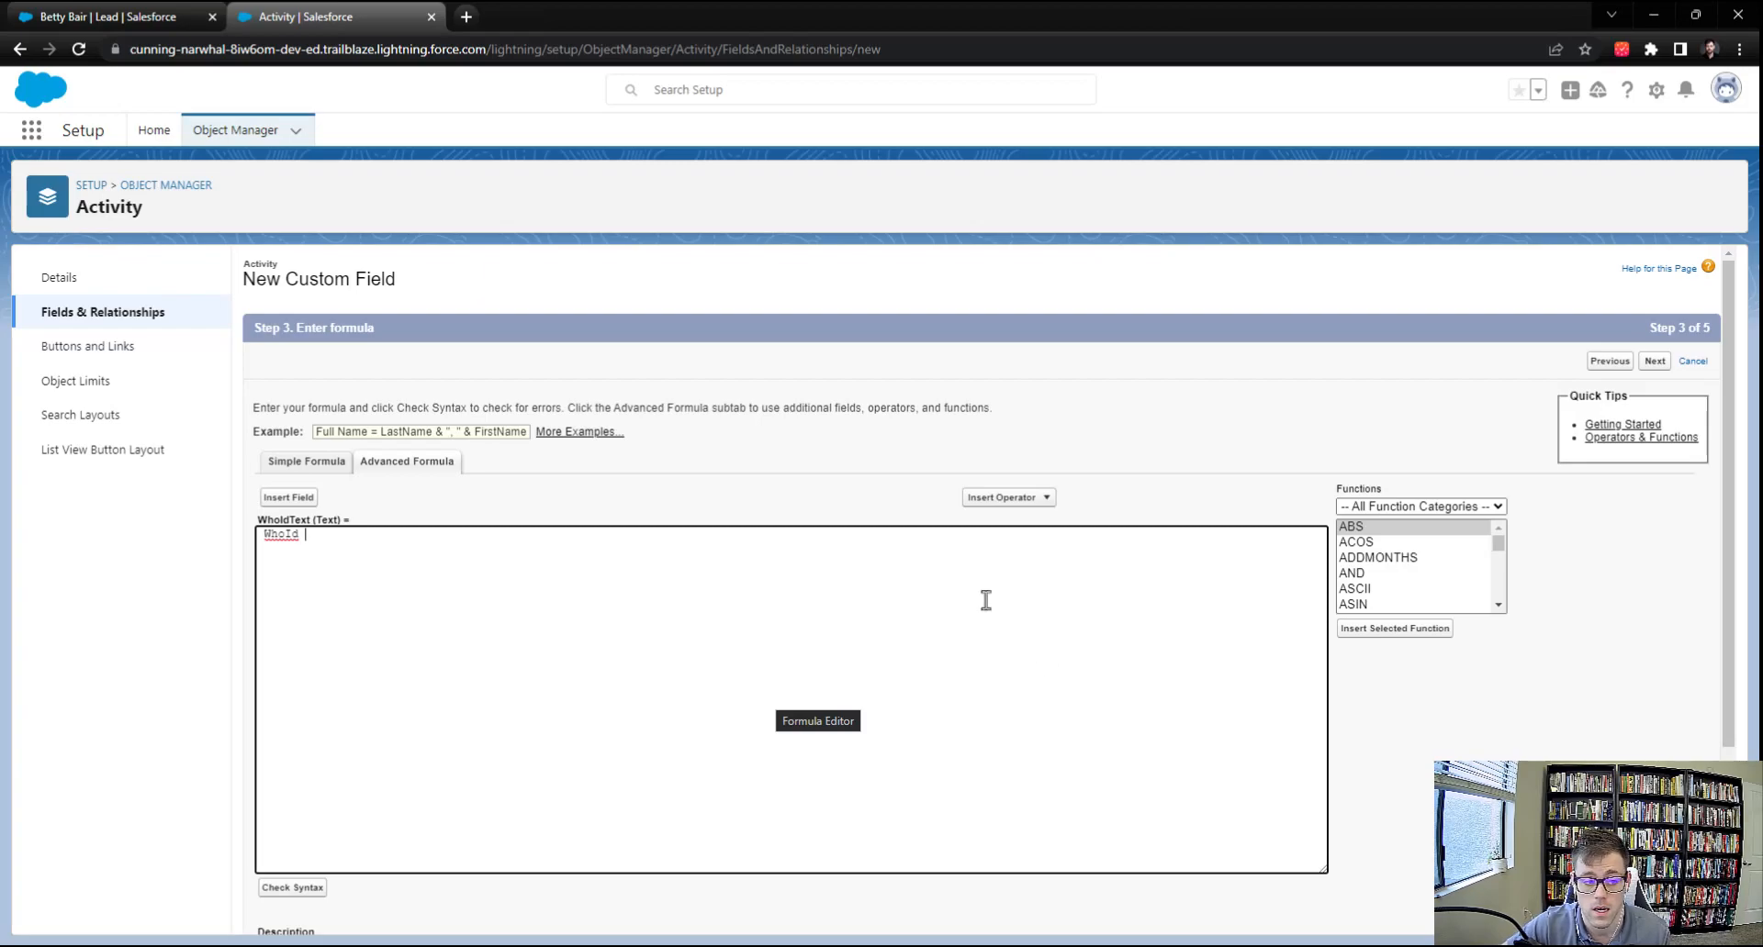
click(1656, 366)
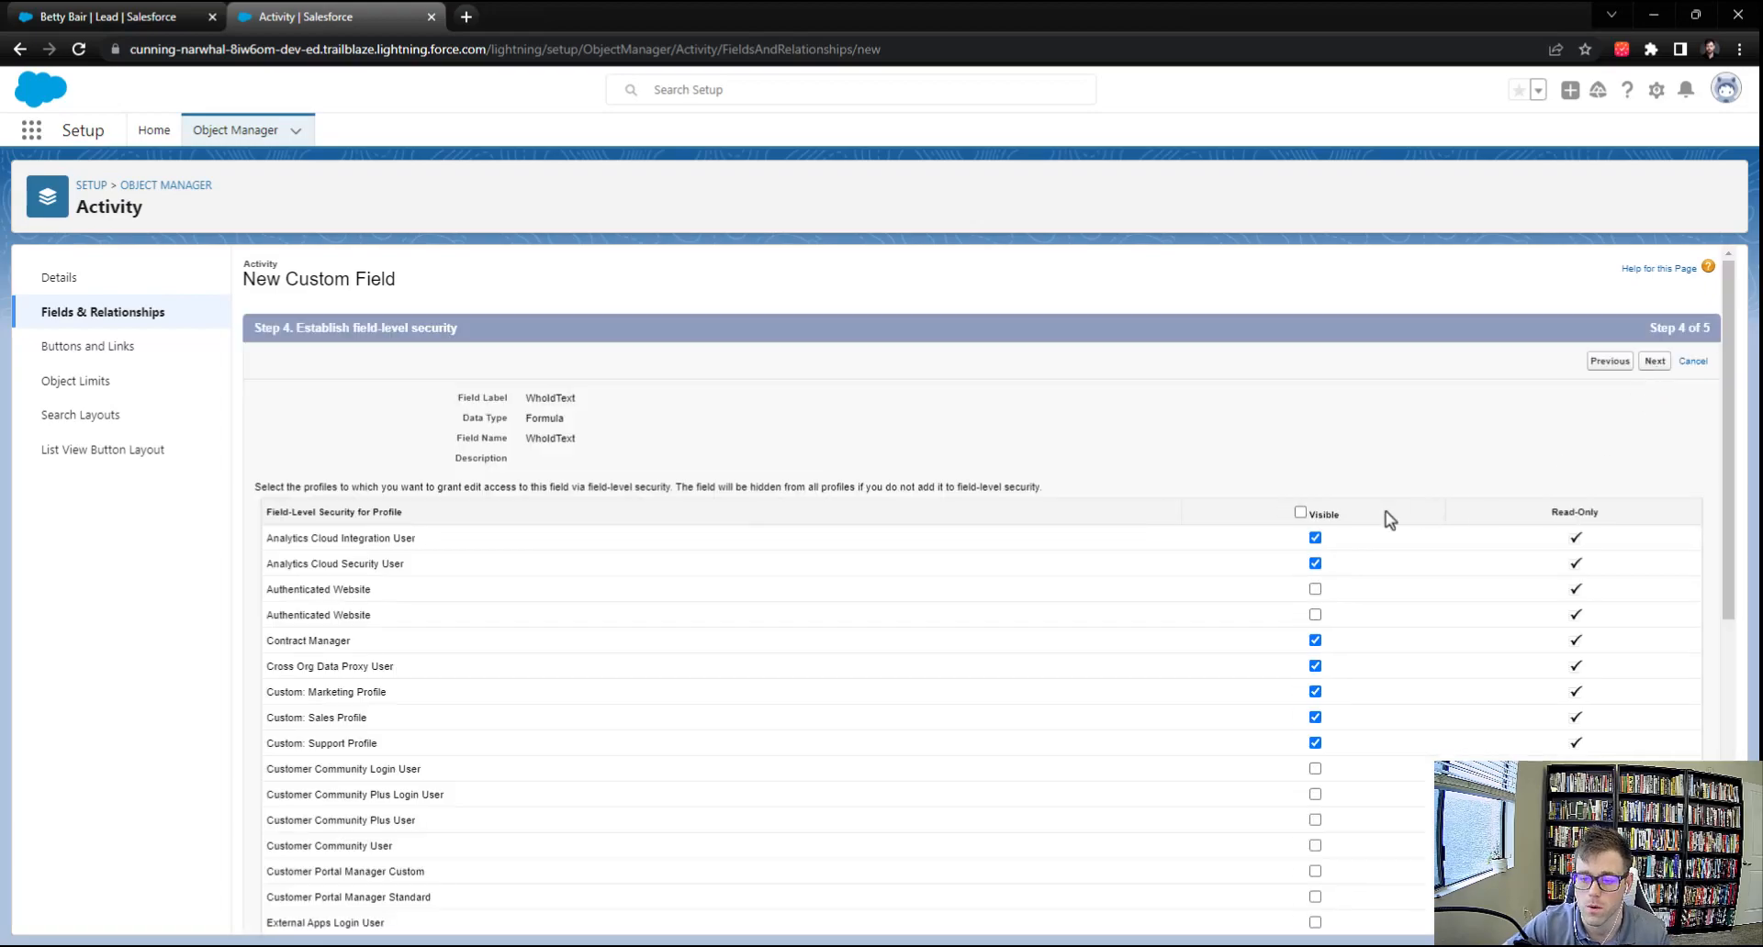
Make WhoIdText visible to all profiles, exclude it from every page layout, and save the field.
click(1300, 513)
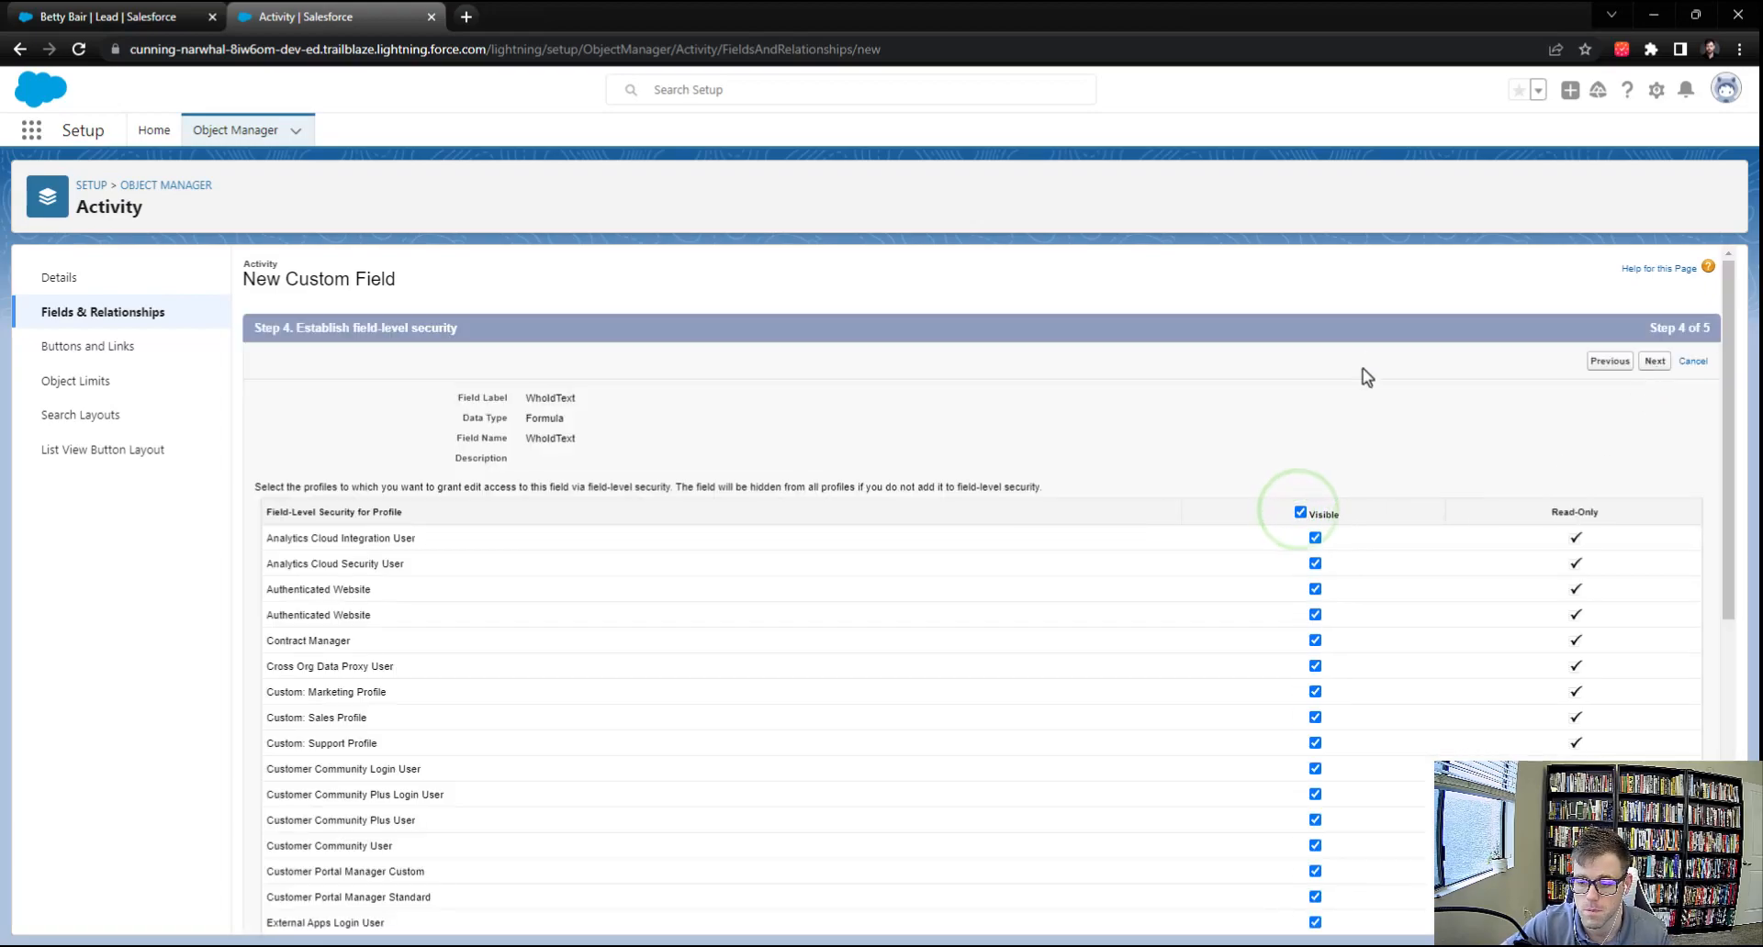
click(1655, 362)
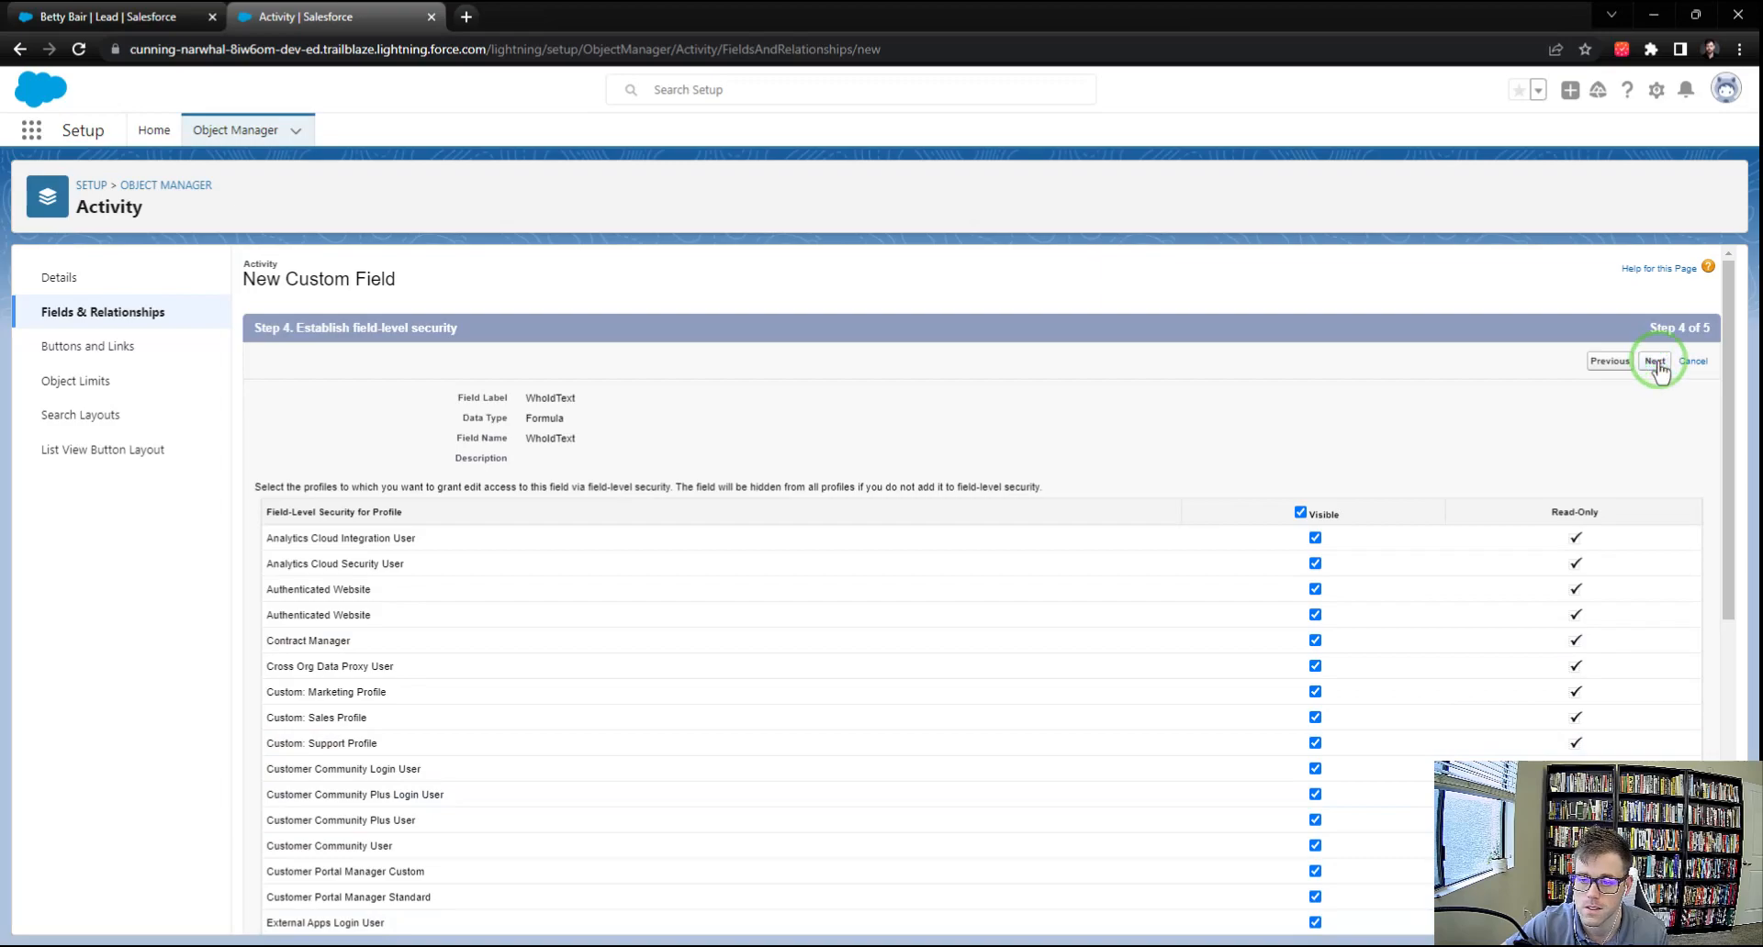
click(275, 531)
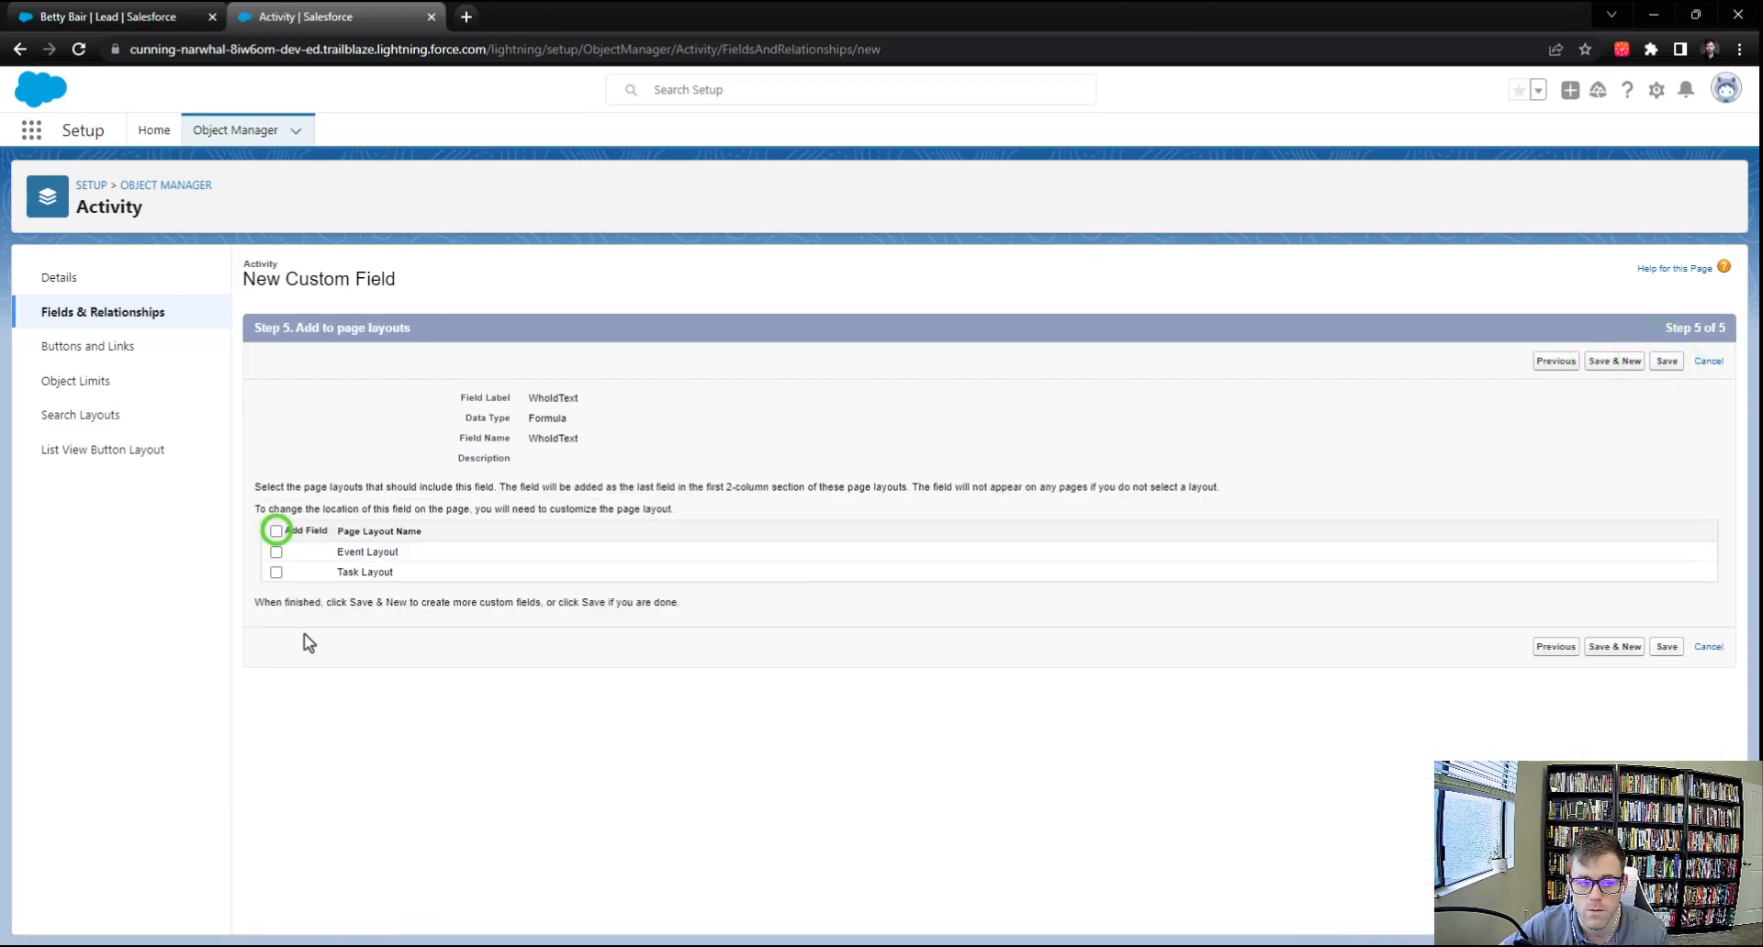
click(1661, 362)
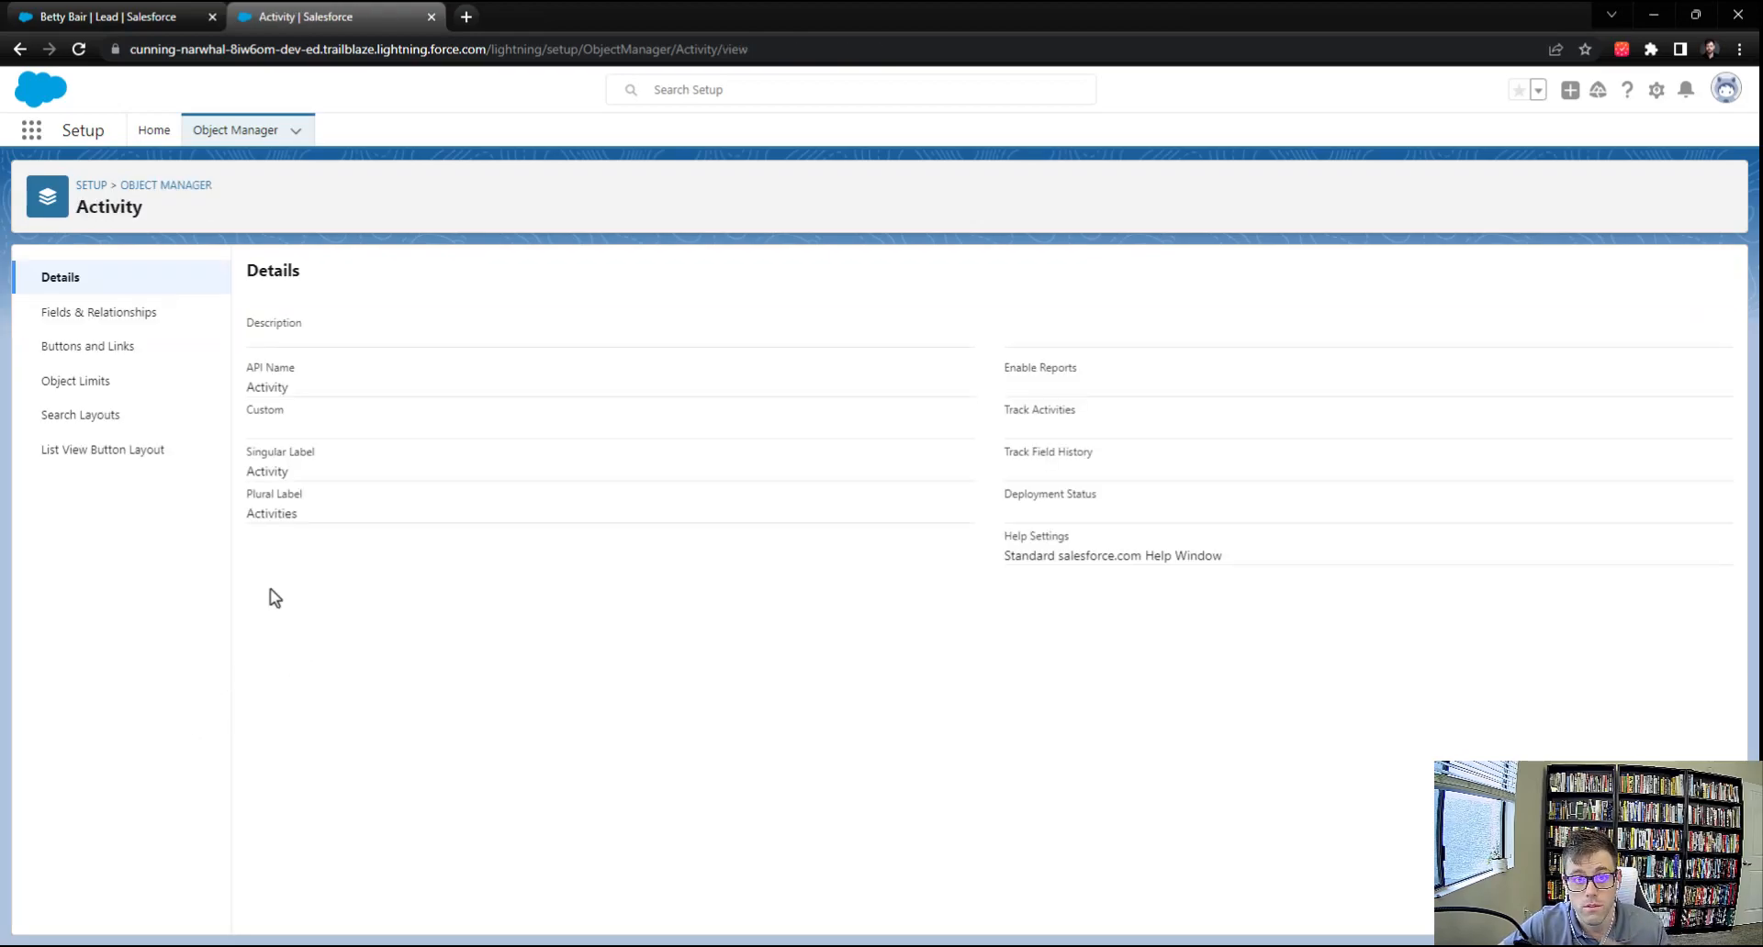
Open Three Task from the lead's activity list in a separate tab and examine its Name and Related To fields.
click(51, 15)
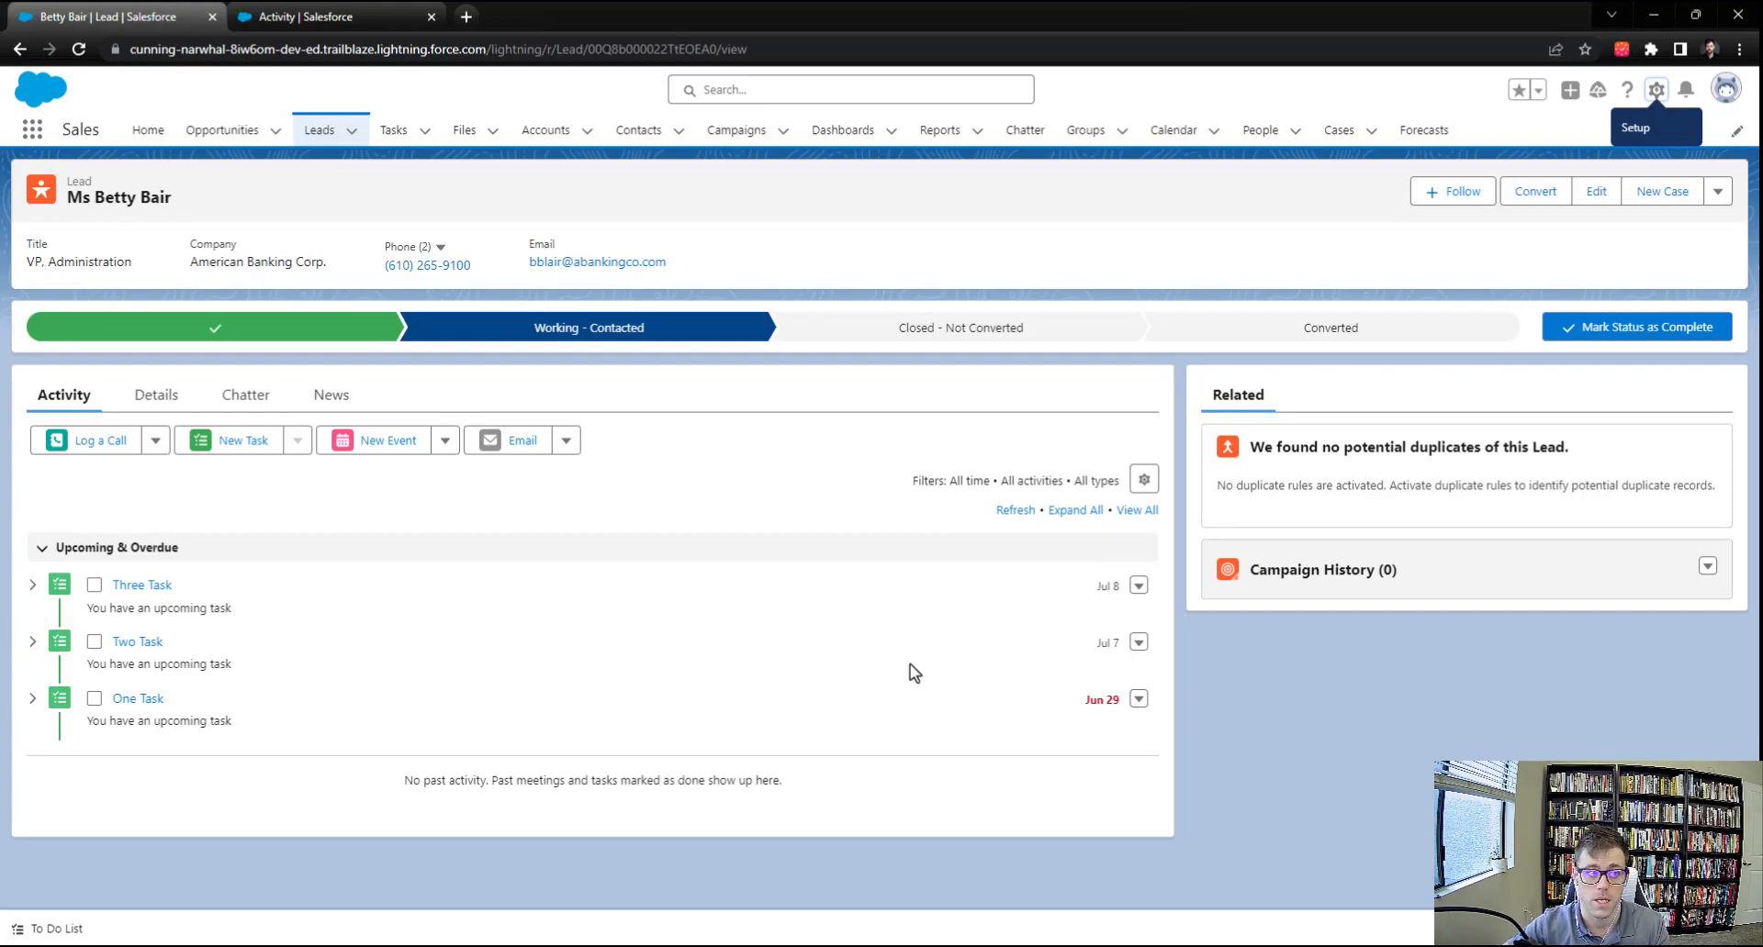
middle_click(127, 596)
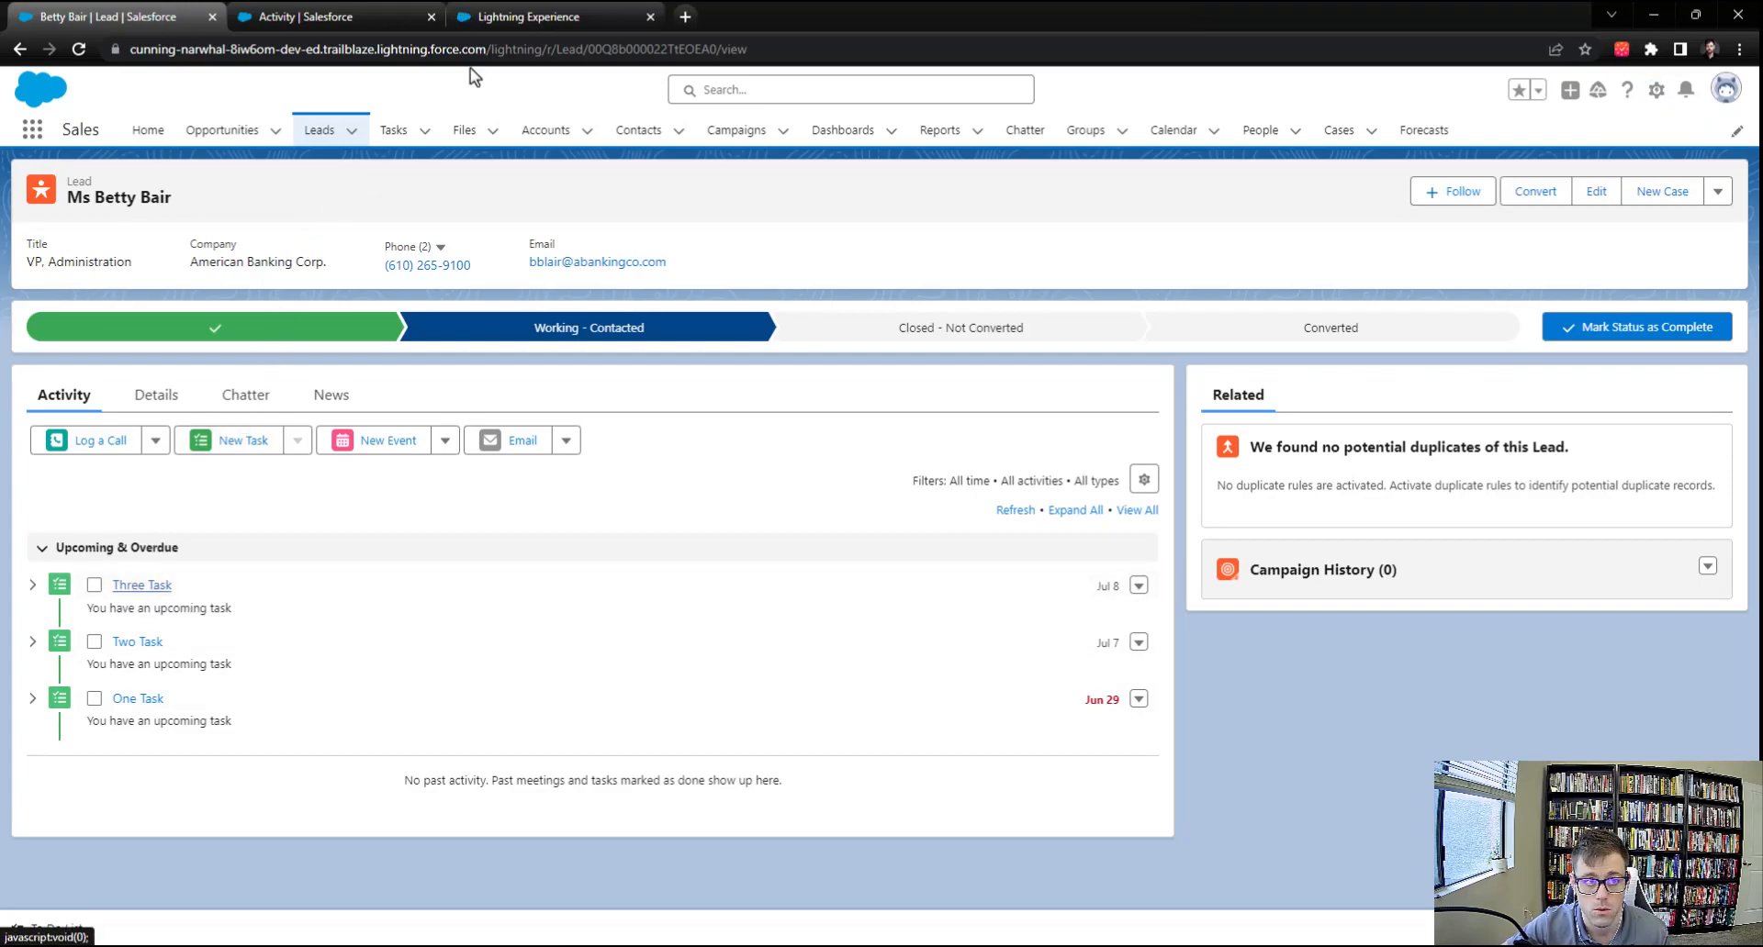
click(476, 19)
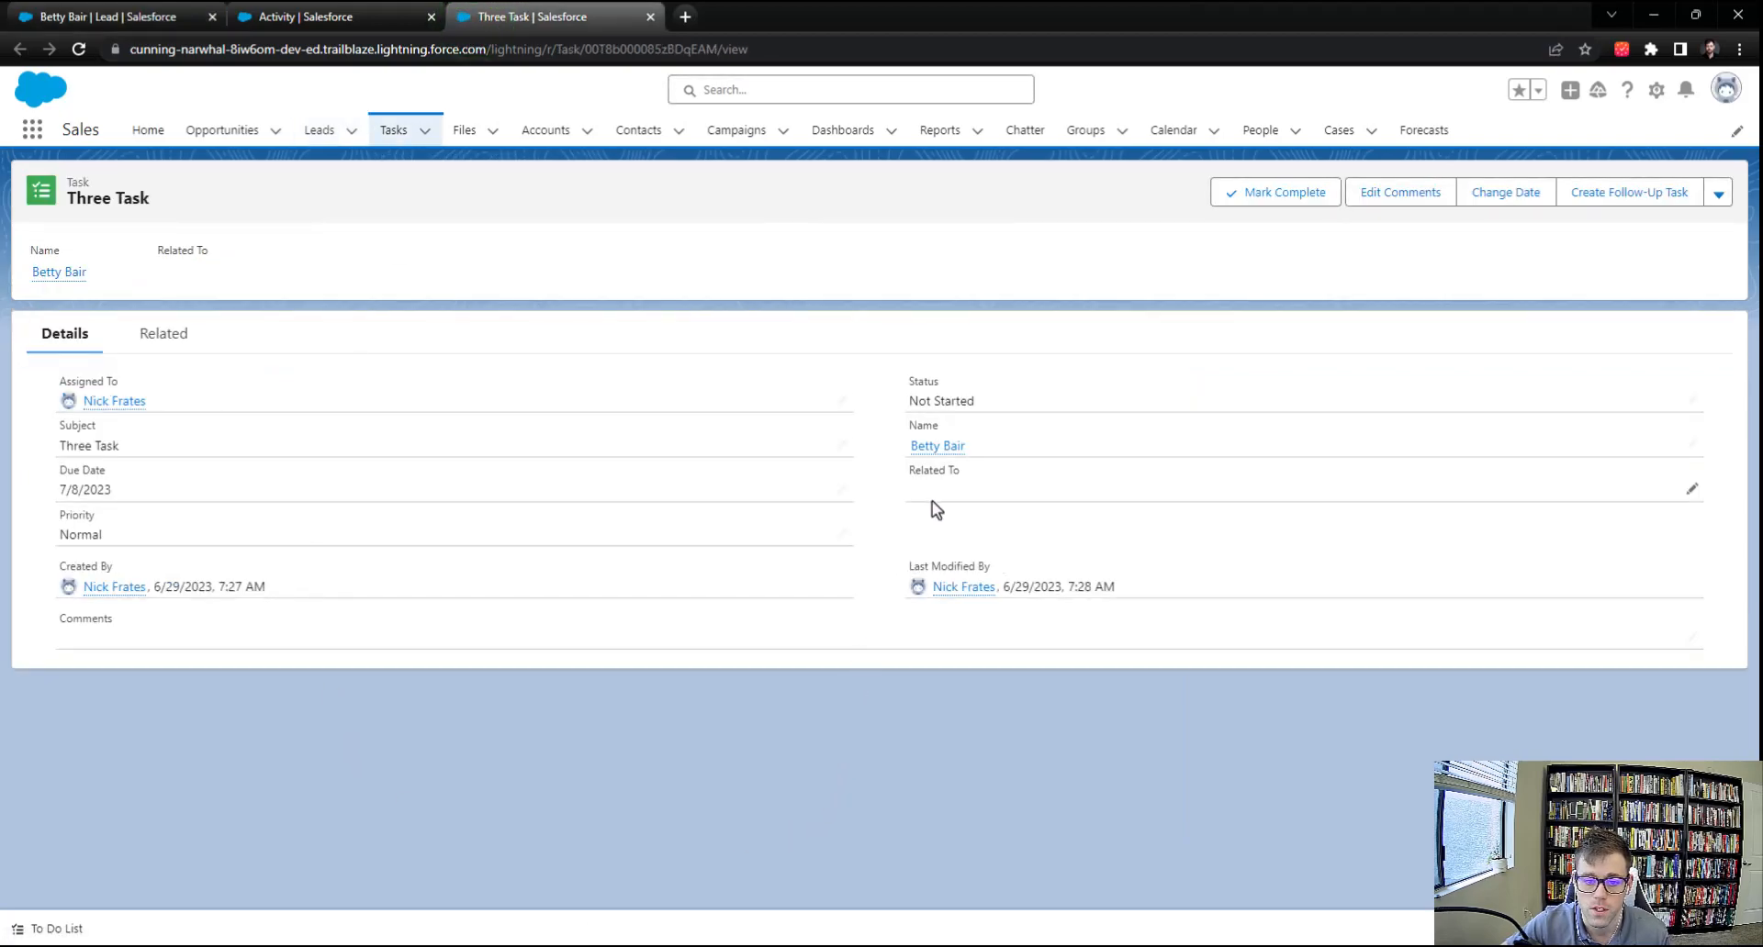
click(982, 277)
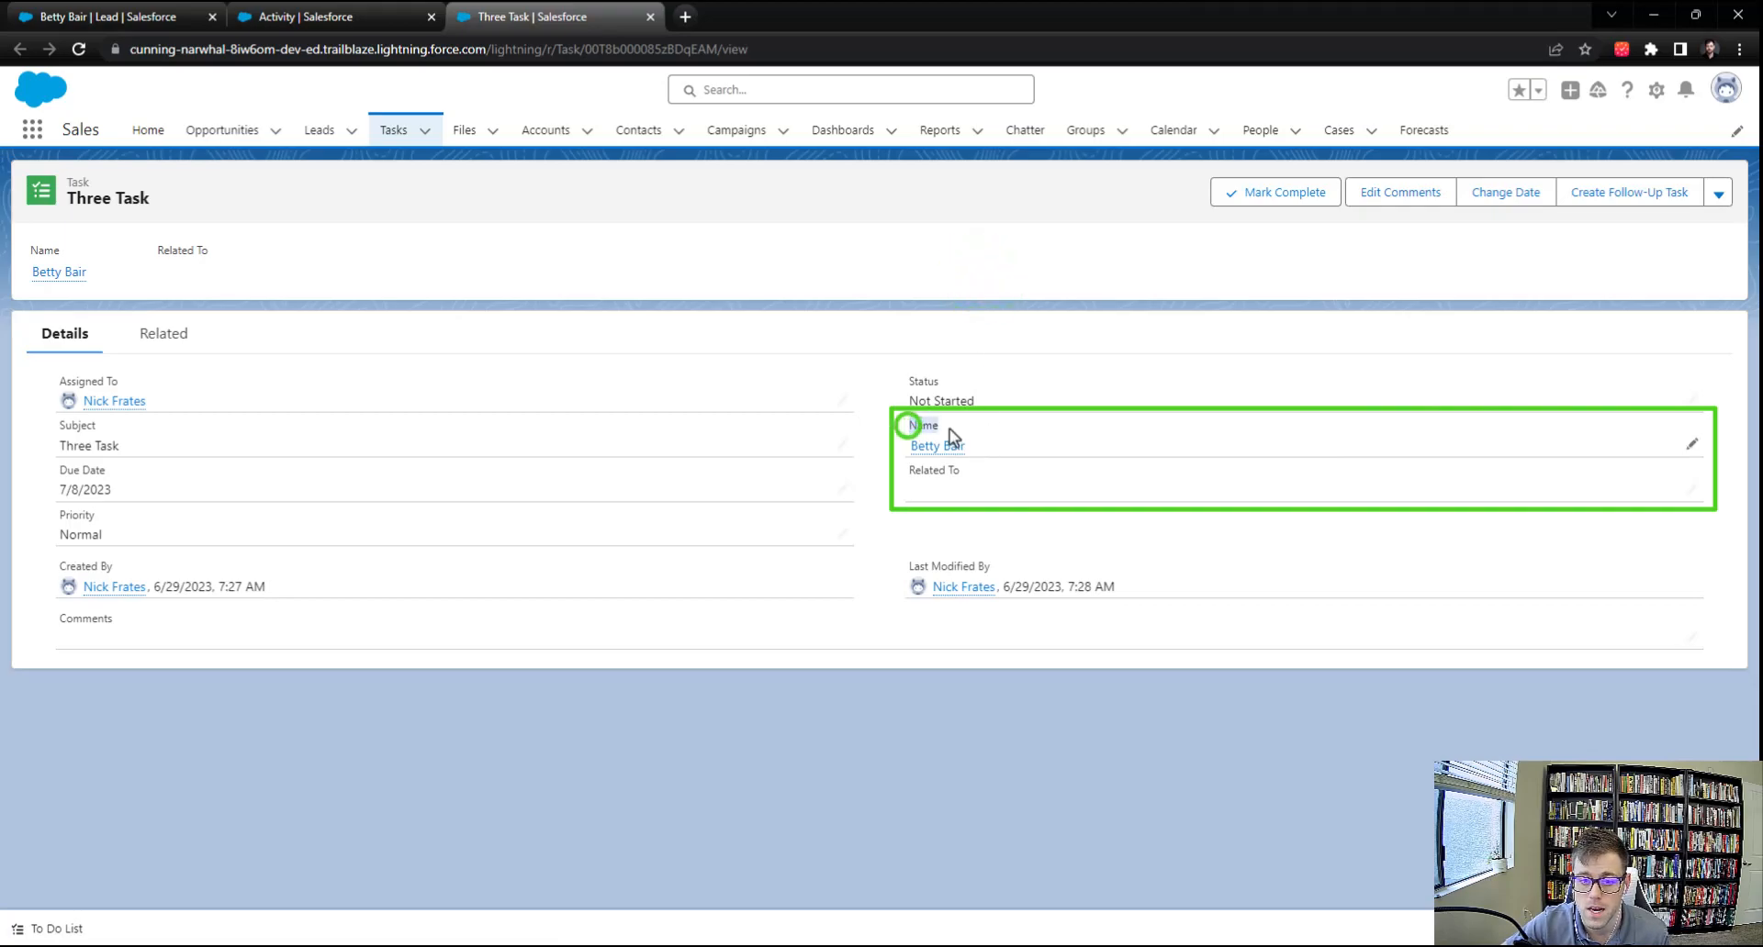
click(916, 525)
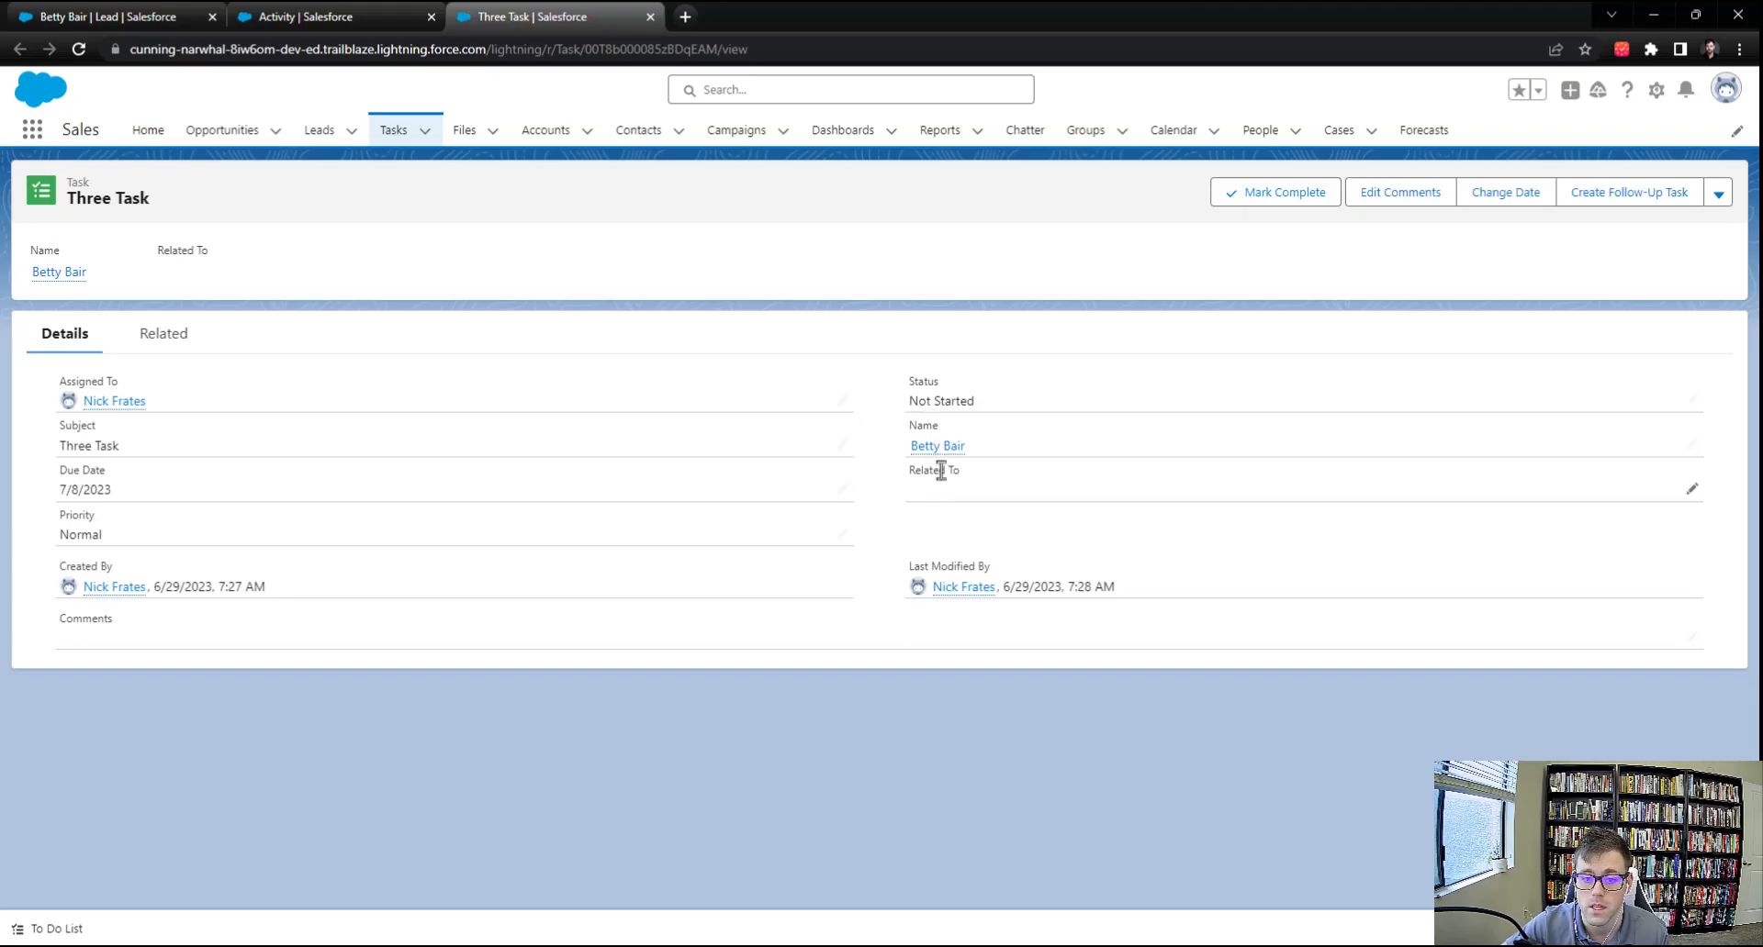
click(918, 506)
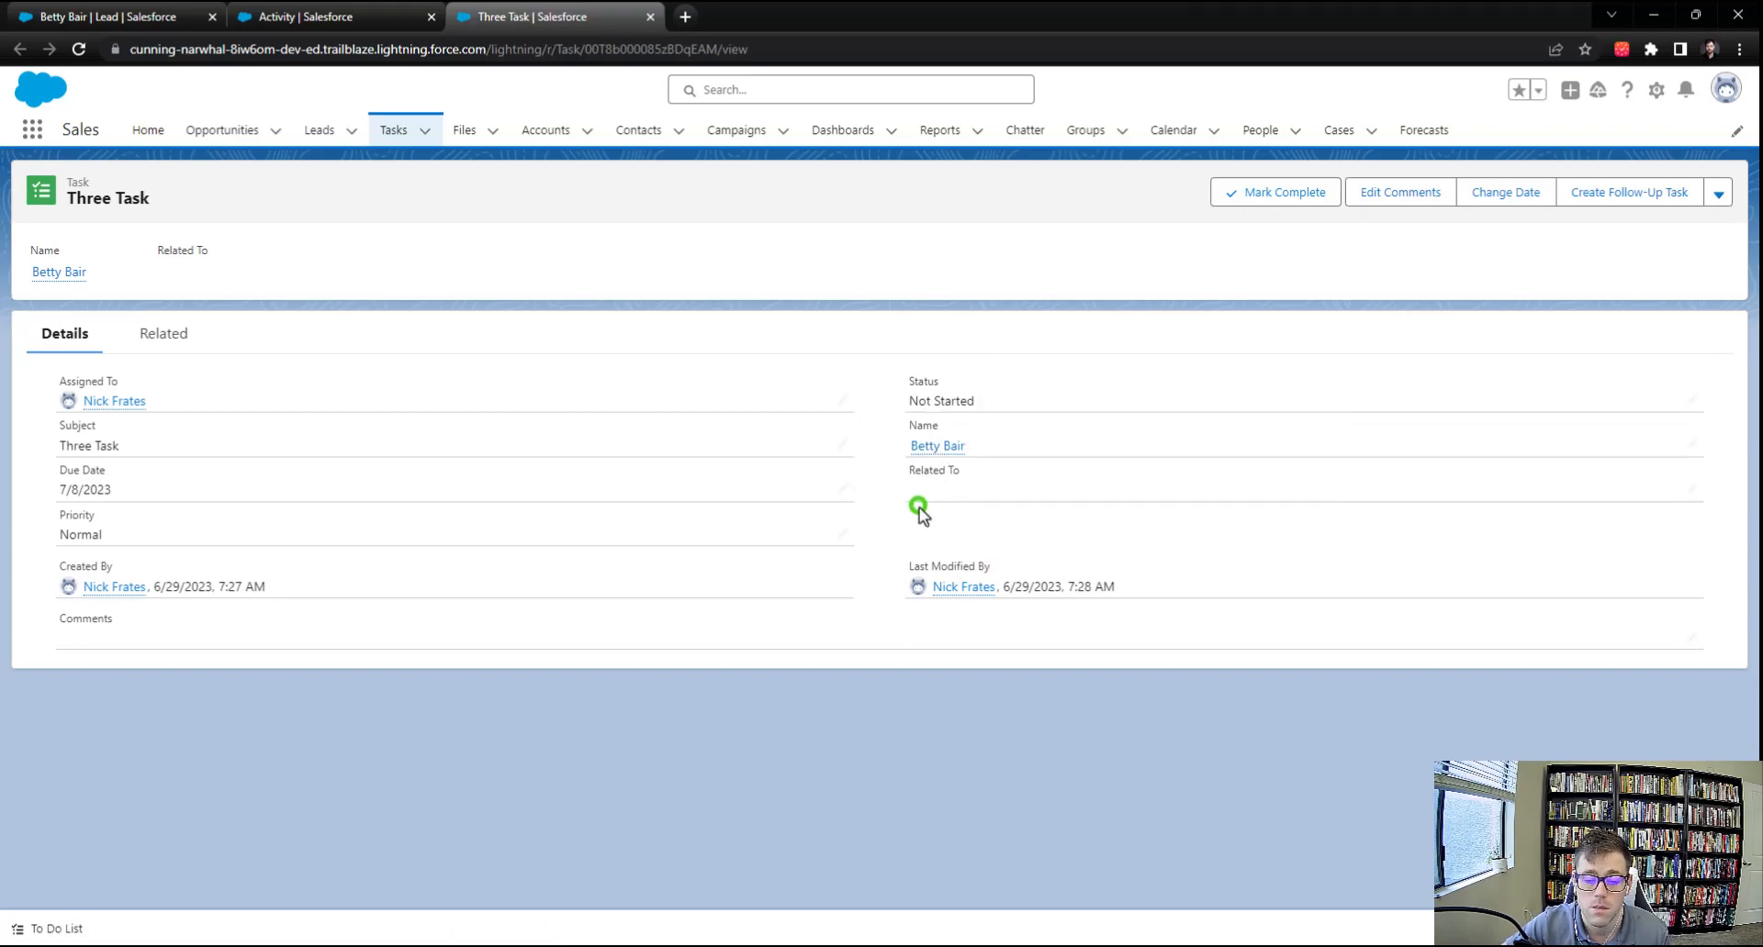
click(910, 521)
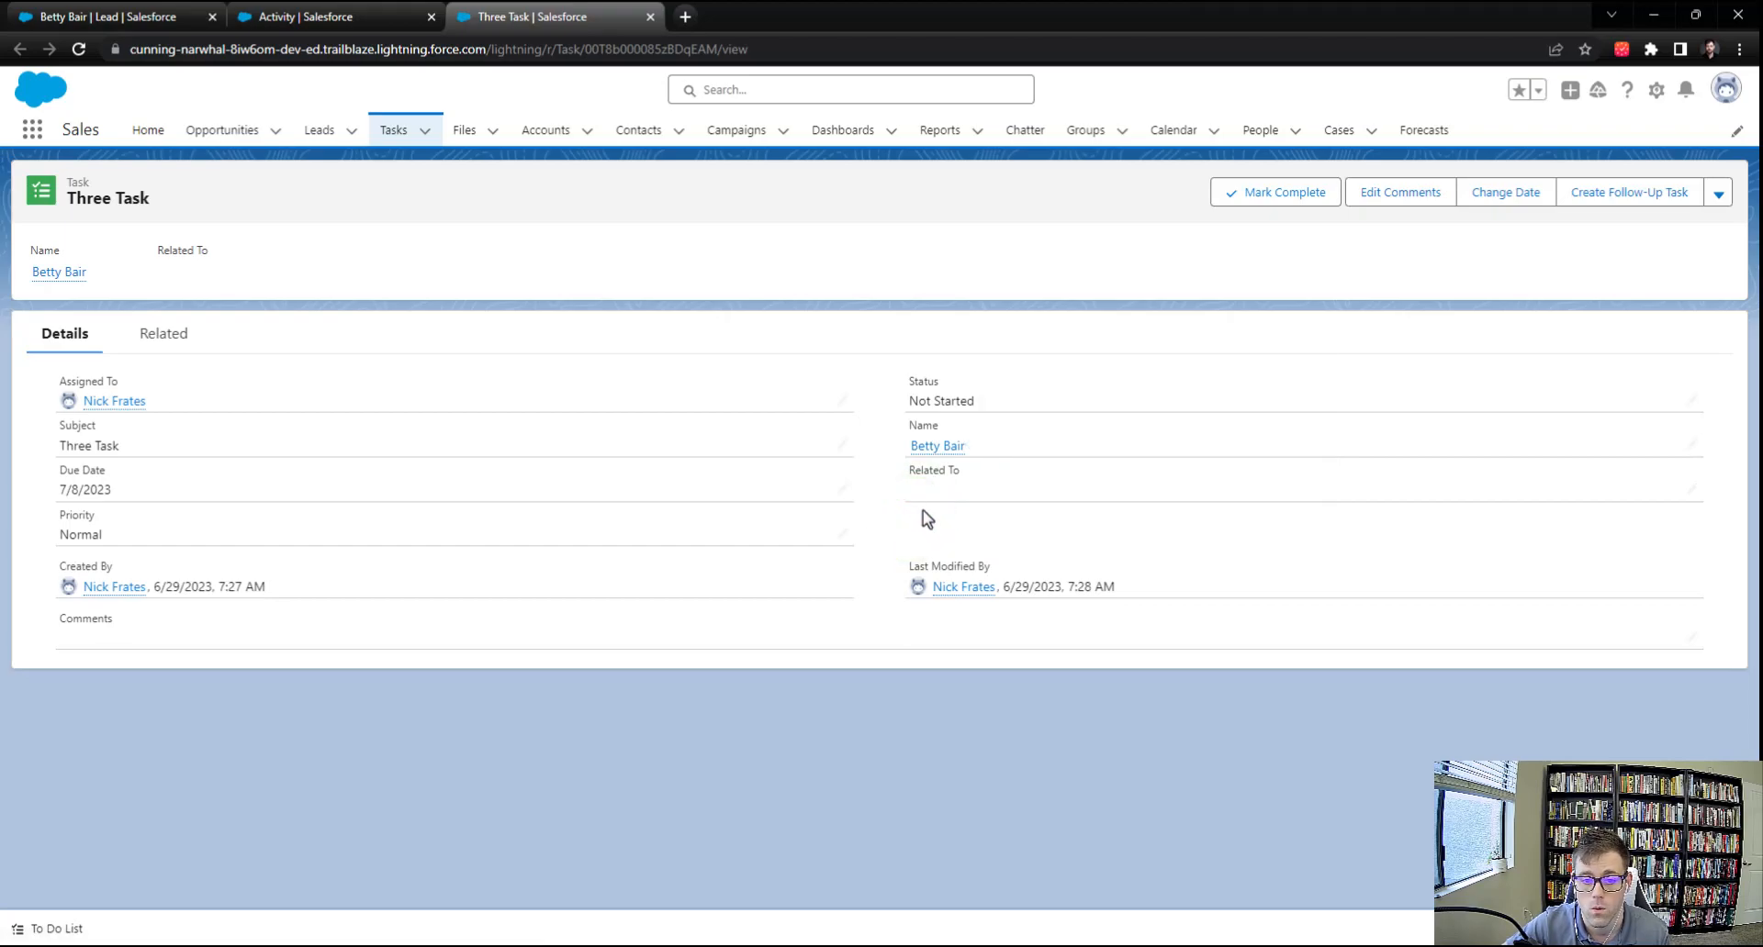
mouse_move(920, 450)
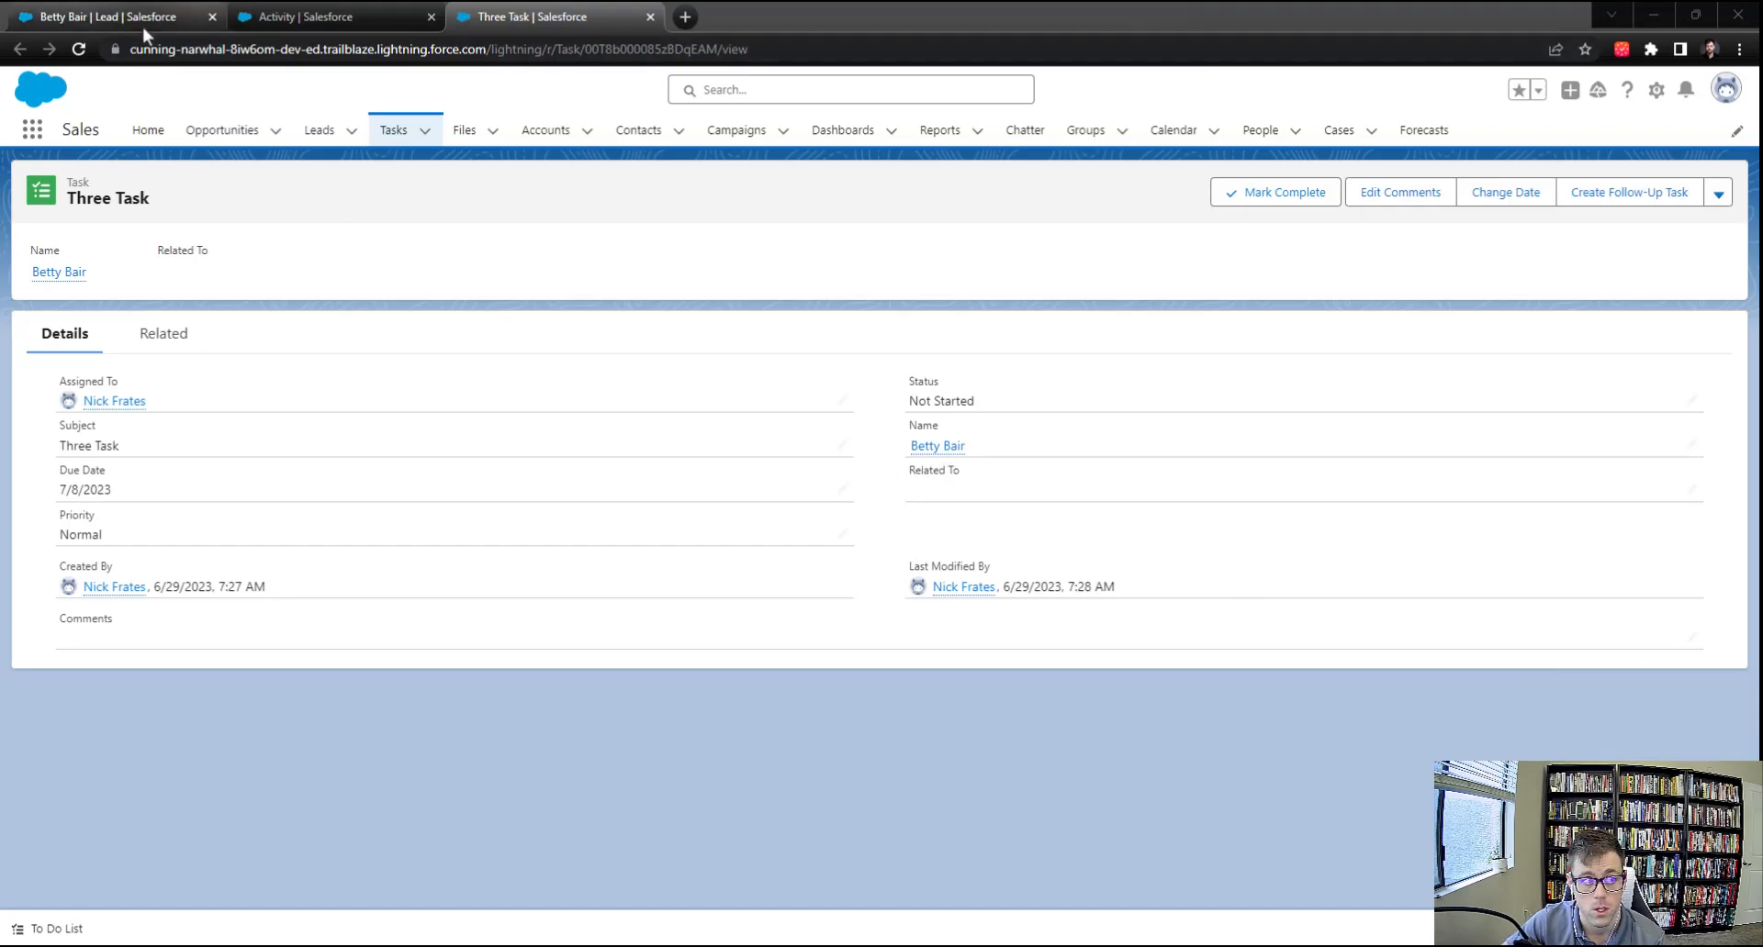
Open the lead's Two Task and One Task records in separate tabs and view their details.
click(119, 17)
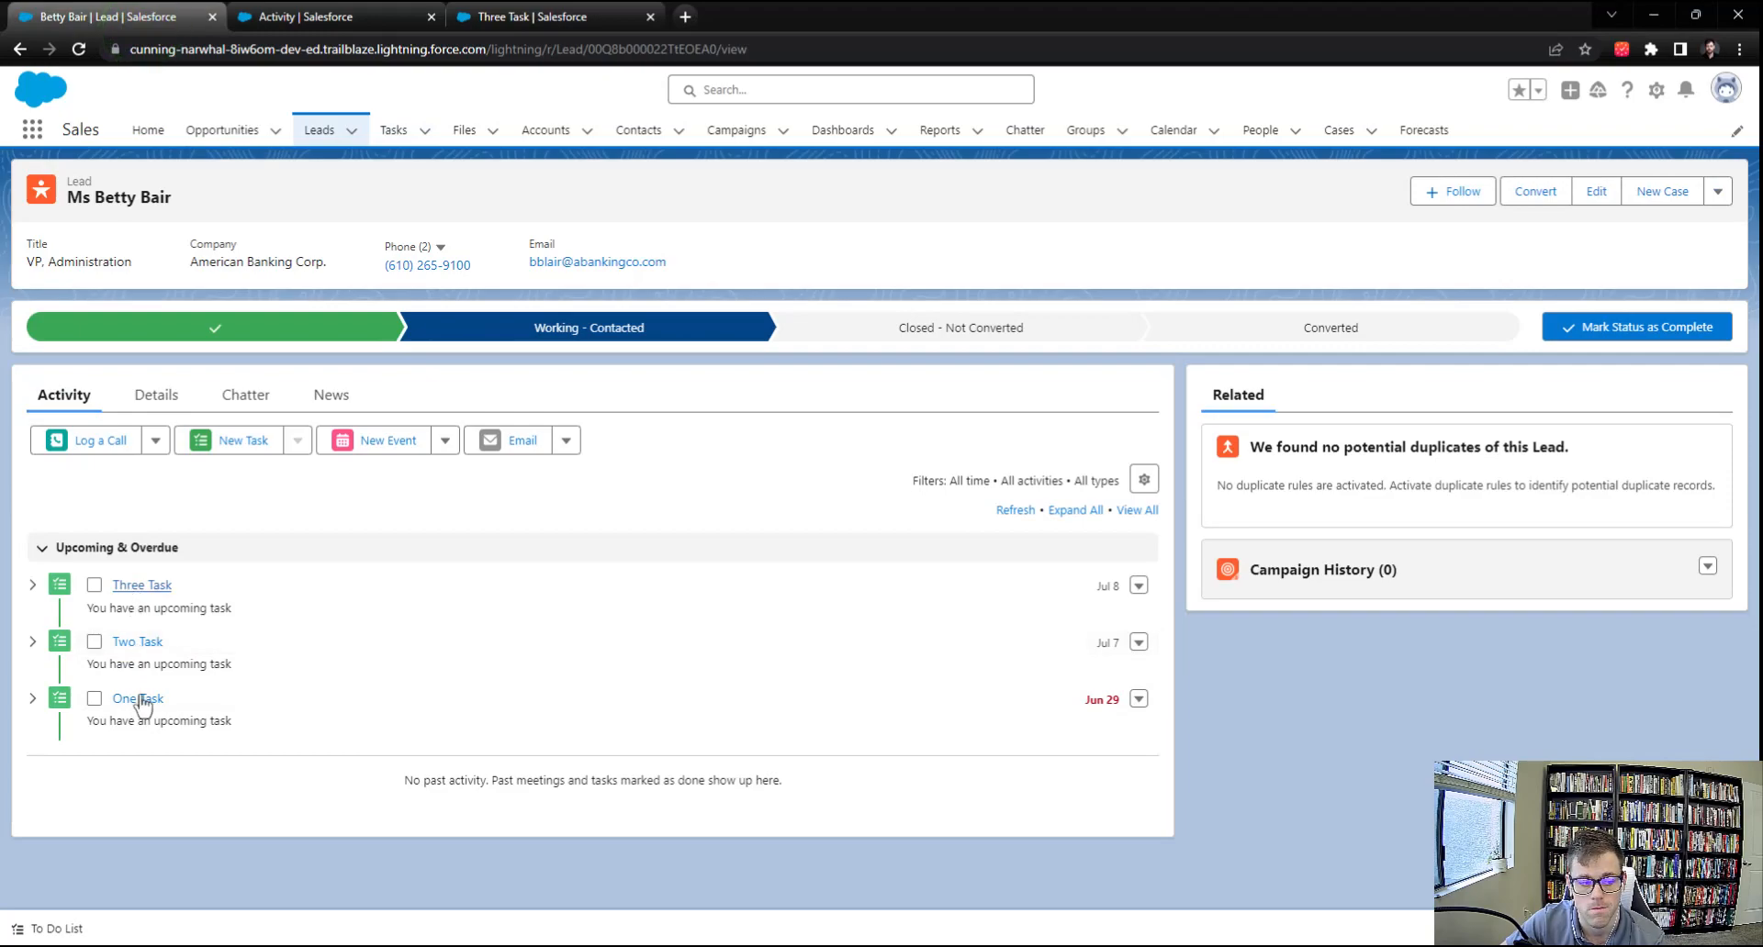
ctrl+click(124, 643)
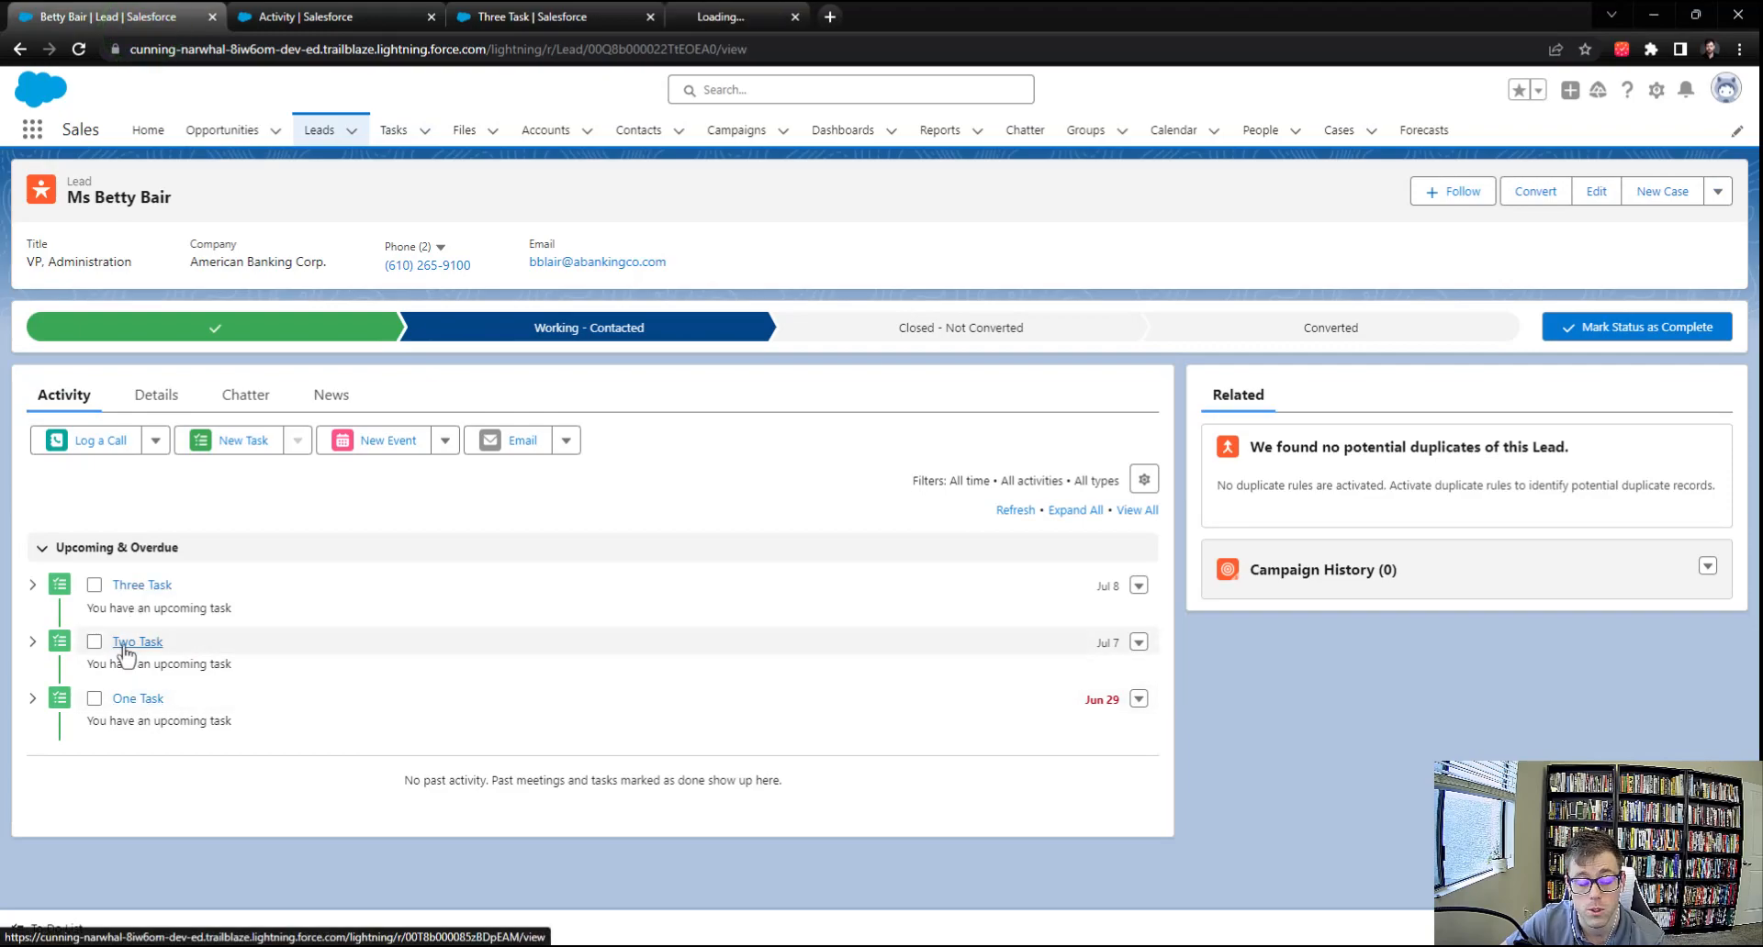
ctrl+click(129, 702)
click(769, 13)
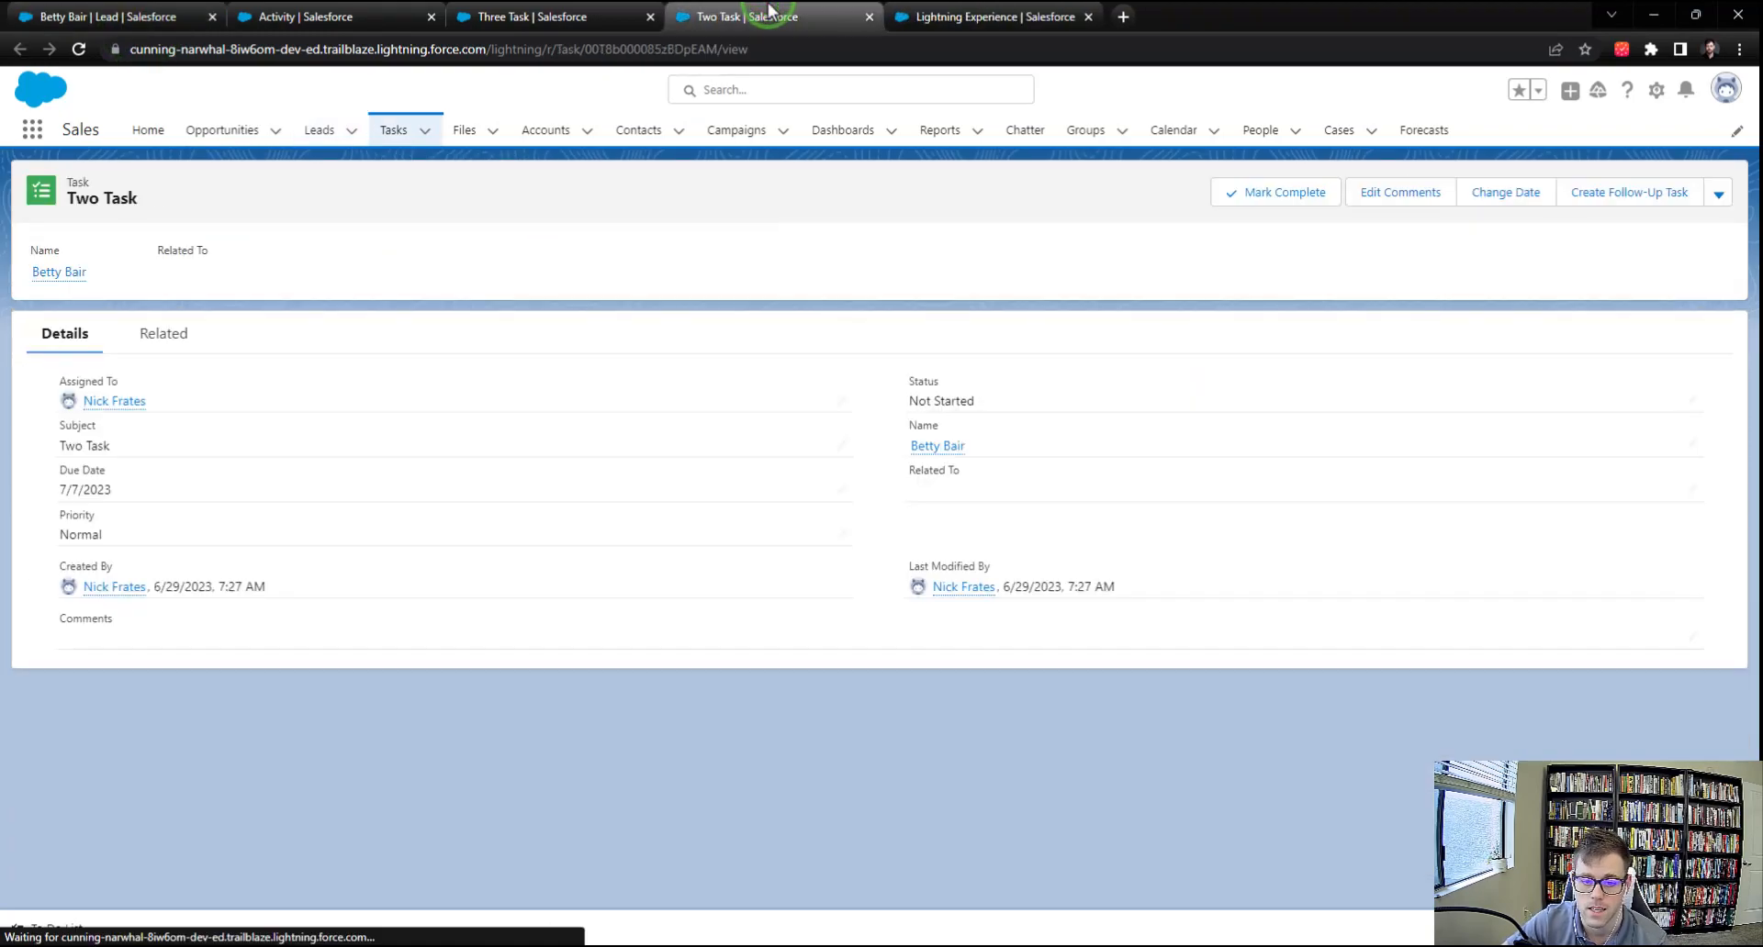
click(901, 15)
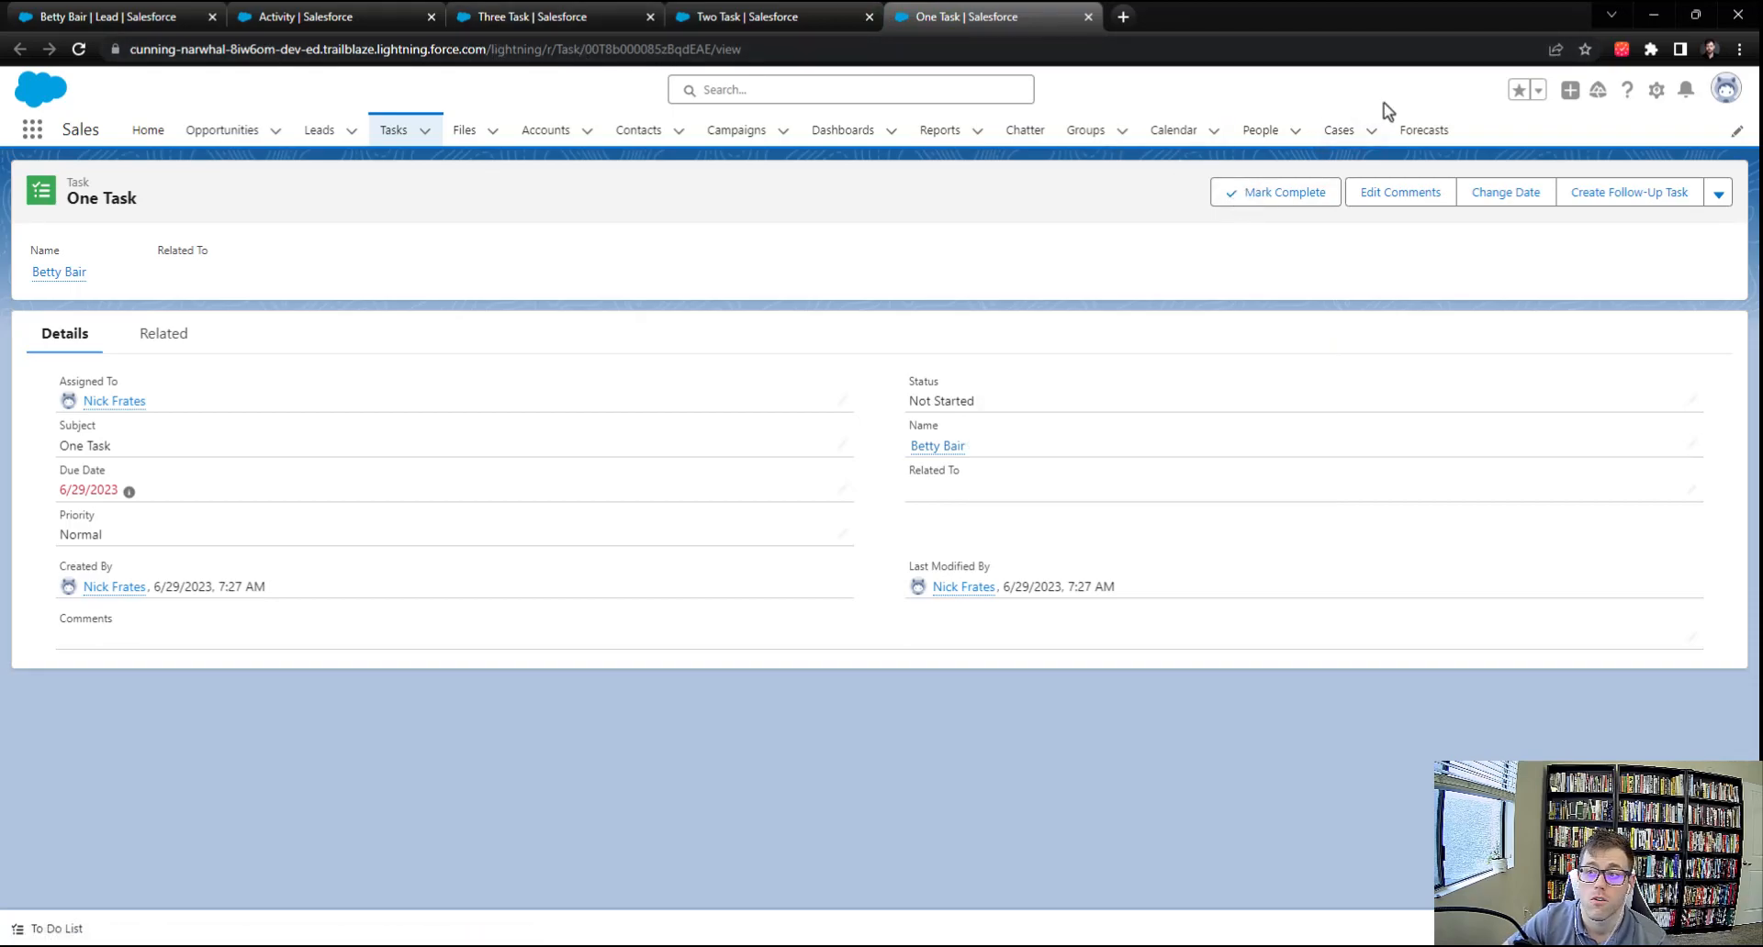
Open Setup in a new tab and go to the Flows list under Process Automation.
click(1658, 92)
click(1574, 141)
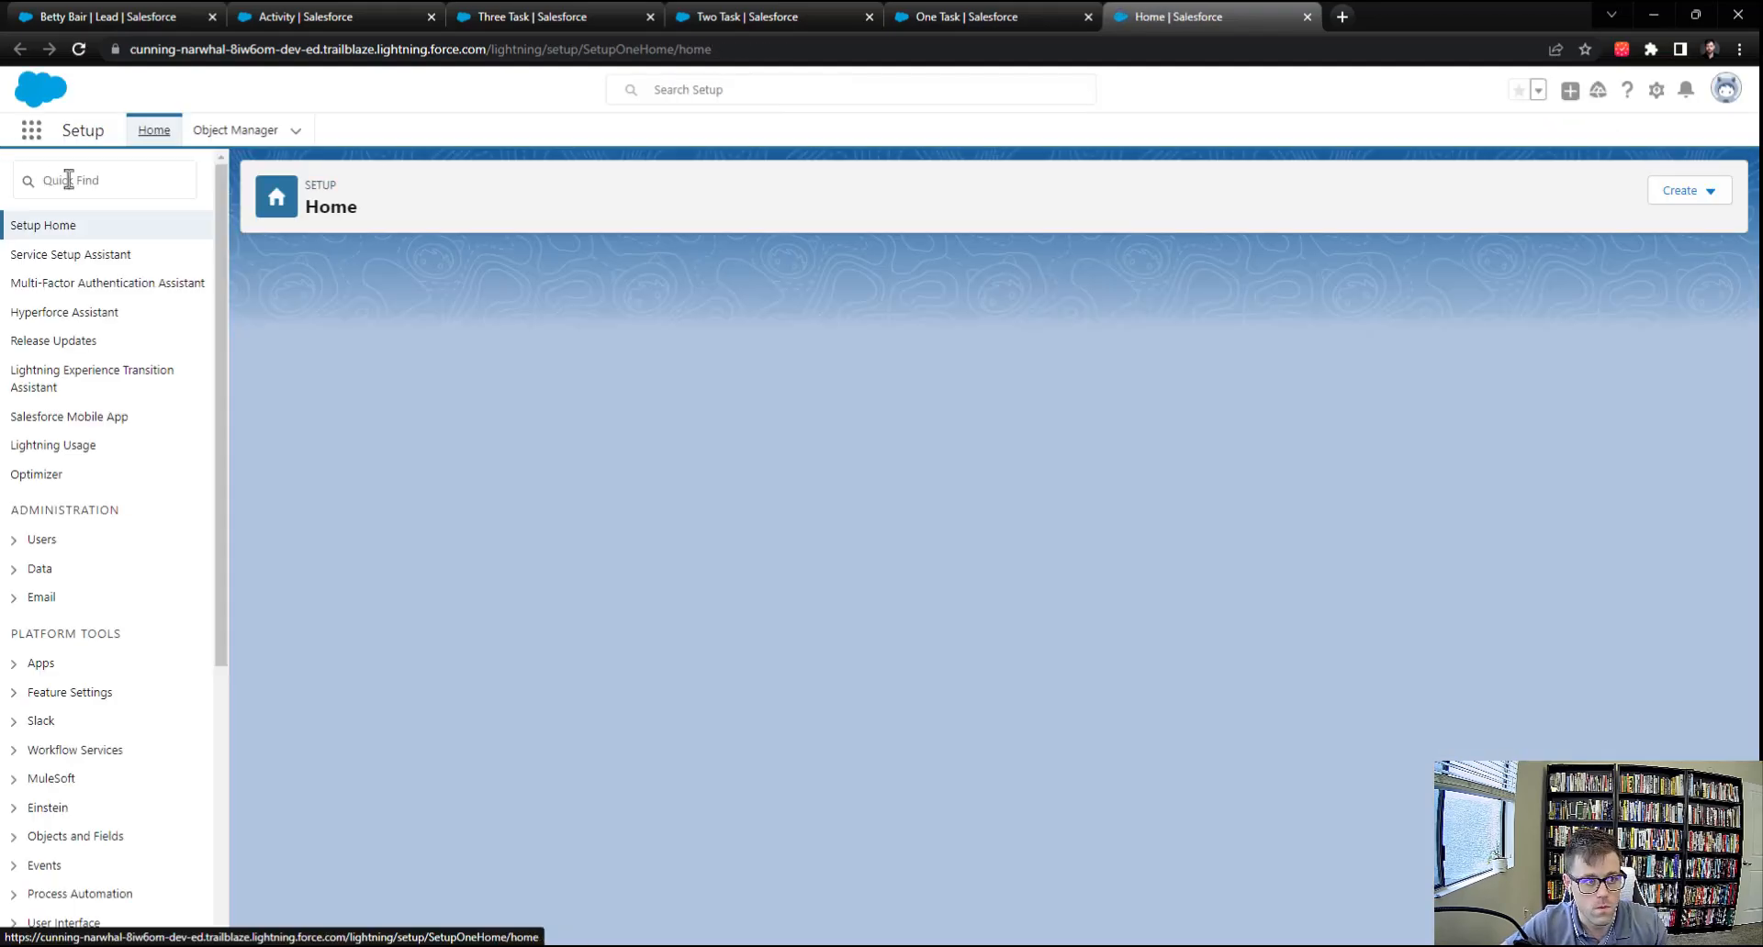
click(70, 179)
text(flow)
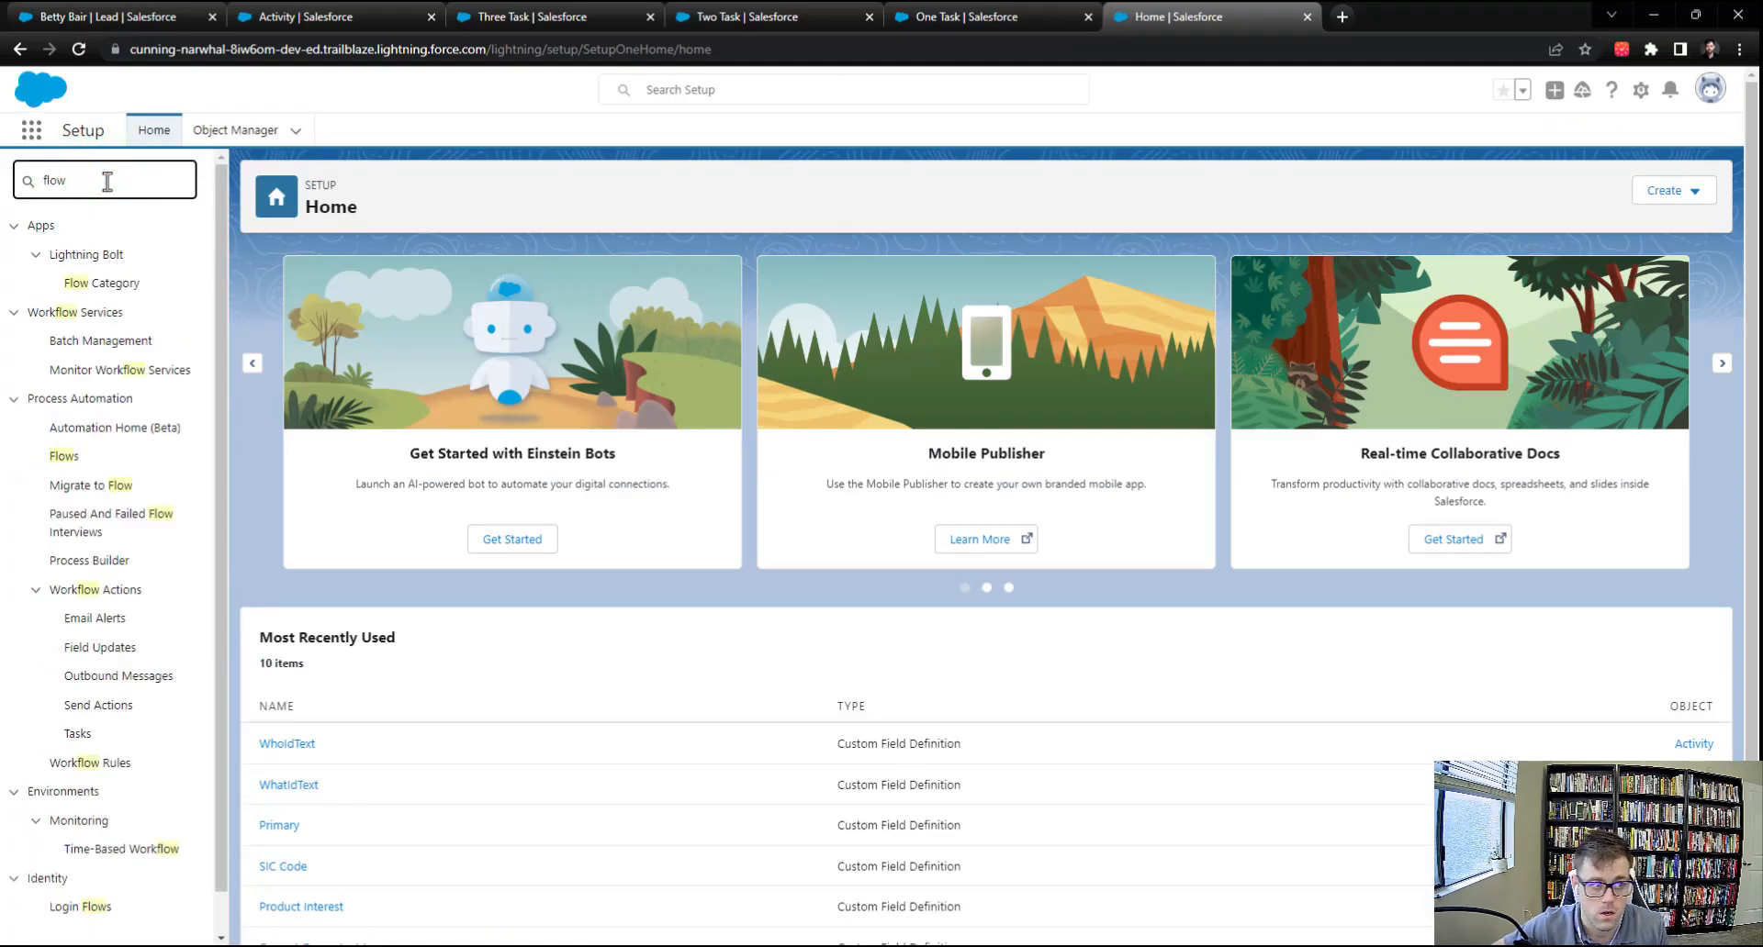
click(63, 455)
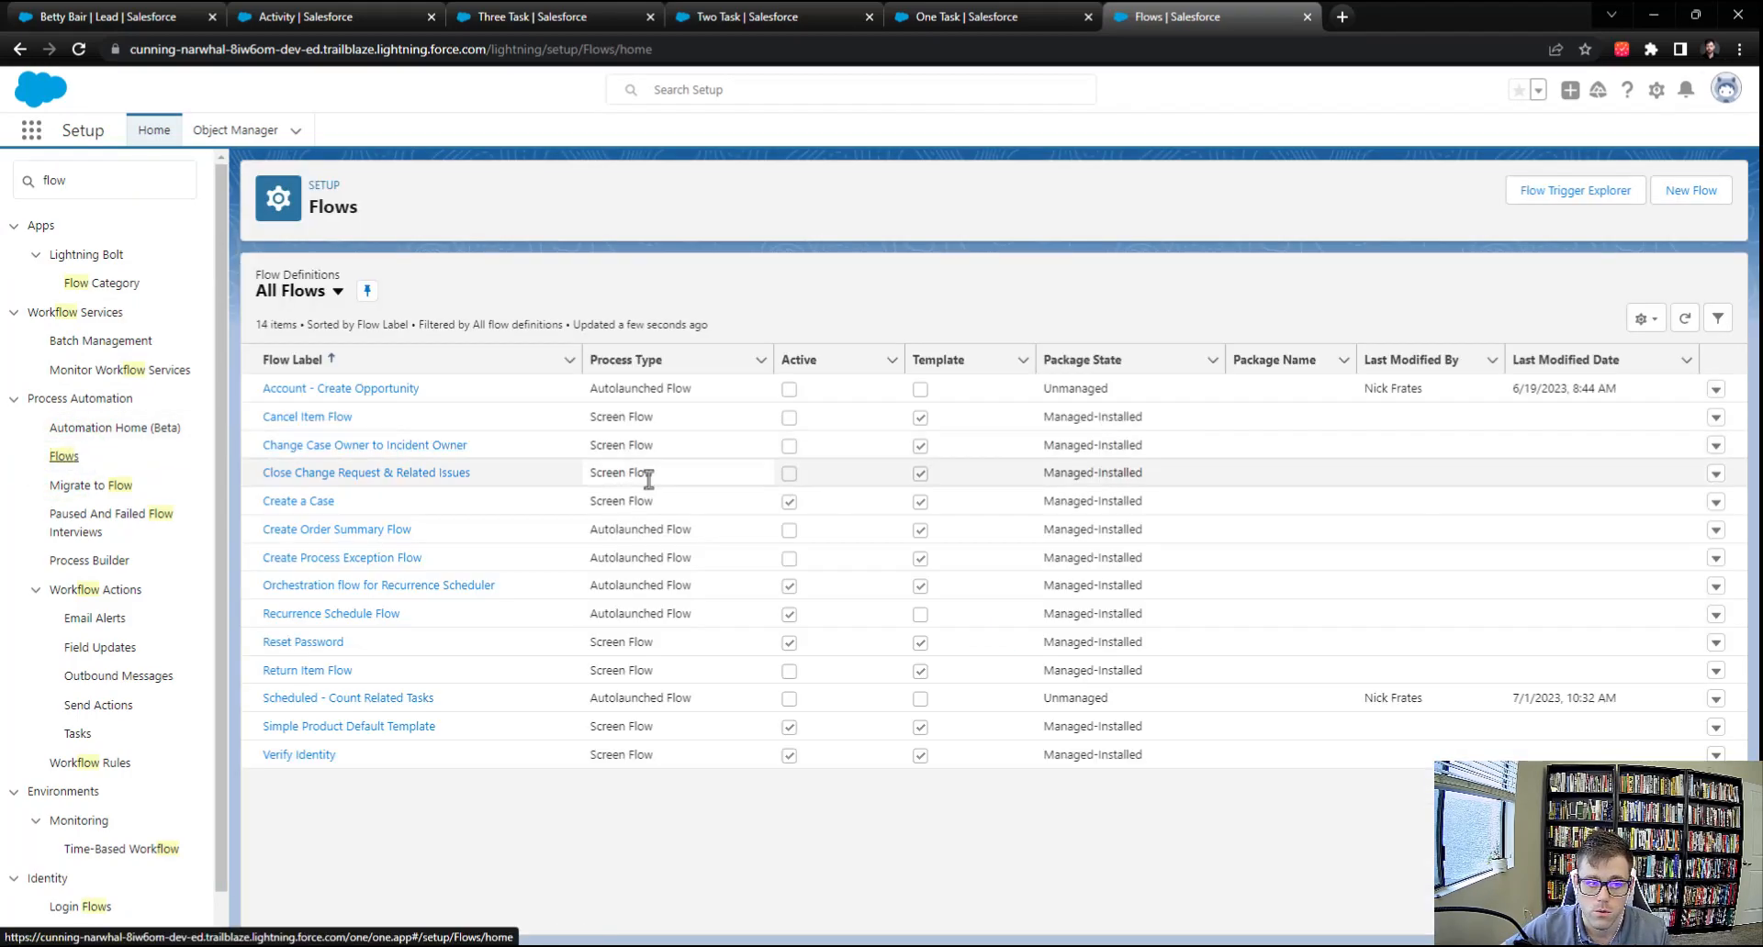
Create a Record-Triggered Flow and choose Task as the object whose records trigger it.
click(1678, 192)
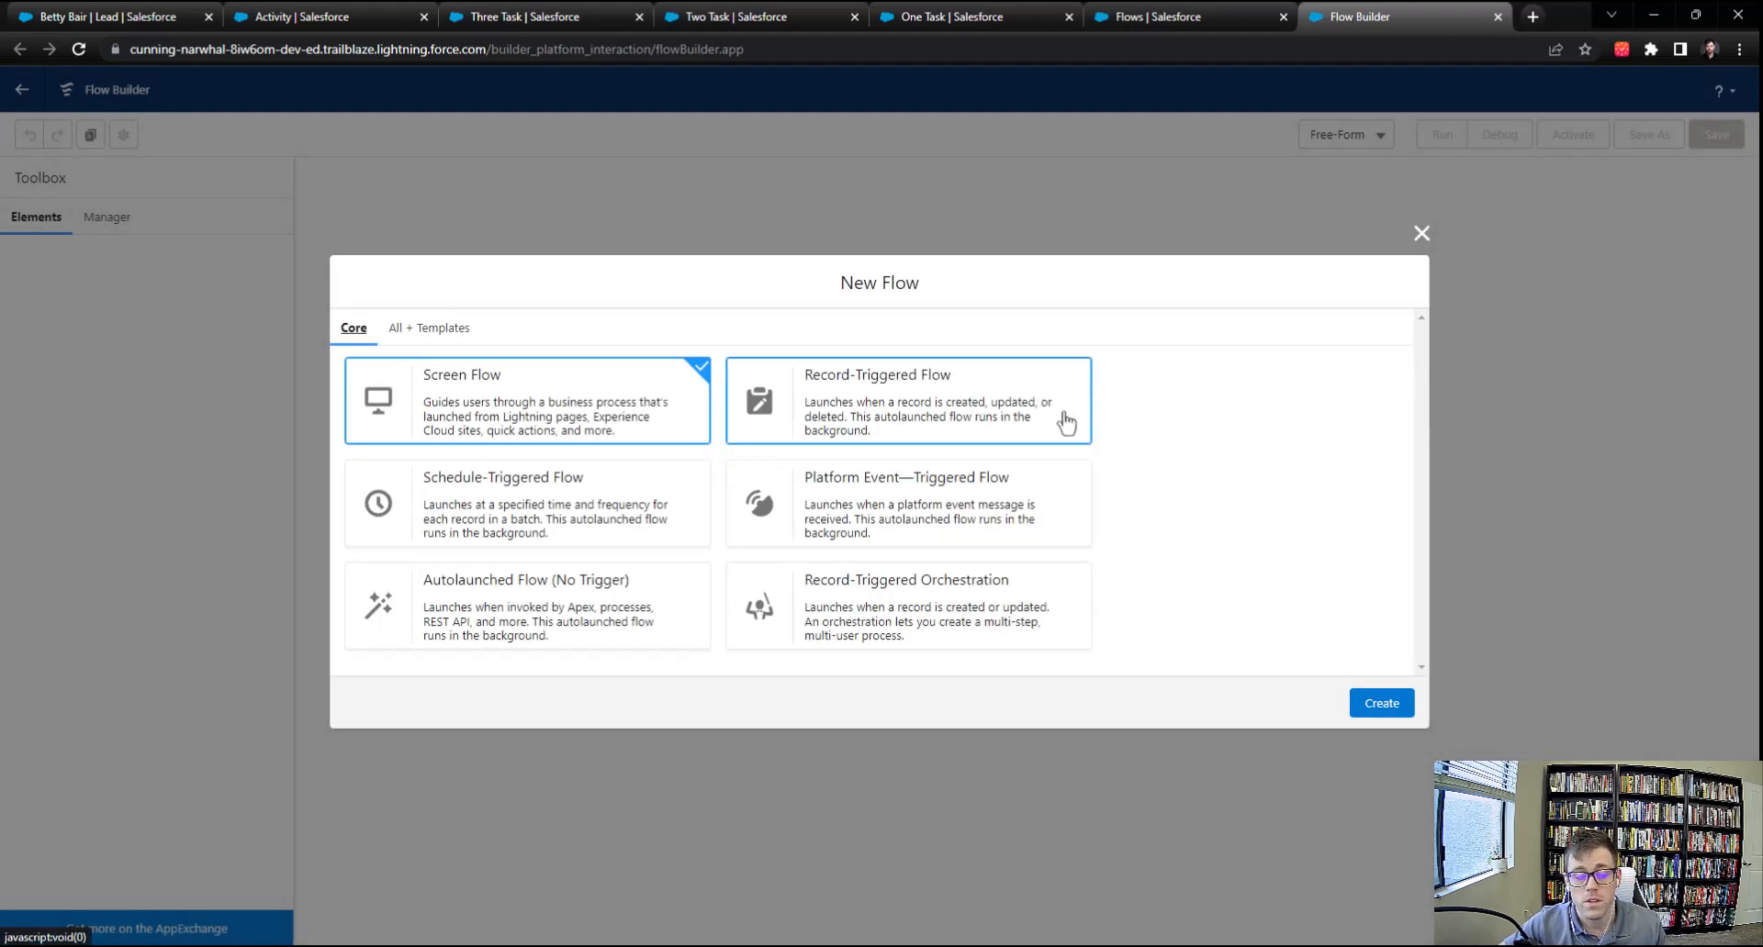
click(1021, 406)
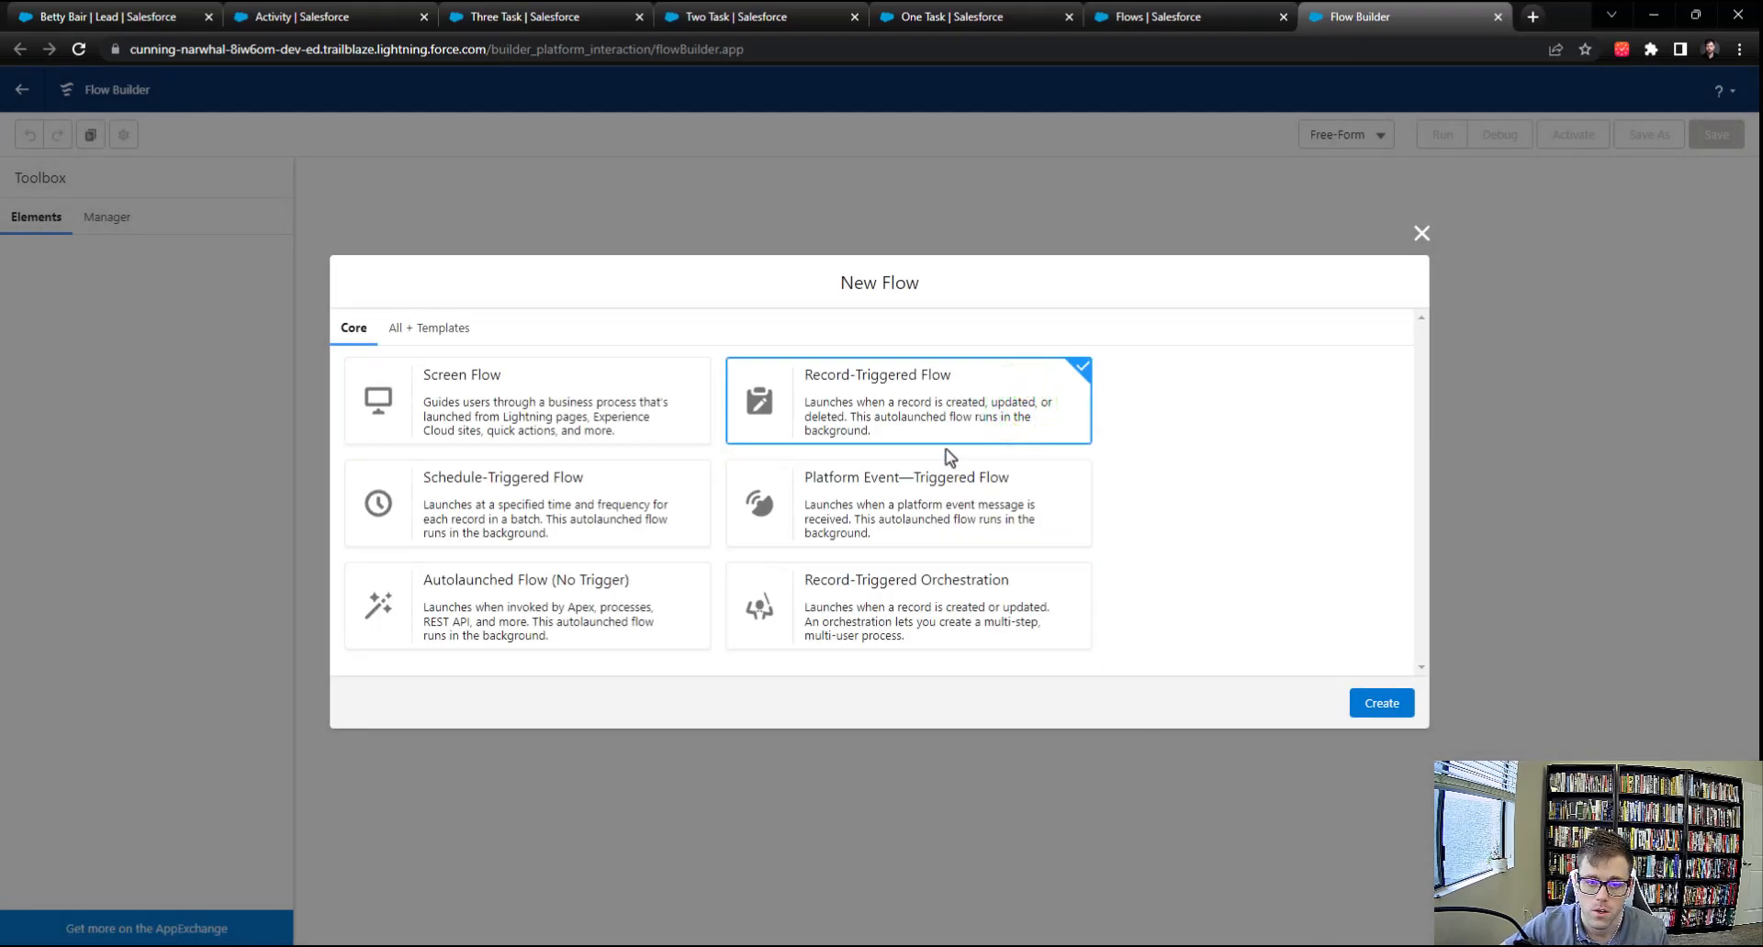
click(1362, 714)
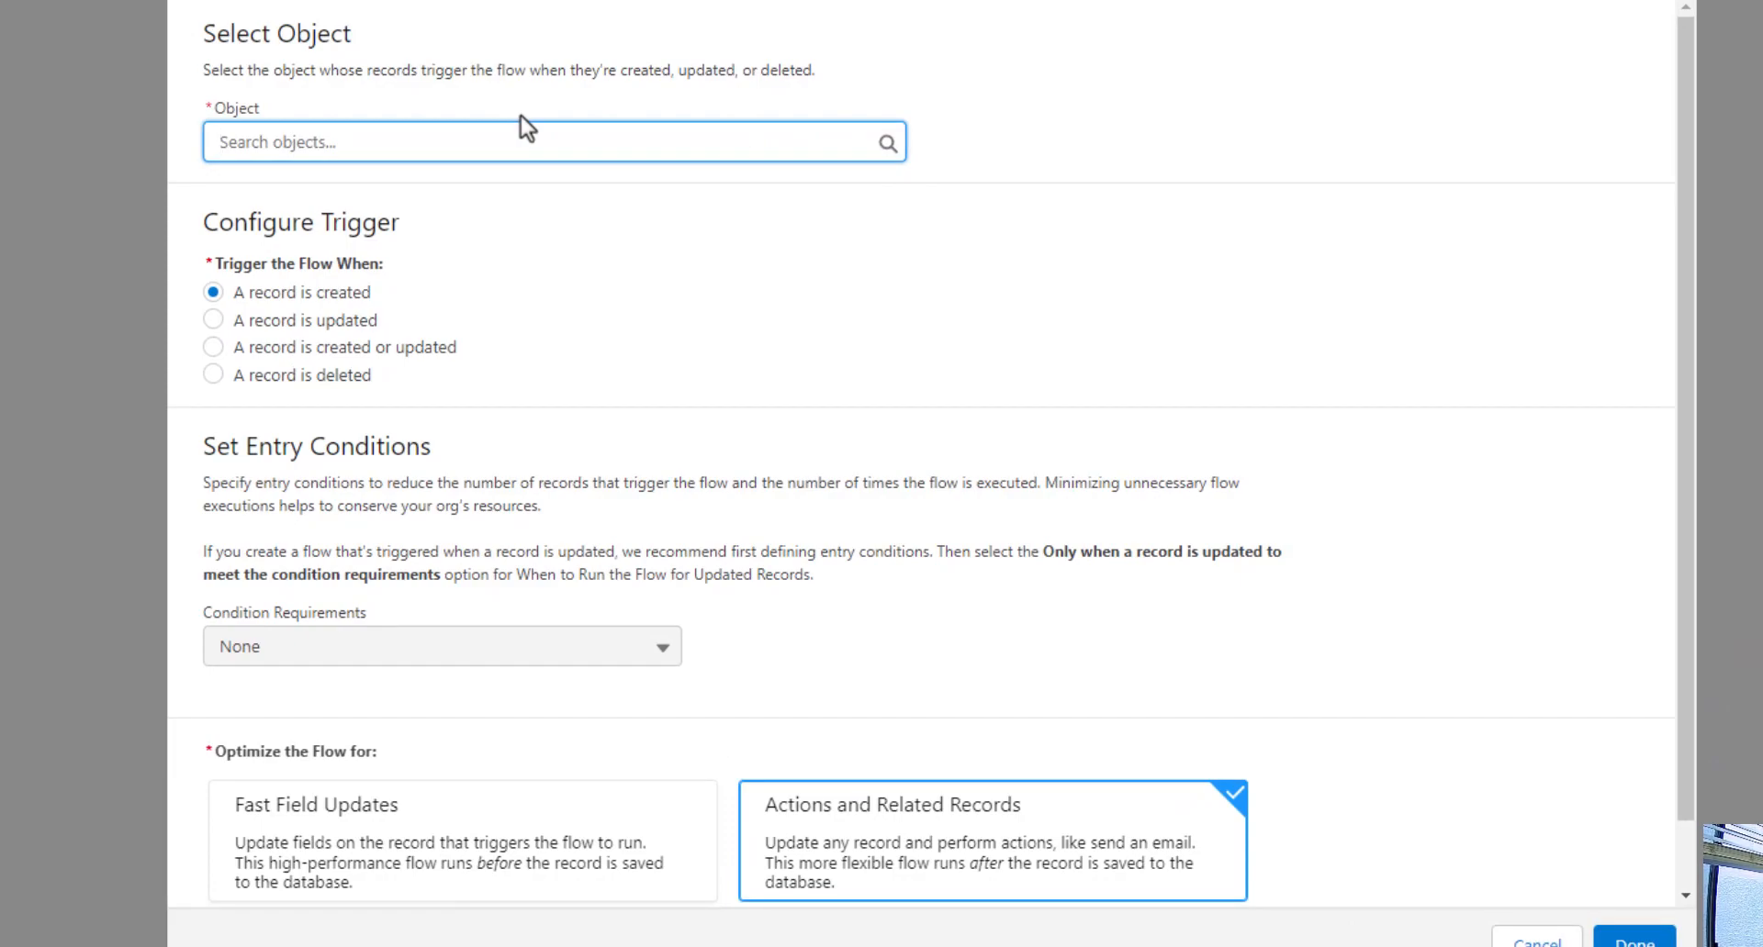
text(tas)
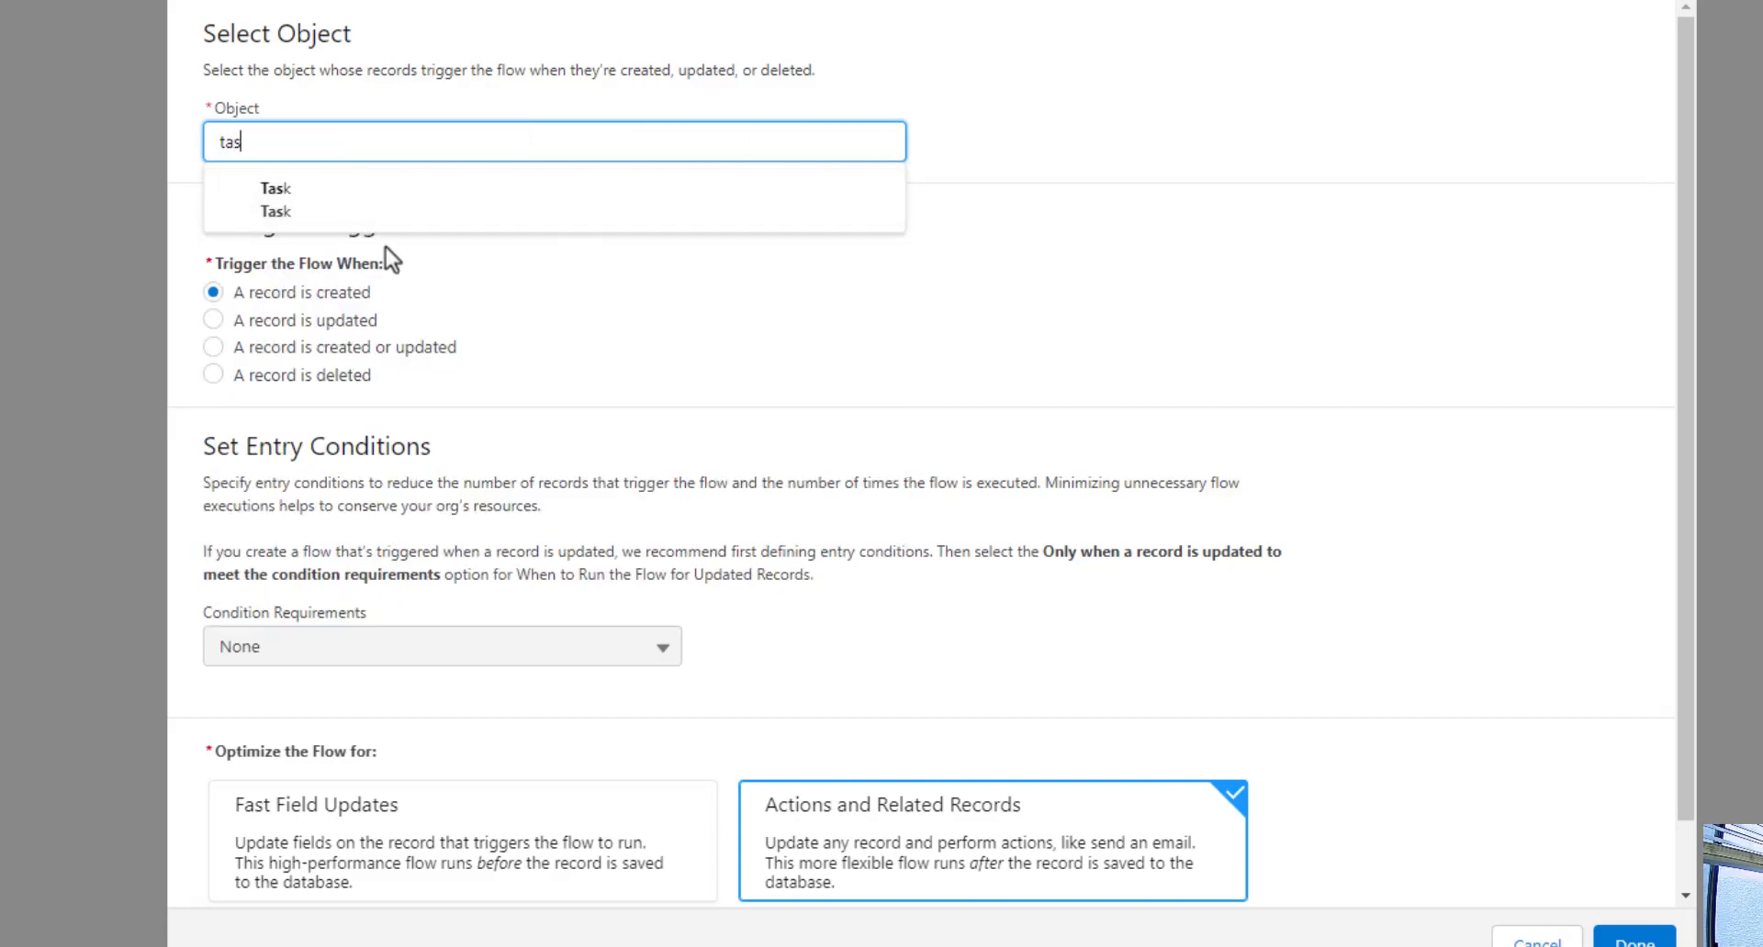
click(338, 193)
click(865, 190)
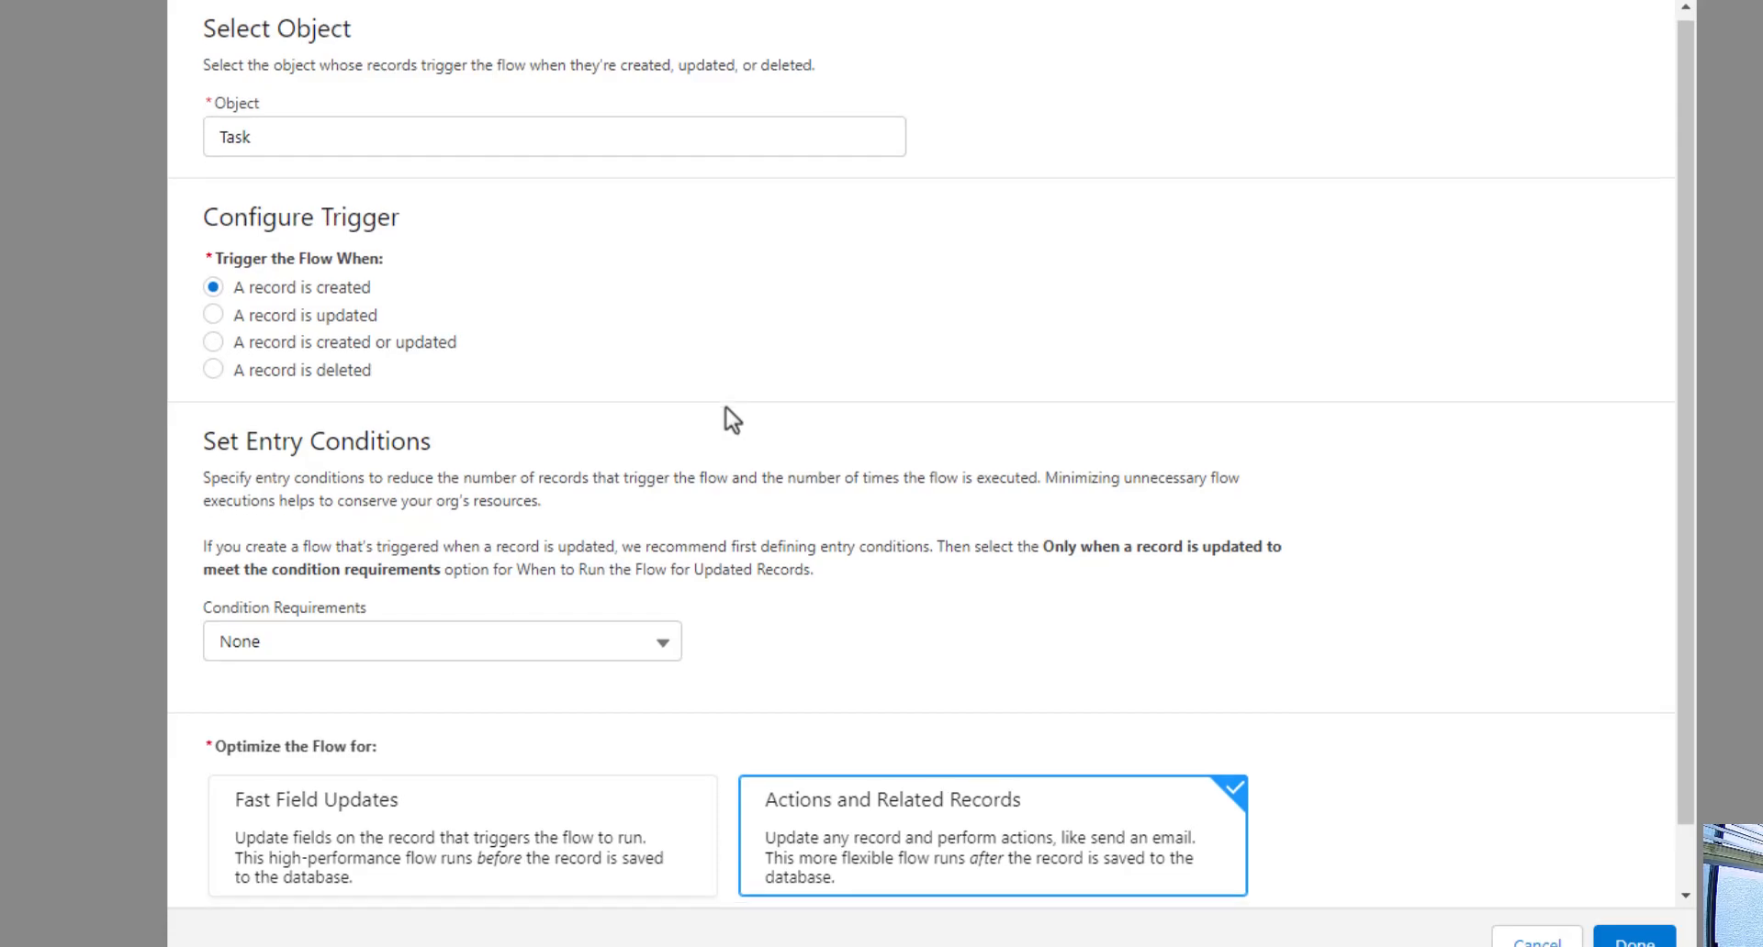
Set the flow's entry condition requirements to All Conditions Are Met (AND).
scroll(726, 410, down, 1)
click(410, 571)
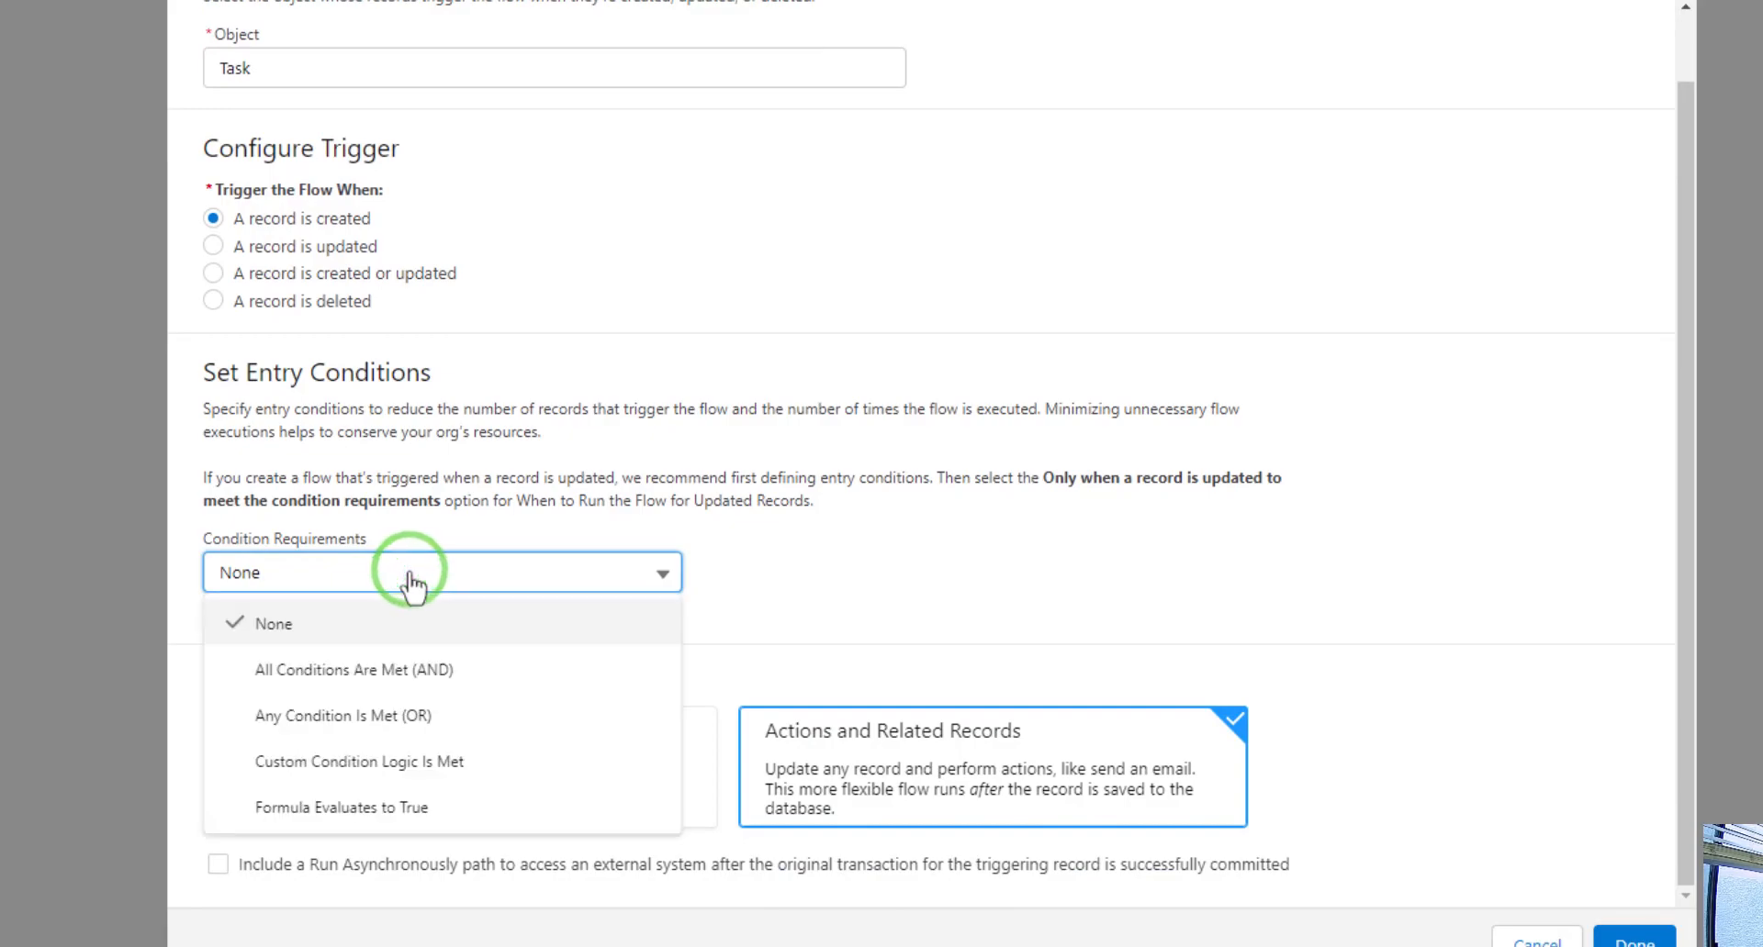
click(423, 668)
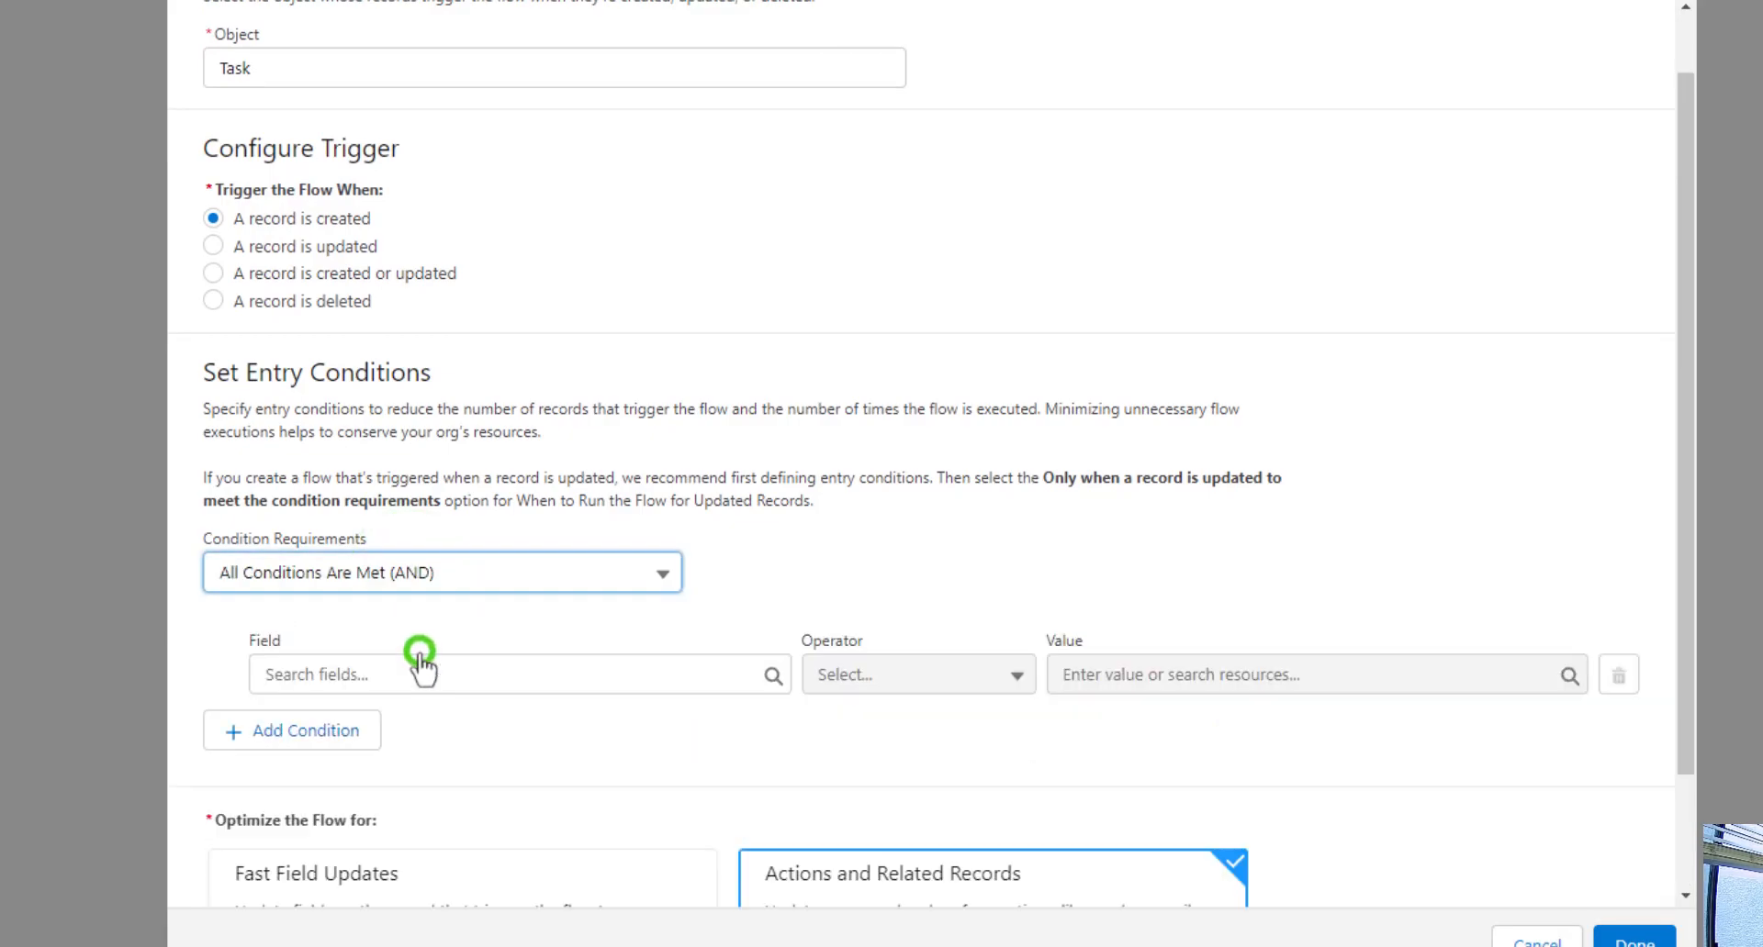
click(881, 312)
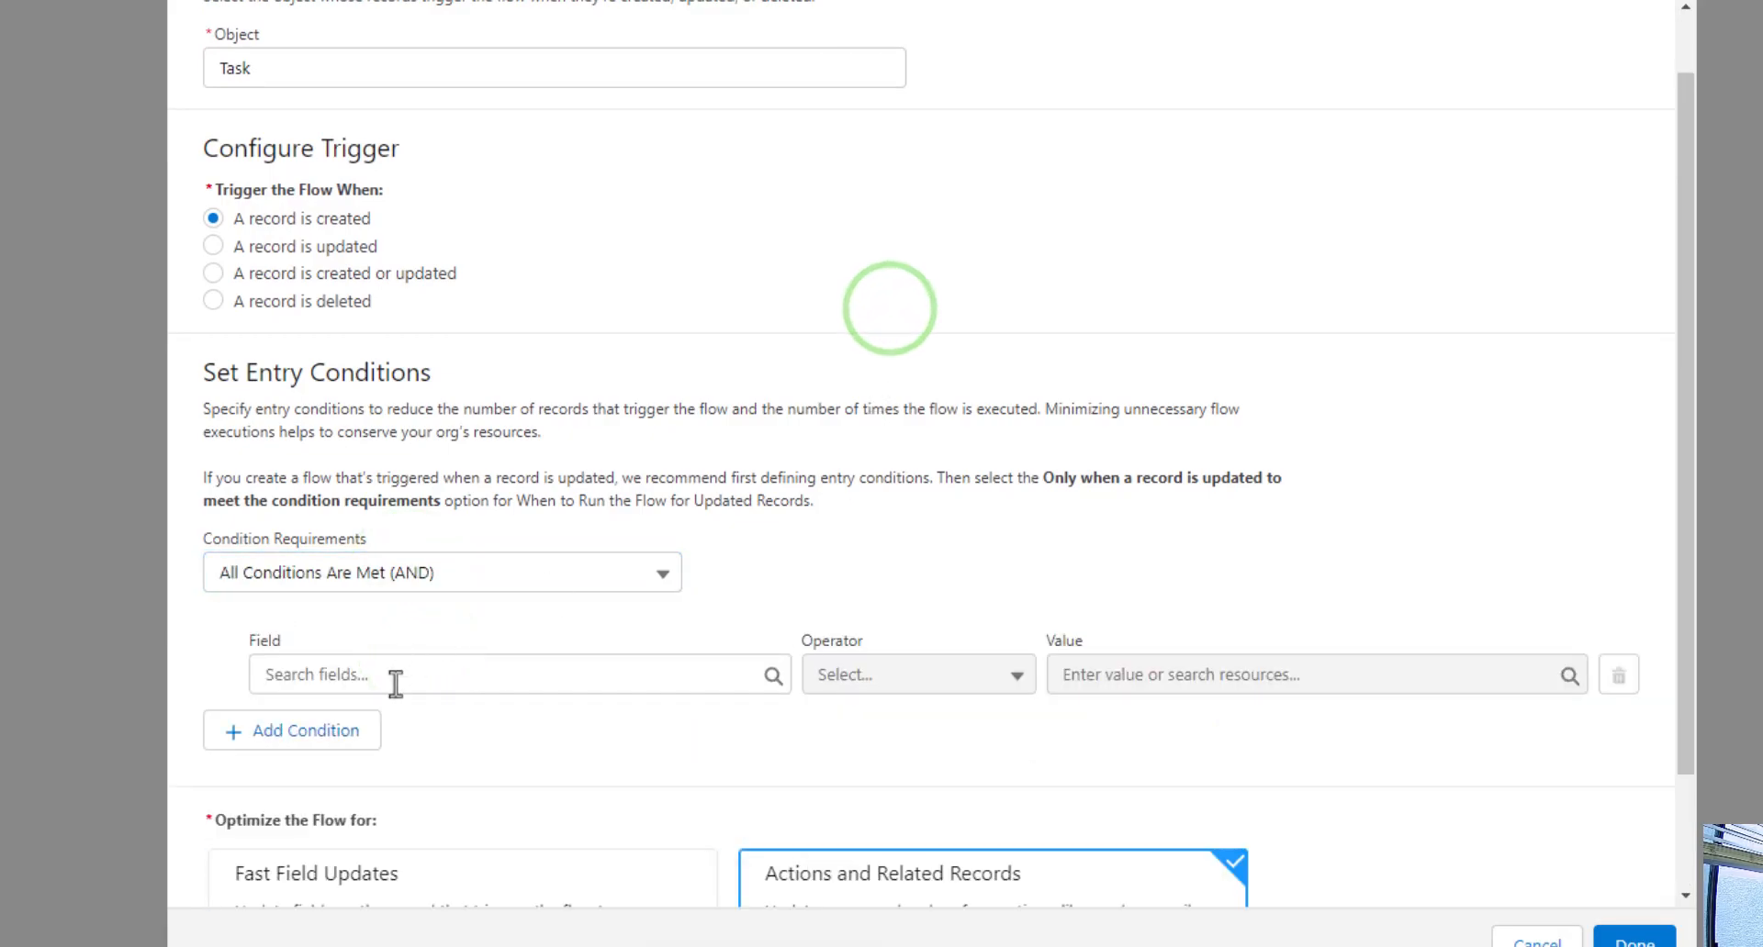
scroll(893, 366, down, 2)
scroll(883, 367, up, 2)
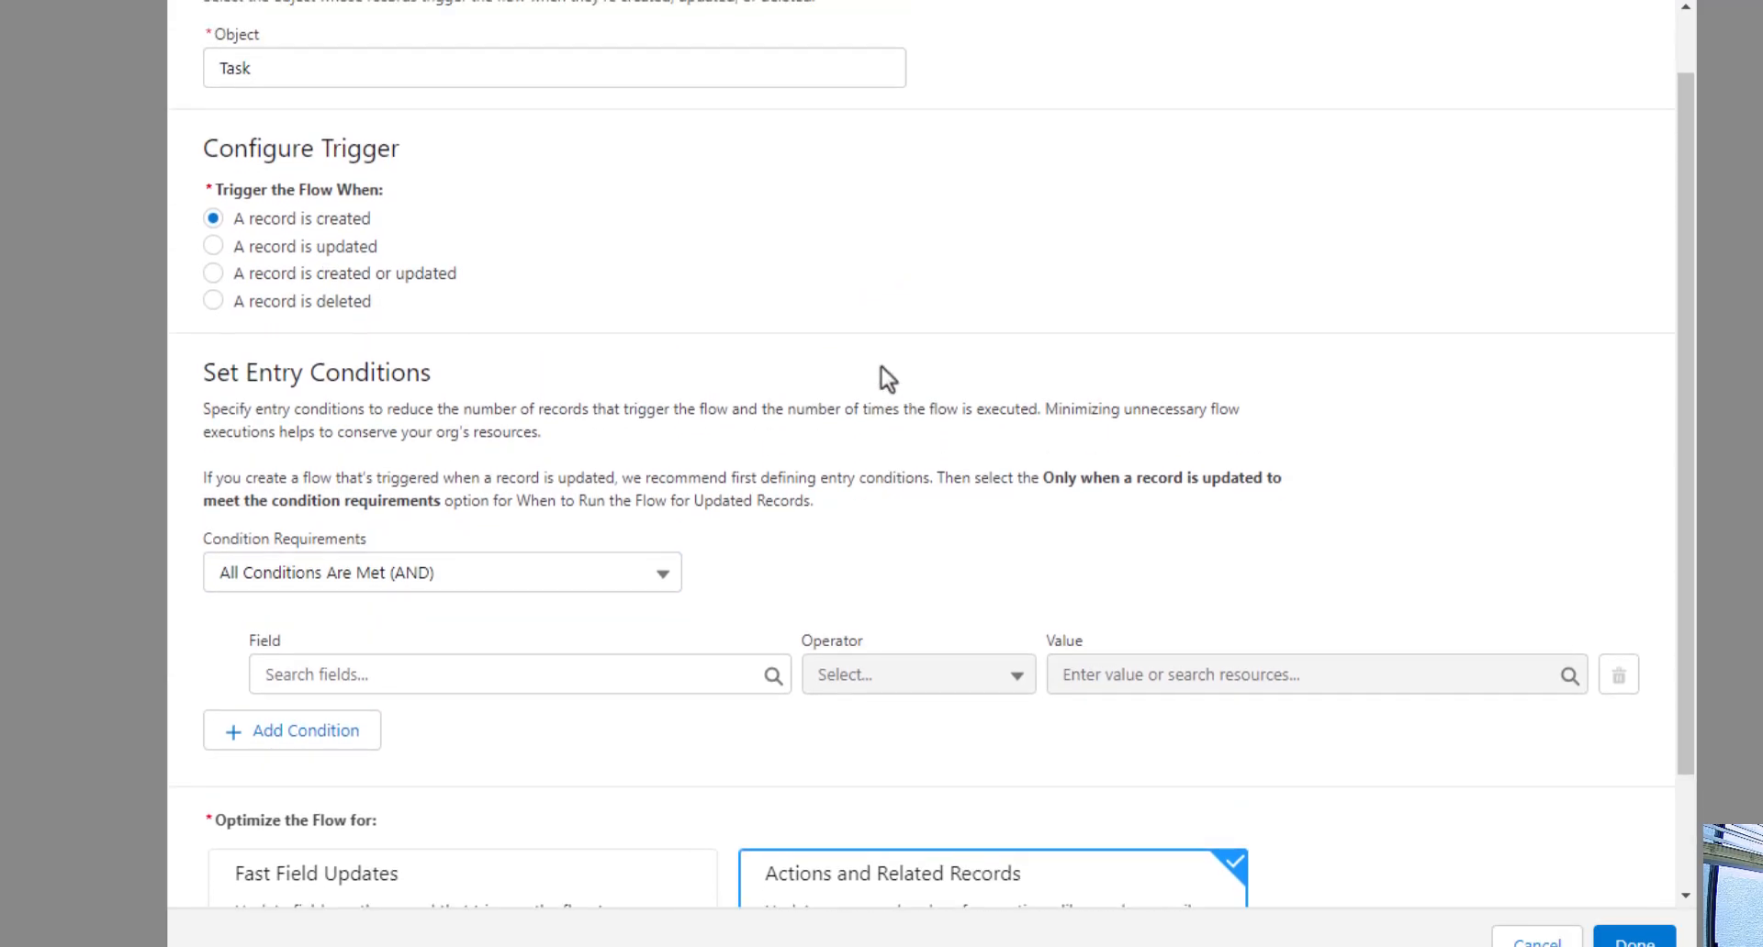
Define the entry condition on the WhoIdText__c field with the Starts With operator.
scroll(918, 469, down, 2)
click(533, 544)
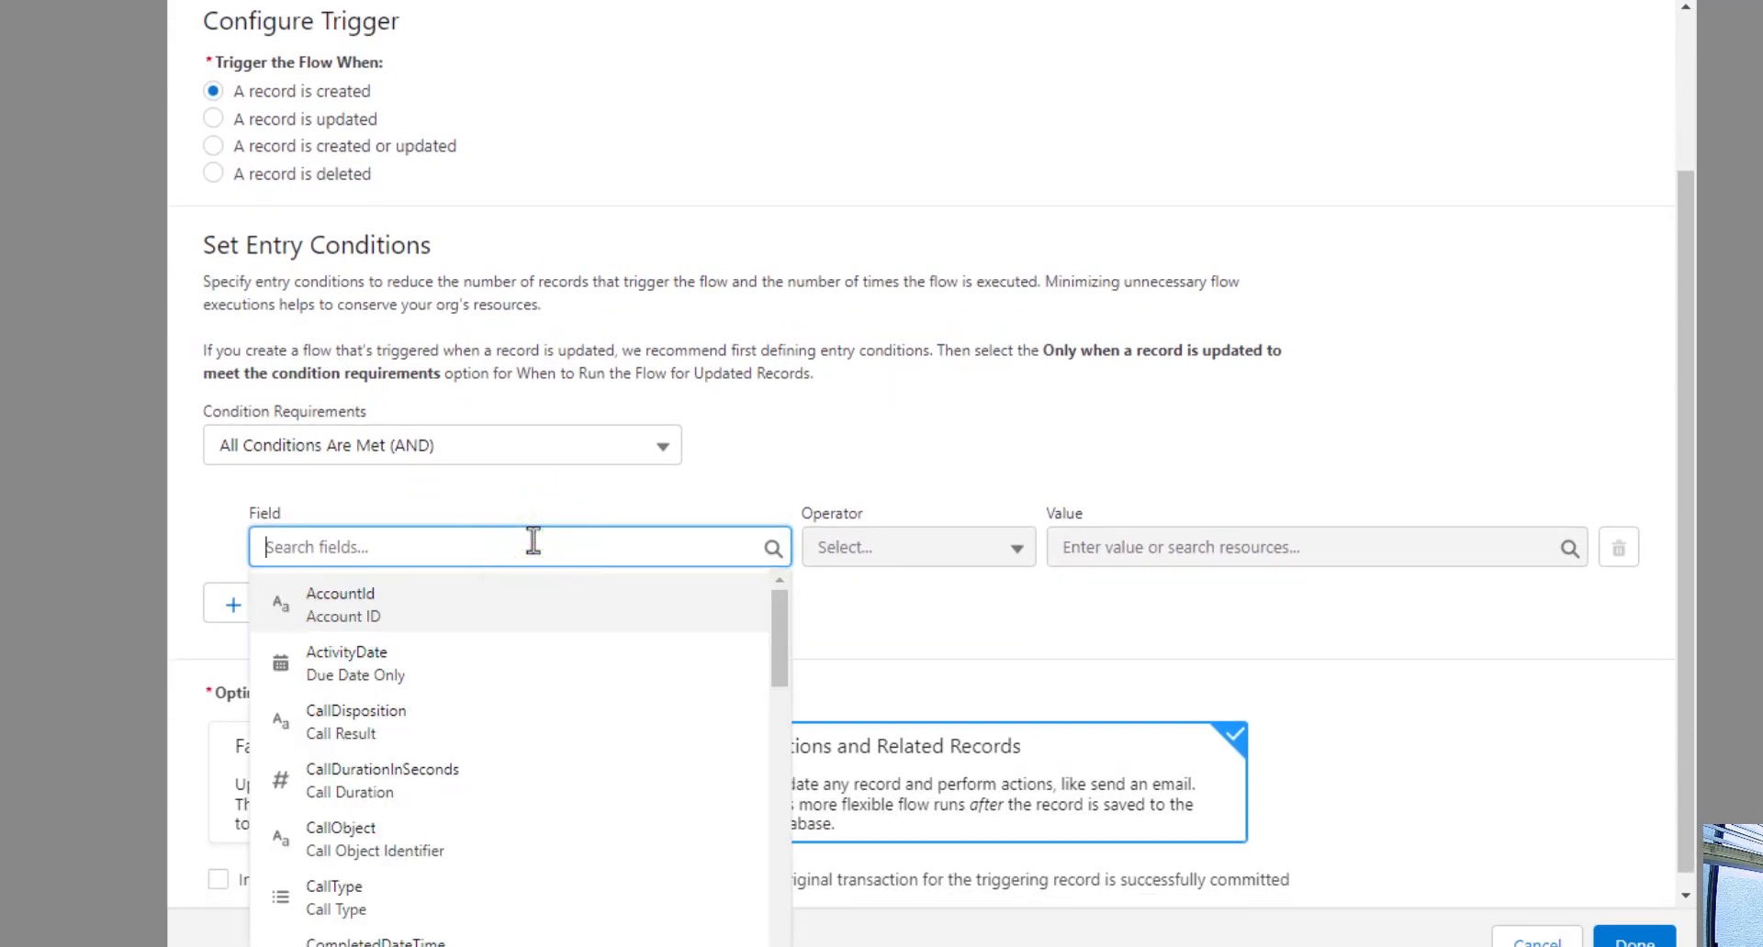
scroll(560, 642, down, 3)
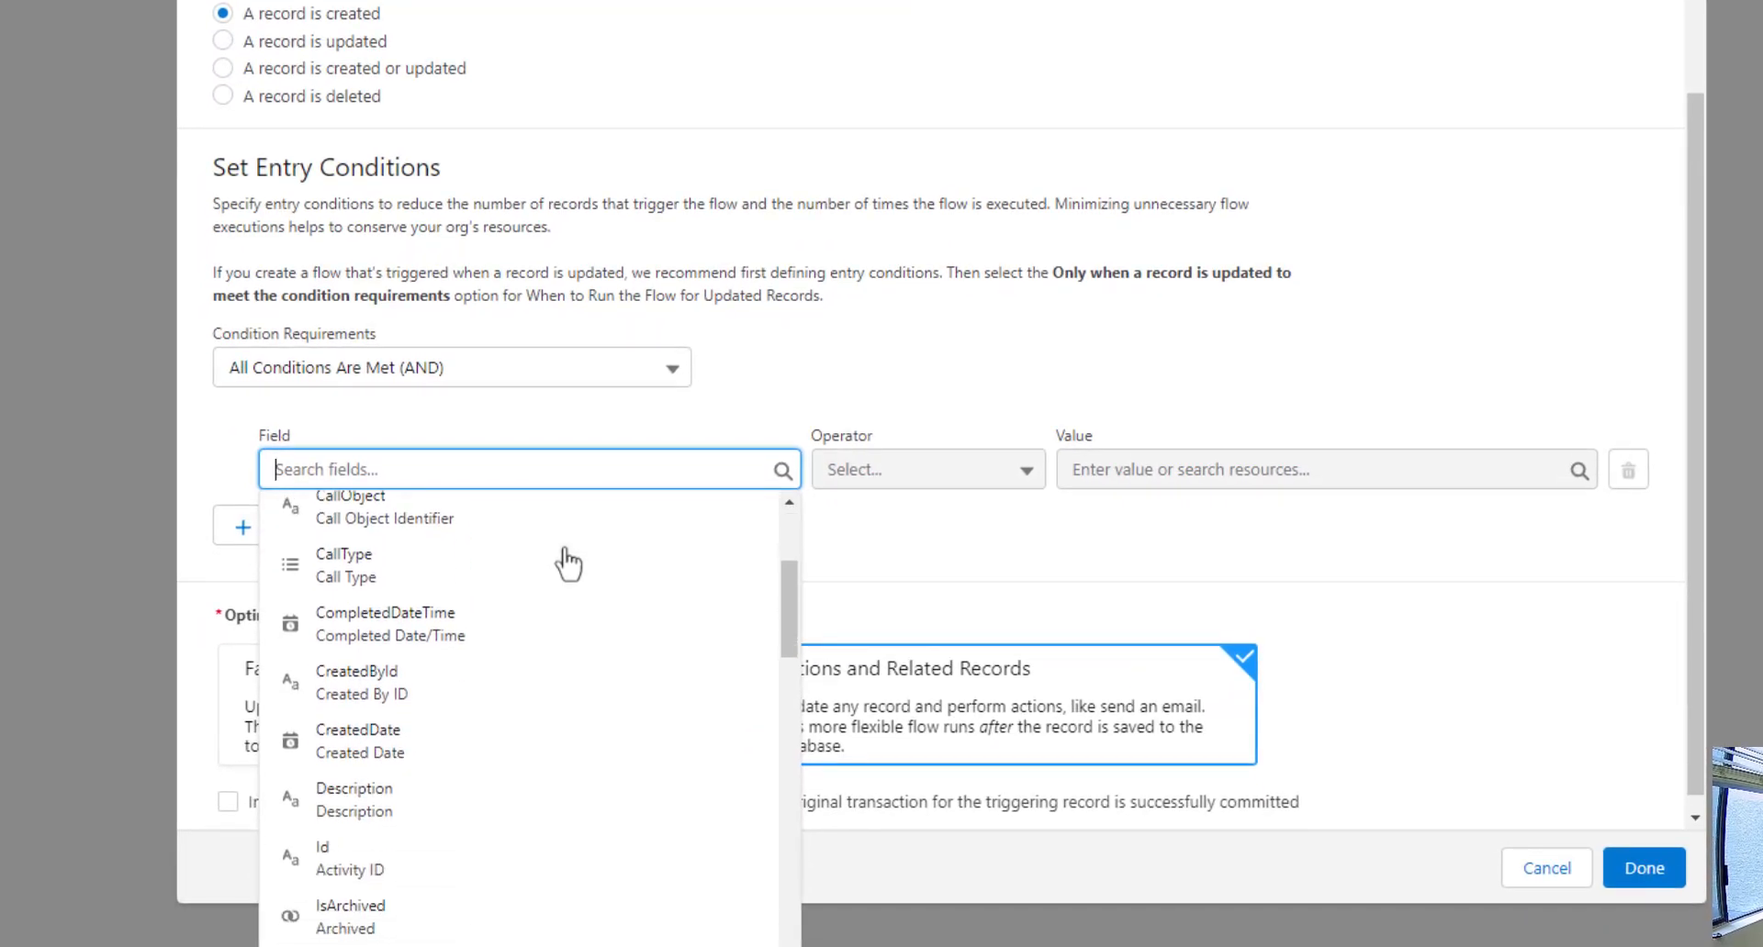
scroll(569, 563, down, 15)
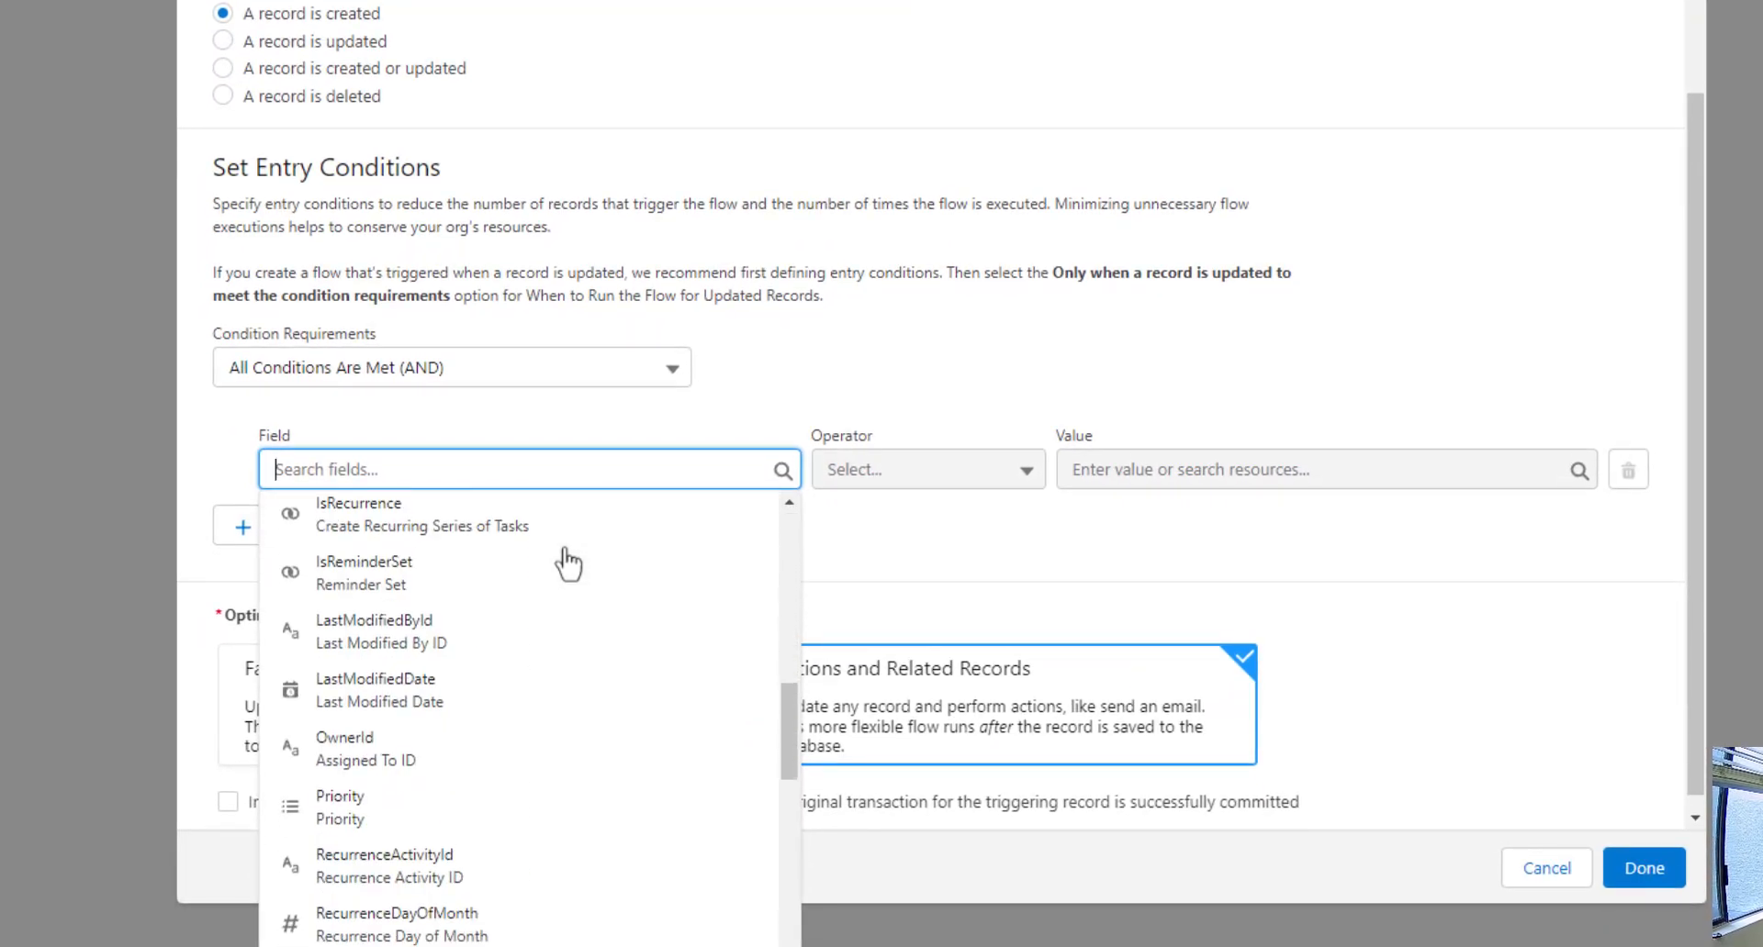
scroll(569, 563, down, 5)
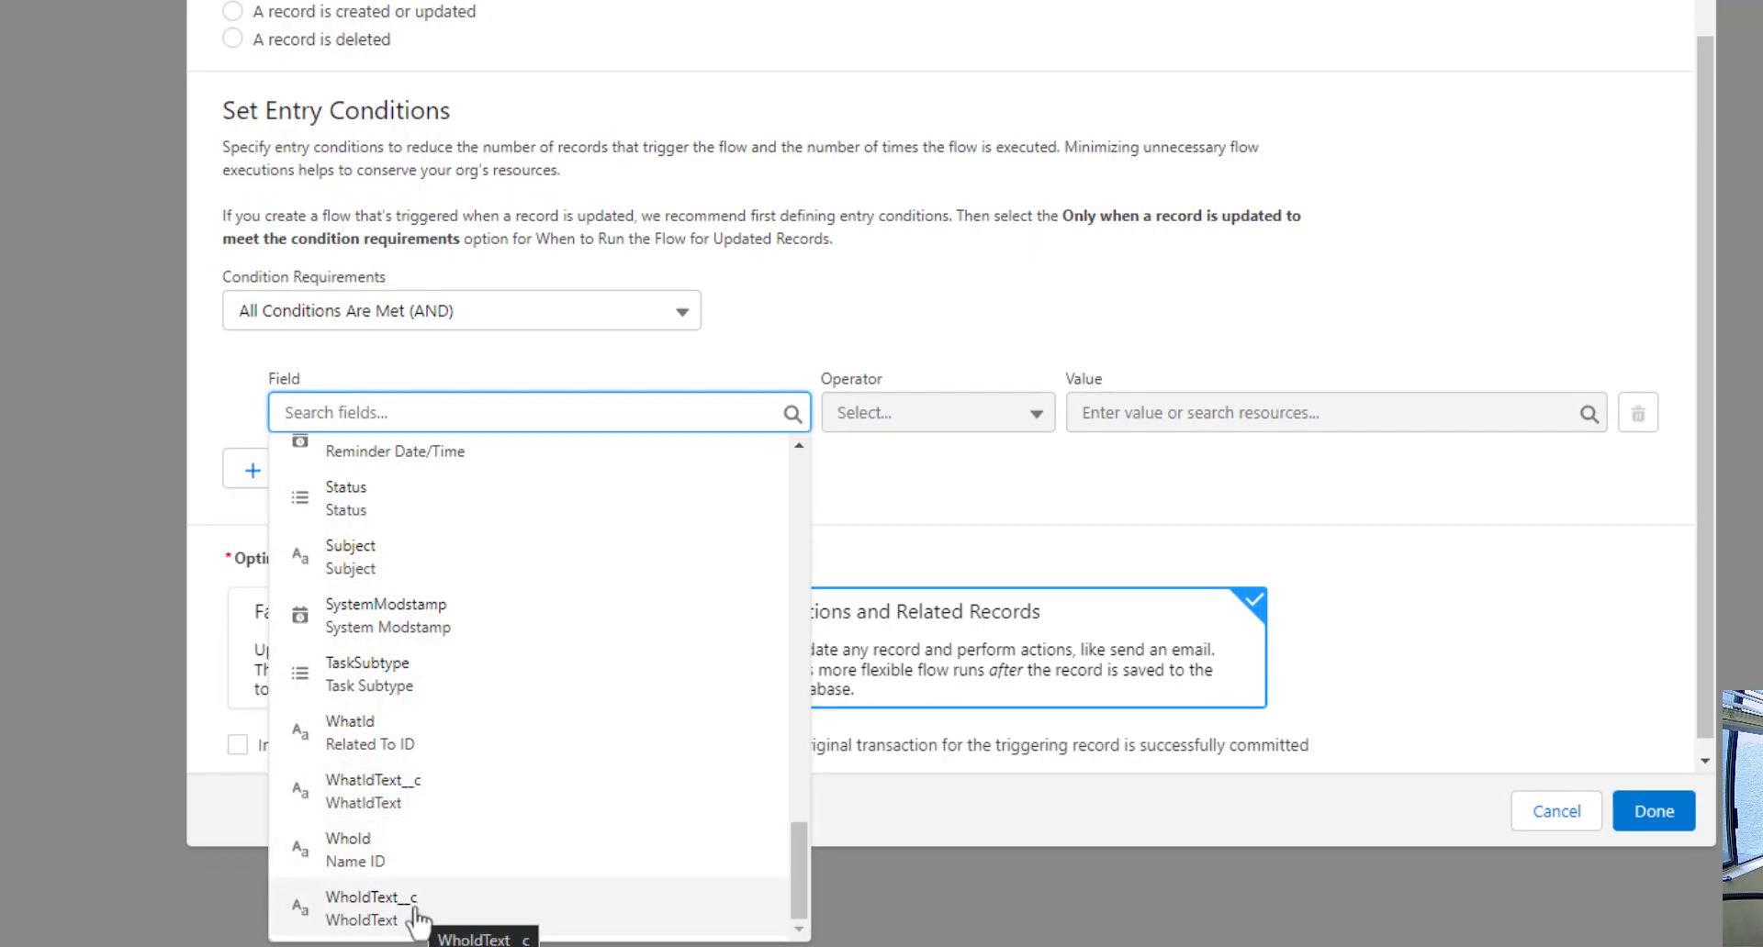
click(417, 909)
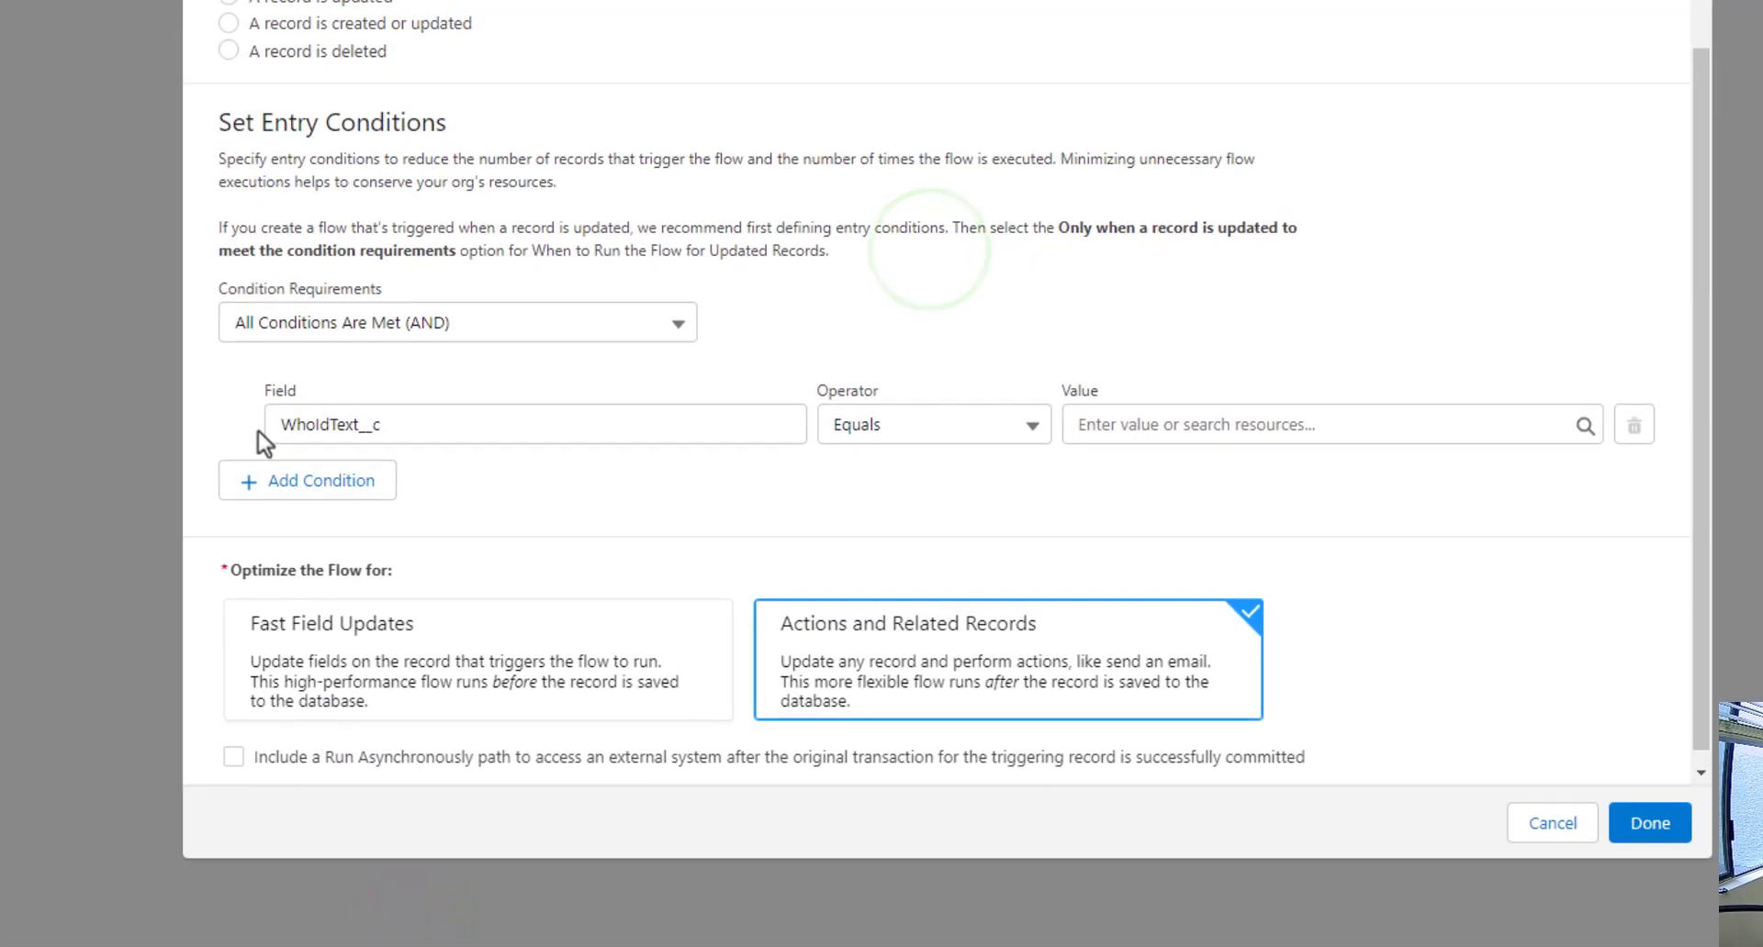
click(886, 468)
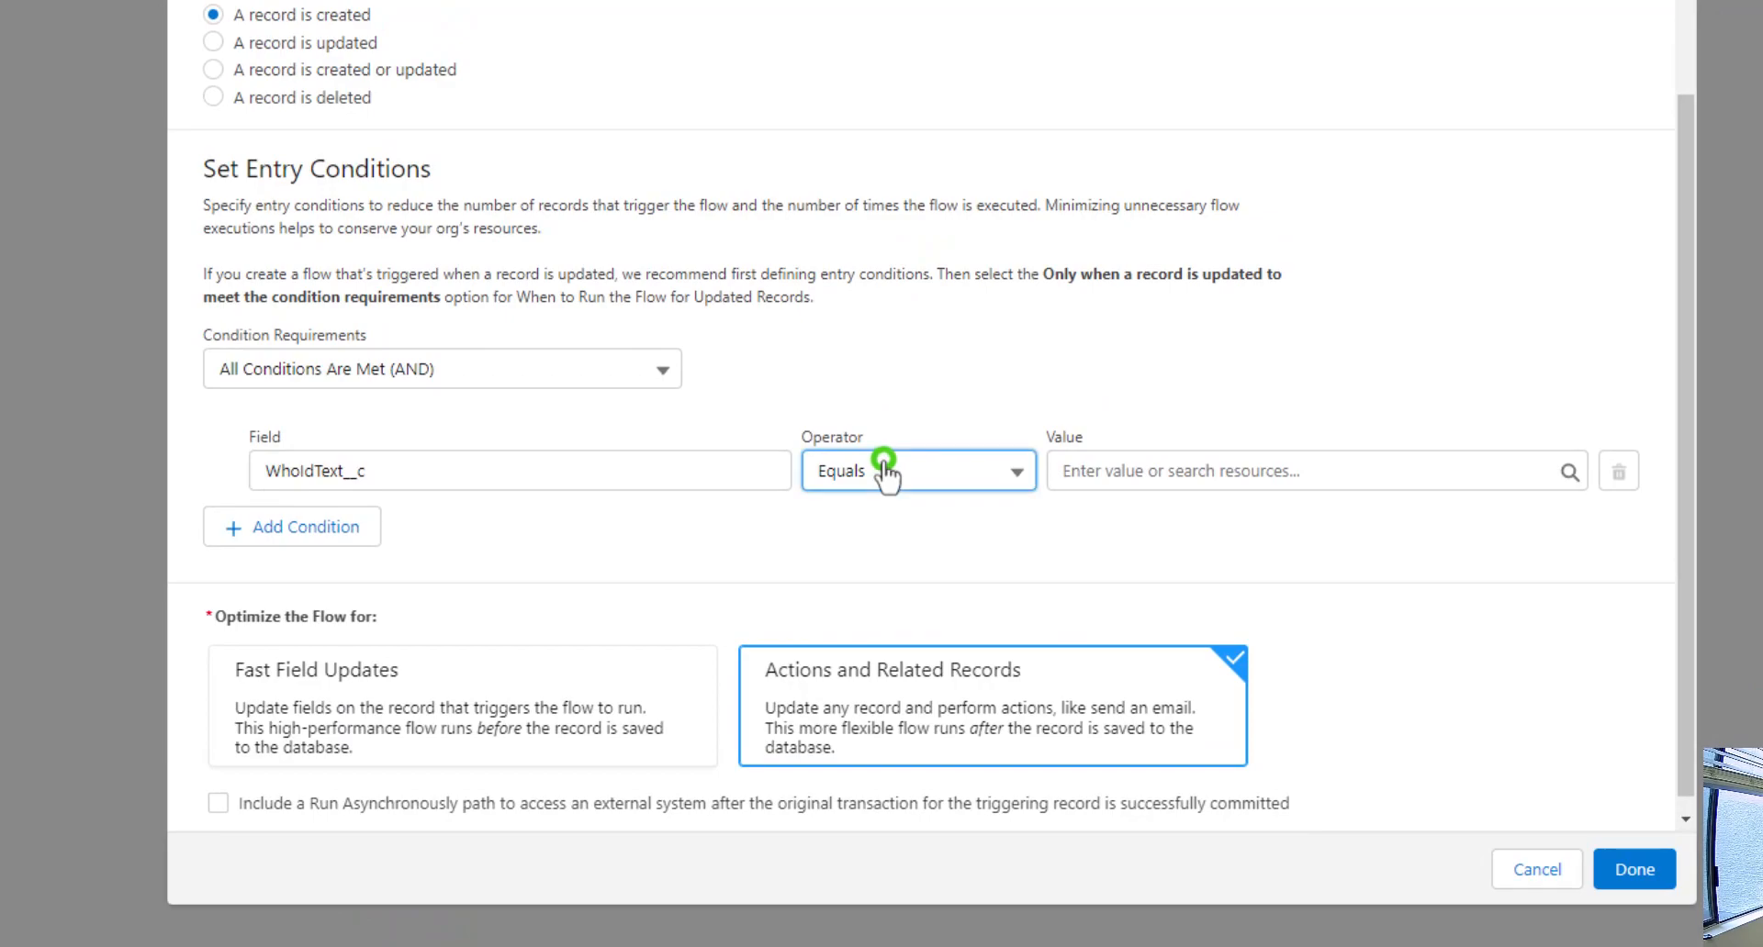
click(911, 613)
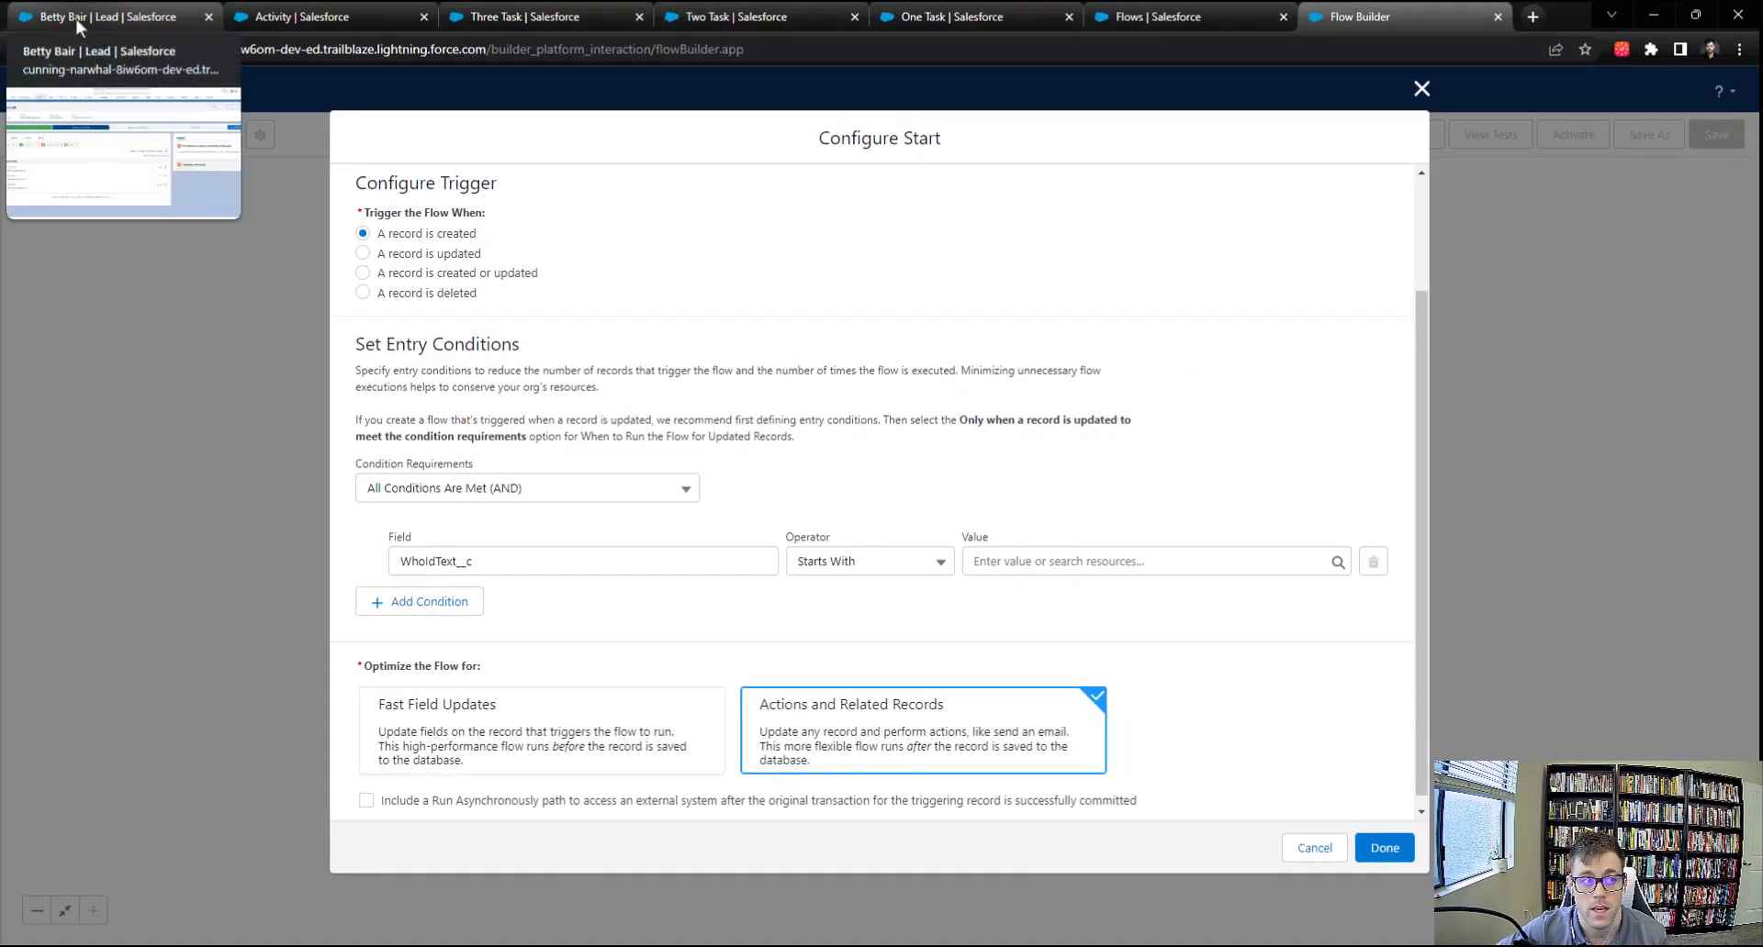
Check the lead's record ID prefix, enter 00Q as the entry condition's value, and finish the start configuration.
click(78, 26)
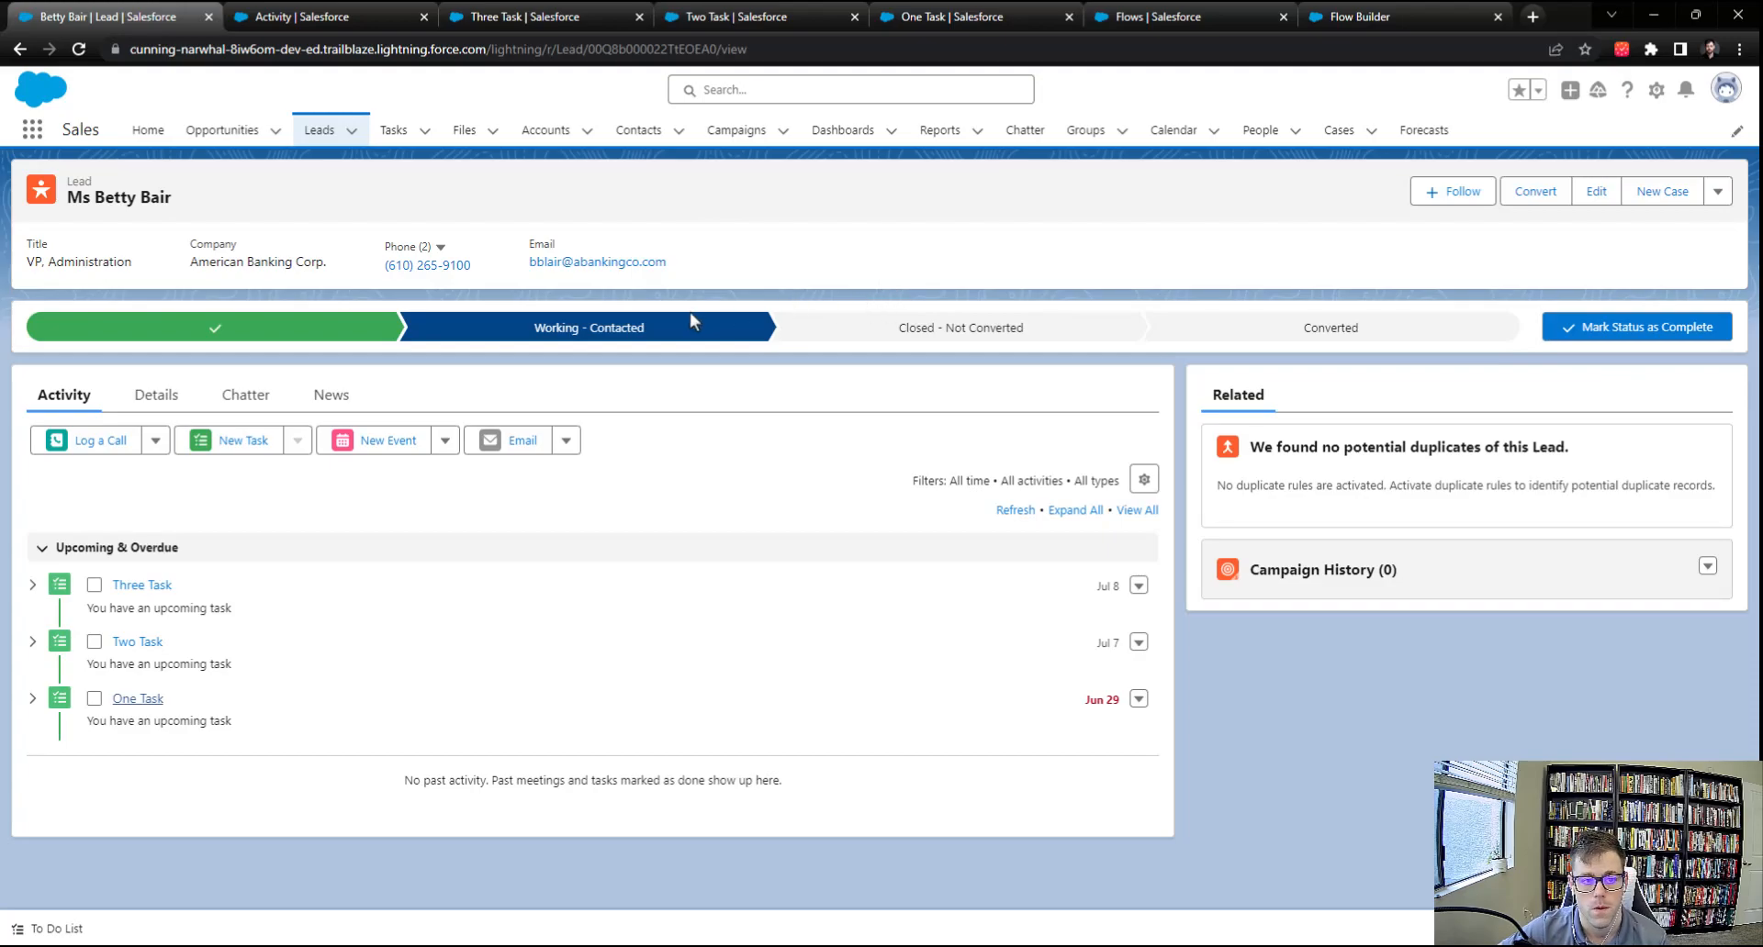
click(1384, 20)
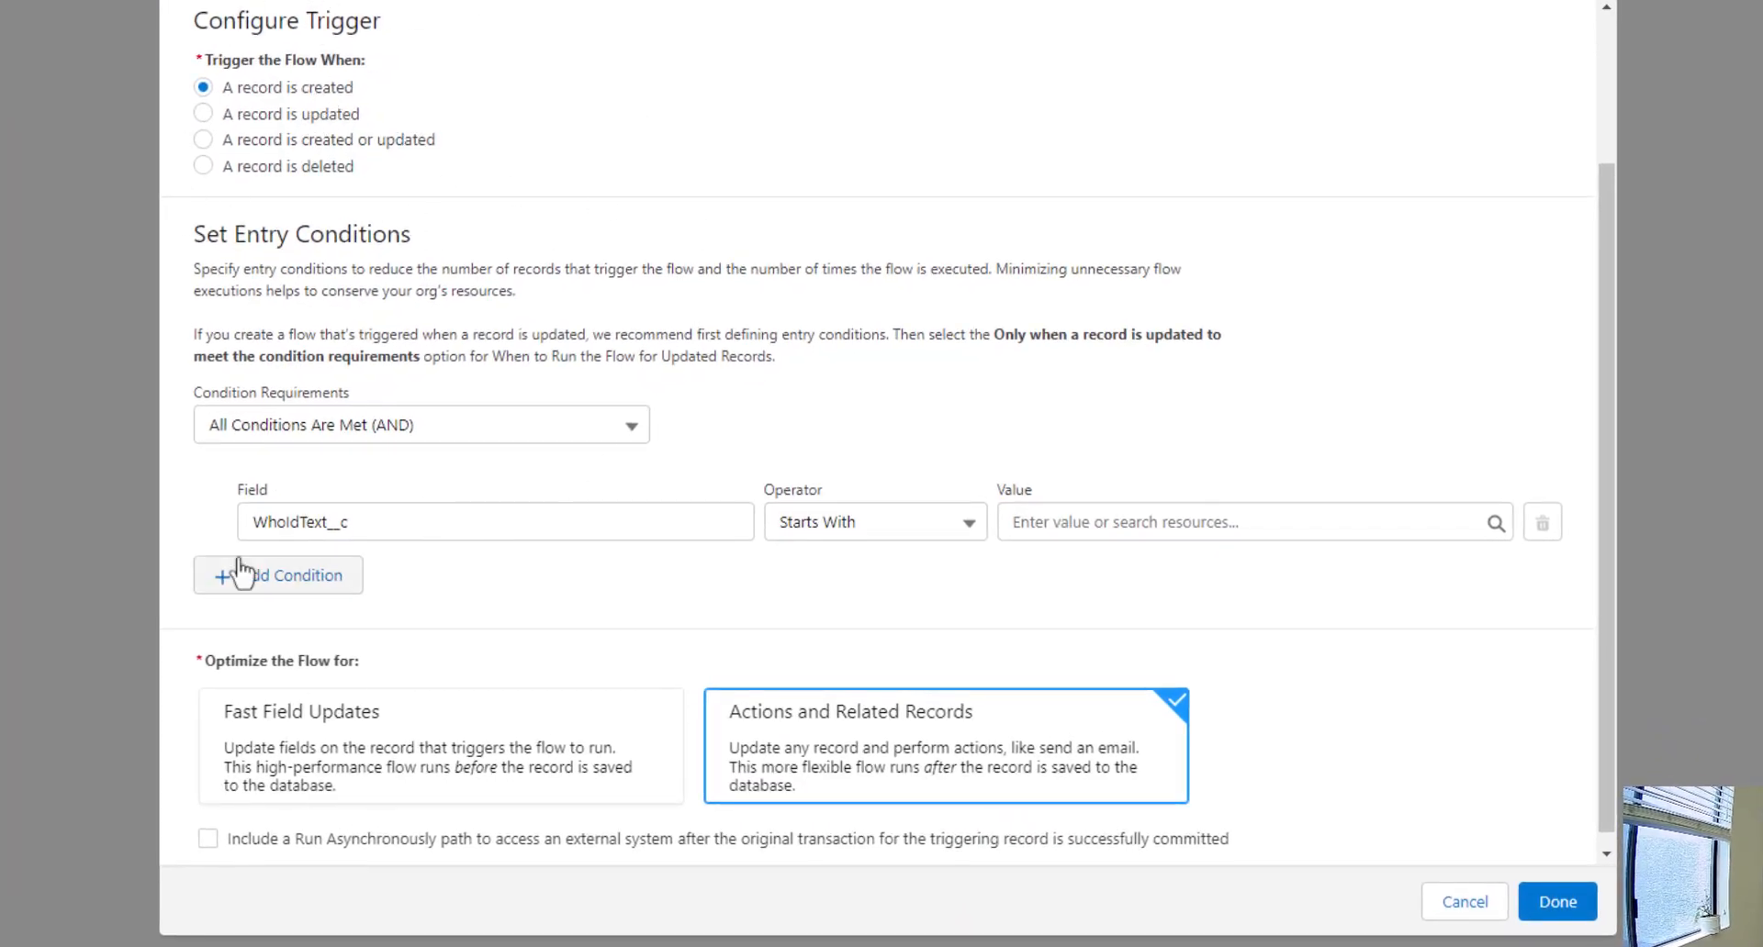
click(1034, 532)
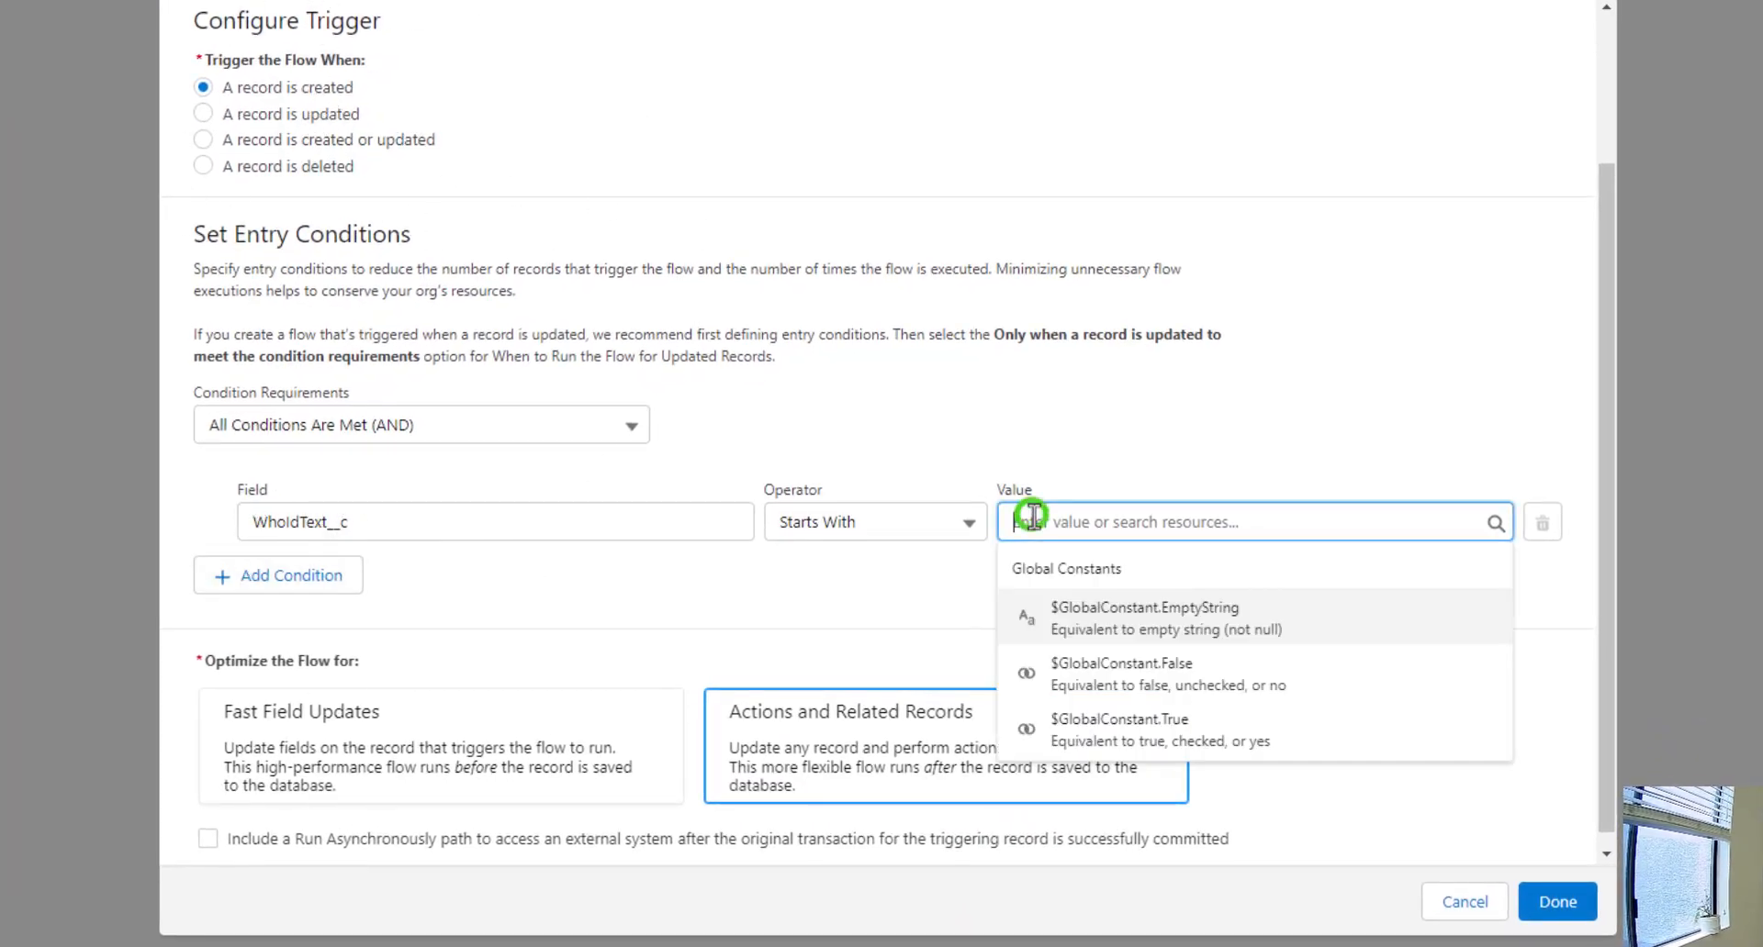
text(00Q)
click(1150, 297)
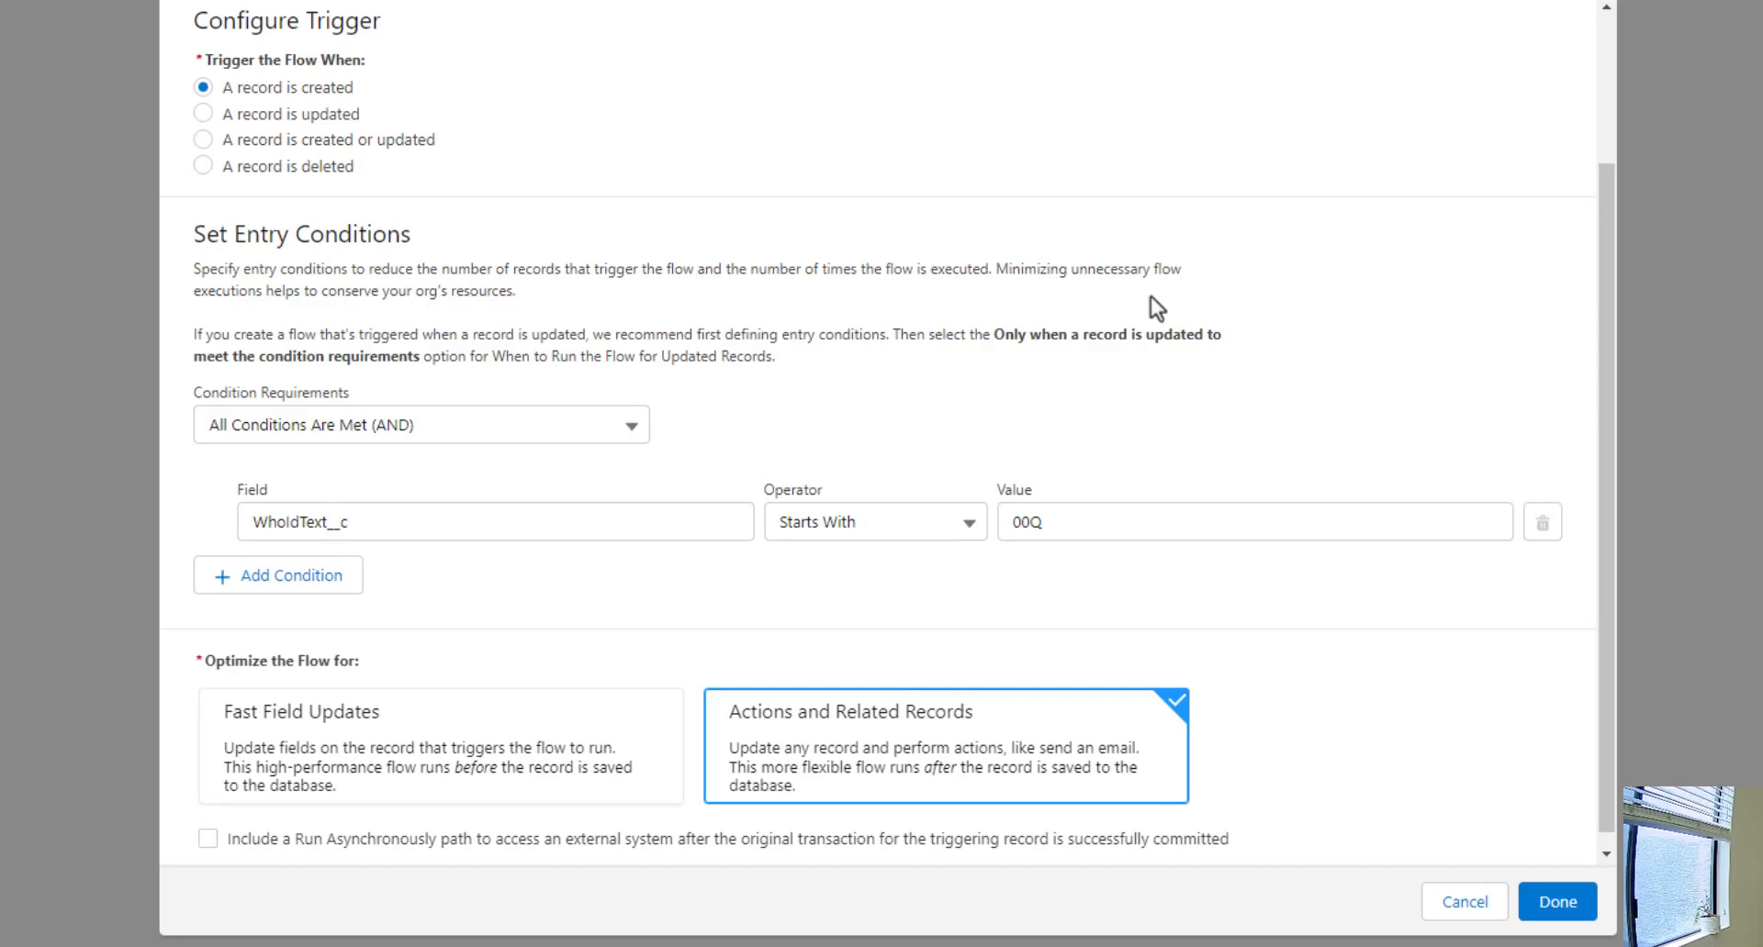
scroll(1149, 308, down, 1)
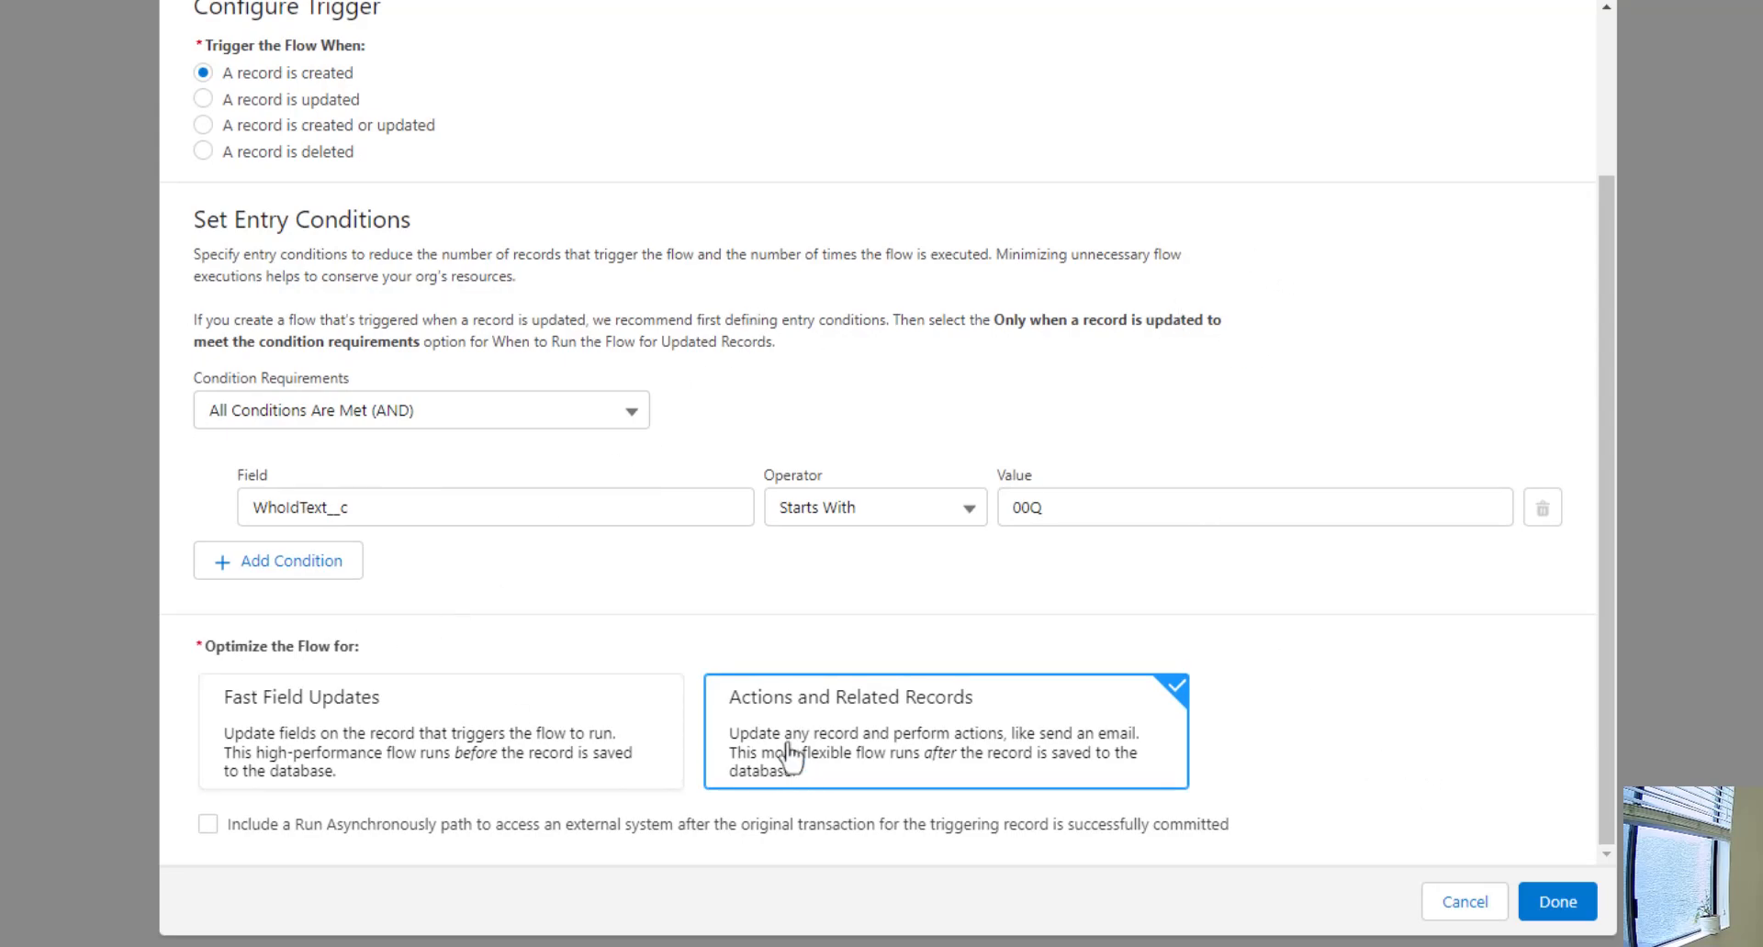
click(1556, 902)
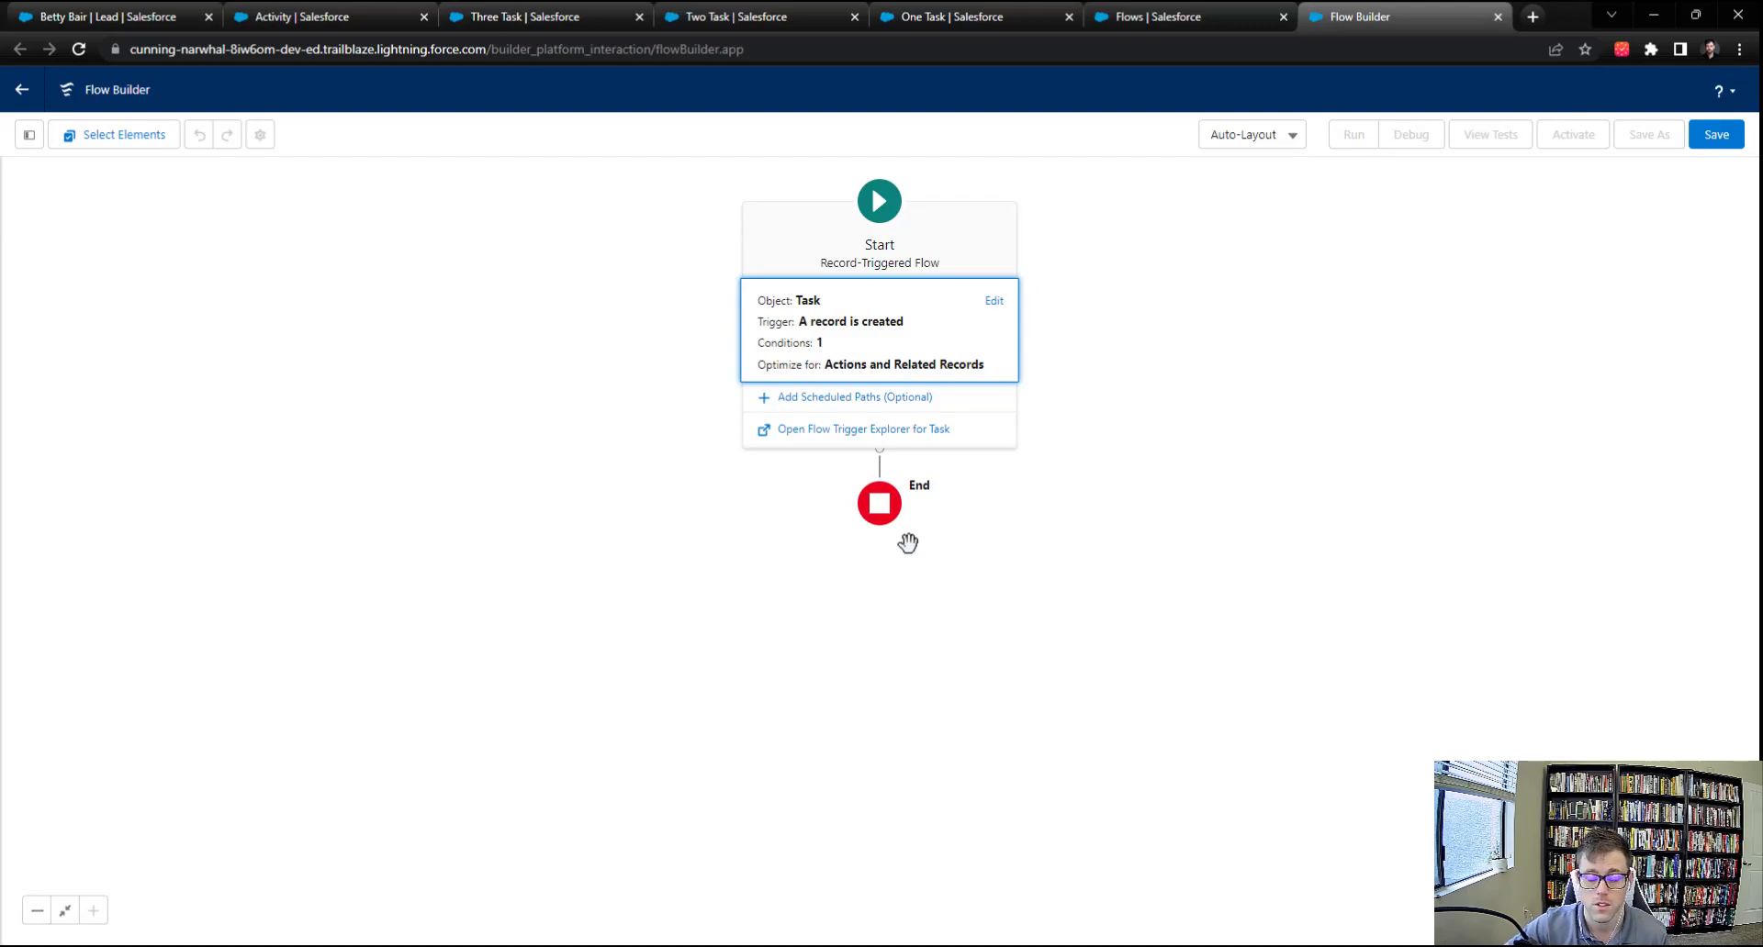
Add a Get Records element to the Run Immediately path.
click(1068, 492)
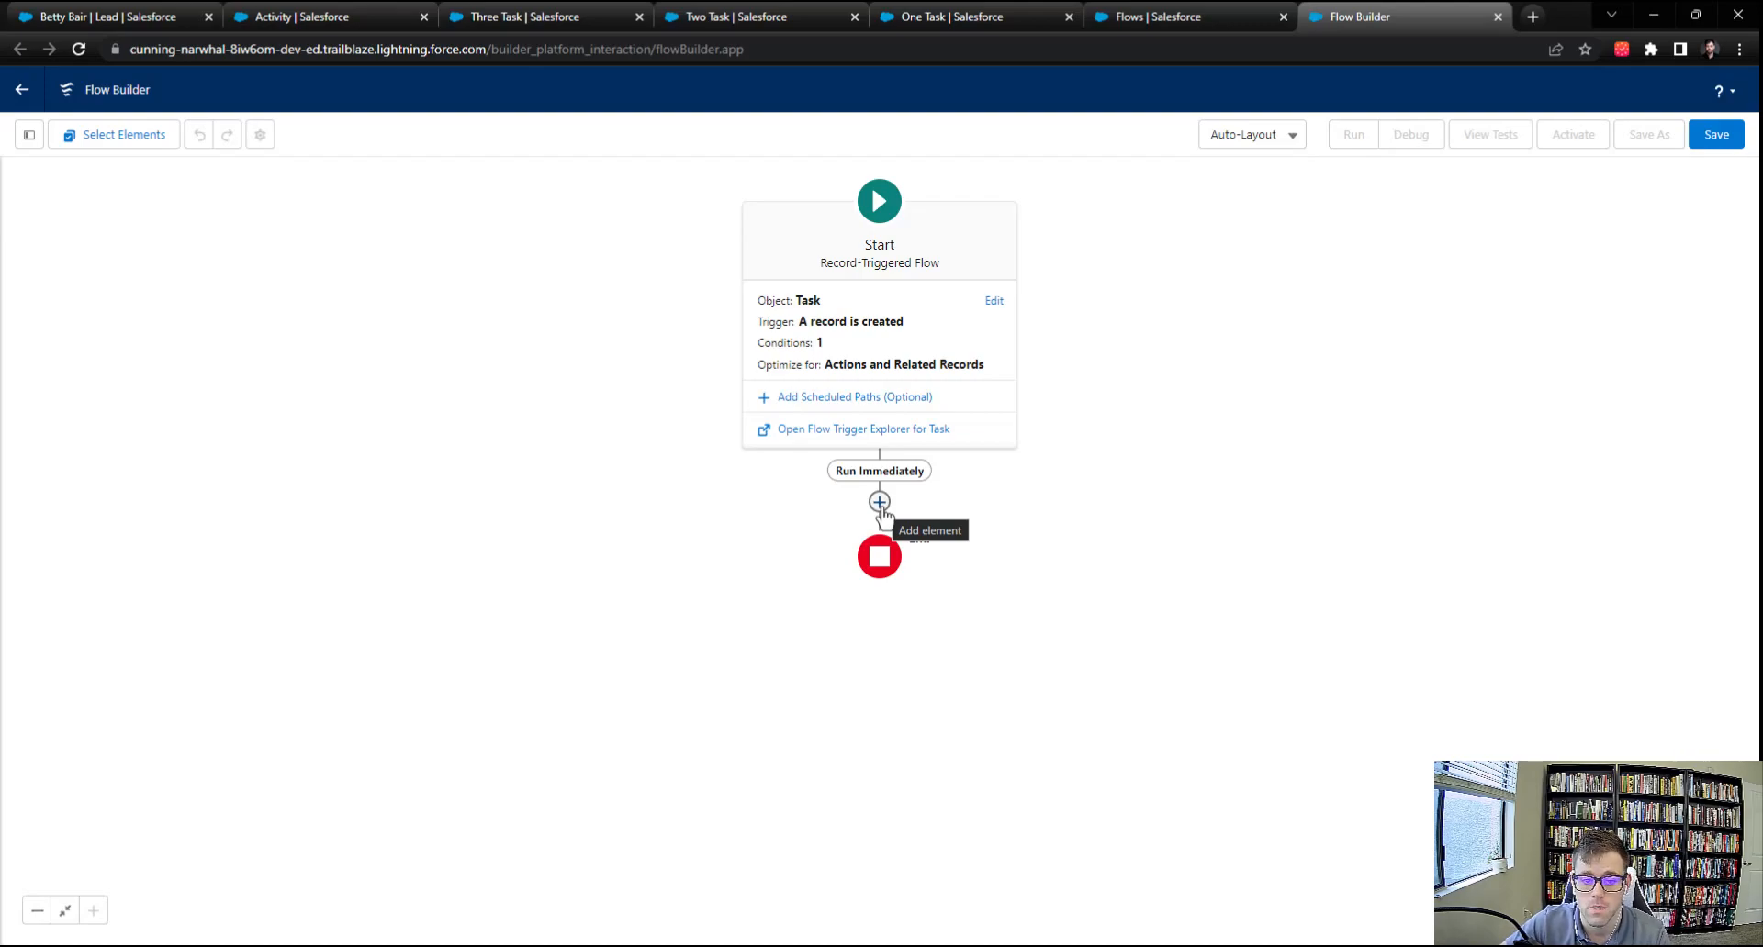
click(879, 504)
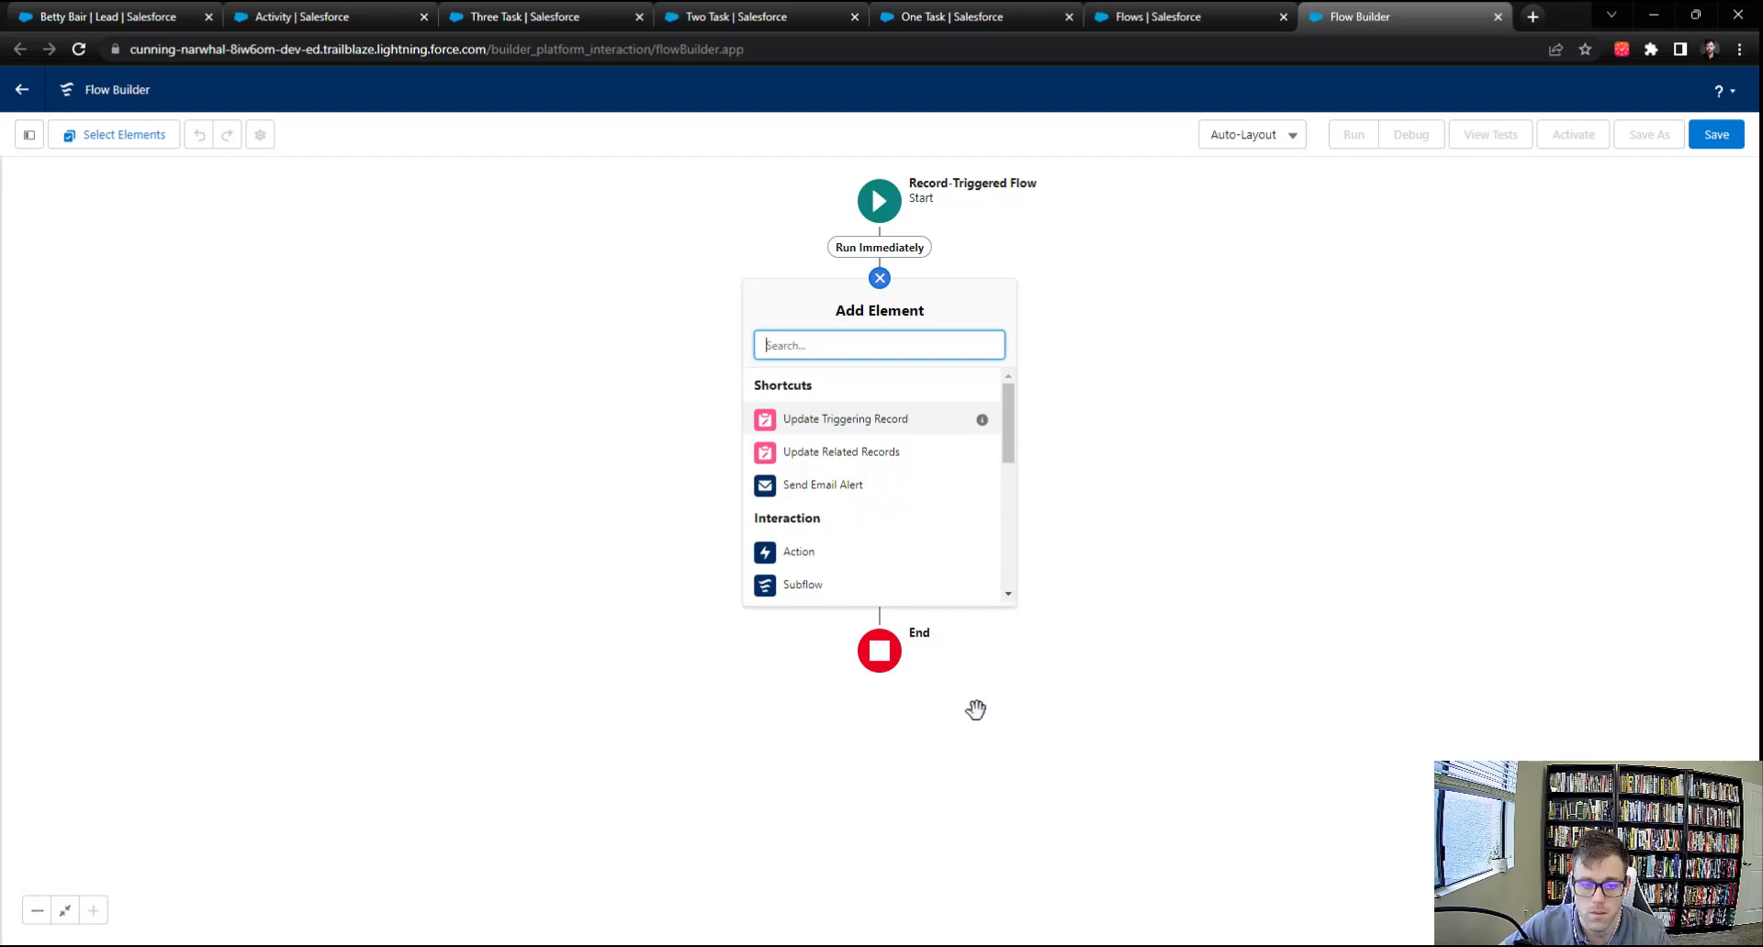
text(get)
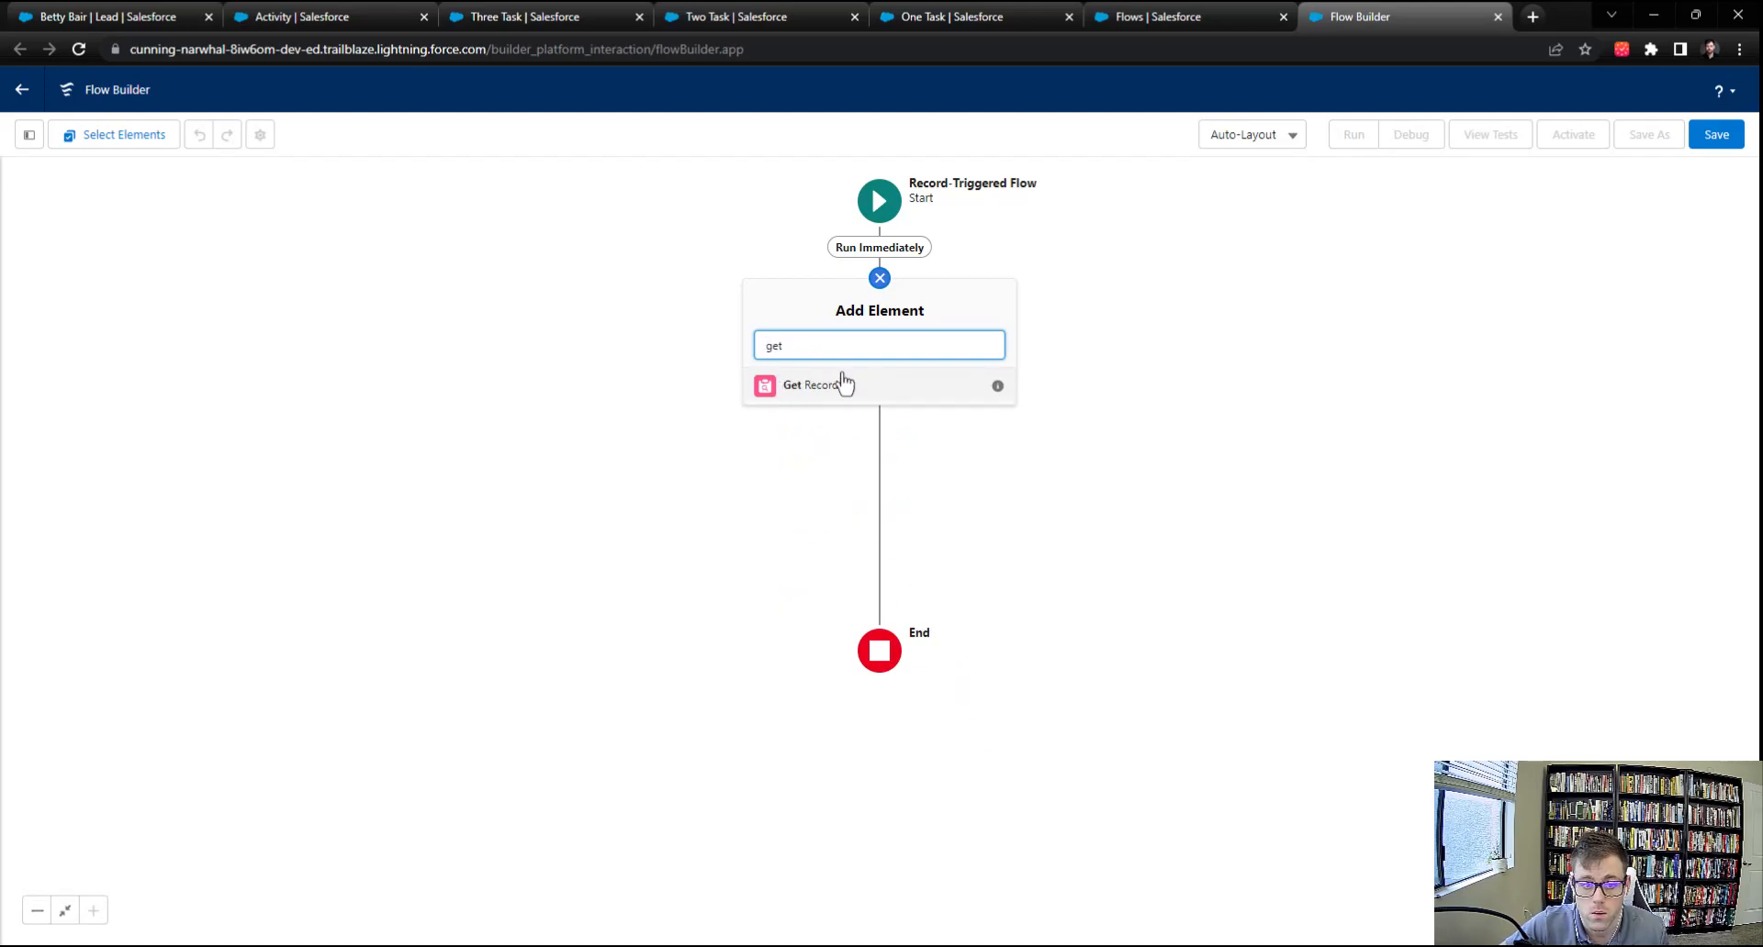
click(833, 385)
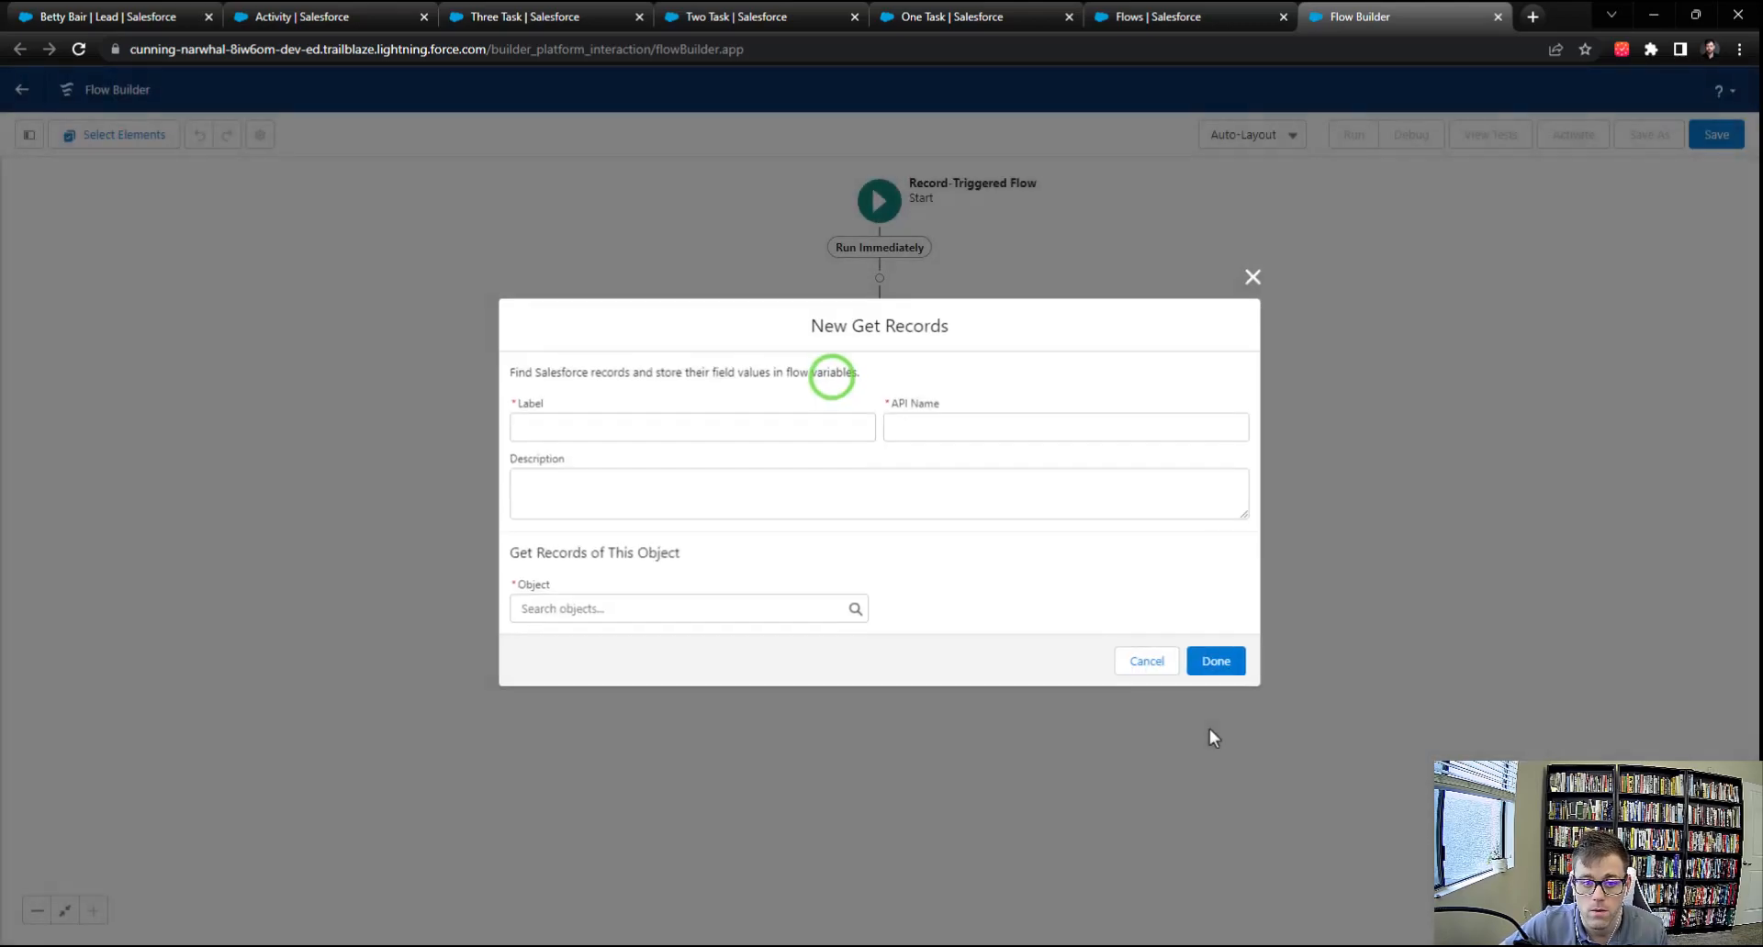
Label the Get Records element Get Other Tasks Related to Lead and accept its generated API name.
click(697, 421)
text(Get O)
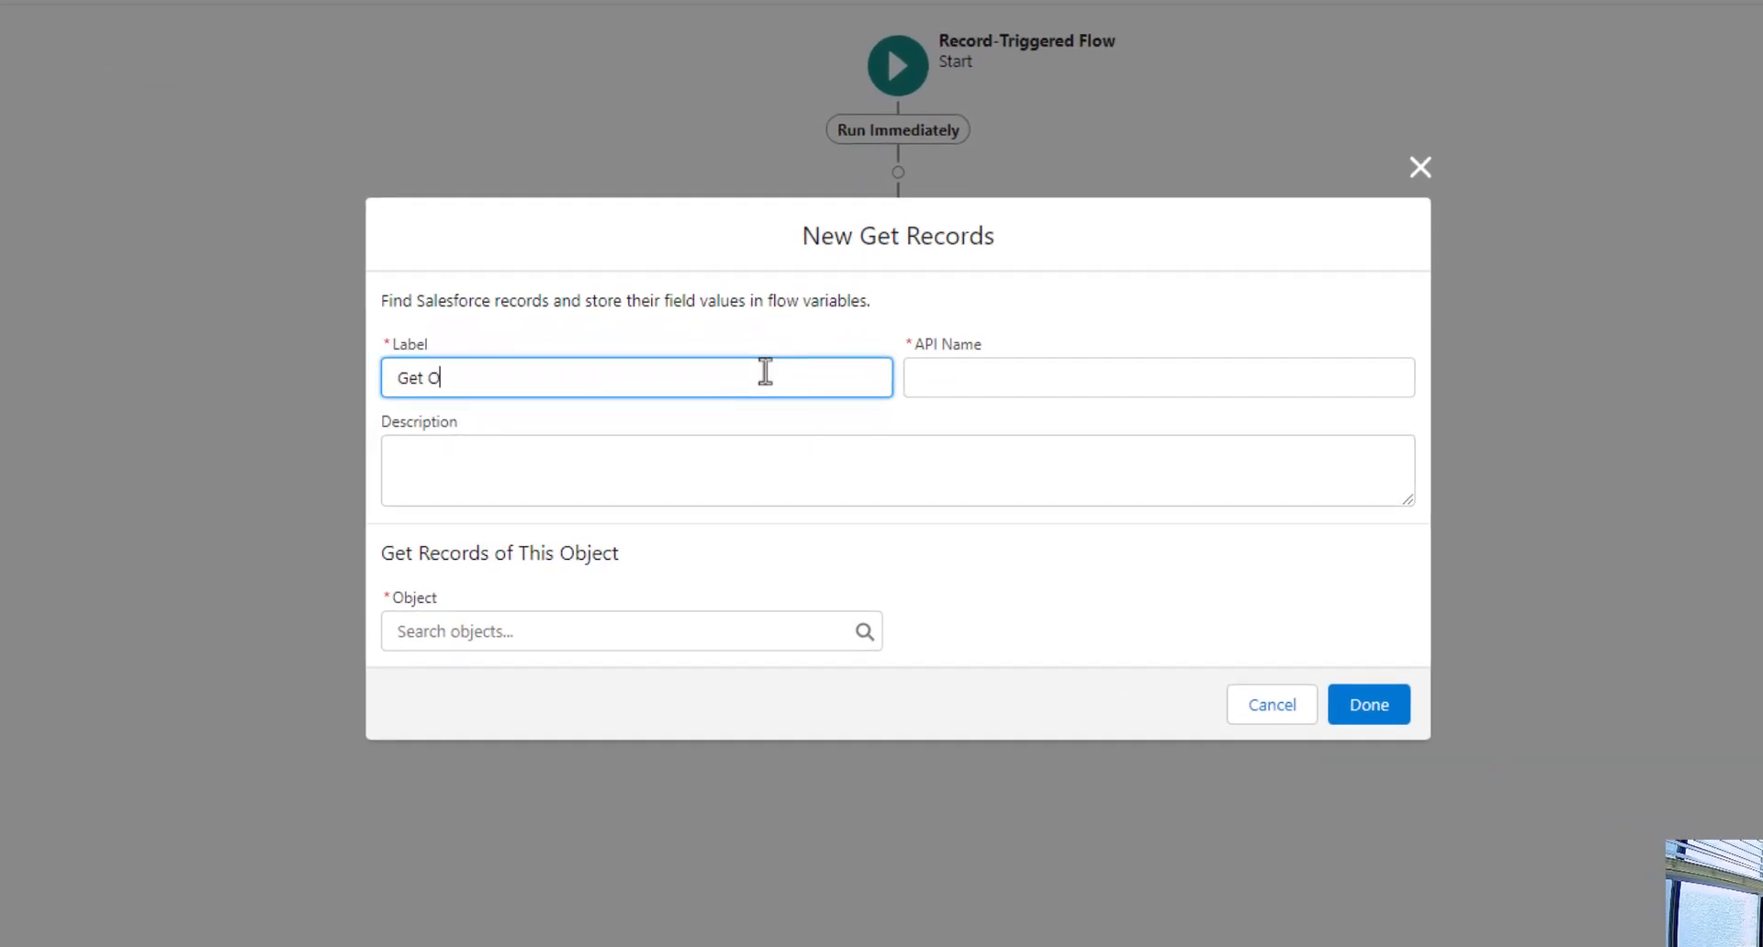
text(ther Tasks Related to Lead)
key(Tab)
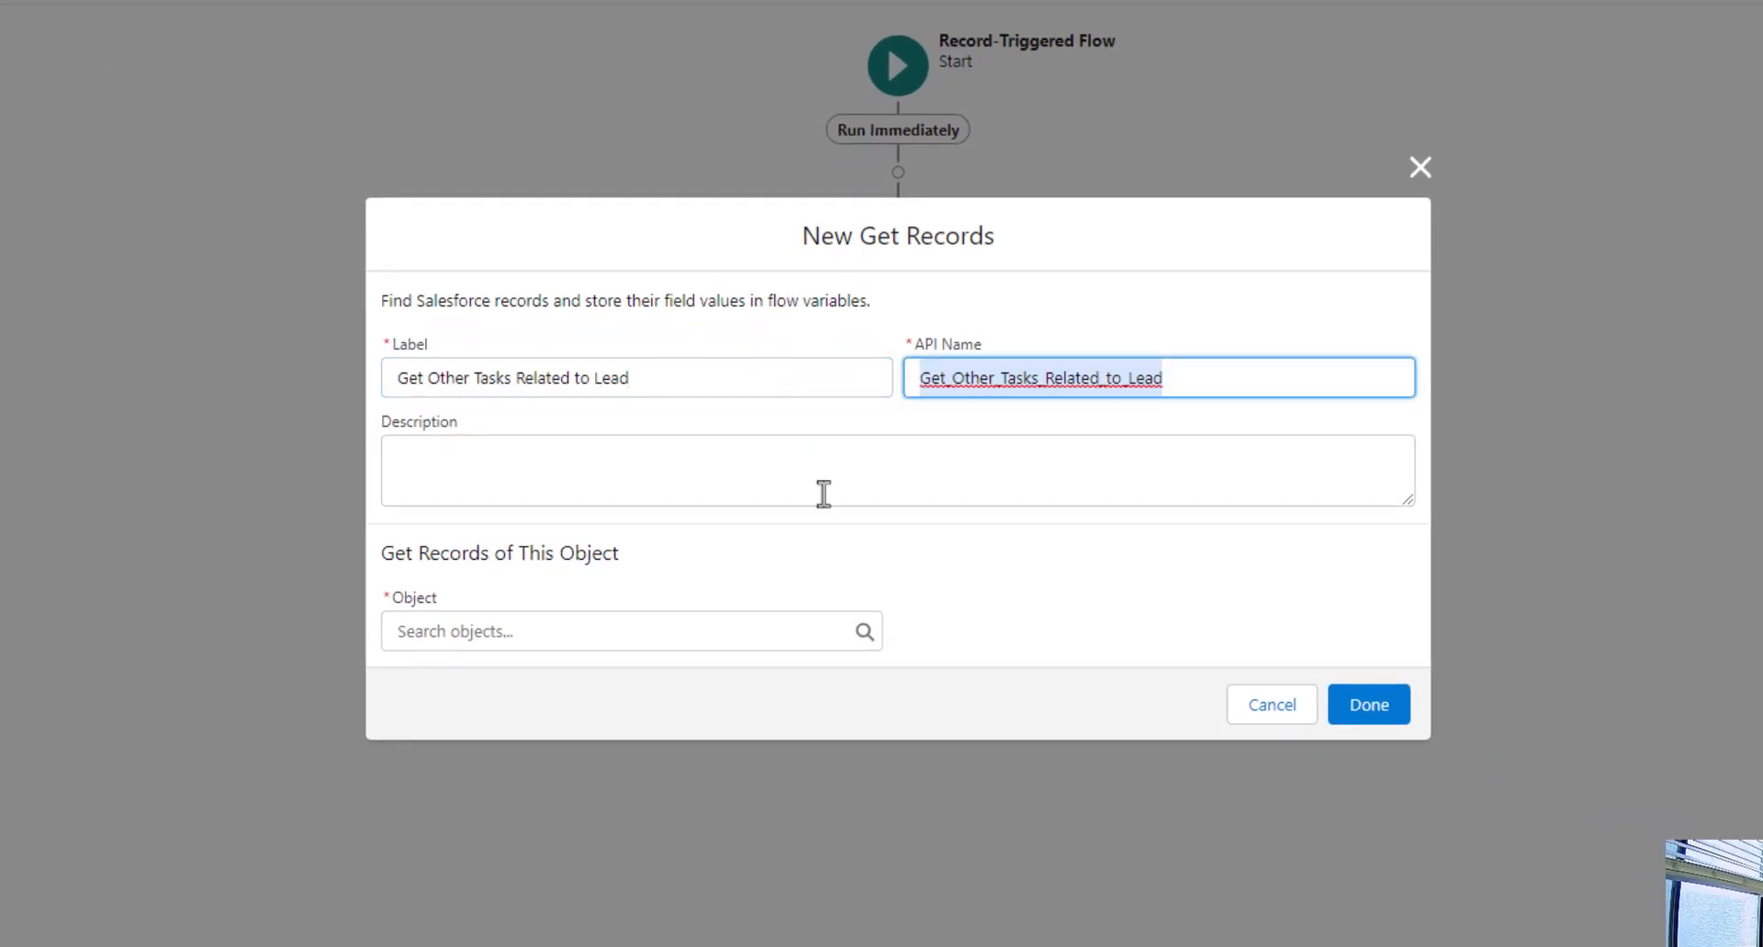
click(1060, 546)
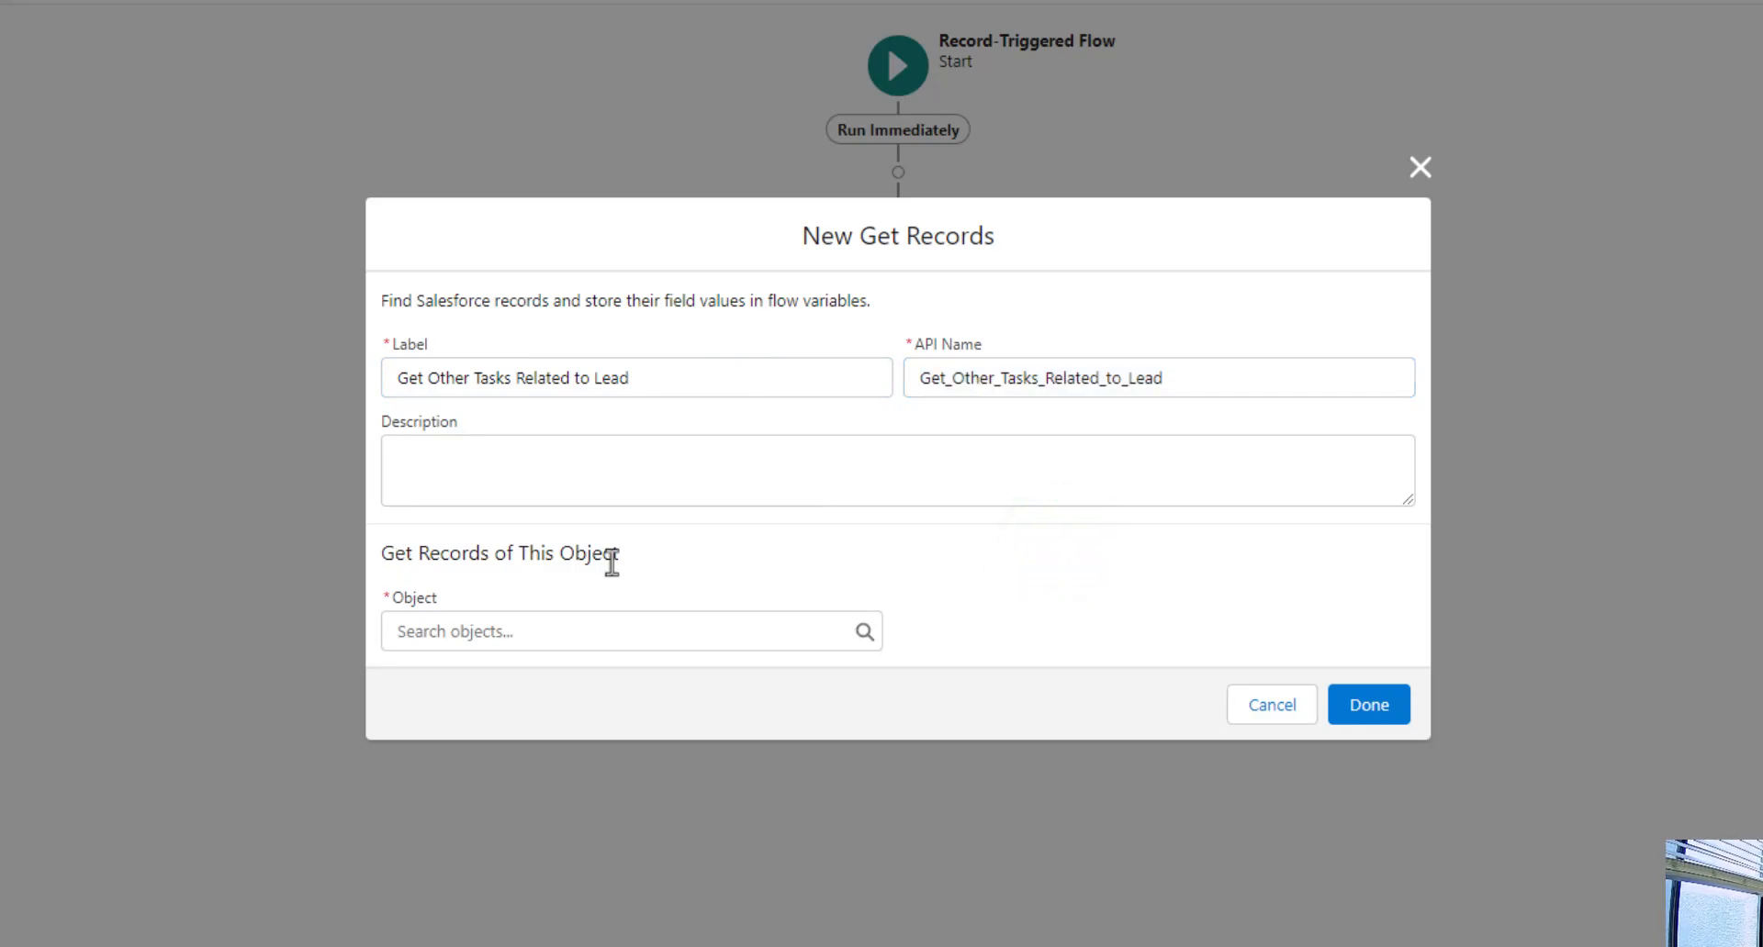
Choose Task as the object whose records the element retrieves.
click(616, 631)
text(tas)
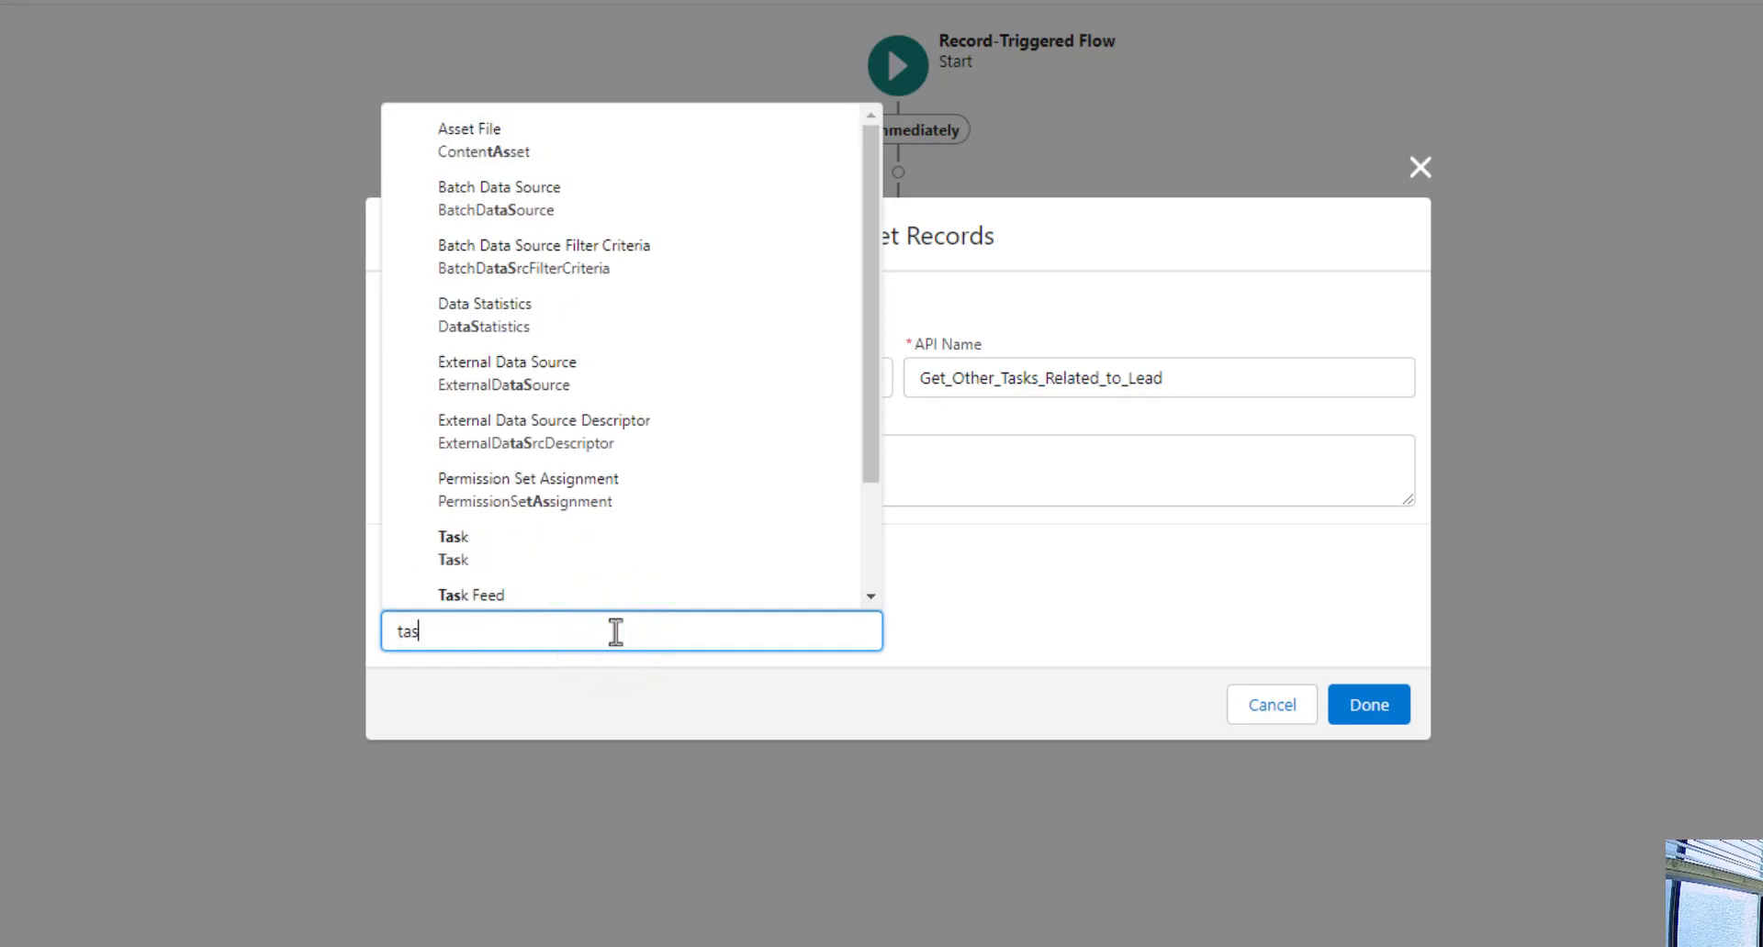
text(k)
click(481, 391)
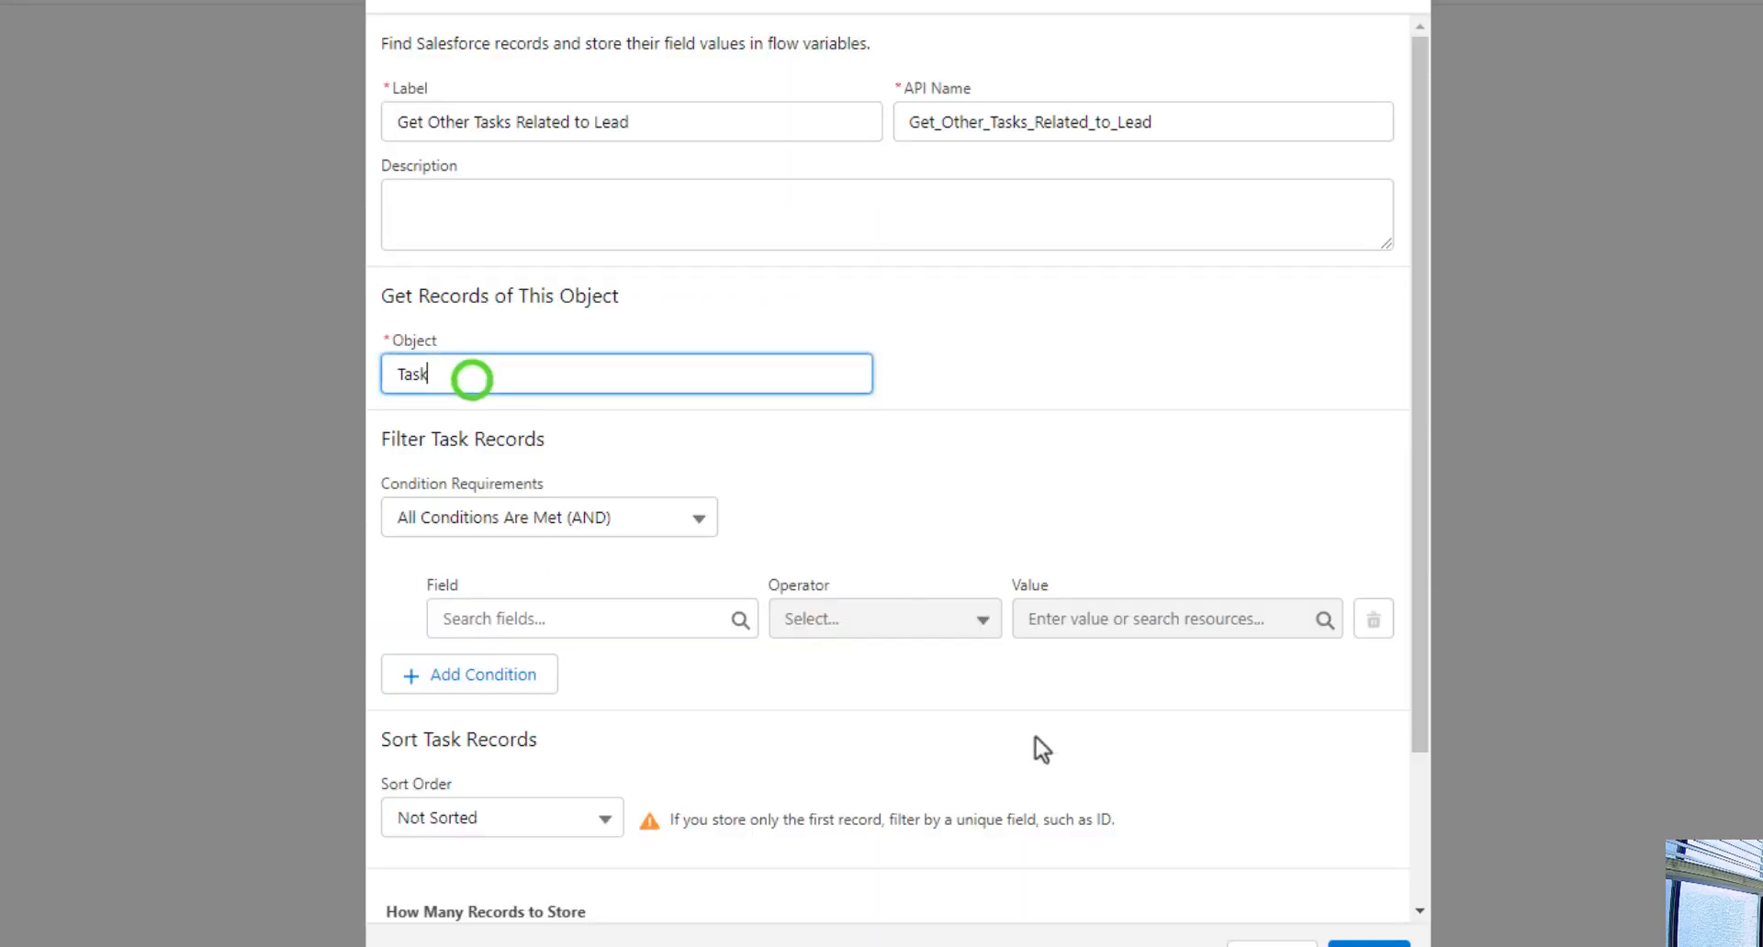
click(1089, 457)
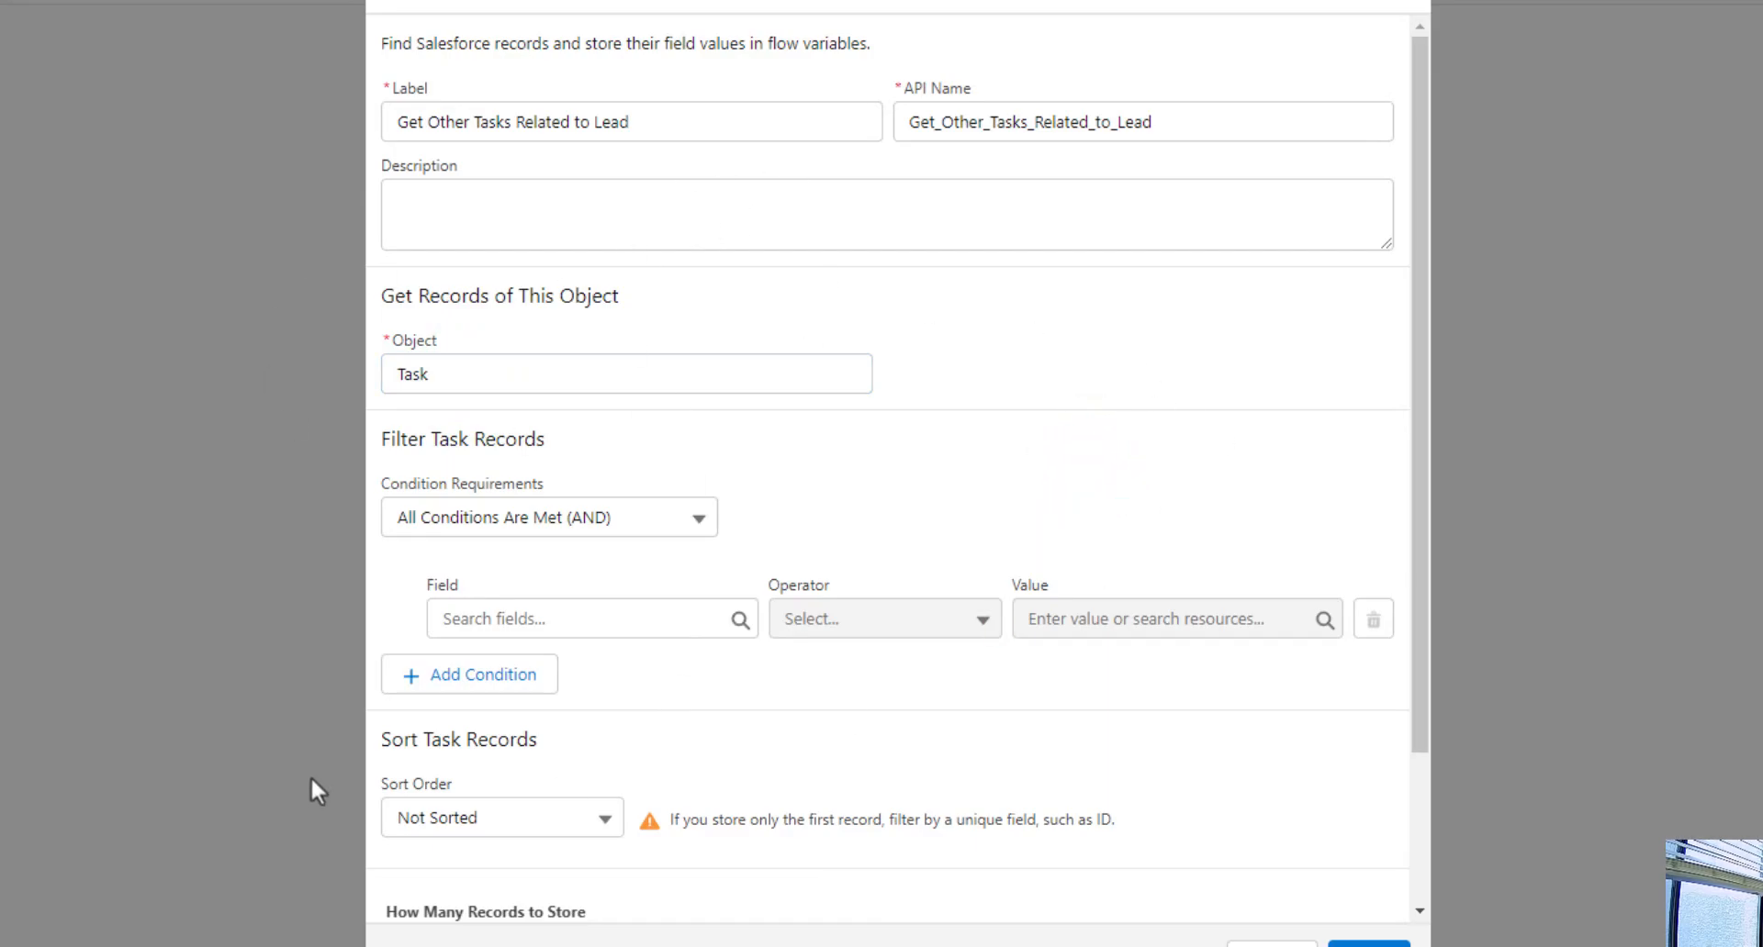
Select WhoId (Name ID) as the field of the first Task filter condition.
click(551, 617)
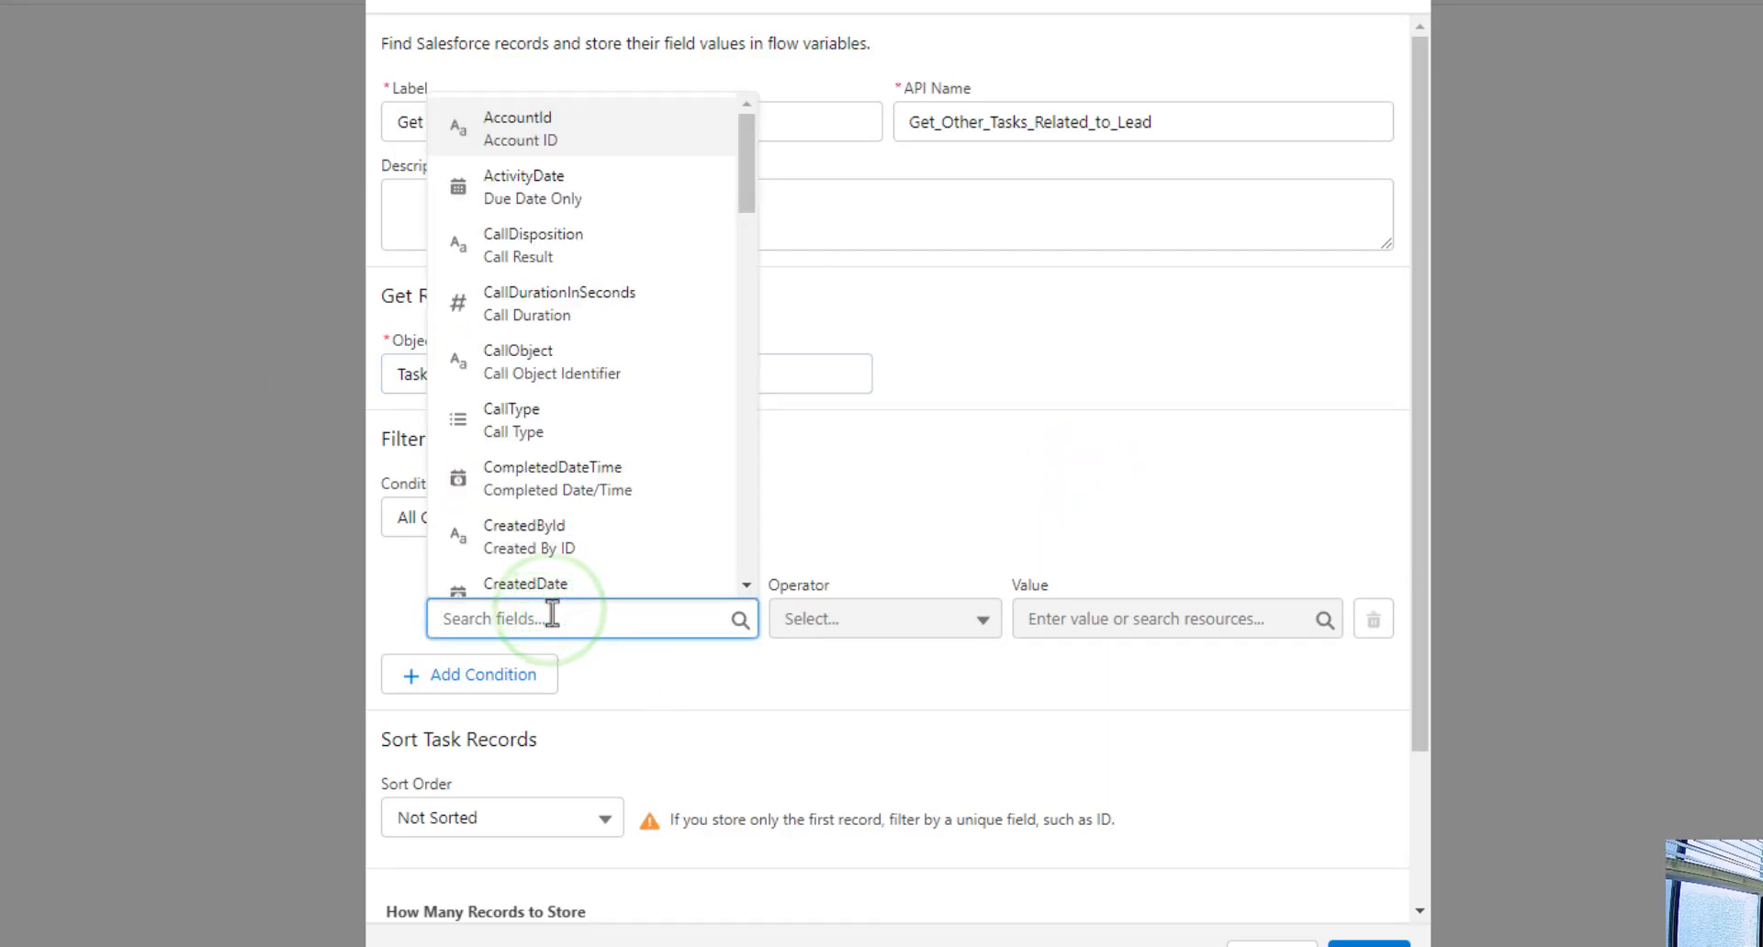
text(nam)
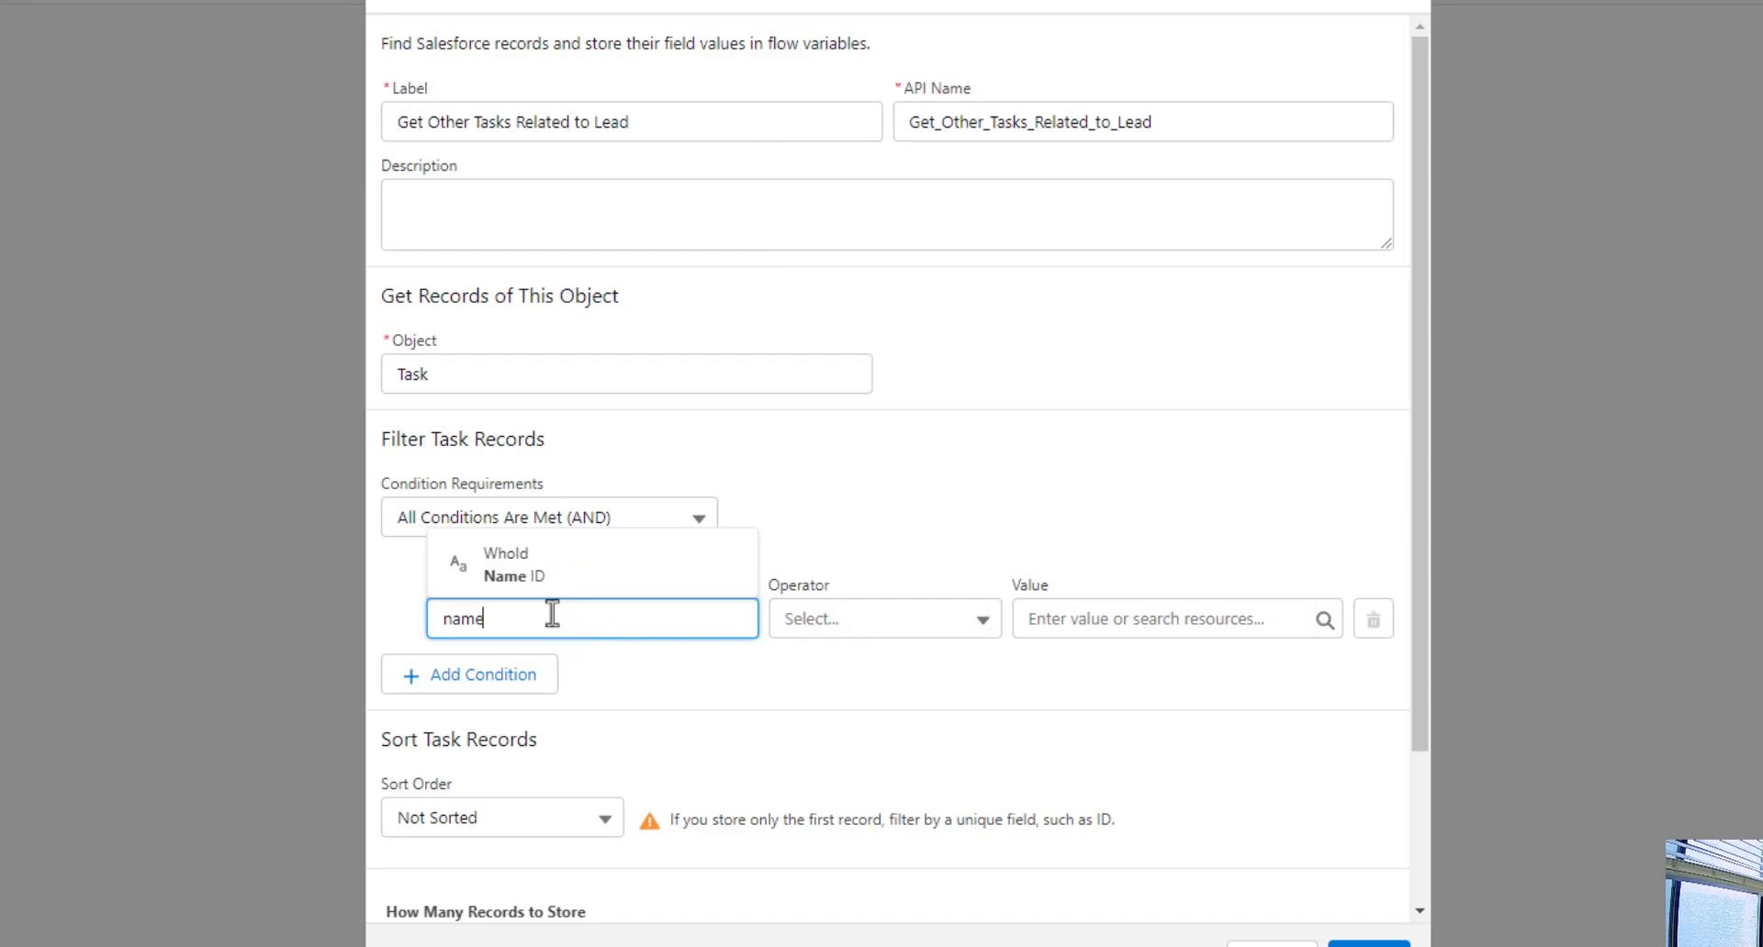
text(e)
click(661, 567)
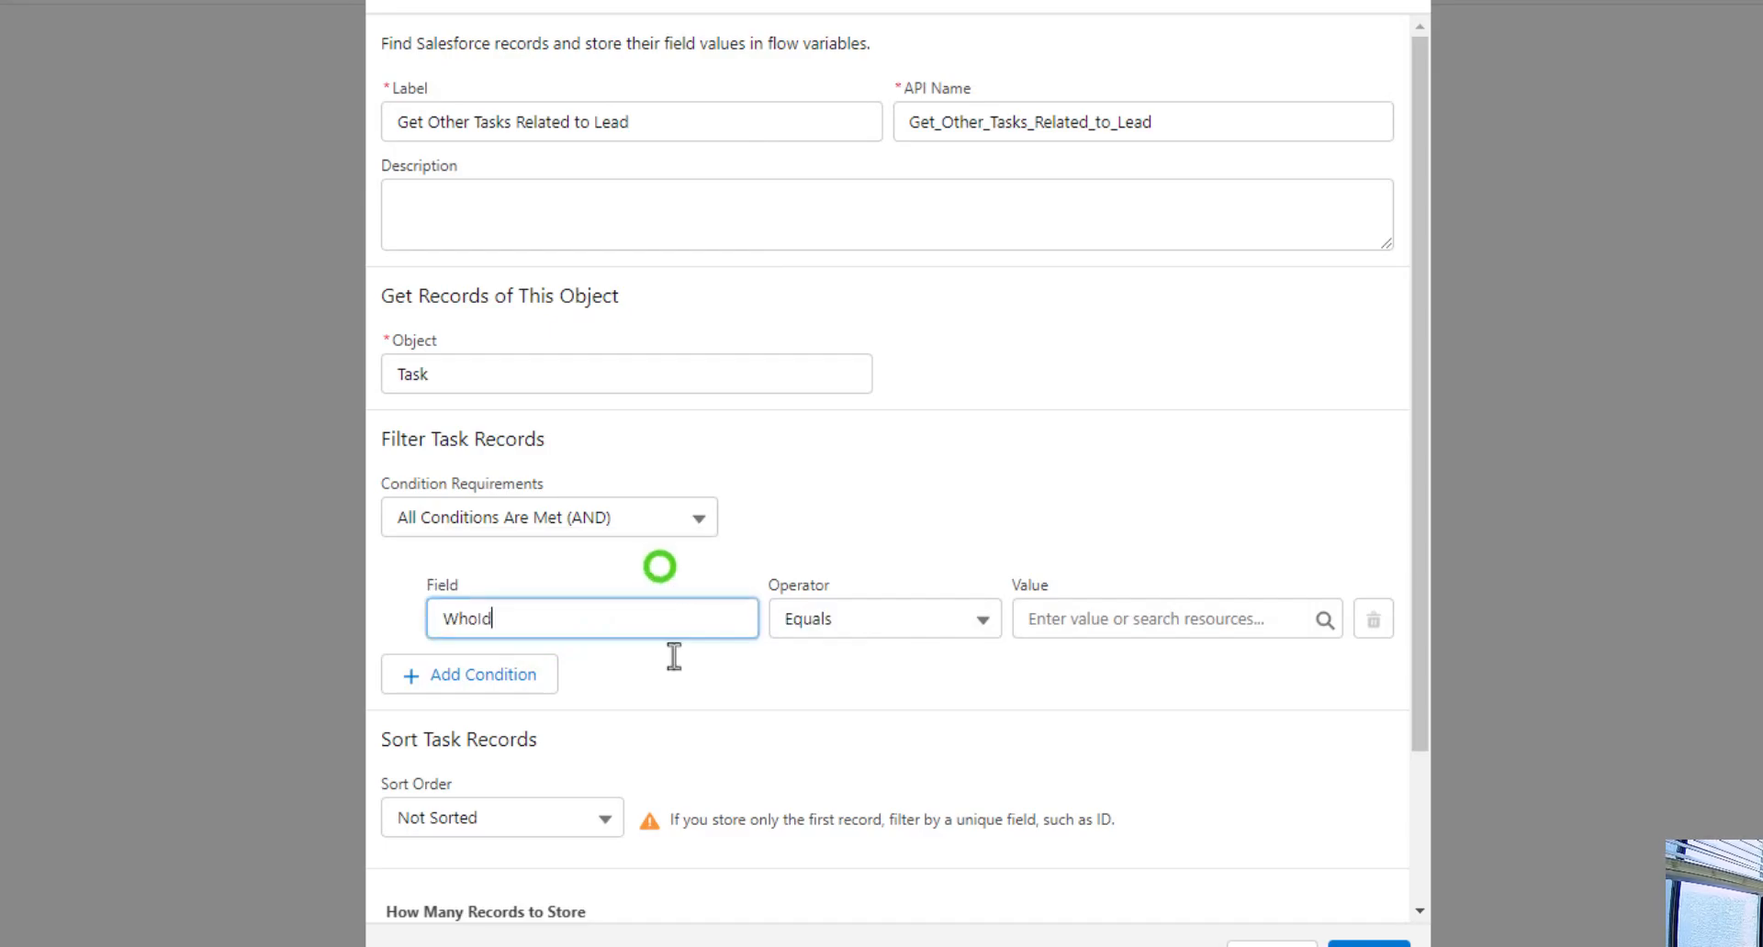
Set the value of the WhoId filter condition to the triggering record's WhoId (Name ID).
click(1049, 621)
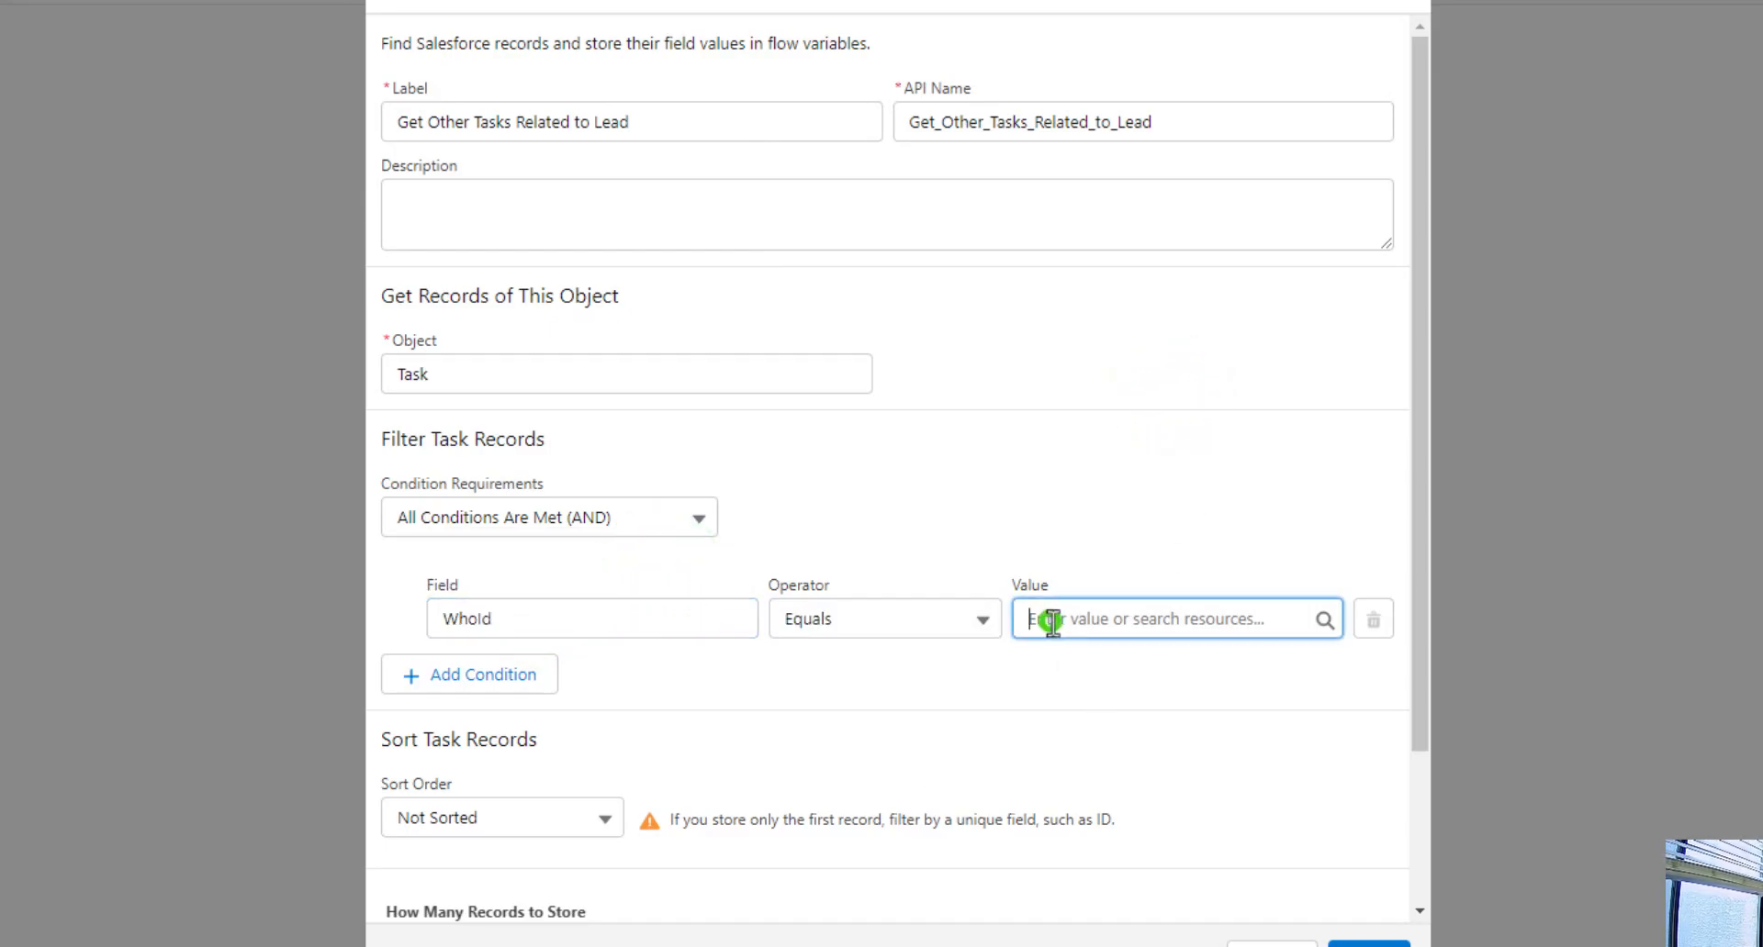
scroll(1122, 514, down, 2)
scroll(1124, 518, down, 1)
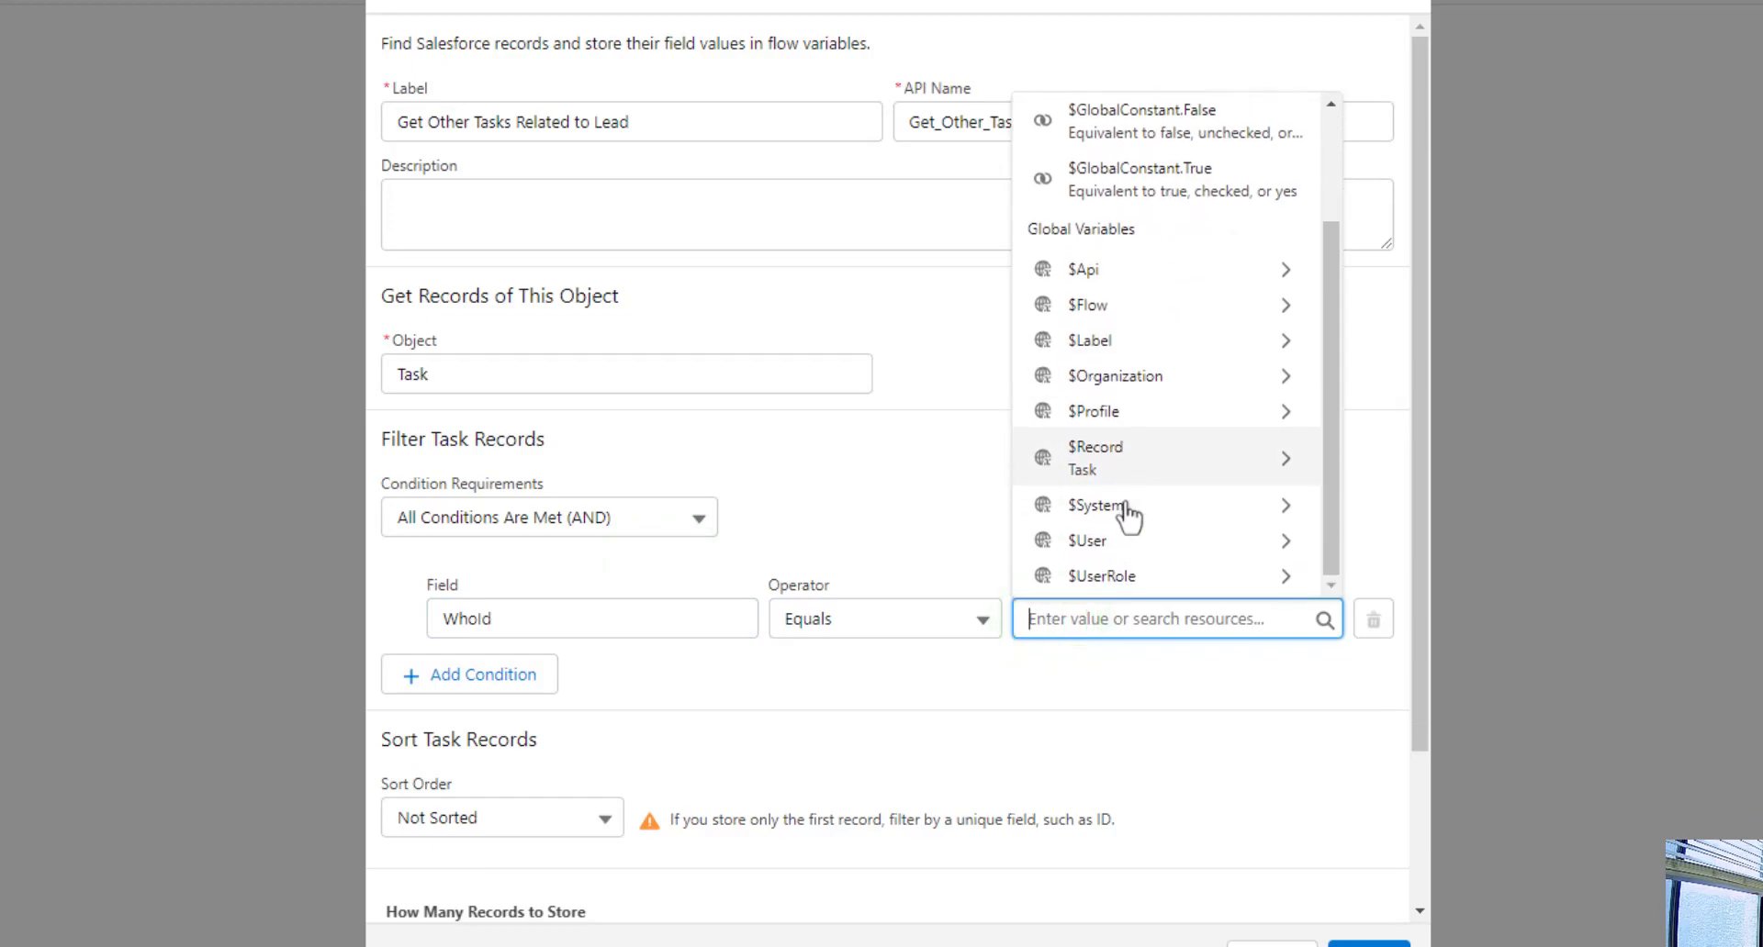
click(1174, 473)
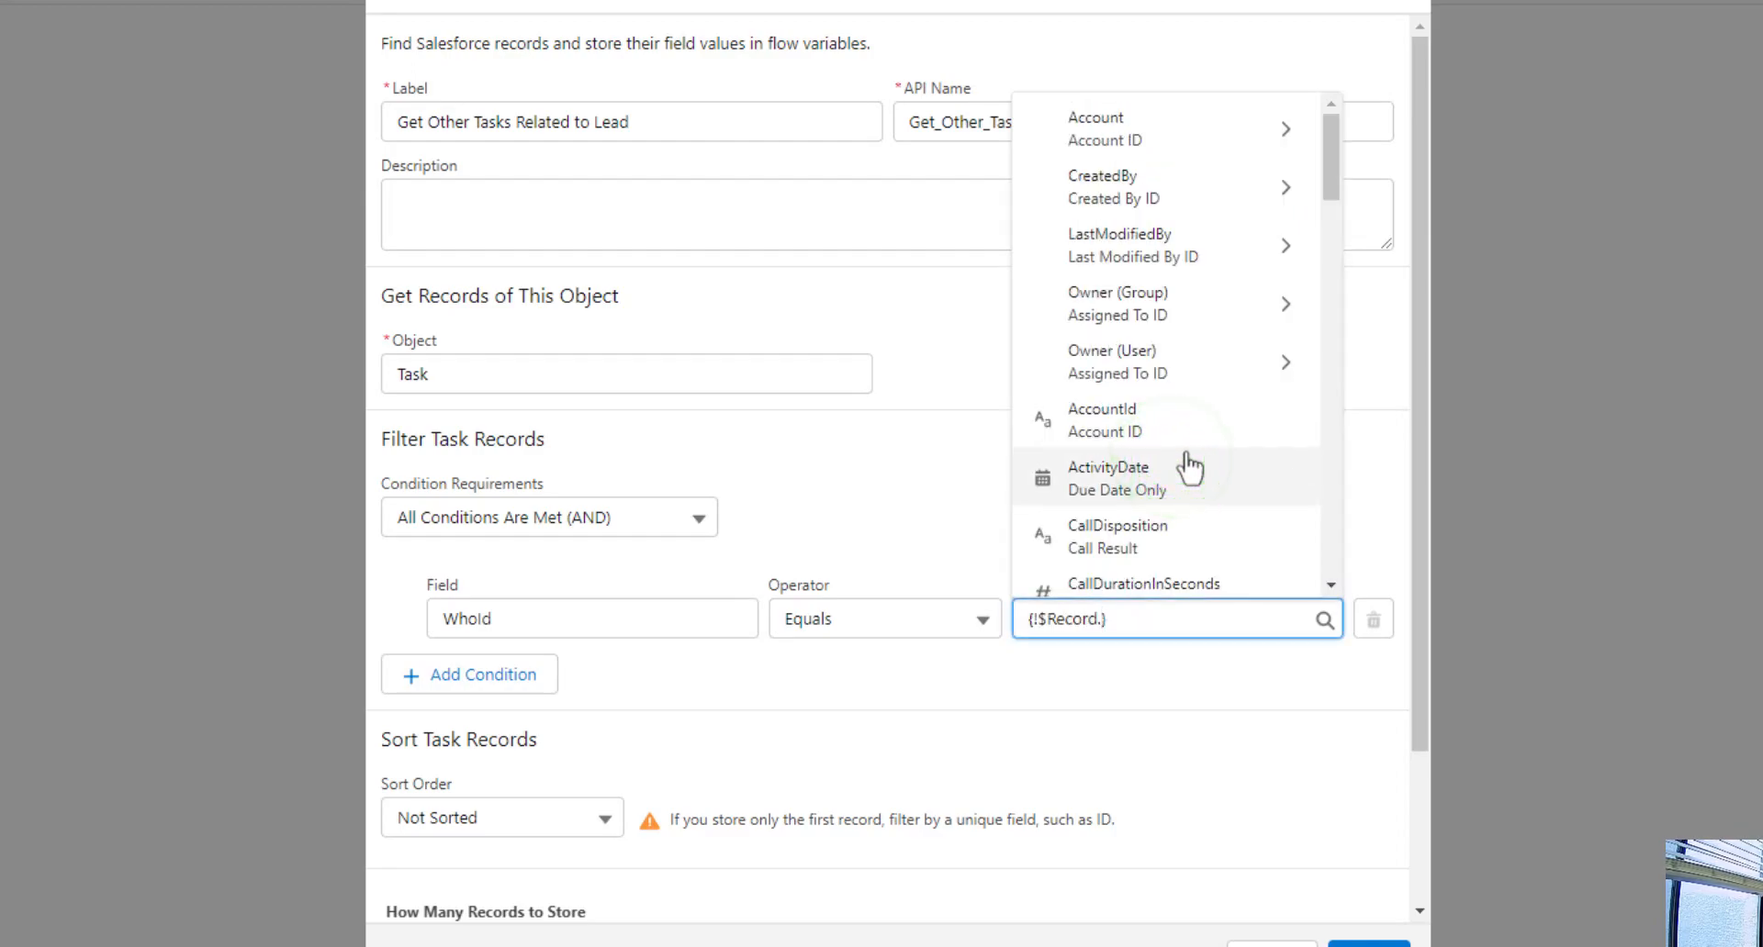
scroll(1190, 468, down, 1)
scroll(1190, 468, down, 8)
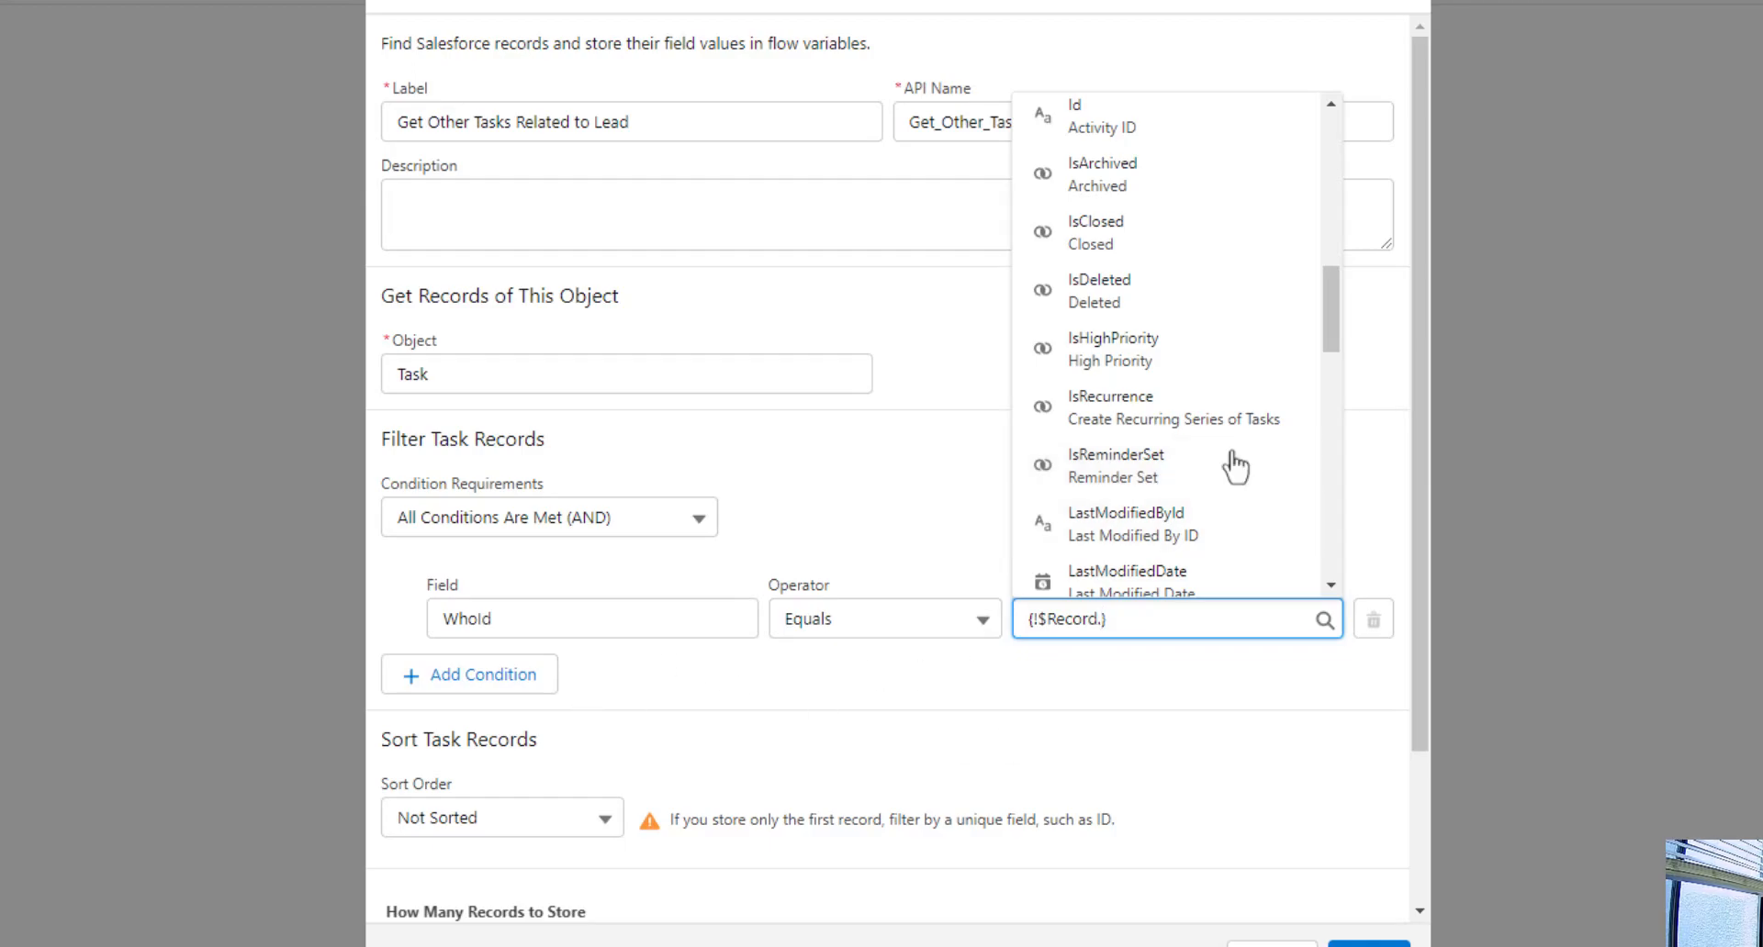
scroll(1192, 309, down, 12)
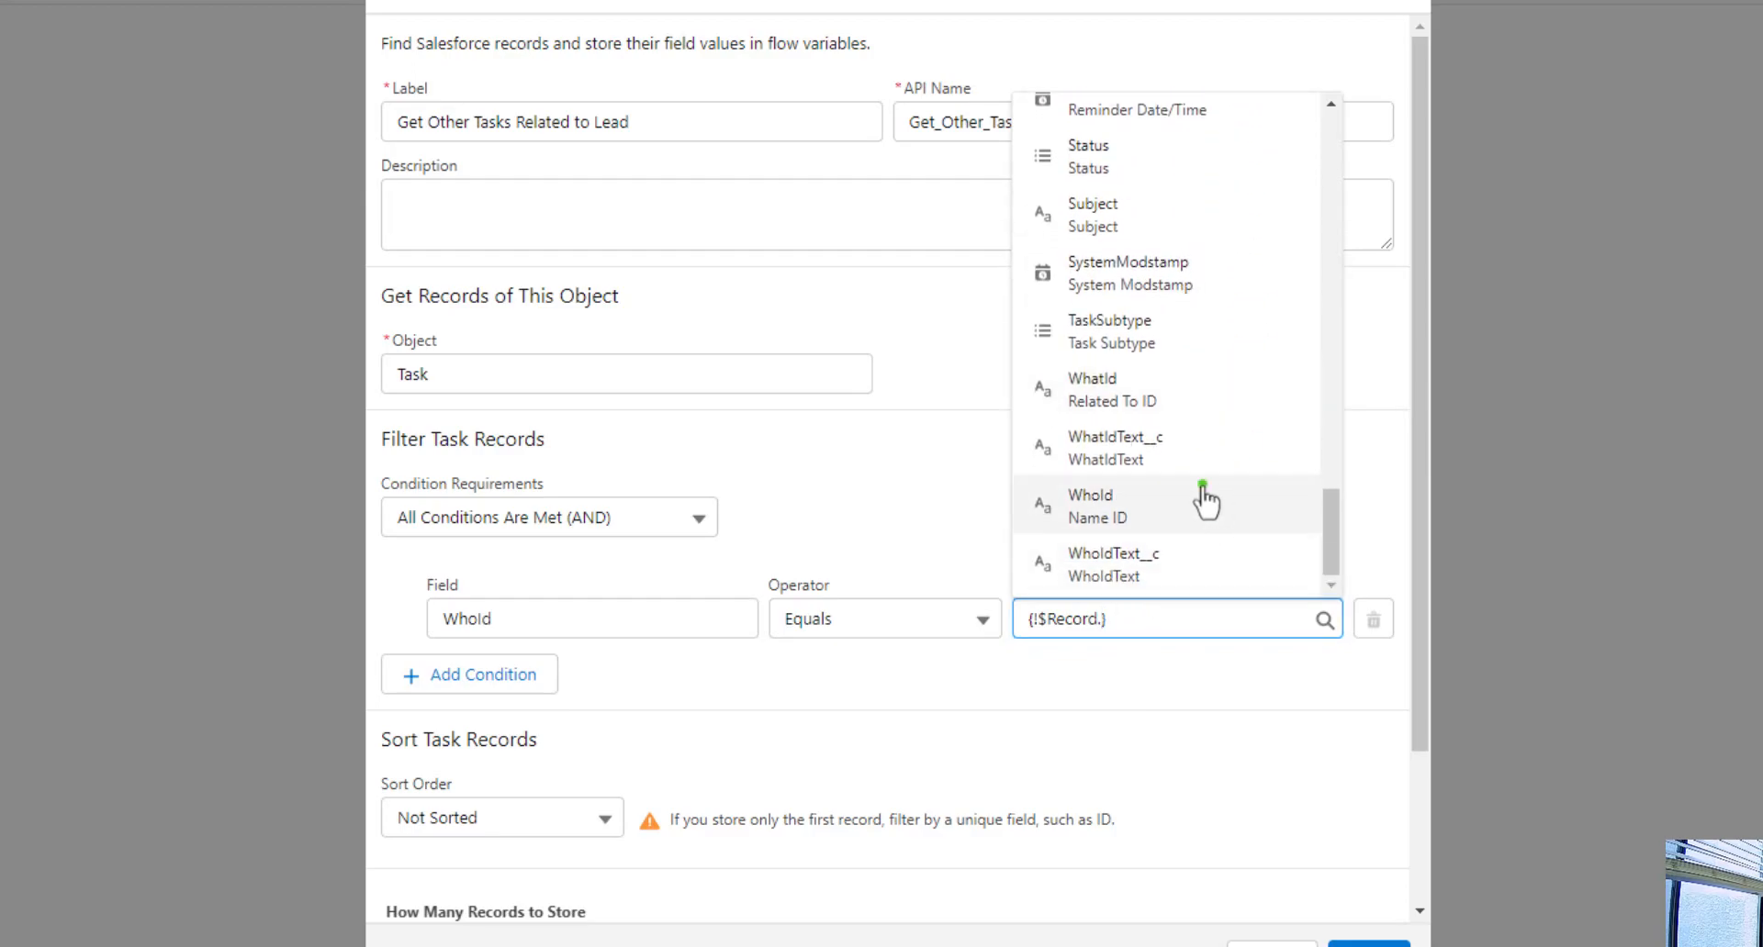
click(1204, 496)
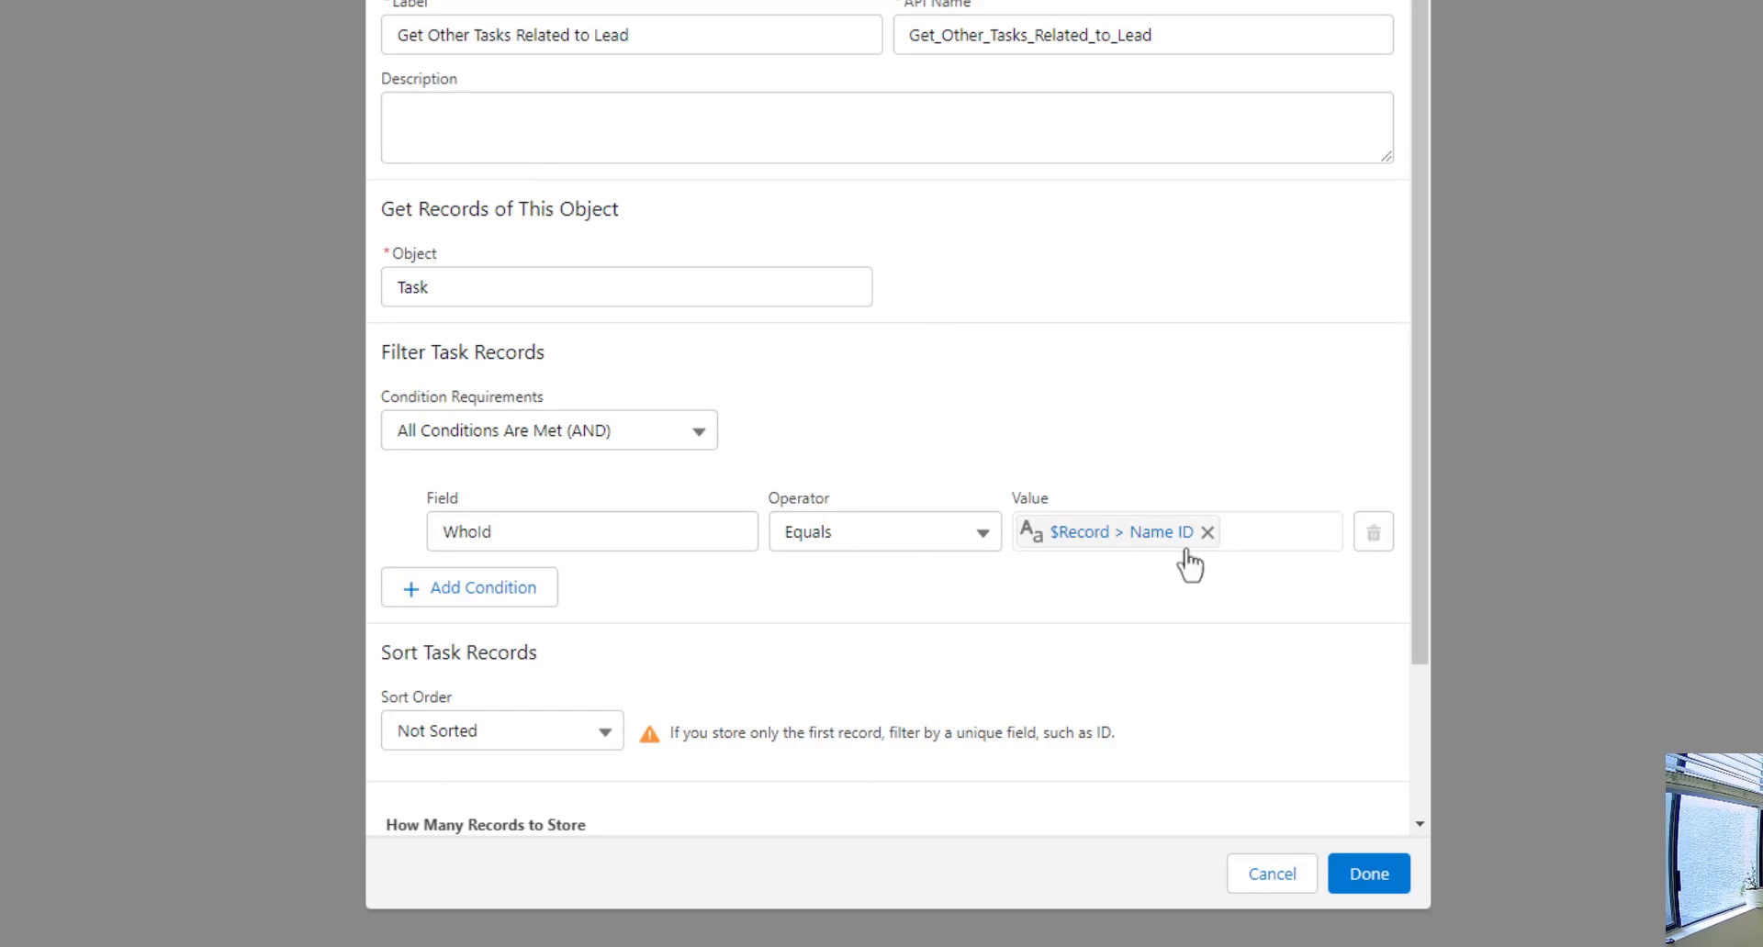
click(1208, 643)
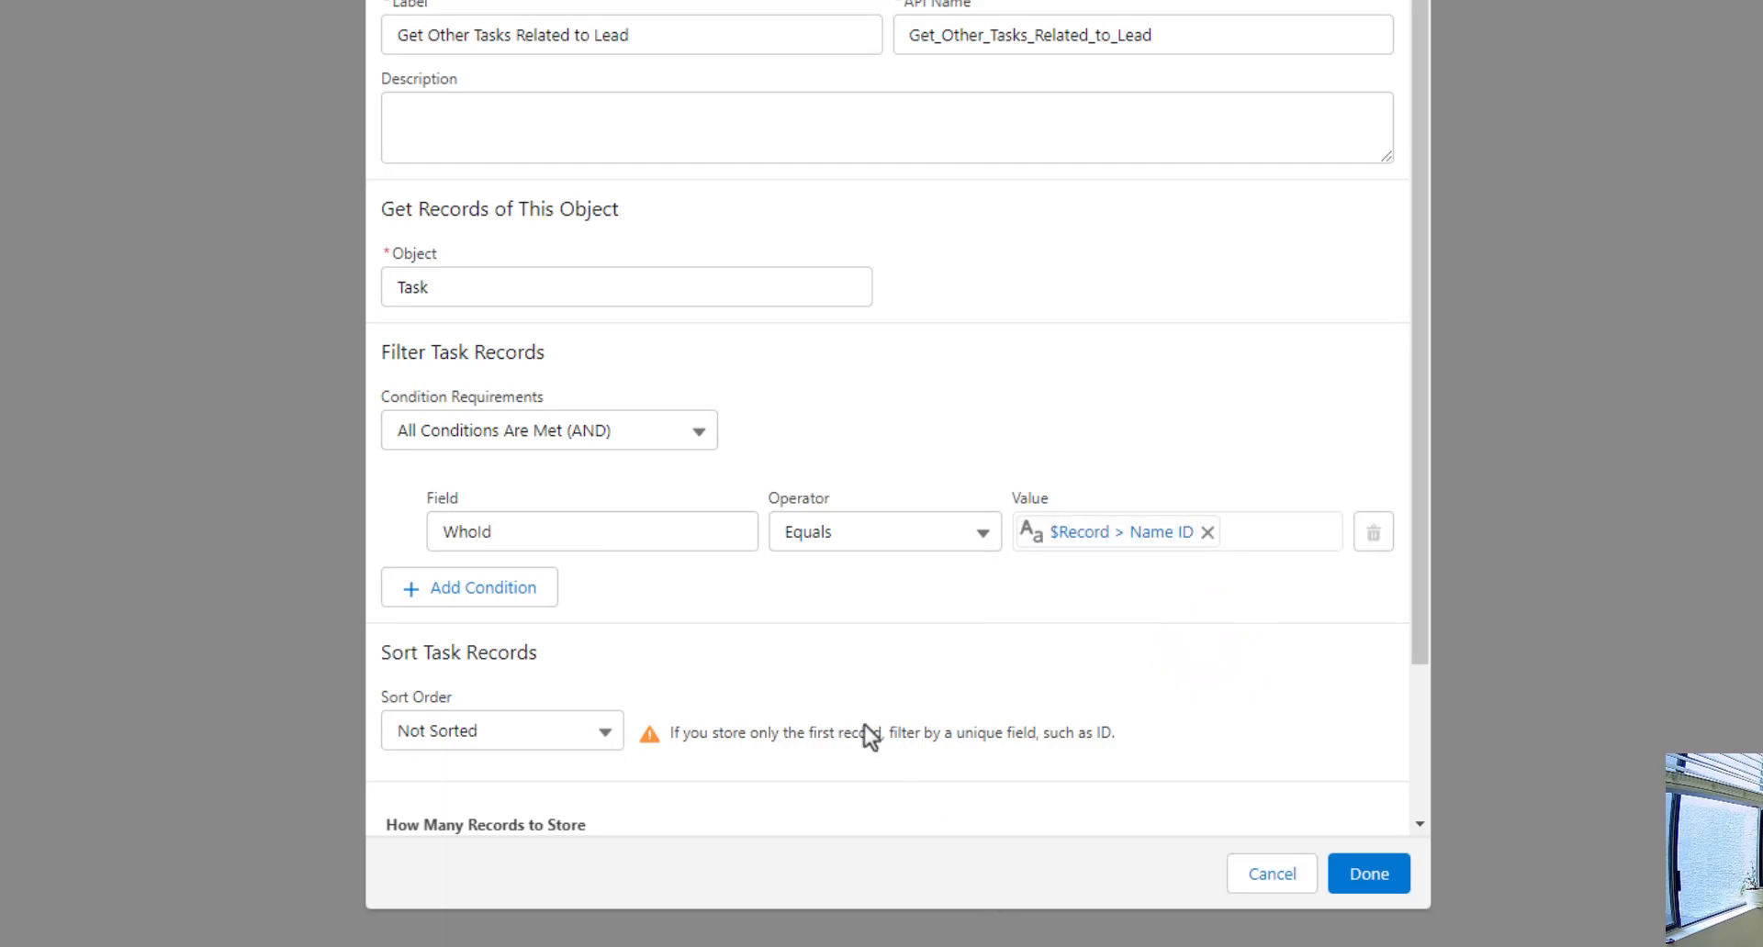
Set the Get Records element to store all records and finish the element.
scroll(816, 555, down, 2)
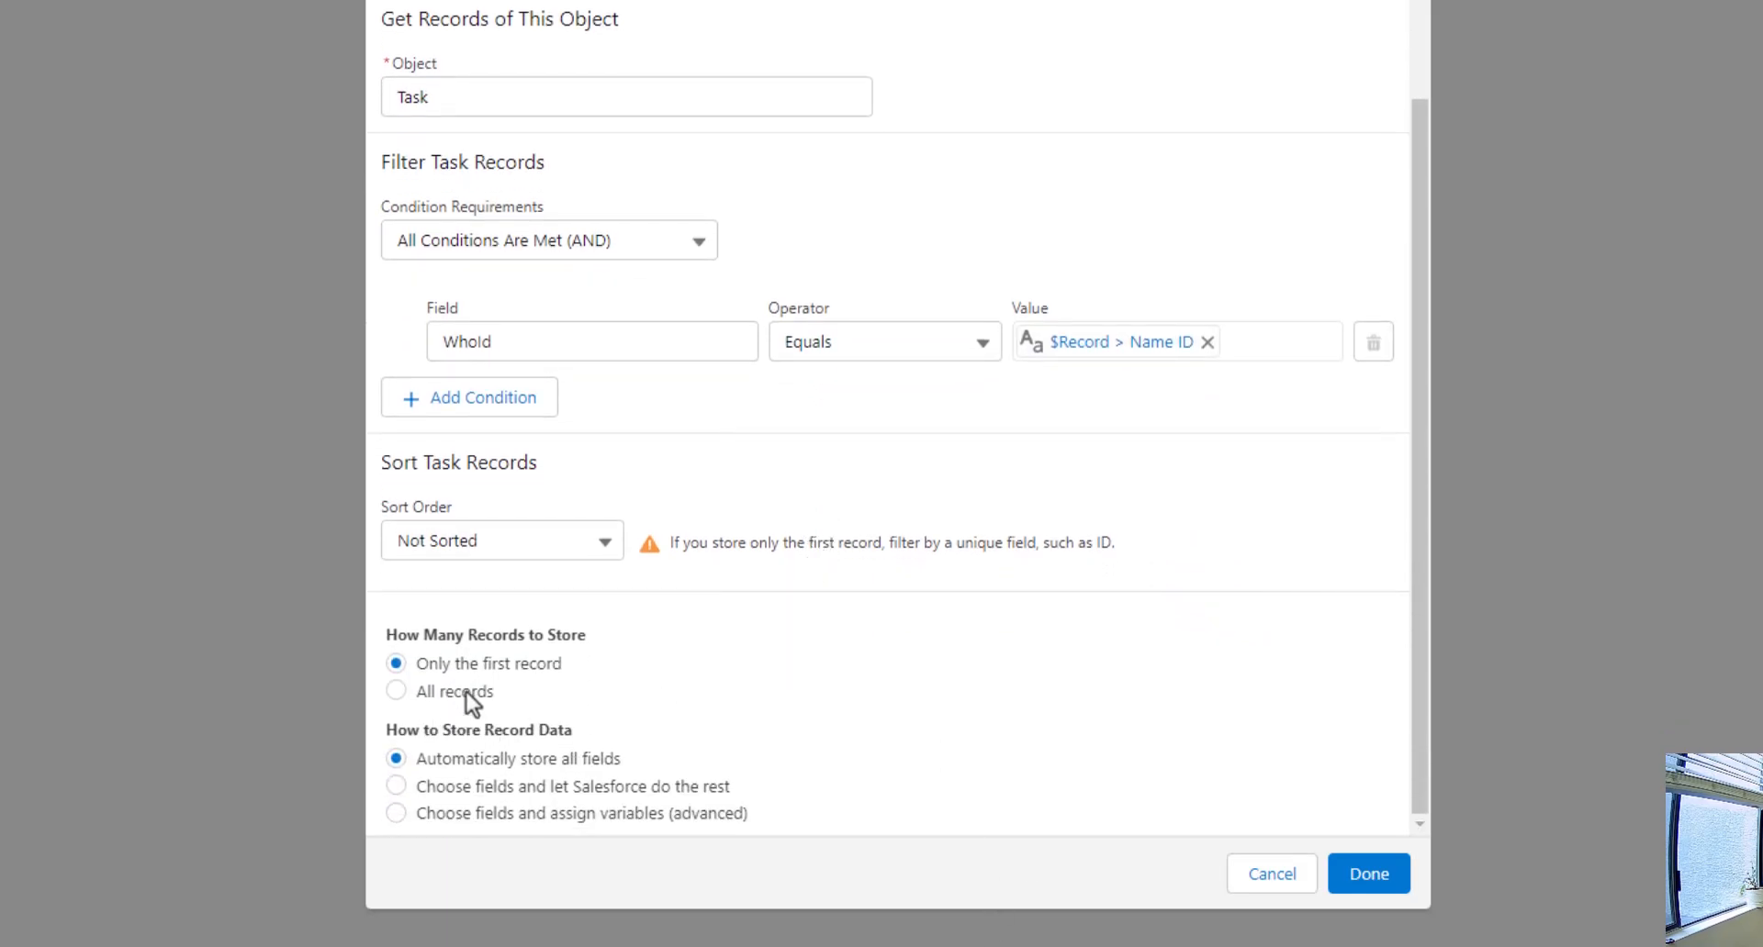
click(465, 689)
click(1370, 880)
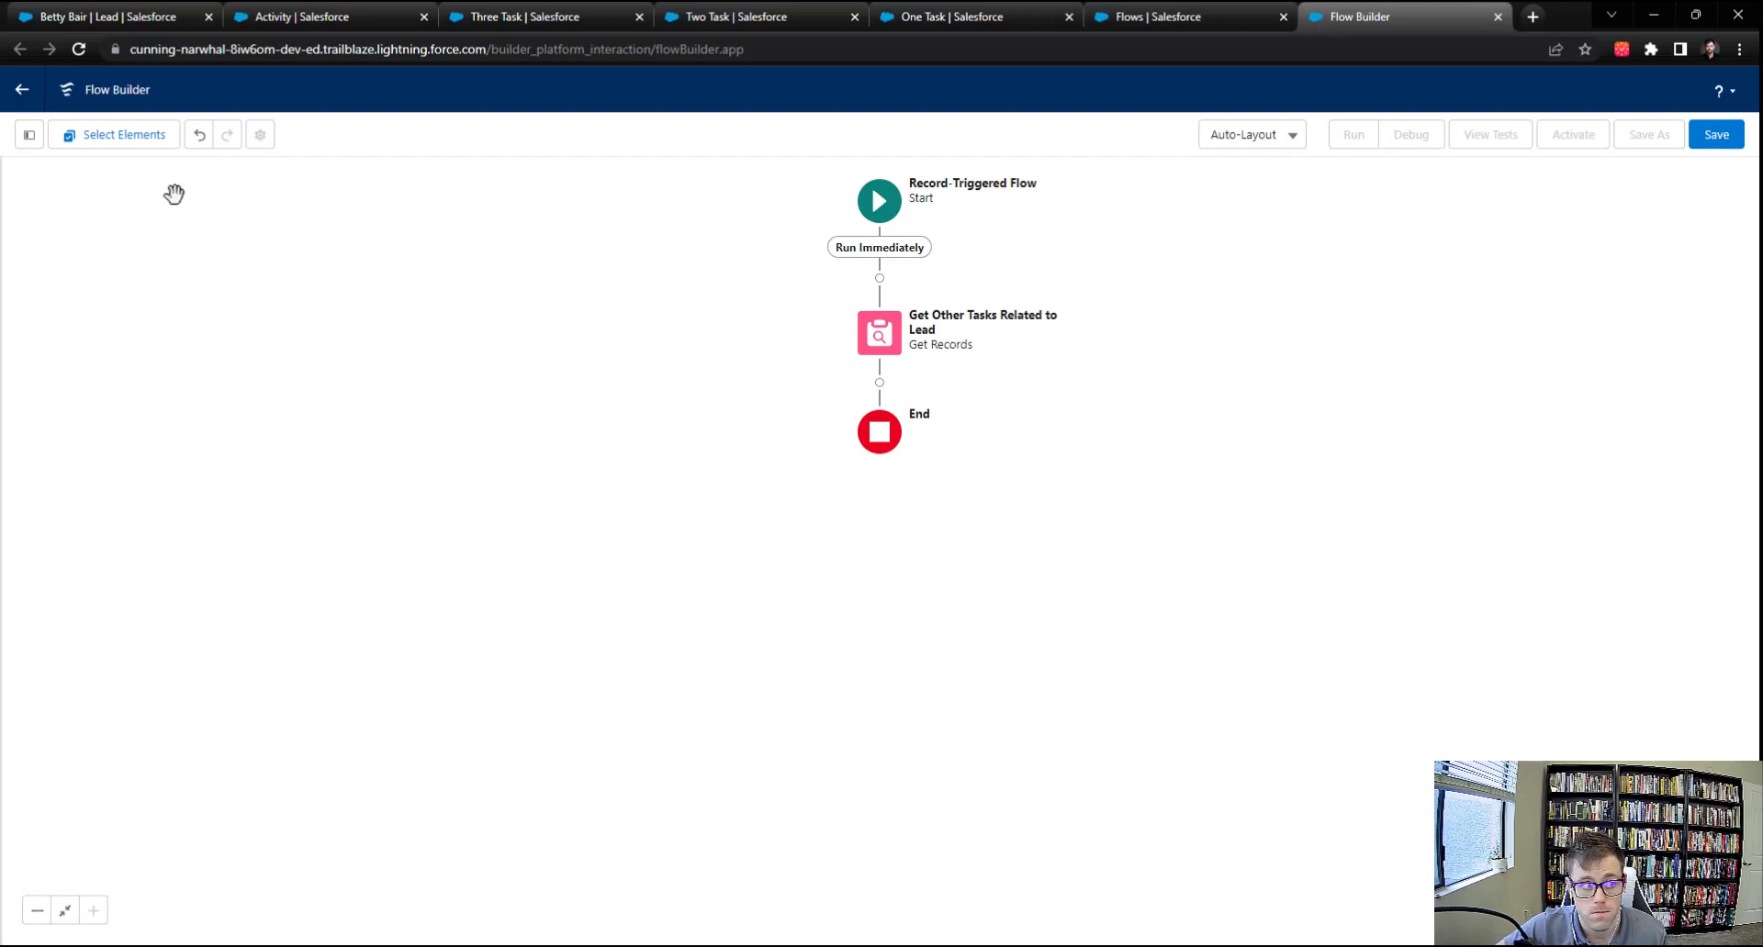
Start a new flow resource of type Variable with the API name Count.
click(23, 137)
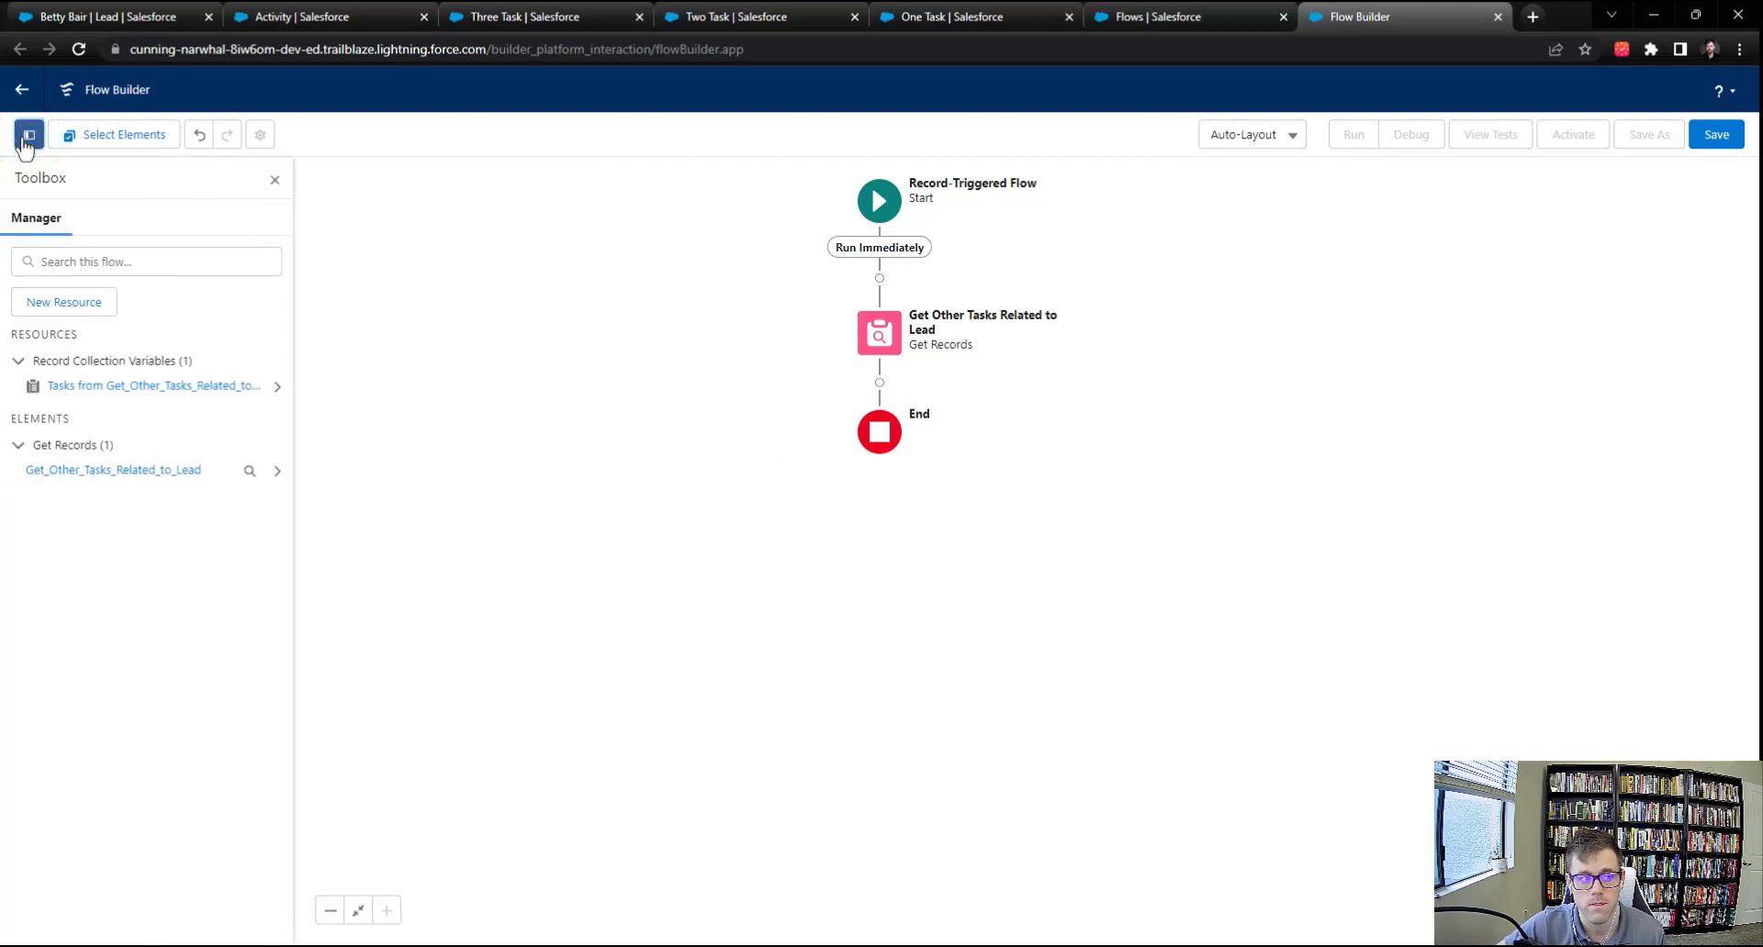
click(60, 302)
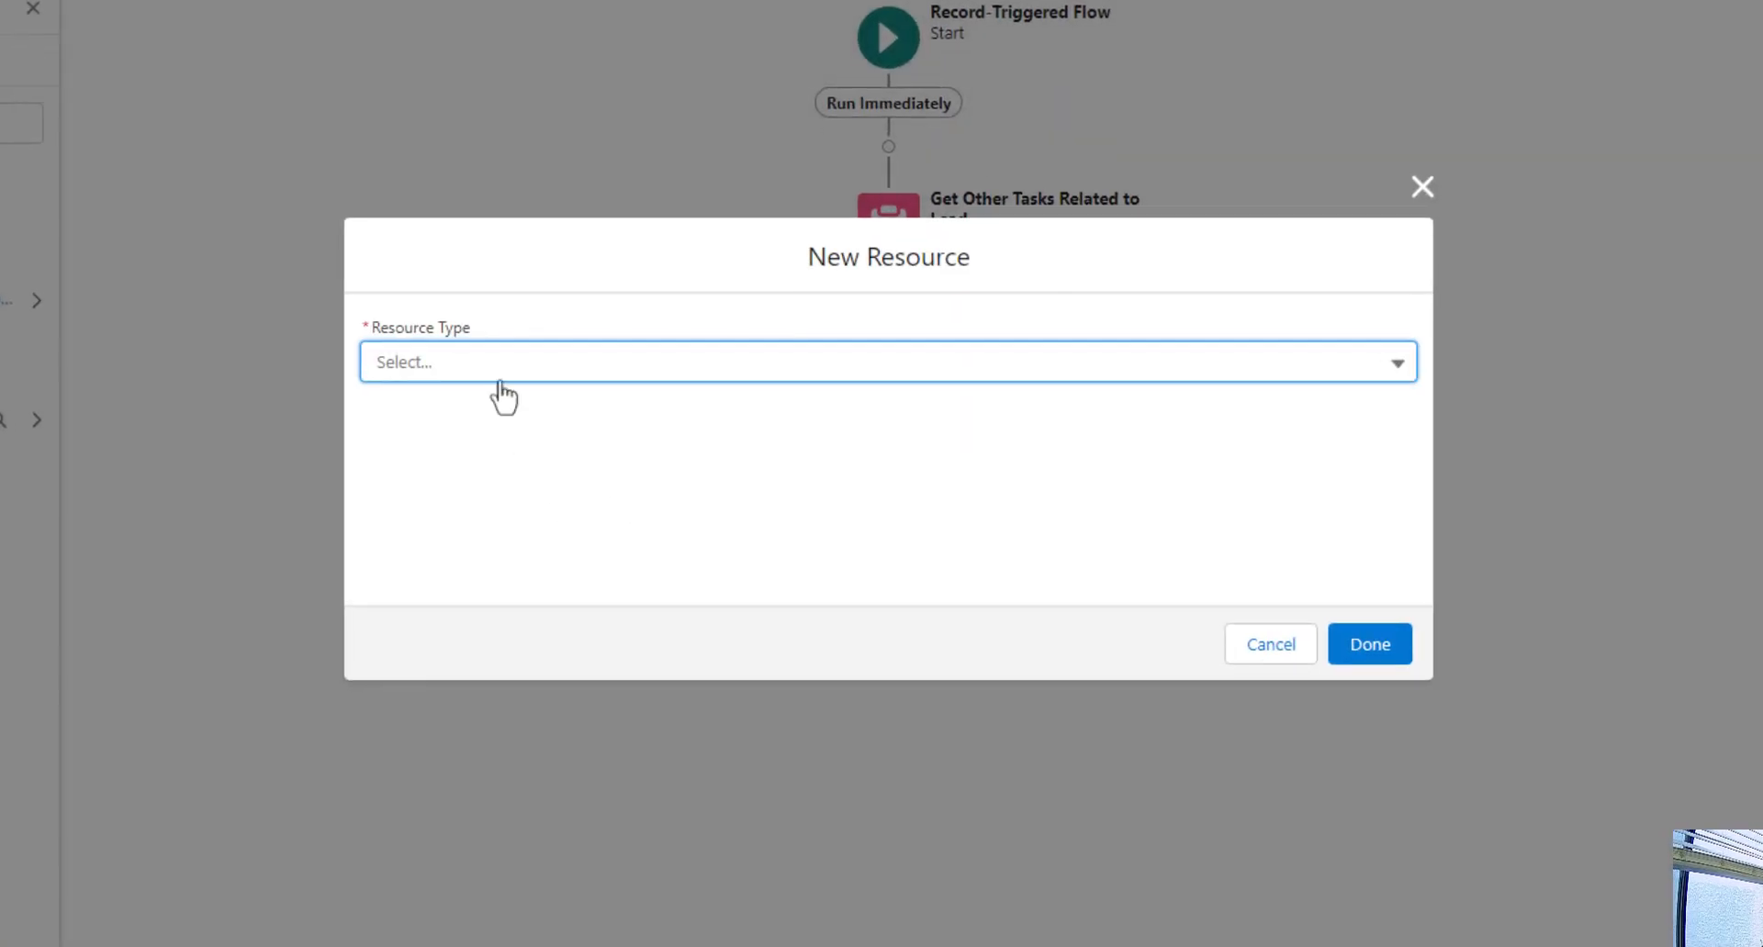
click(501, 379)
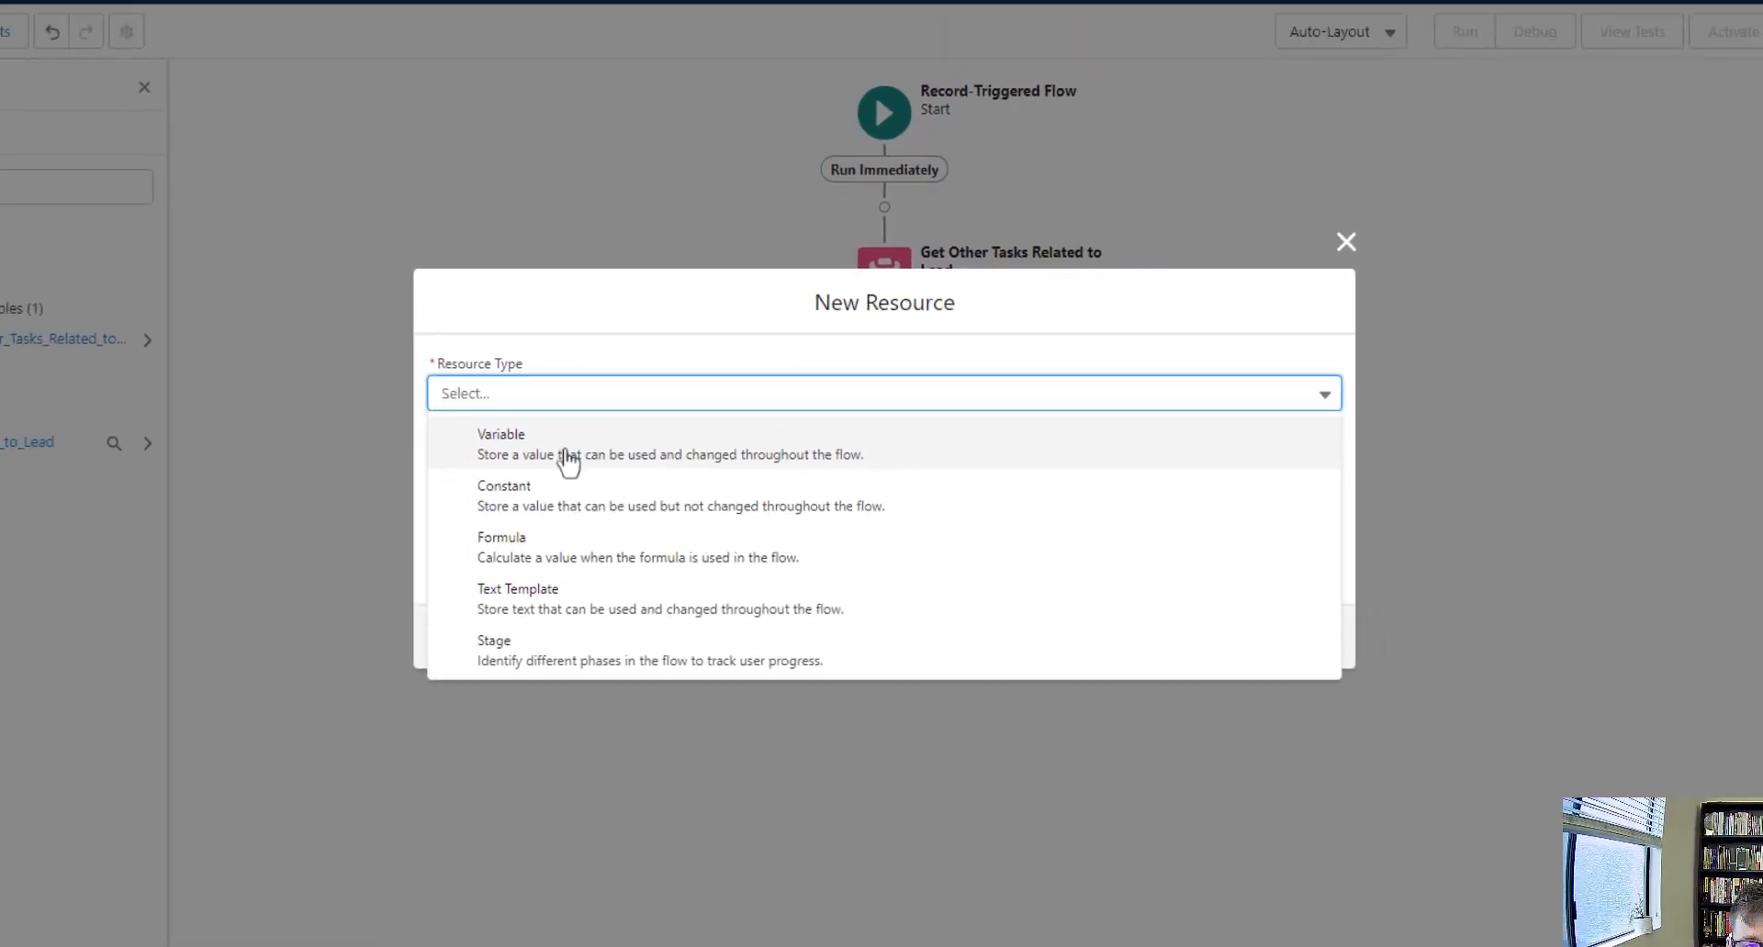
click(569, 459)
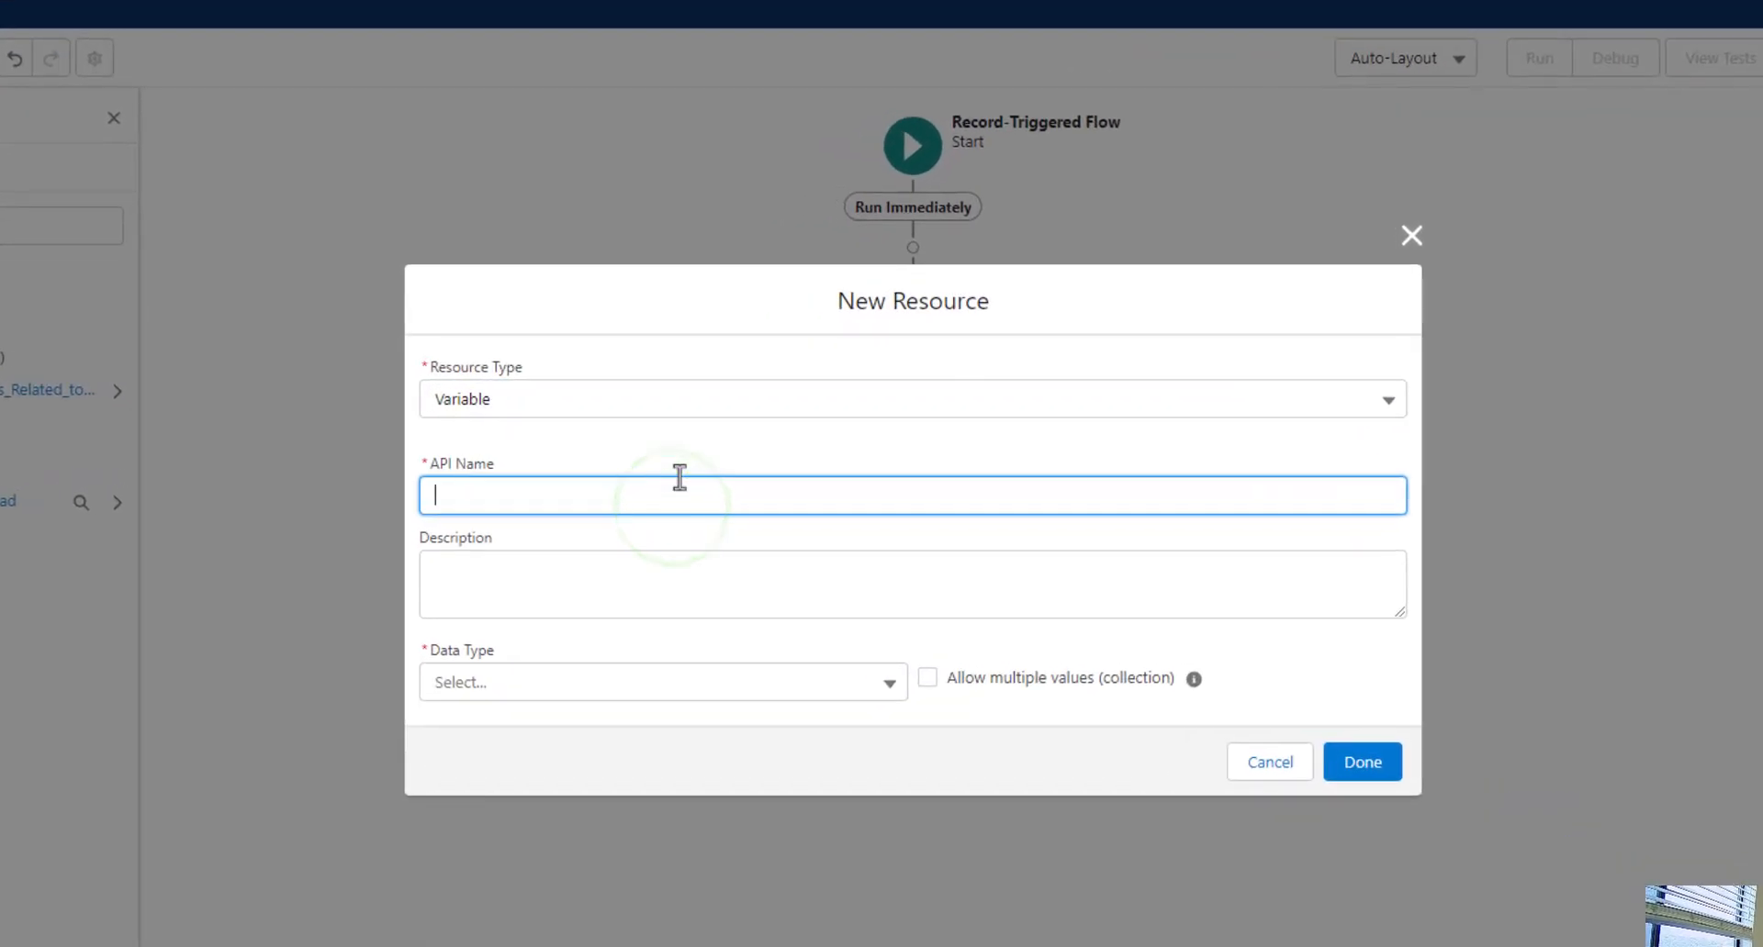
text(c)
click(663, 451)
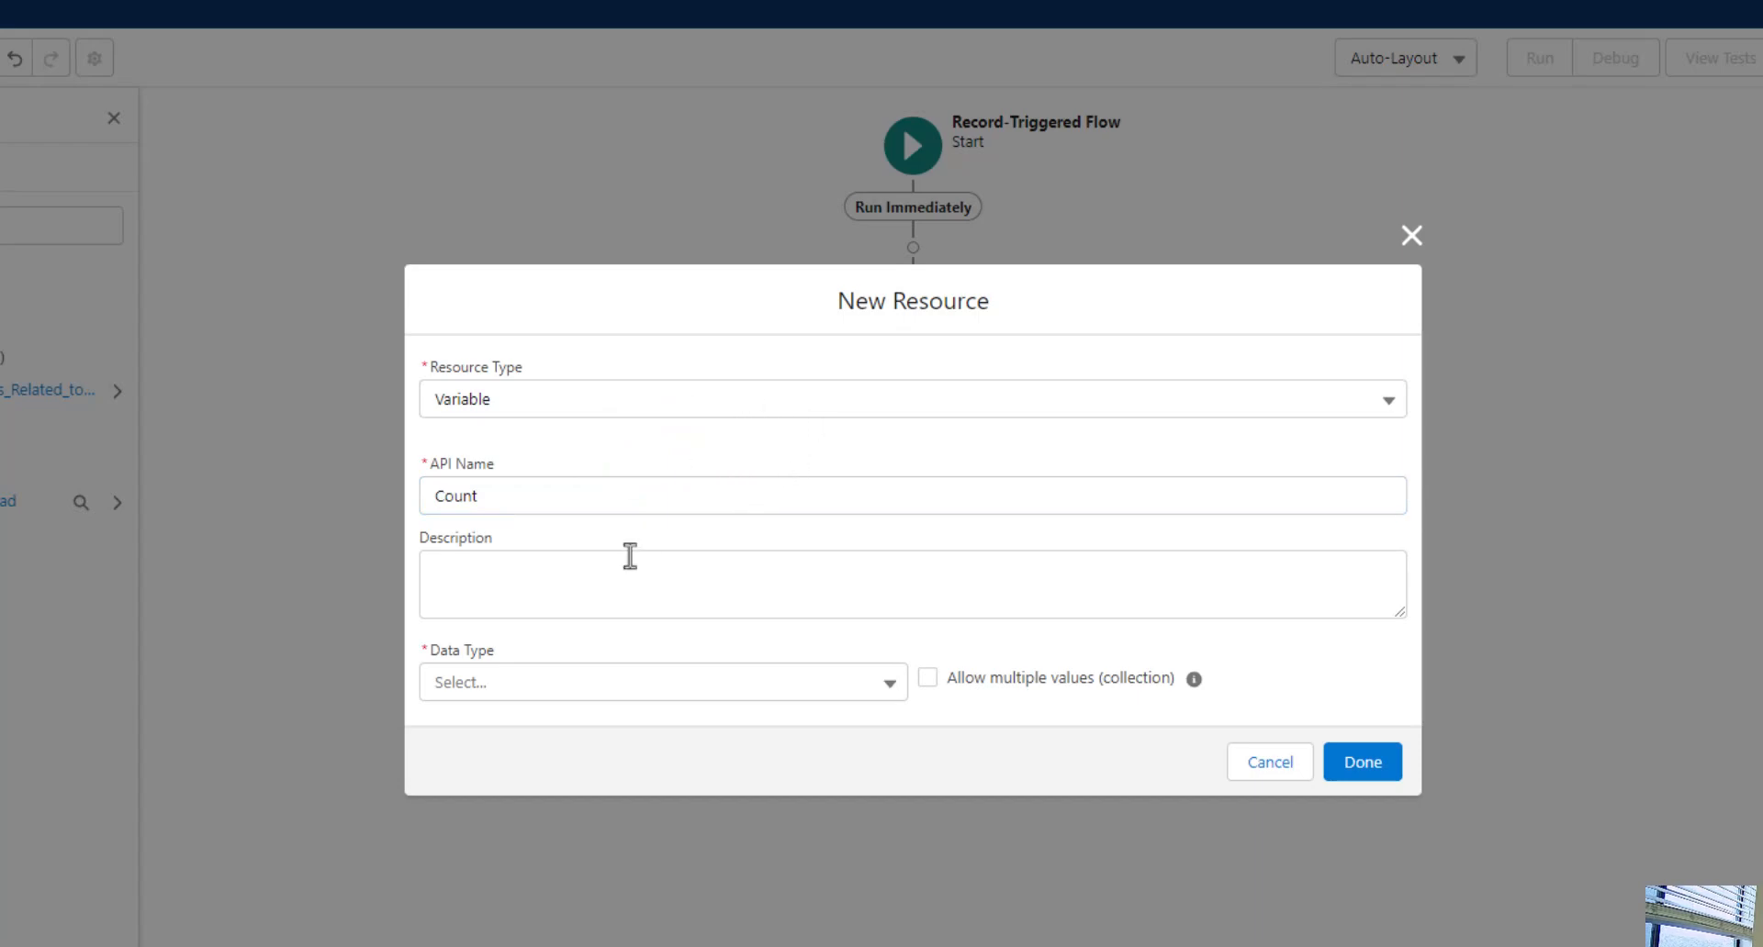
Set the Count variable's data type to Number with 0 decimal places.
click(524, 685)
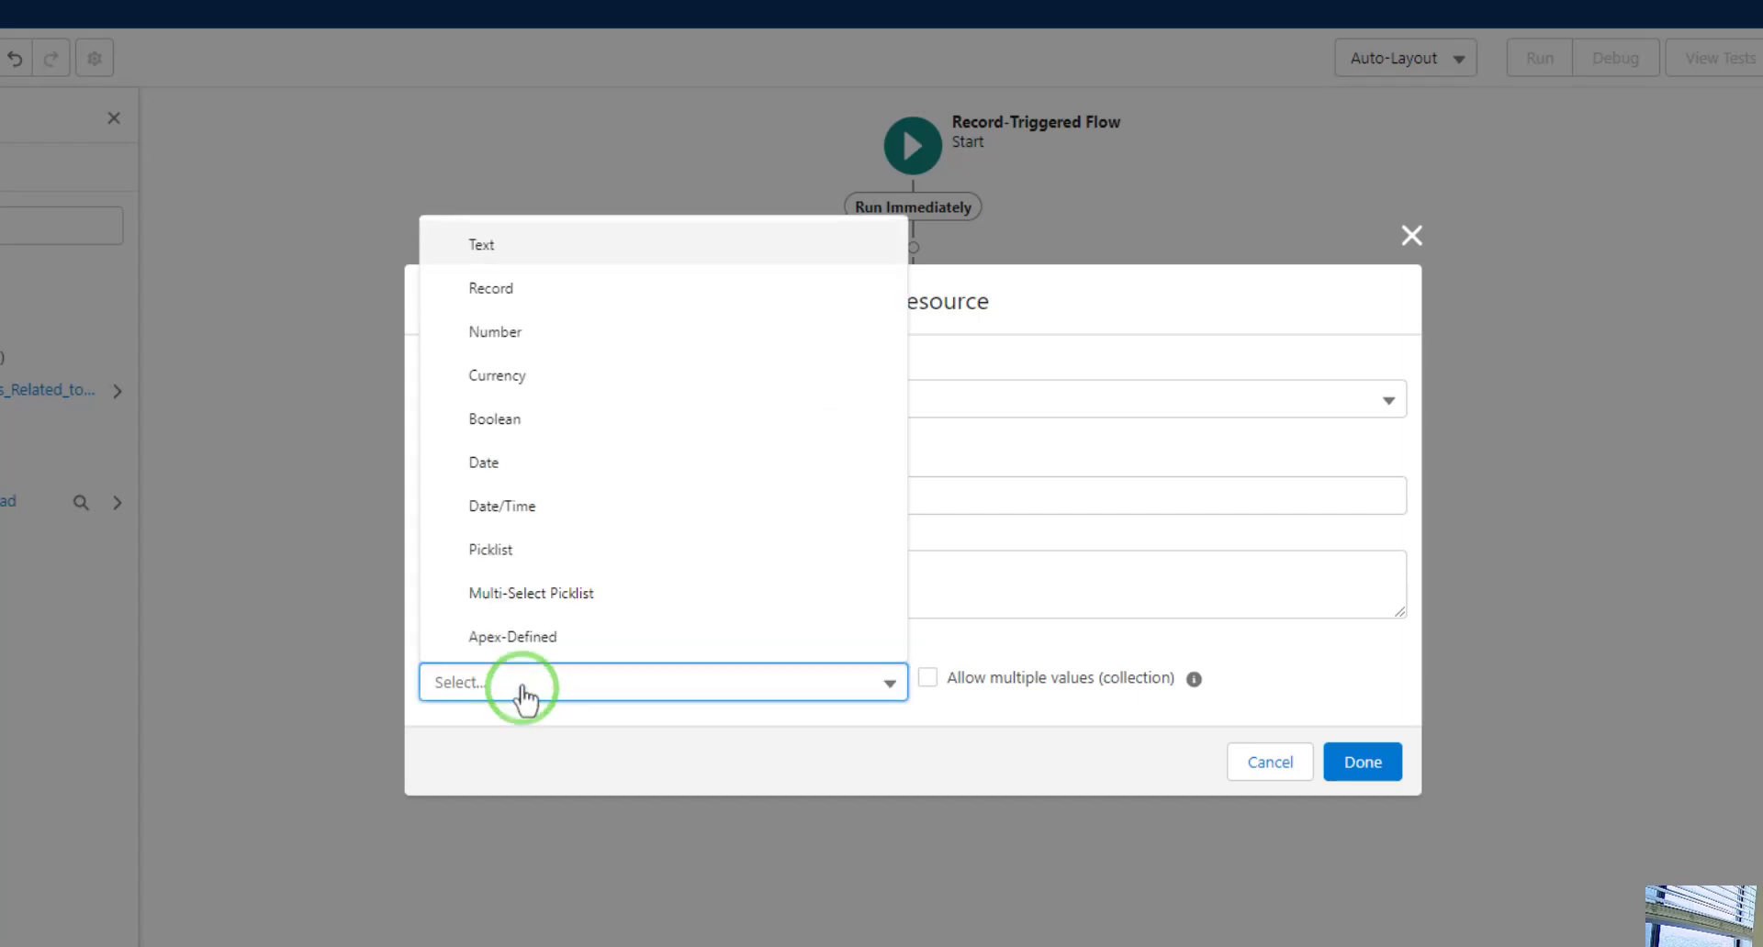
click(550, 335)
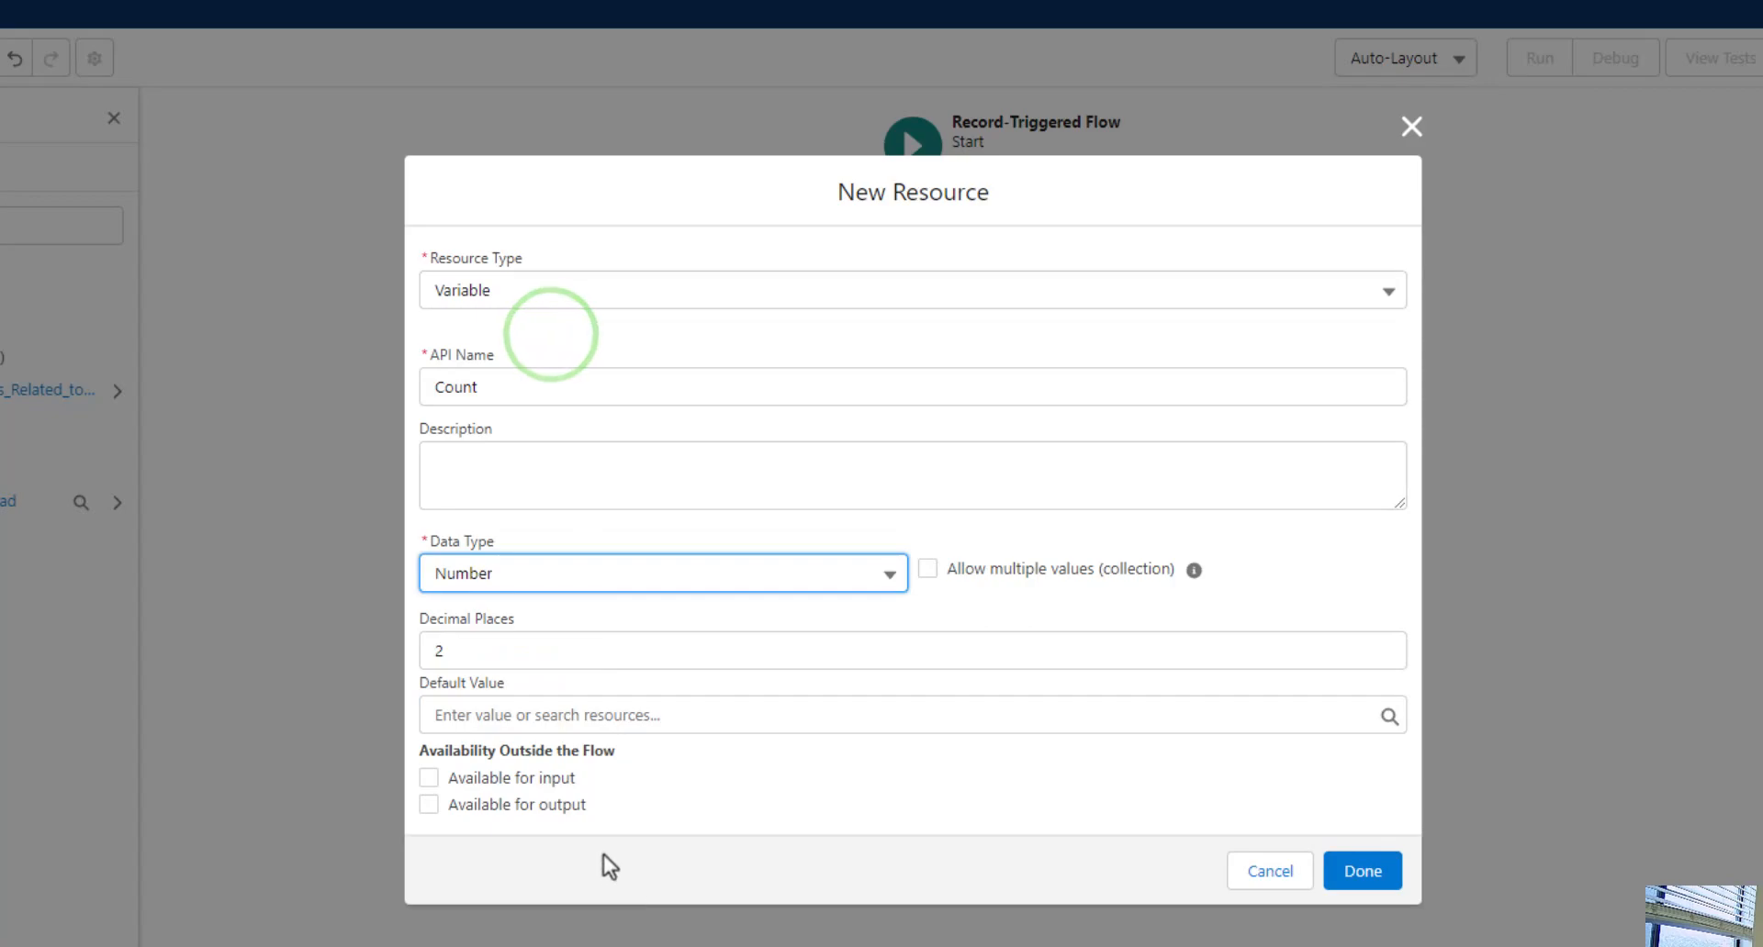
click(492, 654)
key(BackSpace)
text(2)
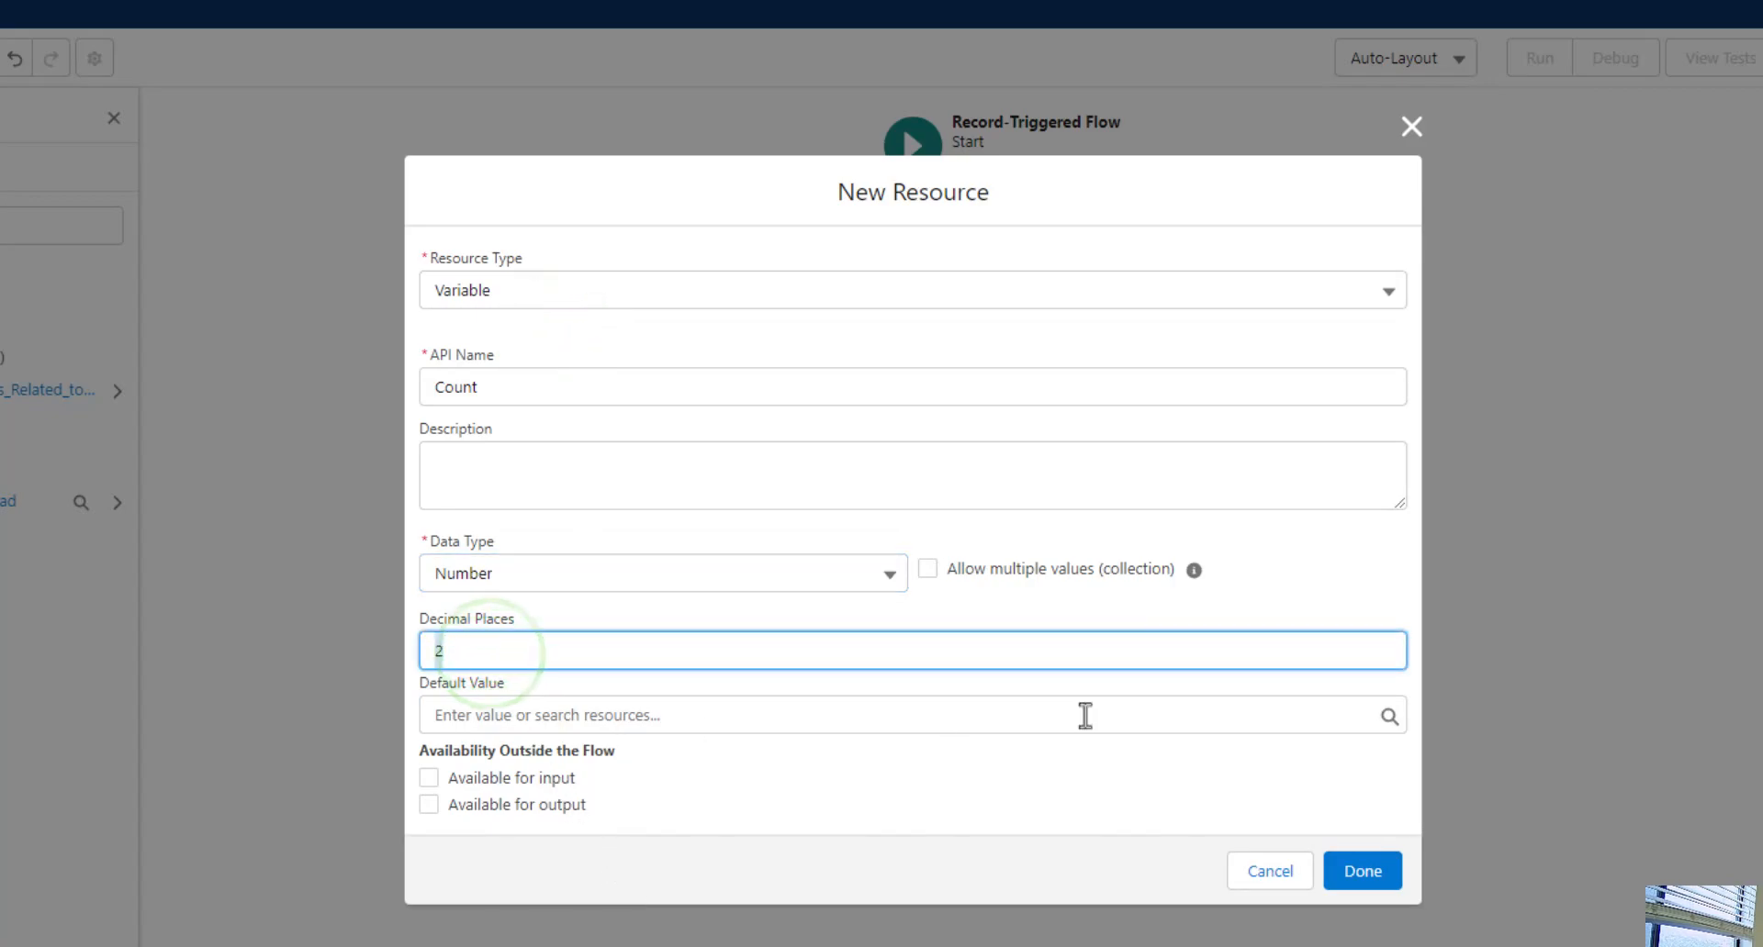
key(BackSpace)
text(0)
click(1336, 582)
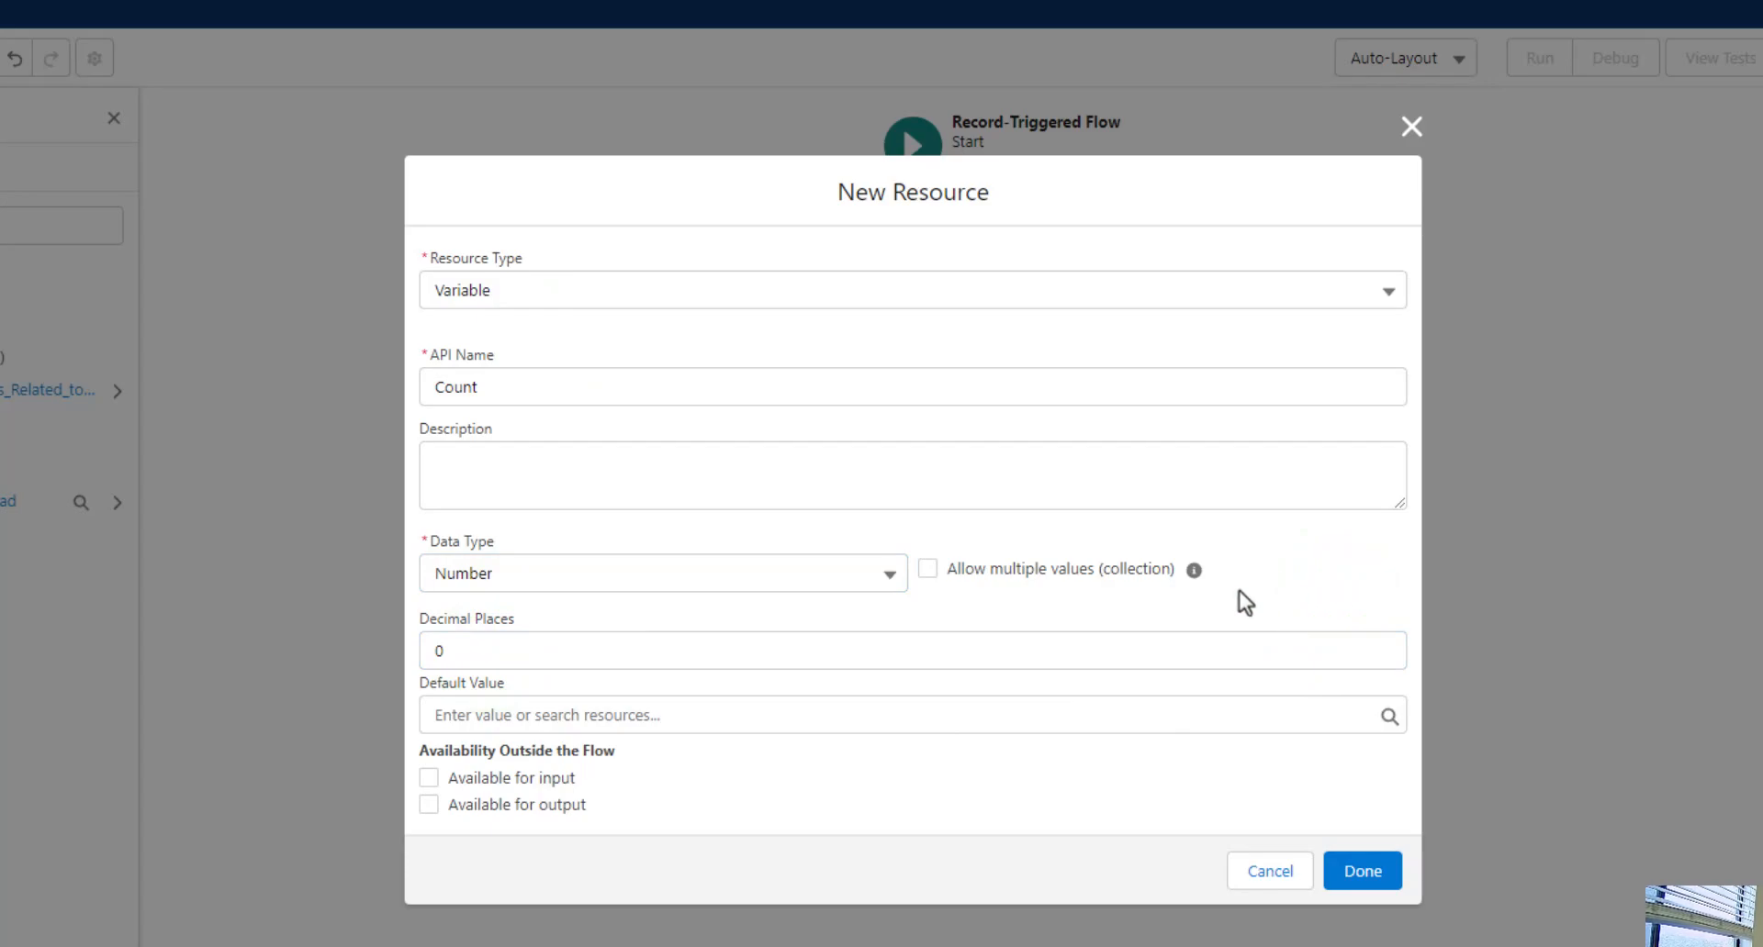
Give the Count variable a default value of 0 and finish creating it.
click(485, 712)
text(0)
click(945, 790)
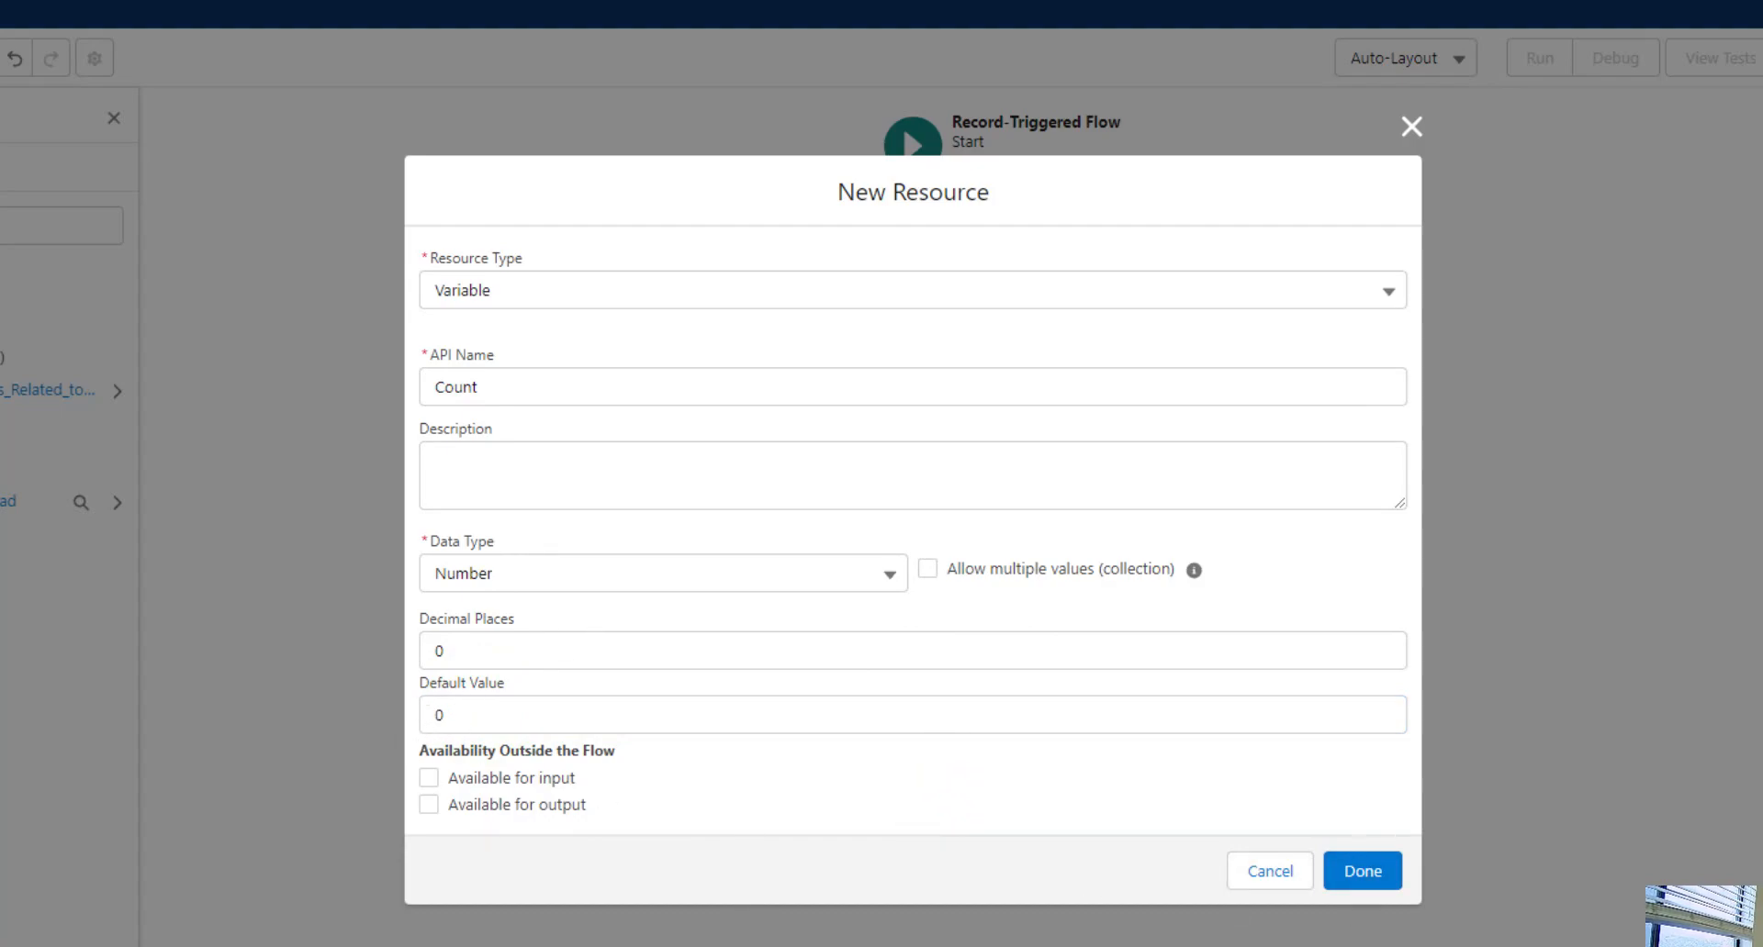
click(1363, 873)
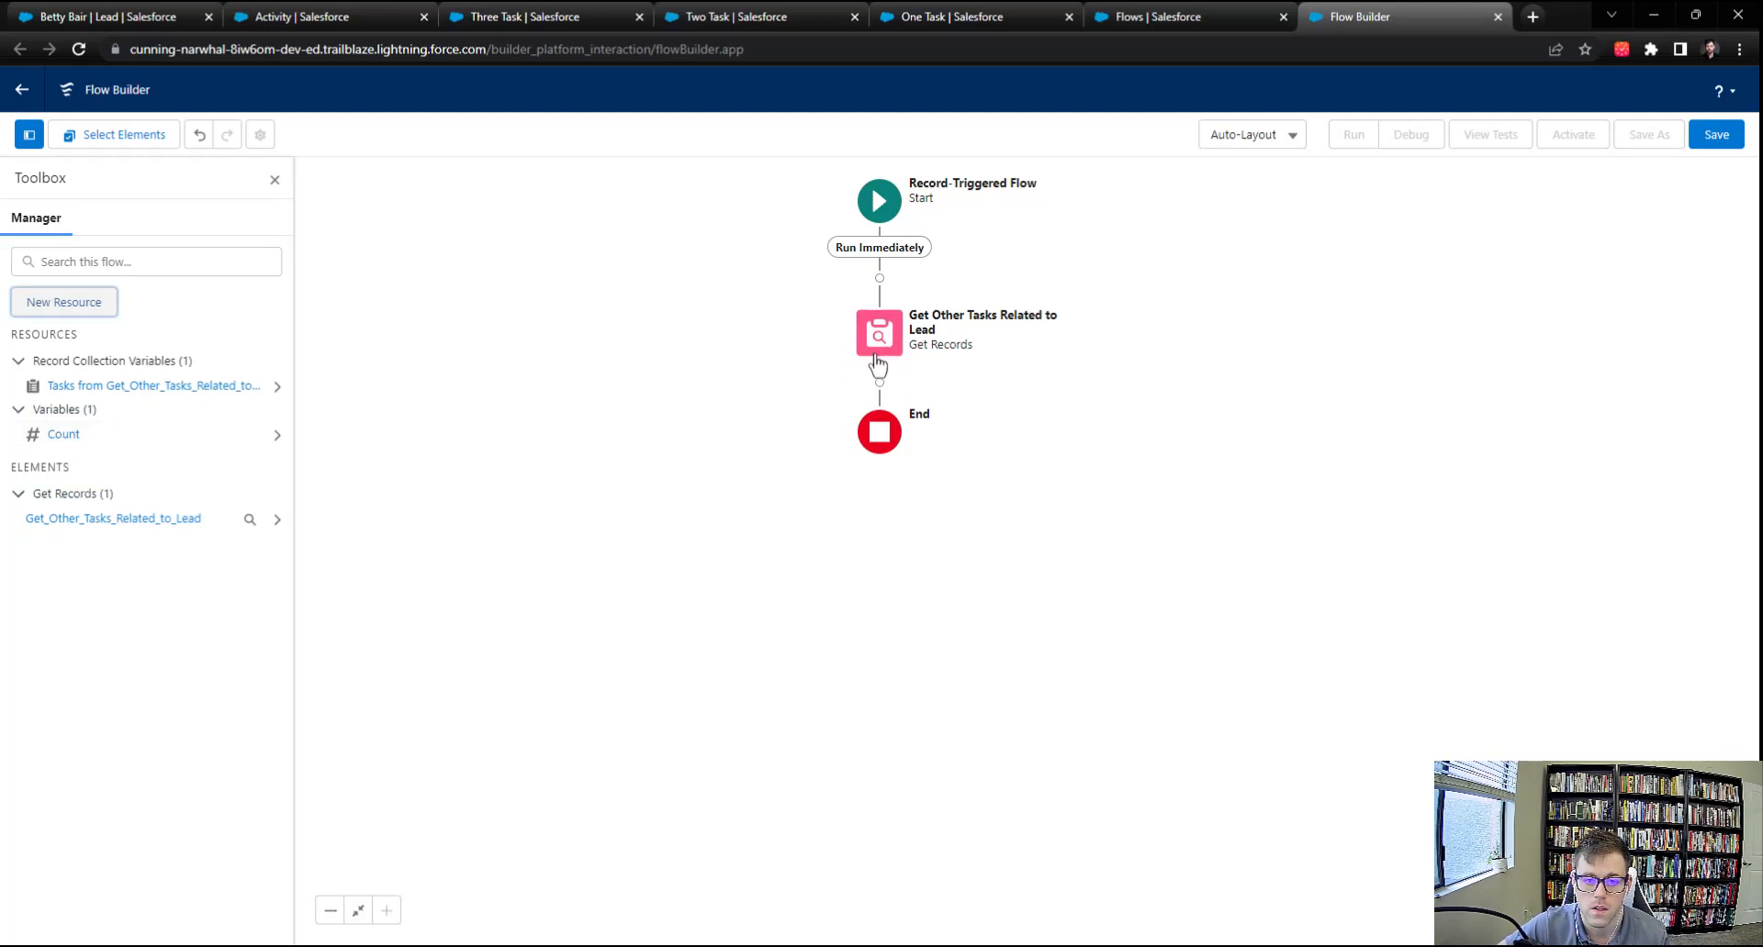
Add an Assignment element after Get Other Tasks Related to Lead, label it Set Count Variable and accept its generated API name.
click(880, 382)
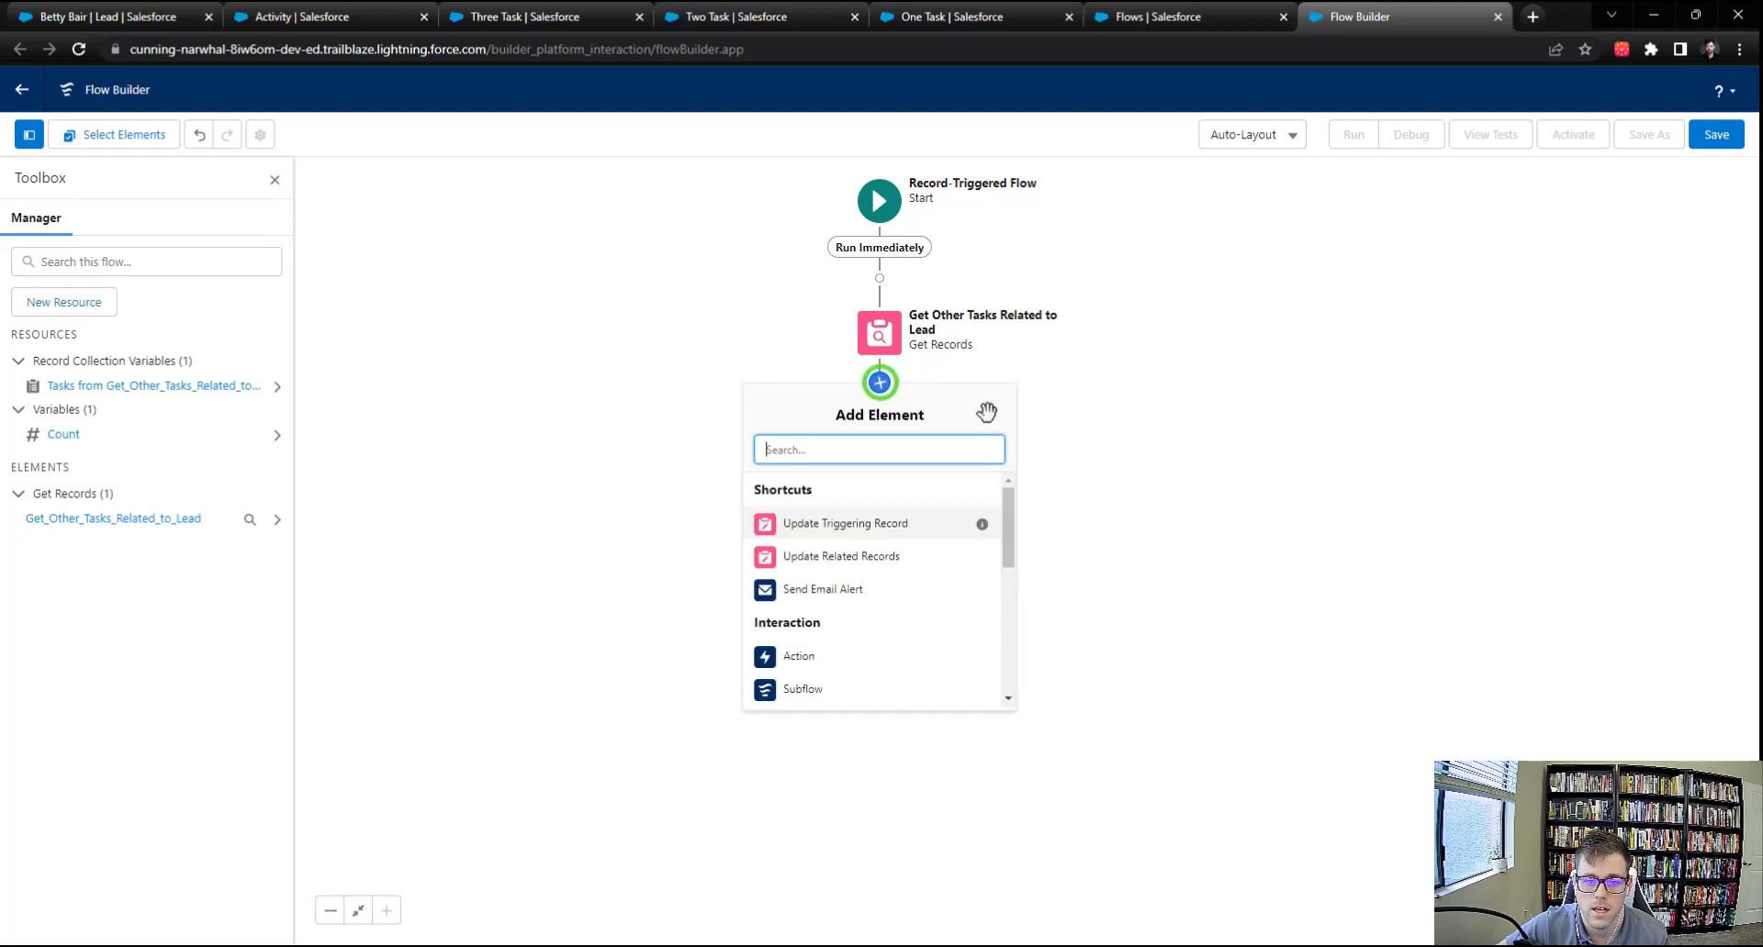
scroll(852, 571, down, 1)
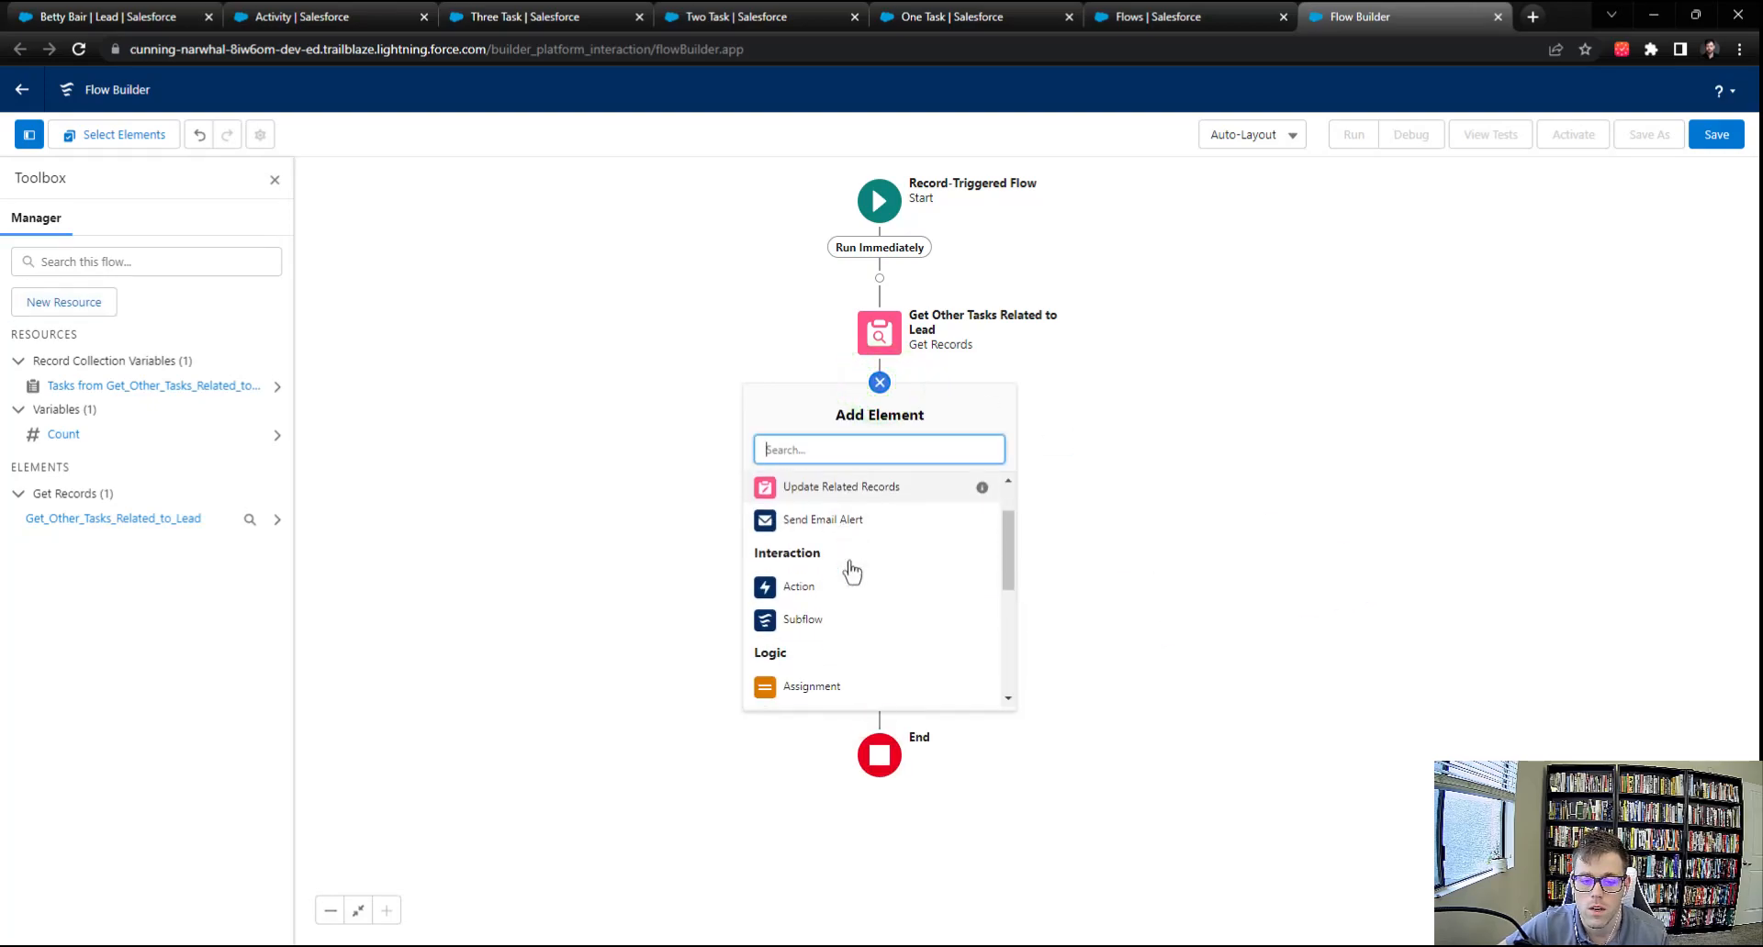
scroll(852, 571, down, 3)
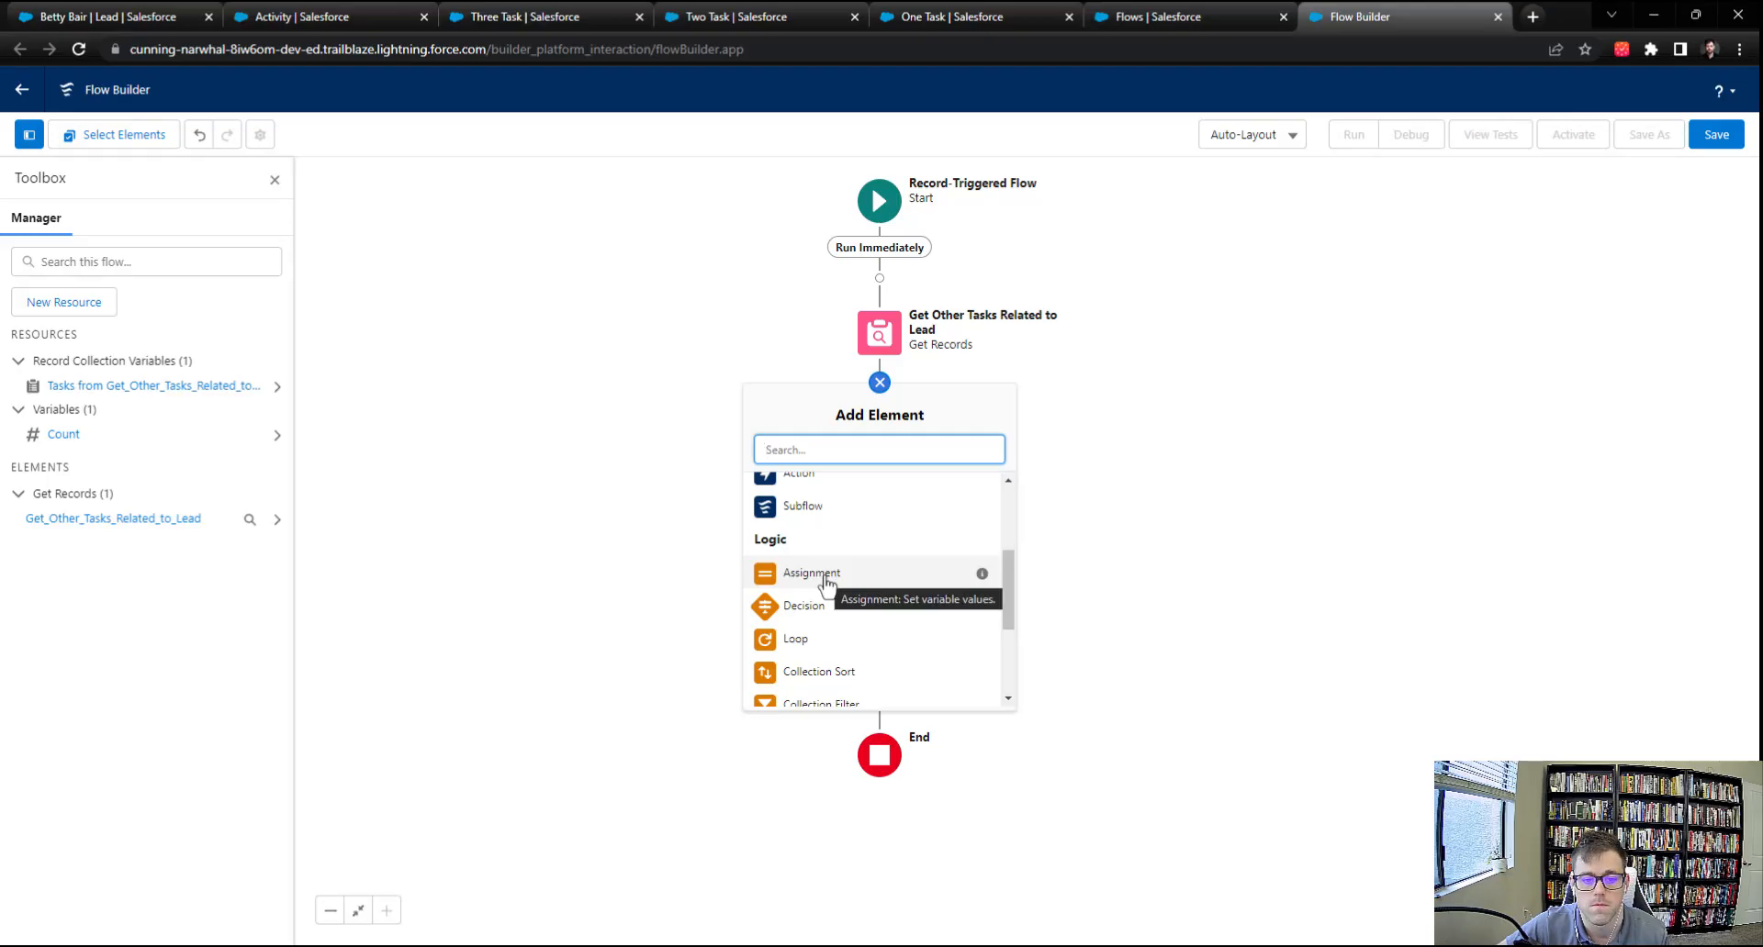
click(825, 575)
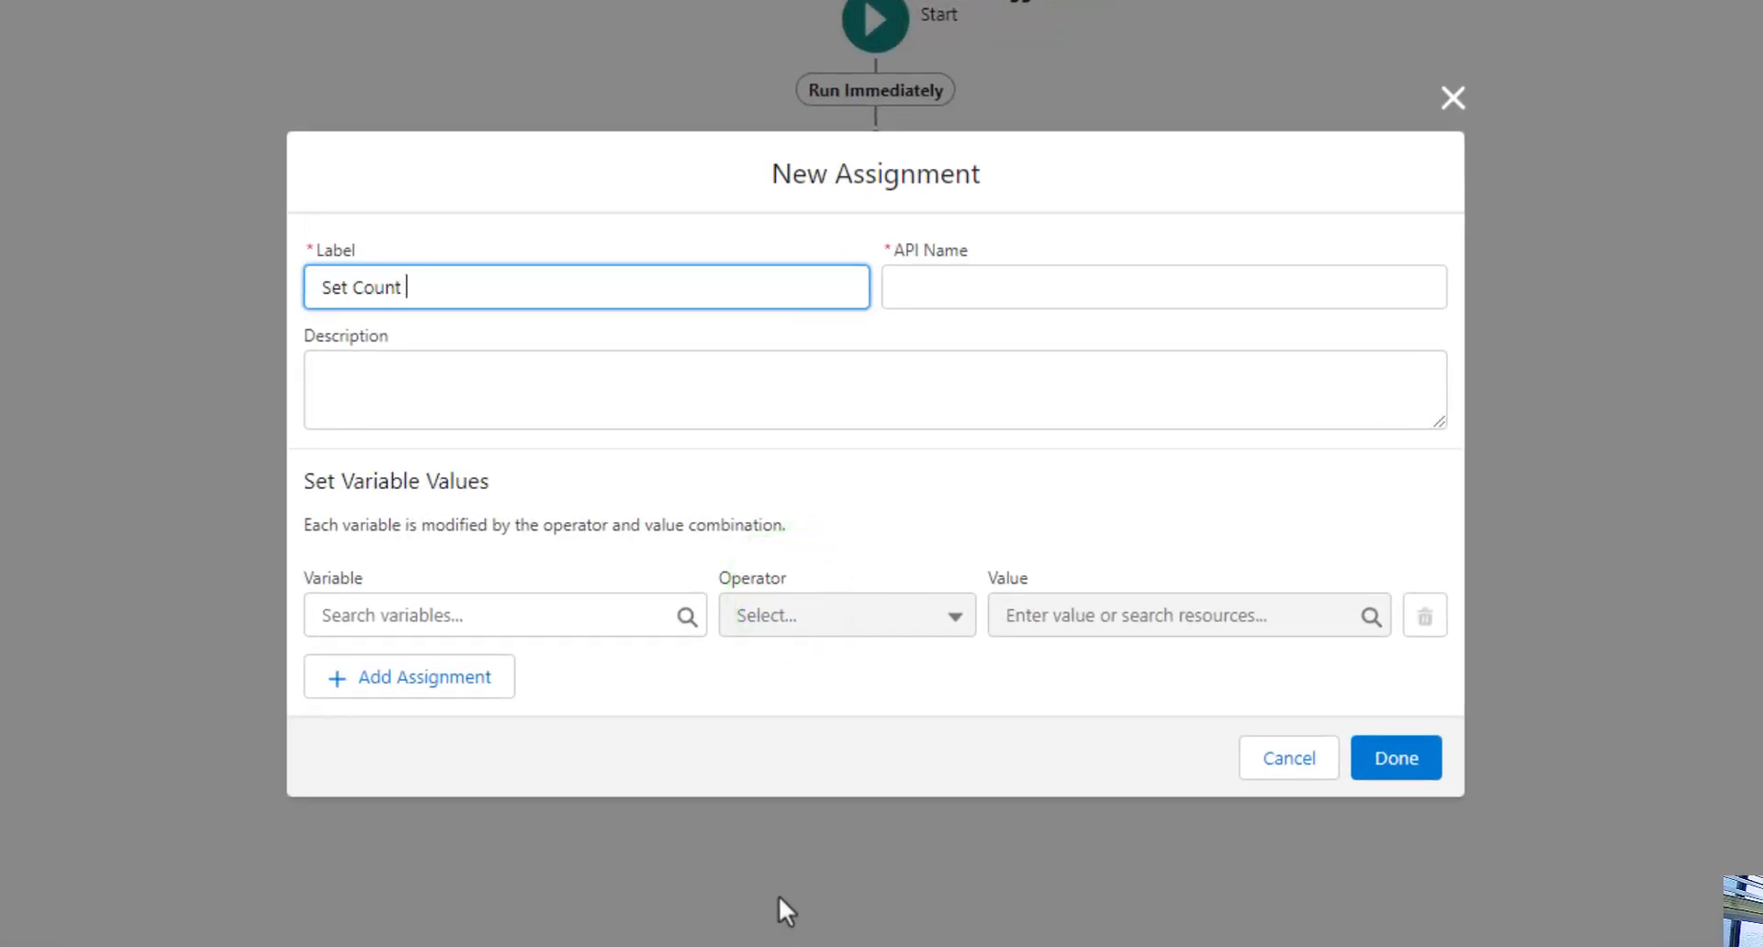
text(Set Count Variable)
key(Tab)
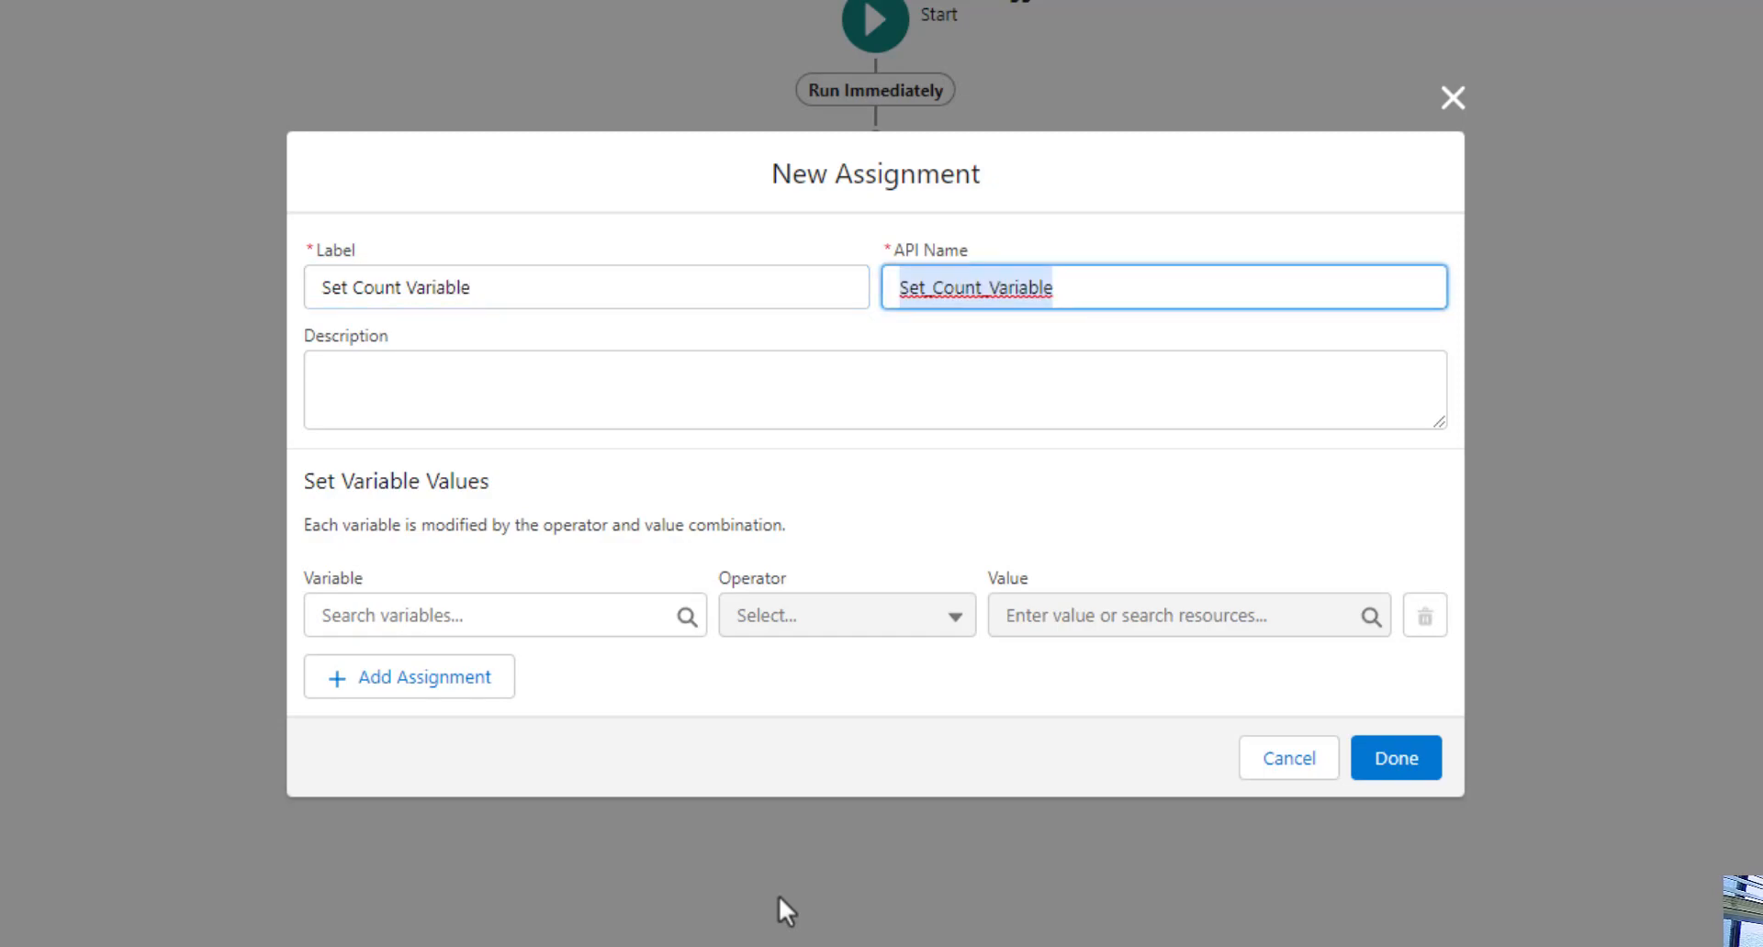
click(628, 696)
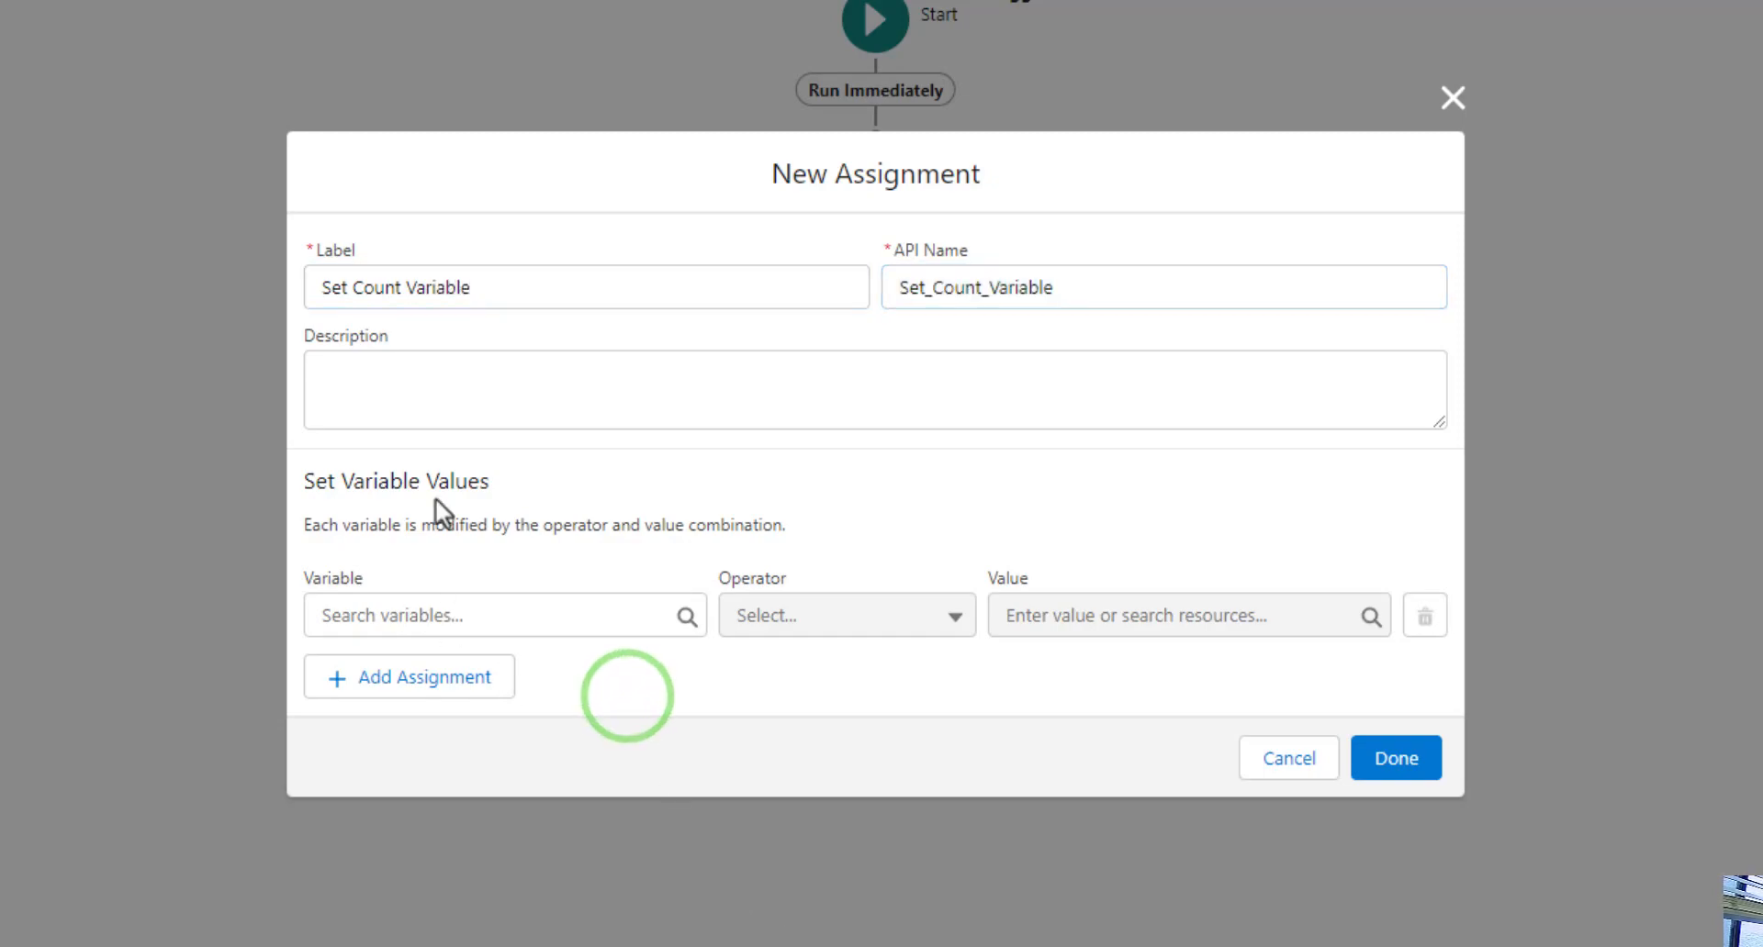
Choose Count as the variable being assigned and set its operator to Equals Count.
click(459, 610)
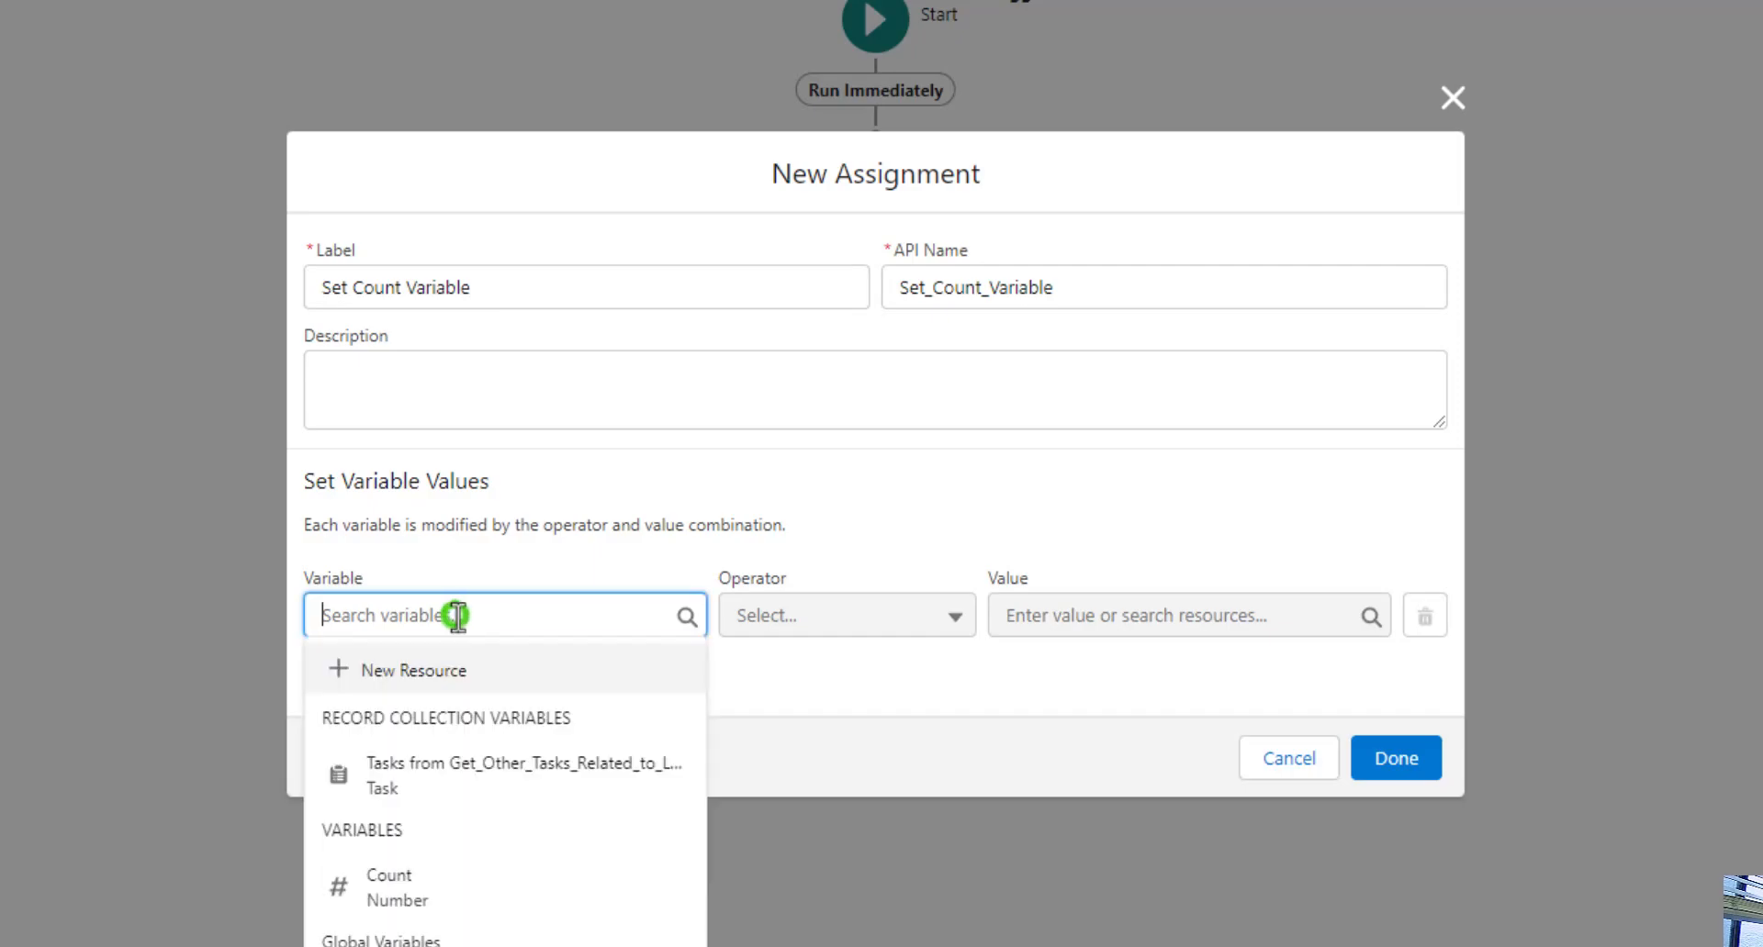
click(440, 890)
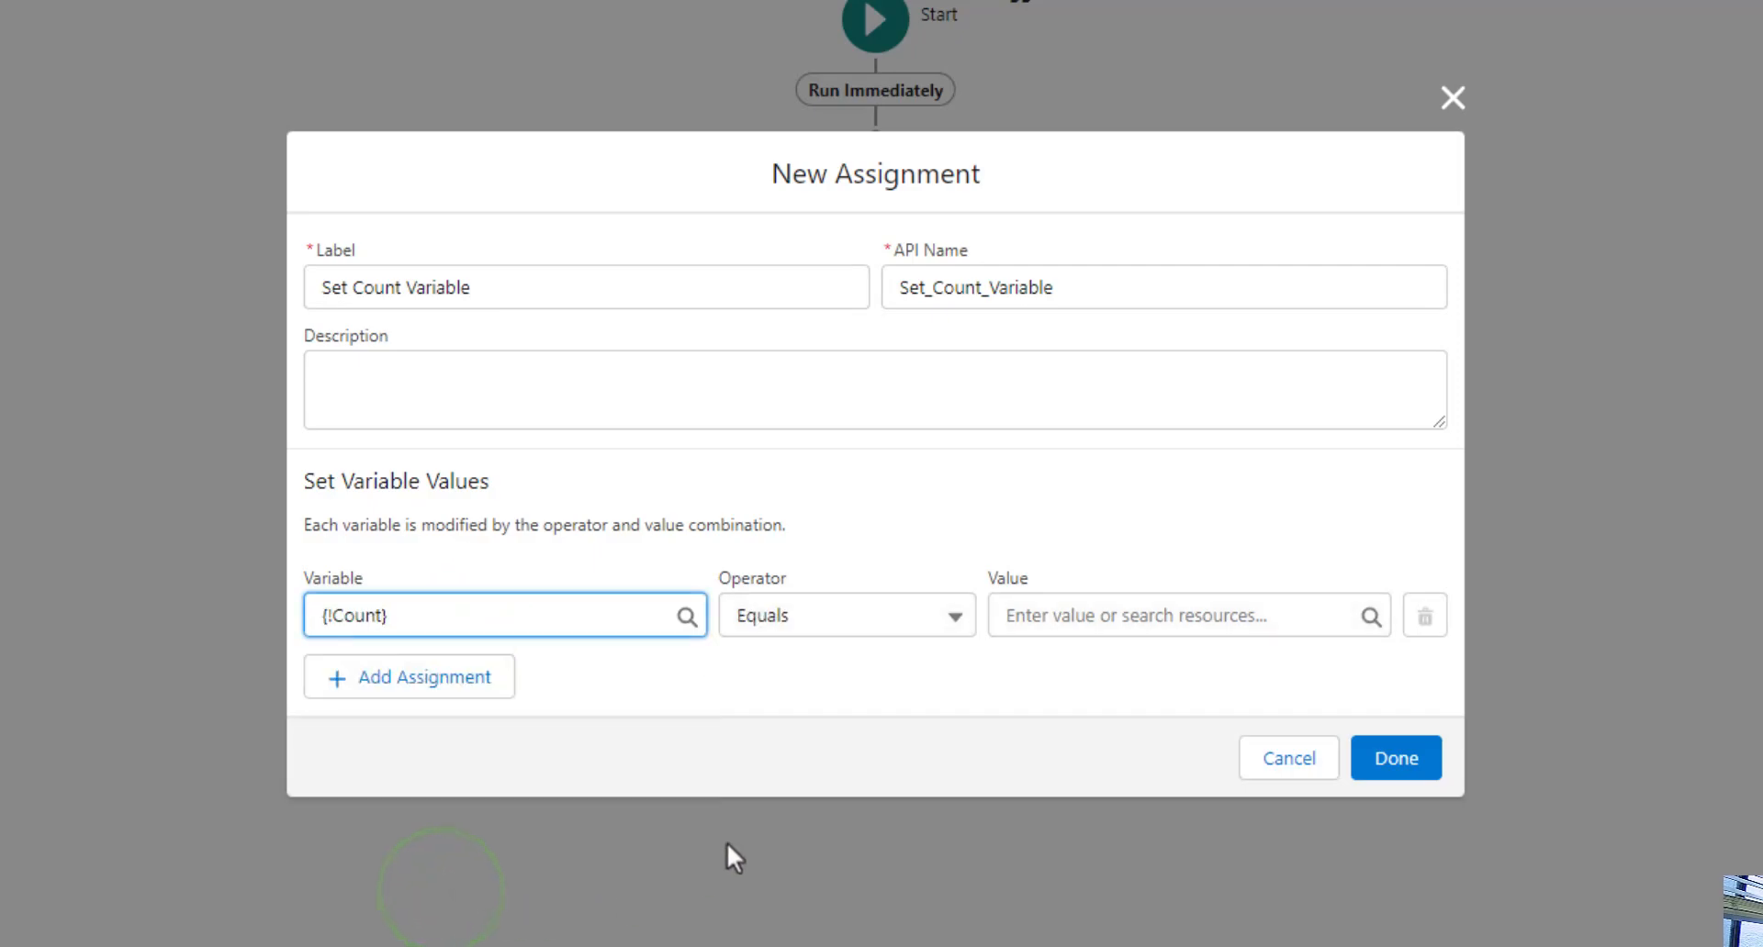
click(897, 617)
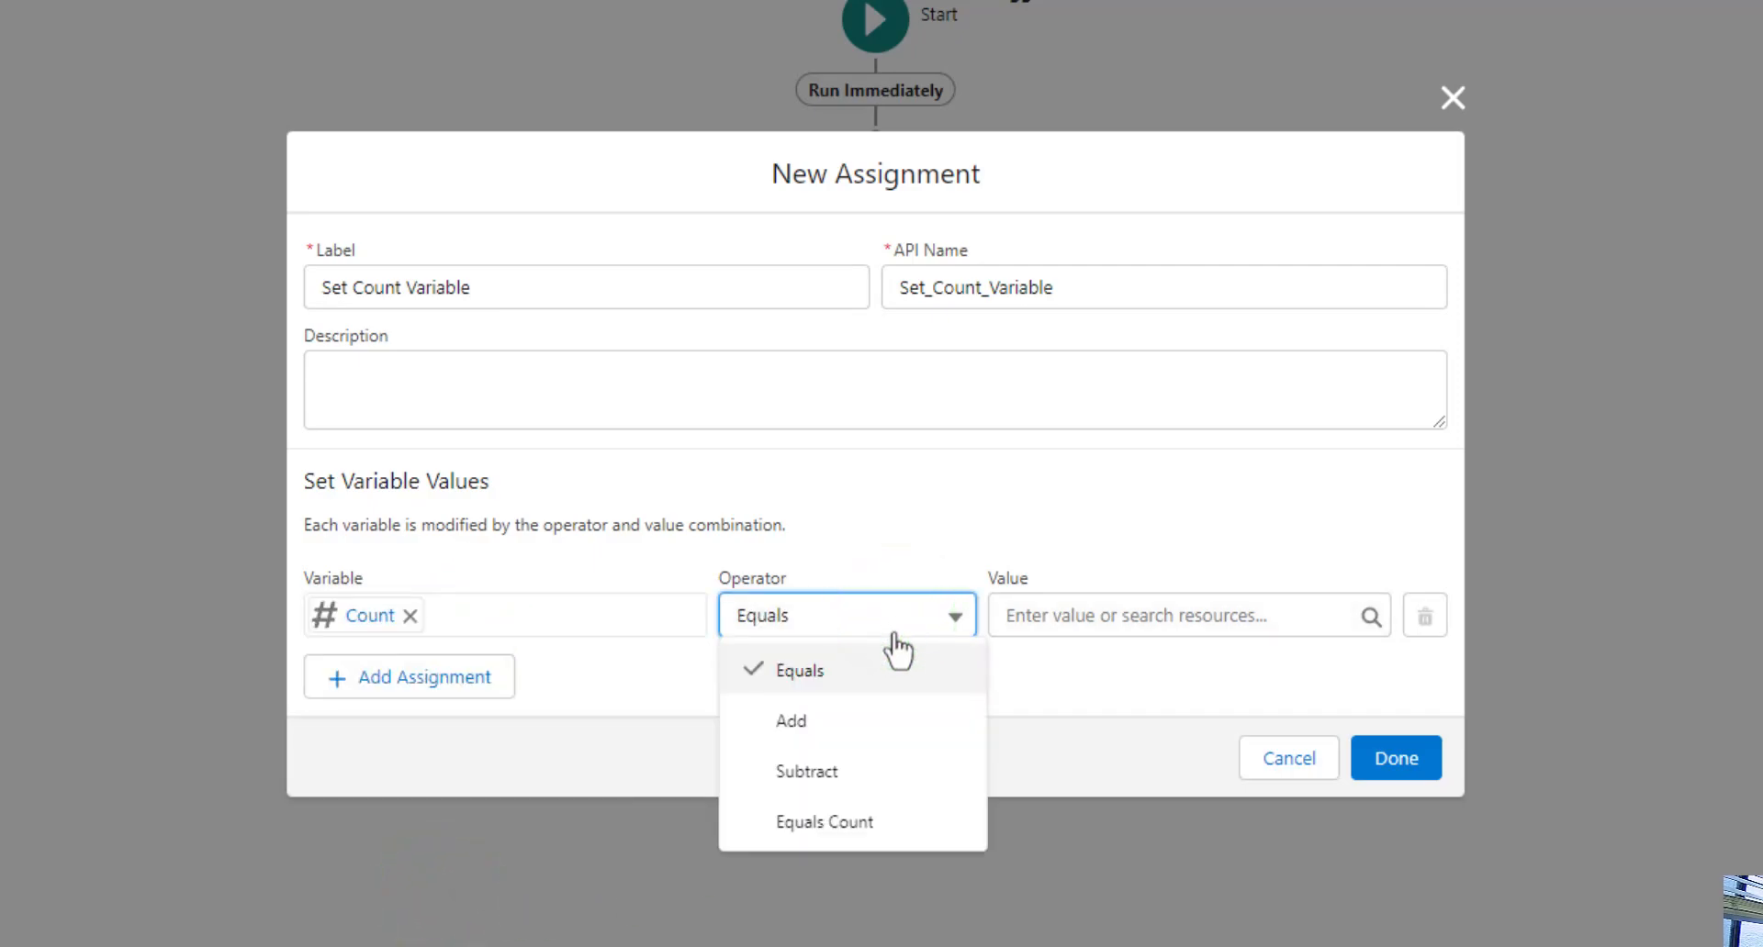
click(833, 829)
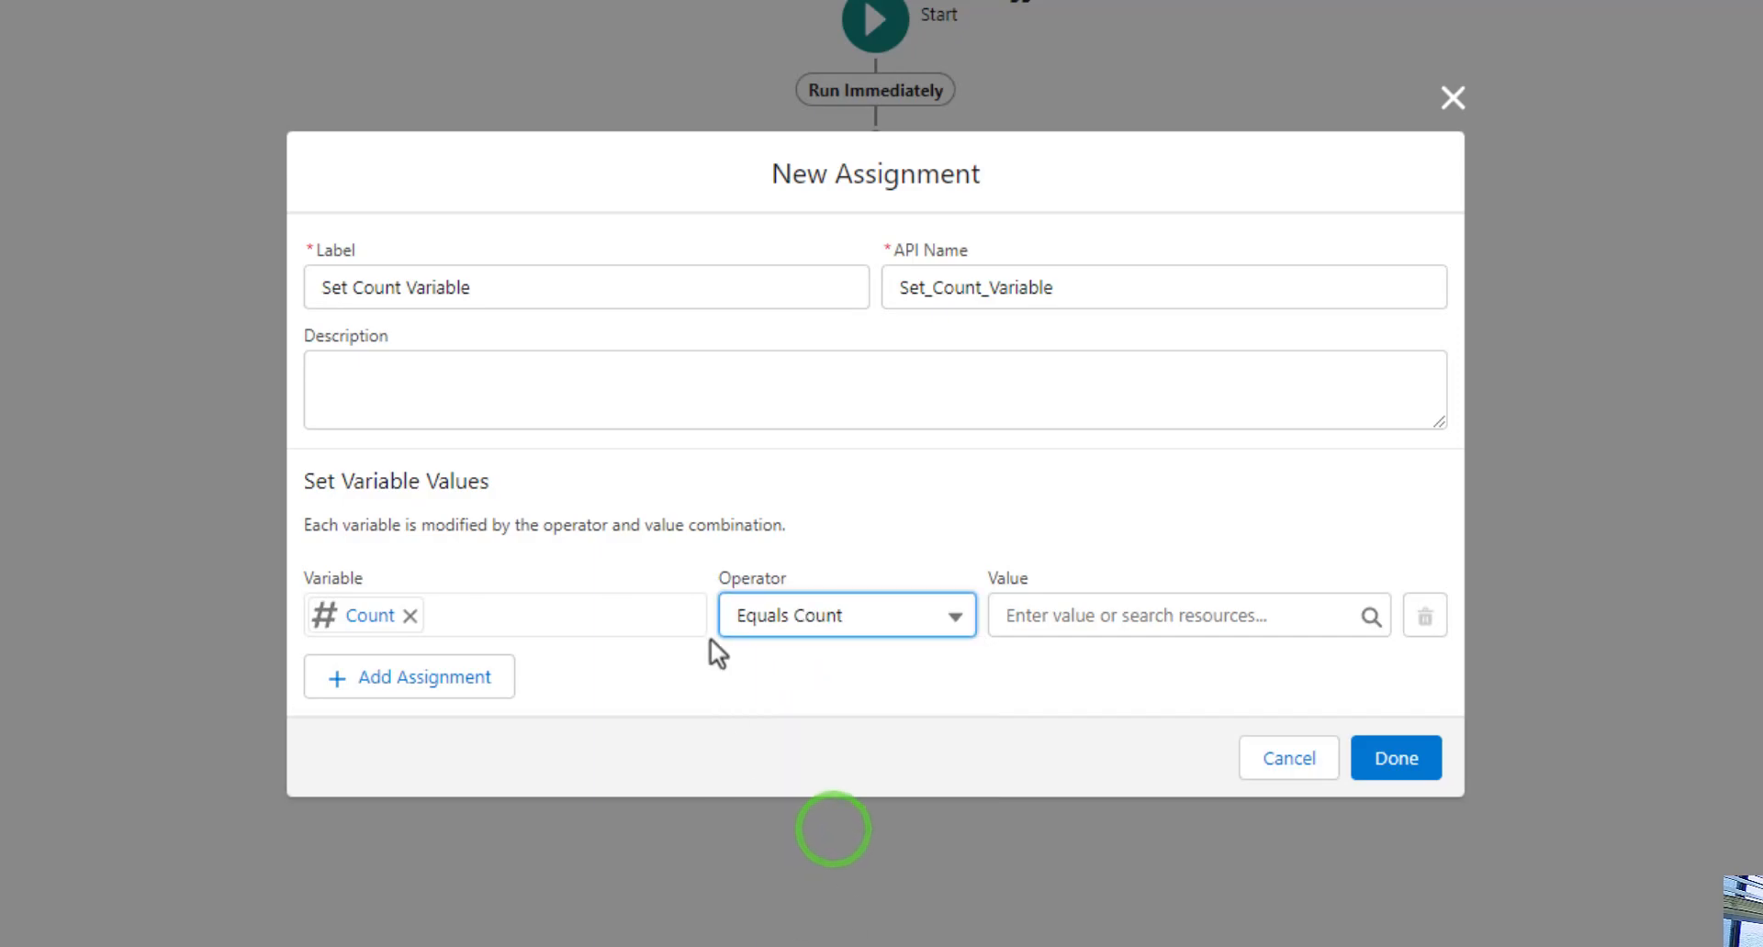
click(677, 713)
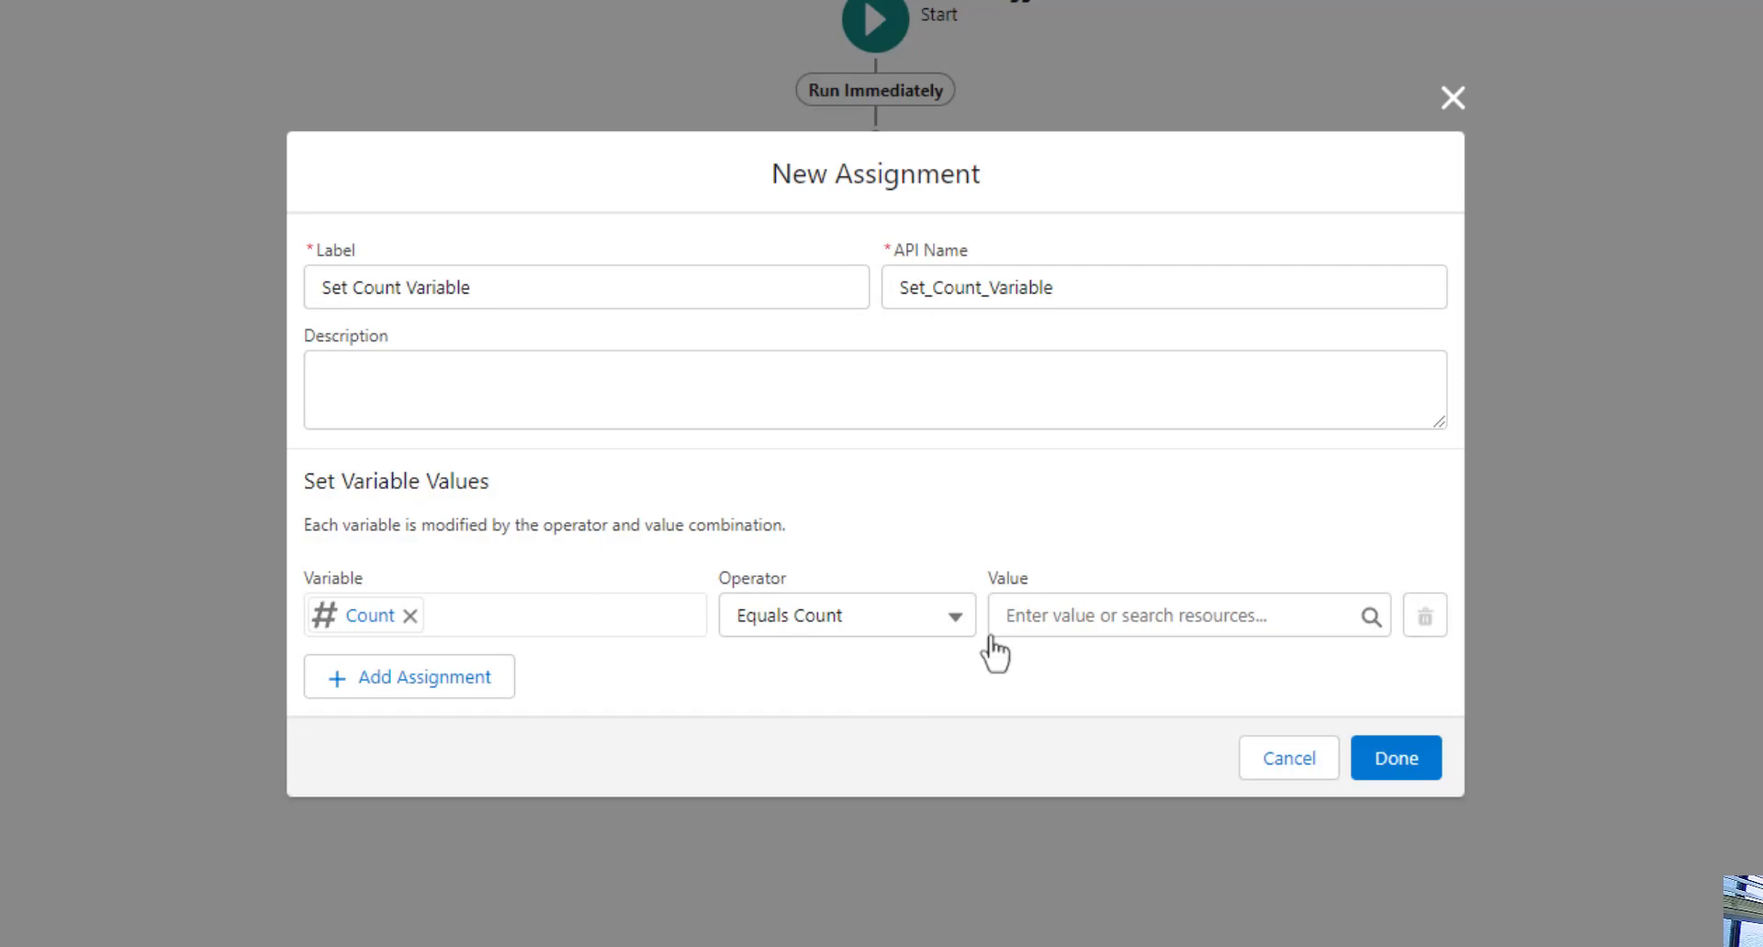
Use the task collection from Get_Other_Tasks_Related_to_Lead as the assignment's value and finish the element.
click(1084, 617)
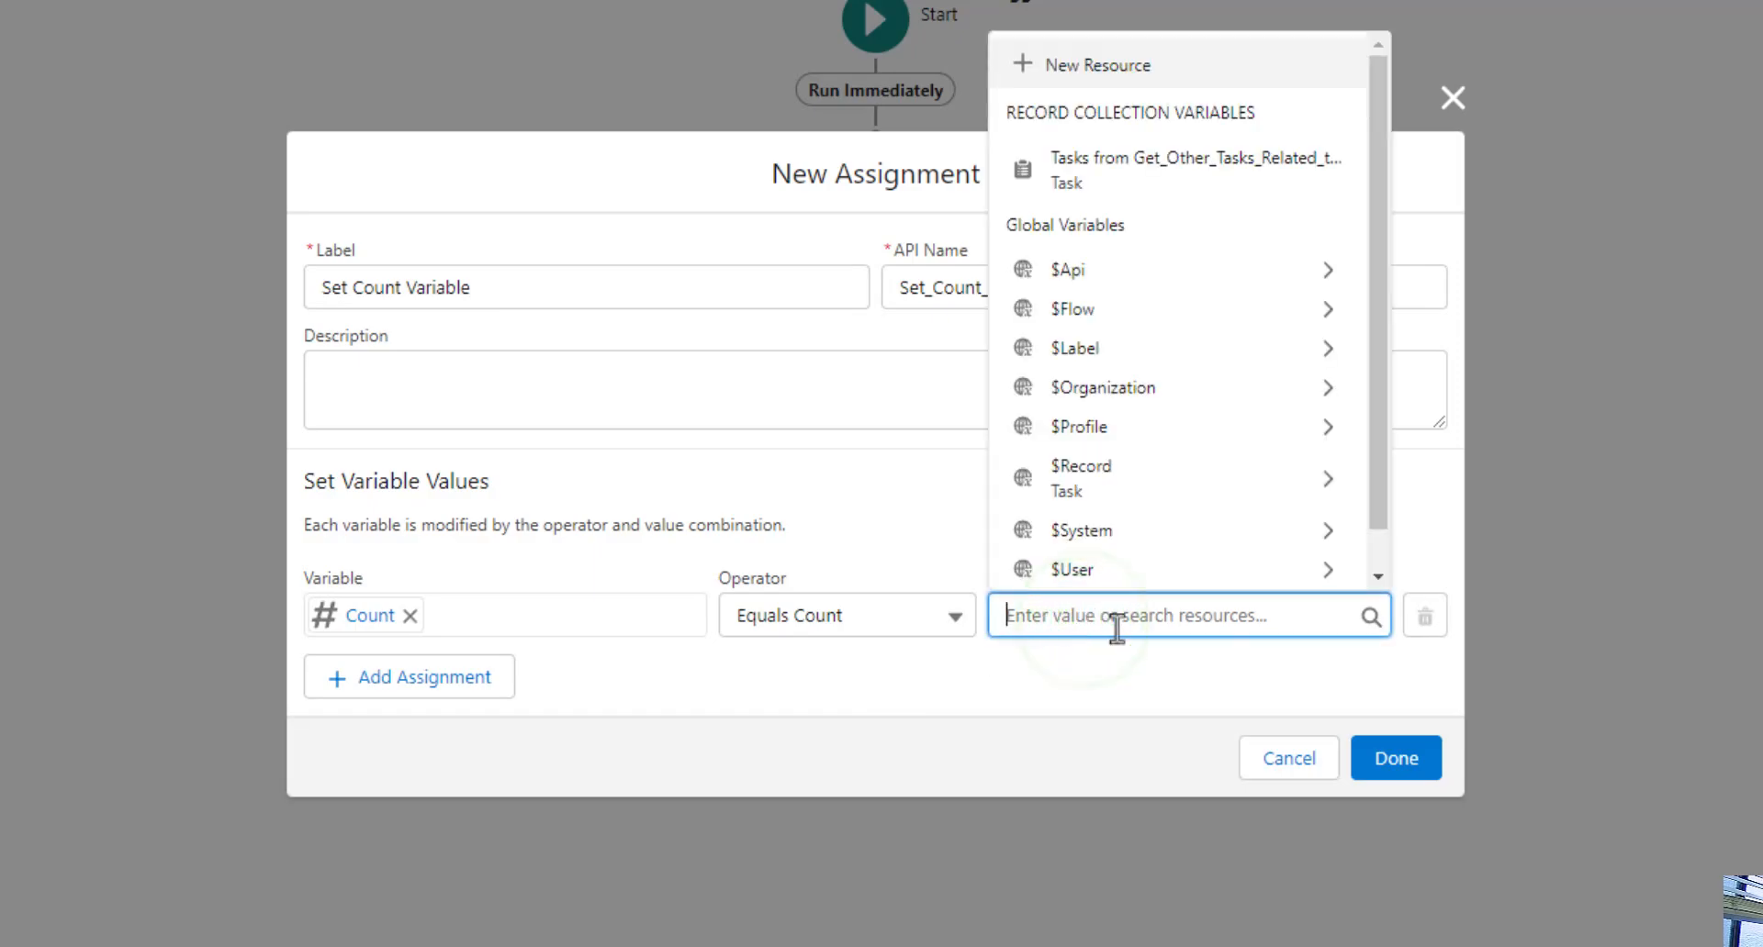
click(1256, 195)
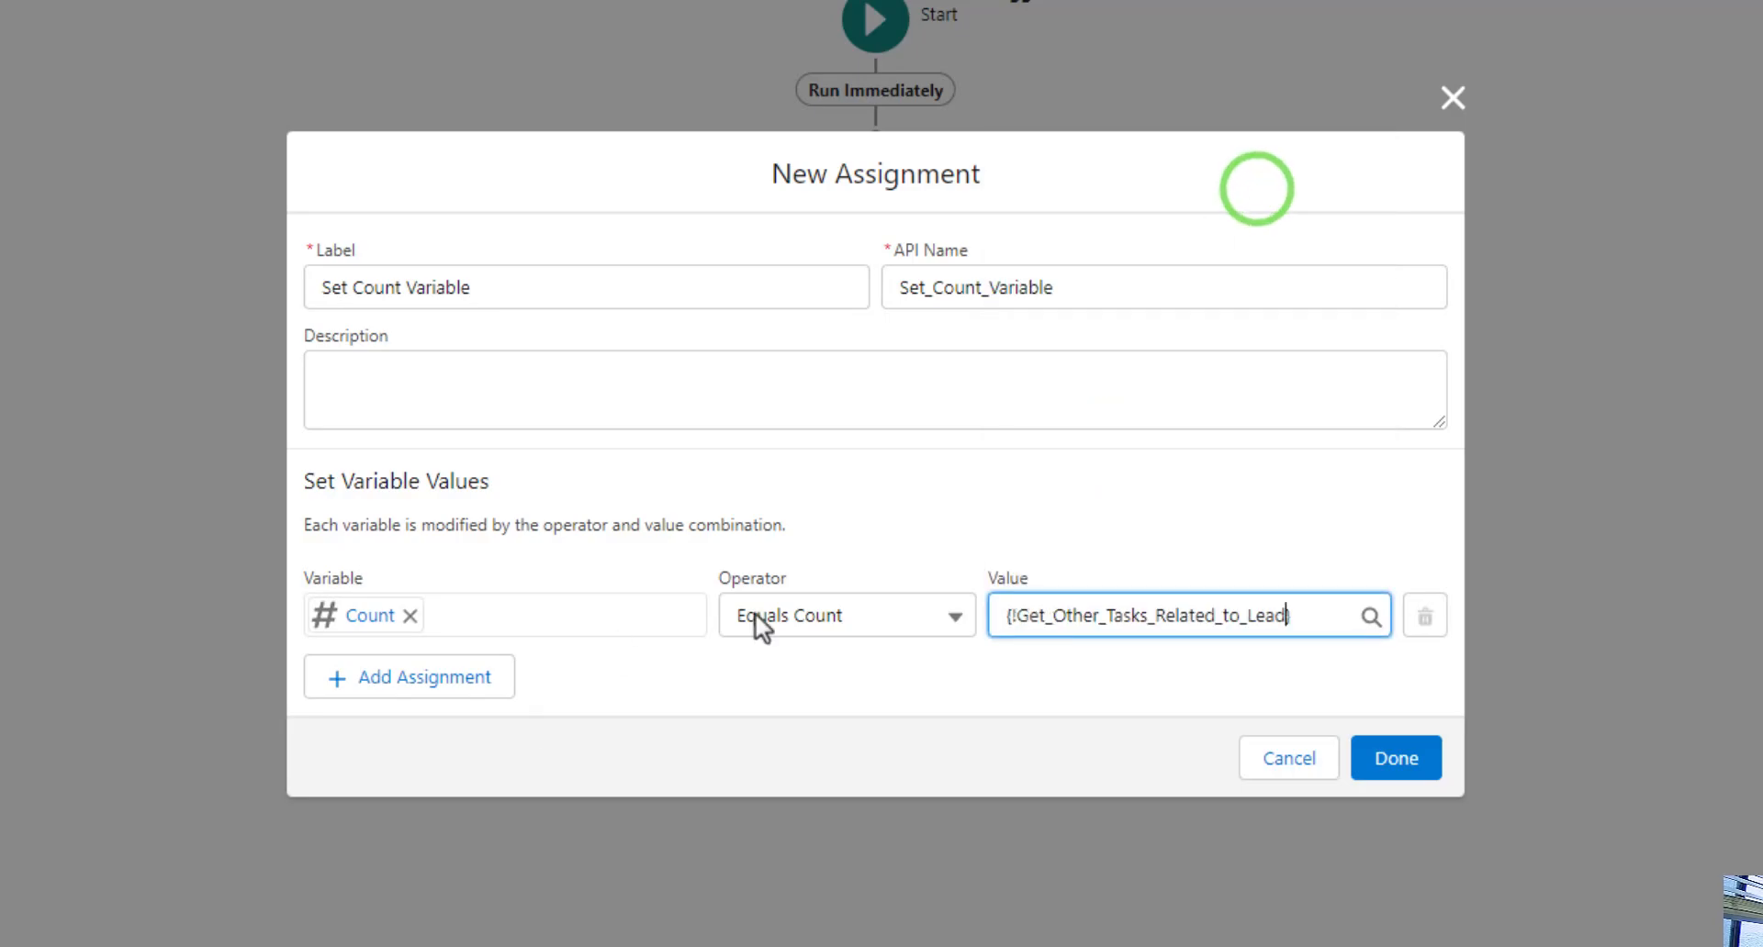
click(928, 435)
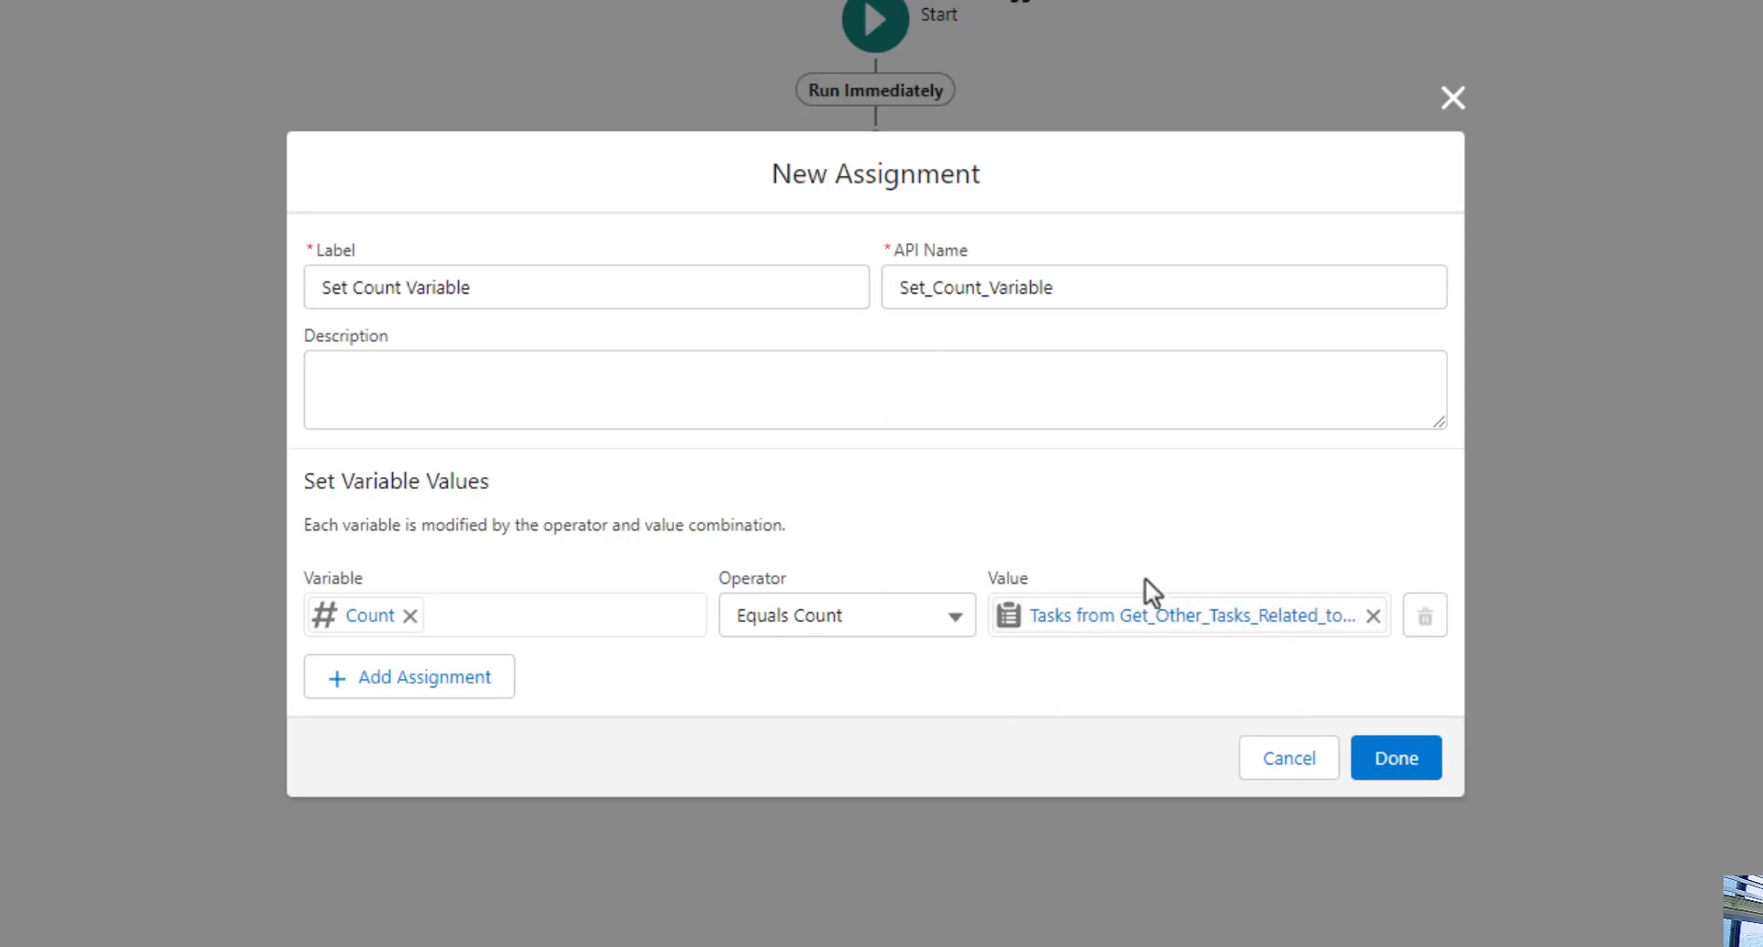
click(1384, 776)
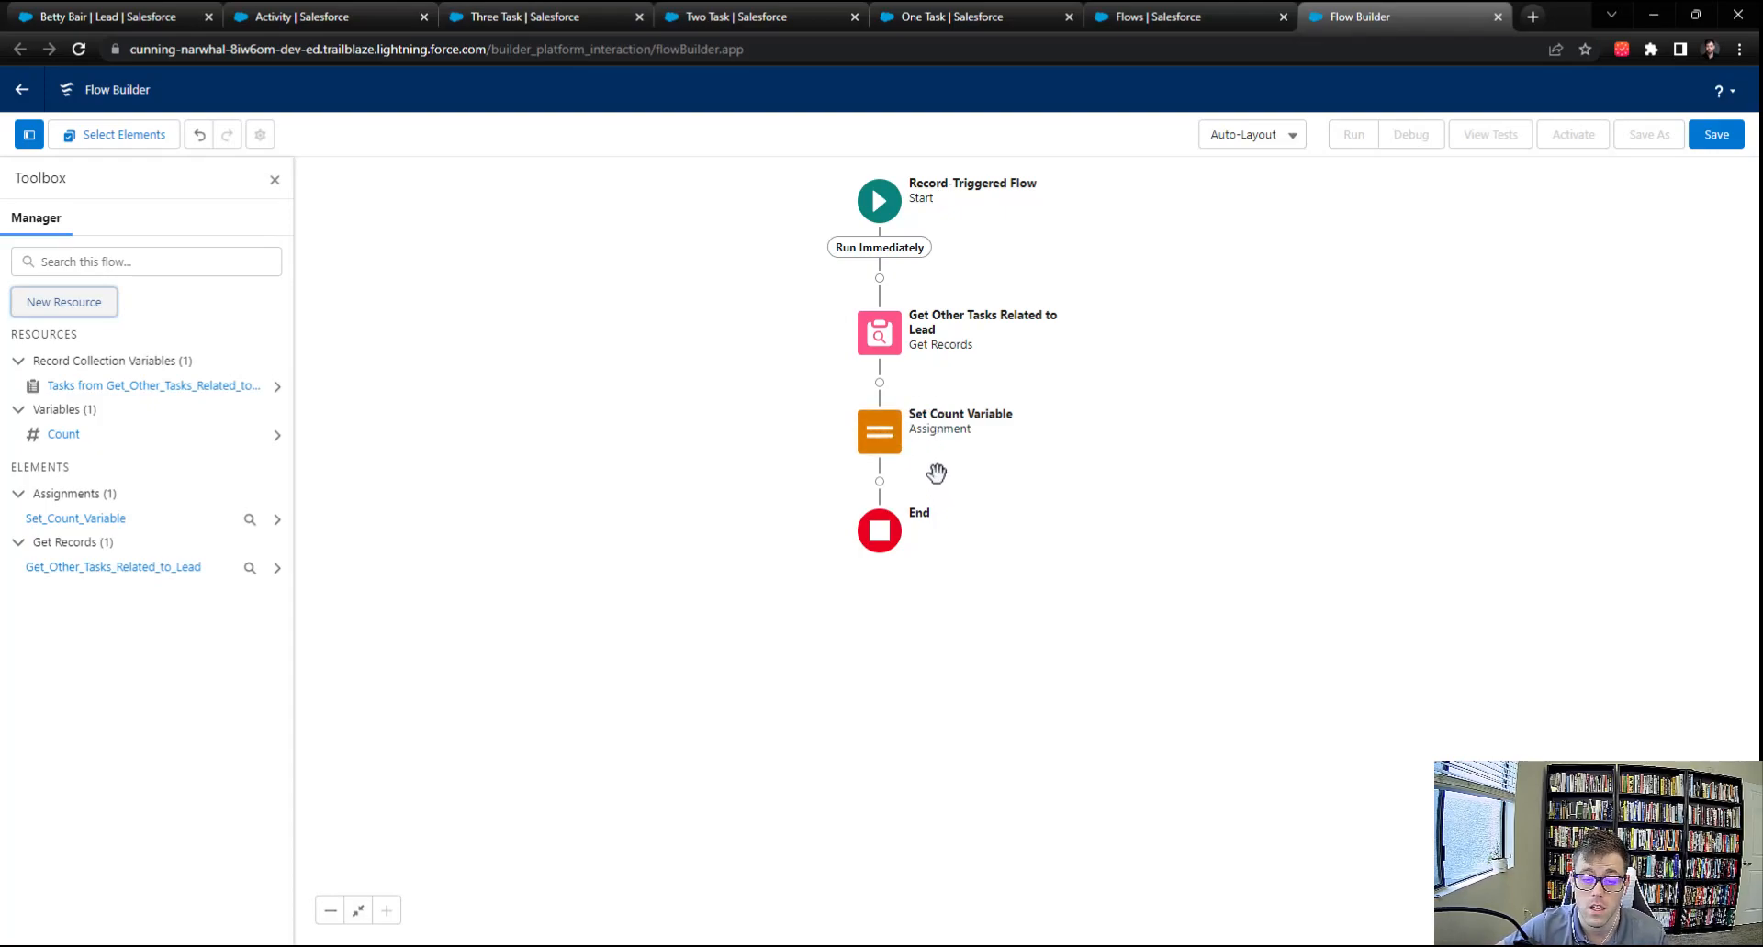
Add an Update Records element after Set Count Variable, label it Update Related Lead and accept its generated API name.
click(879, 486)
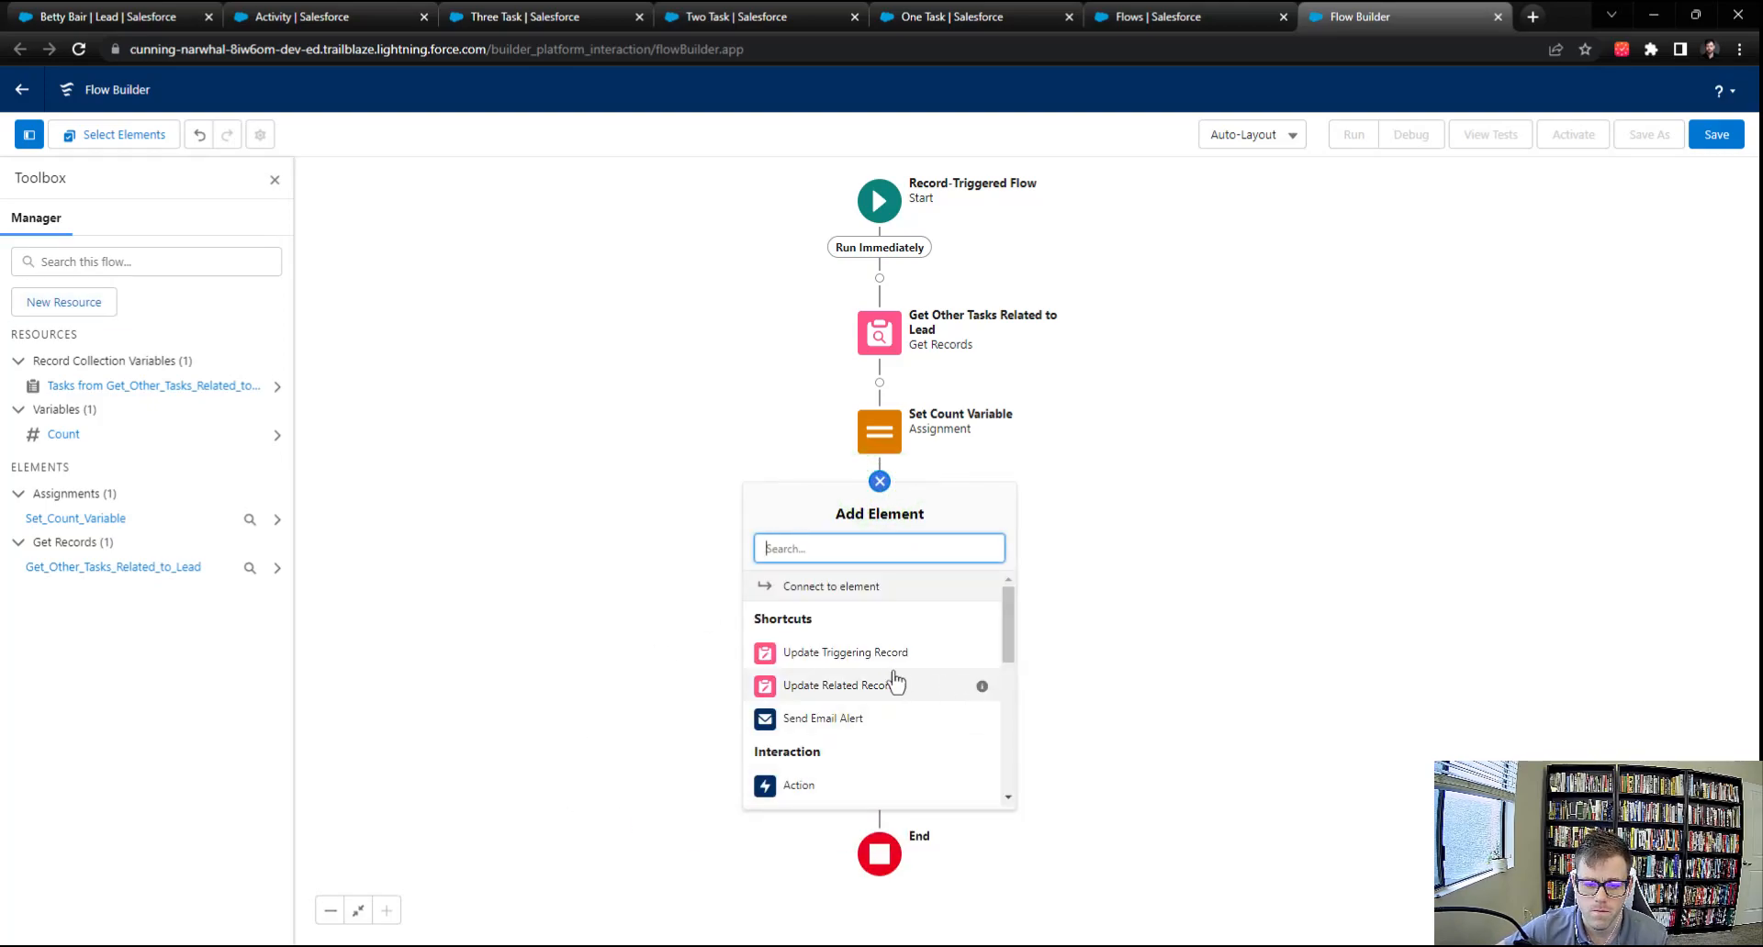
scroll(879, 695, down, 5)
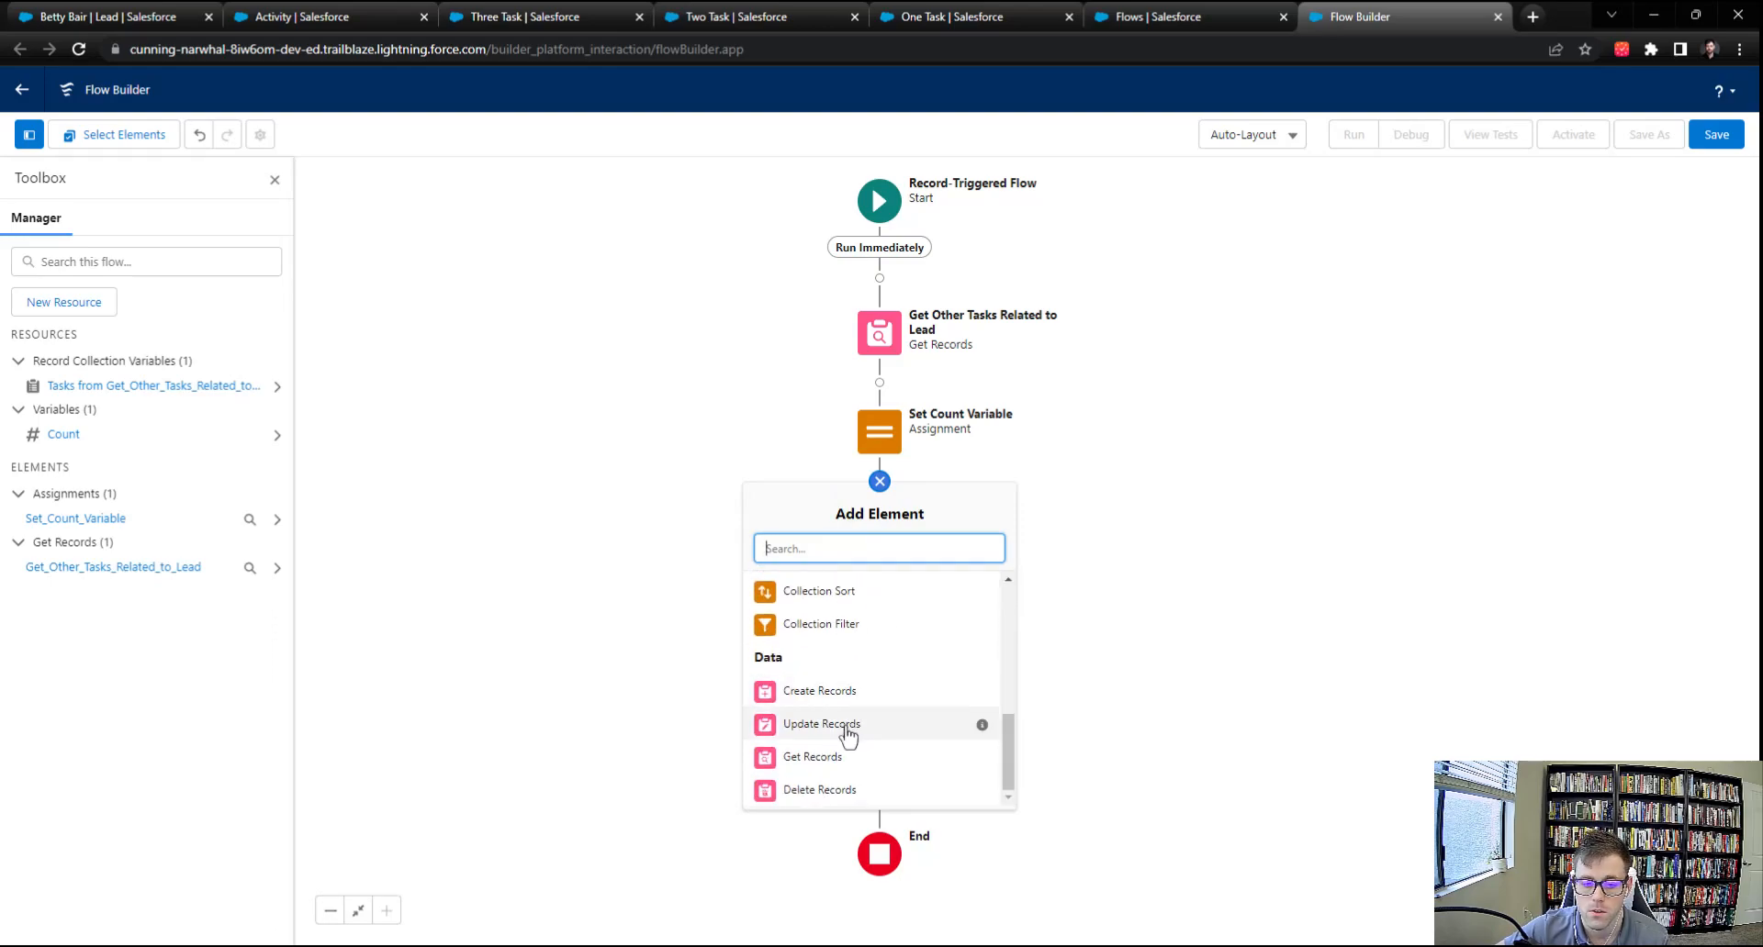
click(845, 728)
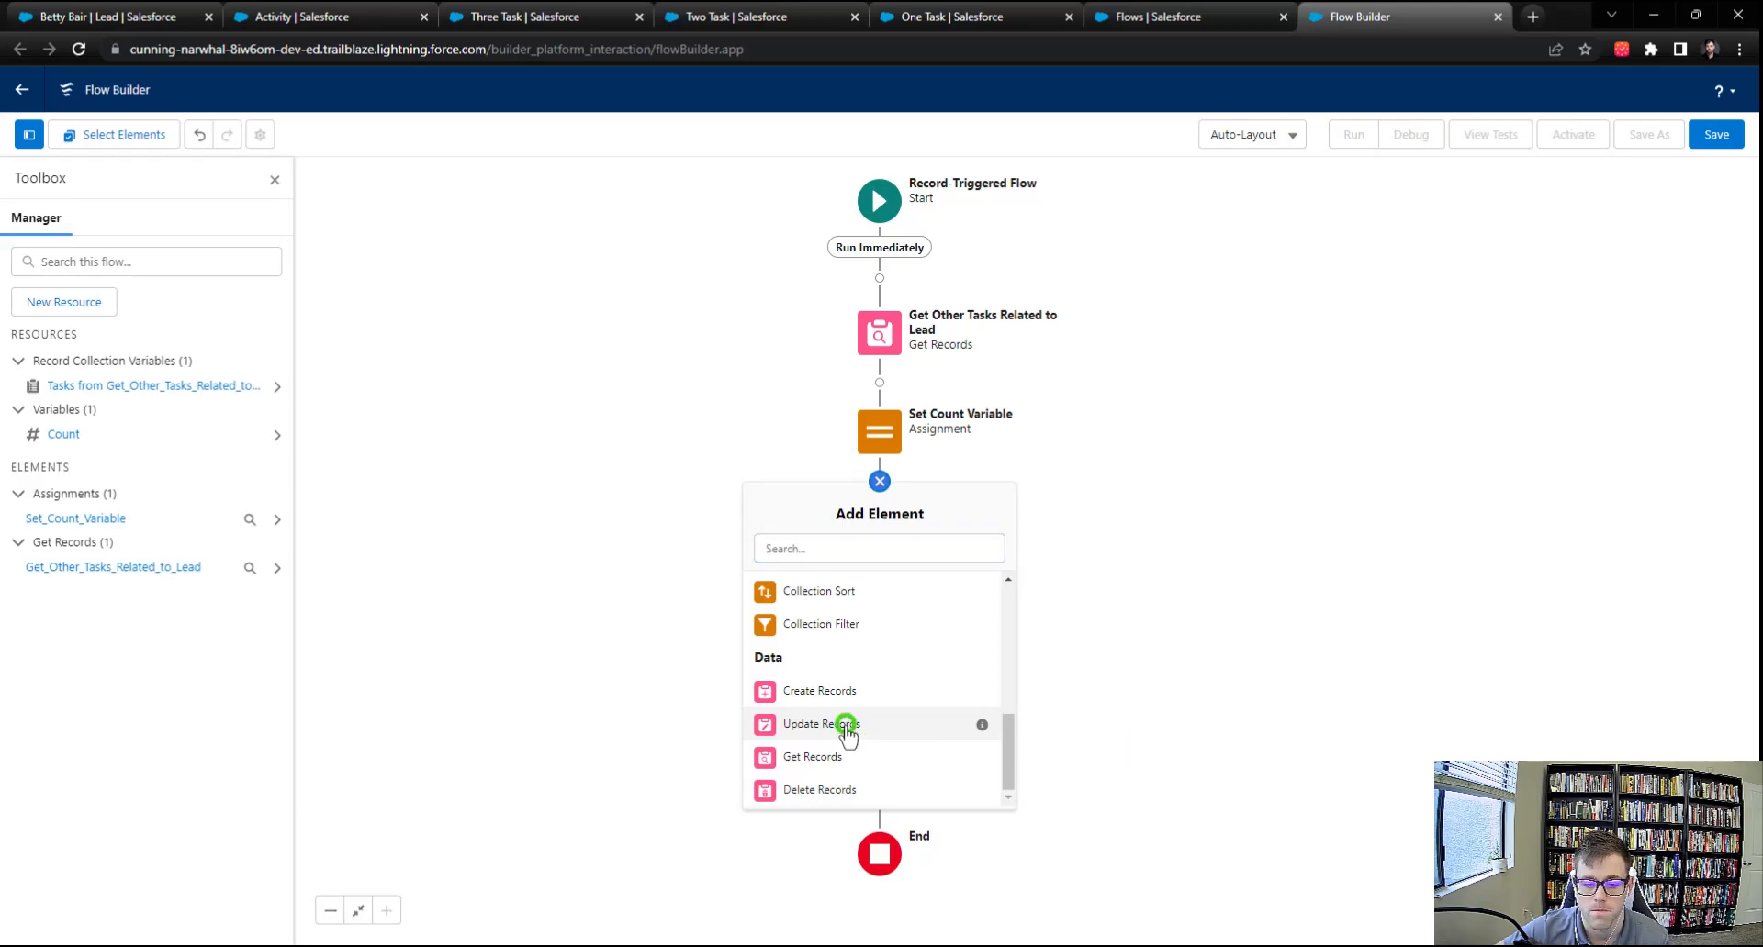
text(U)
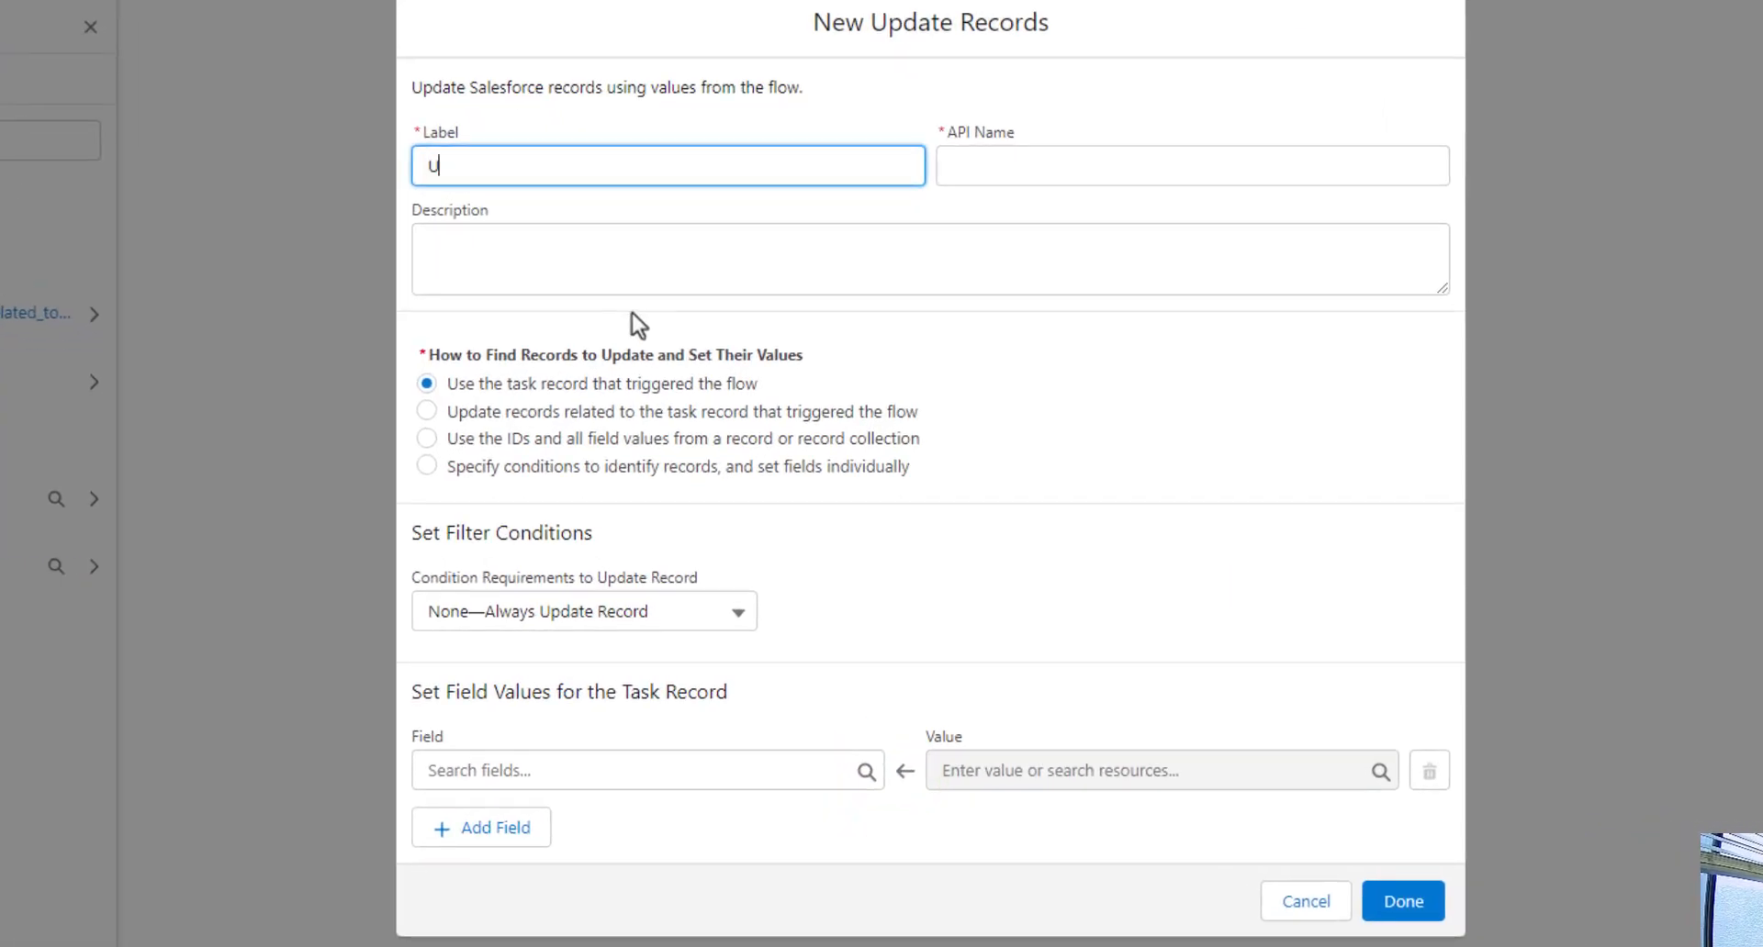
text(pdate Related Lead)
key(Tab)
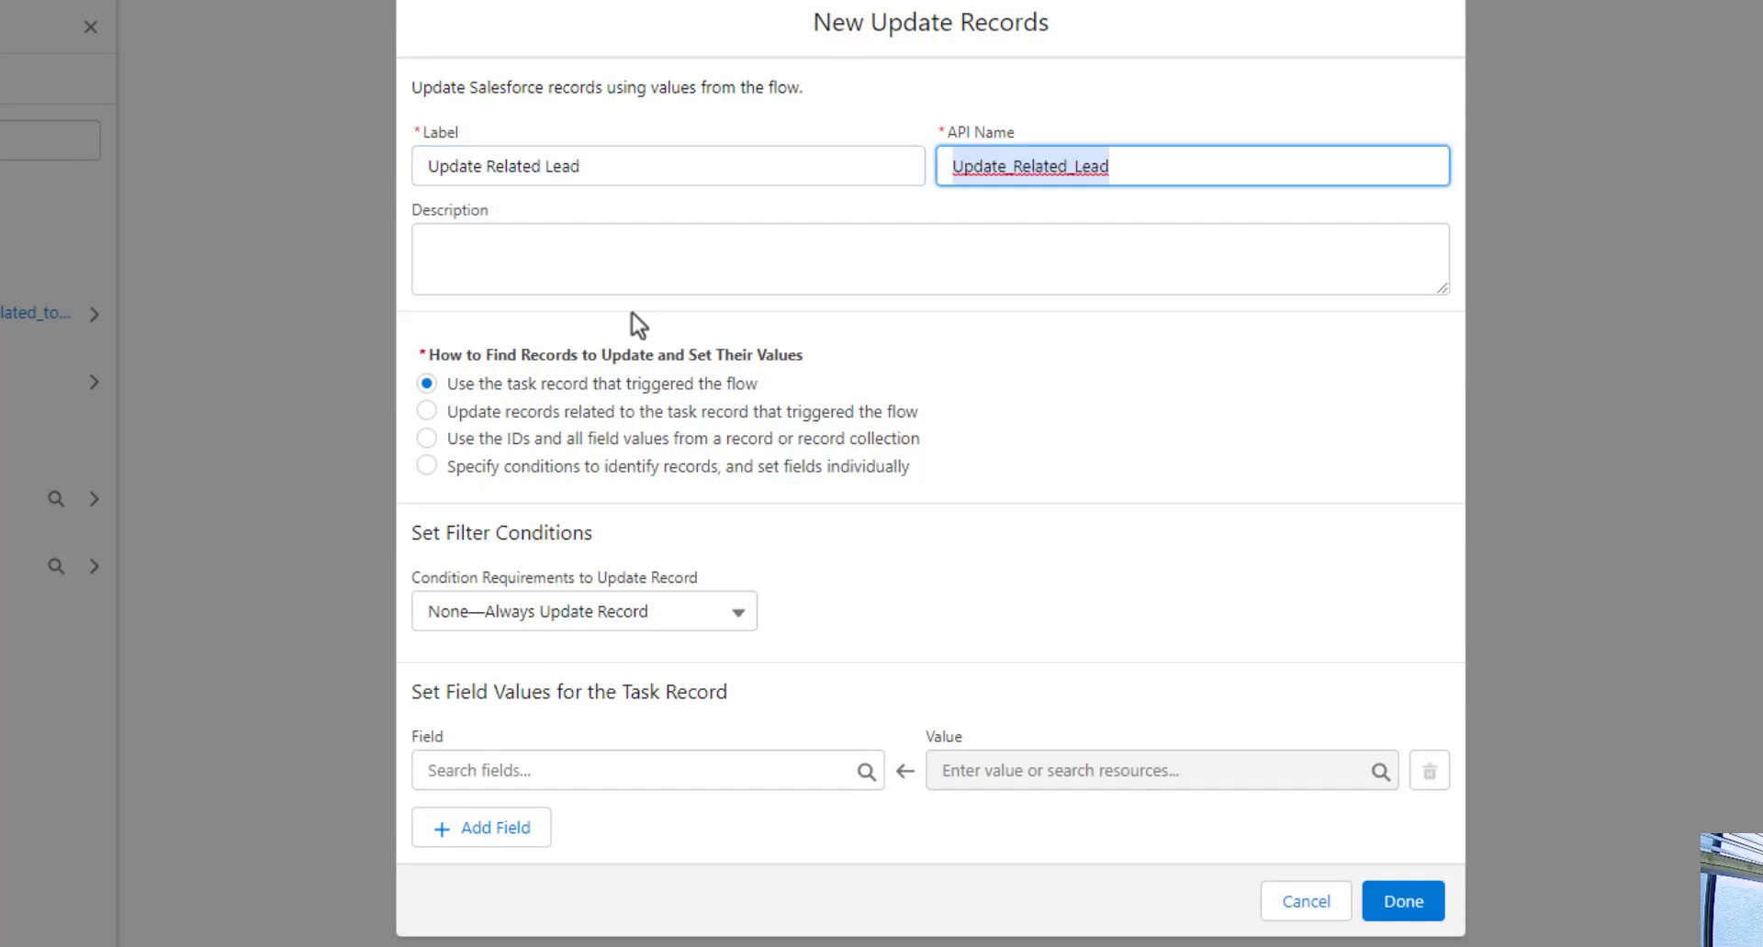
click(1068, 410)
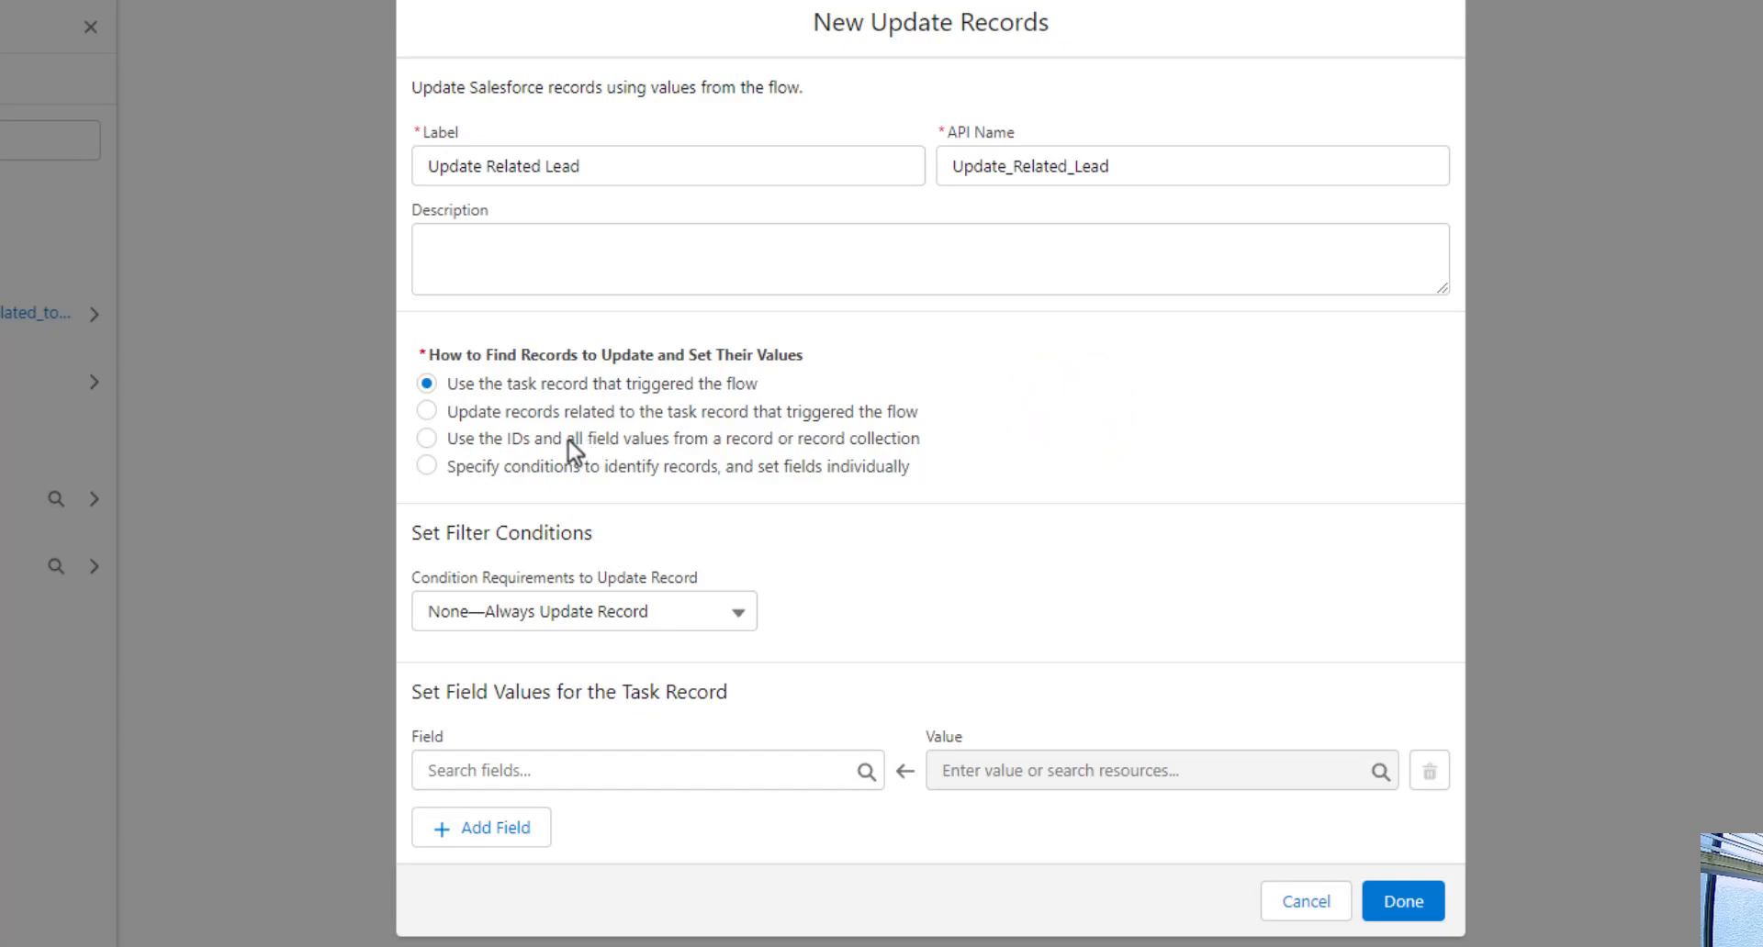
Have the element specify conditions to identify records and set fields individually, with Lead as the object to update.
click(533, 466)
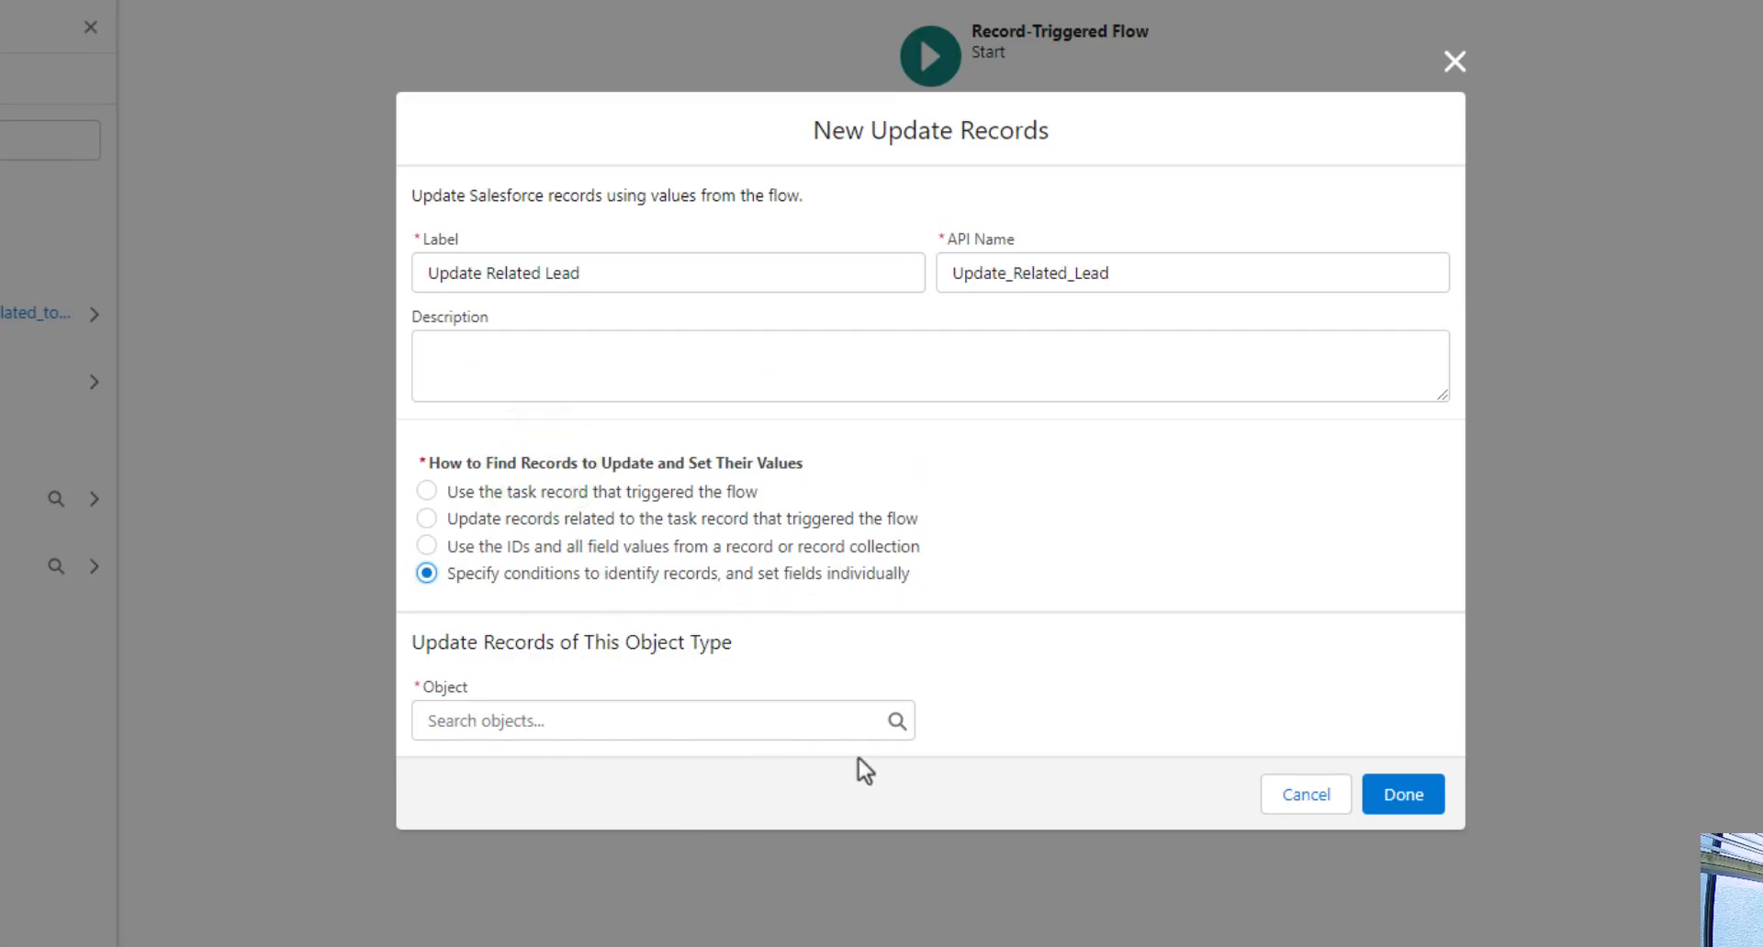
click(728, 716)
text(lead)
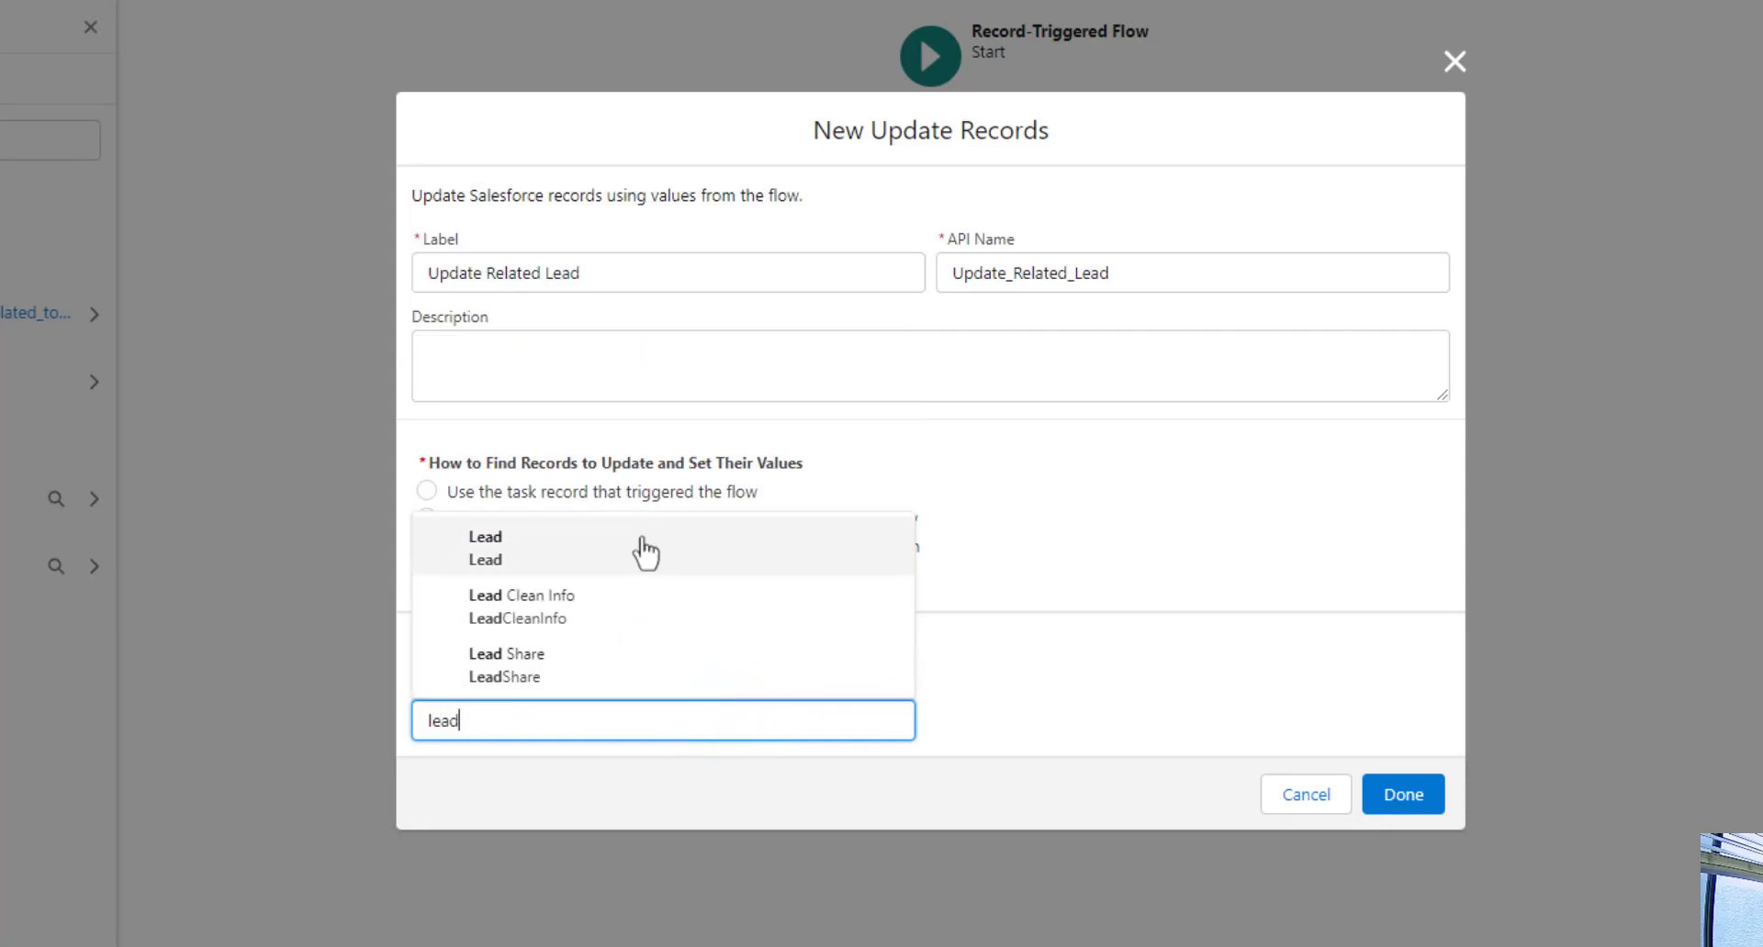
click(646, 550)
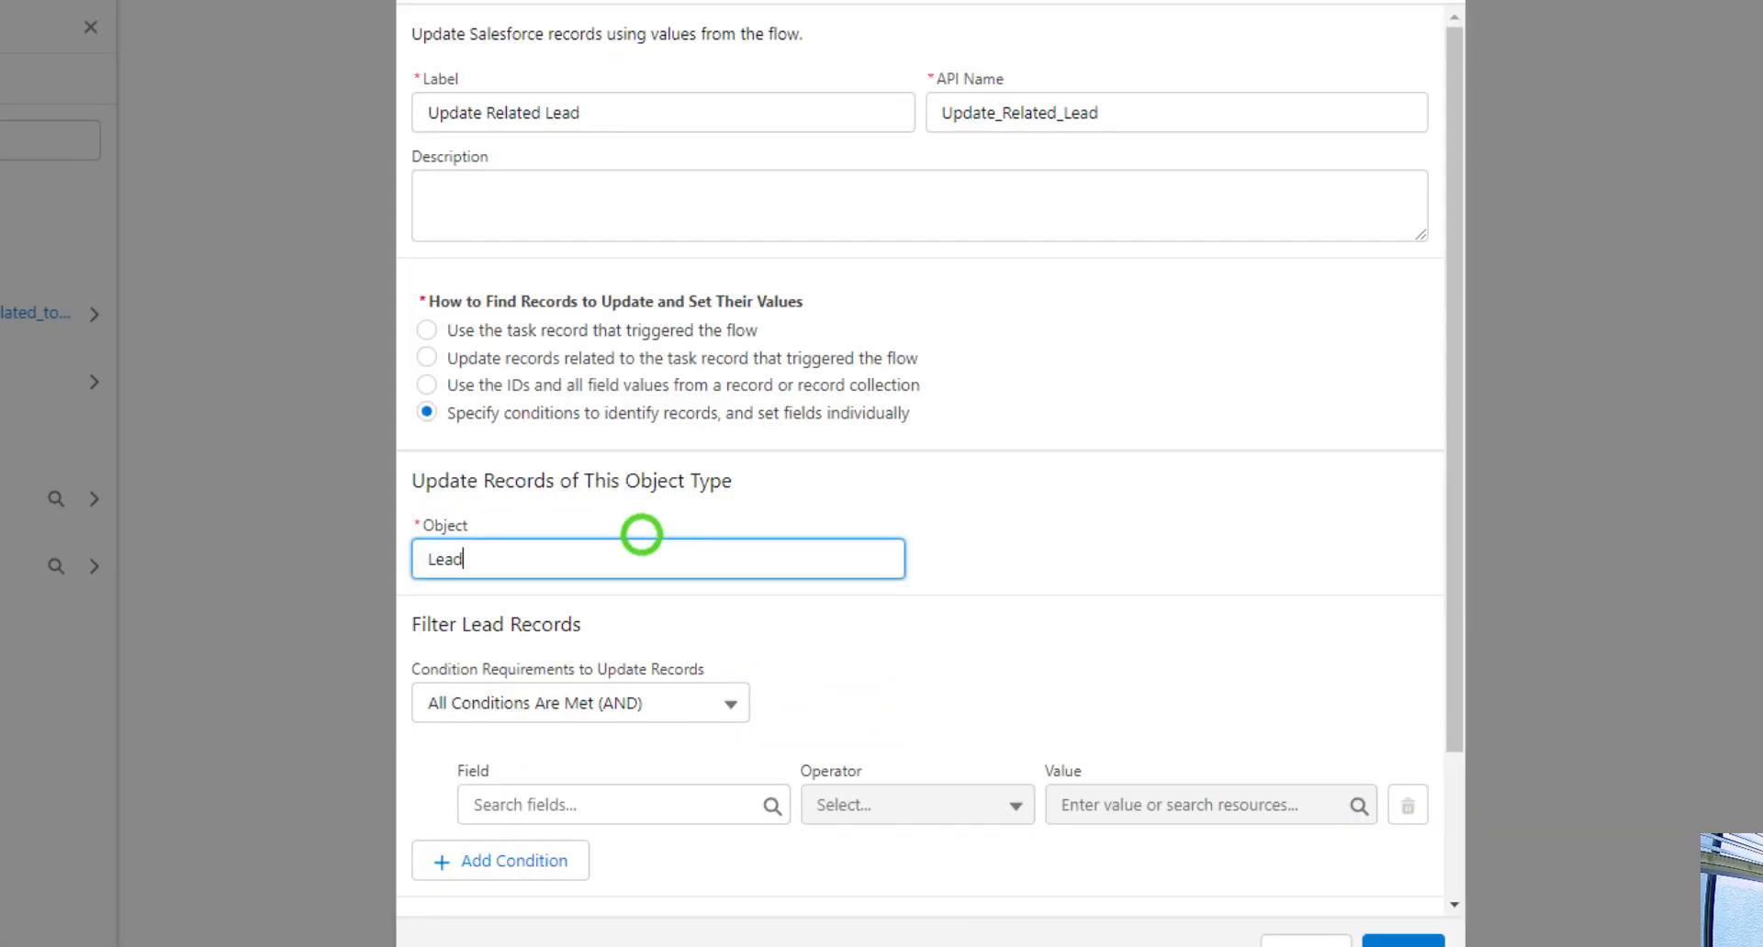
Filter the lead records to those whose Id equals the triggering task's WhoId (Name ID).
scroll(1106, 567, down, 4)
click(619, 622)
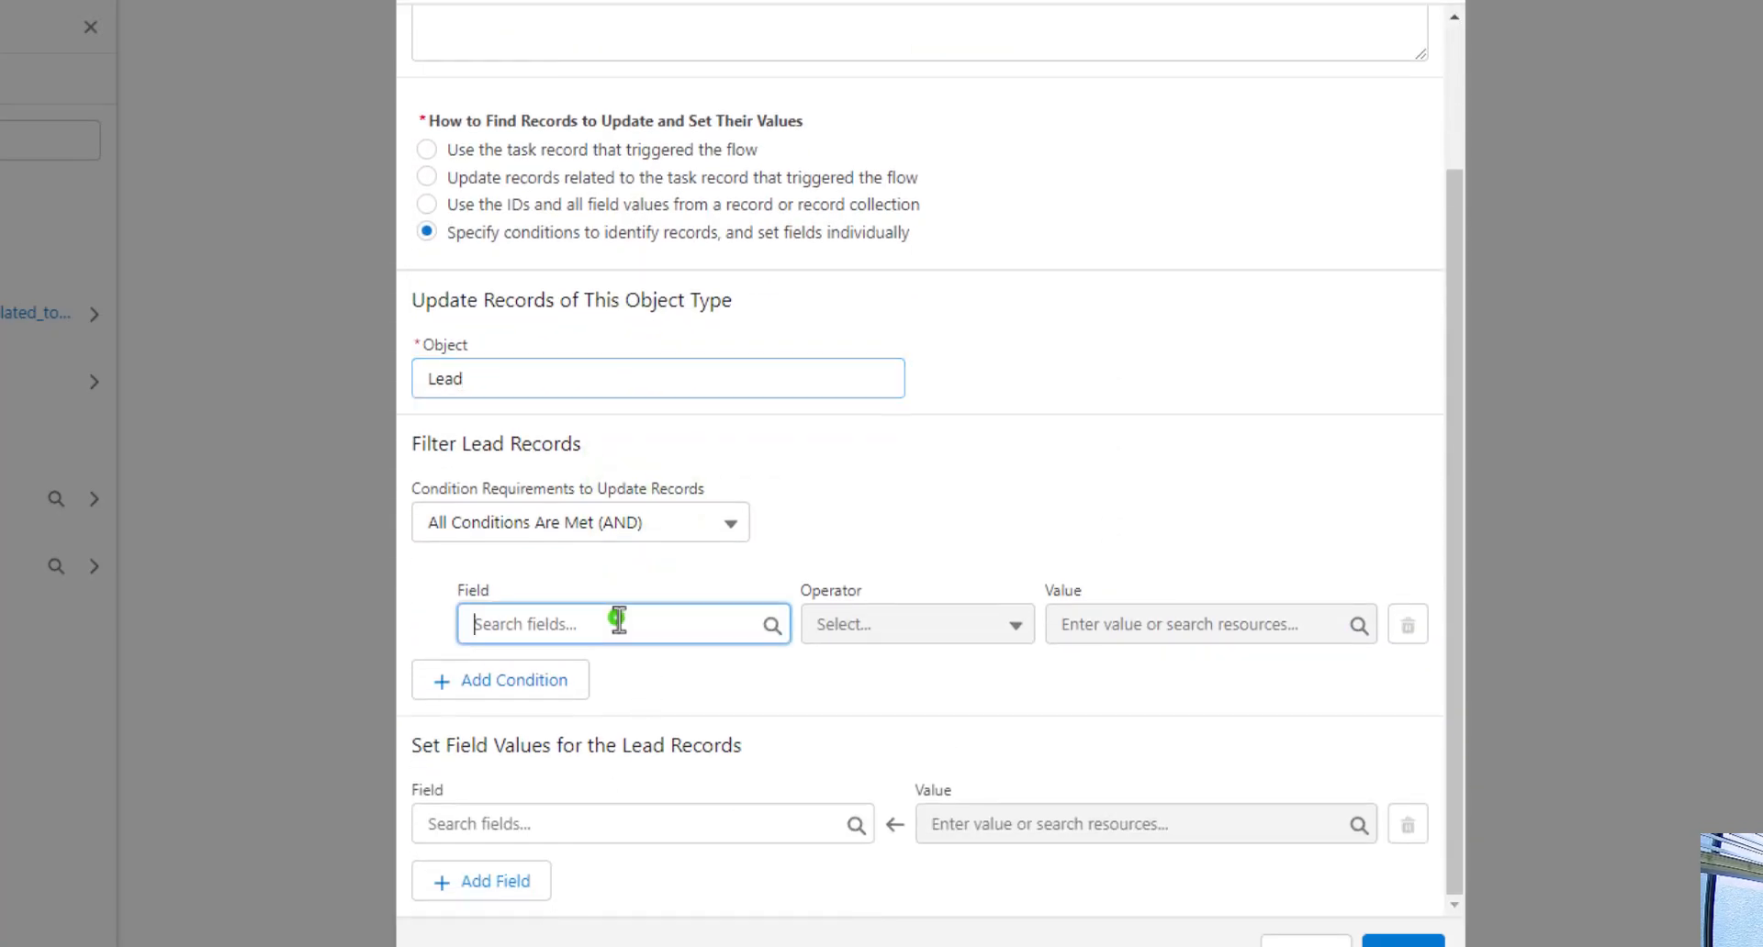
text(id)
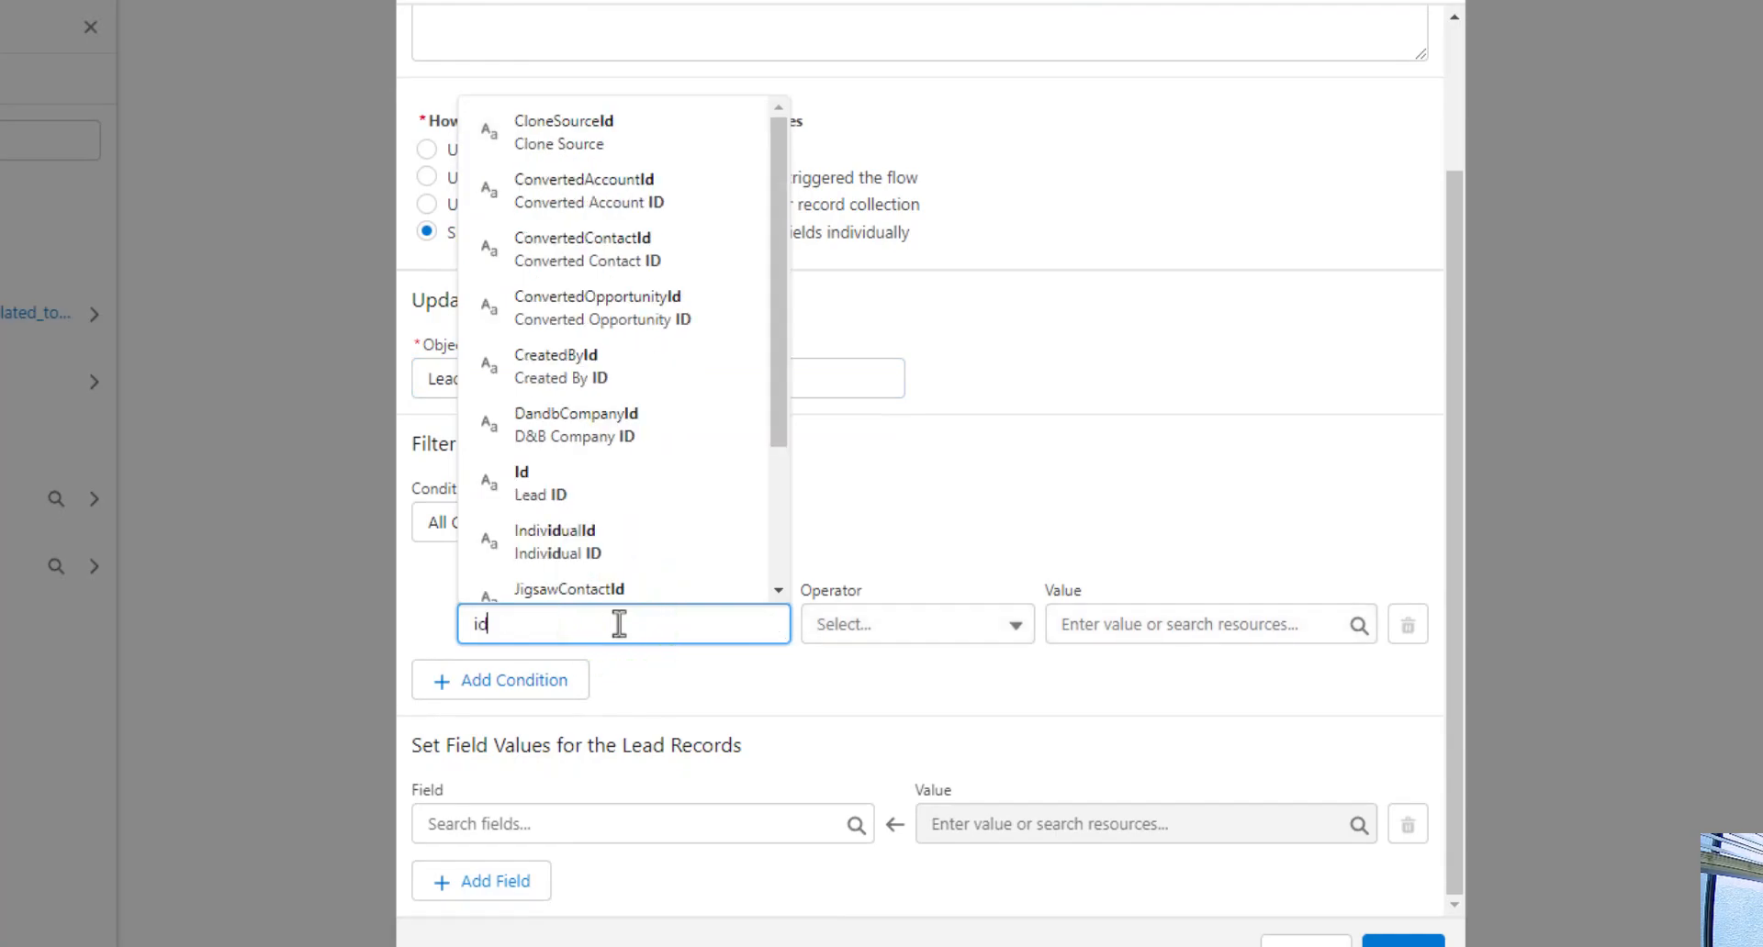
click(593, 477)
click(1131, 625)
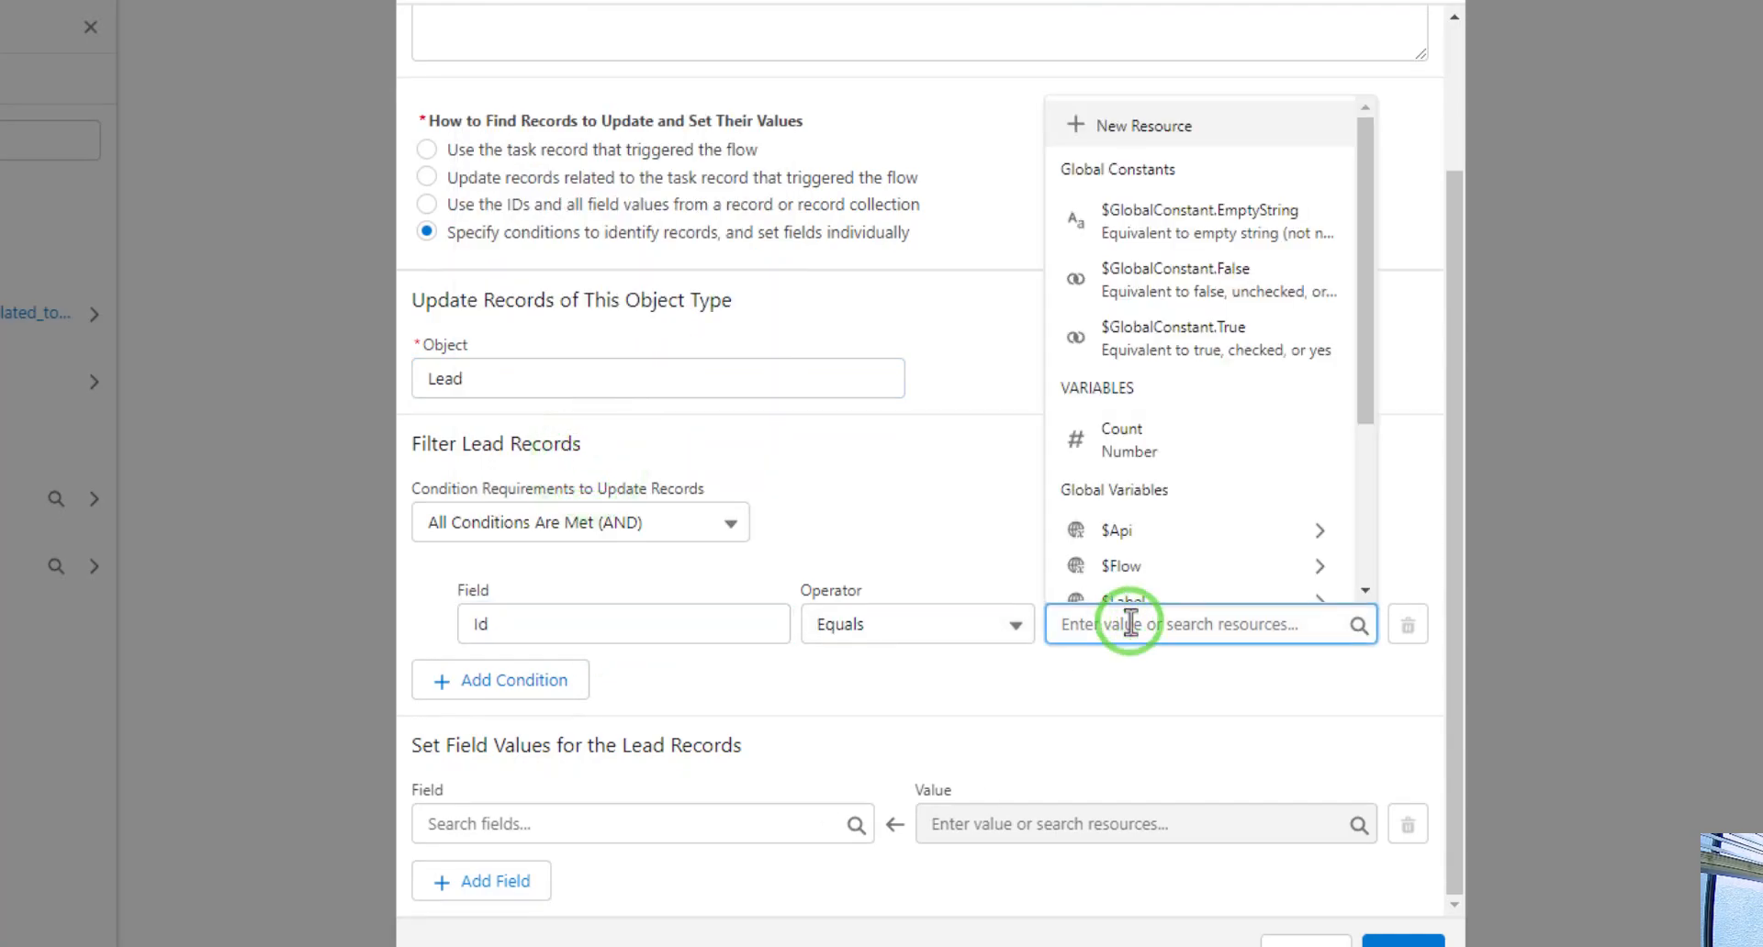
scroll(1253, 465, down, 3)
scroll(1253, 465, down, 1)
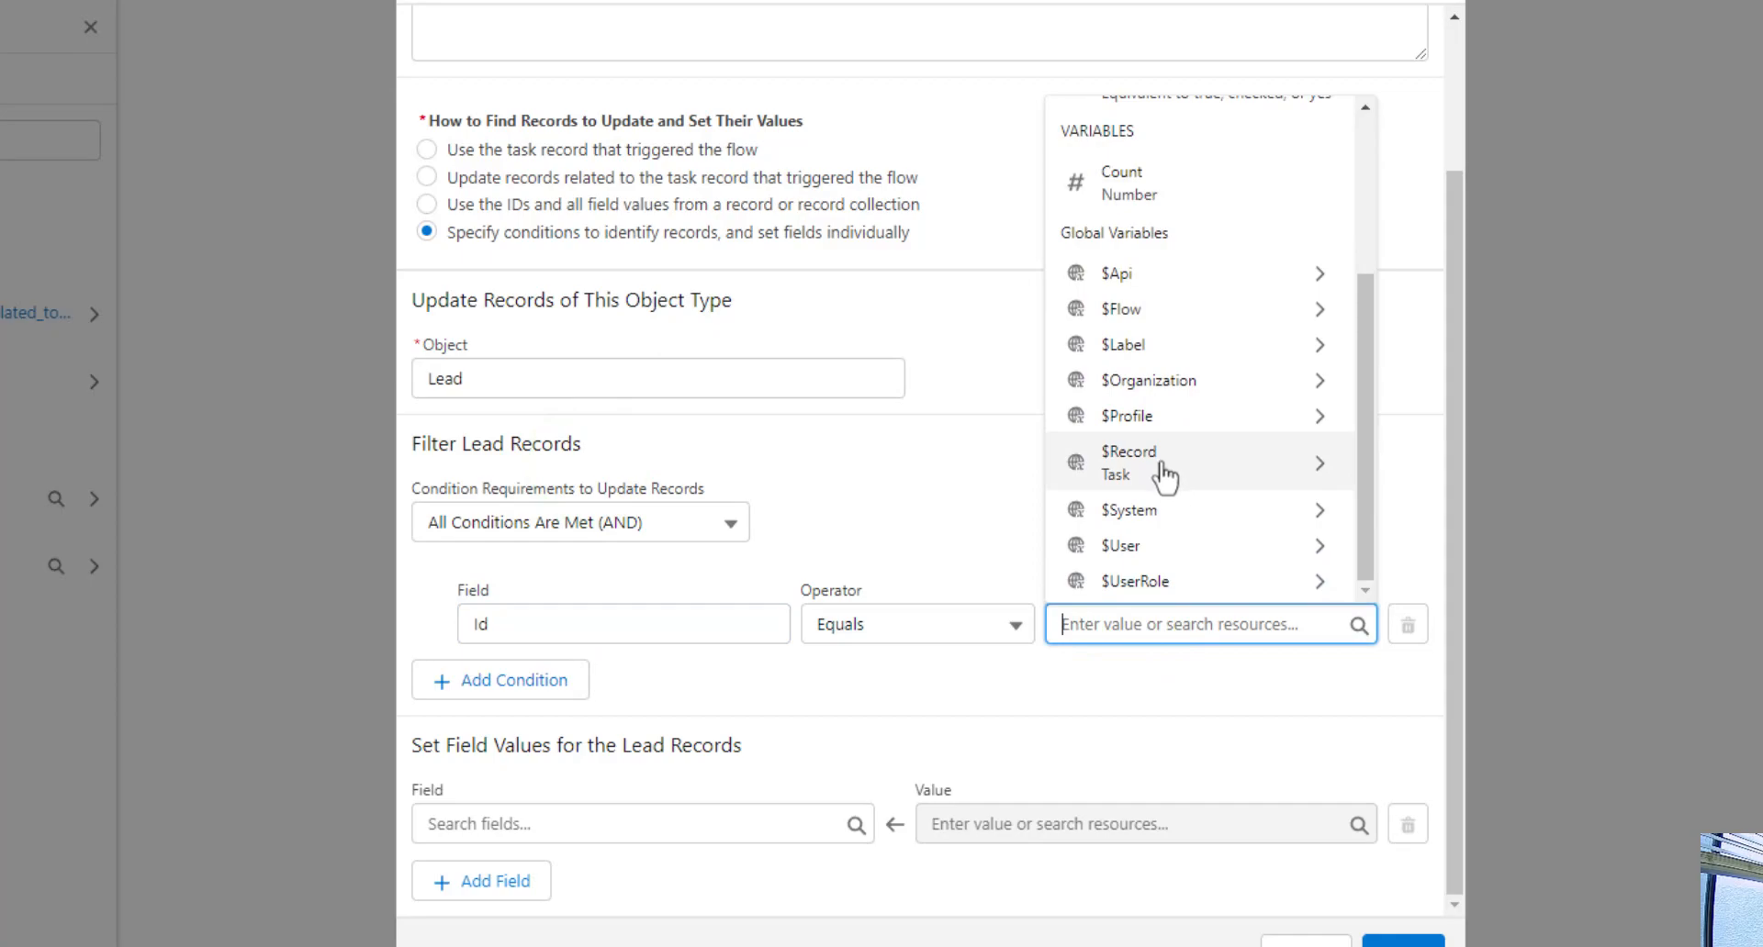
click(1162, 468)
text(whoid)
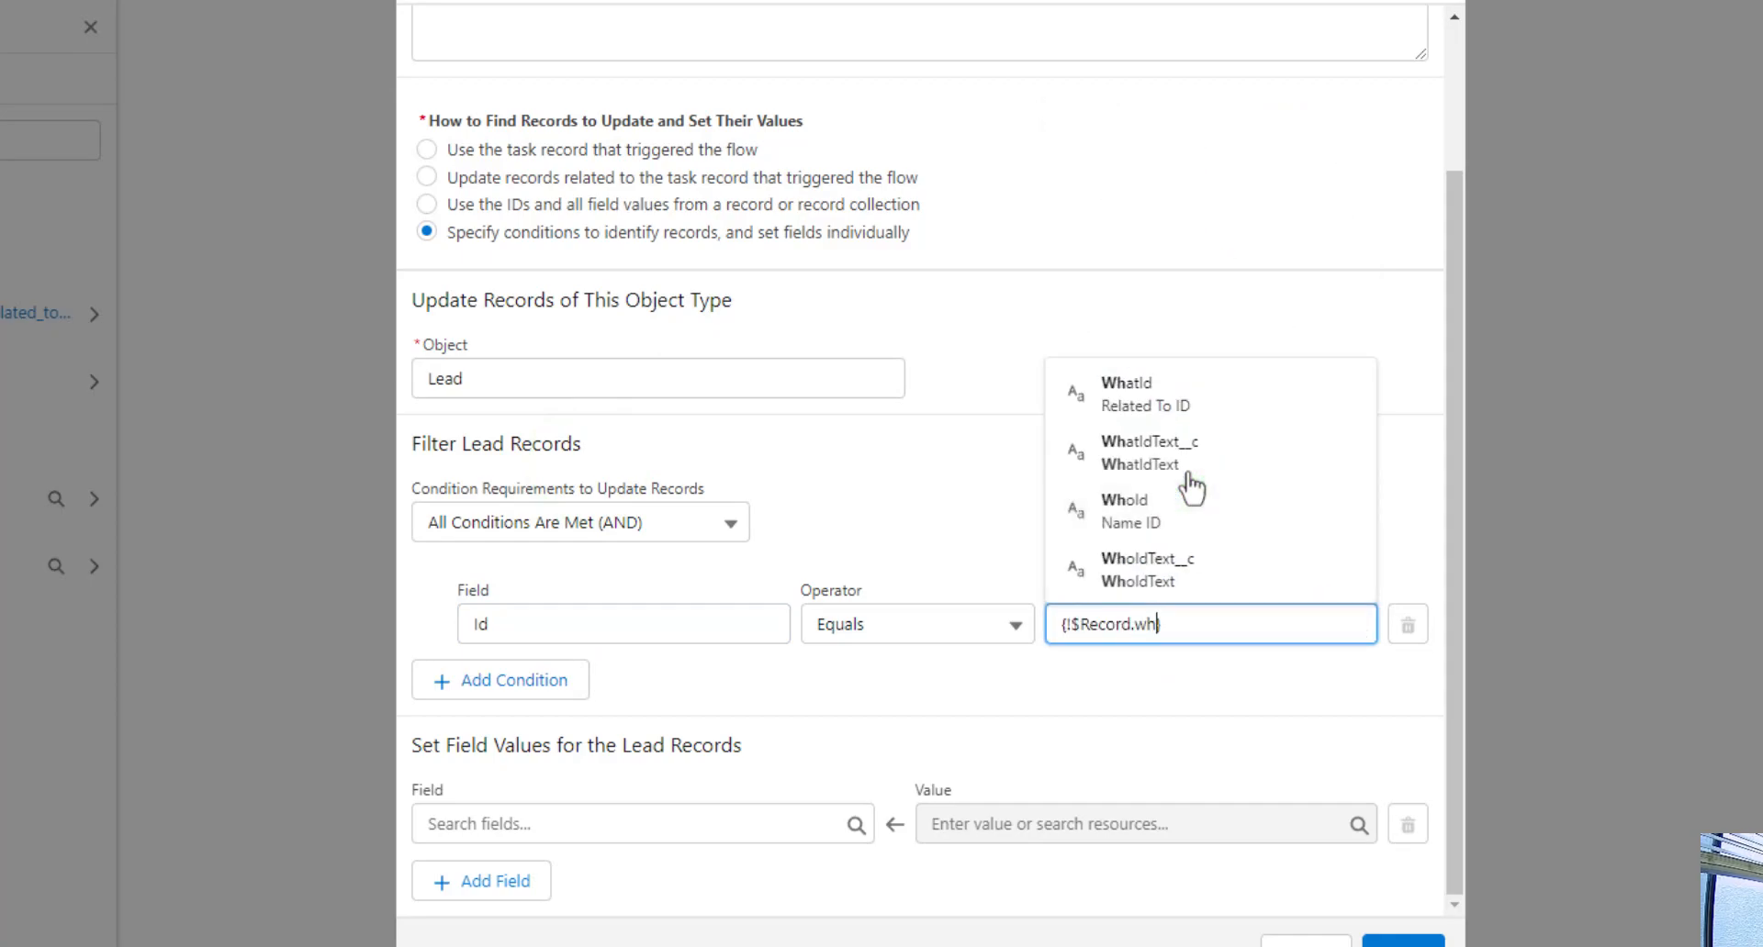
click(1134, 528)
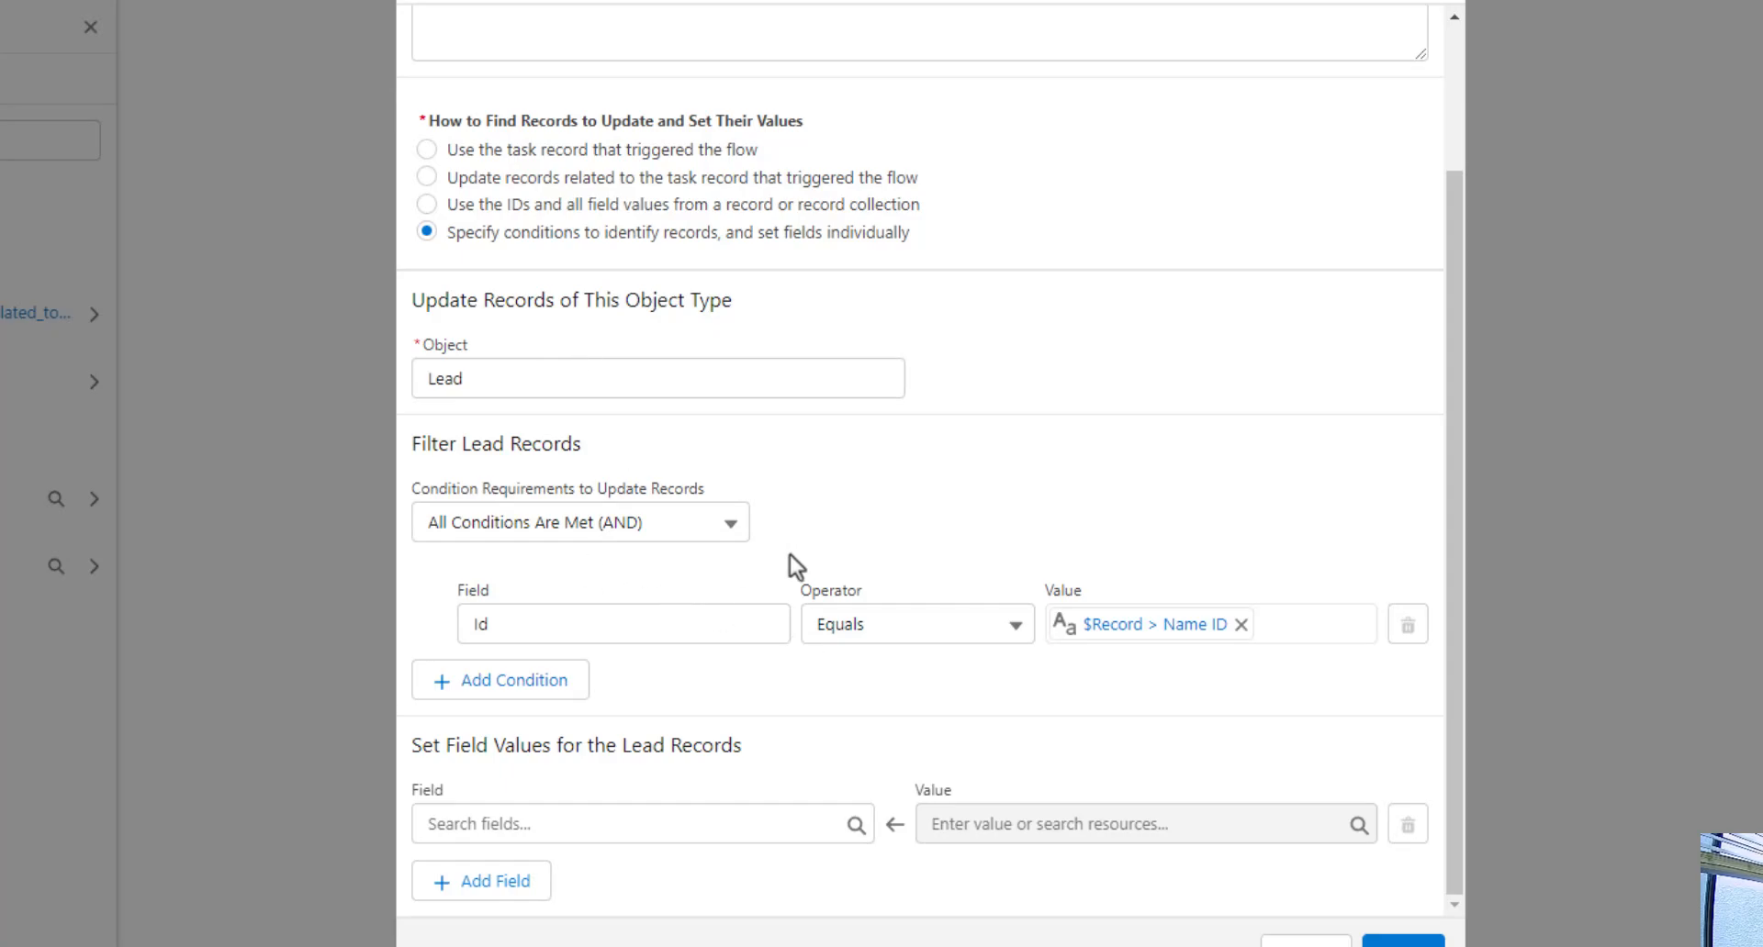
Set the lead's Number_of_Tasks__c field to the Count variable and finish the Update Related Lead element.
click(677, 835)
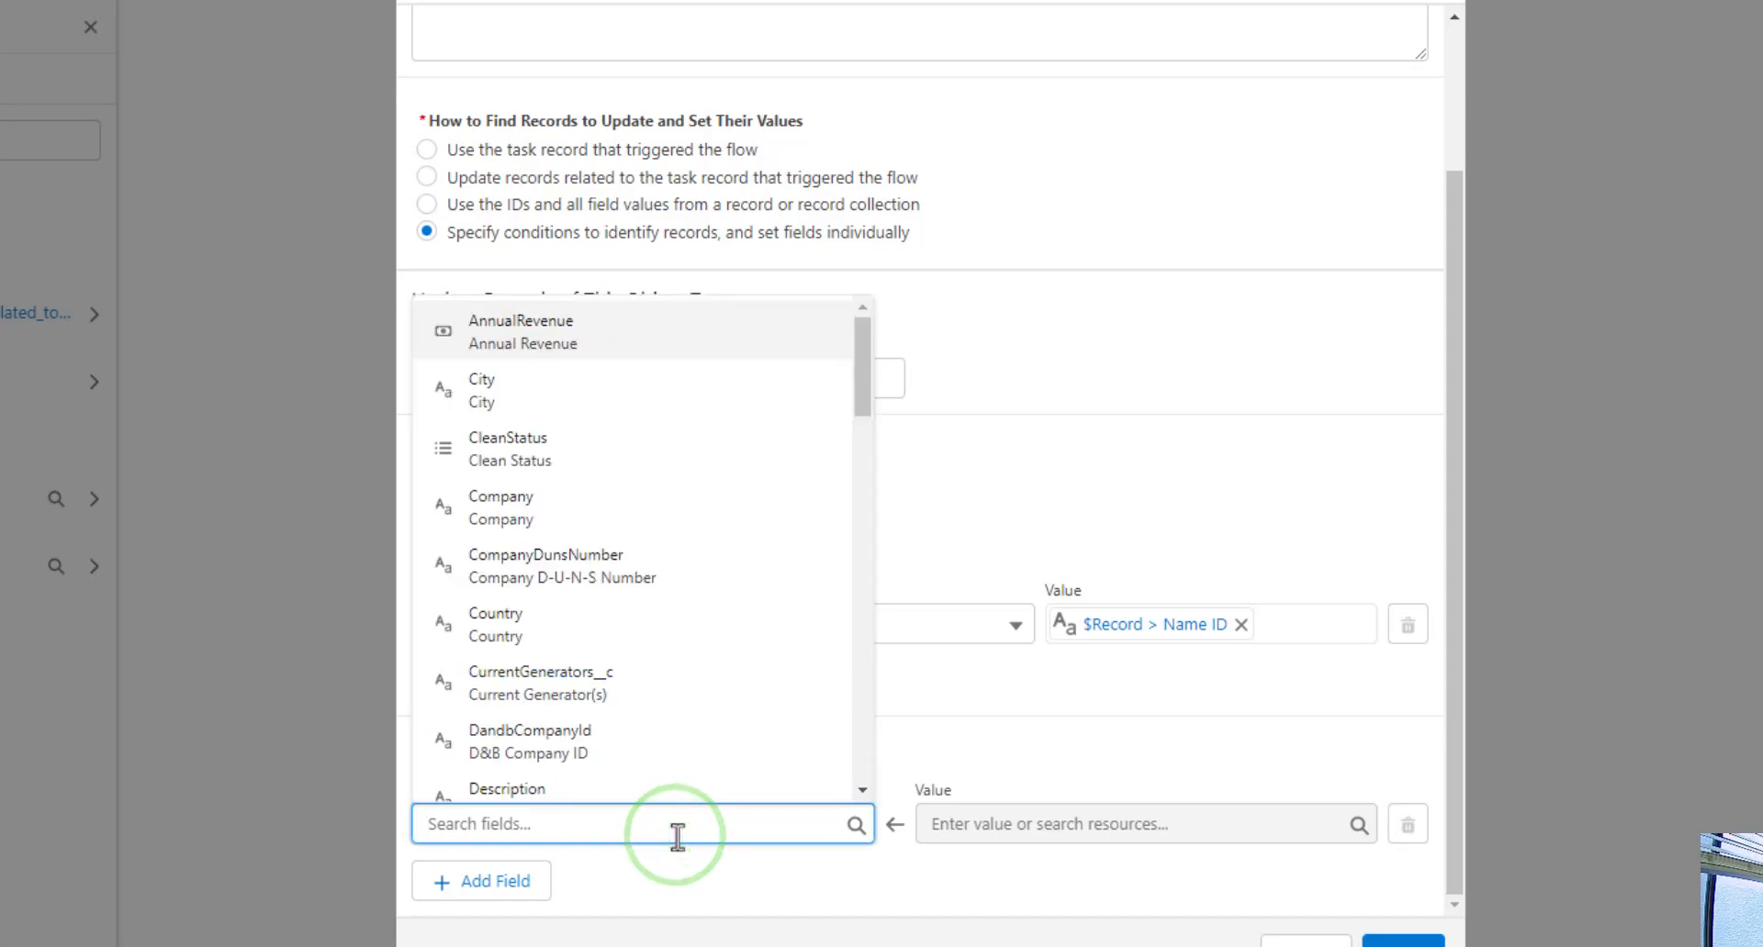
text(num)
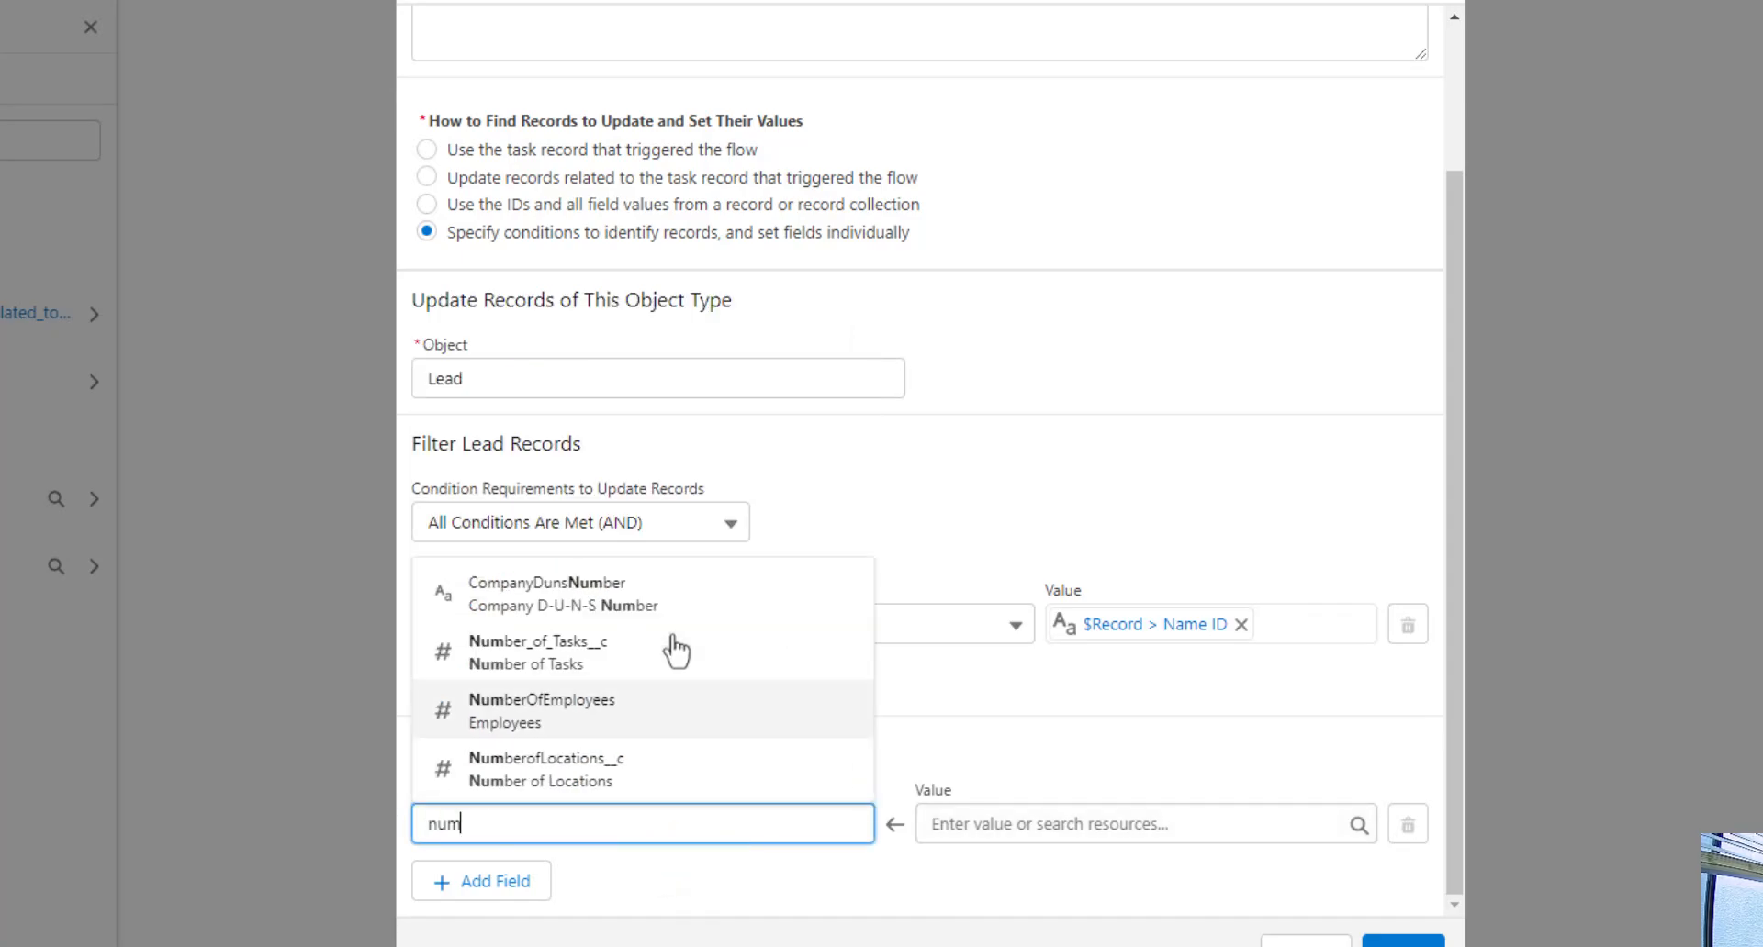
text(ber)
click(675, 647)
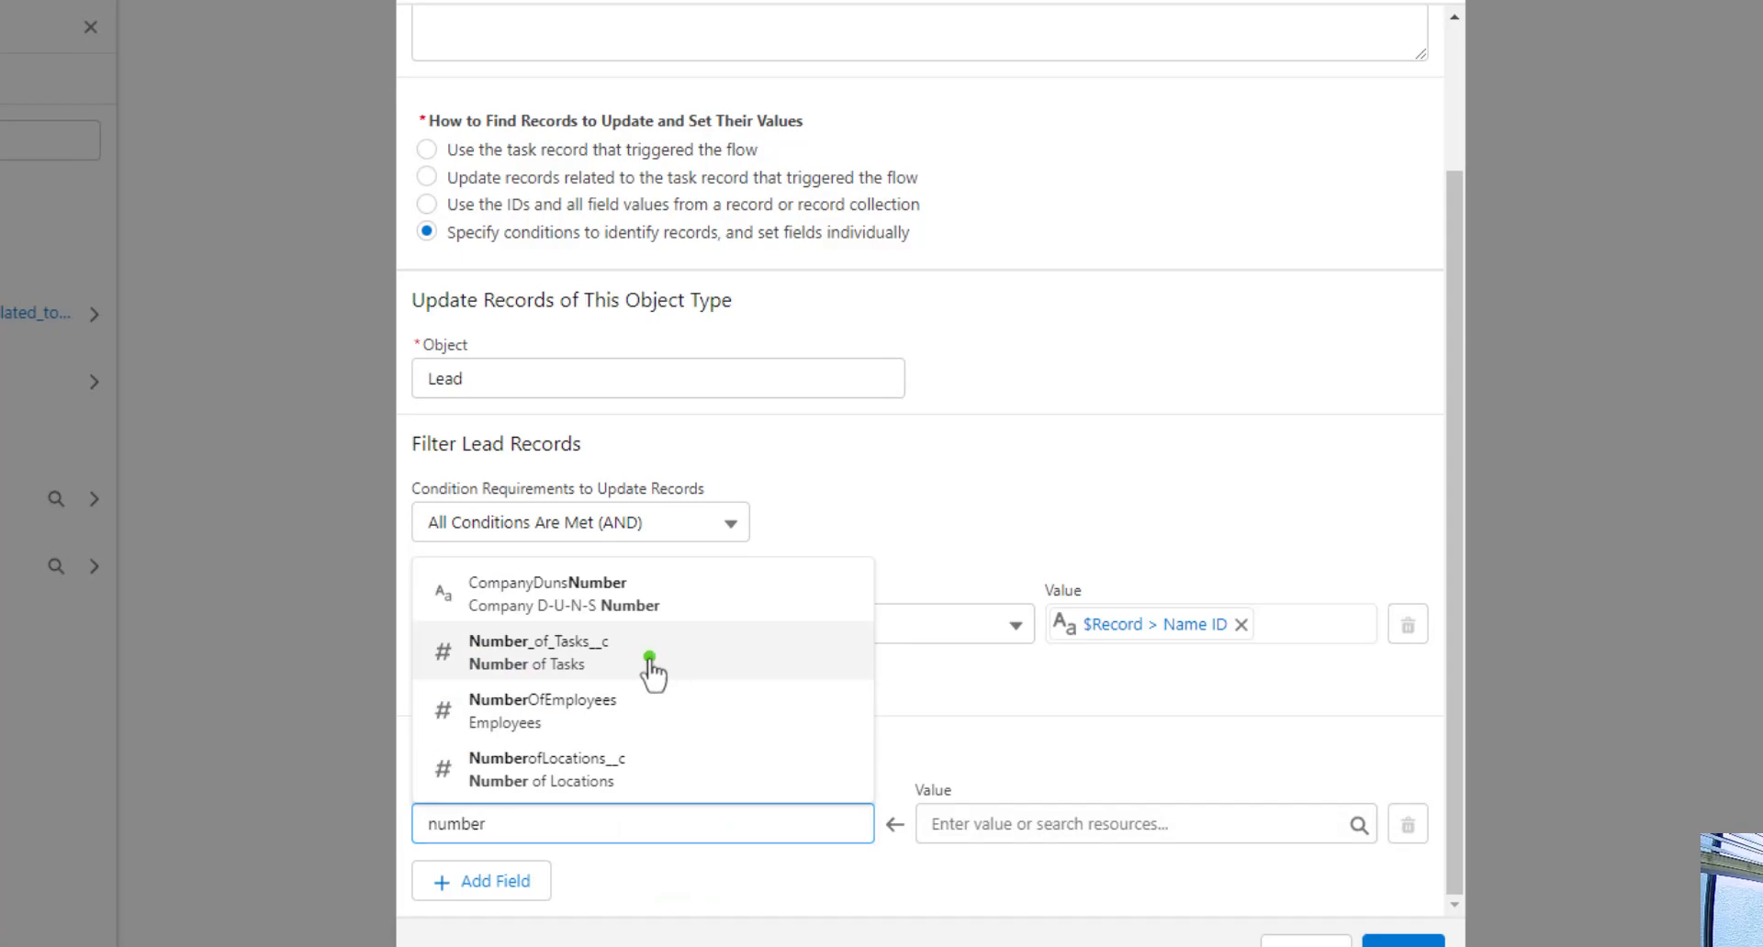
click(1015, 697)
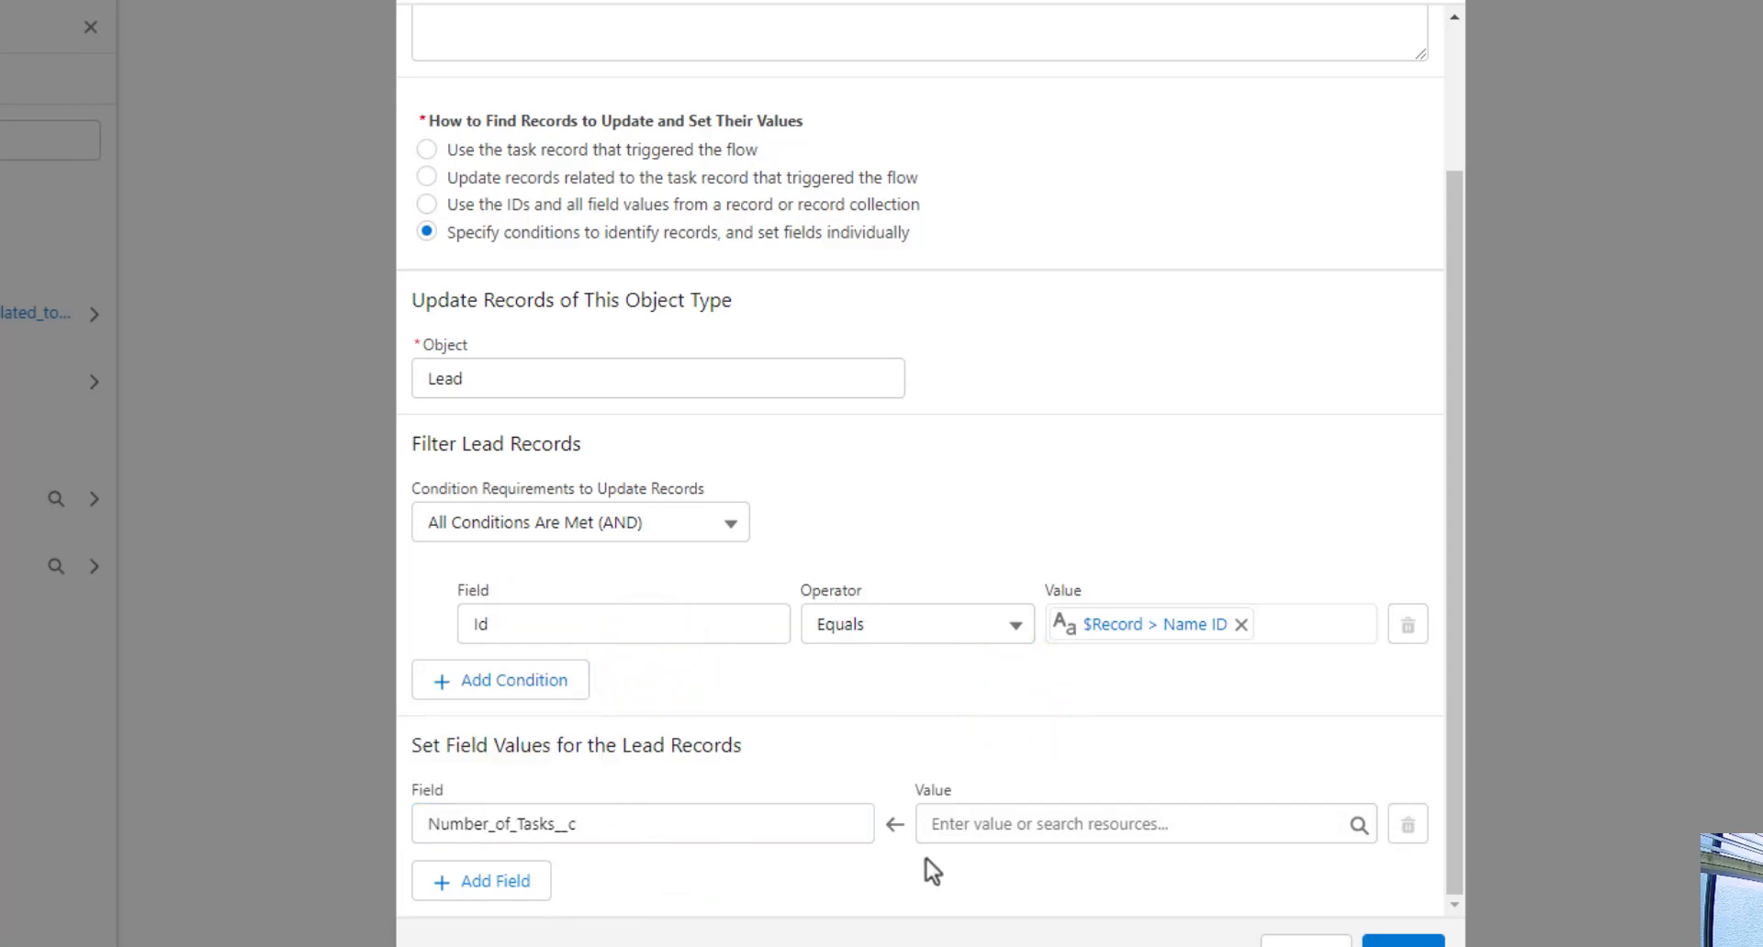
click(1135, 824)
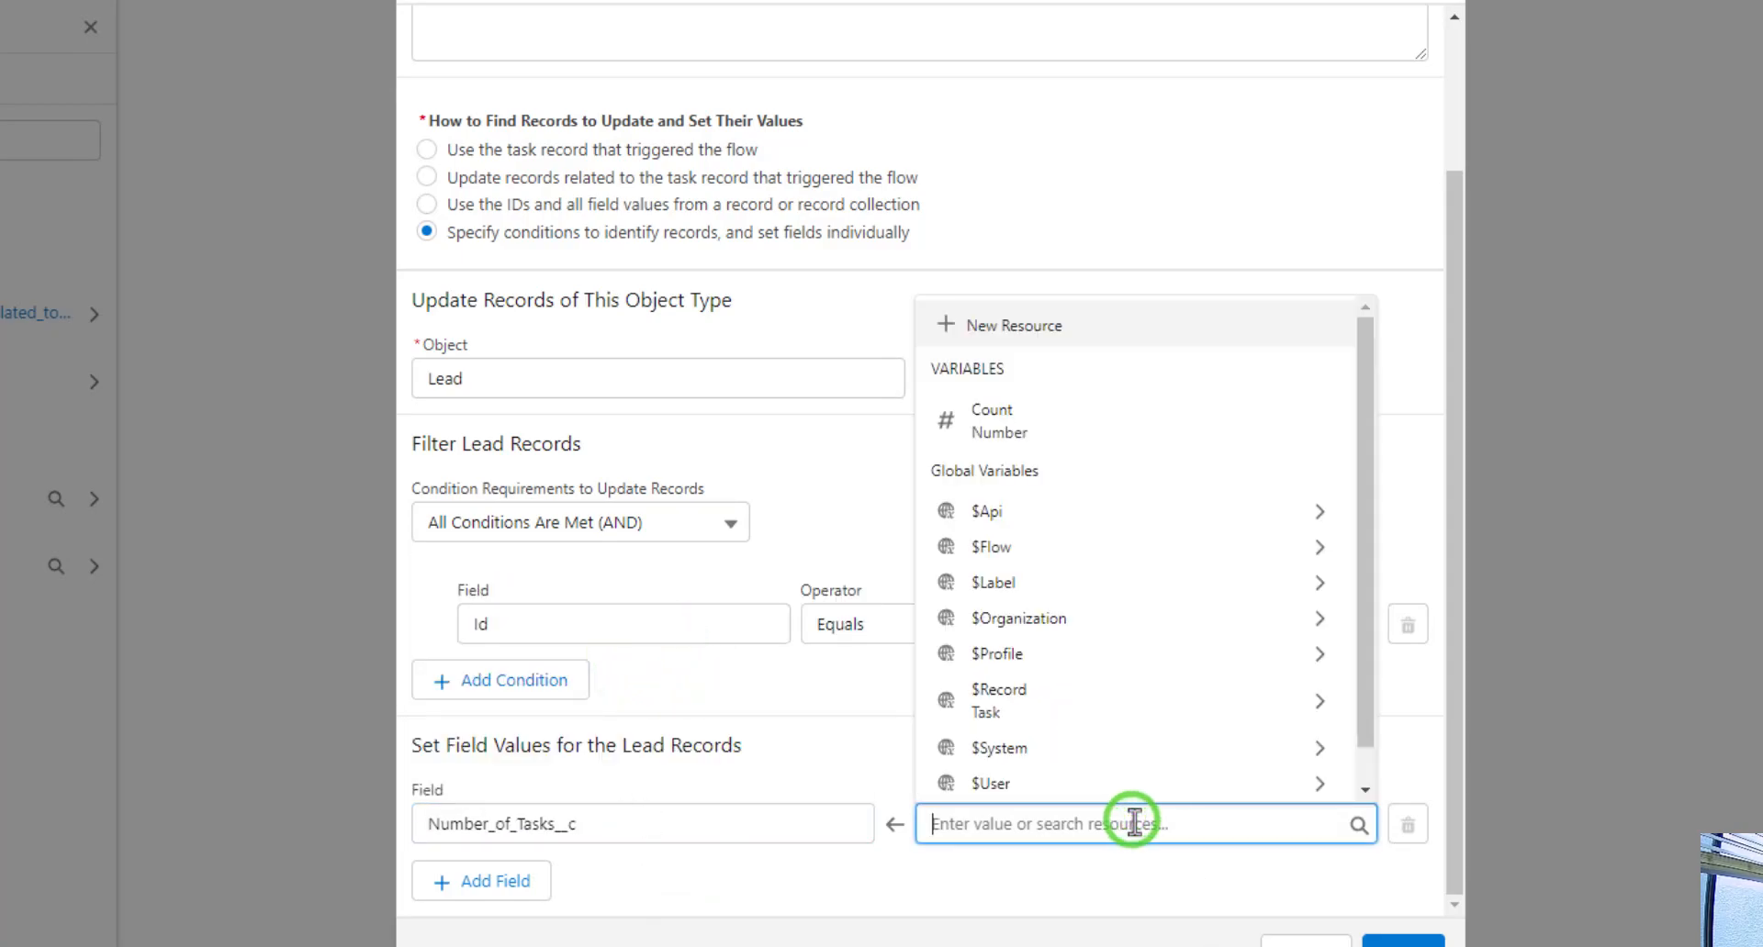
click(1019, 437)
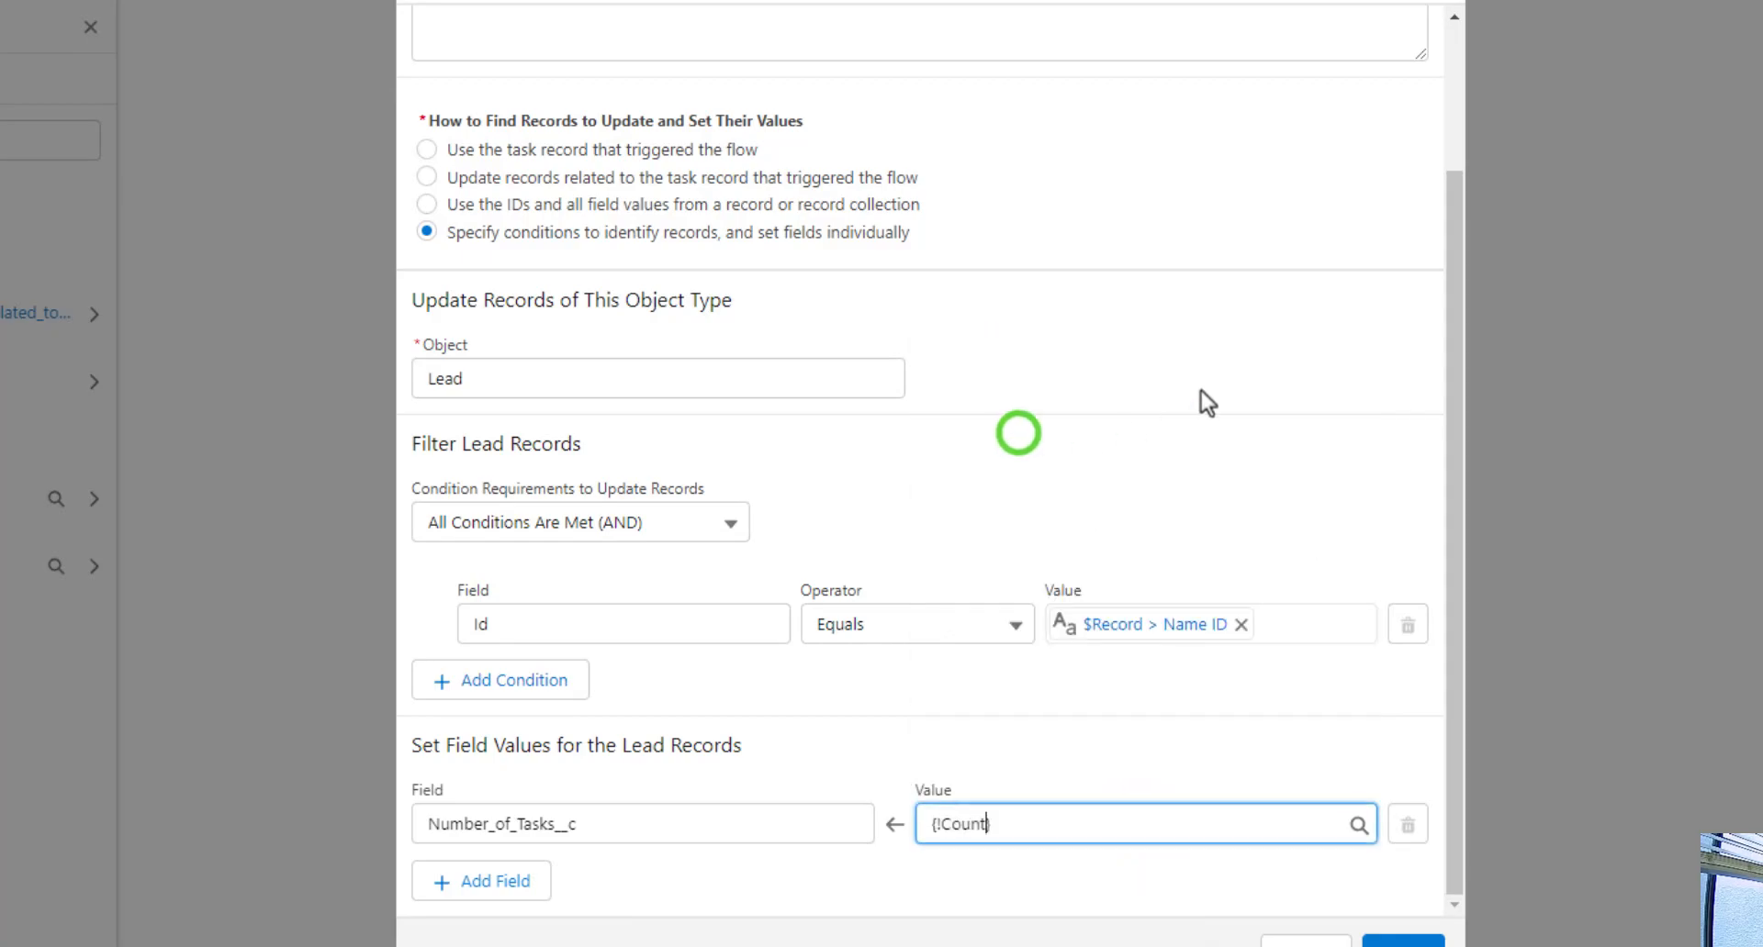
click(1202, 385)
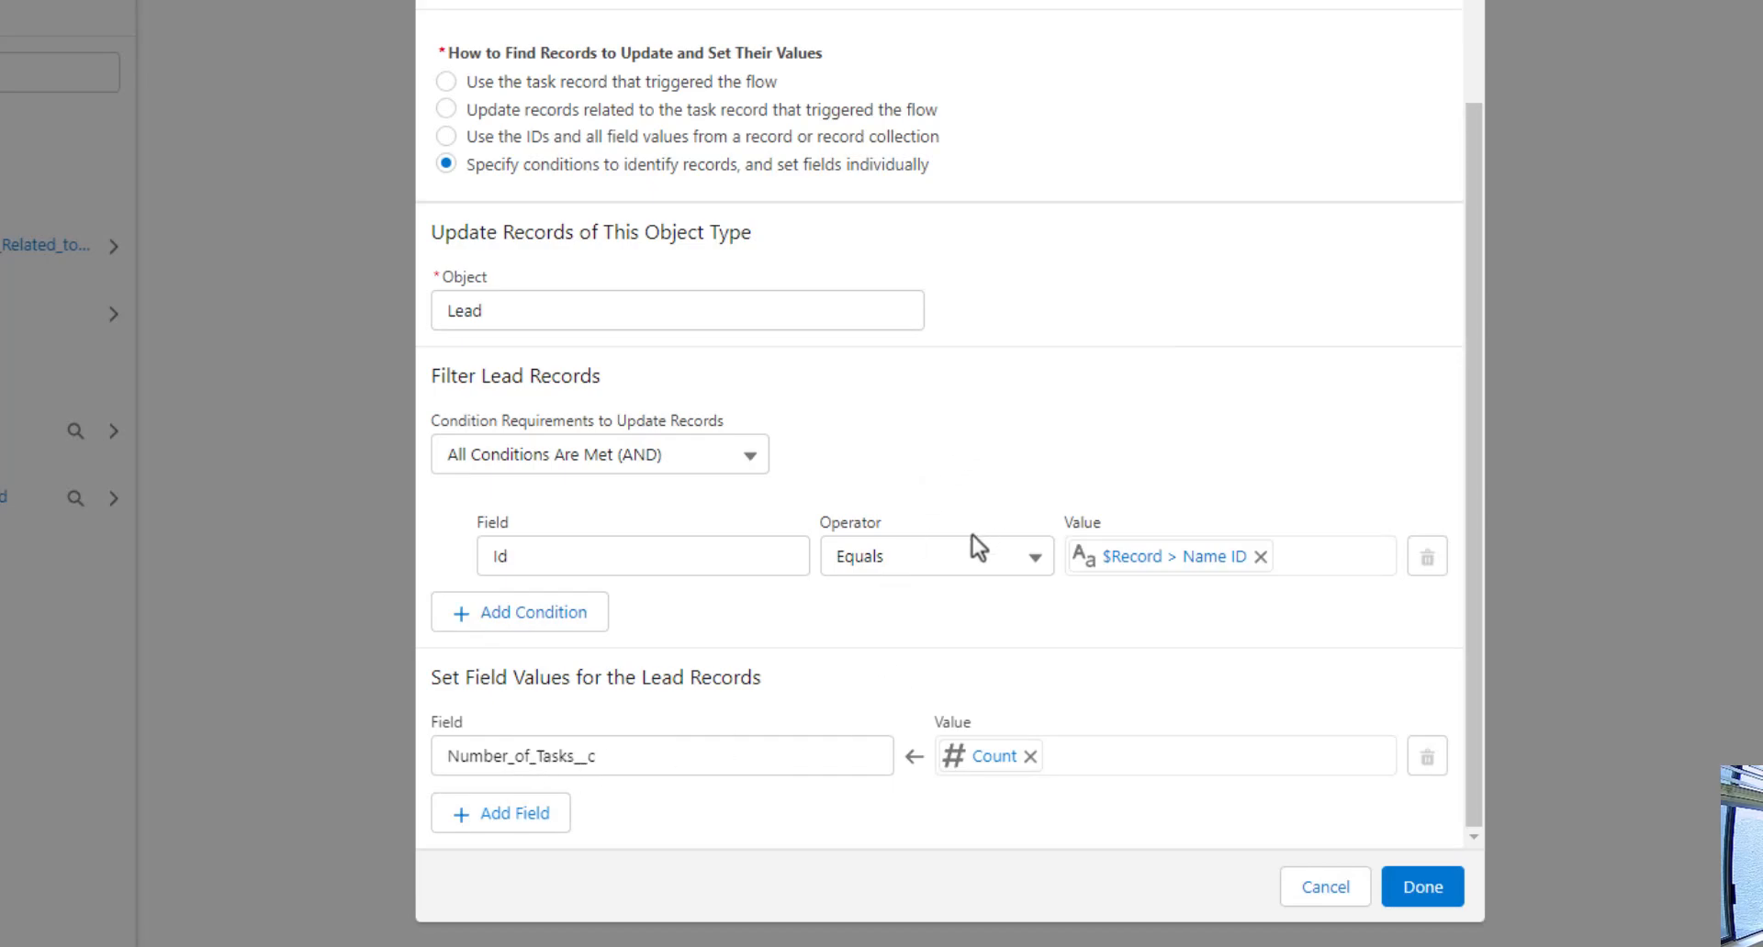
click(1425, 888)
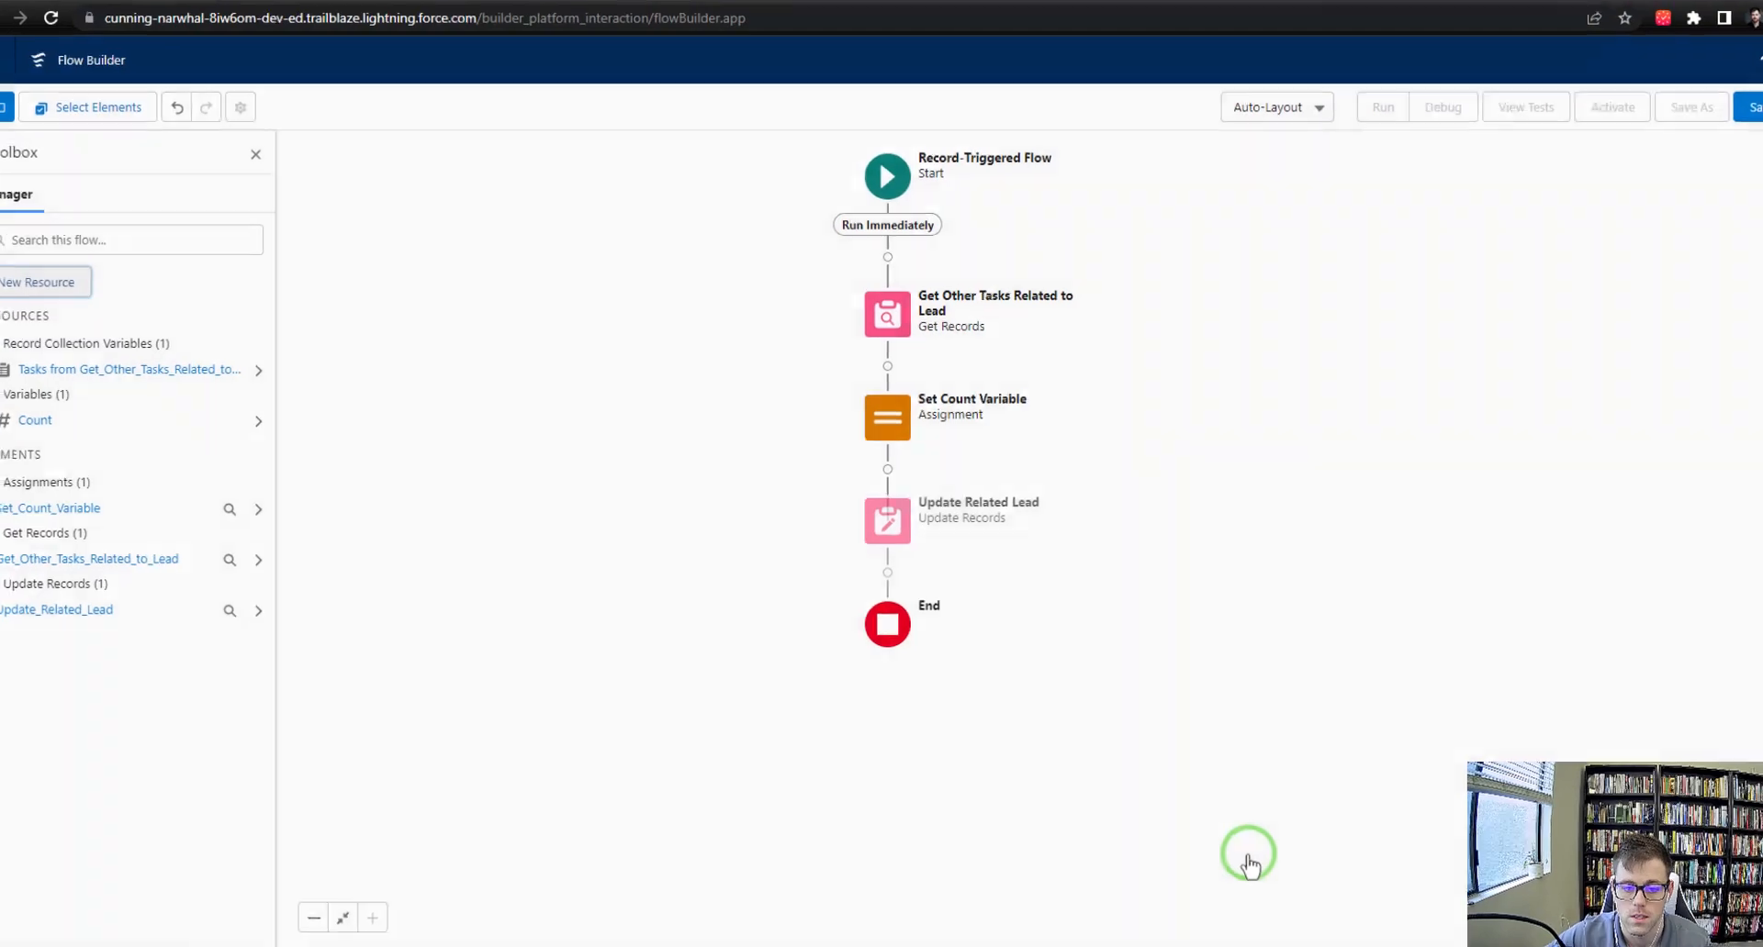
Save the flow with the label Task - Update Lead Count (Create), accepting the generated API name.
drag(1211, 504, 1201, 541)
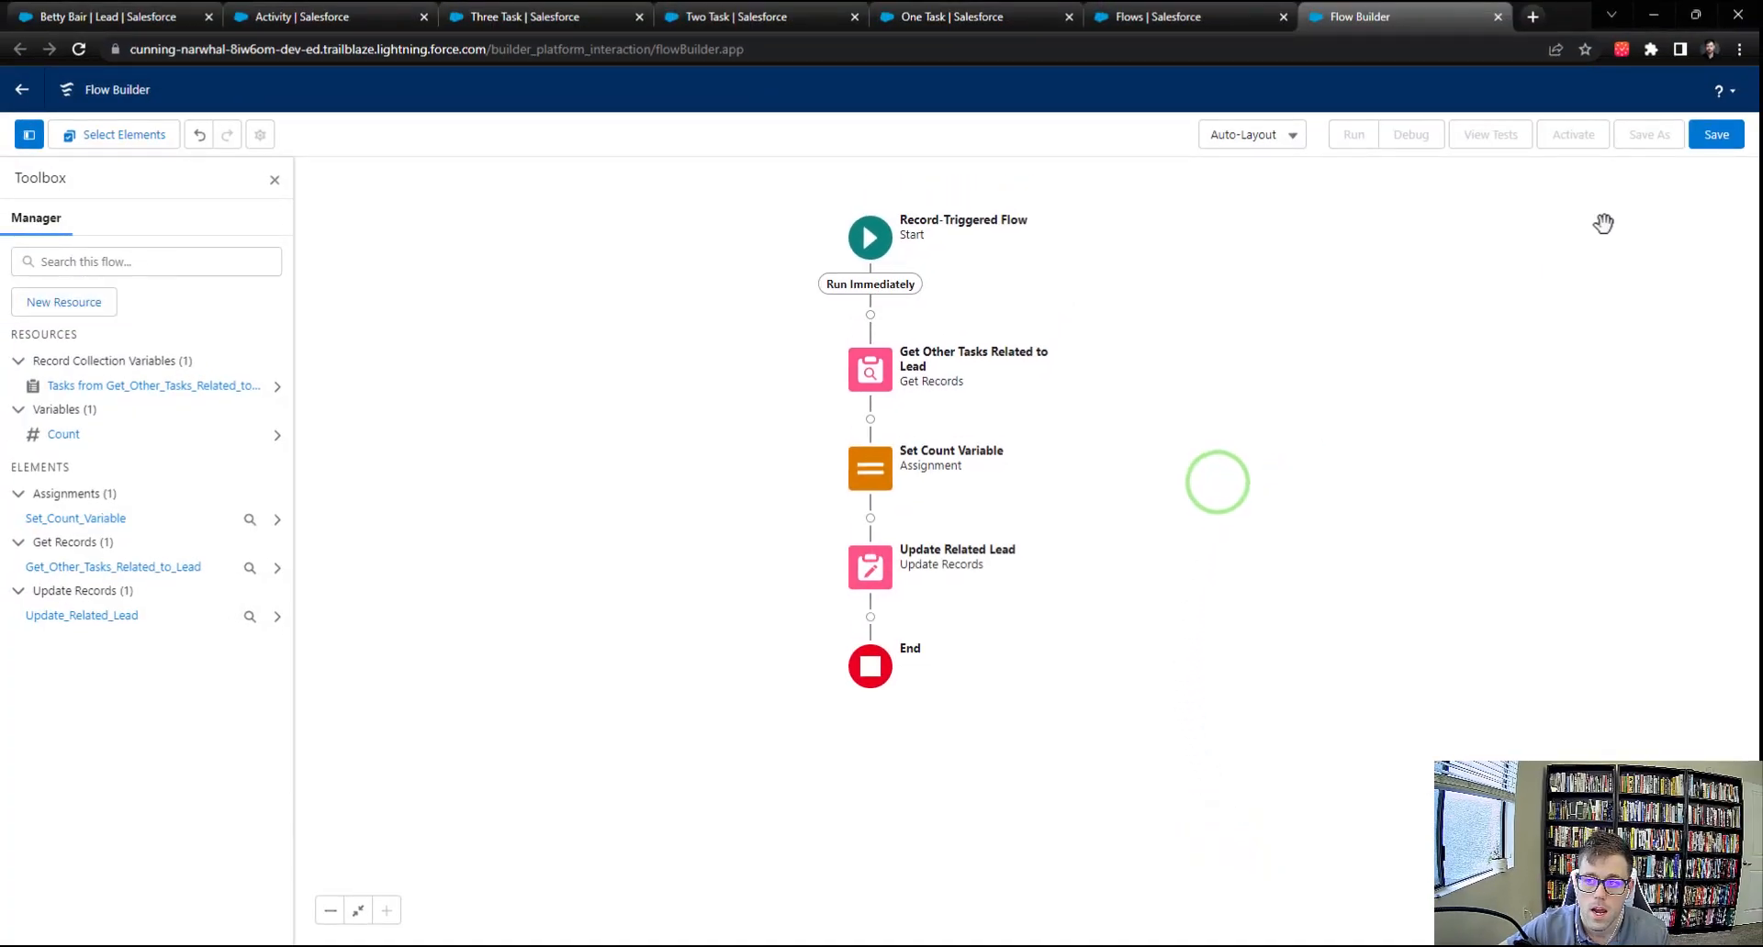
click(1700, 143)
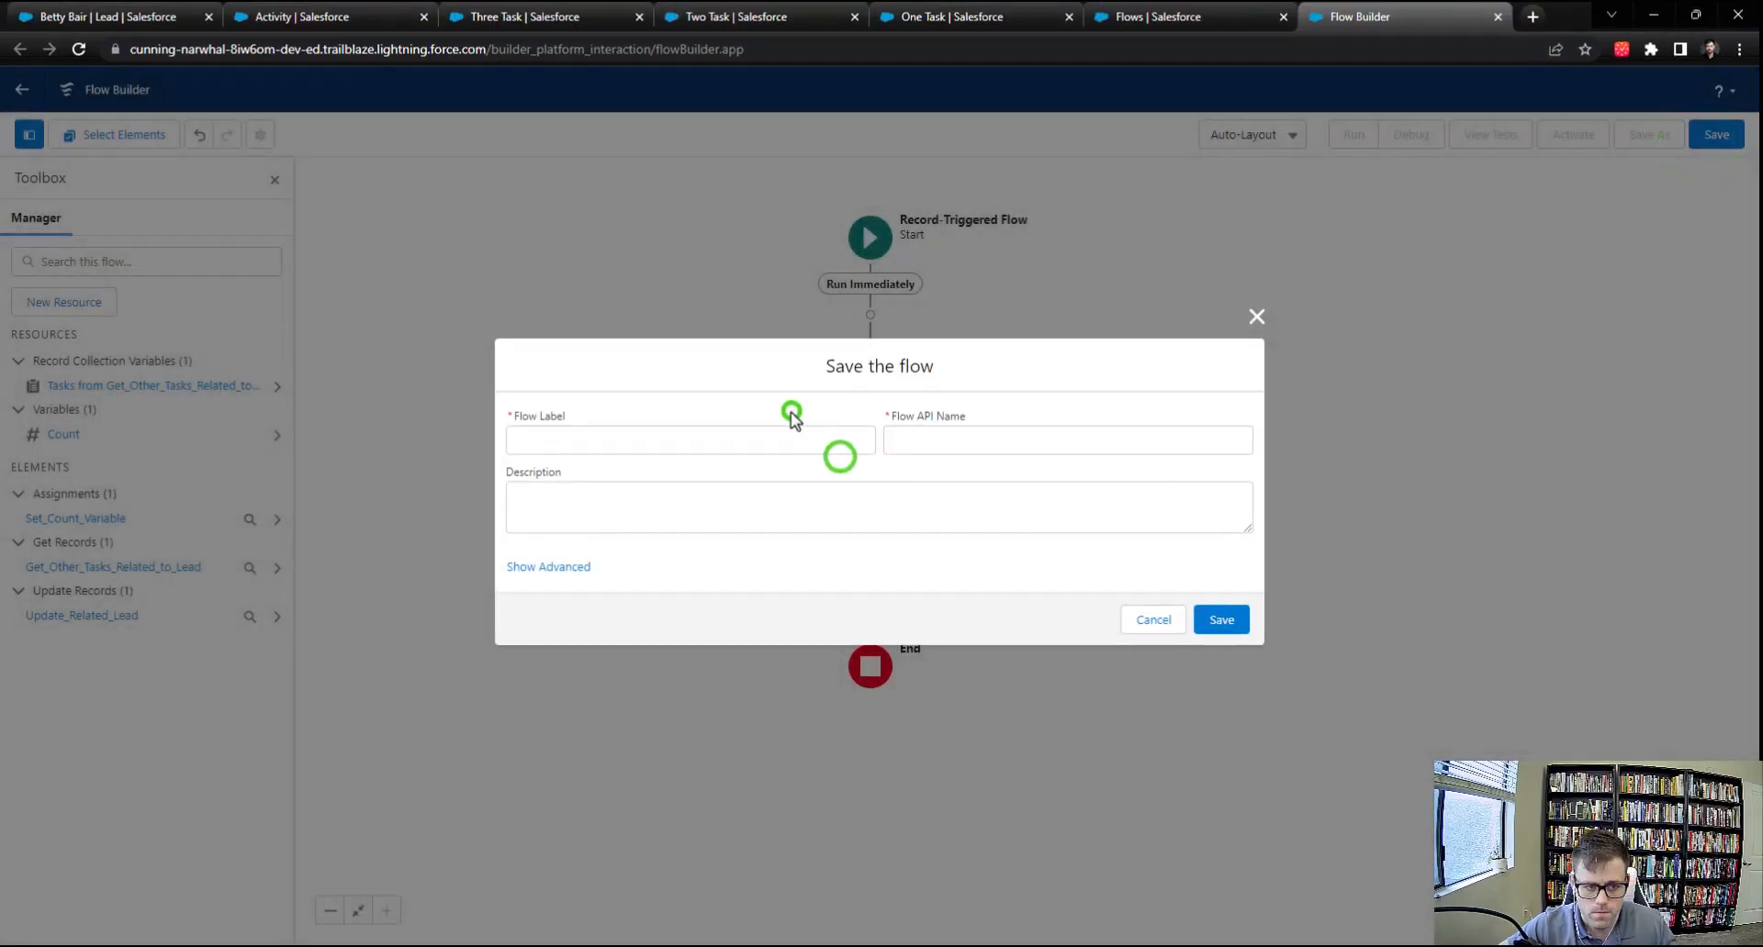
click(785, 438)
text(Task )
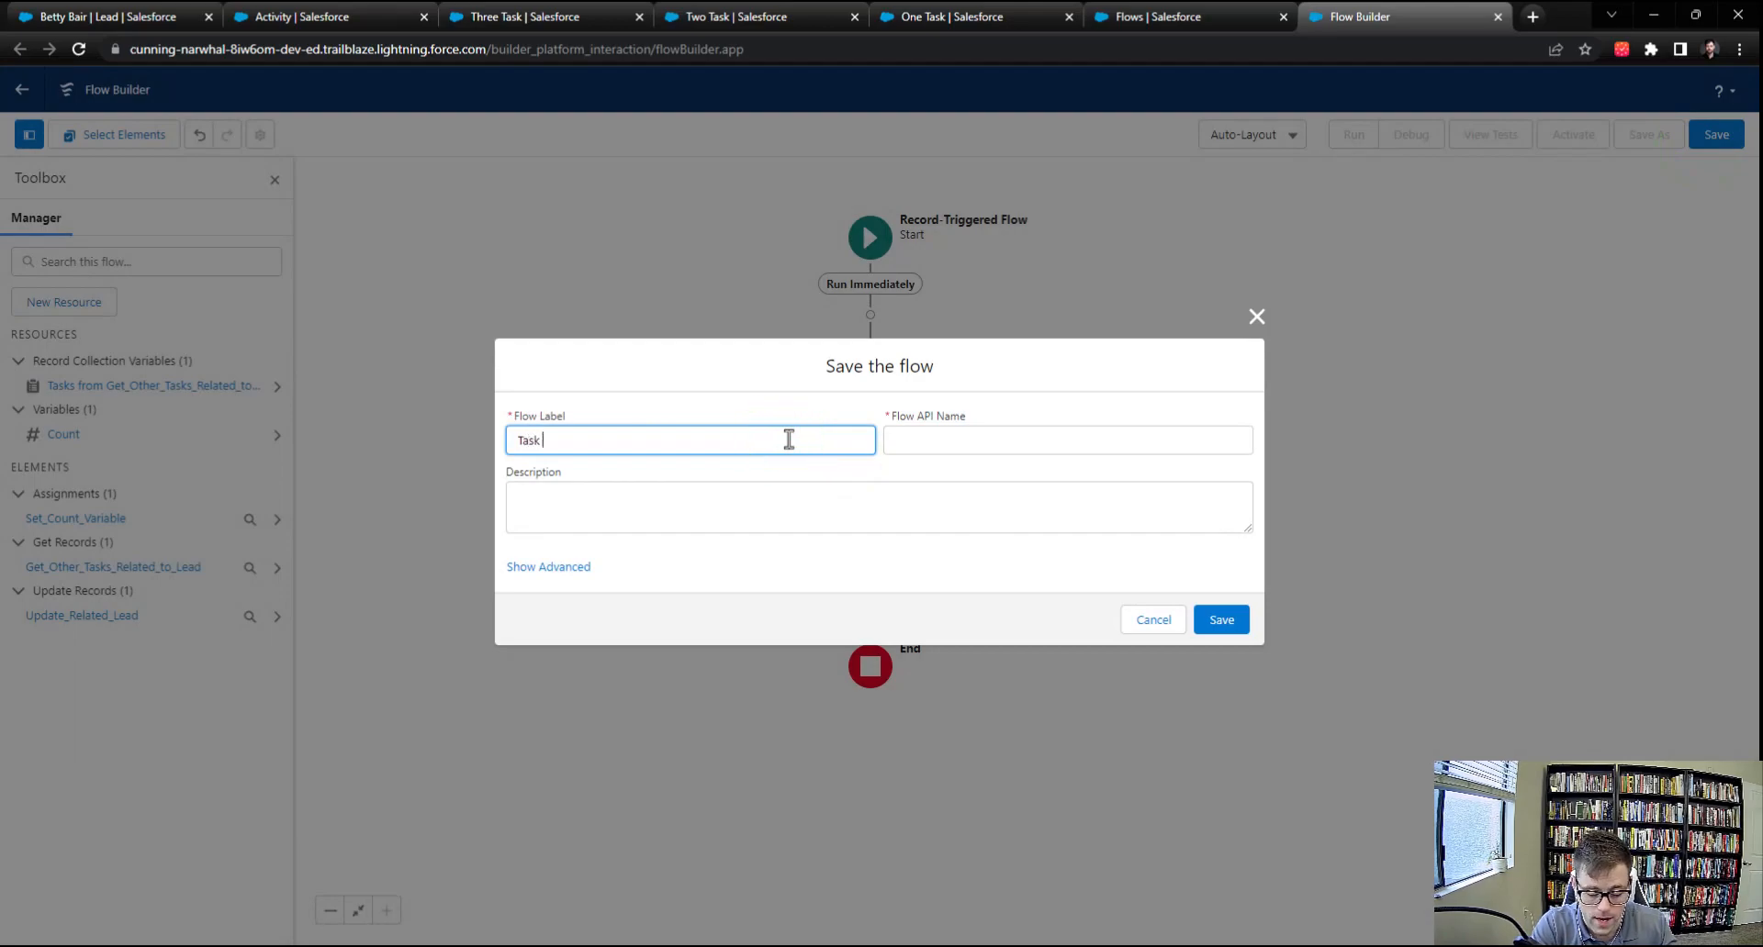
text(- Update Lead Cou)
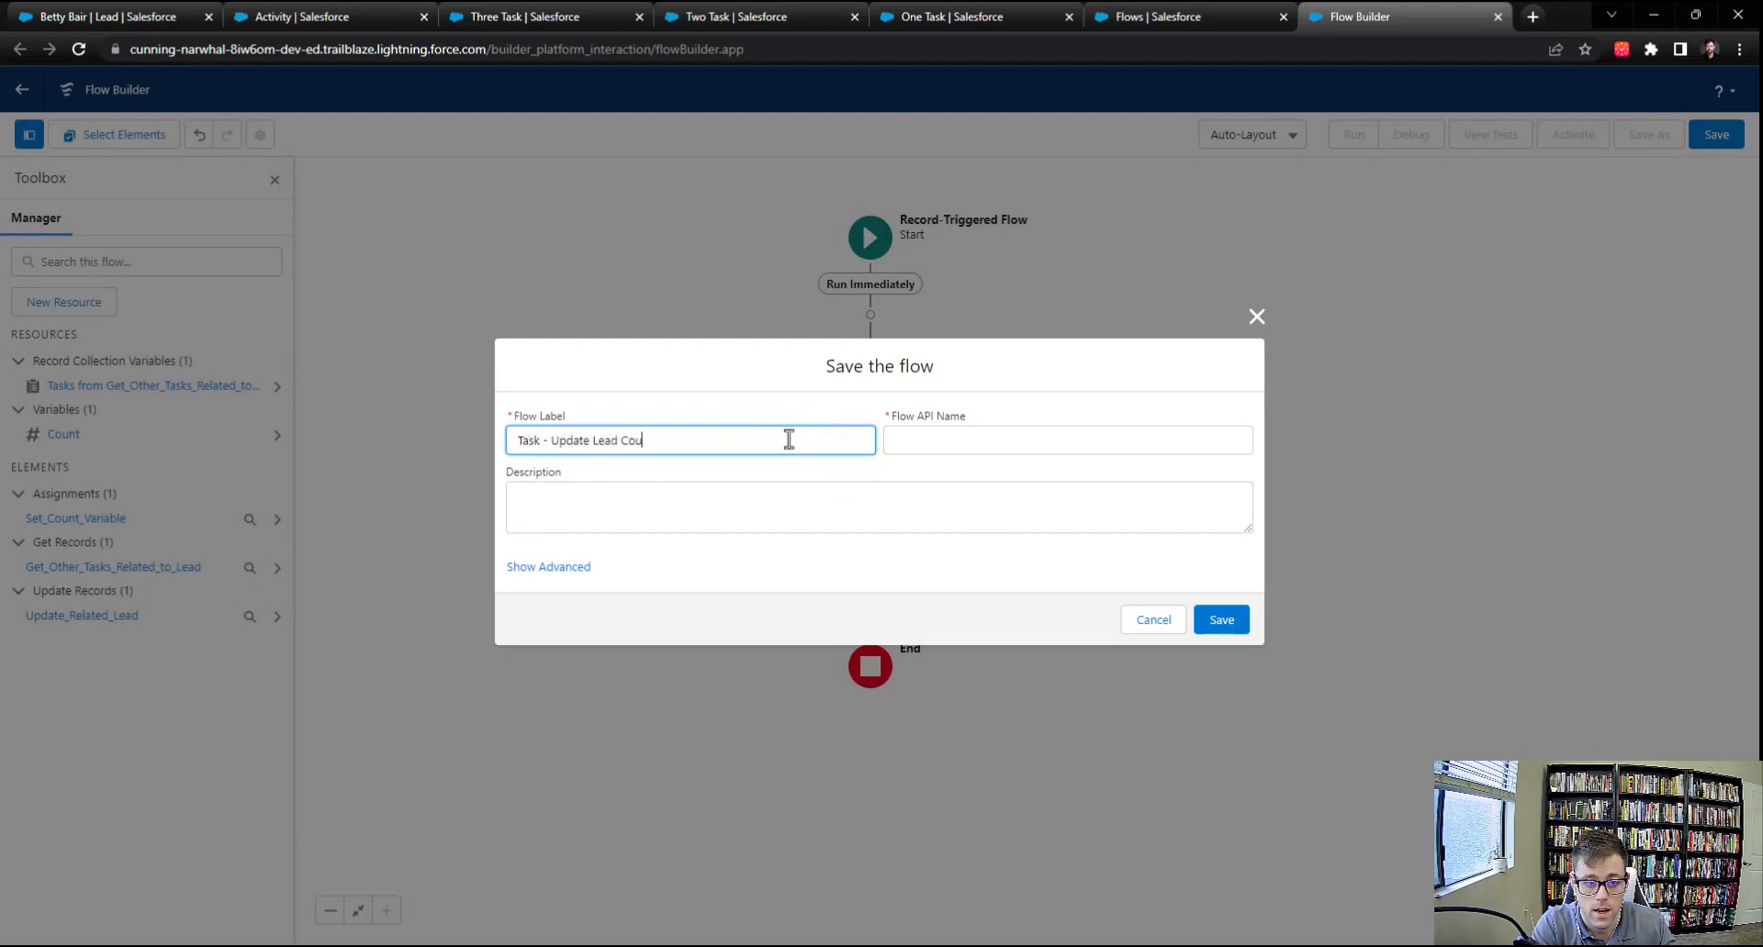
text(nt (Create)
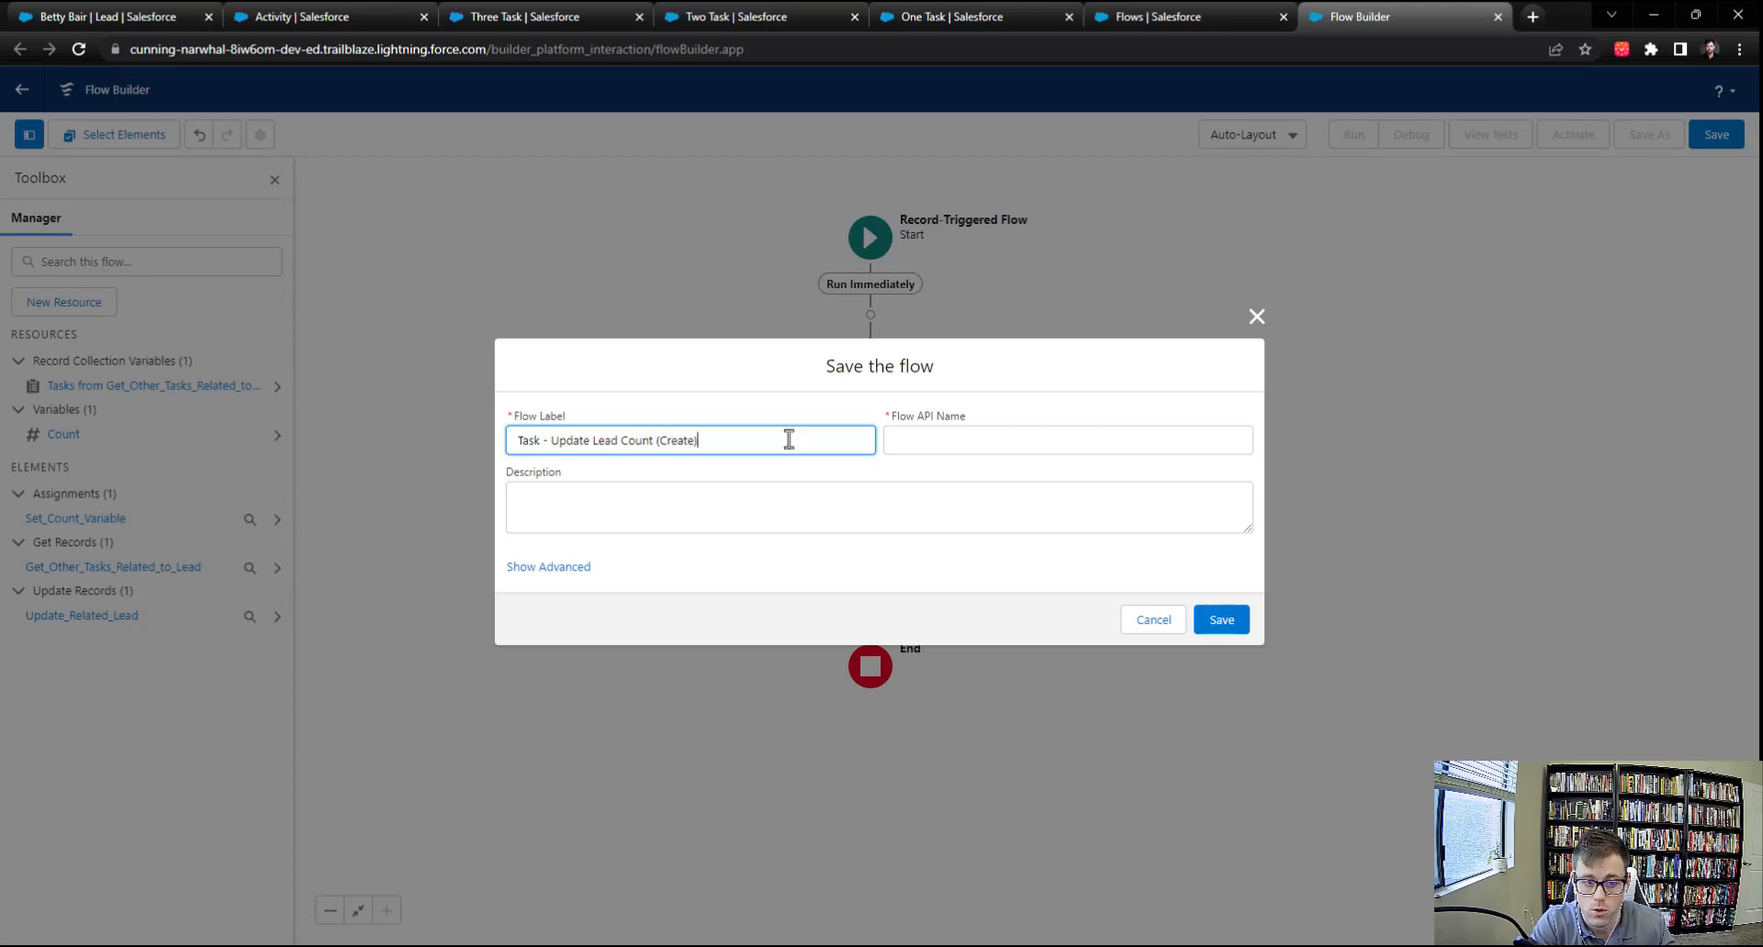
key(Tab)
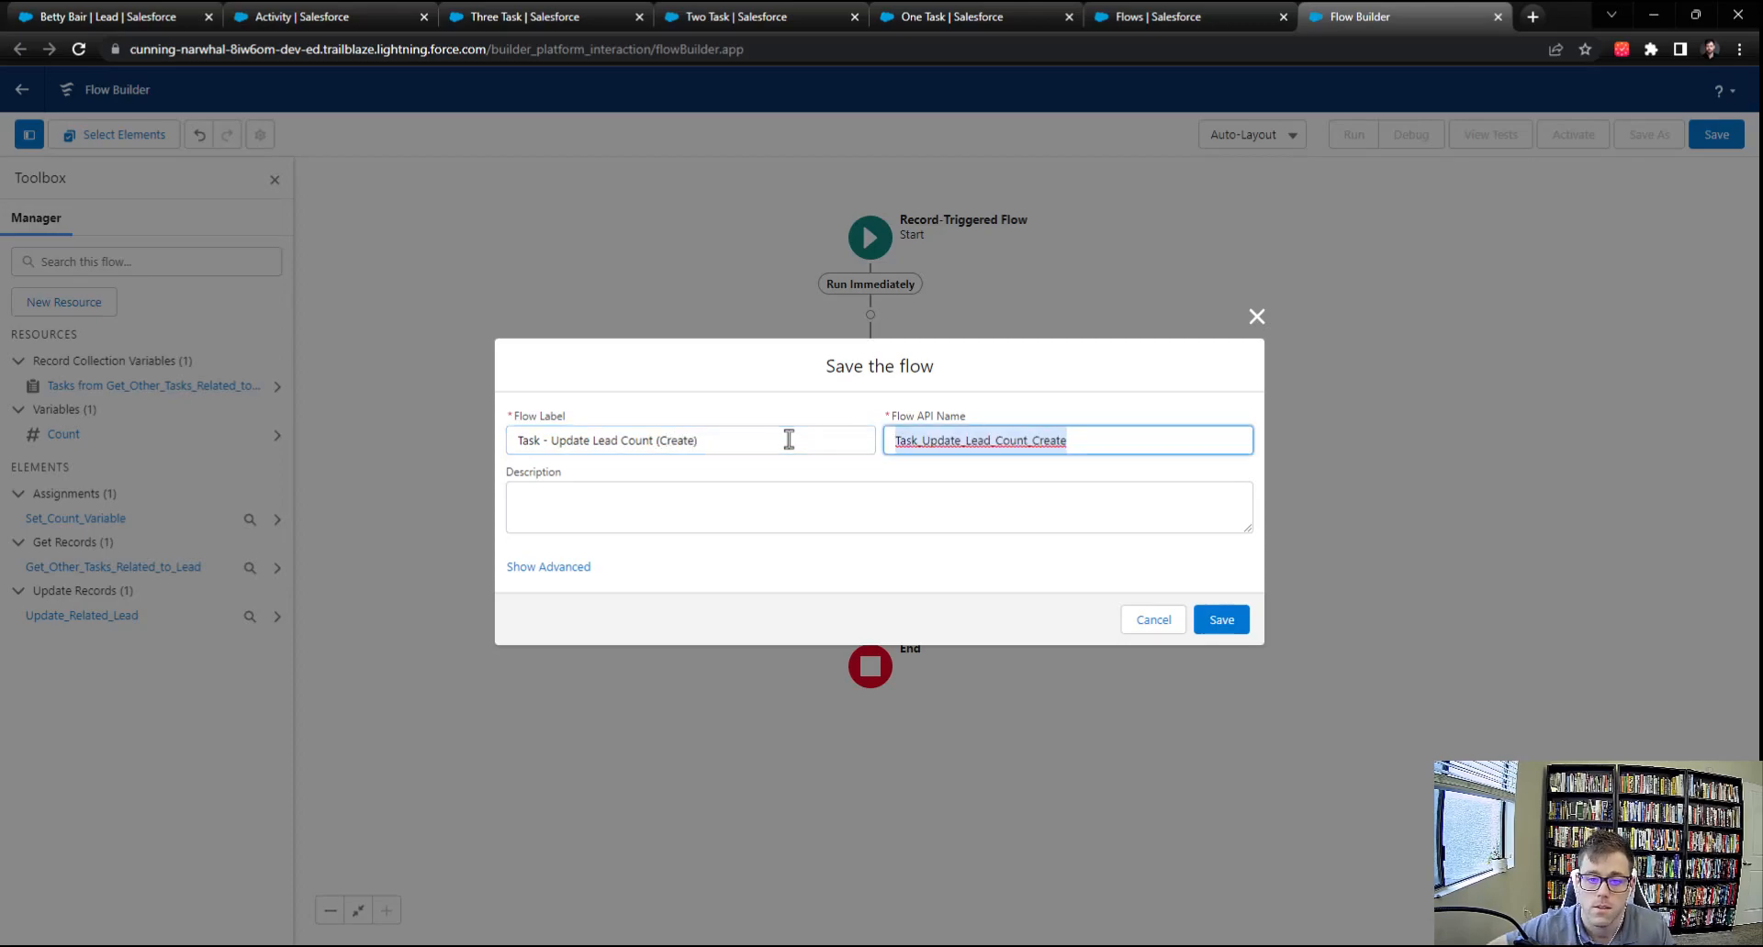
click(1210, 631)
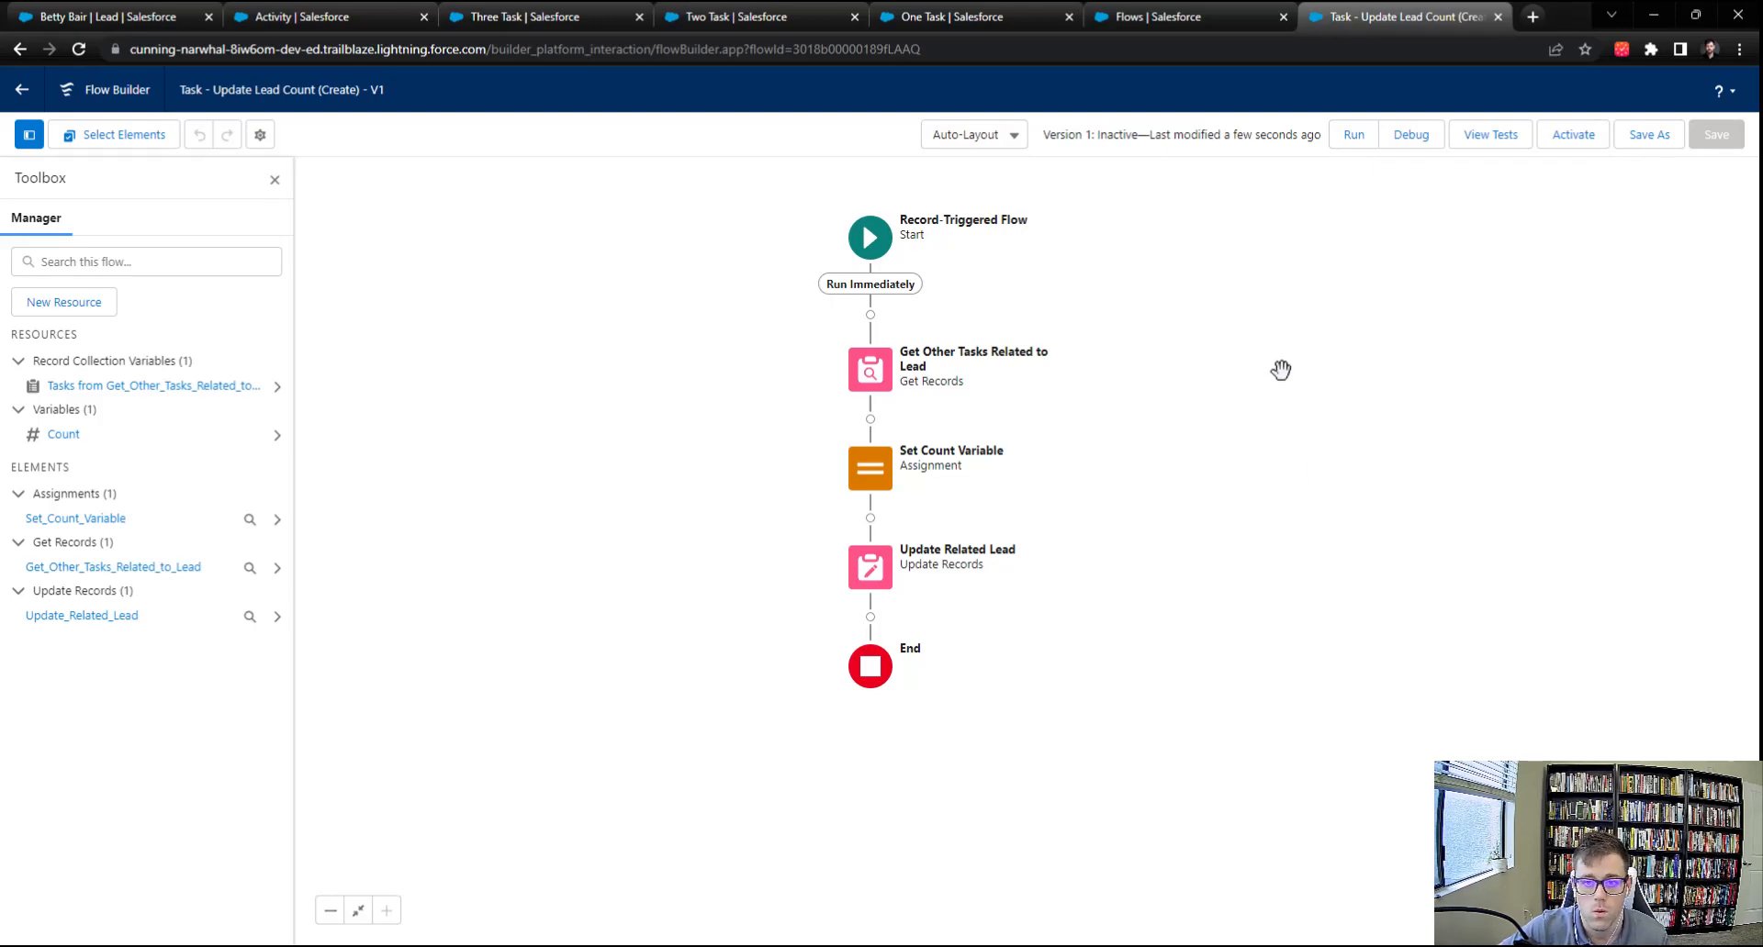
Hide the toolbox and review the object, trigger and conditions in the flow's Start element.
drag(1252, 282, 1310, 323)
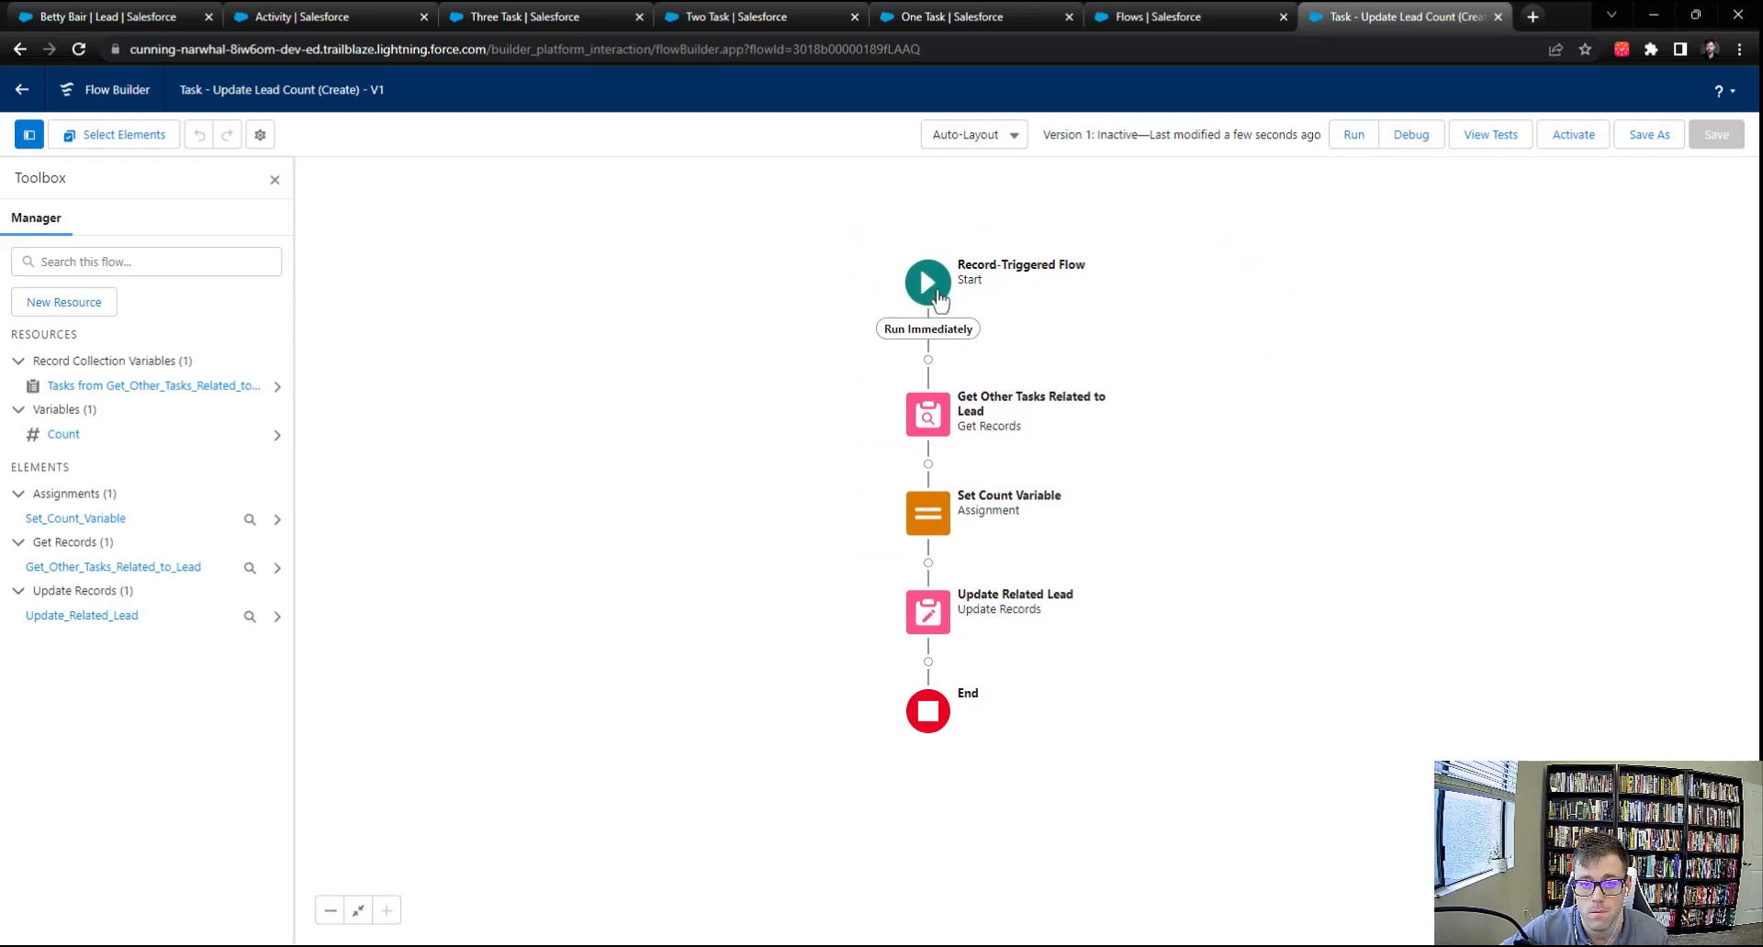
click(274, 179)
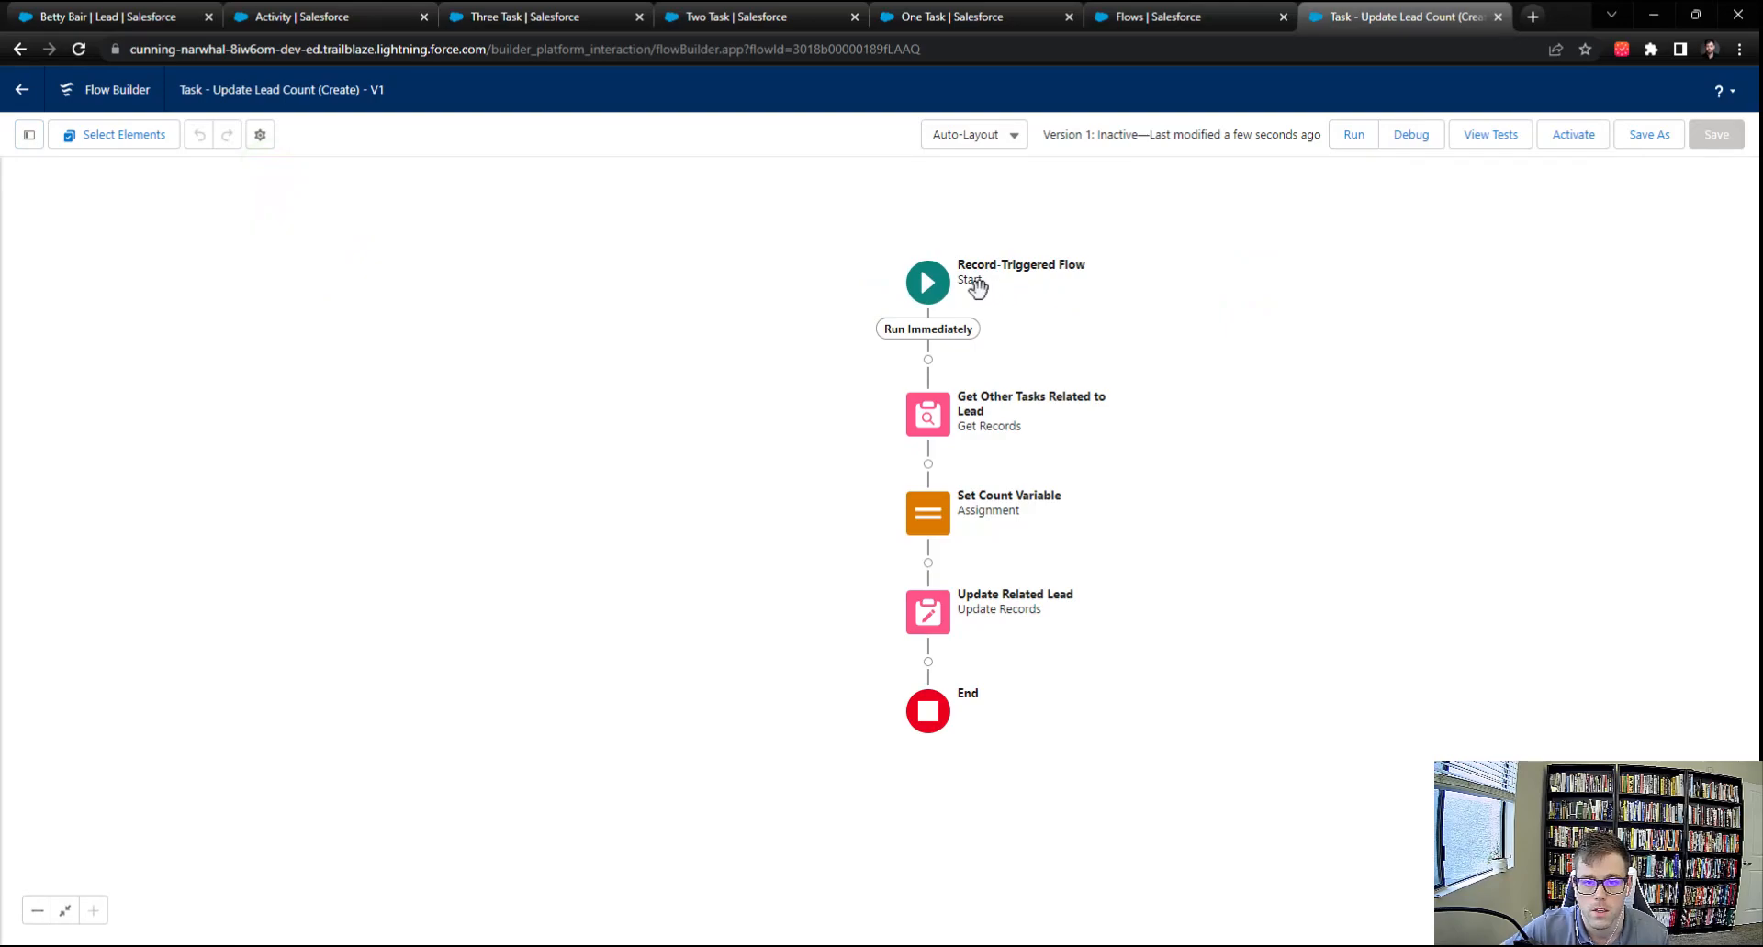
click(928, 292)
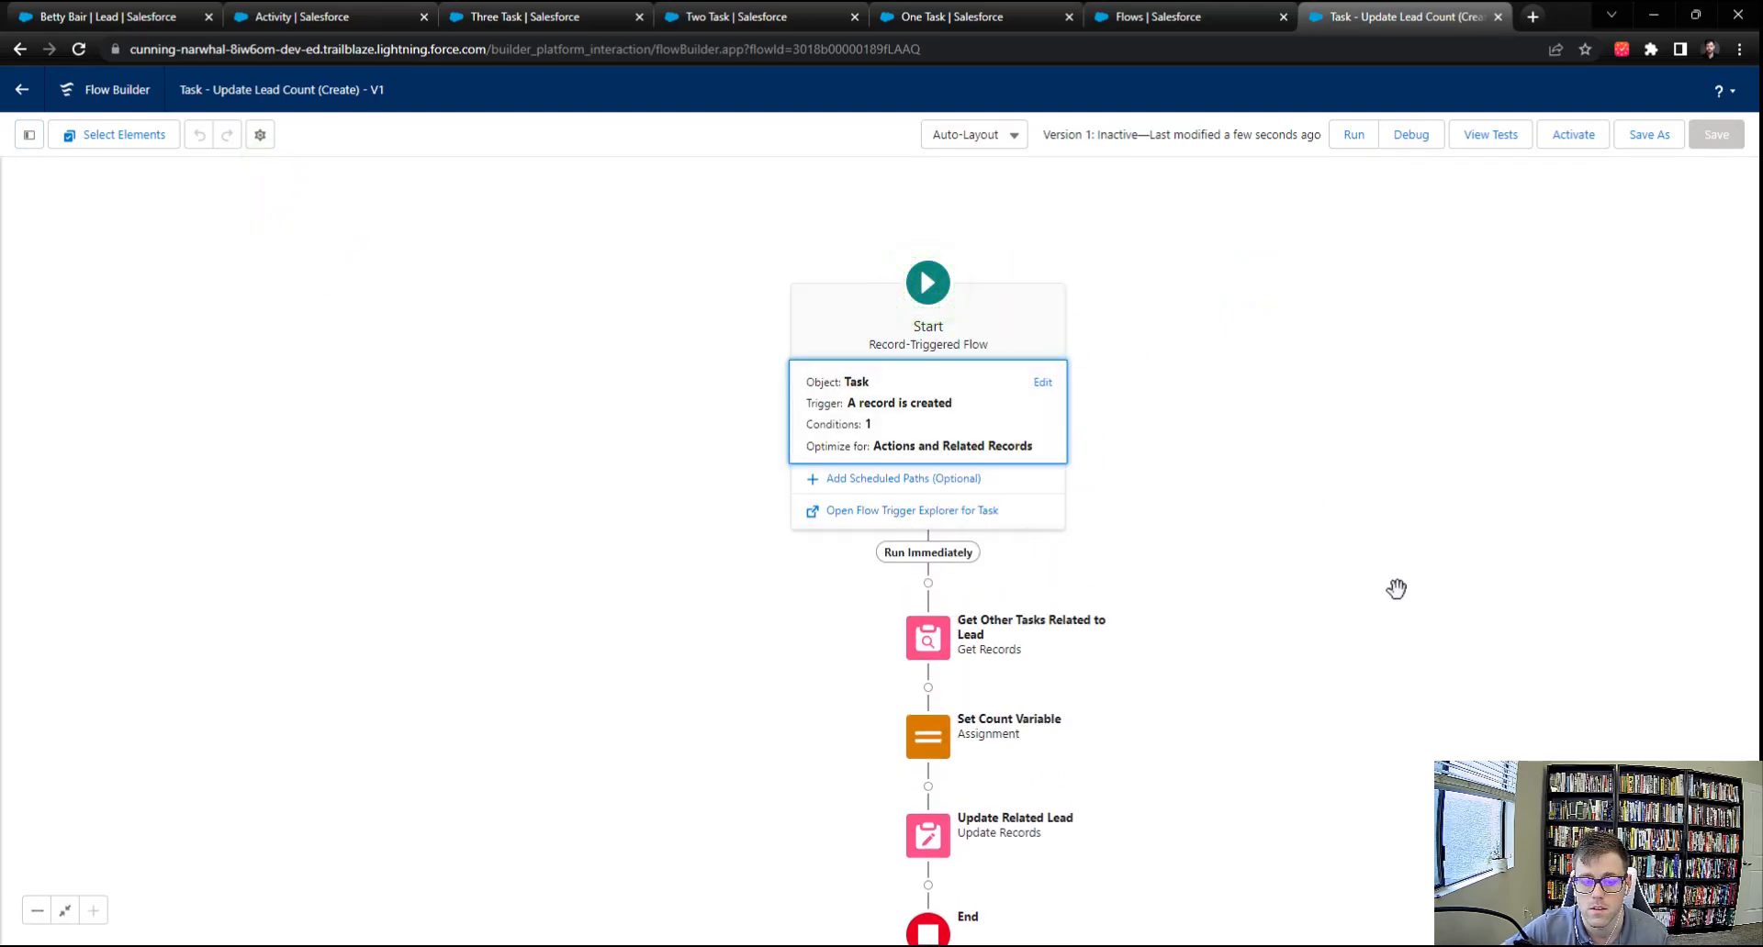
drag(1396, 591, 1336, 521)
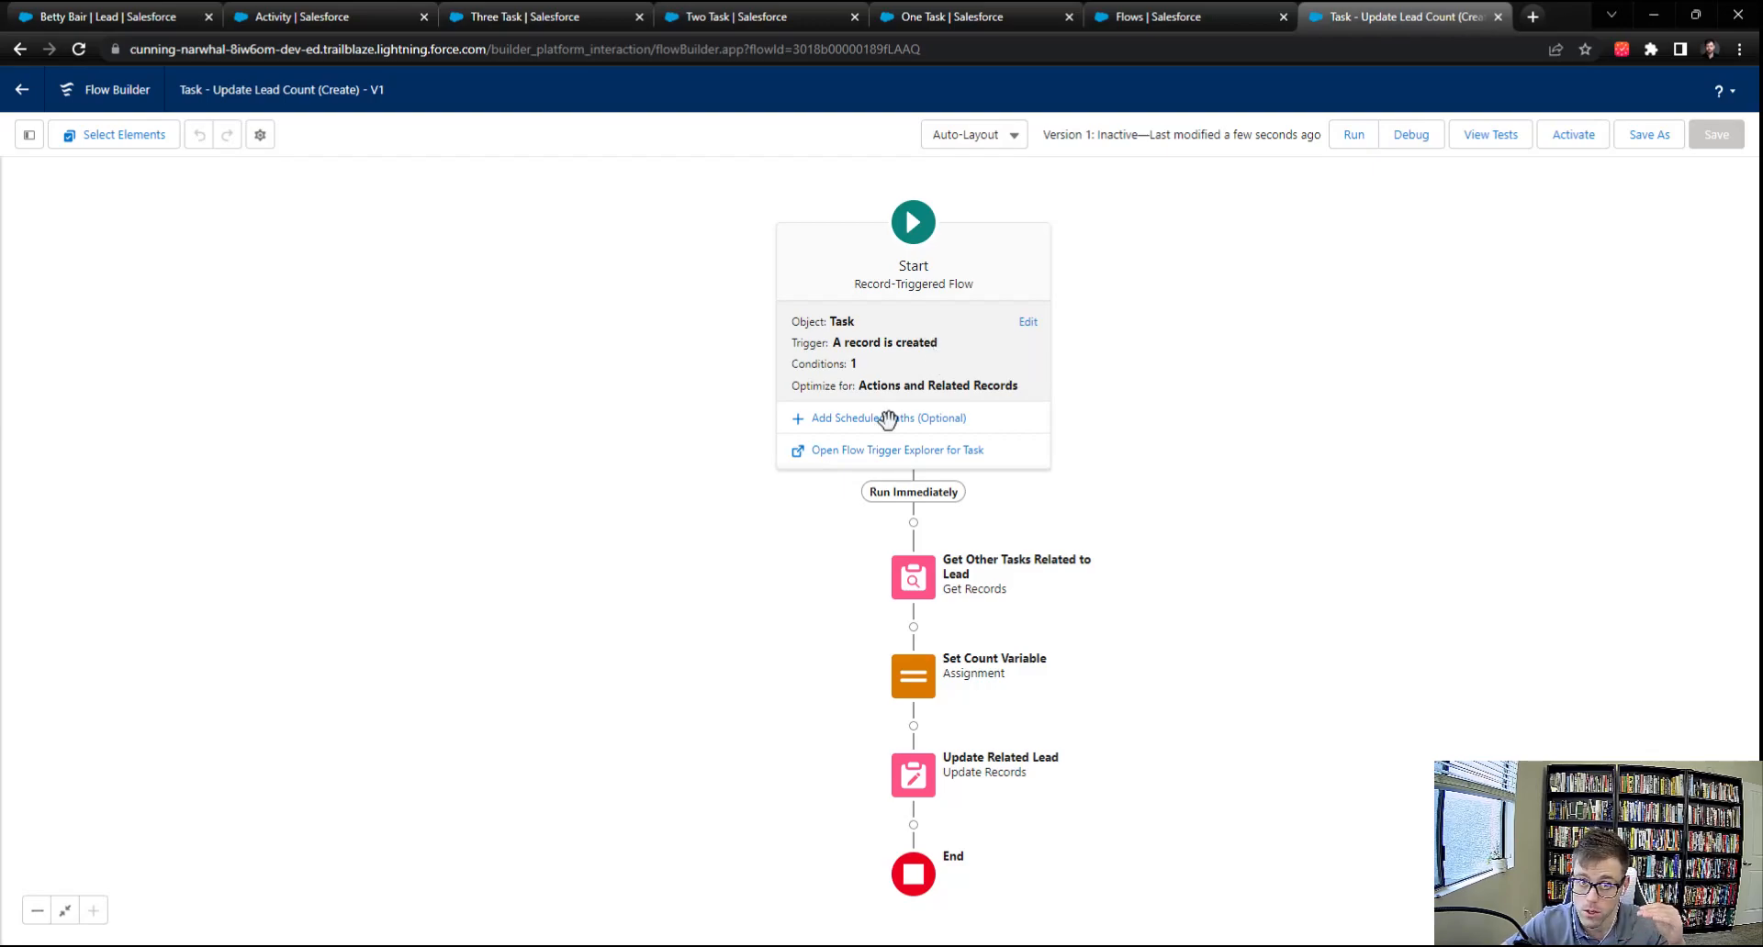
click(1491, 368)
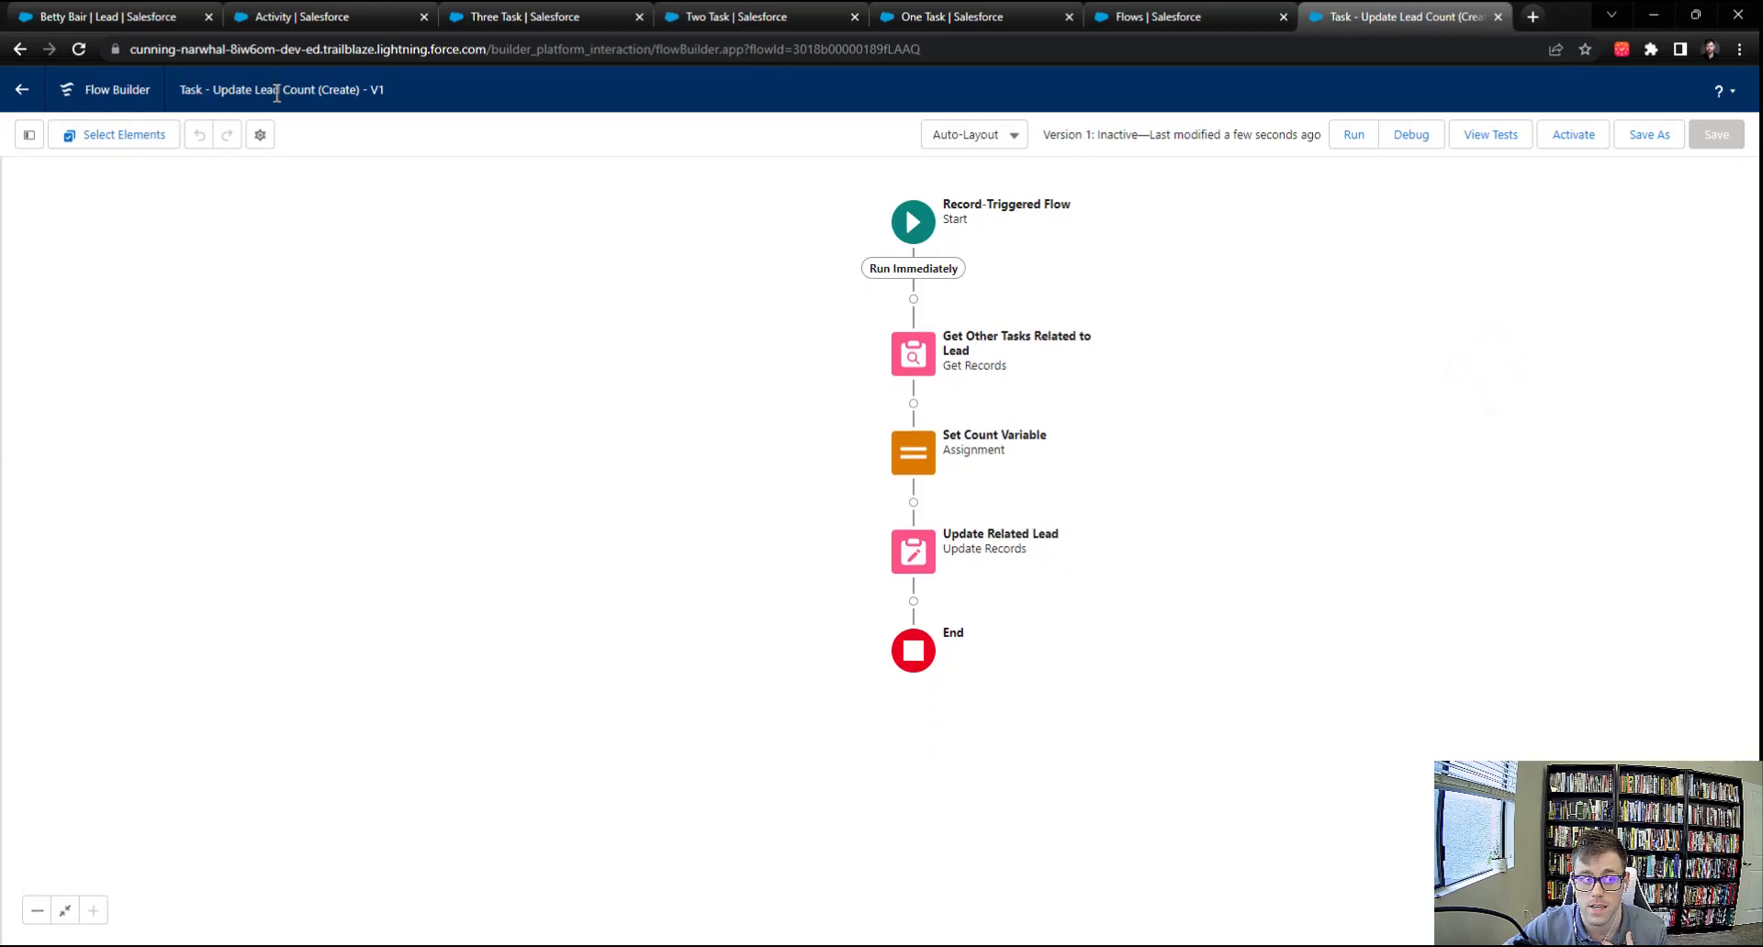
Activate the flow and copy its label in preparation for saving a duplicate.
click(1576, 138)
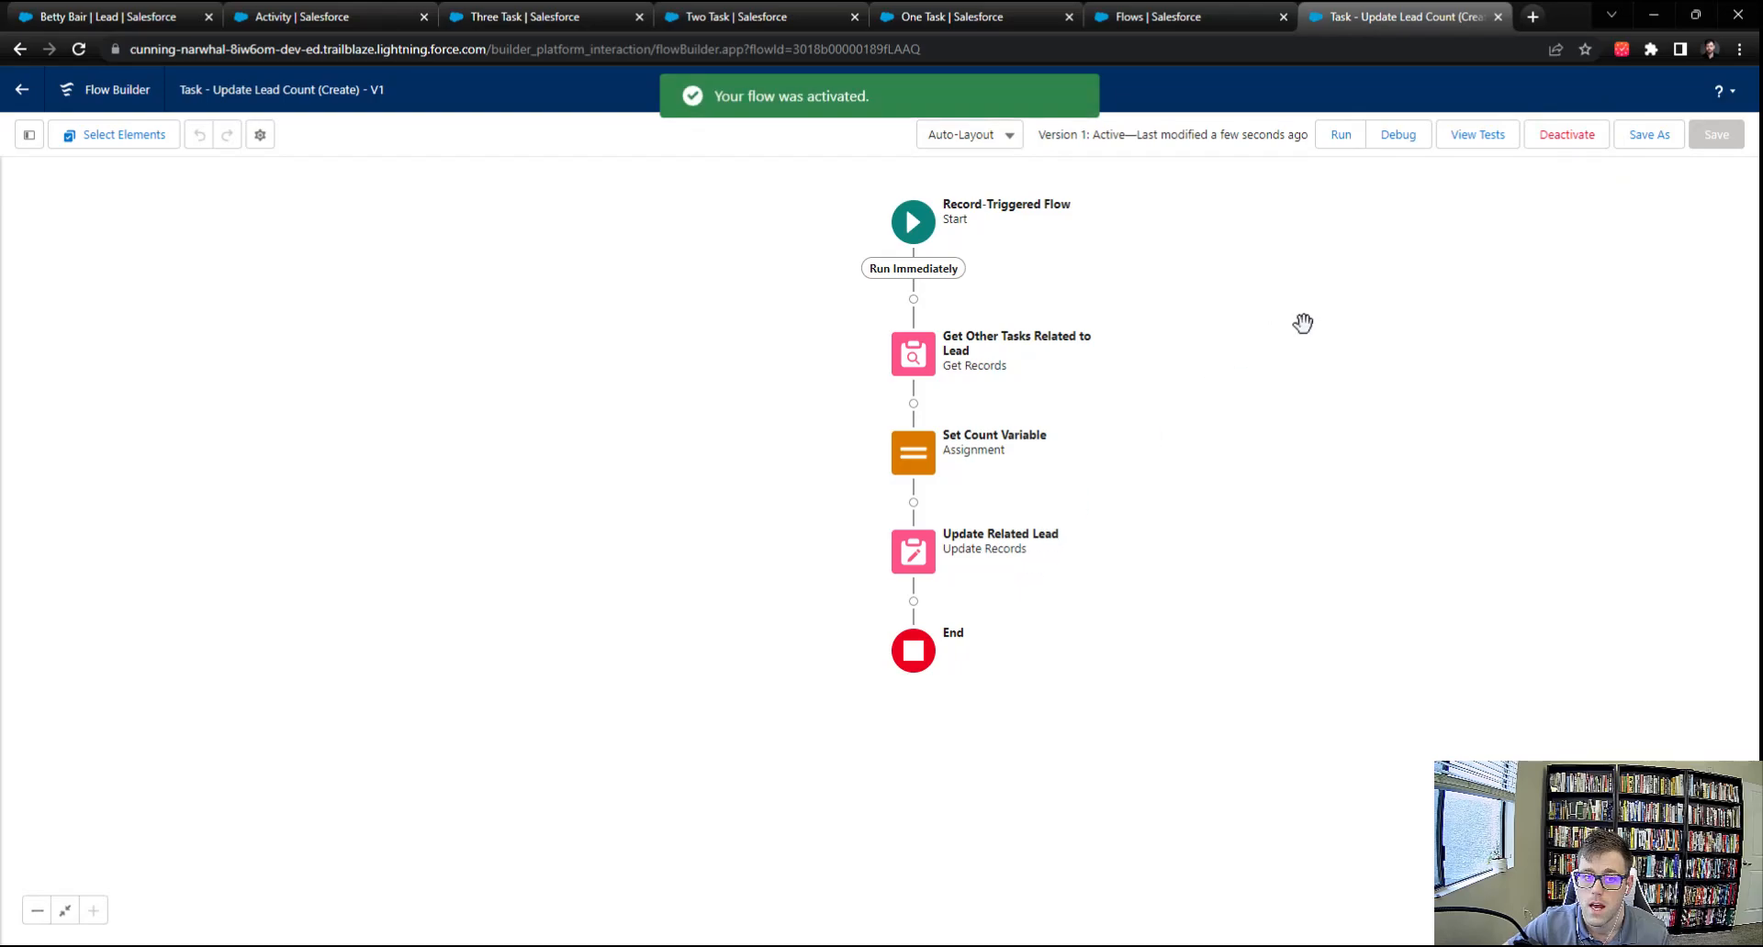
drag(1303, 325, 1231, 425)
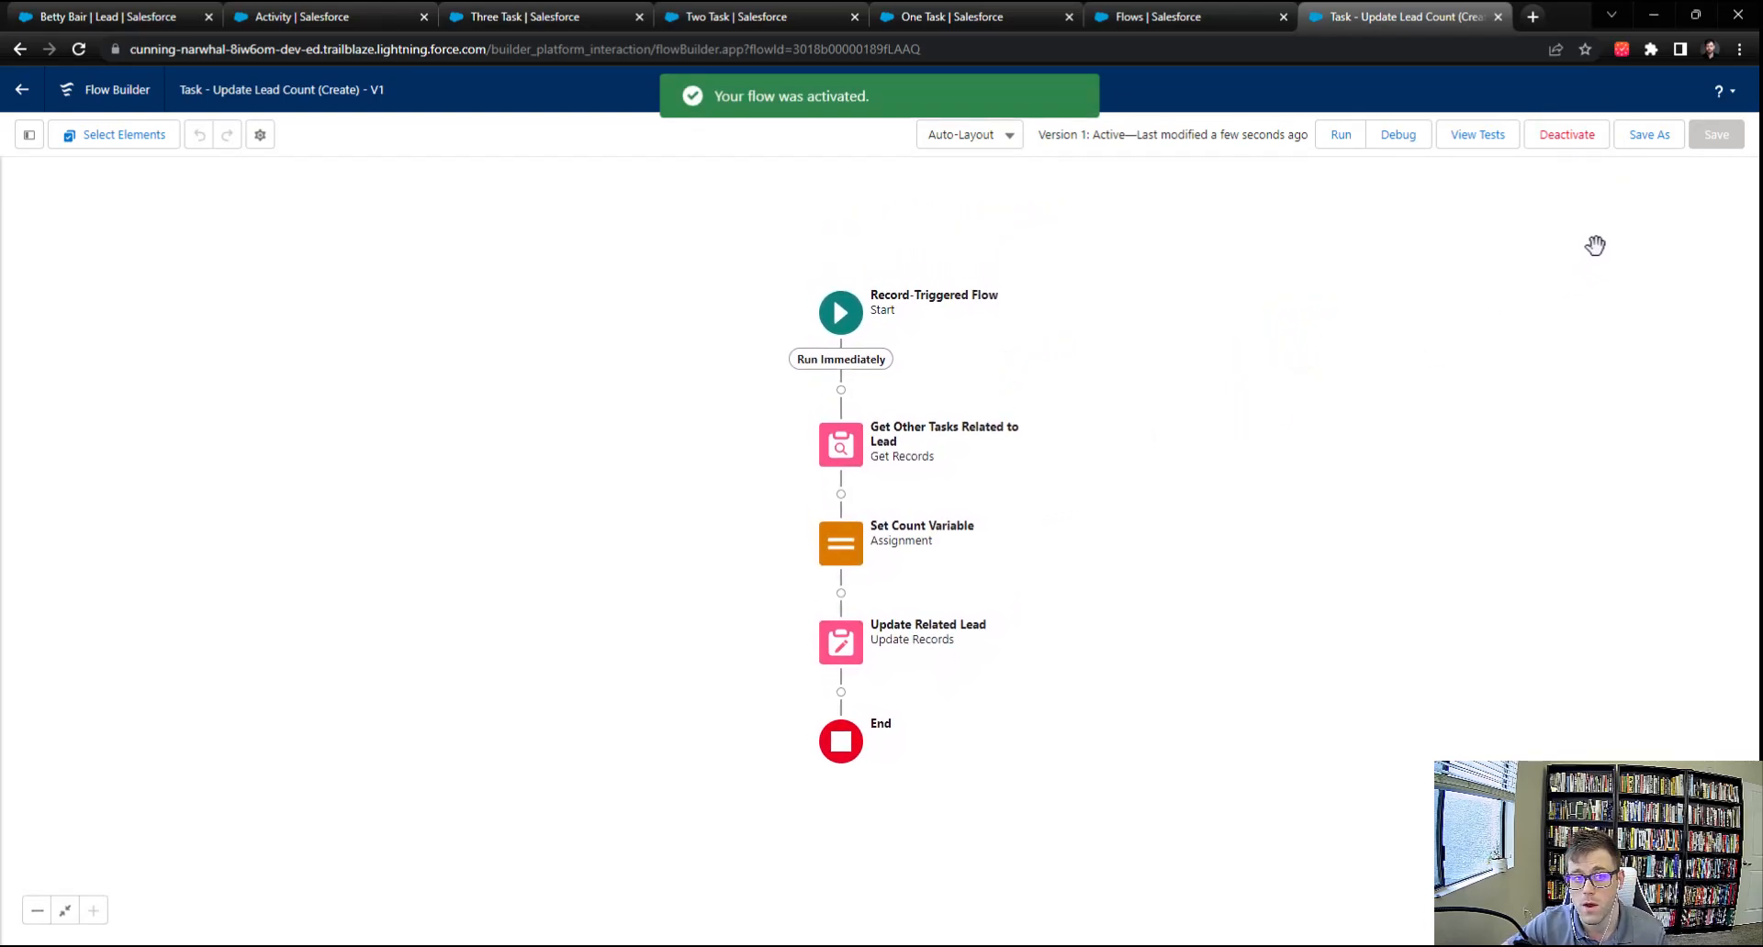
click(1649, 134)
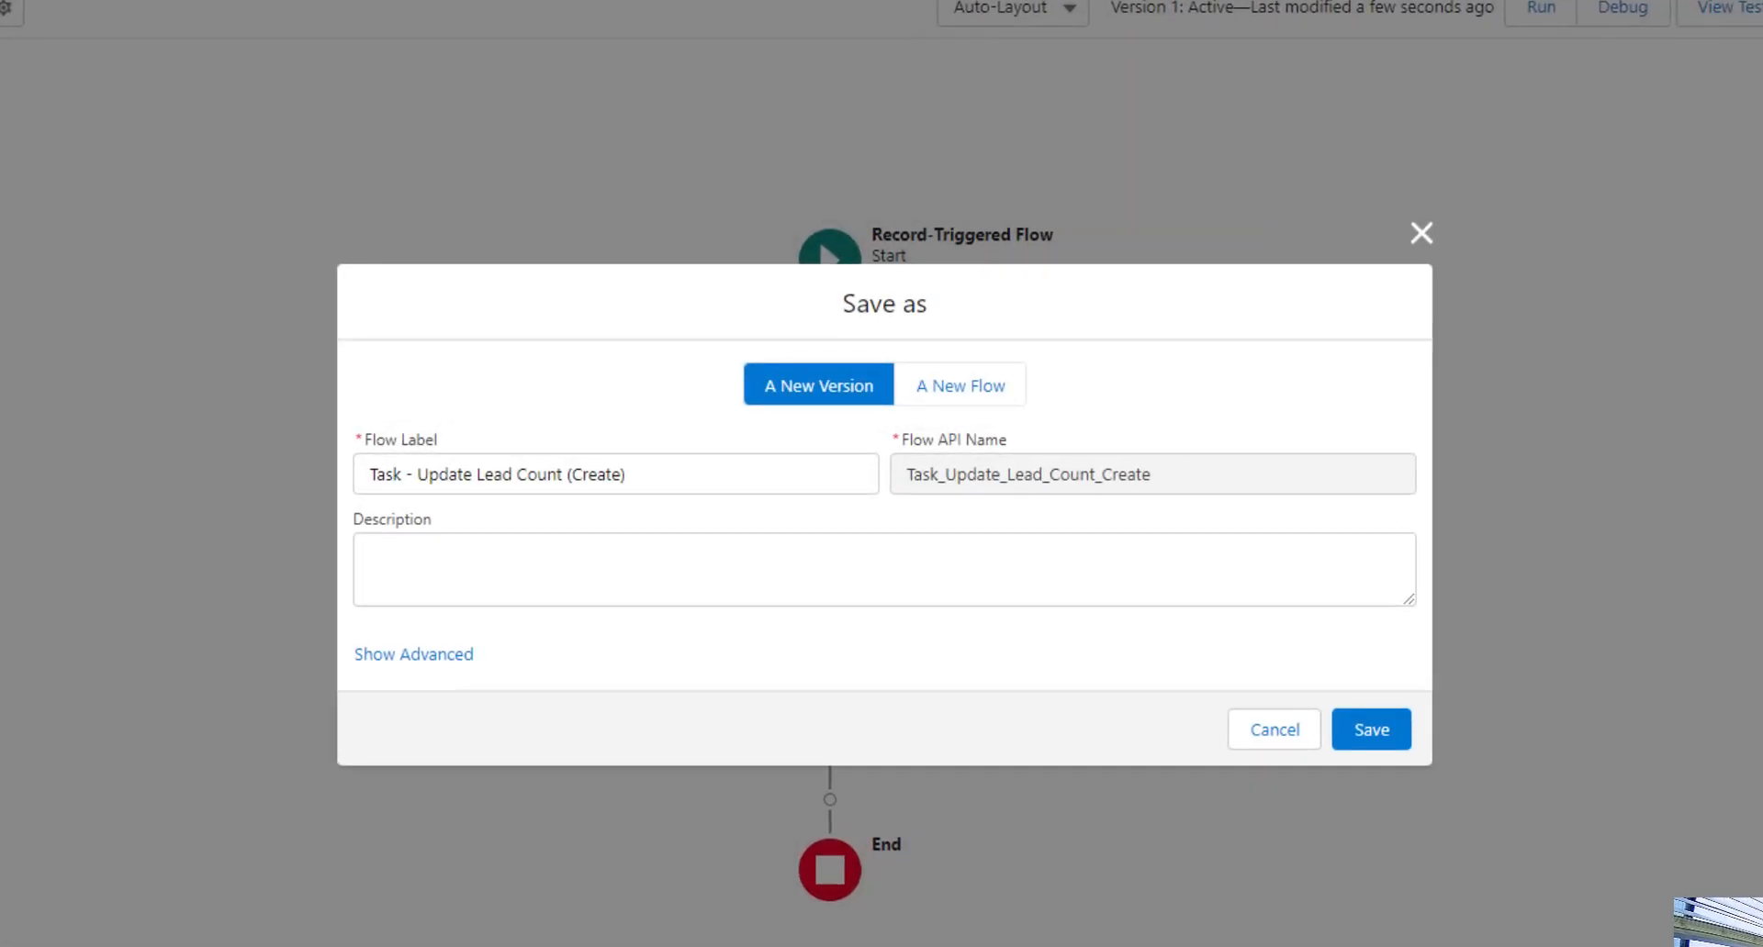
click(918, 384)
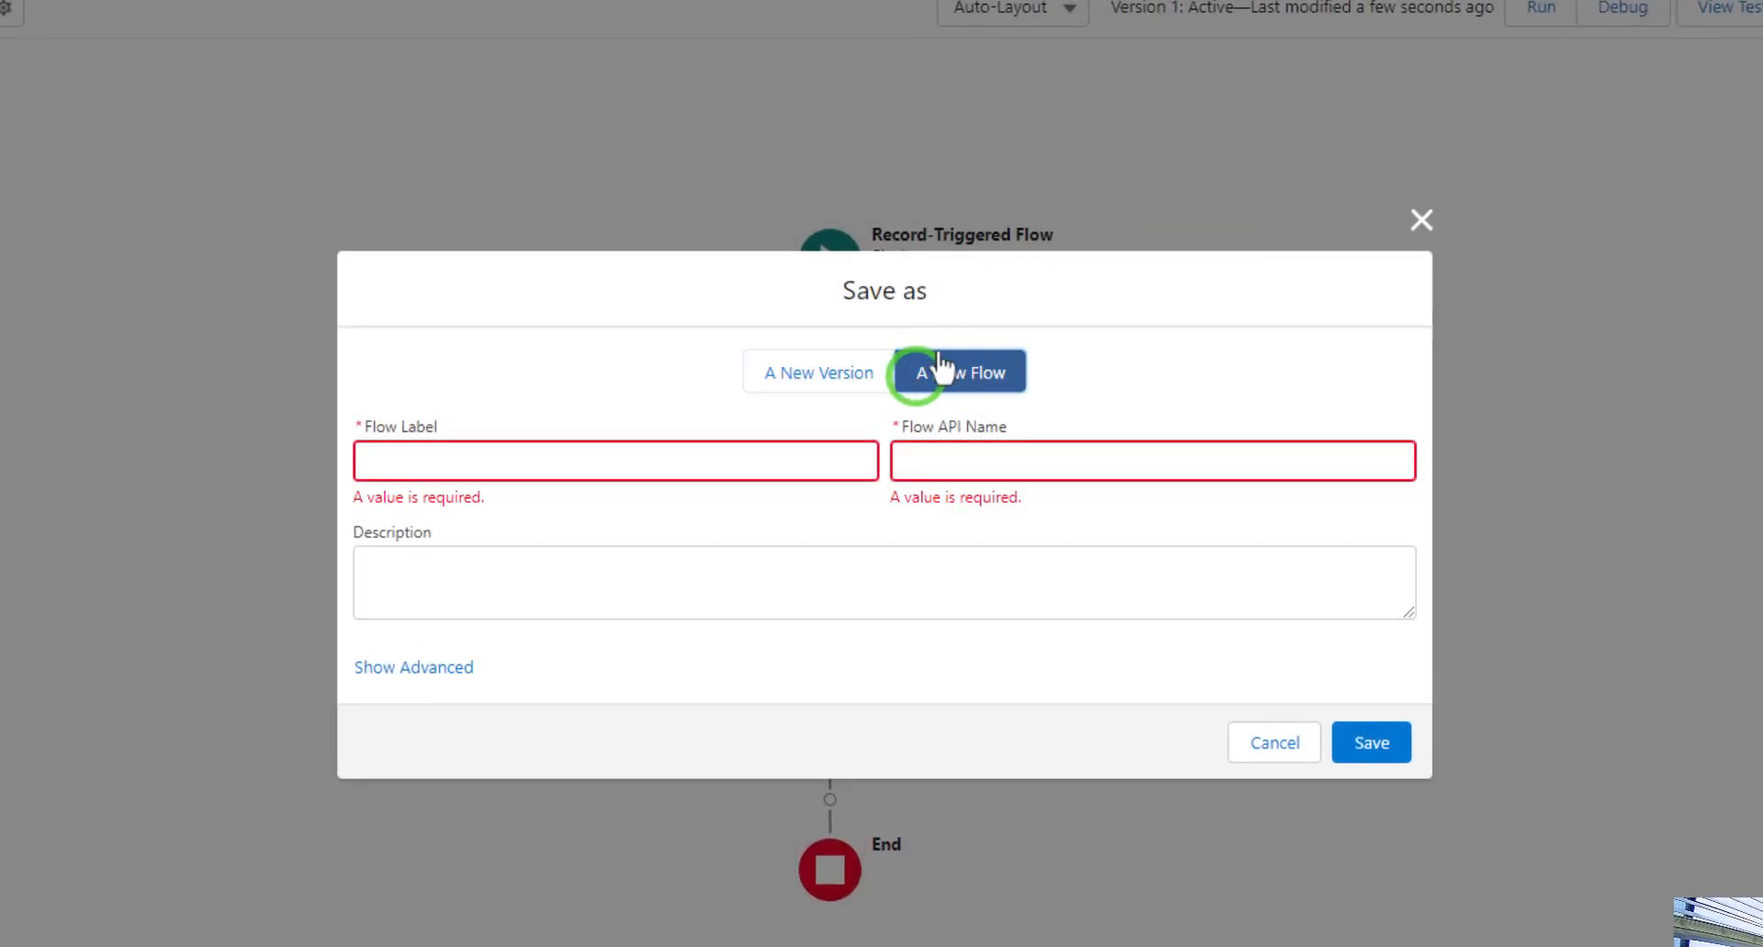
click(852, 385)
drag(685, 476, 346, 477)
key(ctrl+c)
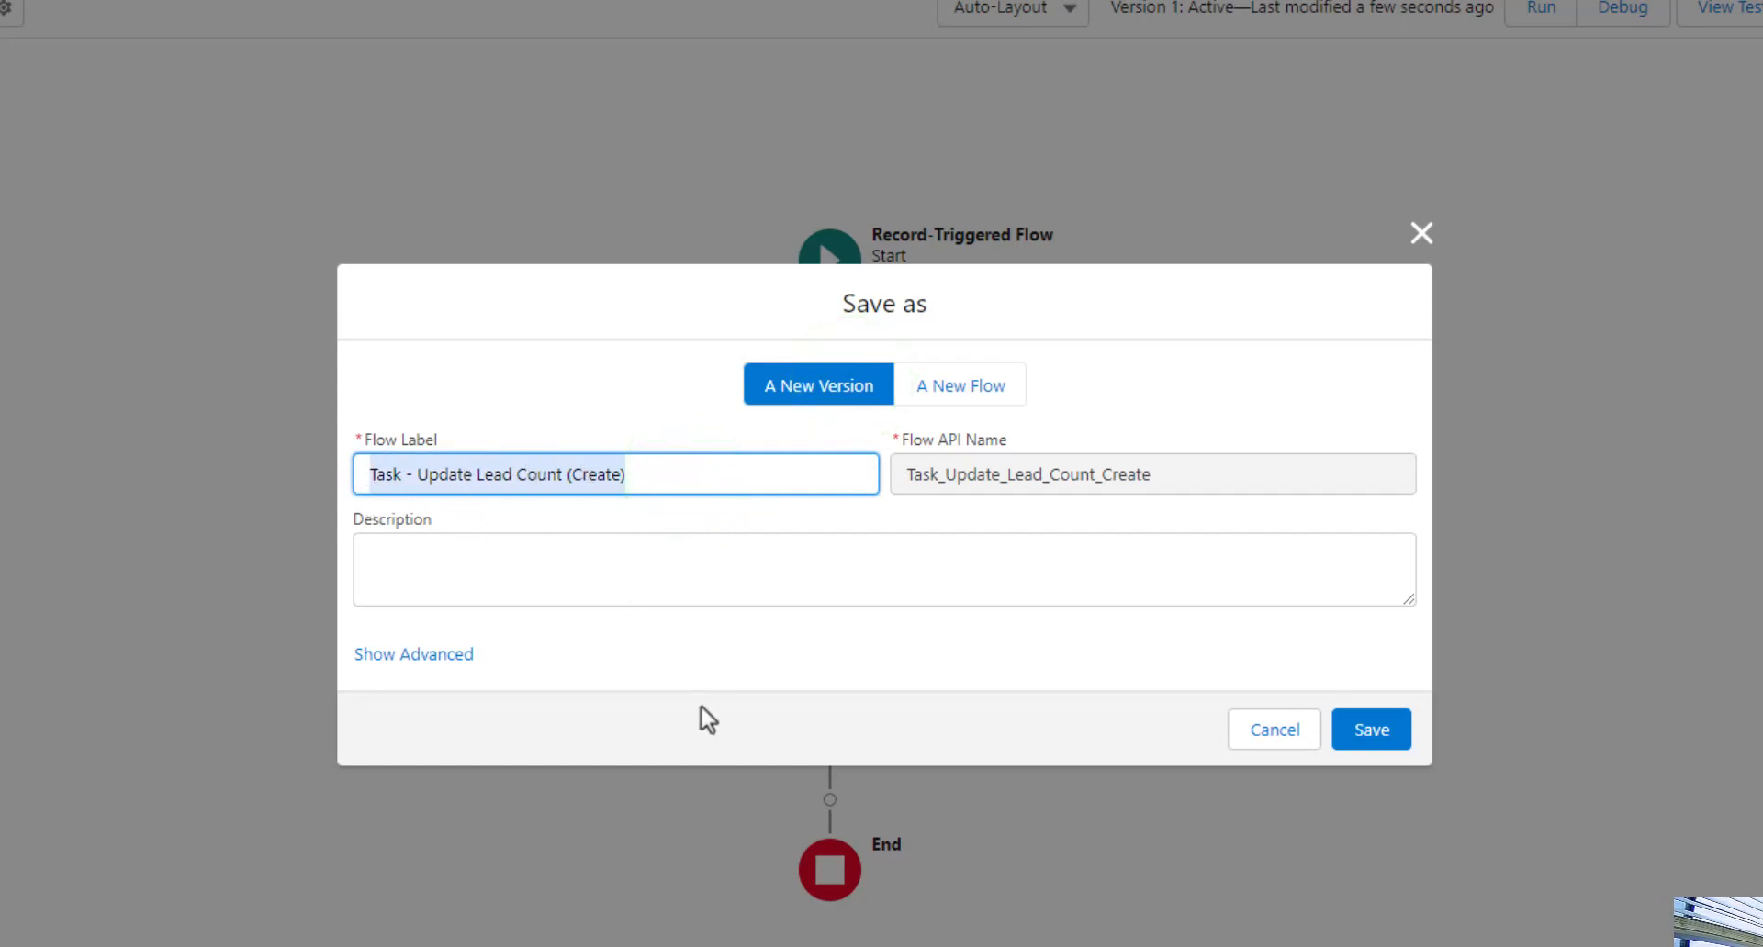
Save the flow as a new flow labelled Task - Update Lead Count (Delete) with the API name Task_Update_Lead_Count_Delete.
click(987, 384)
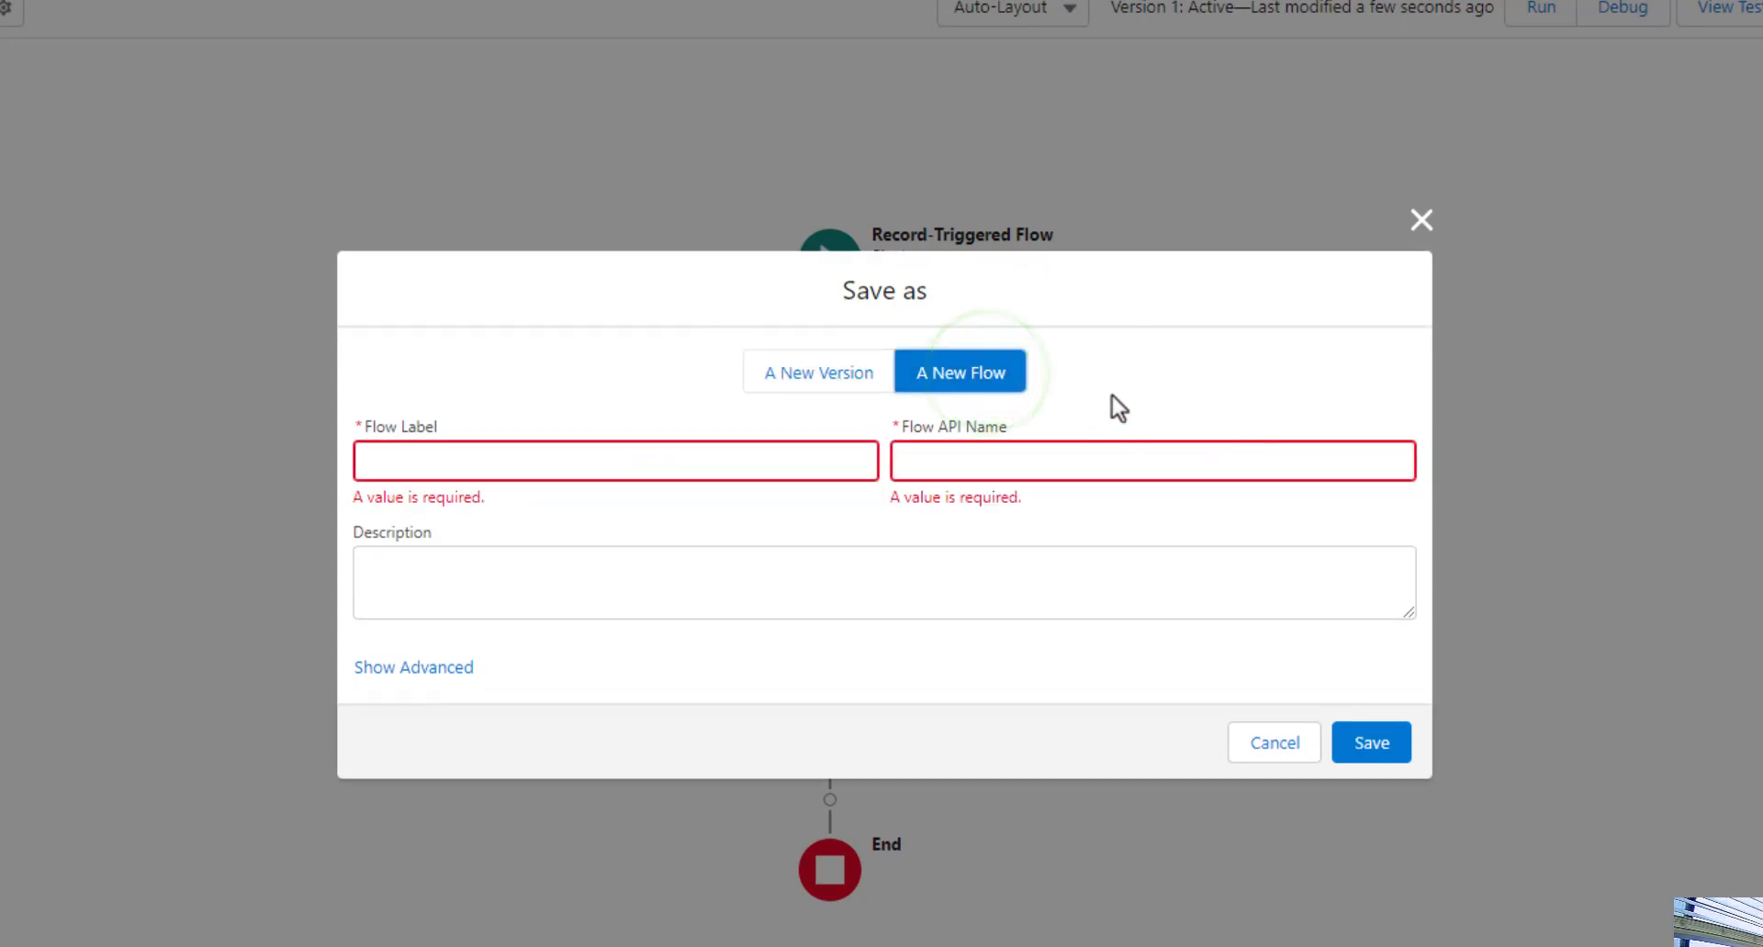
click(460, 460)
key(ctrl+v)
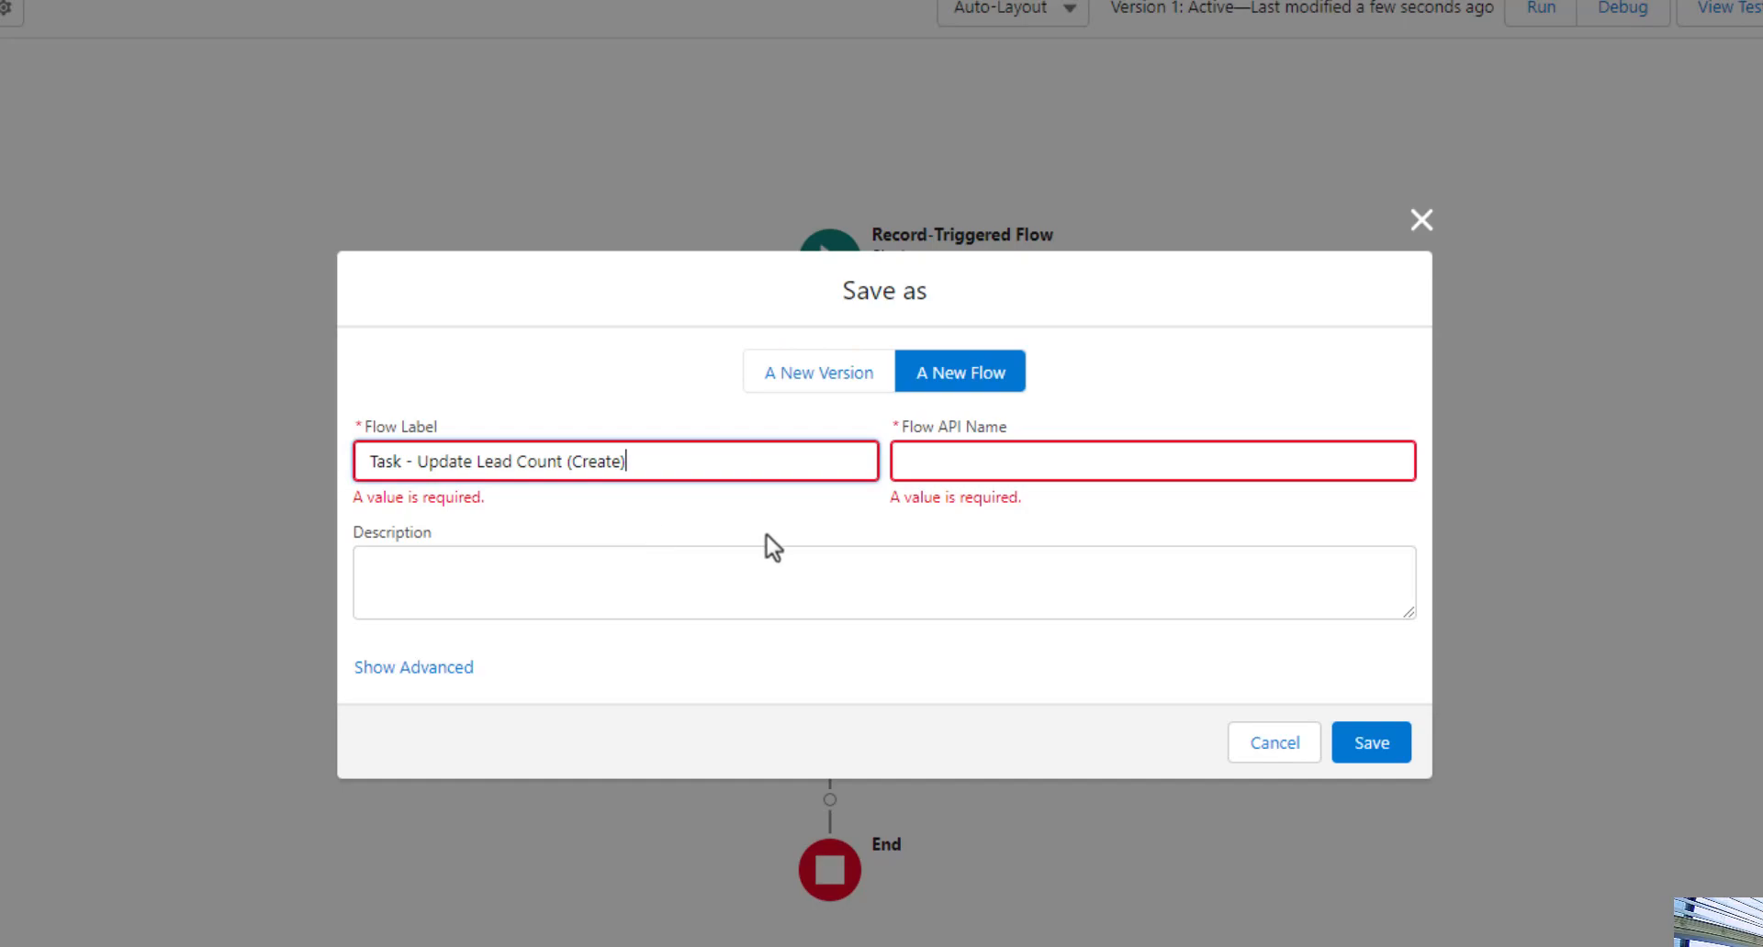
double_click(595, 462)
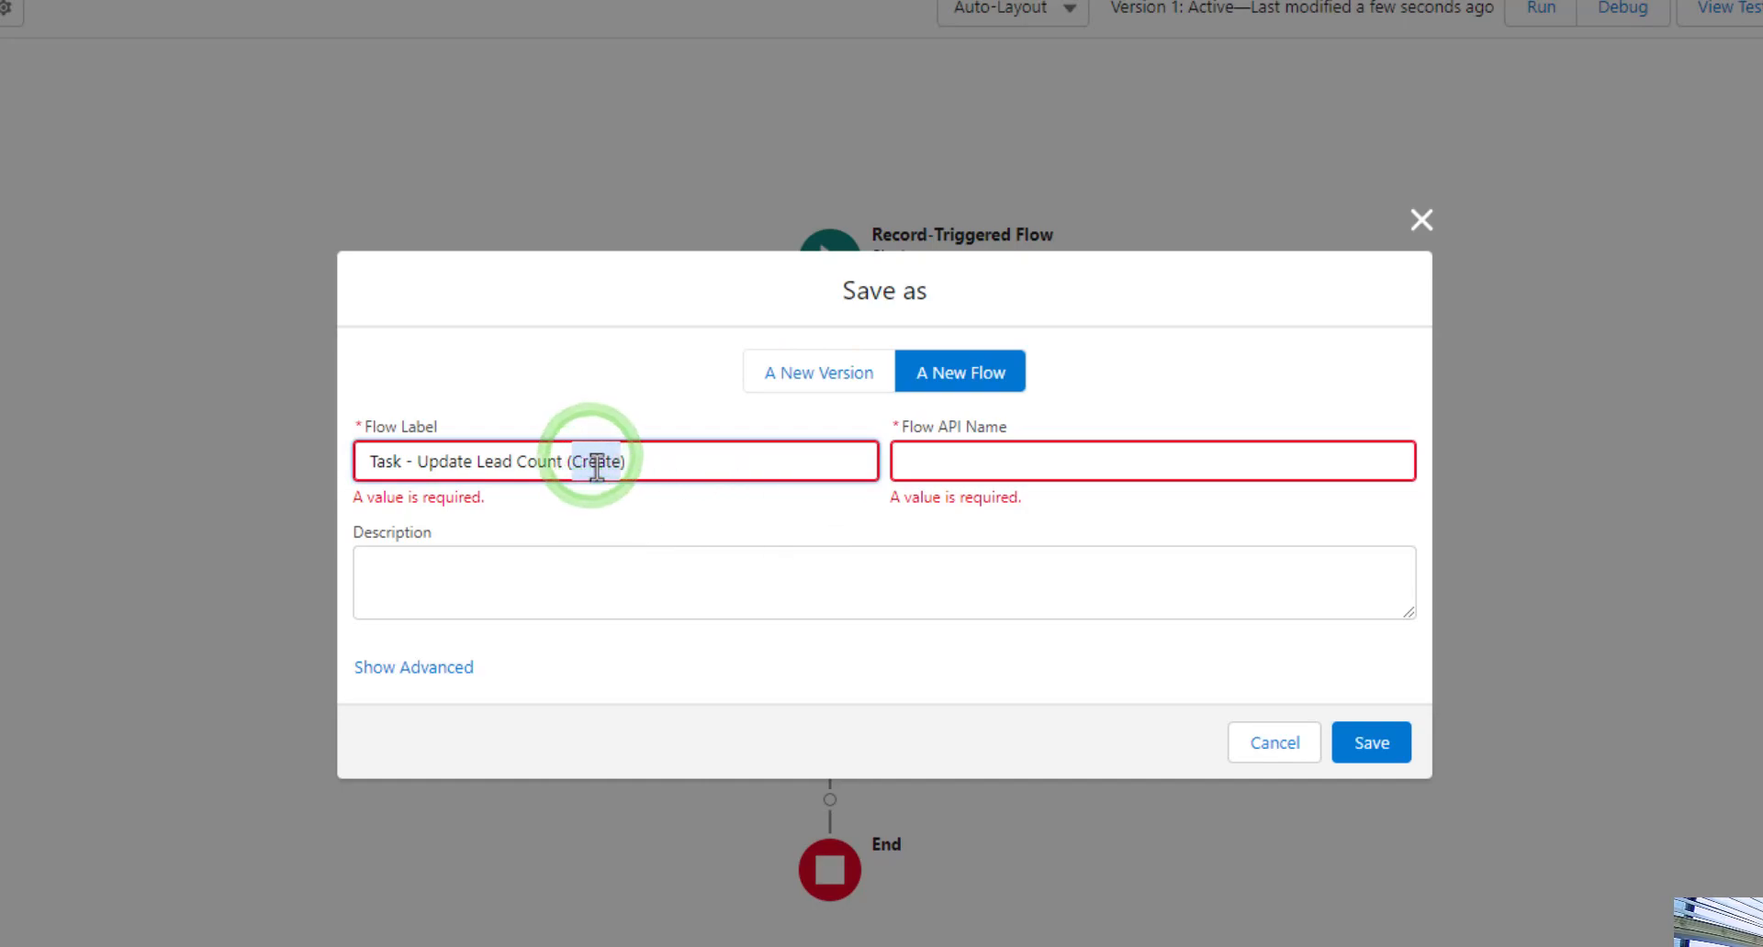
text(Delete)
key(Tab)
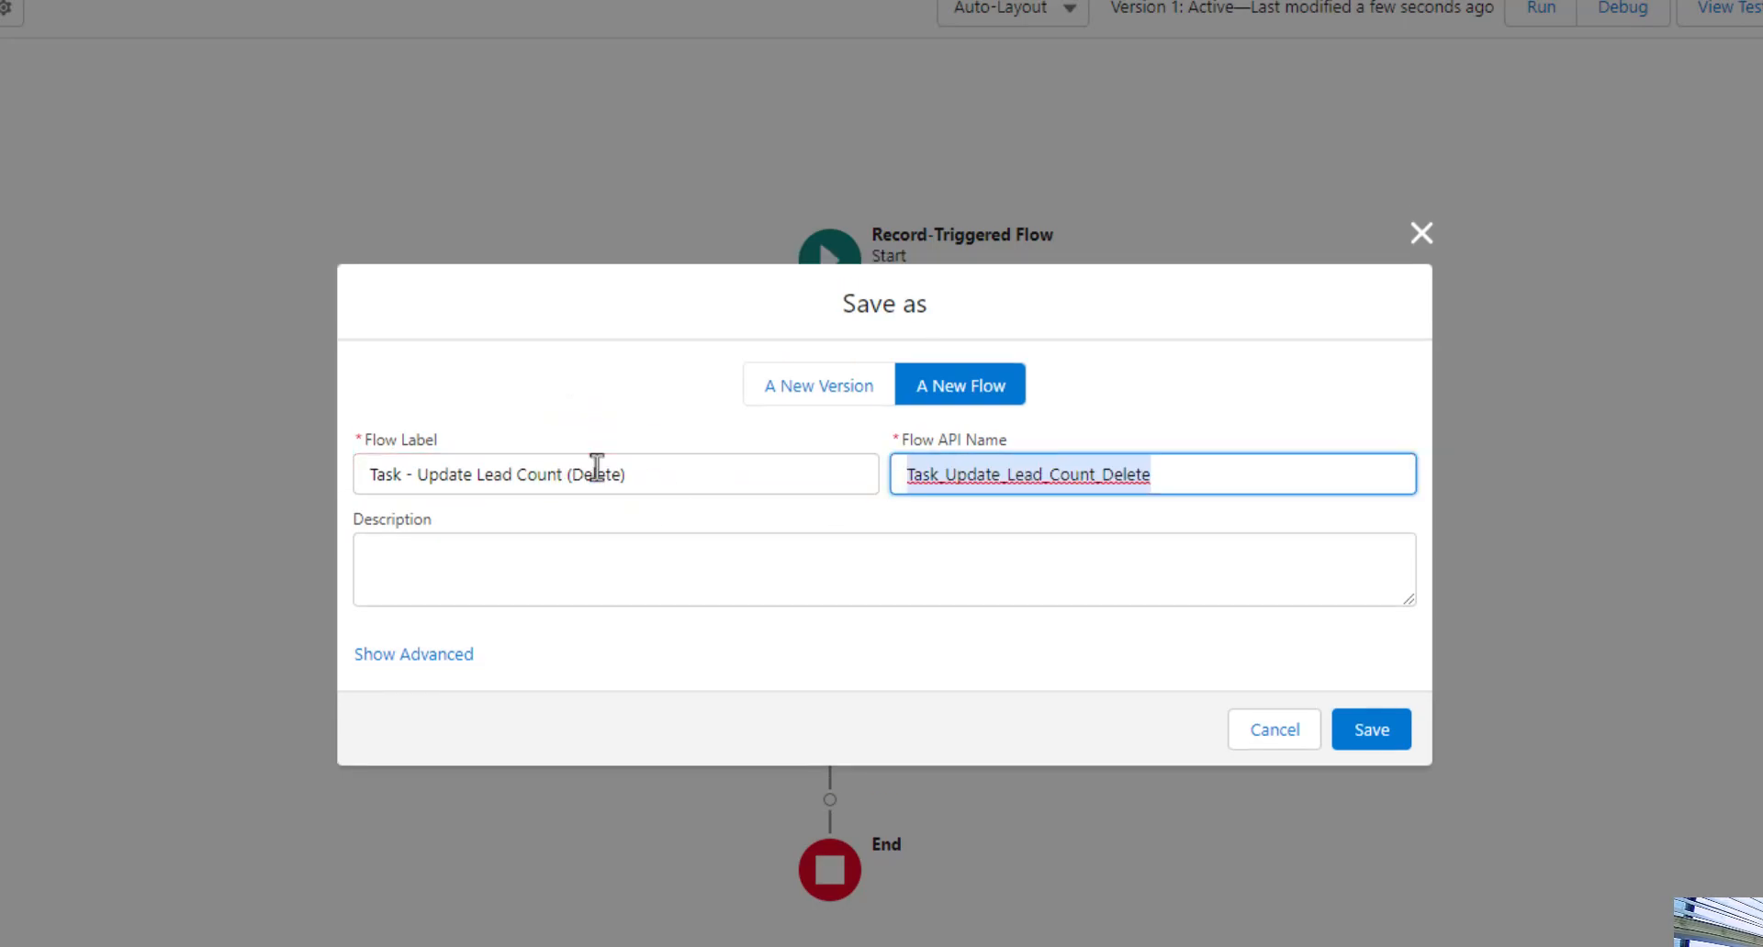
click(1368, 727)
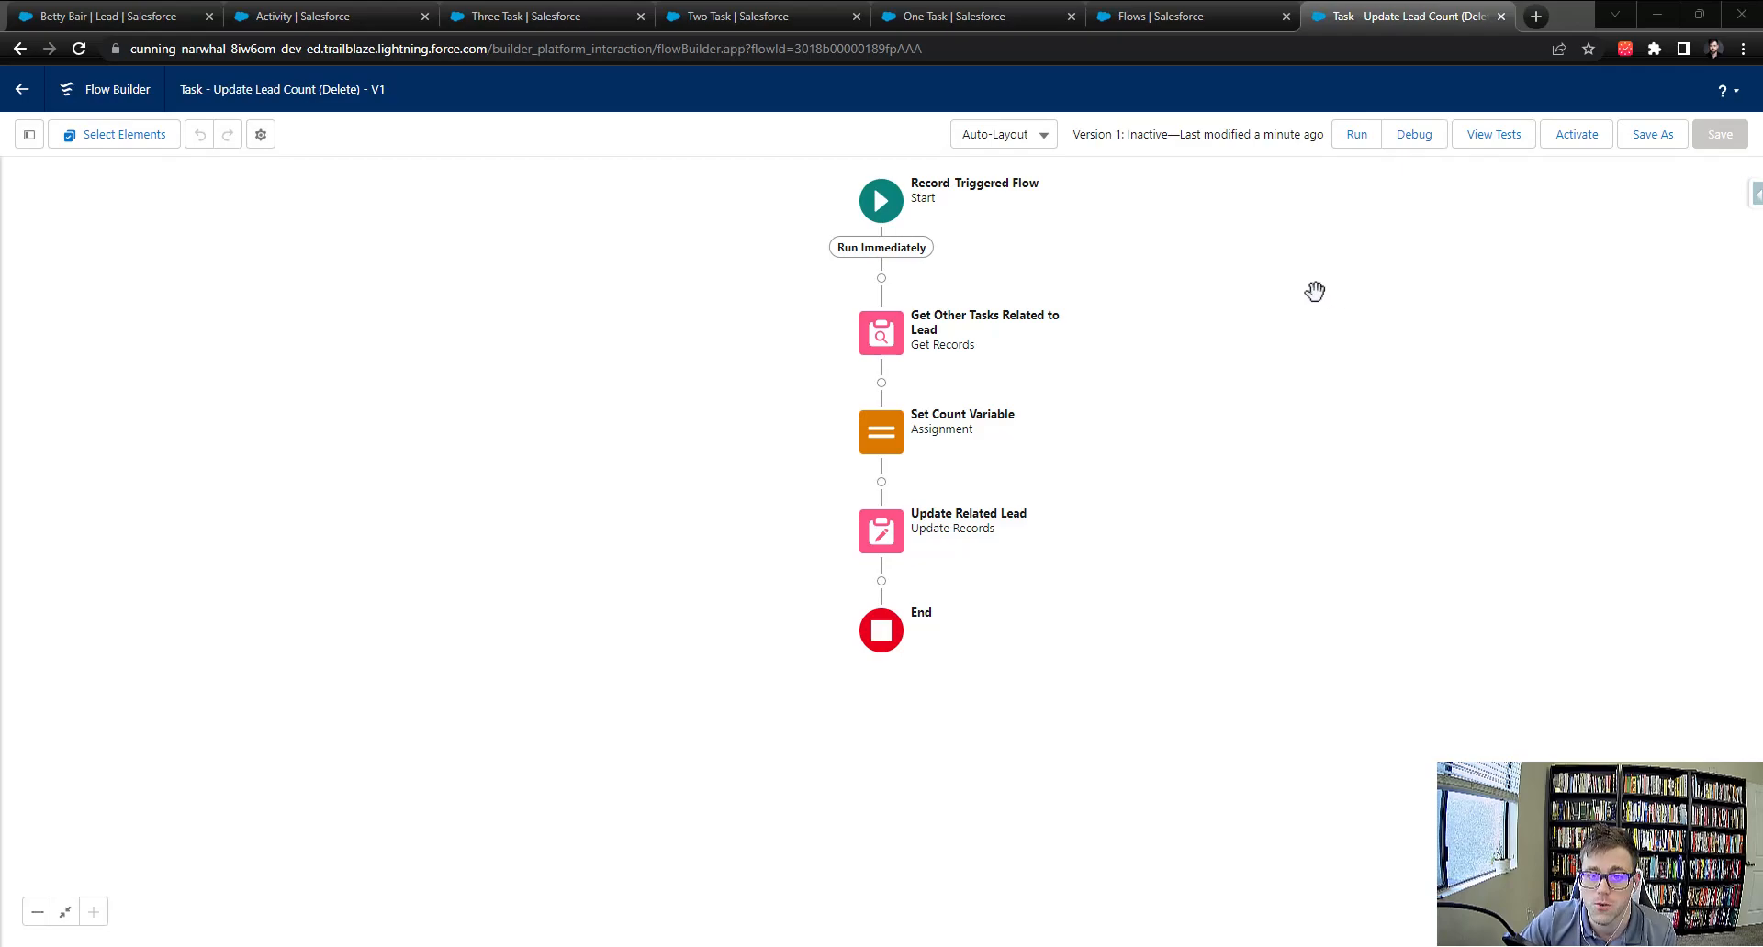
Change the trigger in the flow's Start element to run when a record is deleted.
drag(1287, 283, 1252, 327)
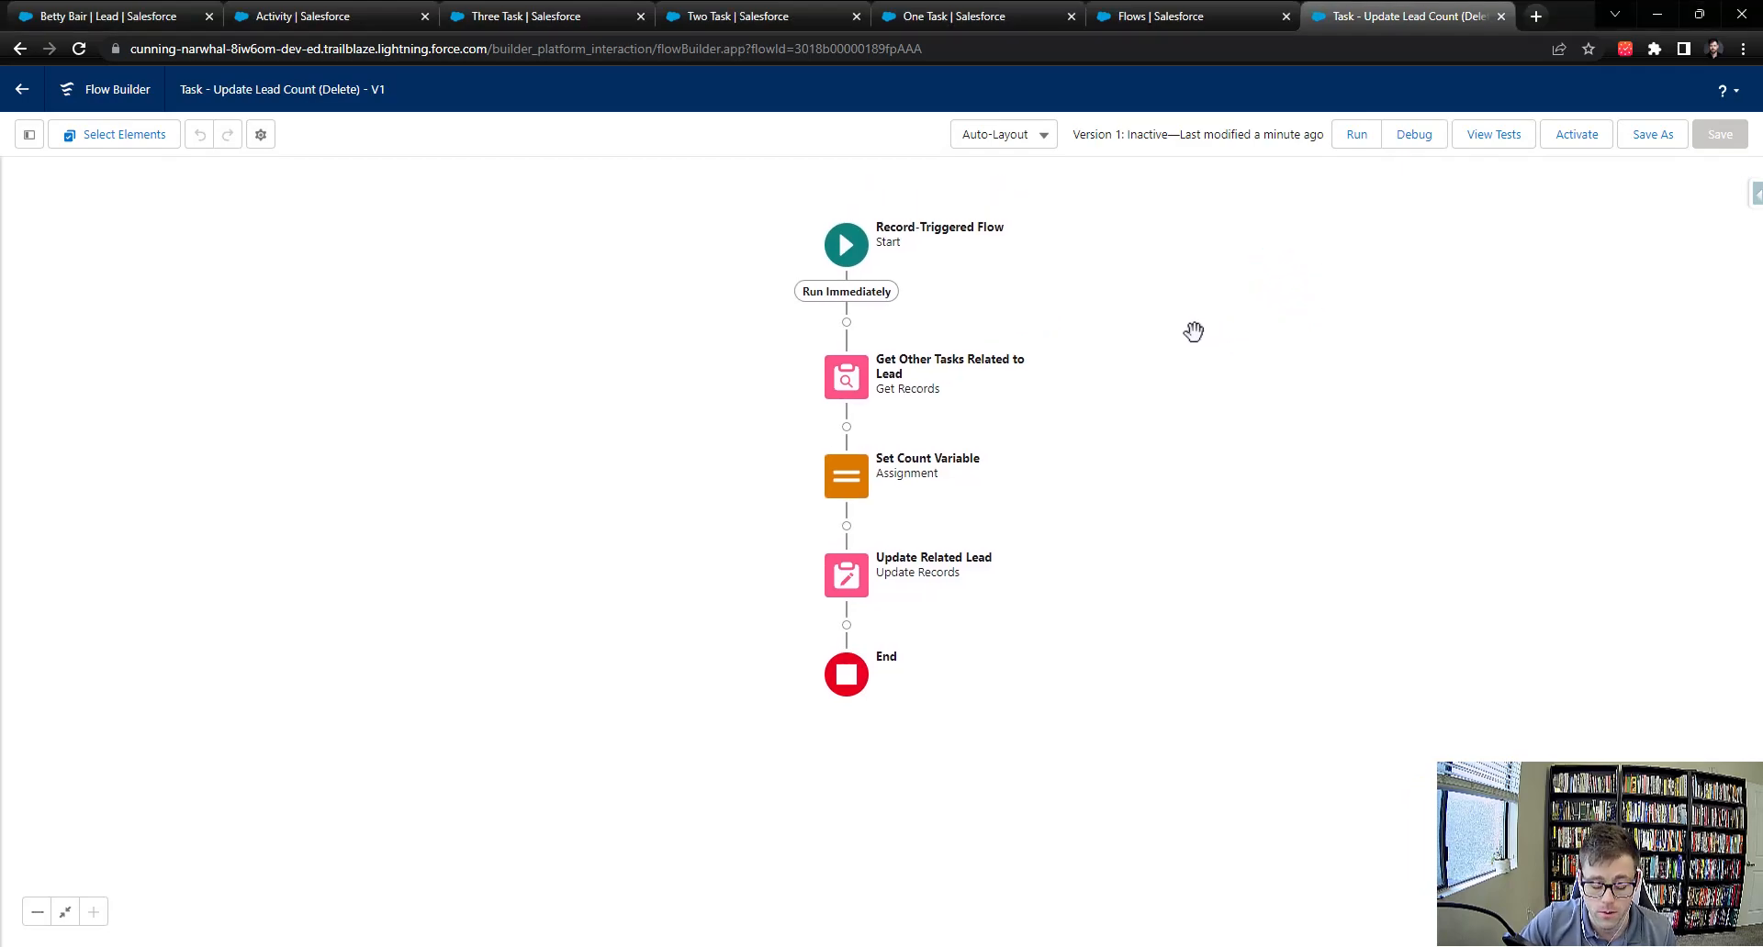
click(847, 246)
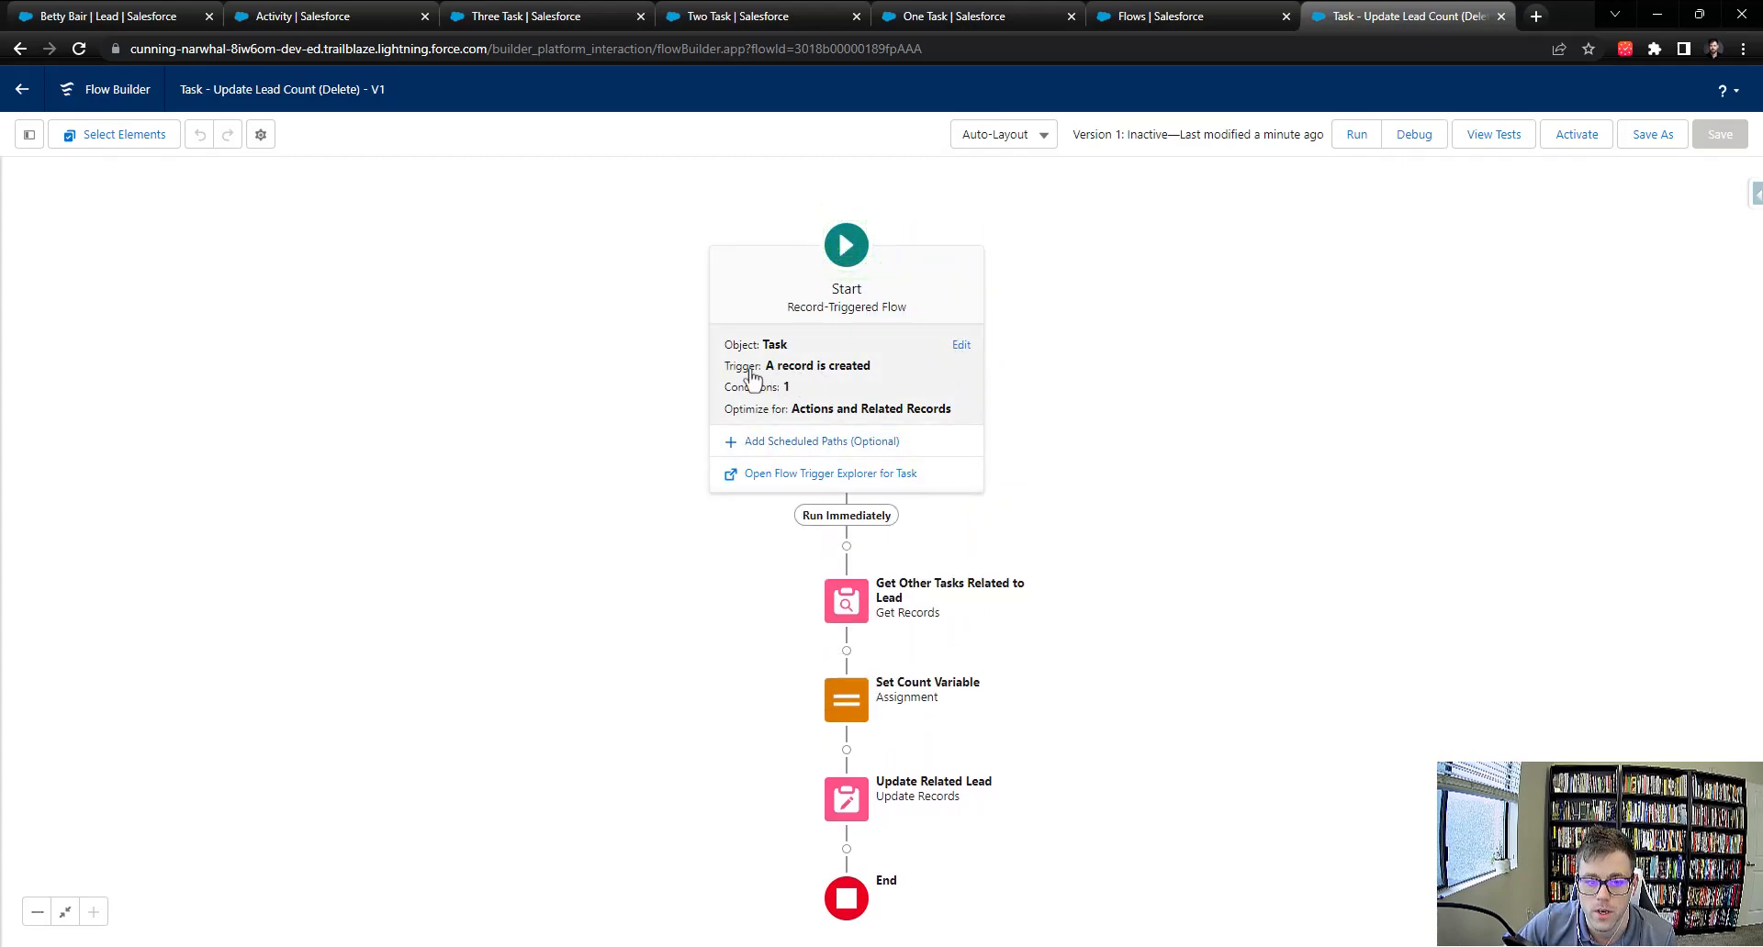
click(960, 345)
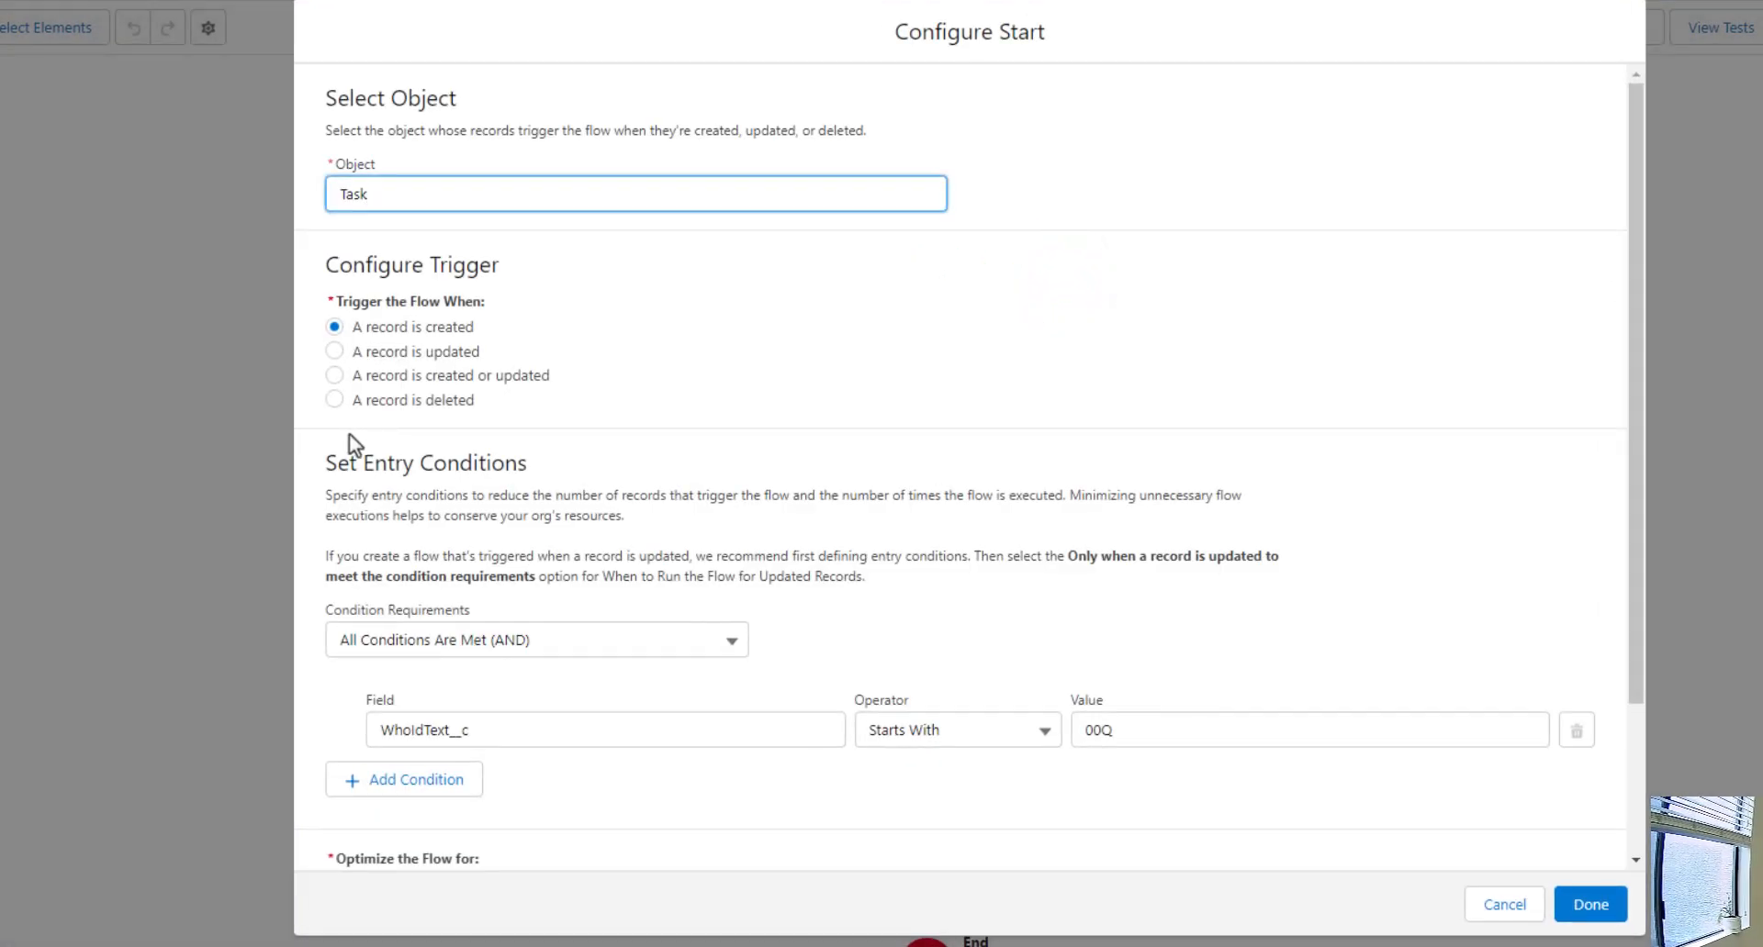
click(371, 400)
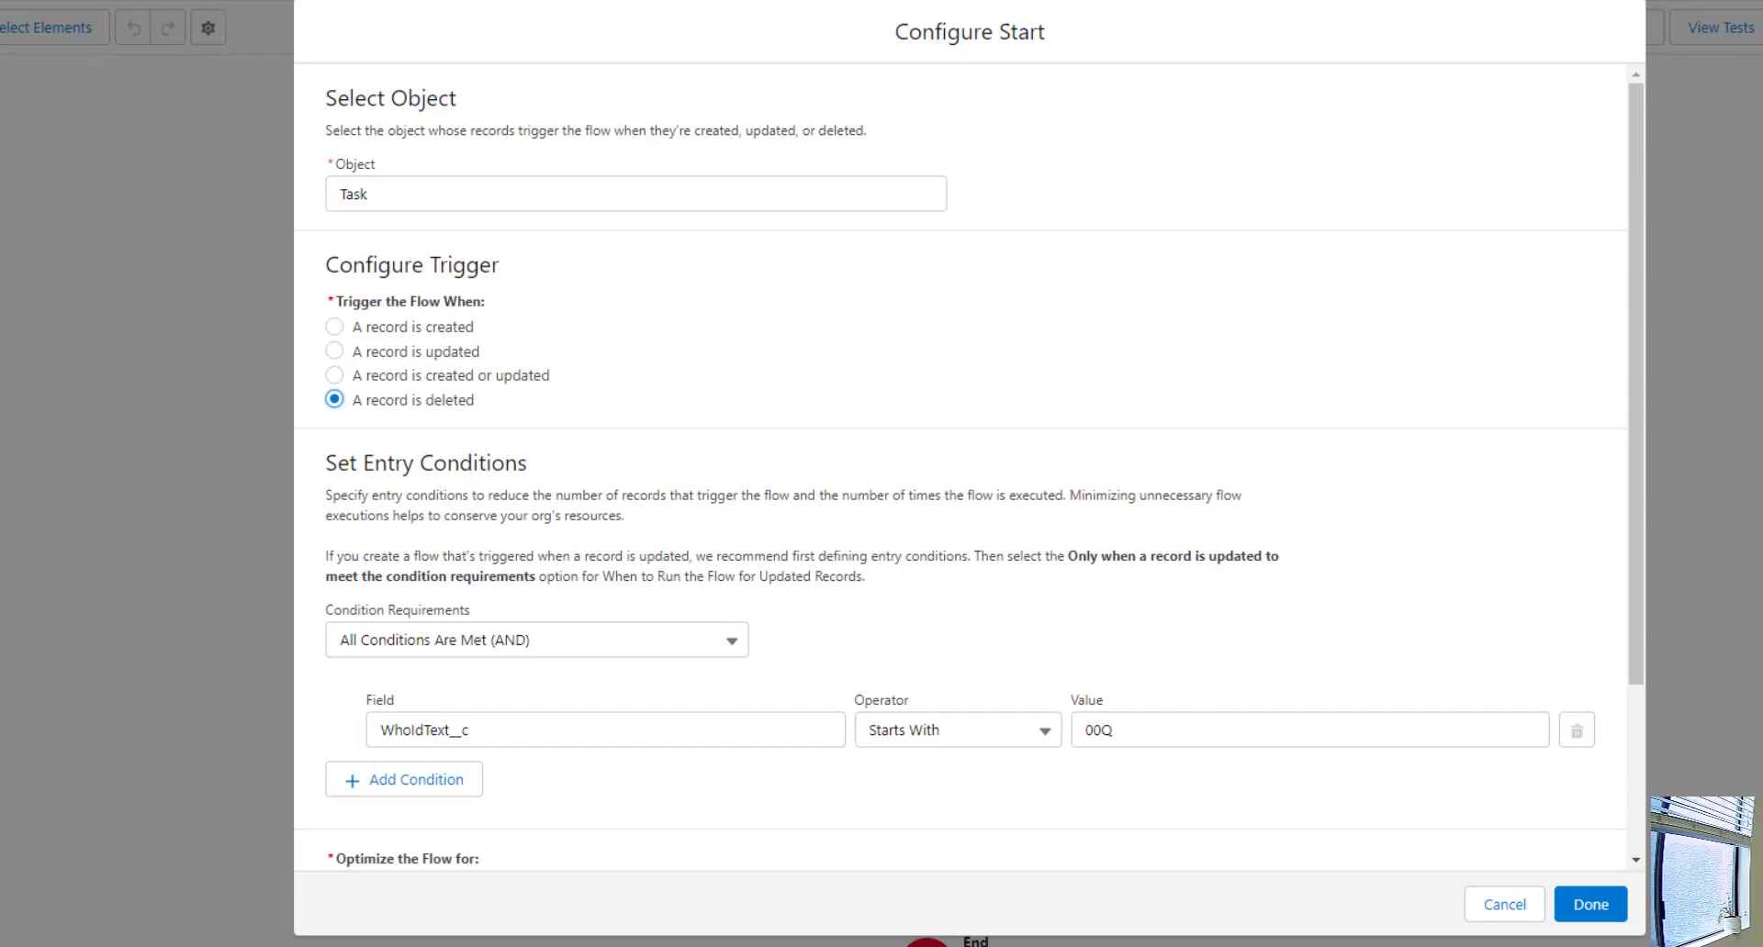
click(1591, 904)
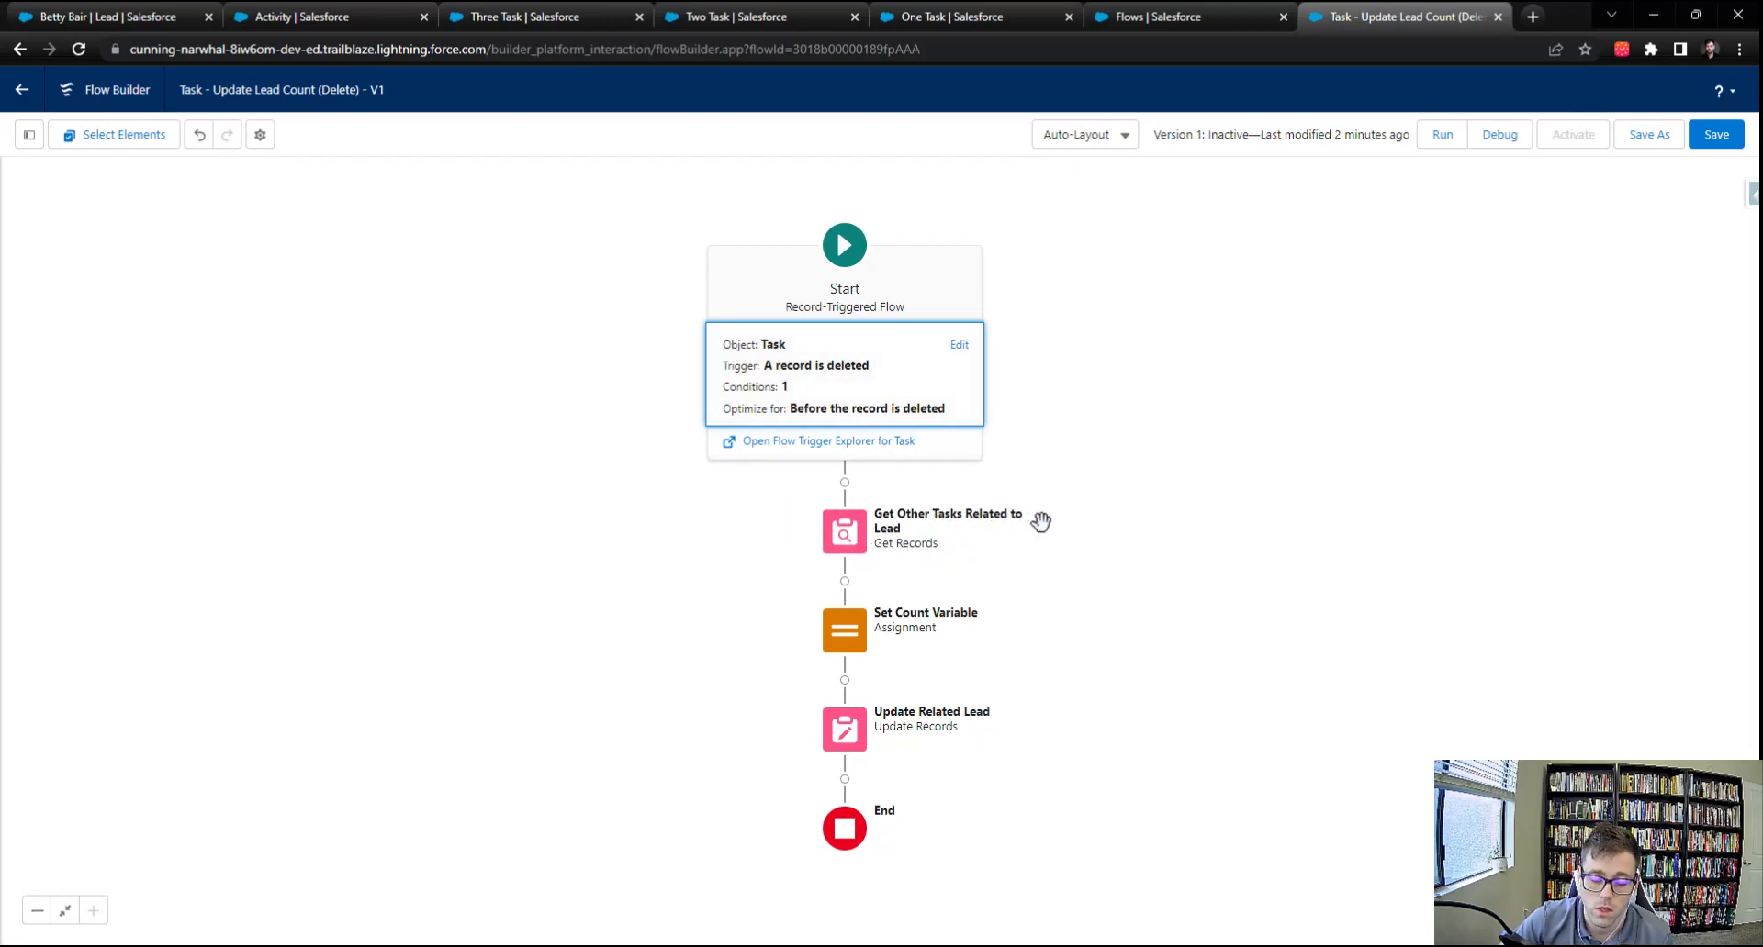
Add a filter condition to Get Other Tasks Related to Lead requiring IsDeleted to equal False.
double_click(847, 537)
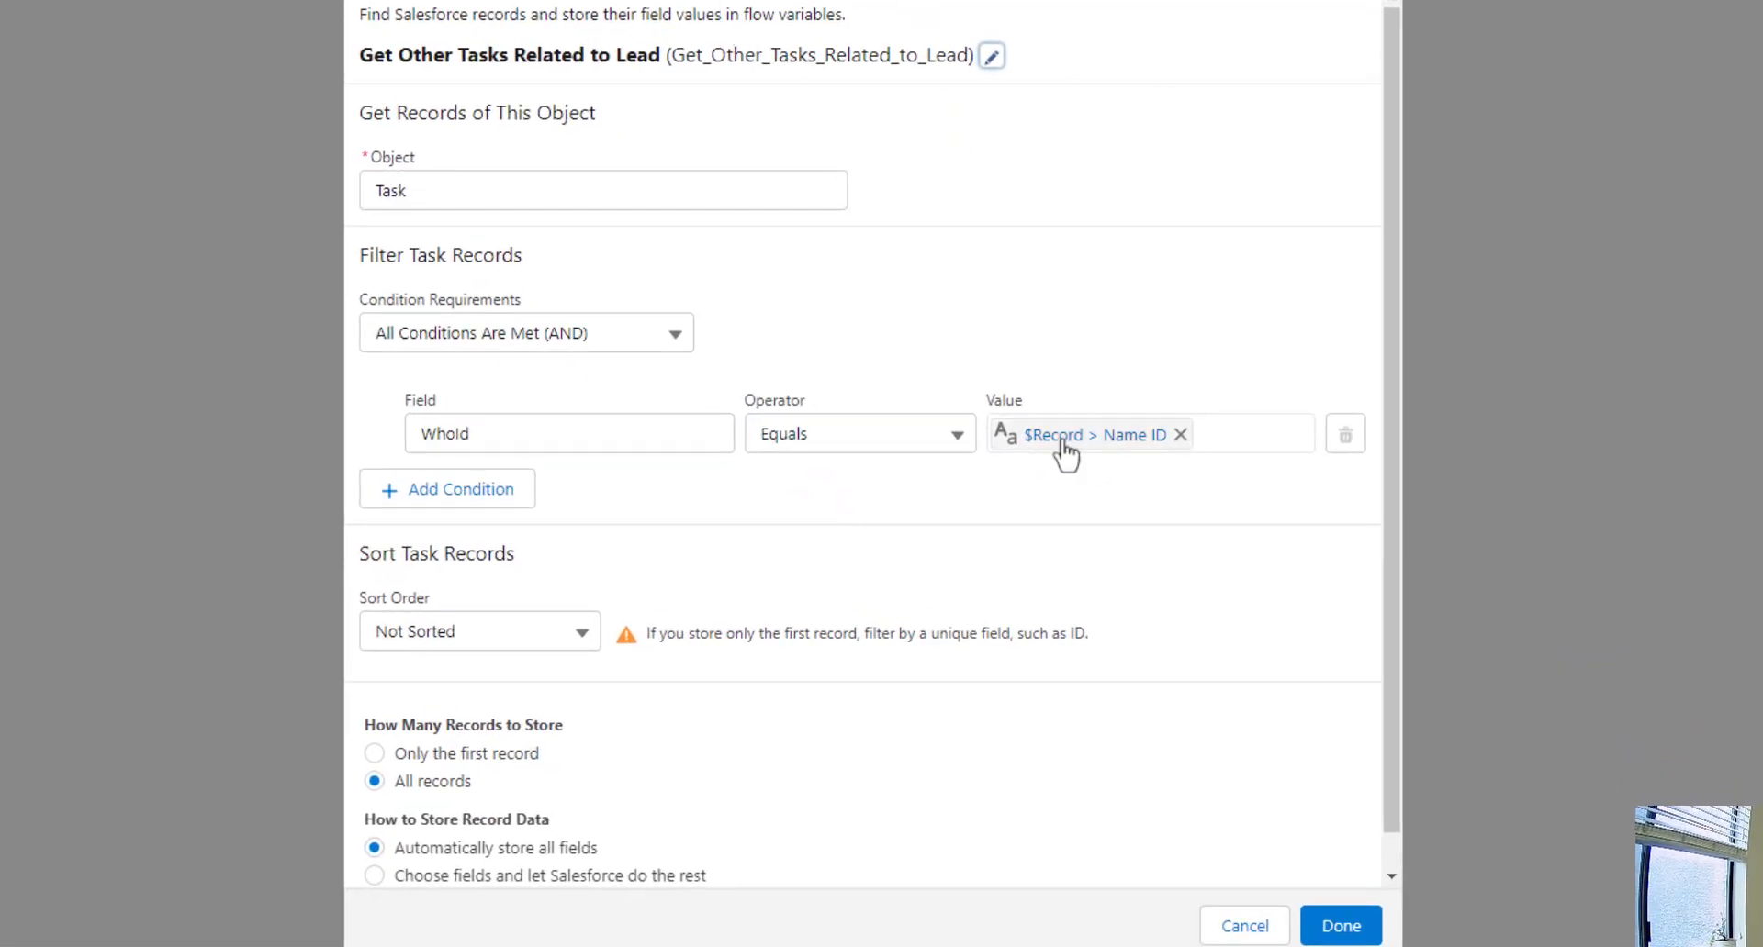
click(1031, 231)
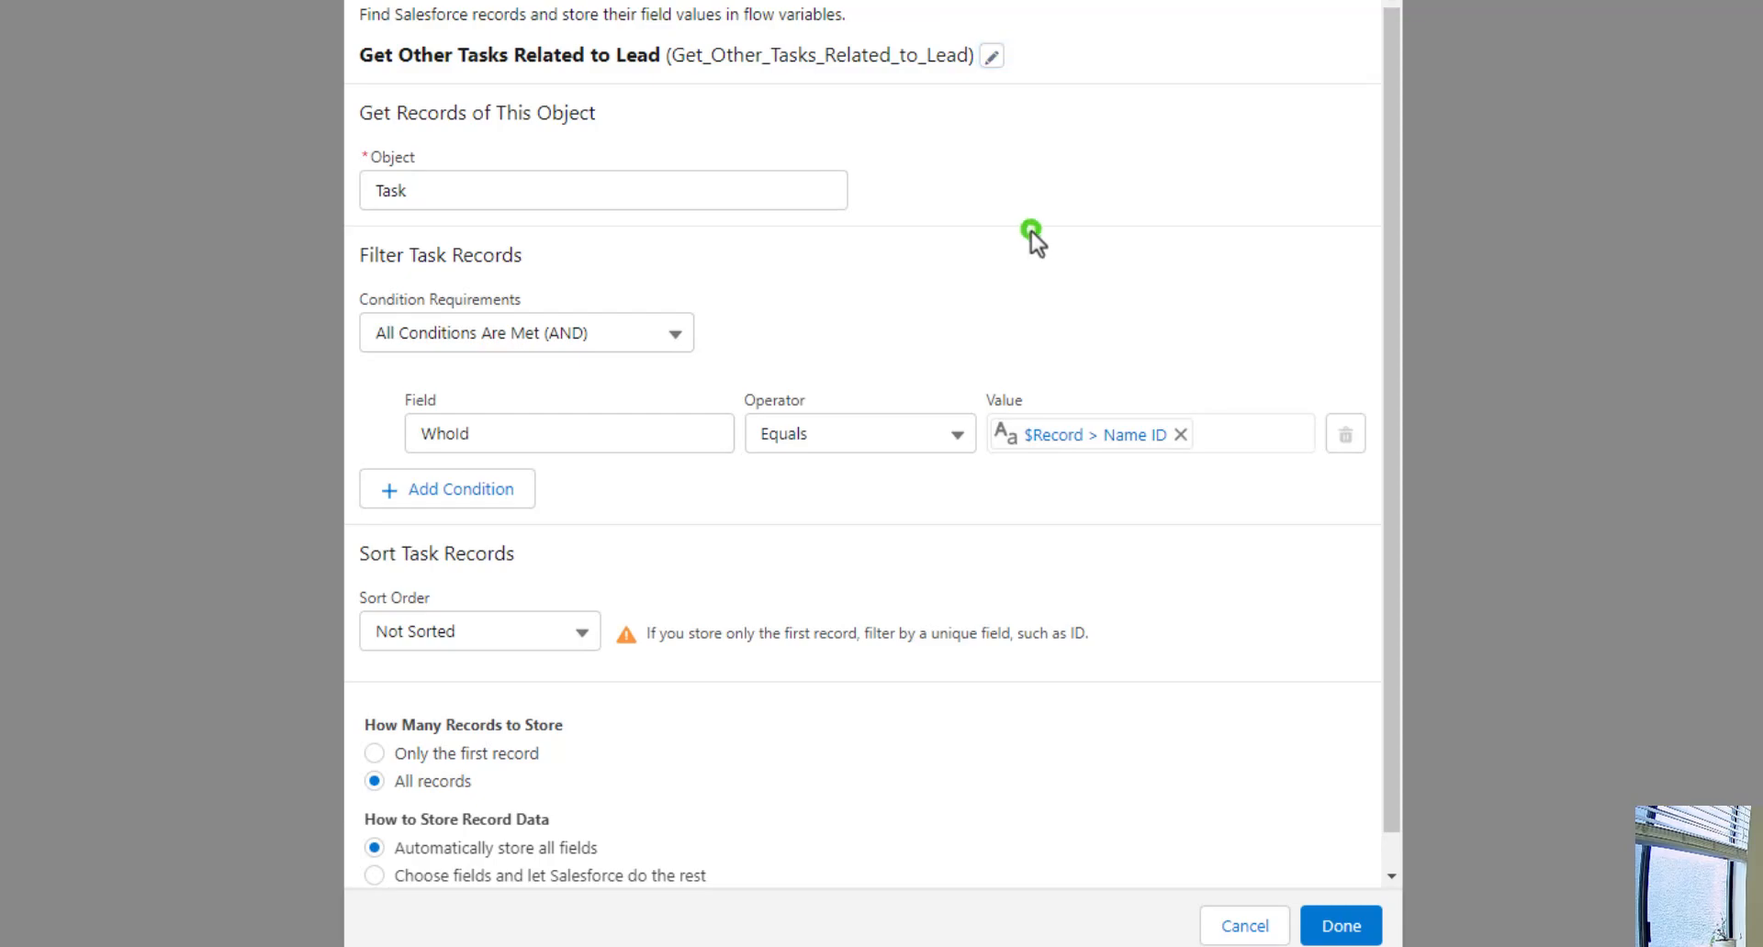
click(496, 488)
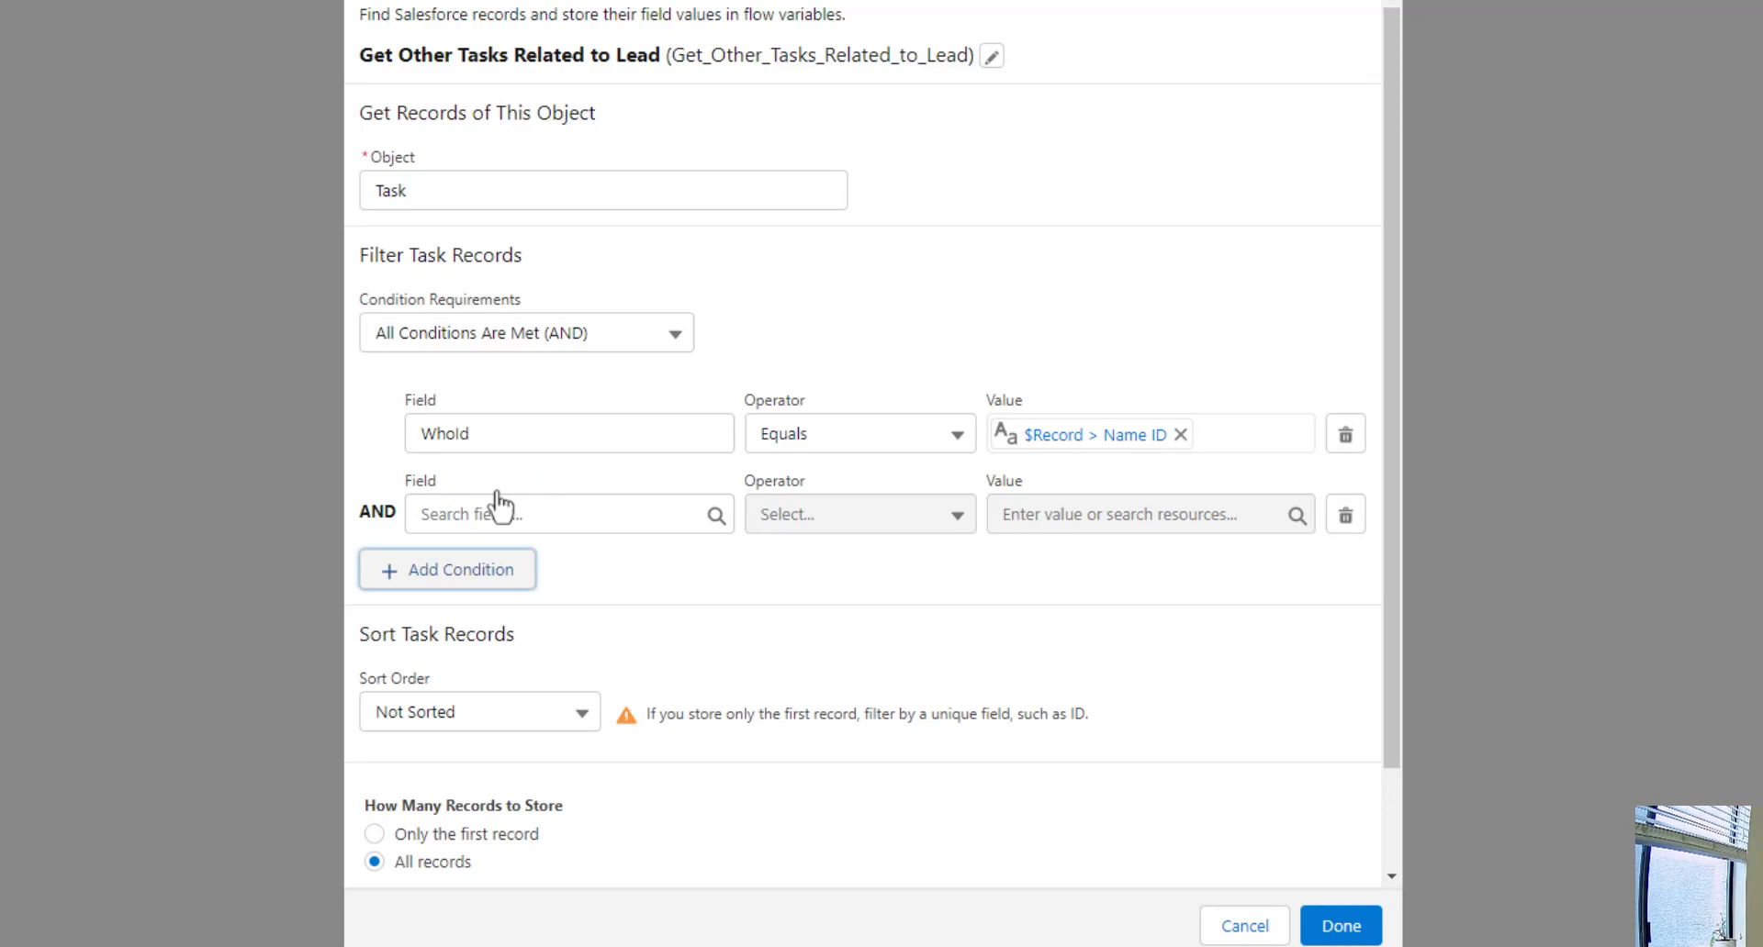
click(496, 510)
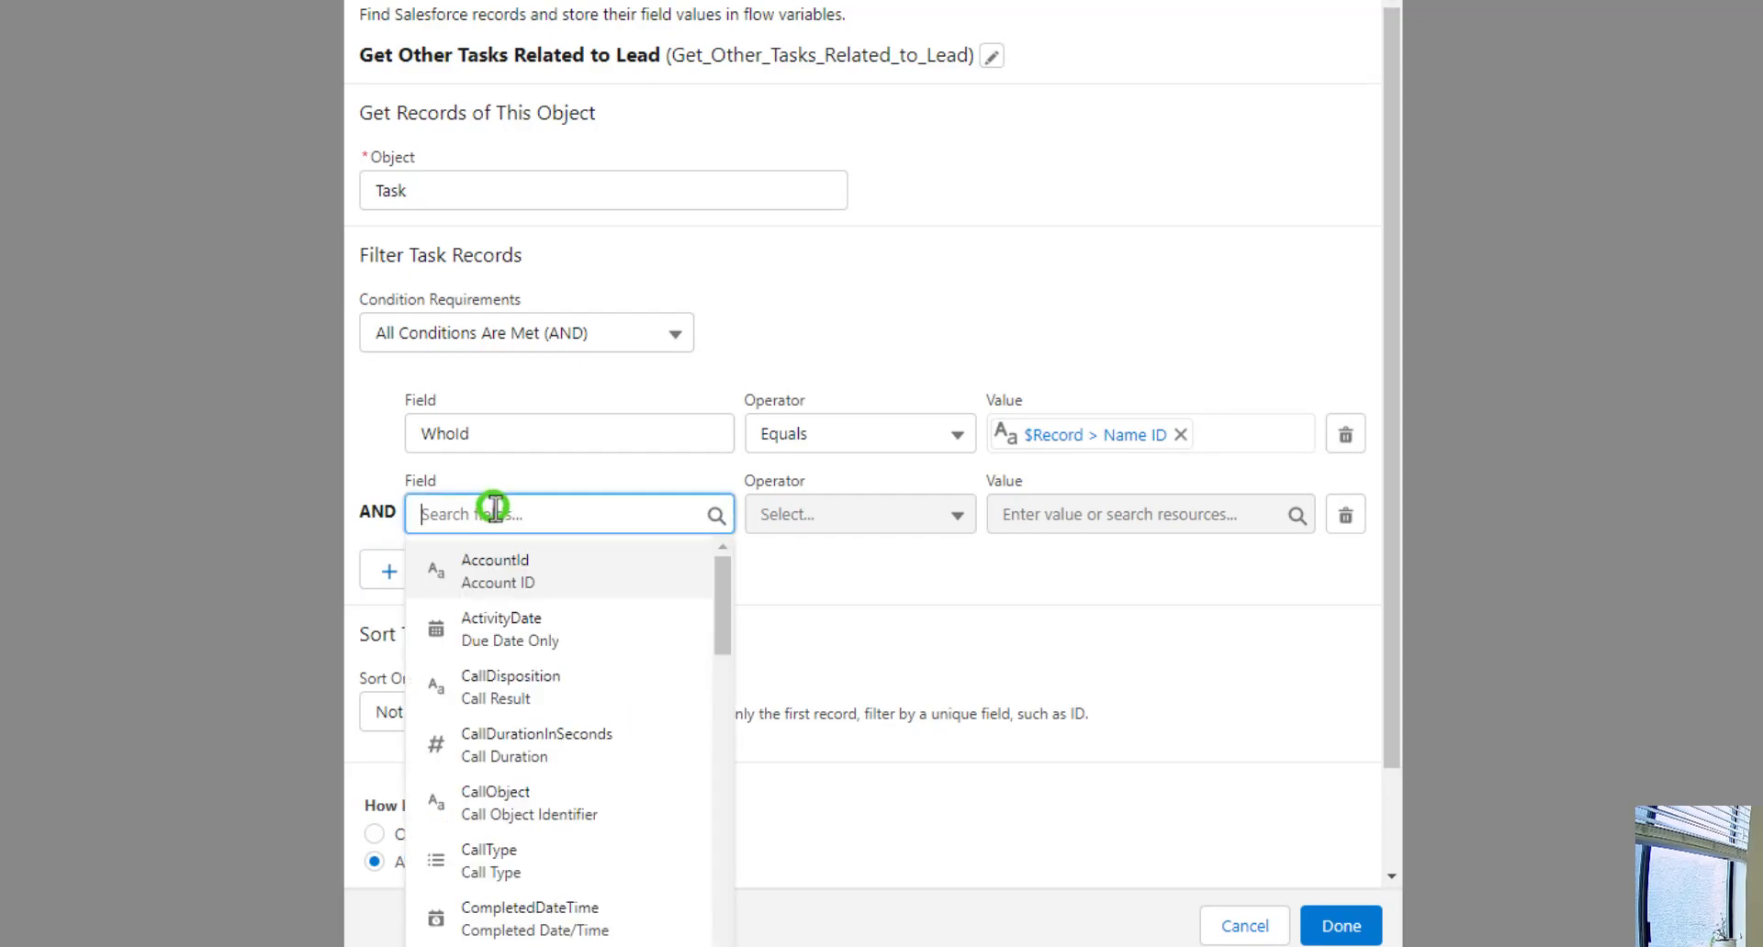
text(is)
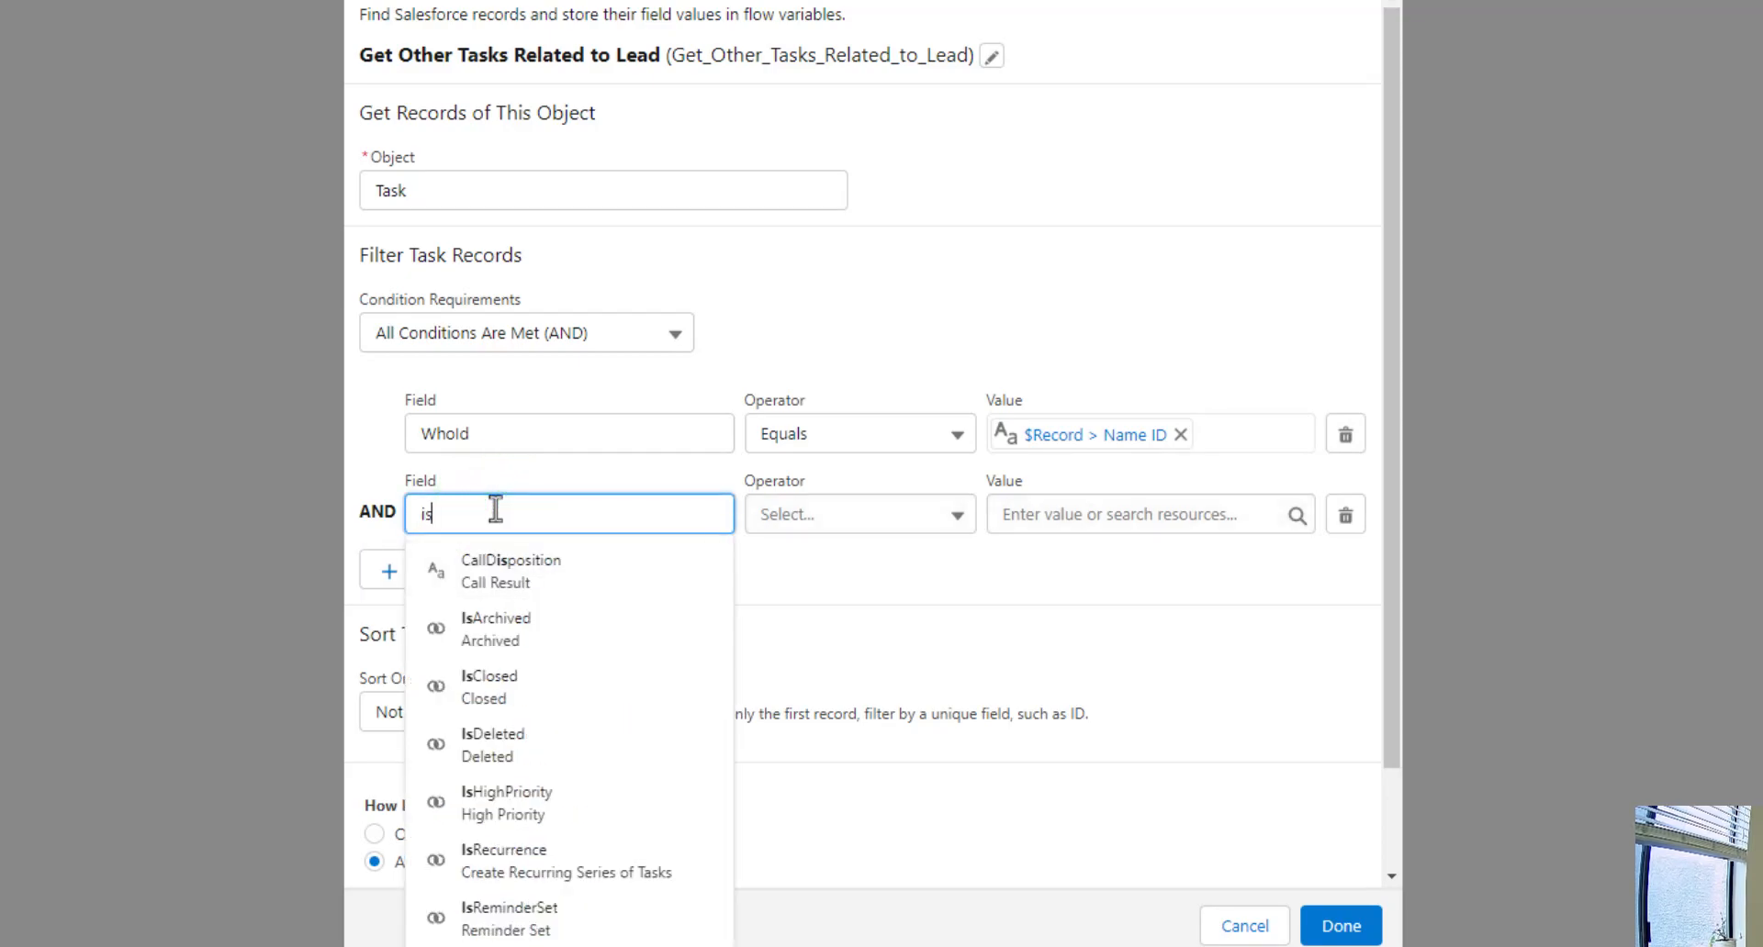
click(474, 739)
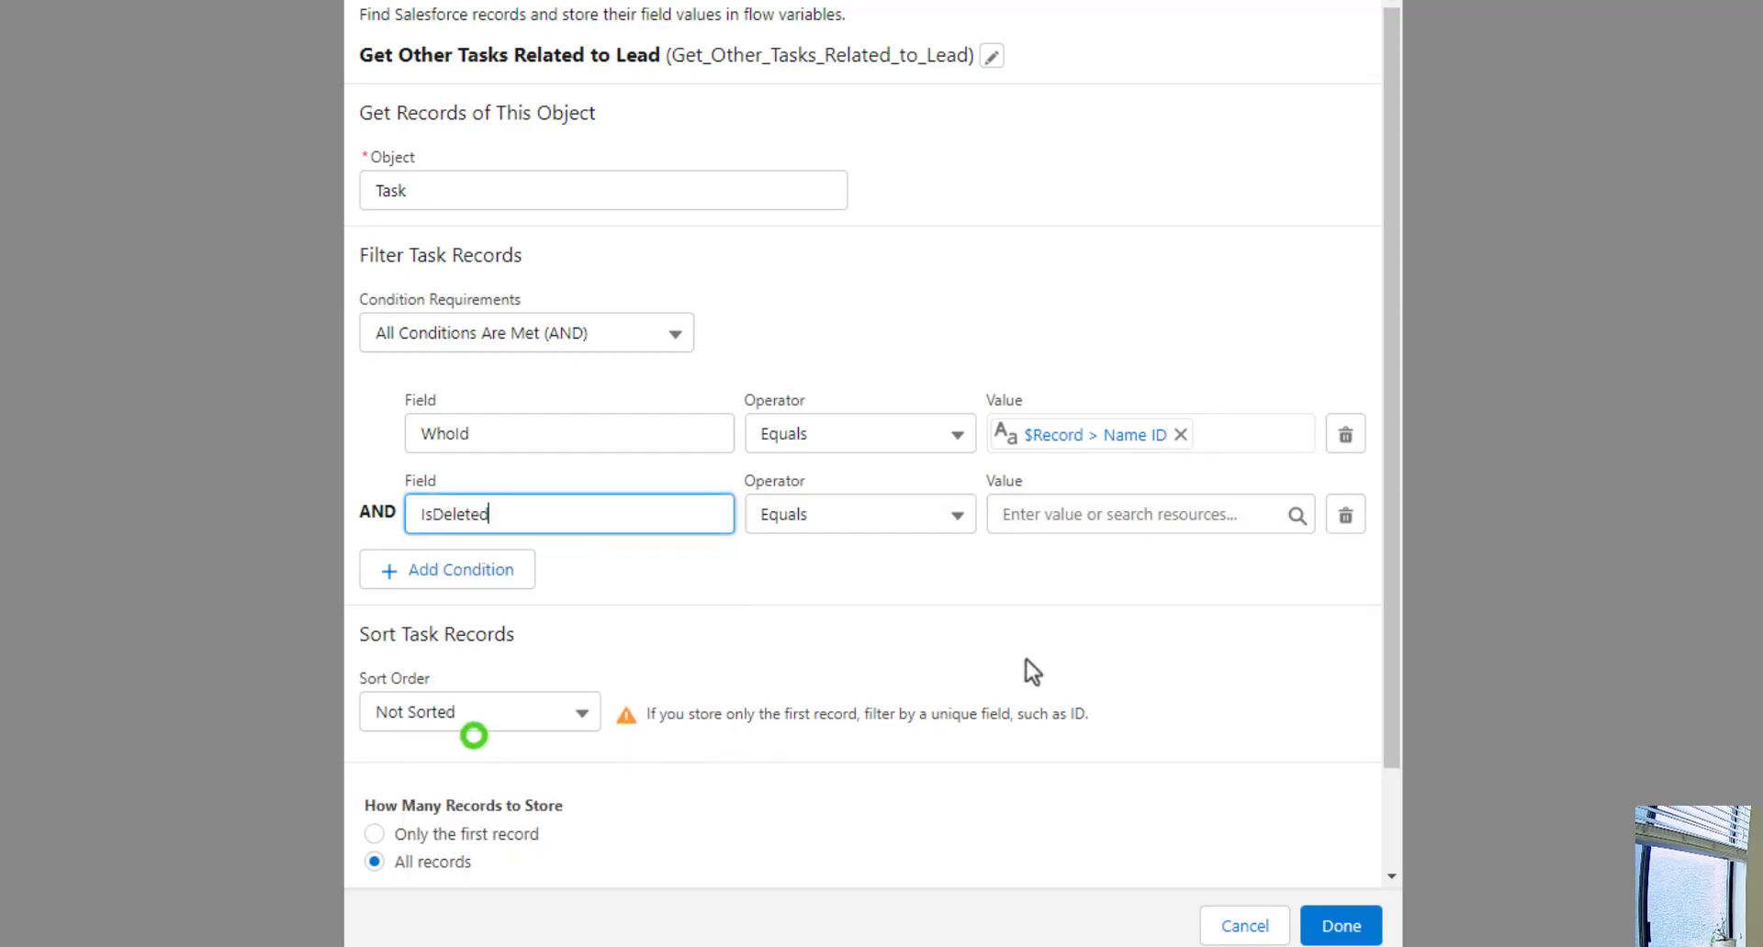
click(1033, 508)
text(fa)
click(1125, 610)
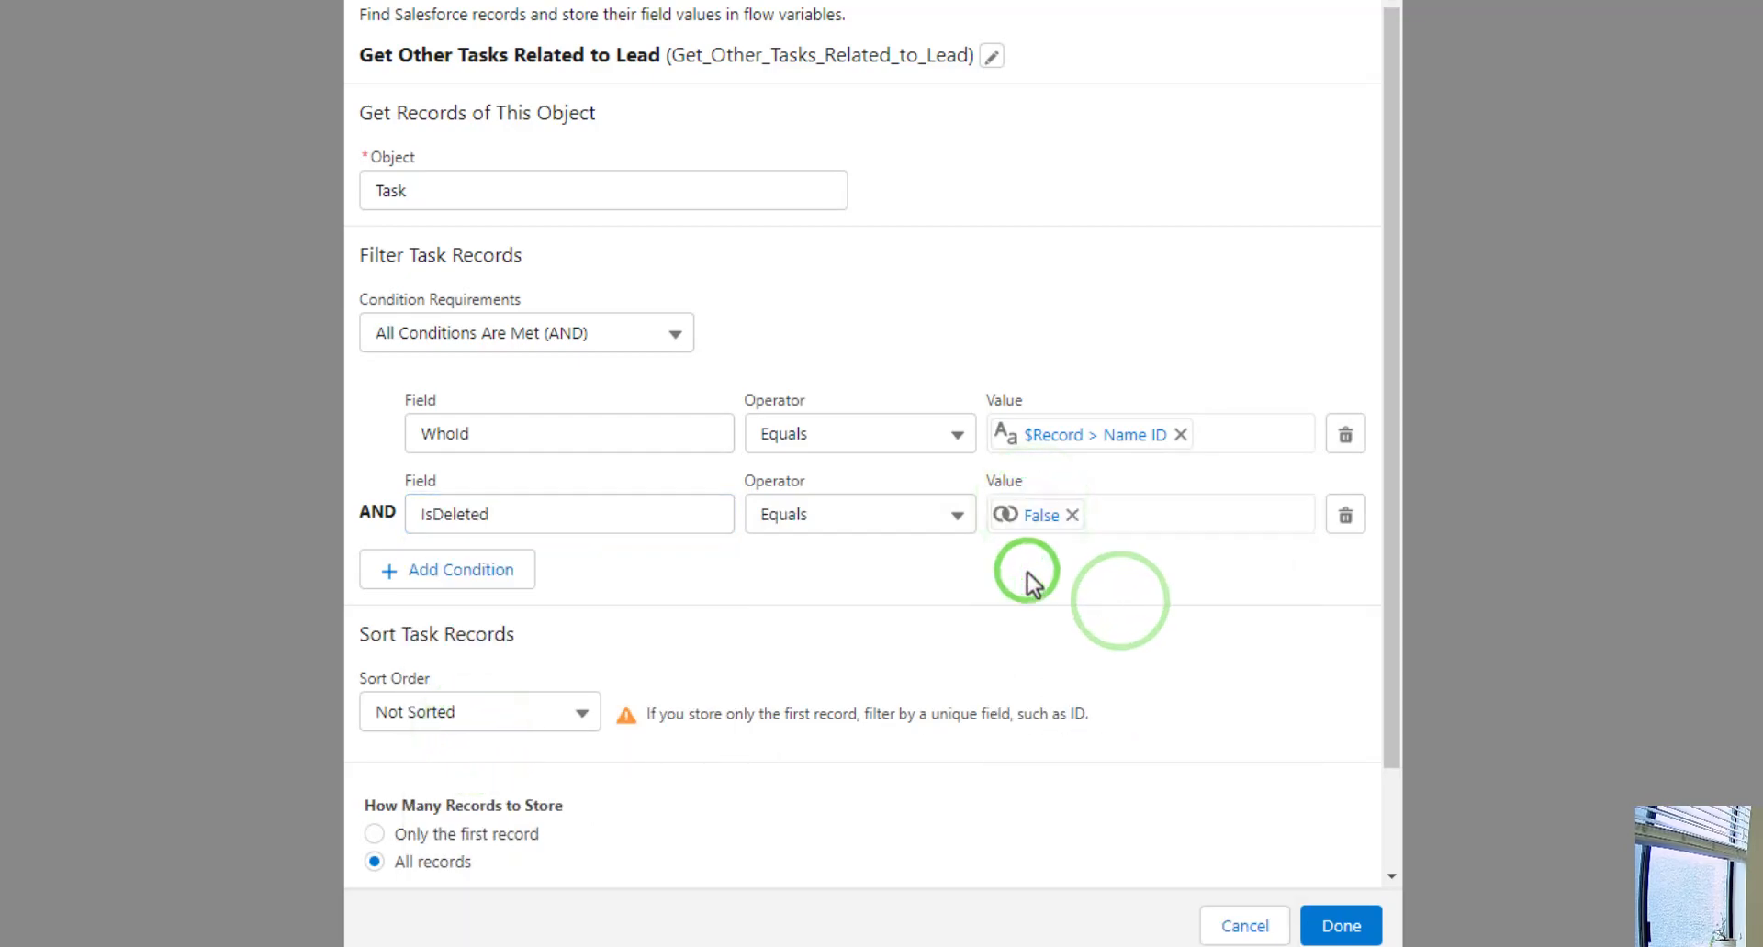
Add a filter condition that Id does not equal the triggering task's Id ($Record > Activity ID) and finish the Get Records element.
click(456, 567)
click(448, 583)
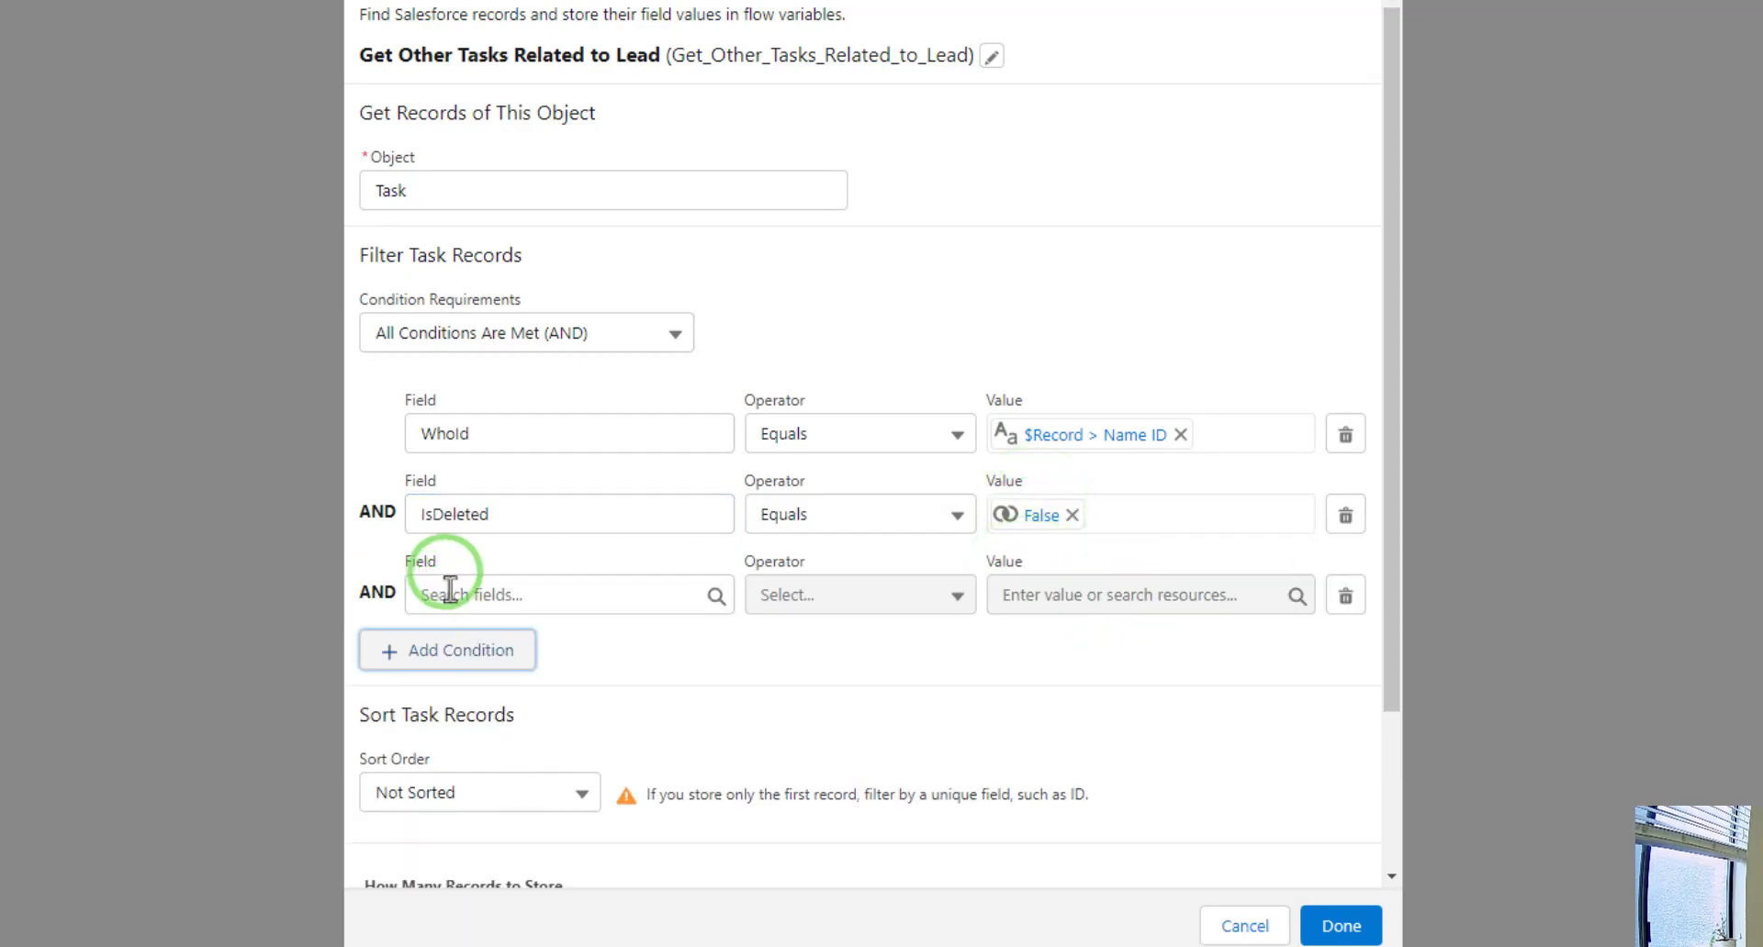
text(id)
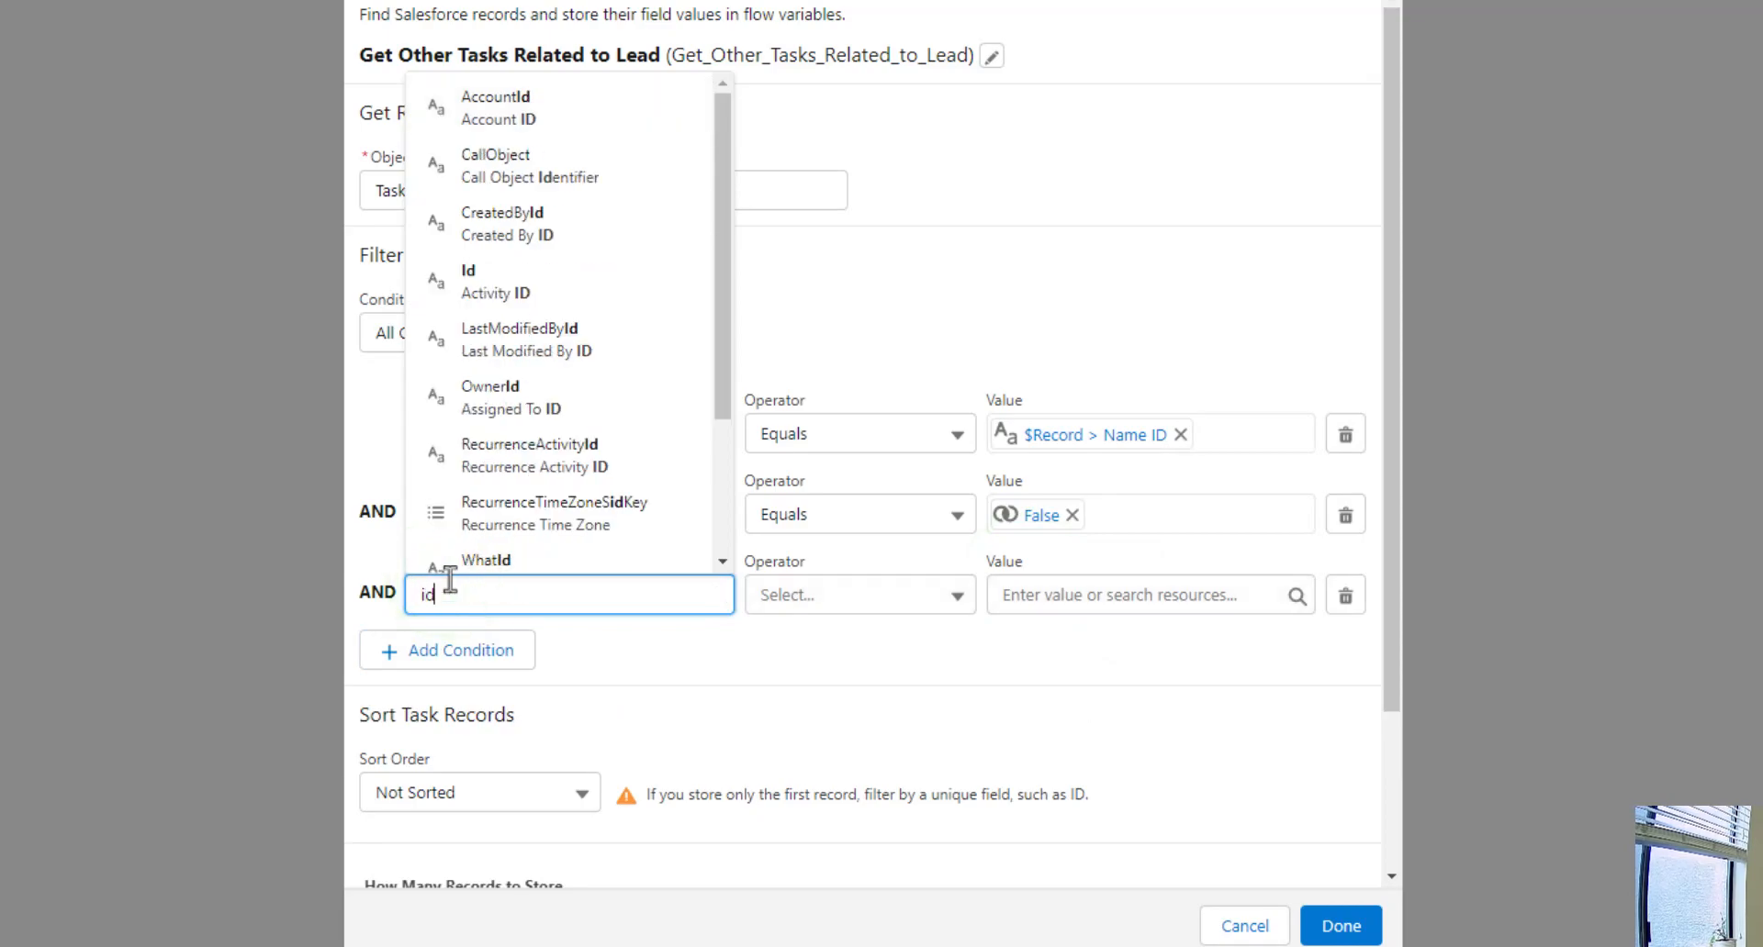
click(500, 276)
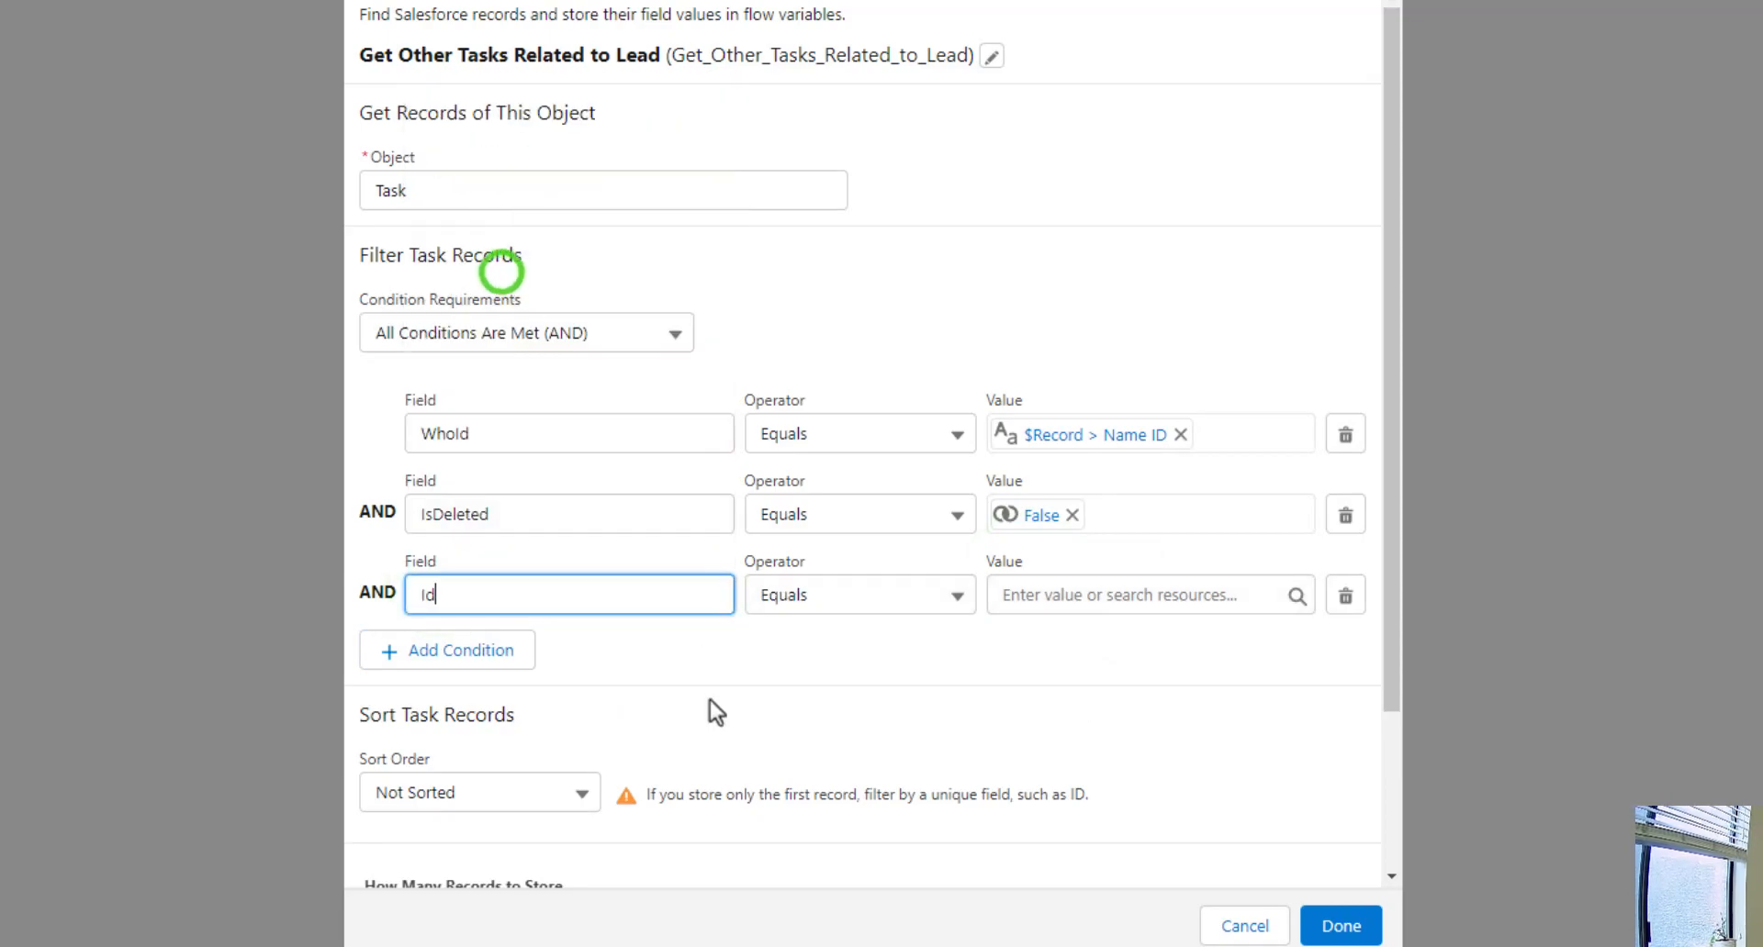
click(780, 593)
click(889, 705)
click(1035, 601)
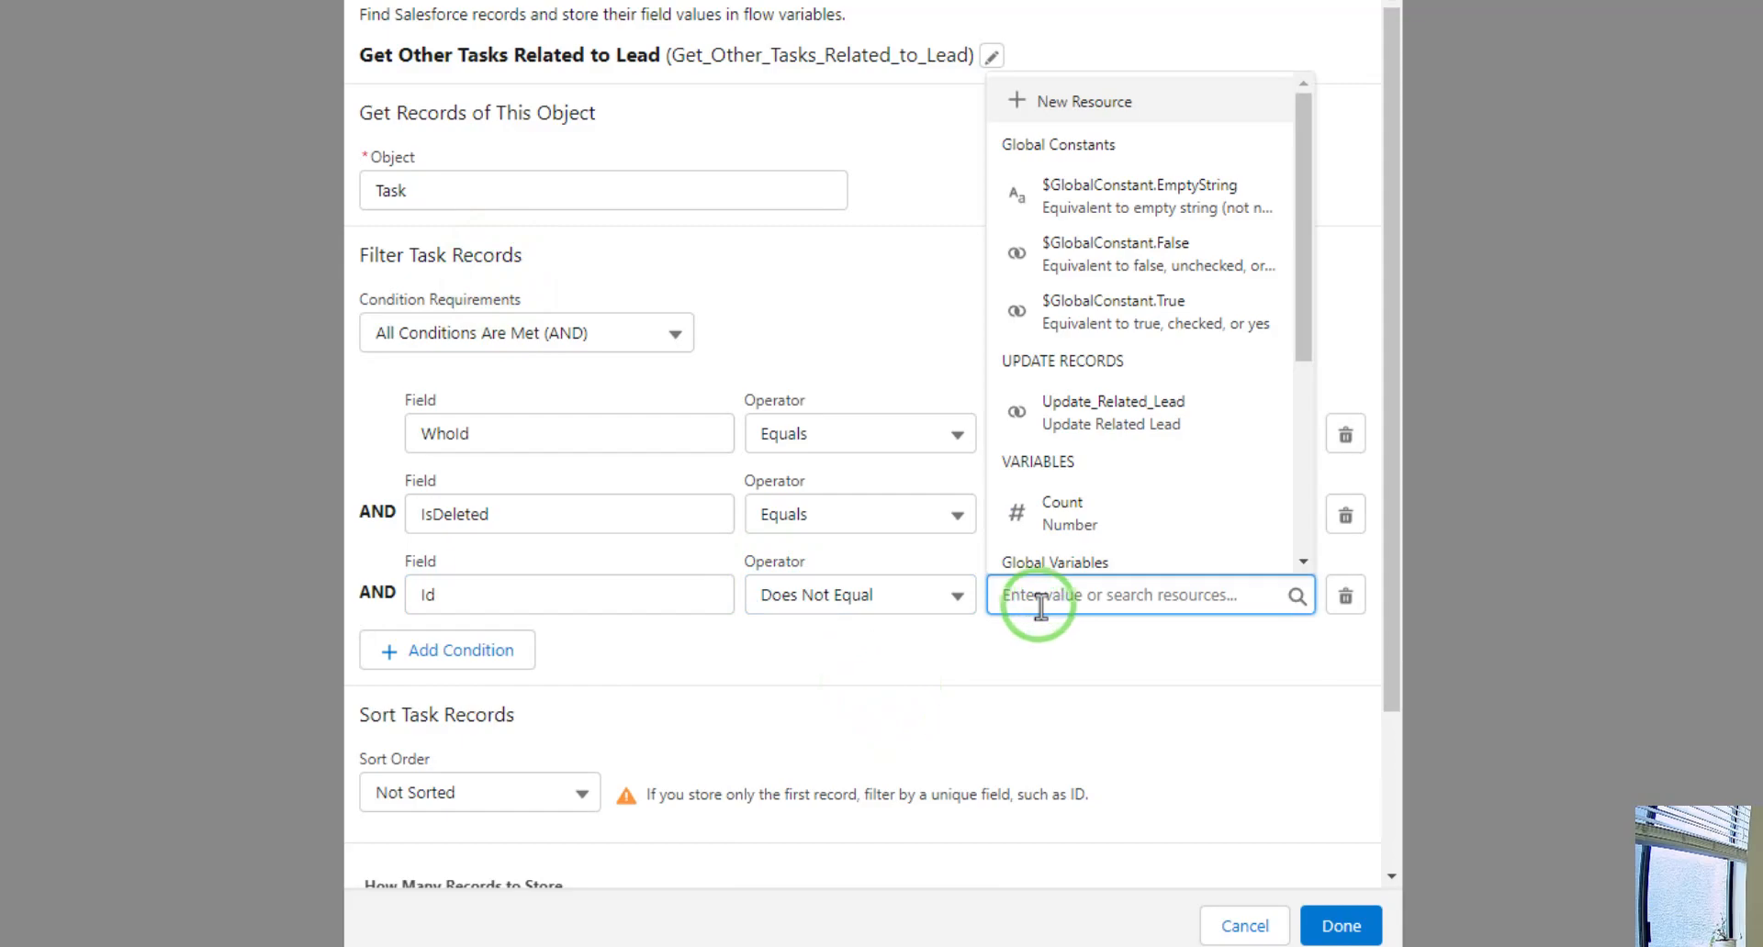
text(rec)
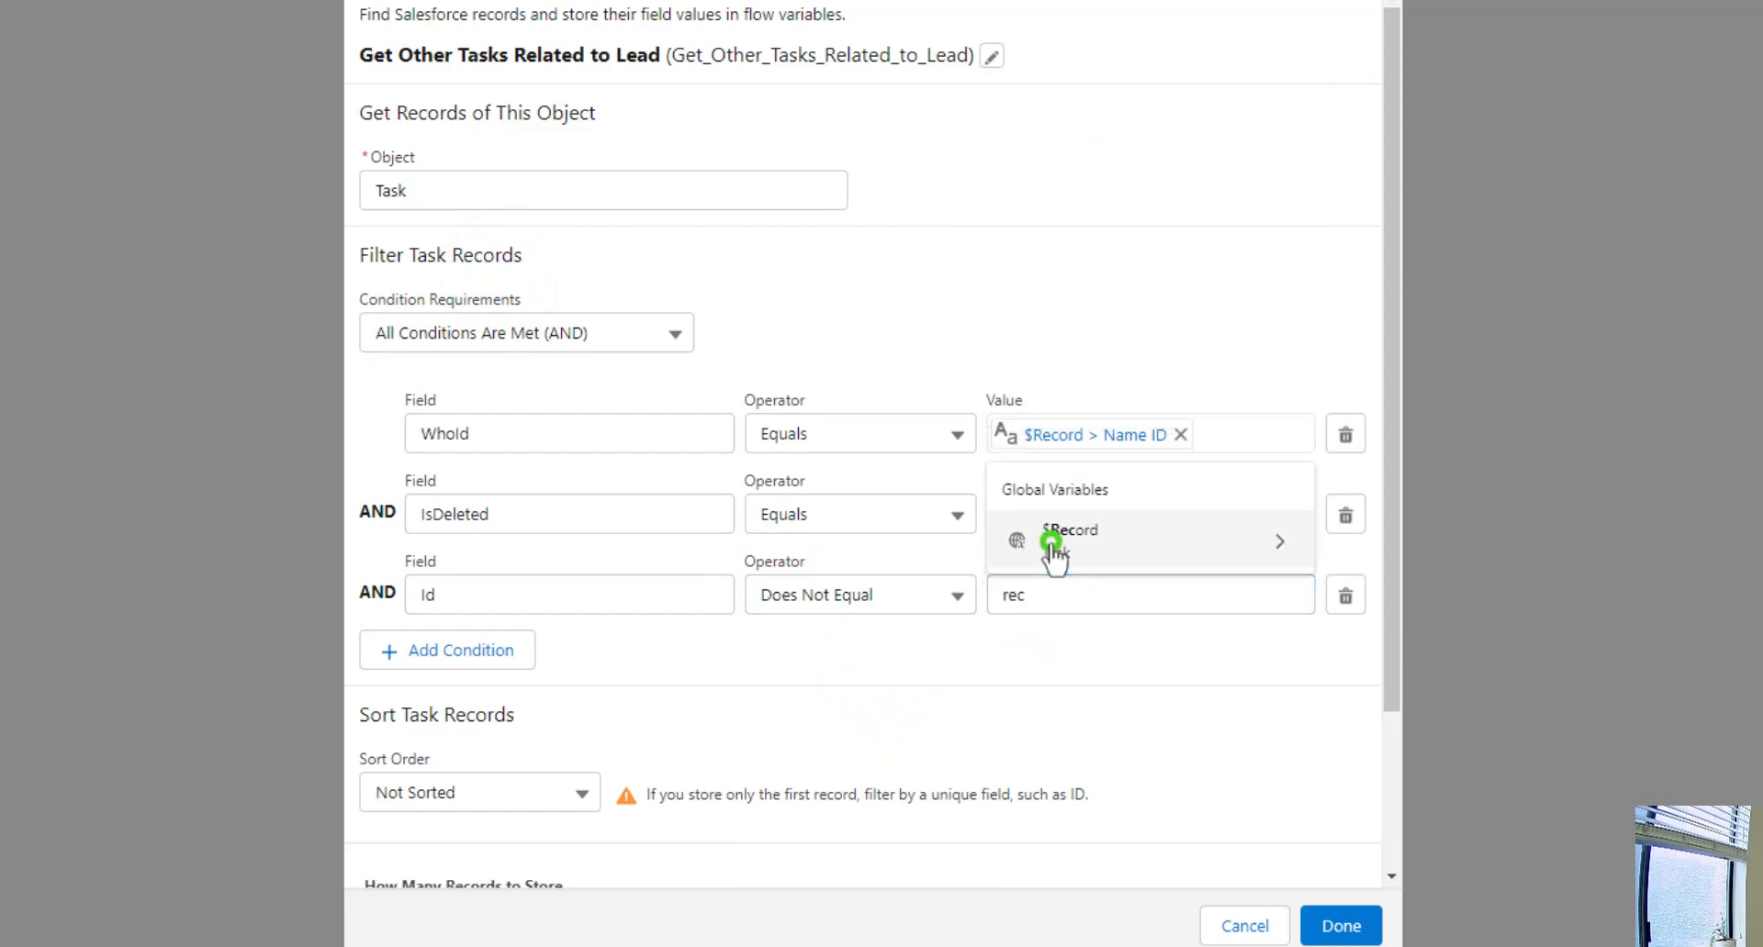
click(1055, 553)
text(id)
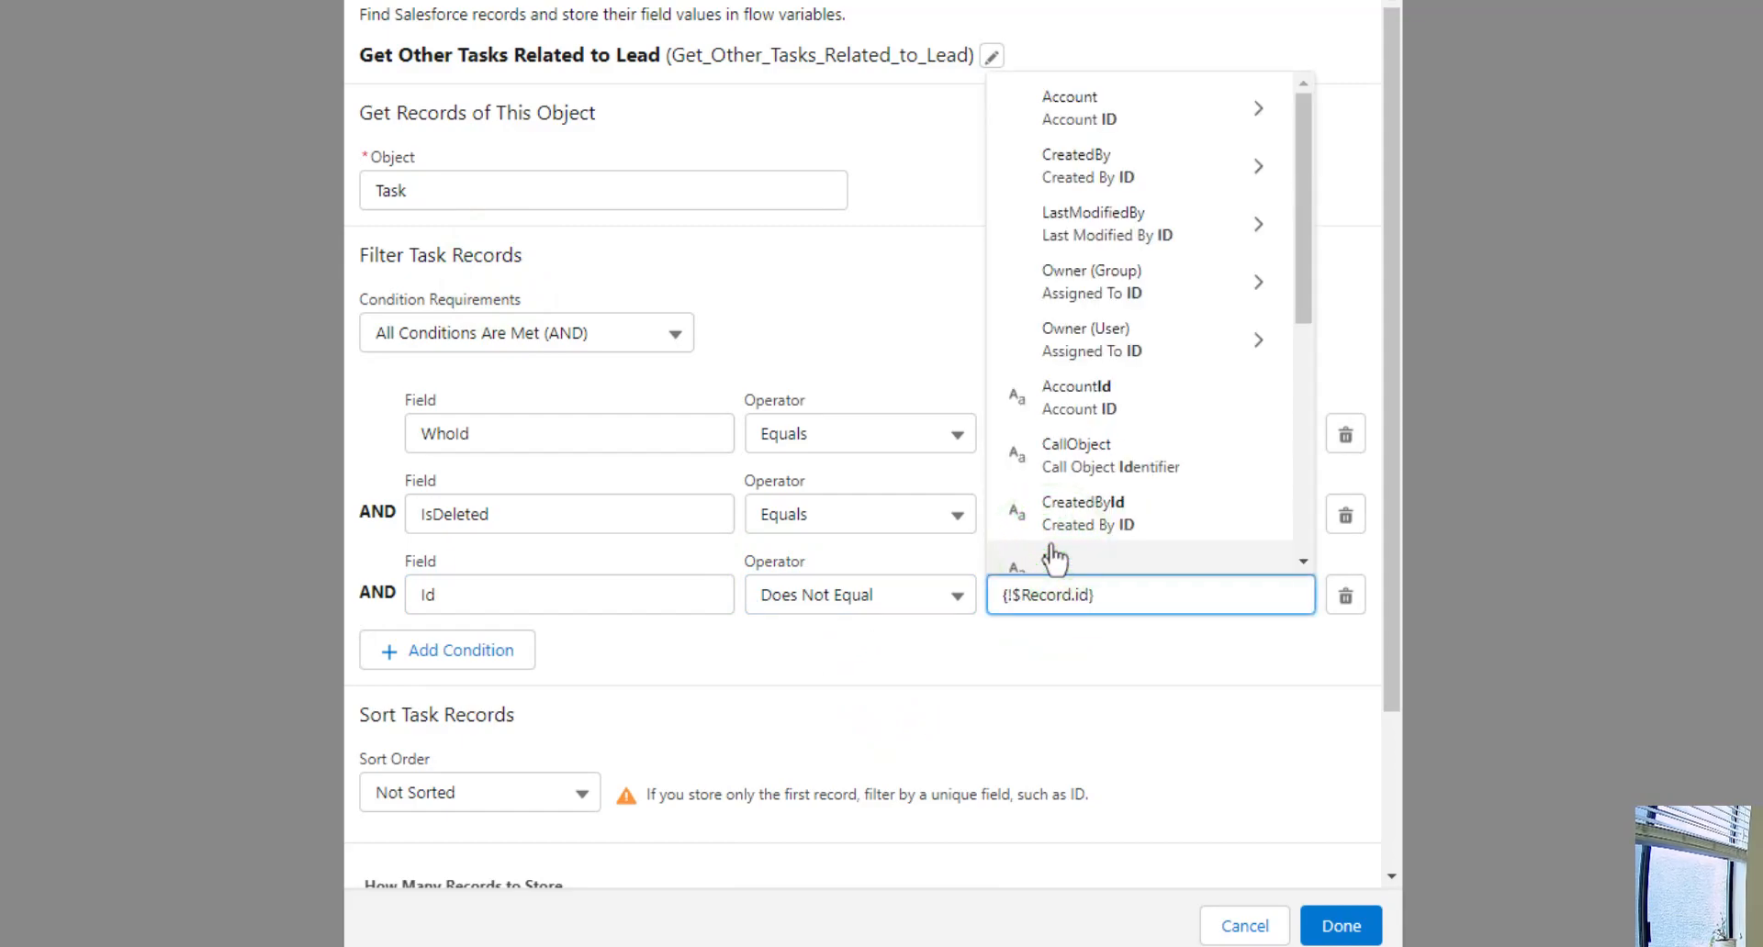
scroll(1148, 459, down, 2)
click(1145, 446)
click(1119, 244)
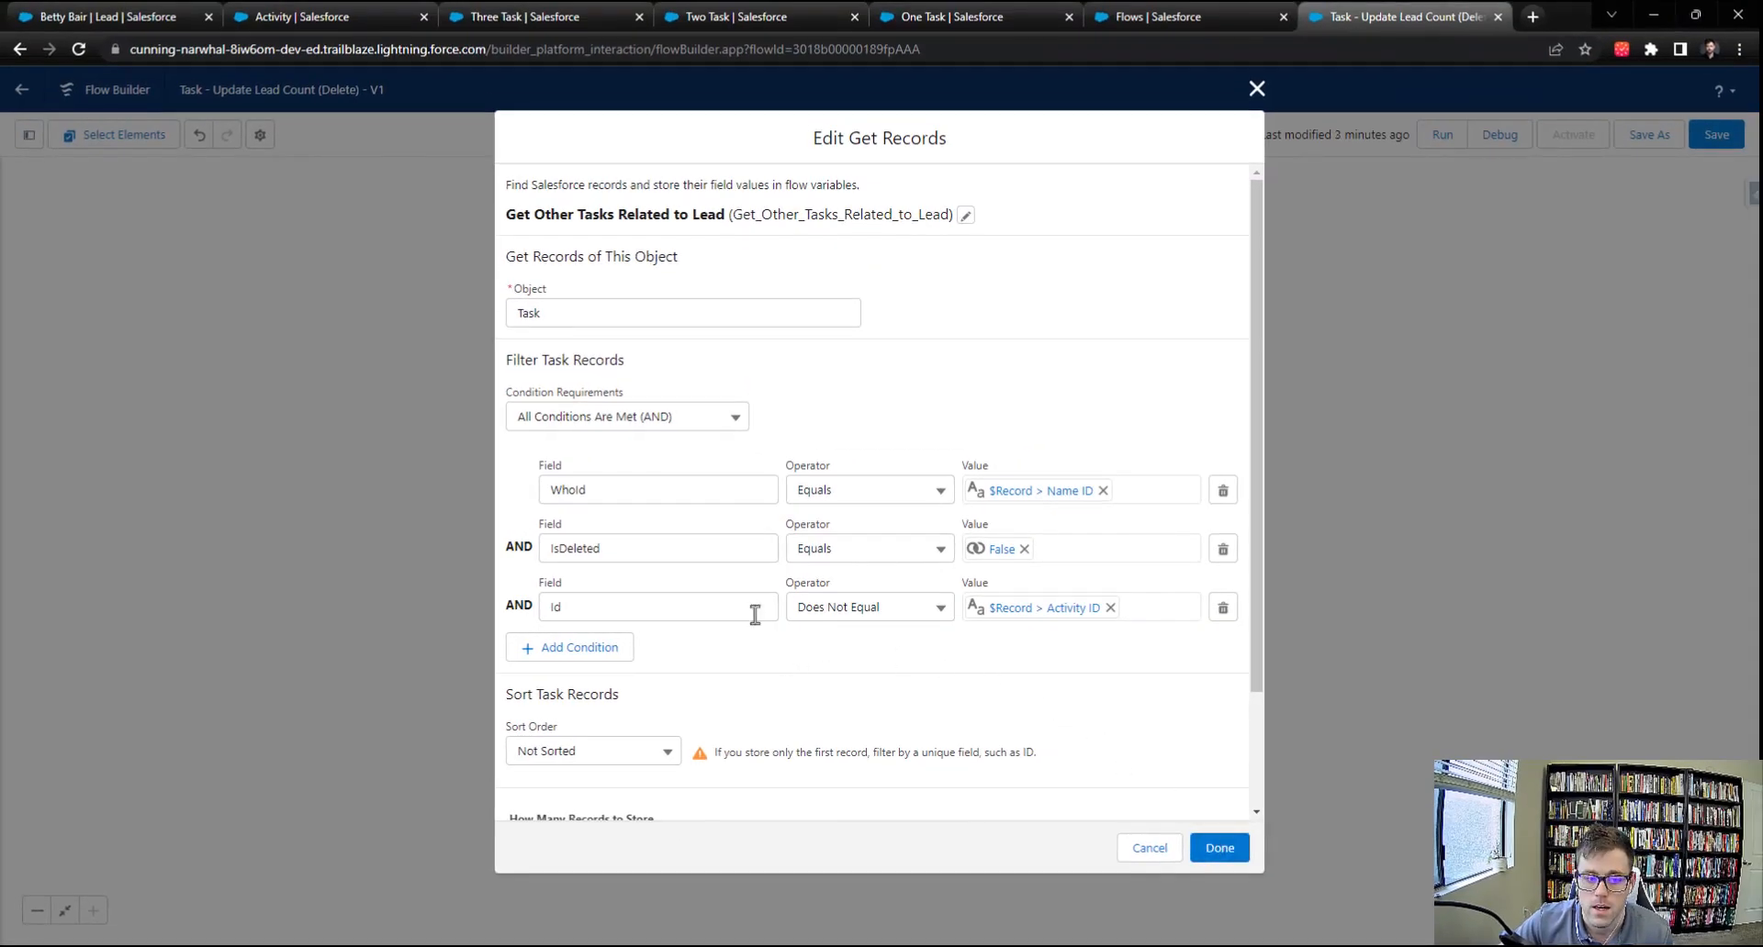
click(1221, 849)
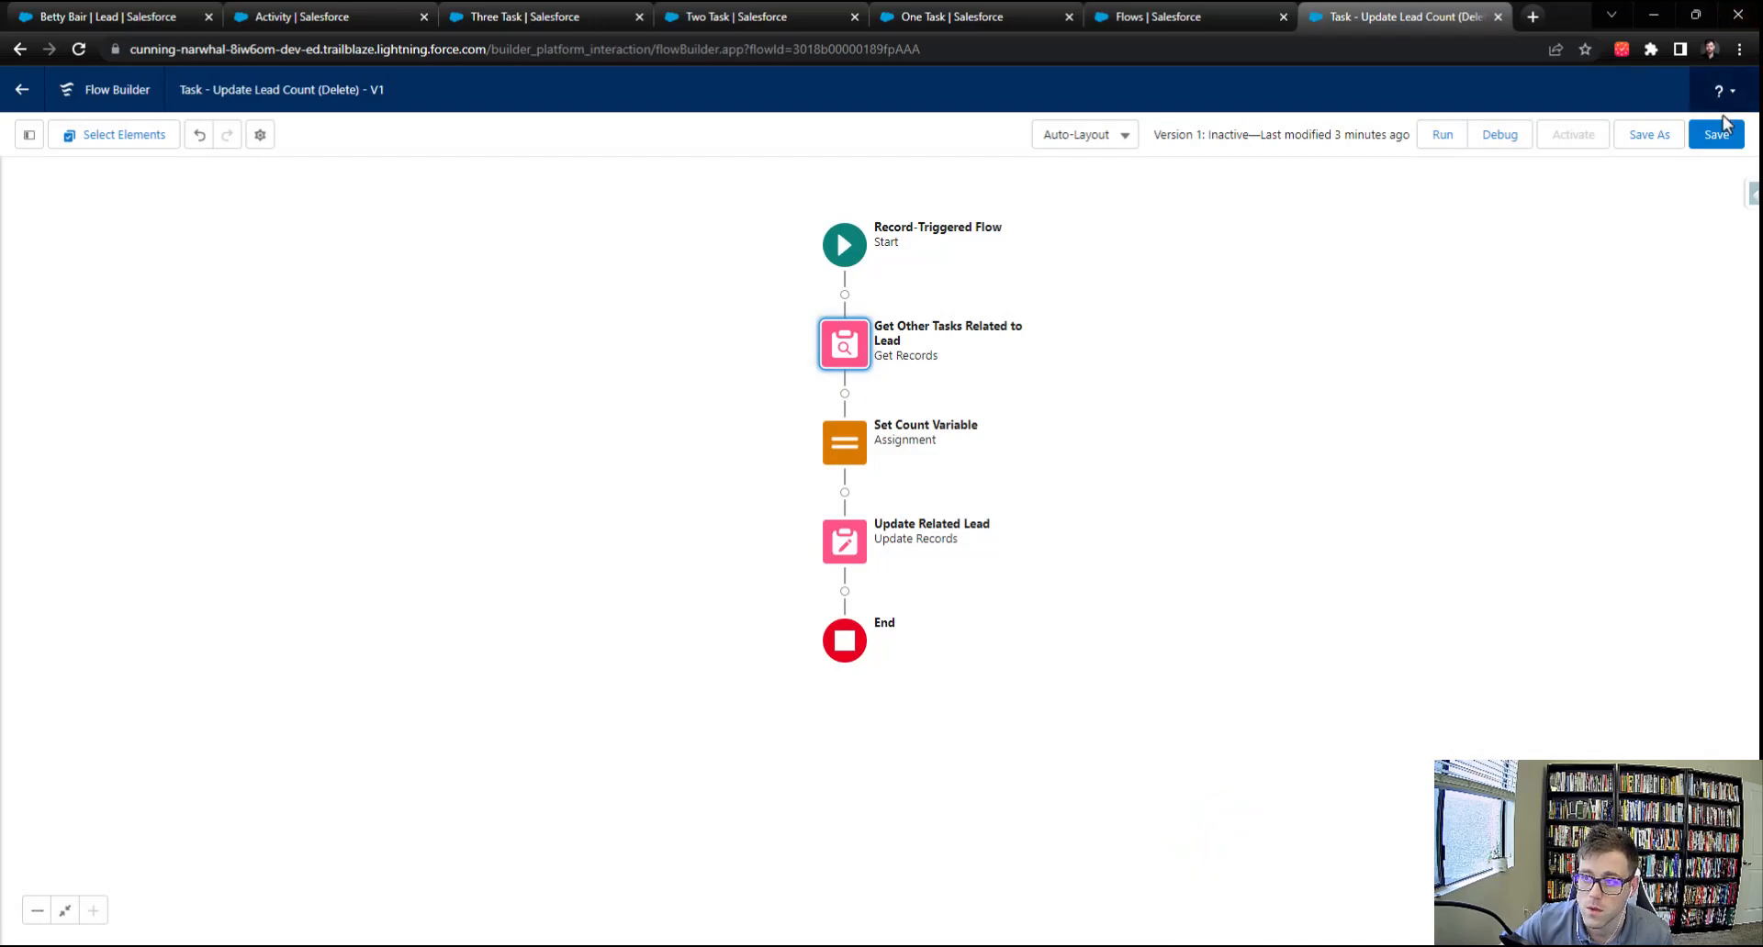
Save and activate the Task - Update Lead Count (Delete) flow.
click(1720, 129)
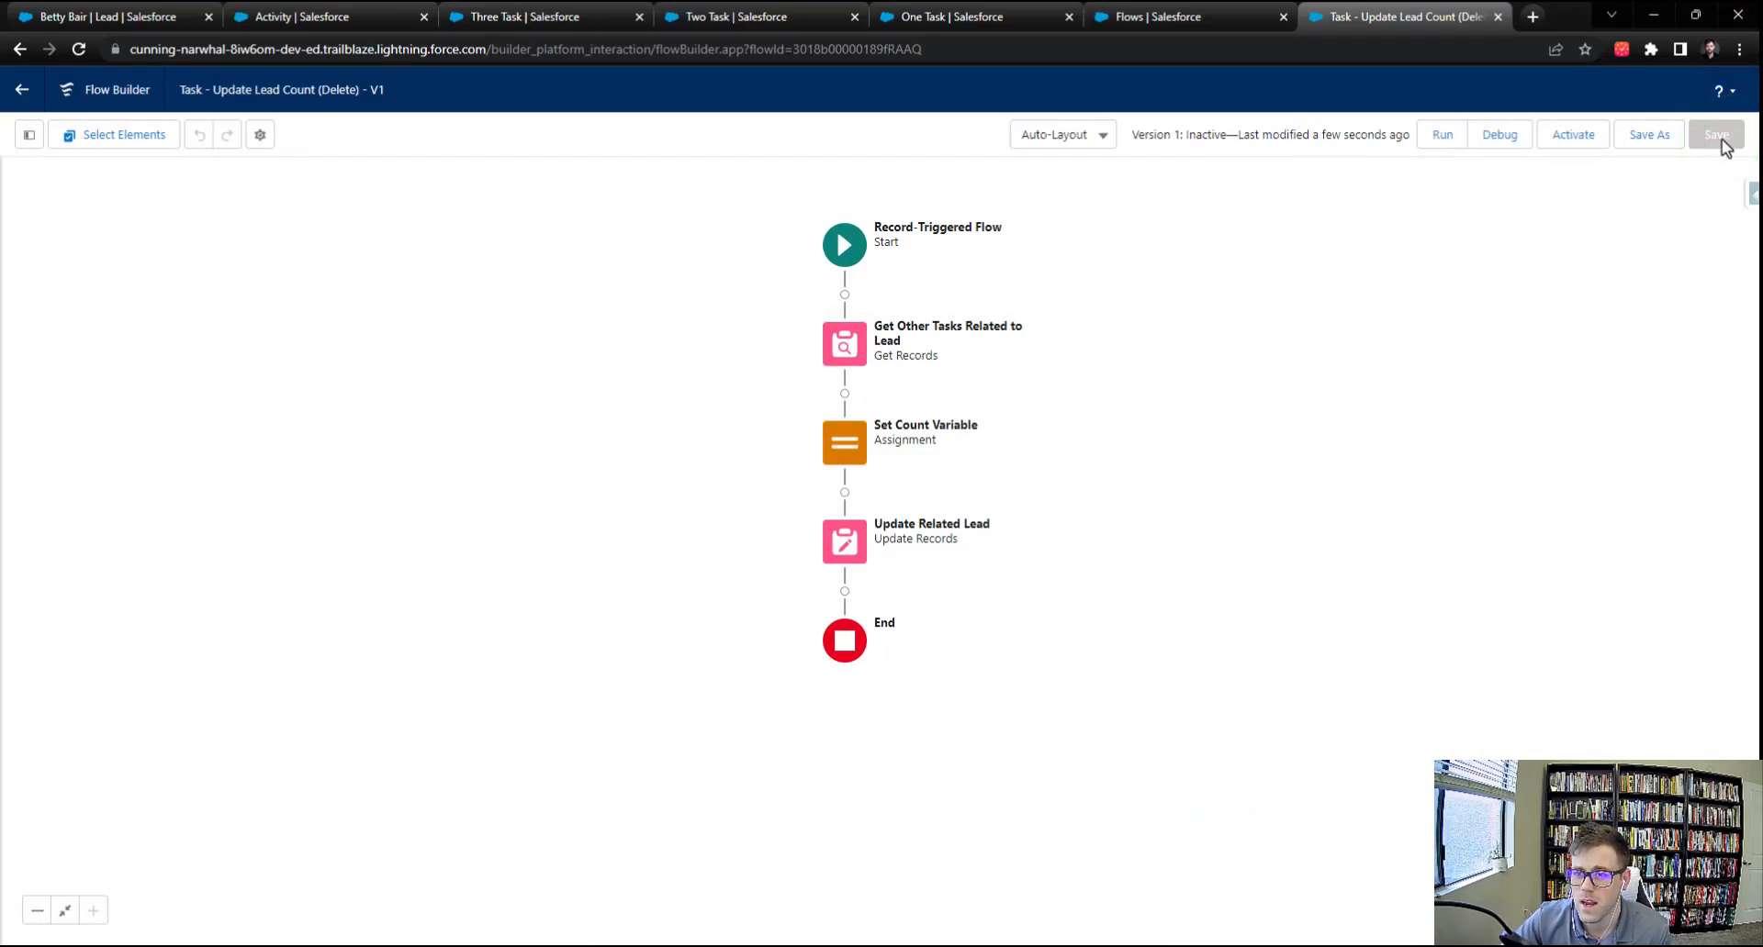
click(1571, 144)
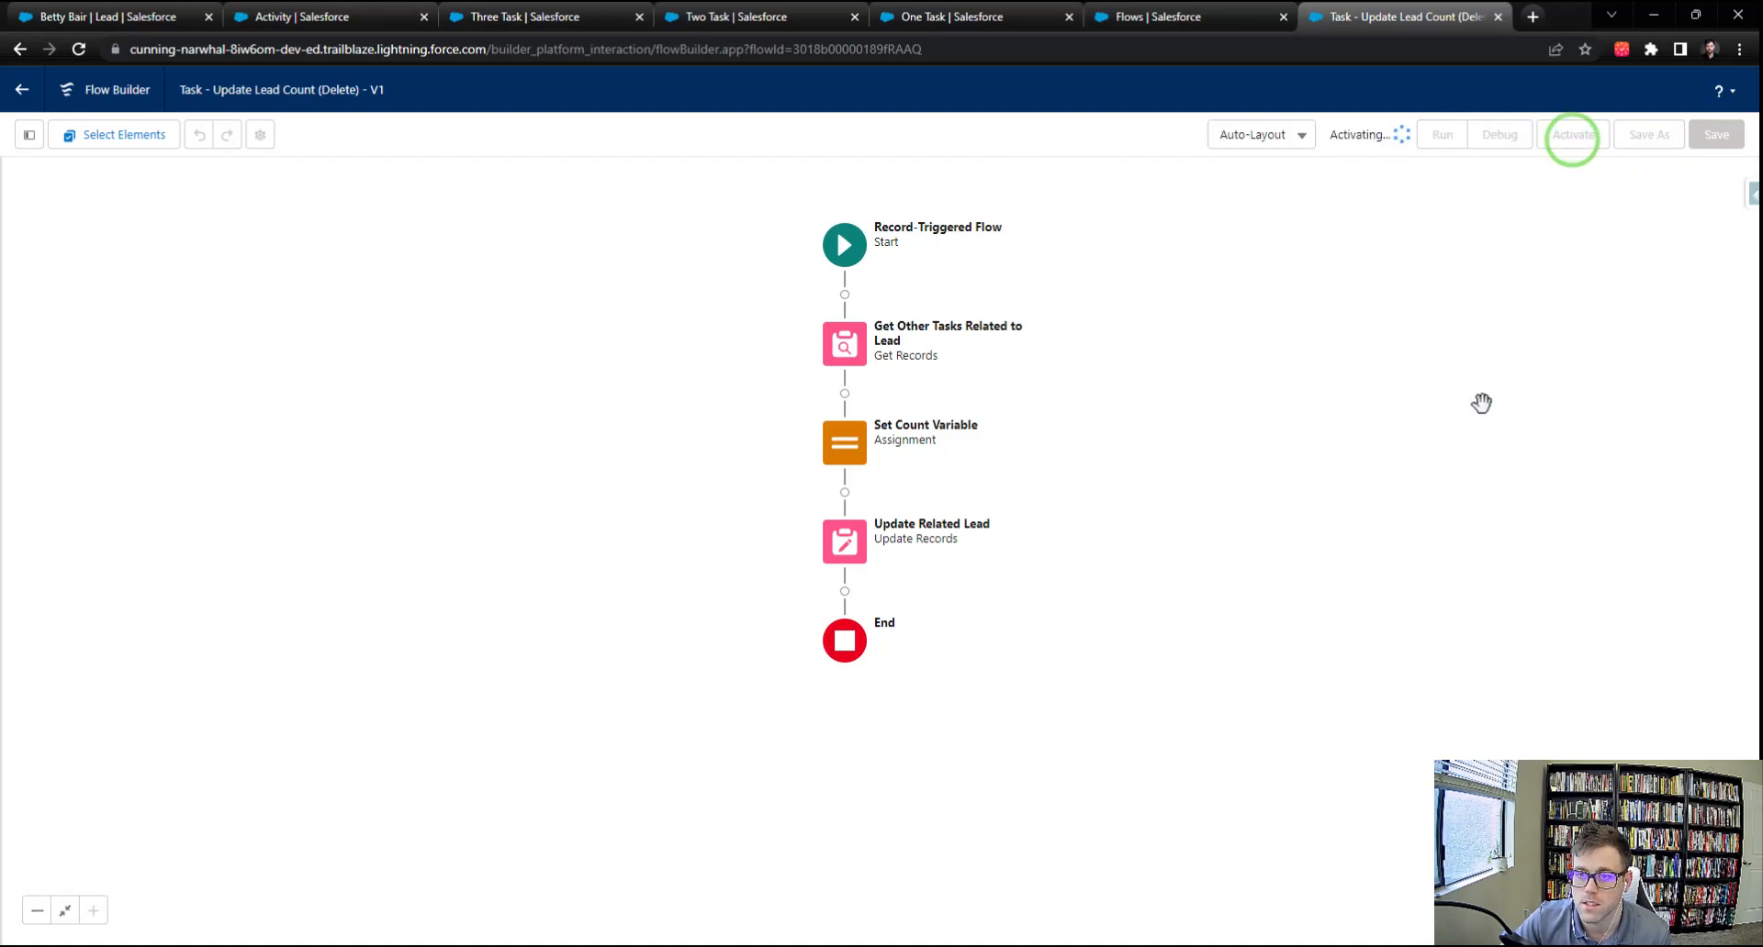
Refresh the list of flows and open version 1 of the Task - Update Lead Count (Create) flow.
click(1165, 15)
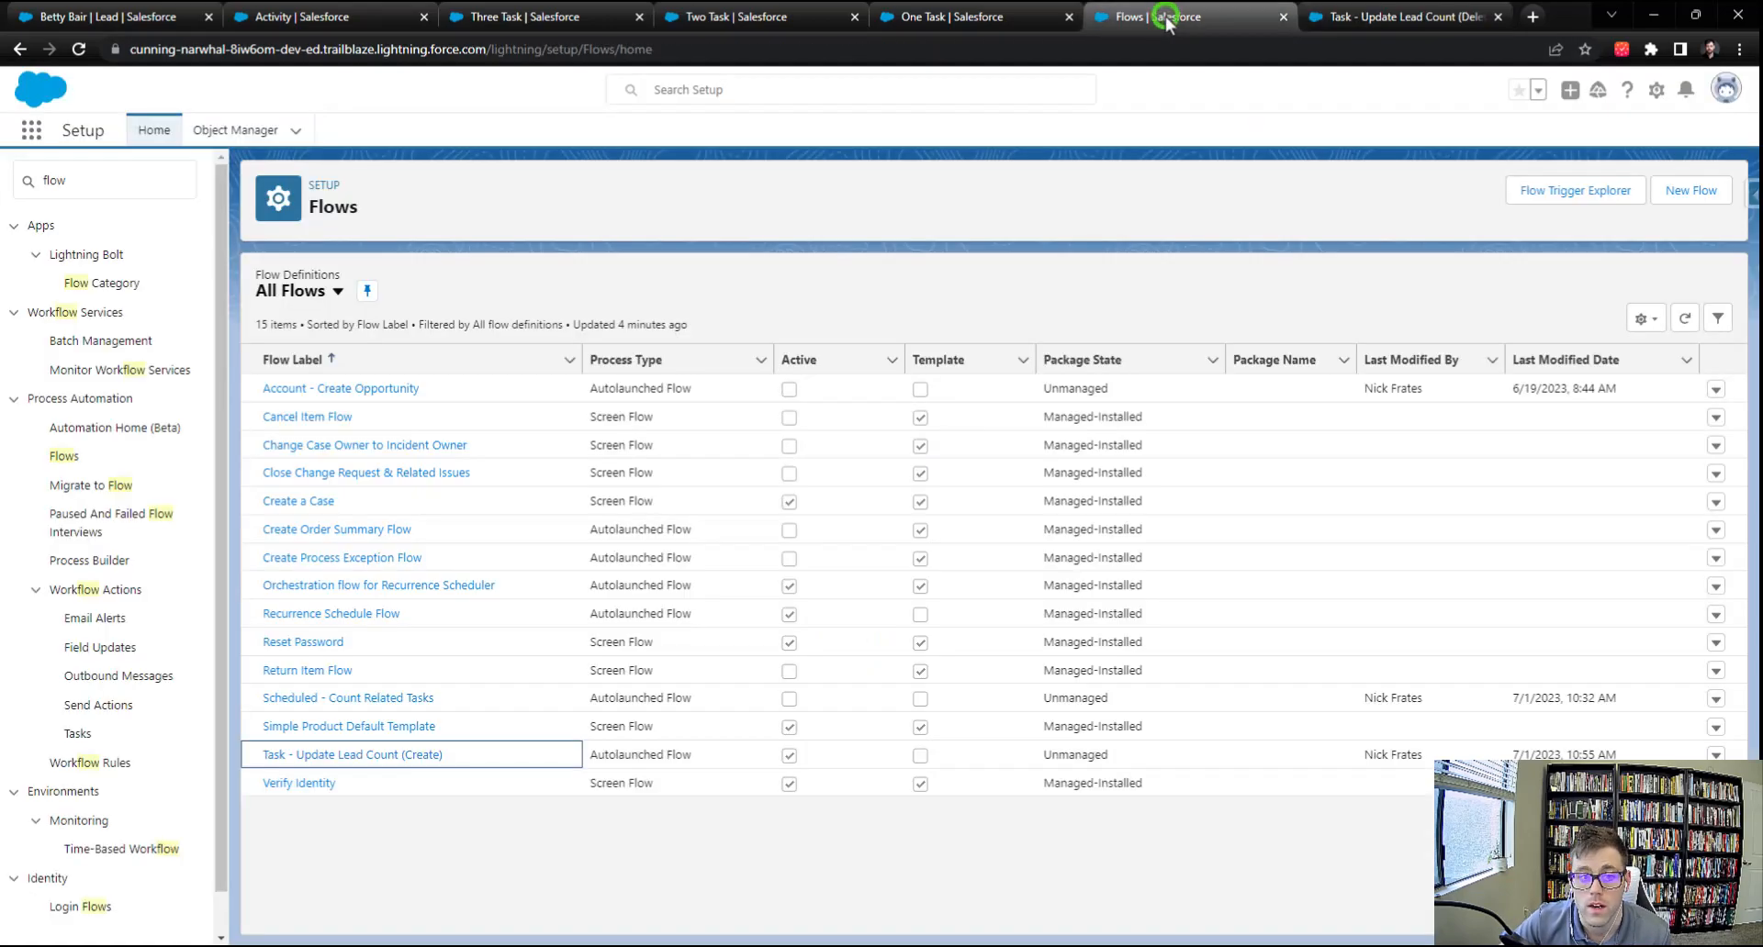
click(1684, 320)
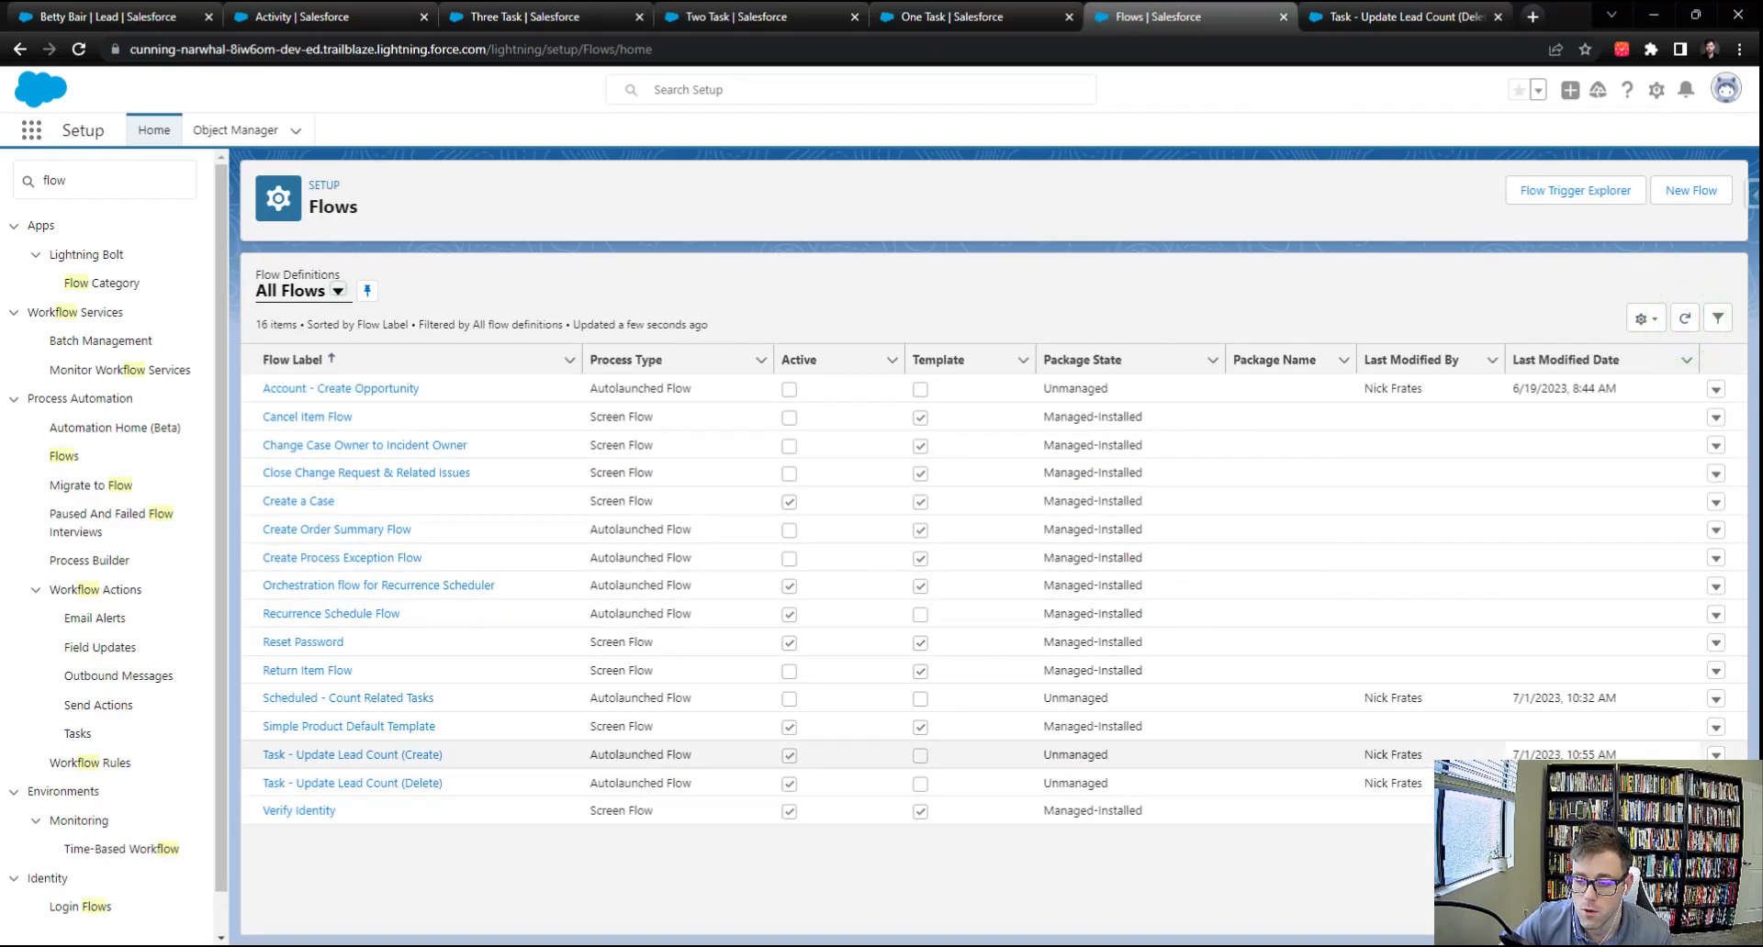
click(1716, 758)
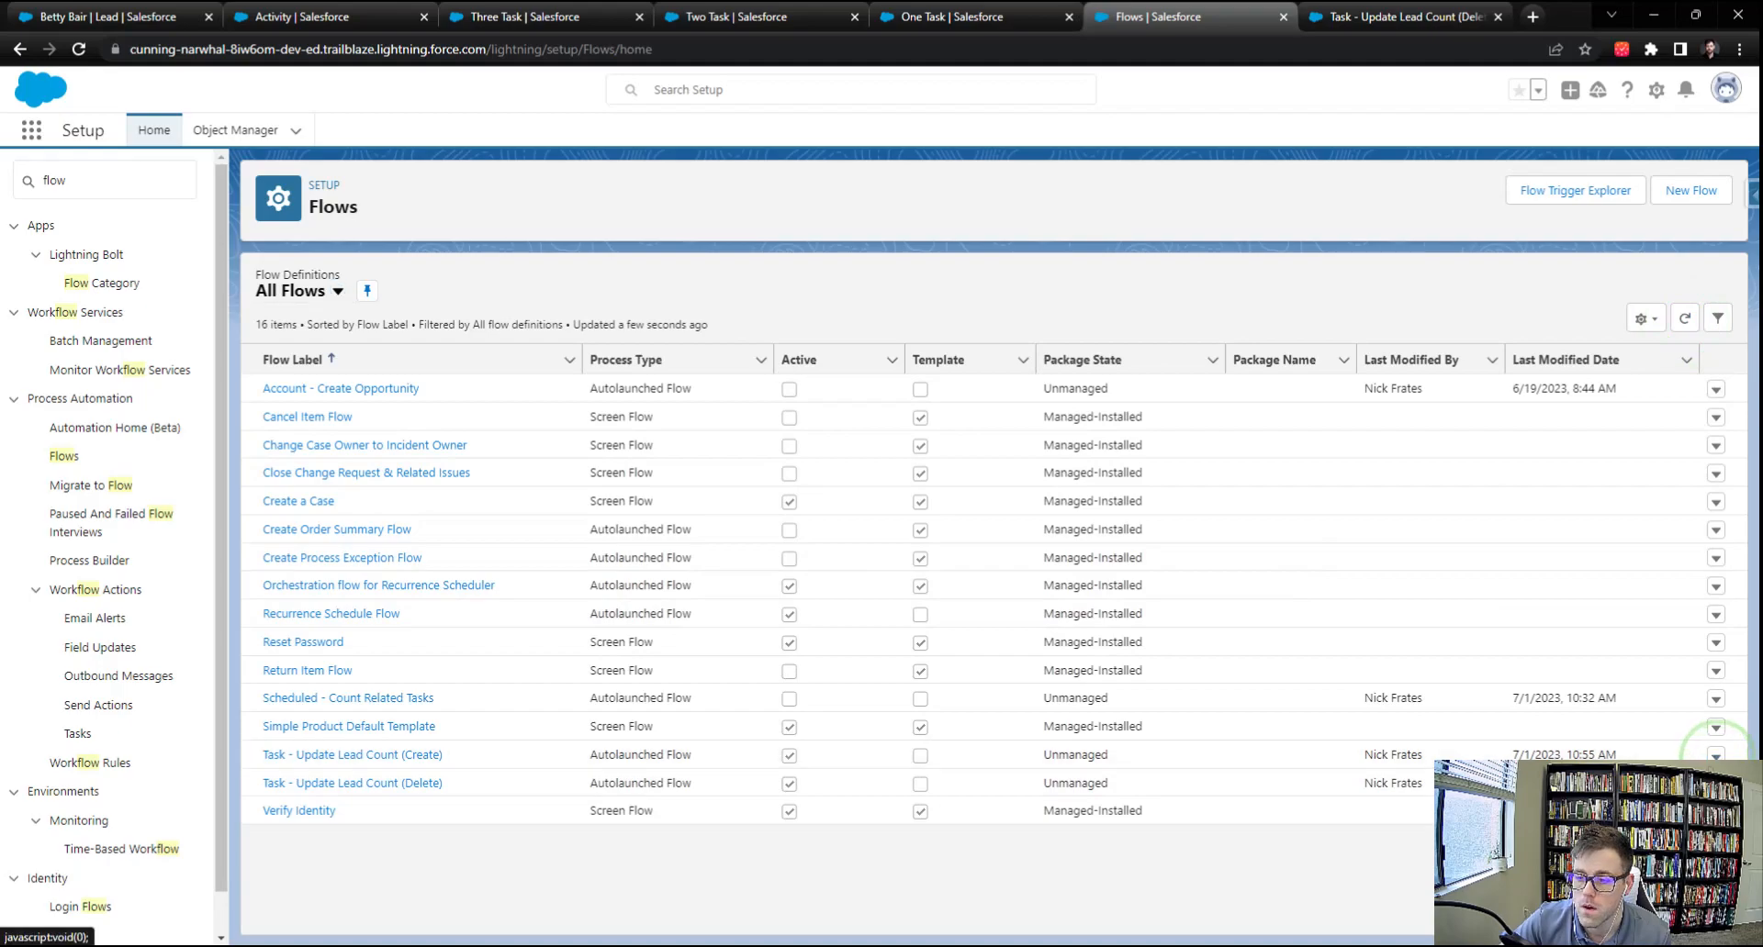
click(1693, 779)
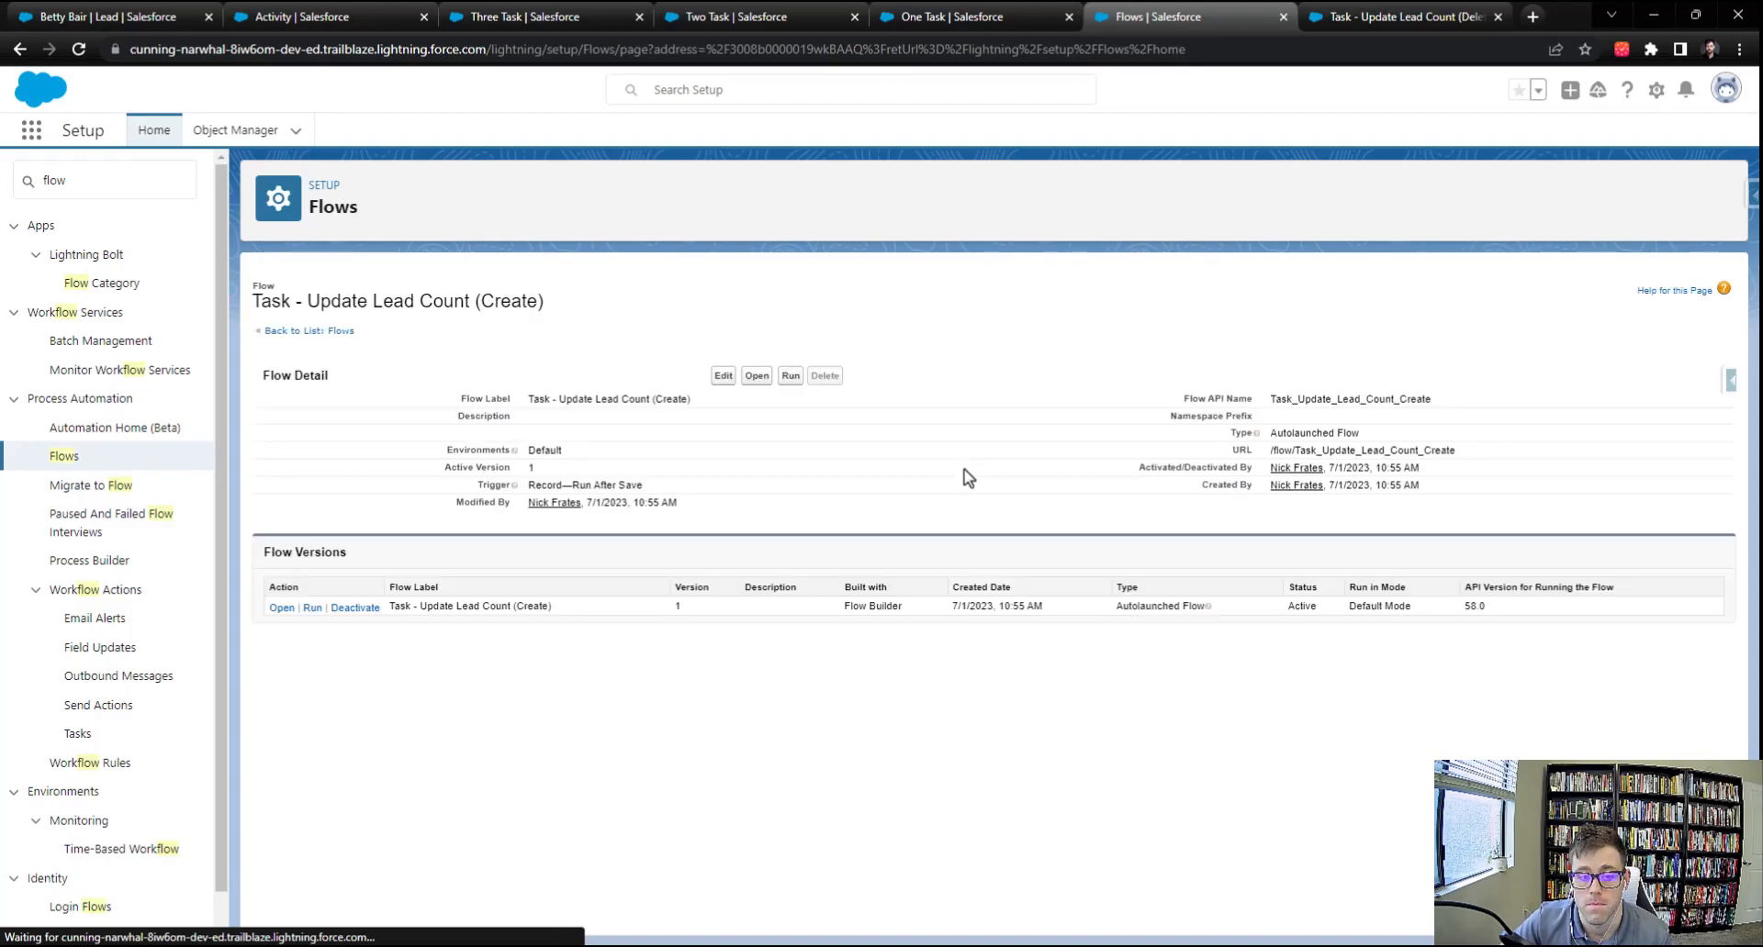
click(282, 609)
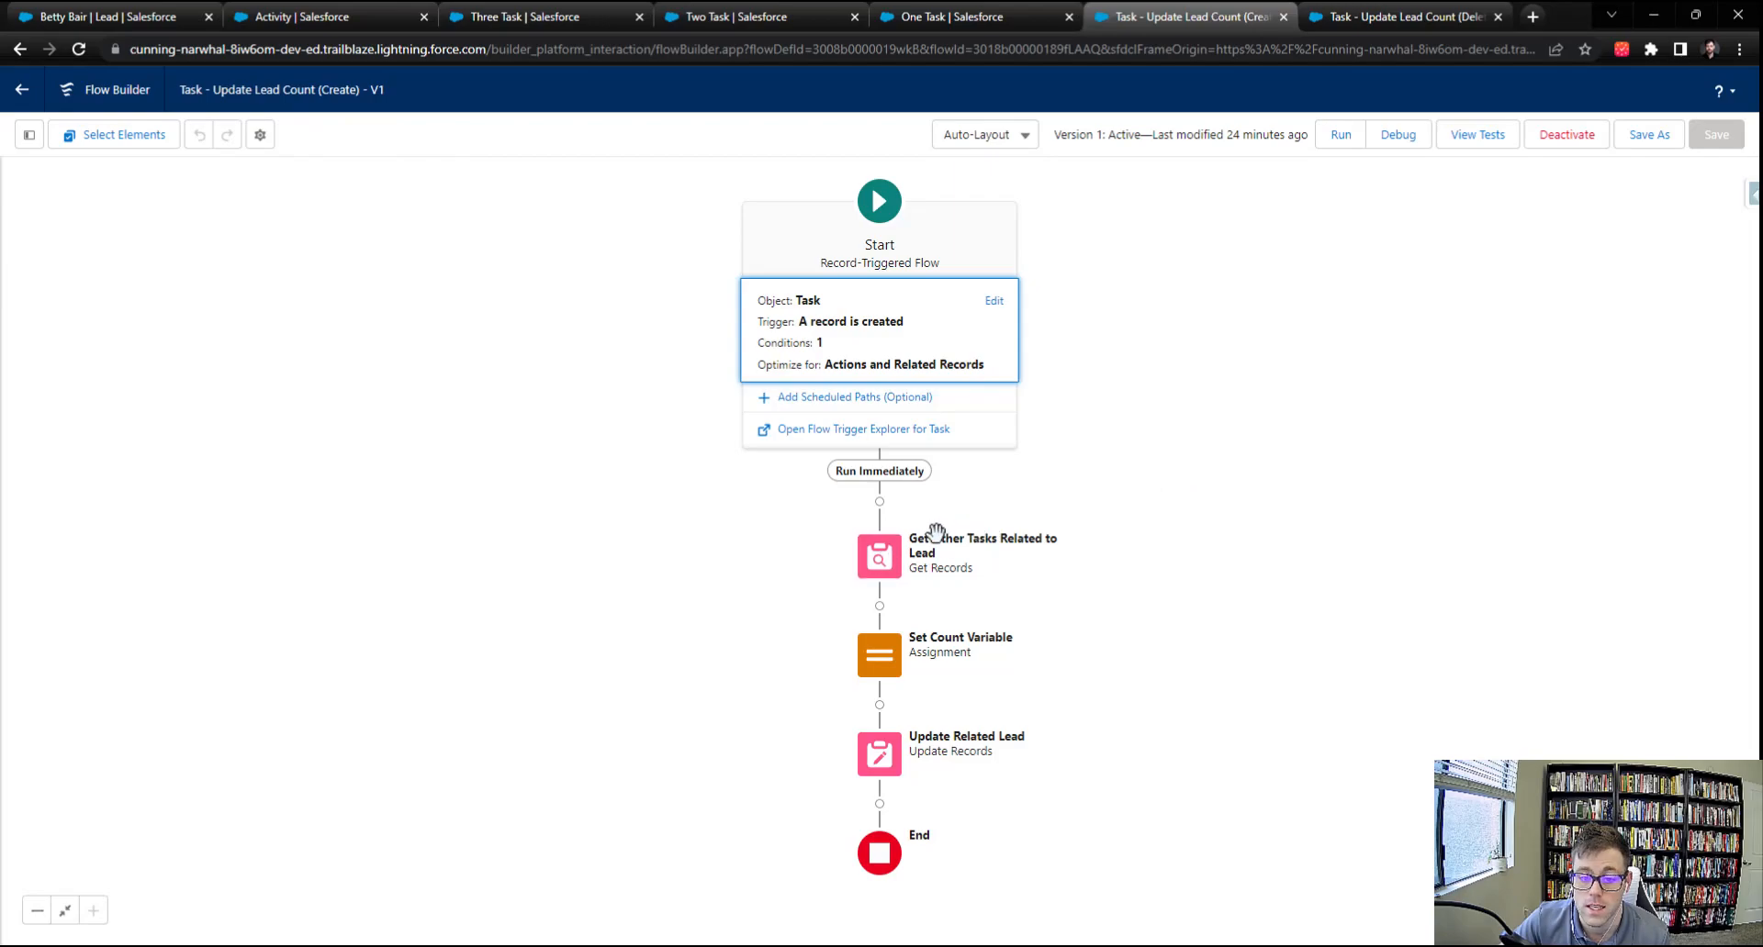
Add a filter condition to Get Other Tasks Related to Lead requiring IsDeleted to equal False, and finish the Get Records element.
double_click(879, 556)
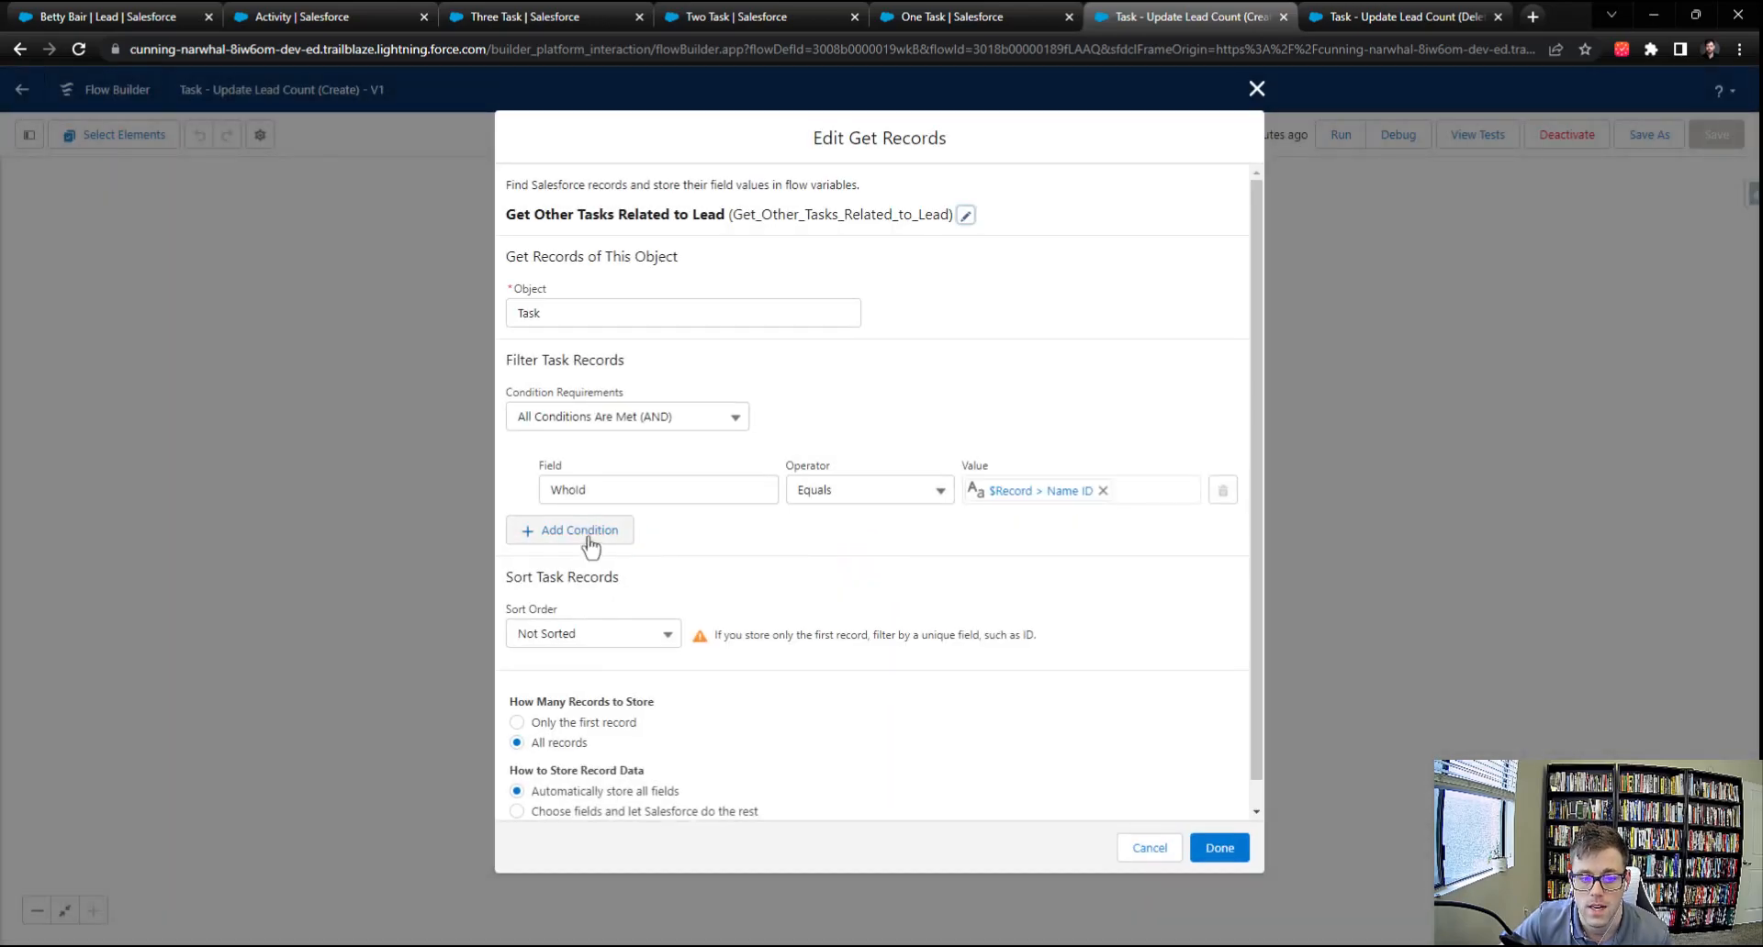
click(588, 530)
click(584, 548)
text(isd)
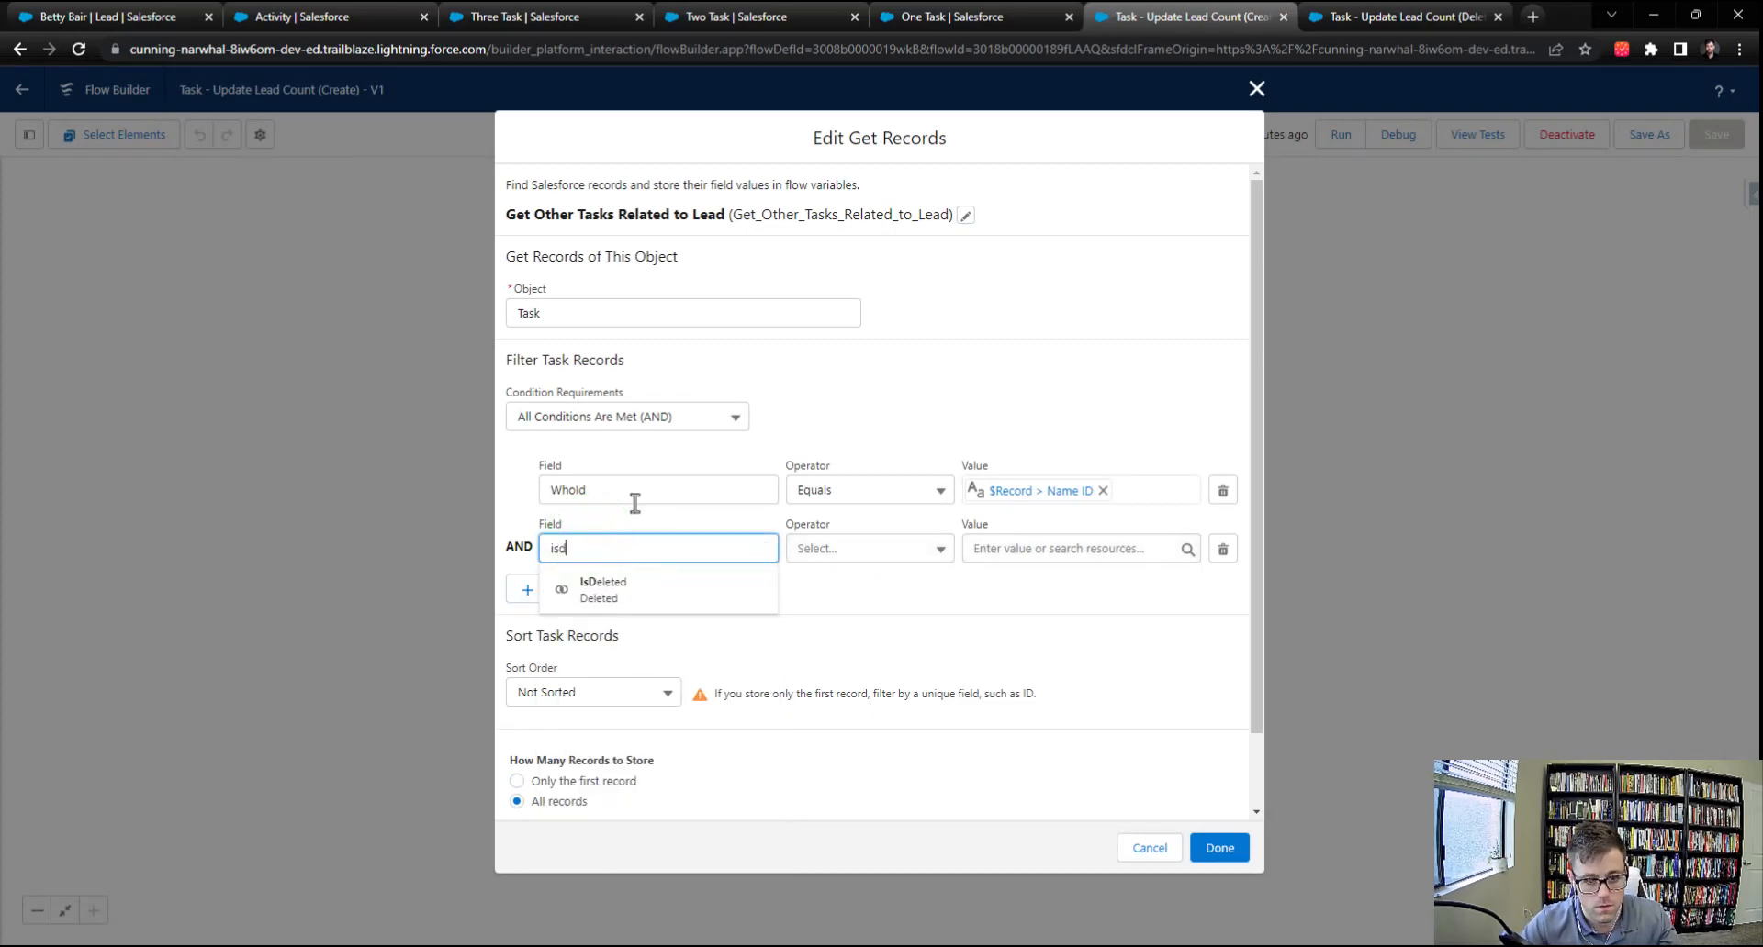
text(e)
click(633, 597)
click(1002, 548)
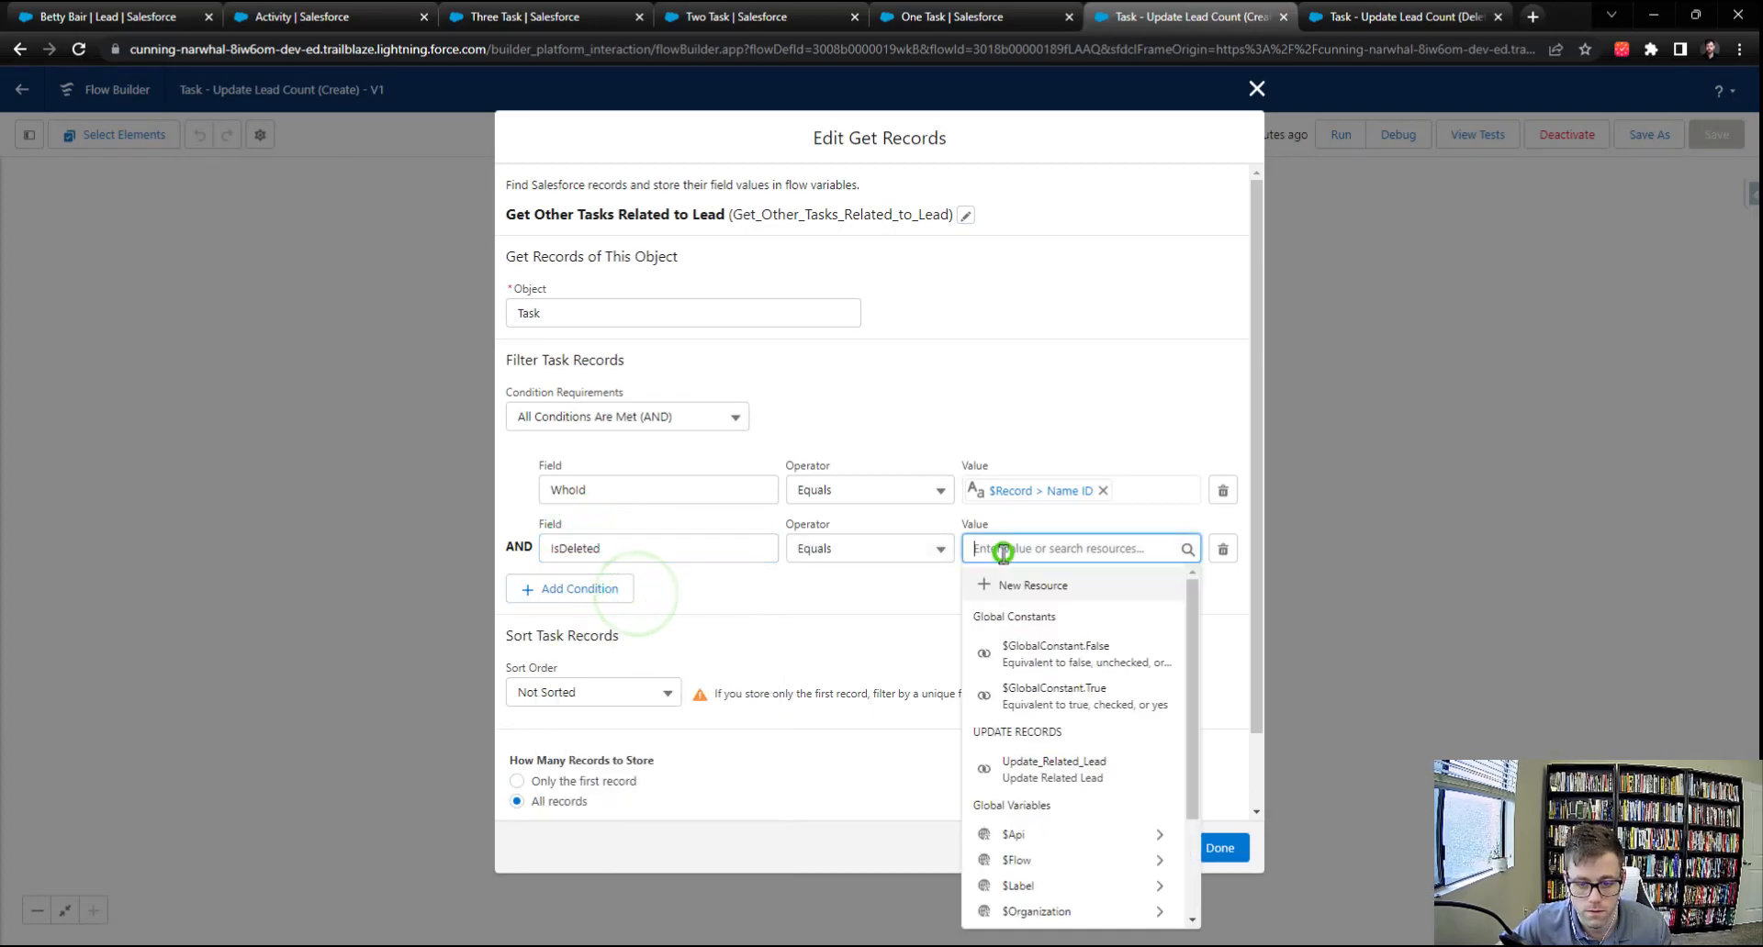
text(fa)
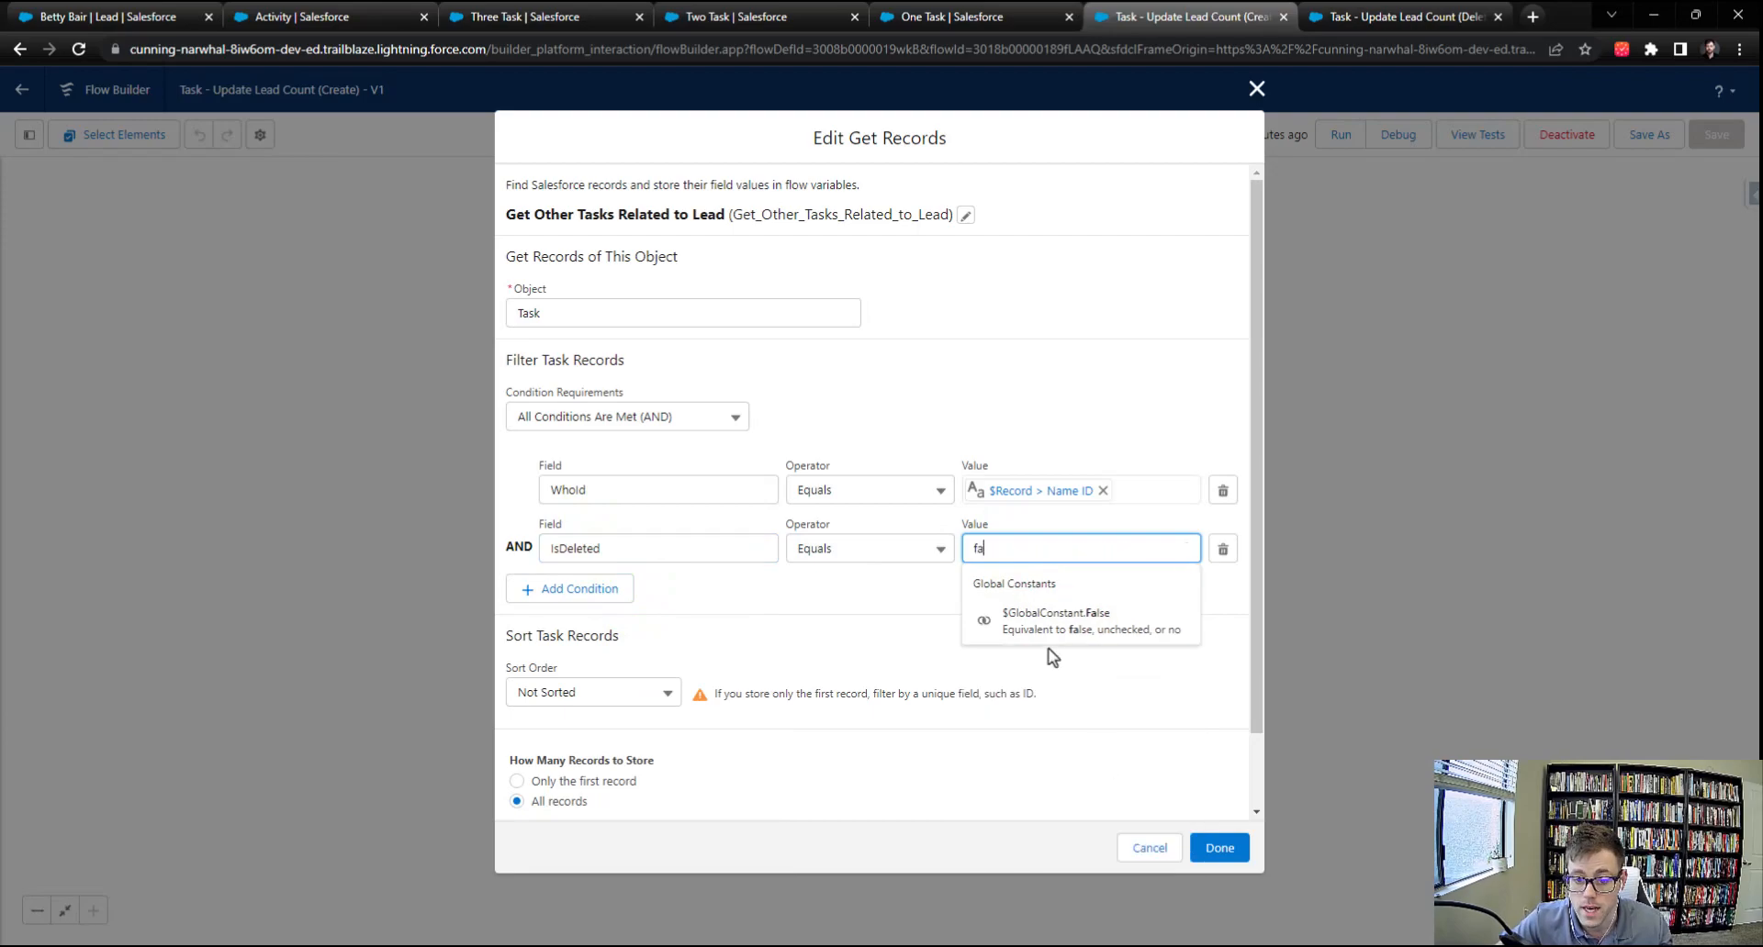
click(1042, 617)
click(1082, 415)
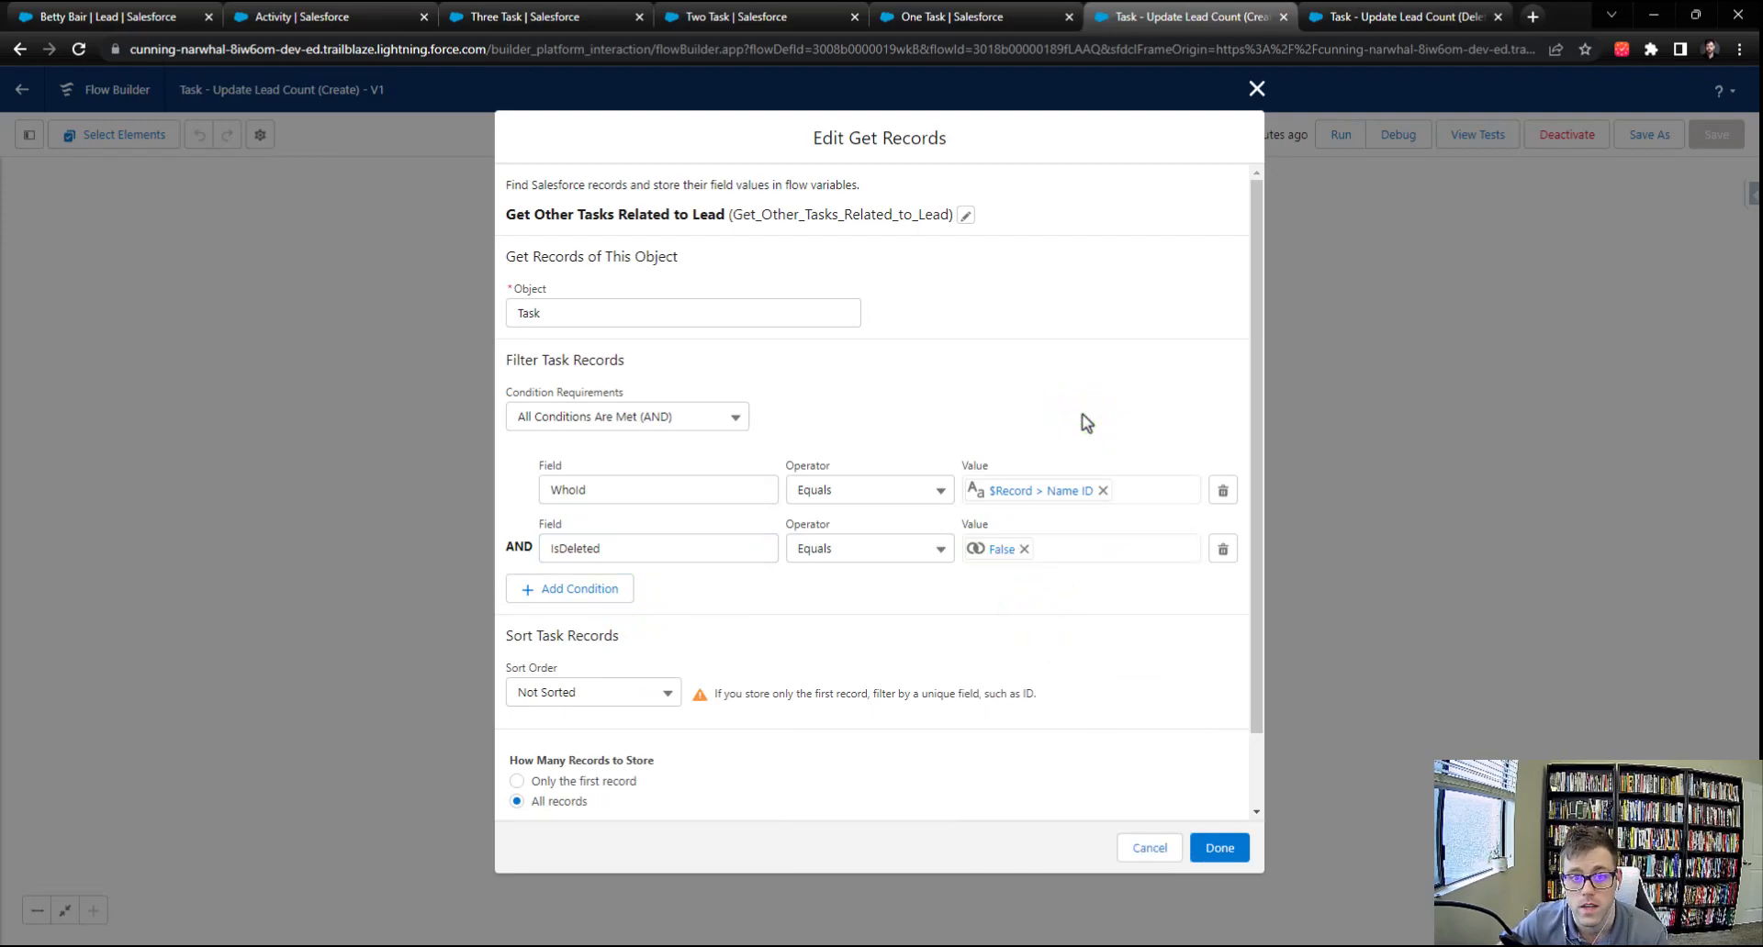
click(1232, 859)
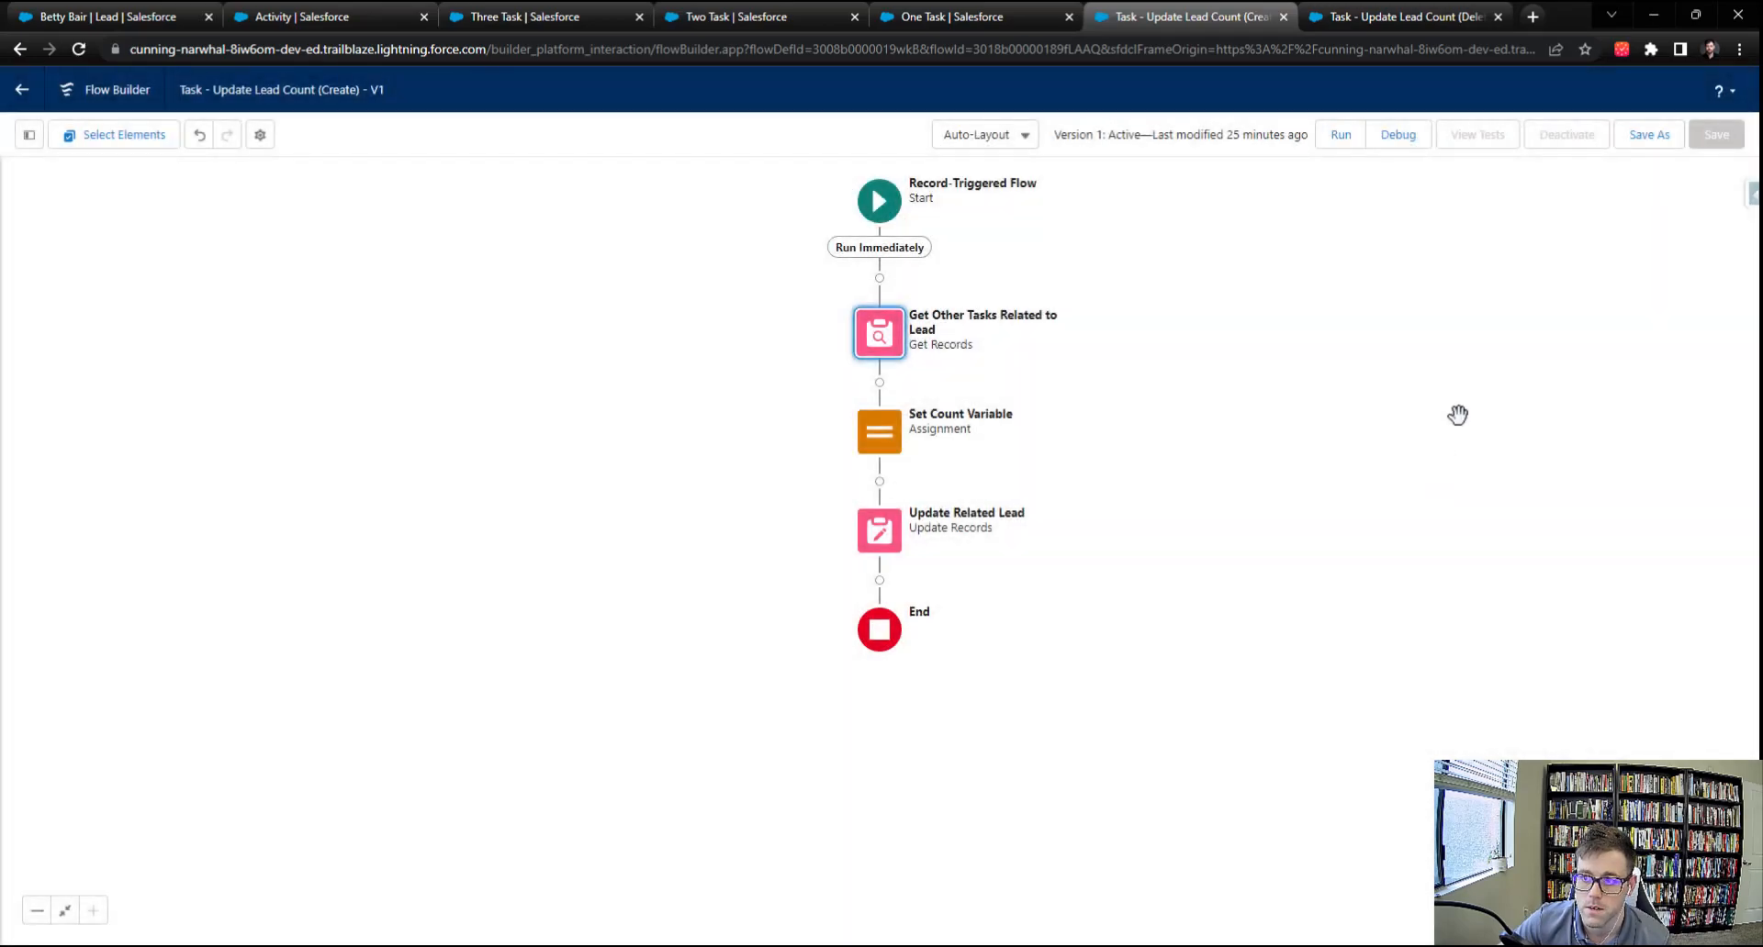
Save the Task - Update Lead Count (Create) flow as a new version and activate it.
click(1646, 138)
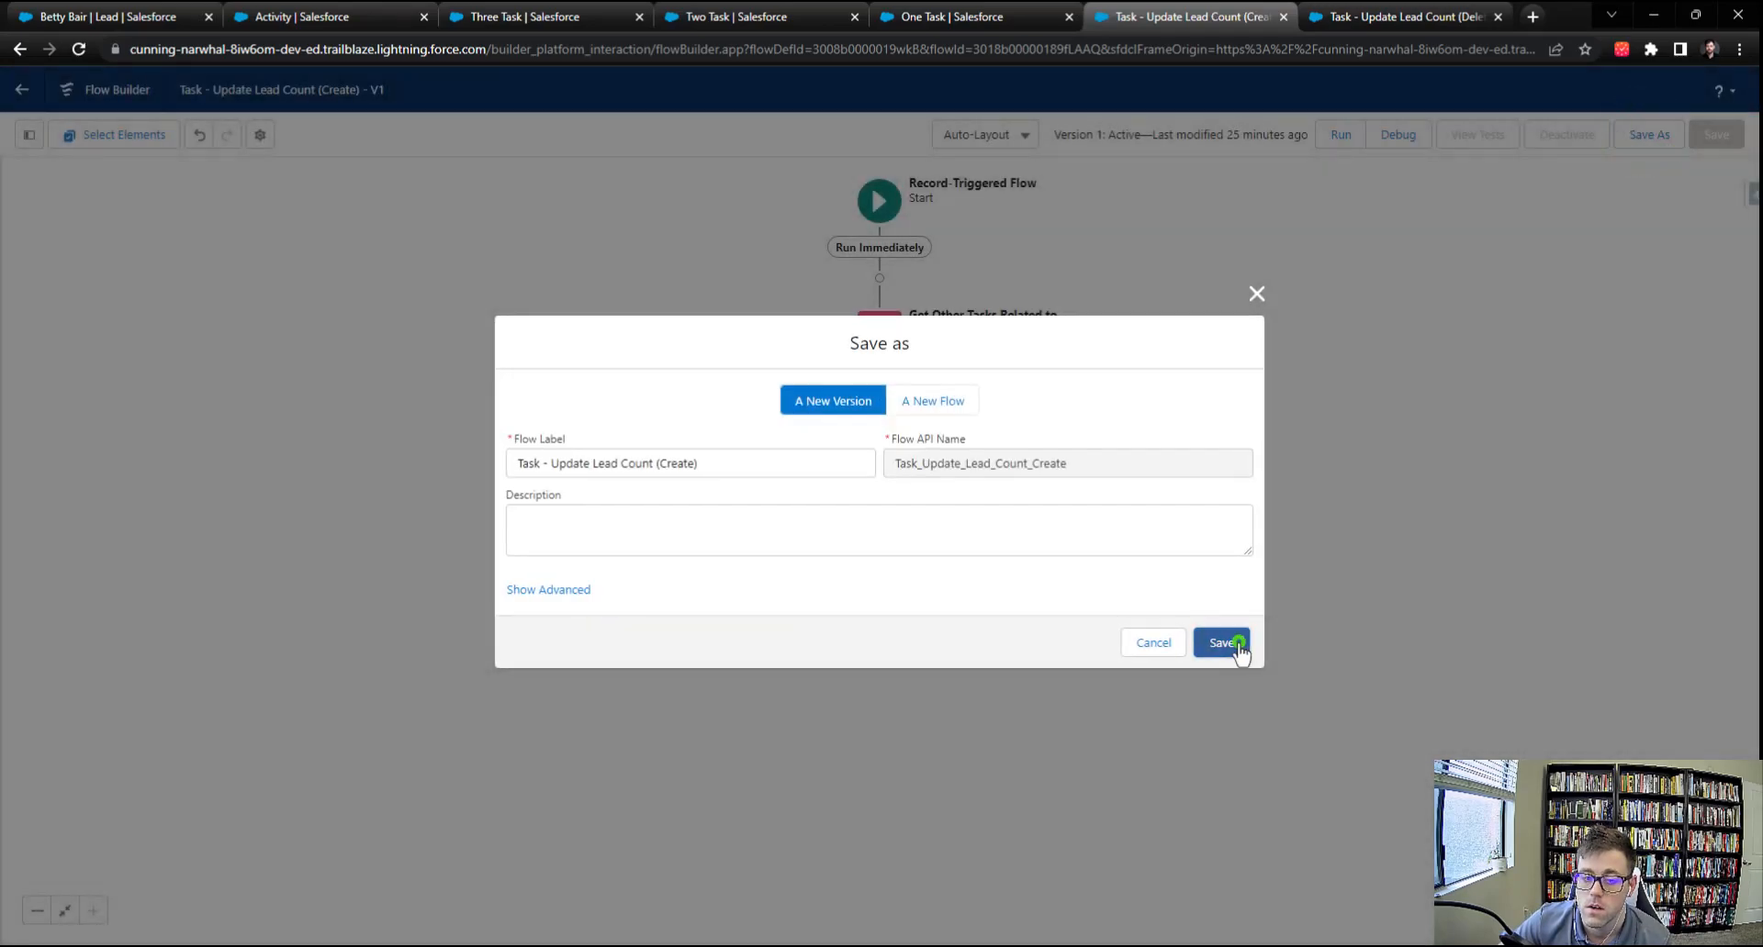
click(1232, 644)
click(1568, 135)
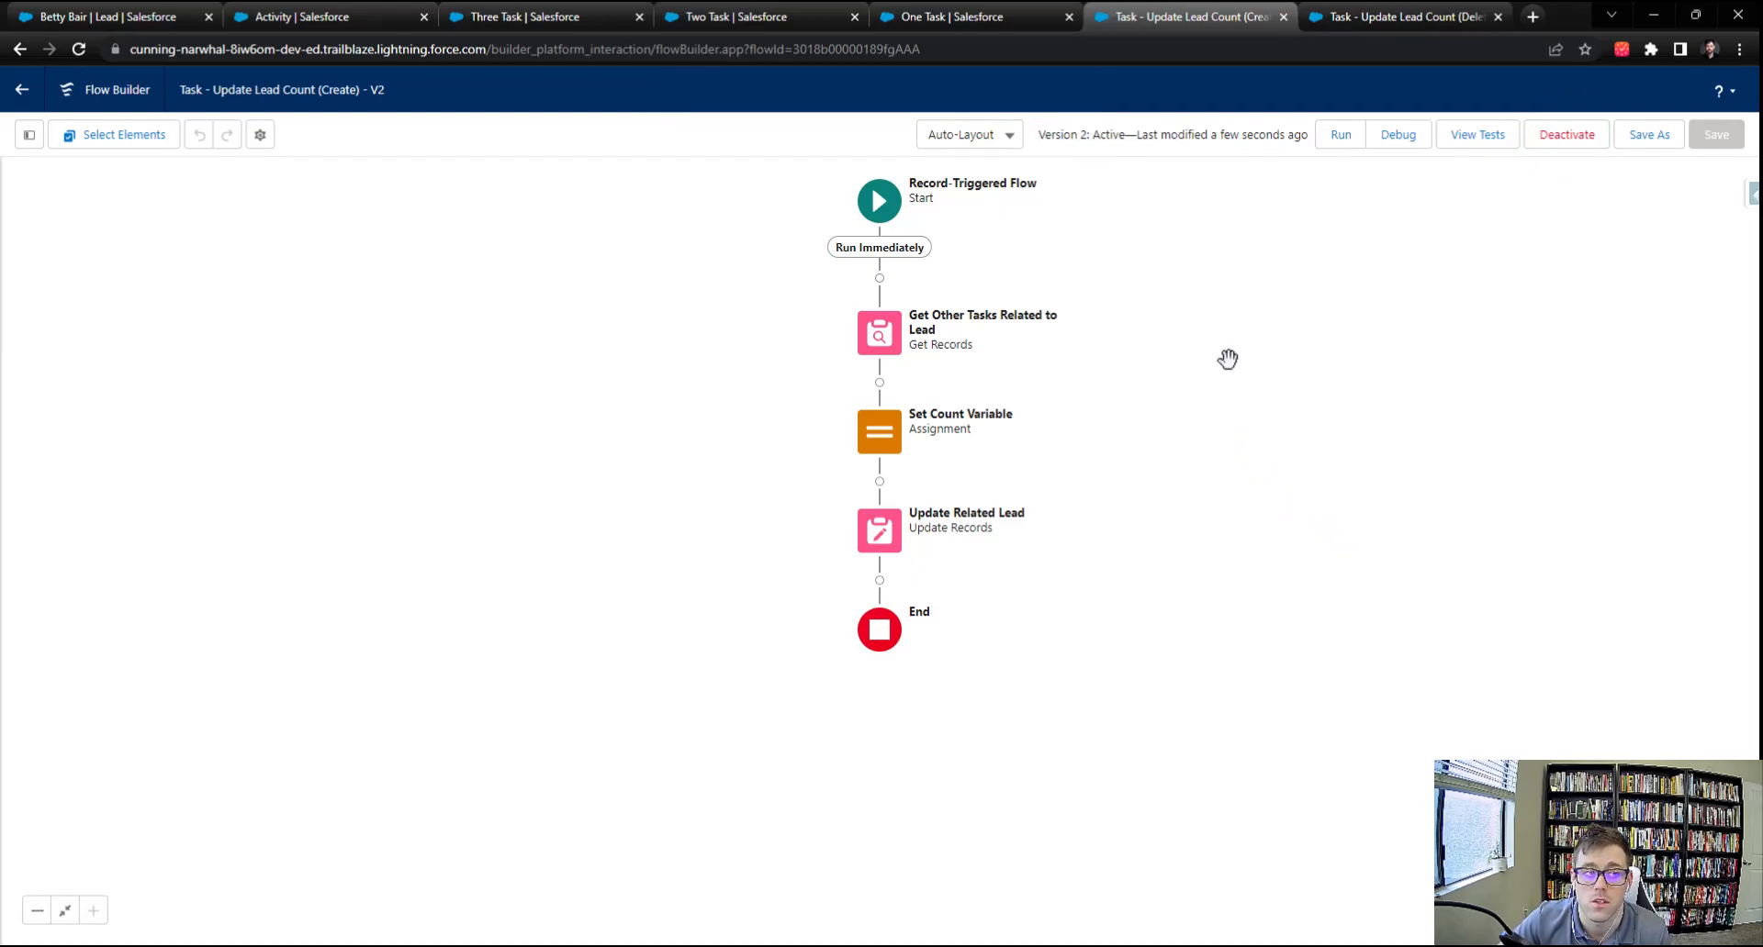
Reload the lead record and compare its full list of upcoming tasks with the Number of Tasks field.
click(88, 16)
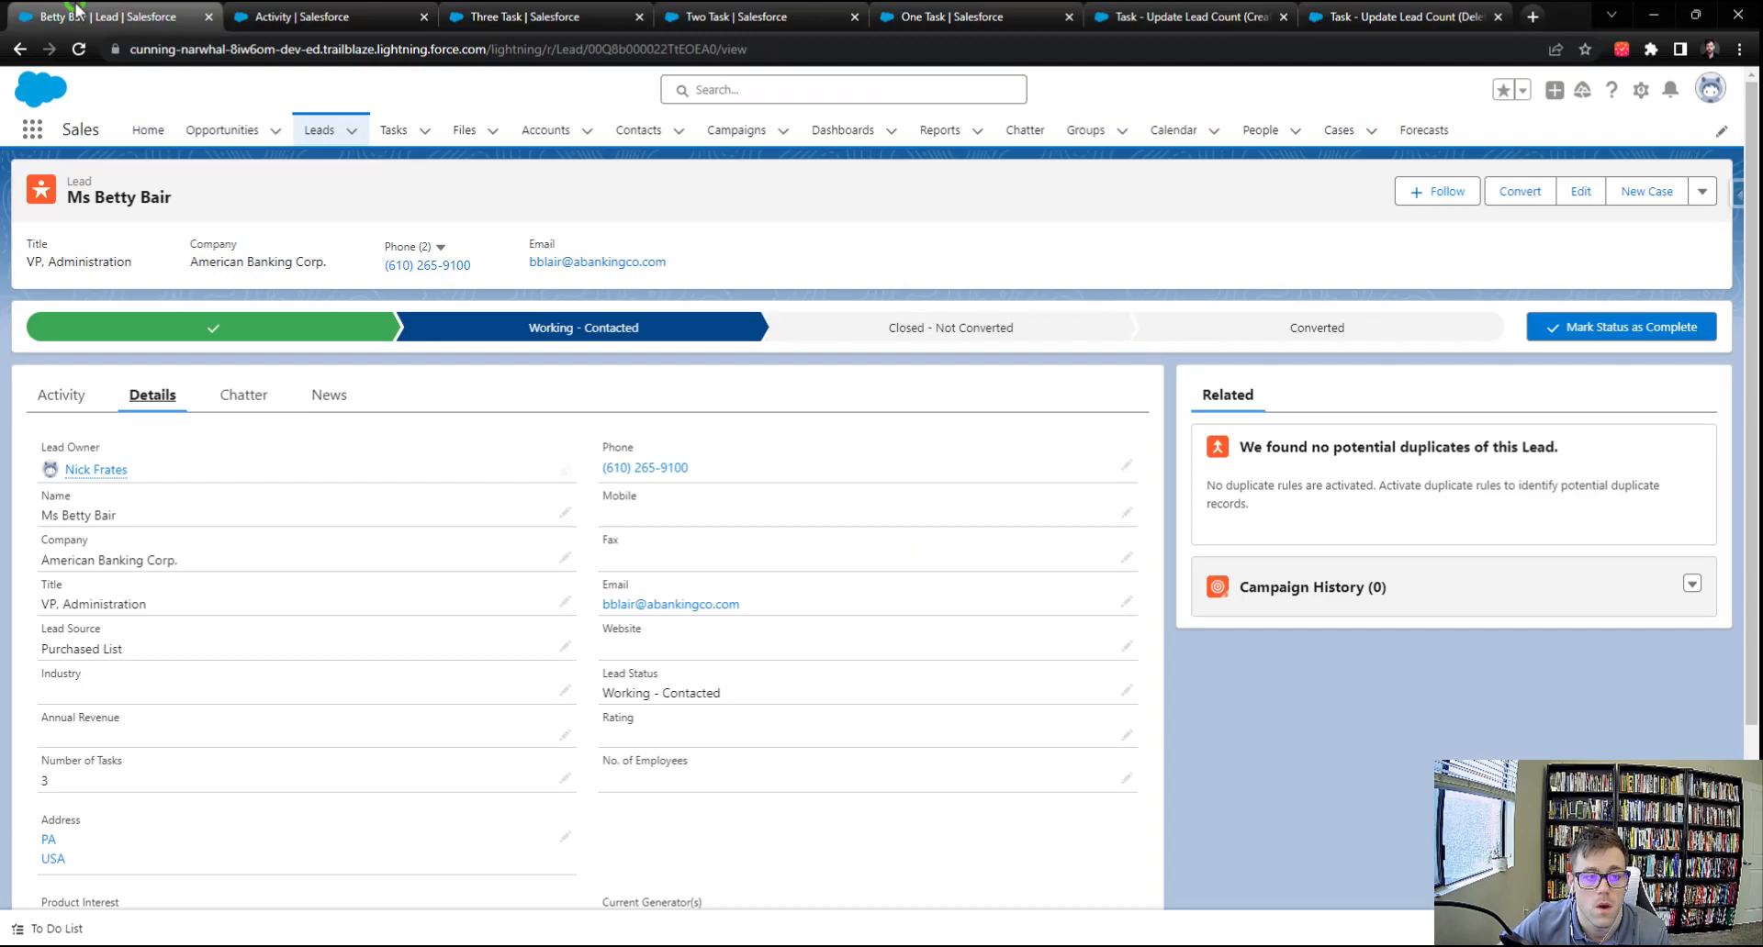
click(80, 48)
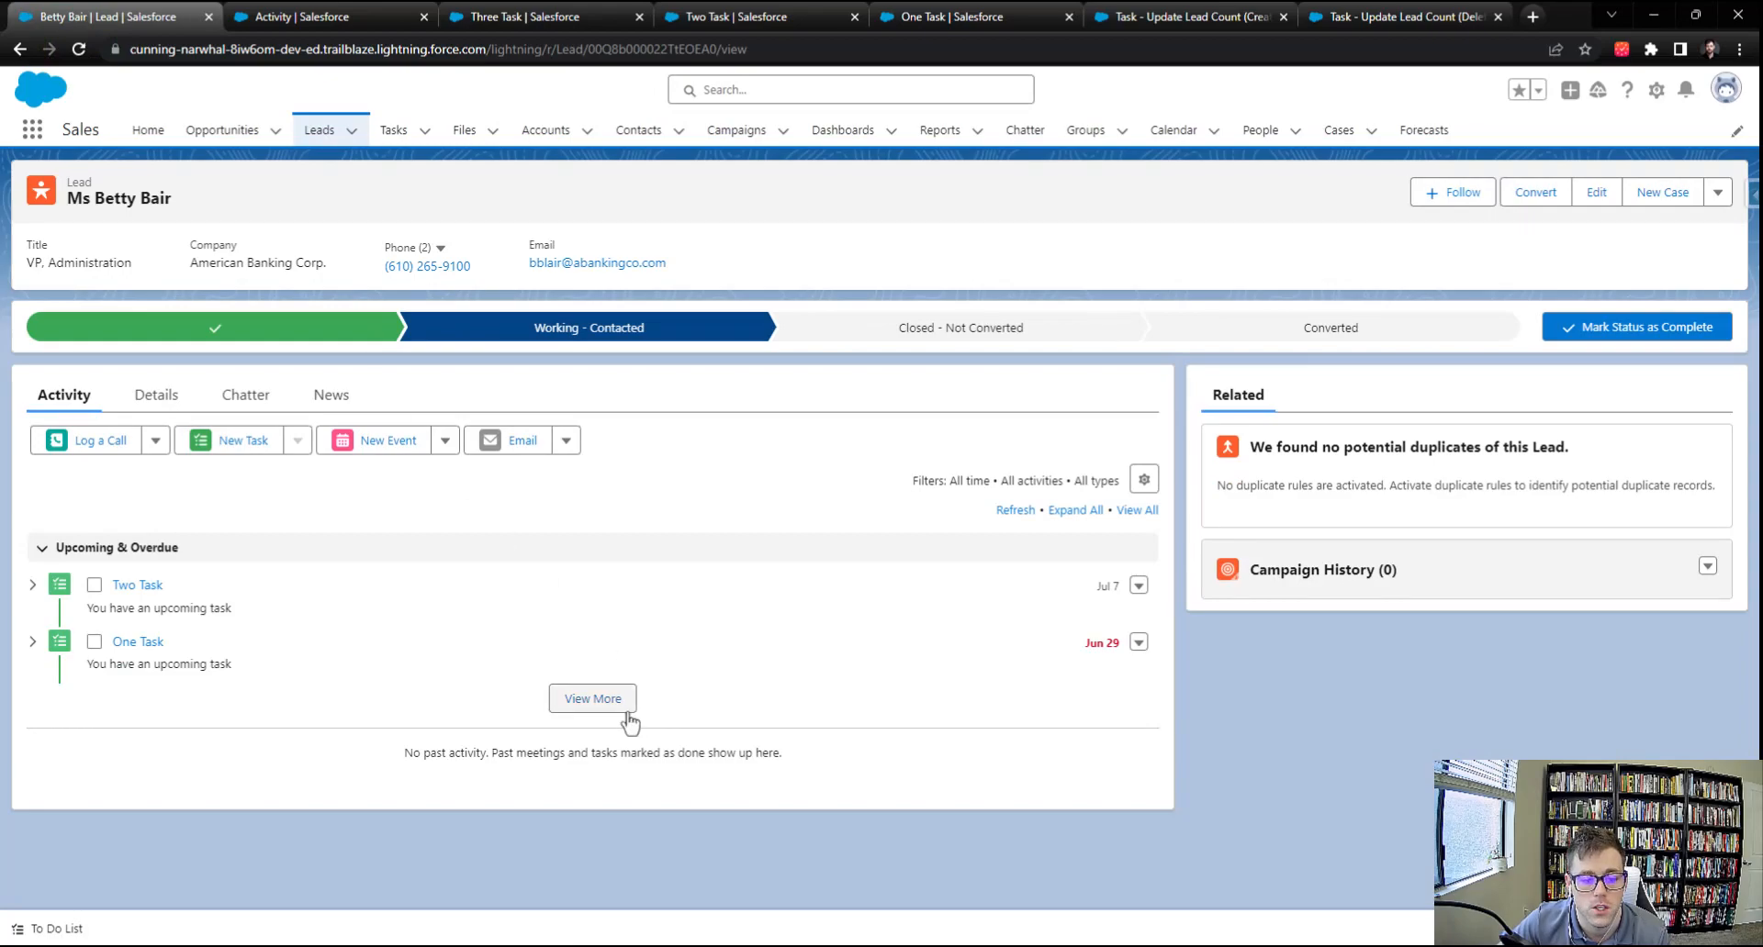
click(628, 722)
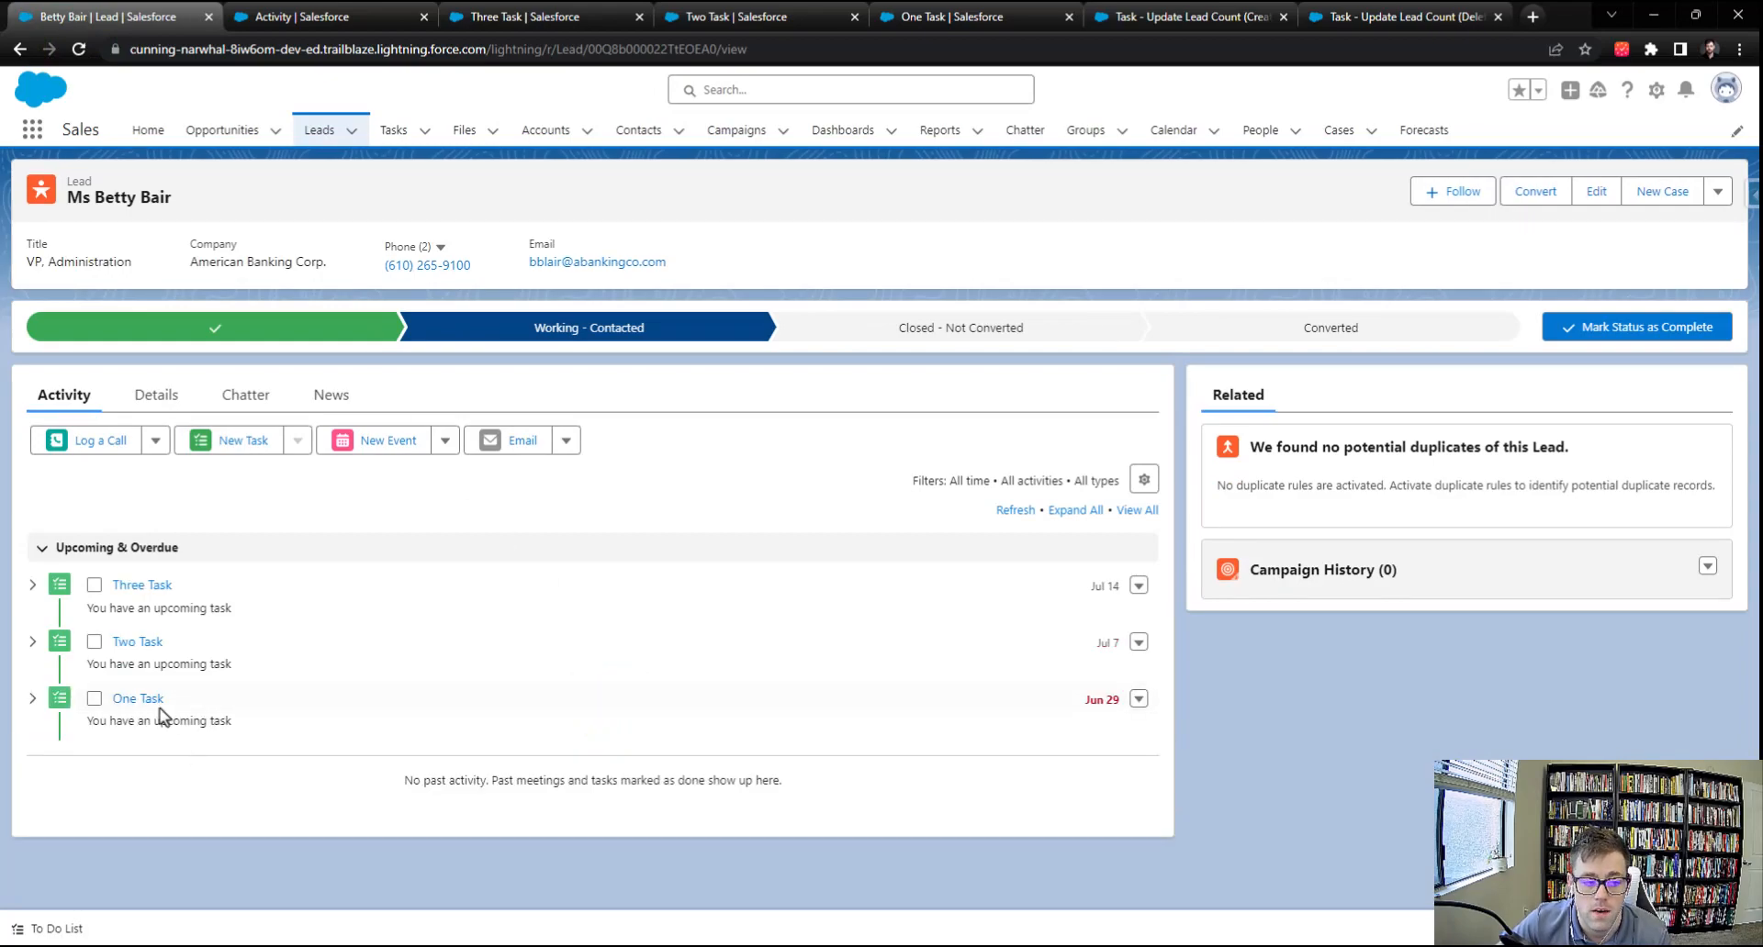
click(158, 397)
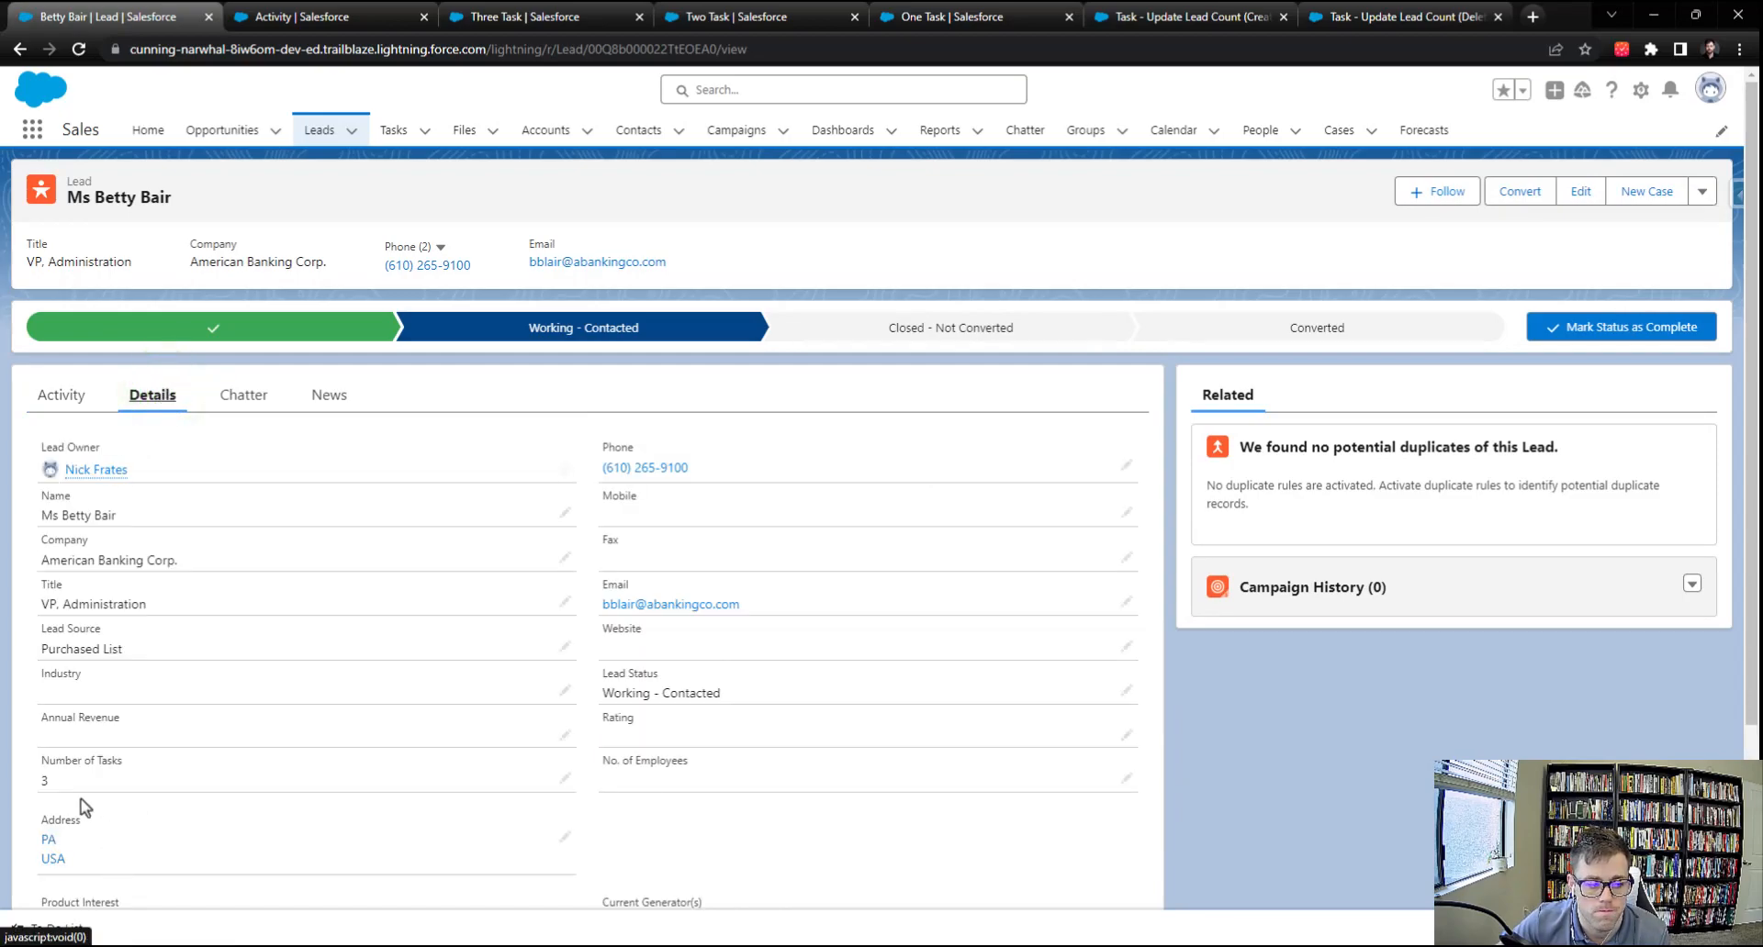
click(65, 393)
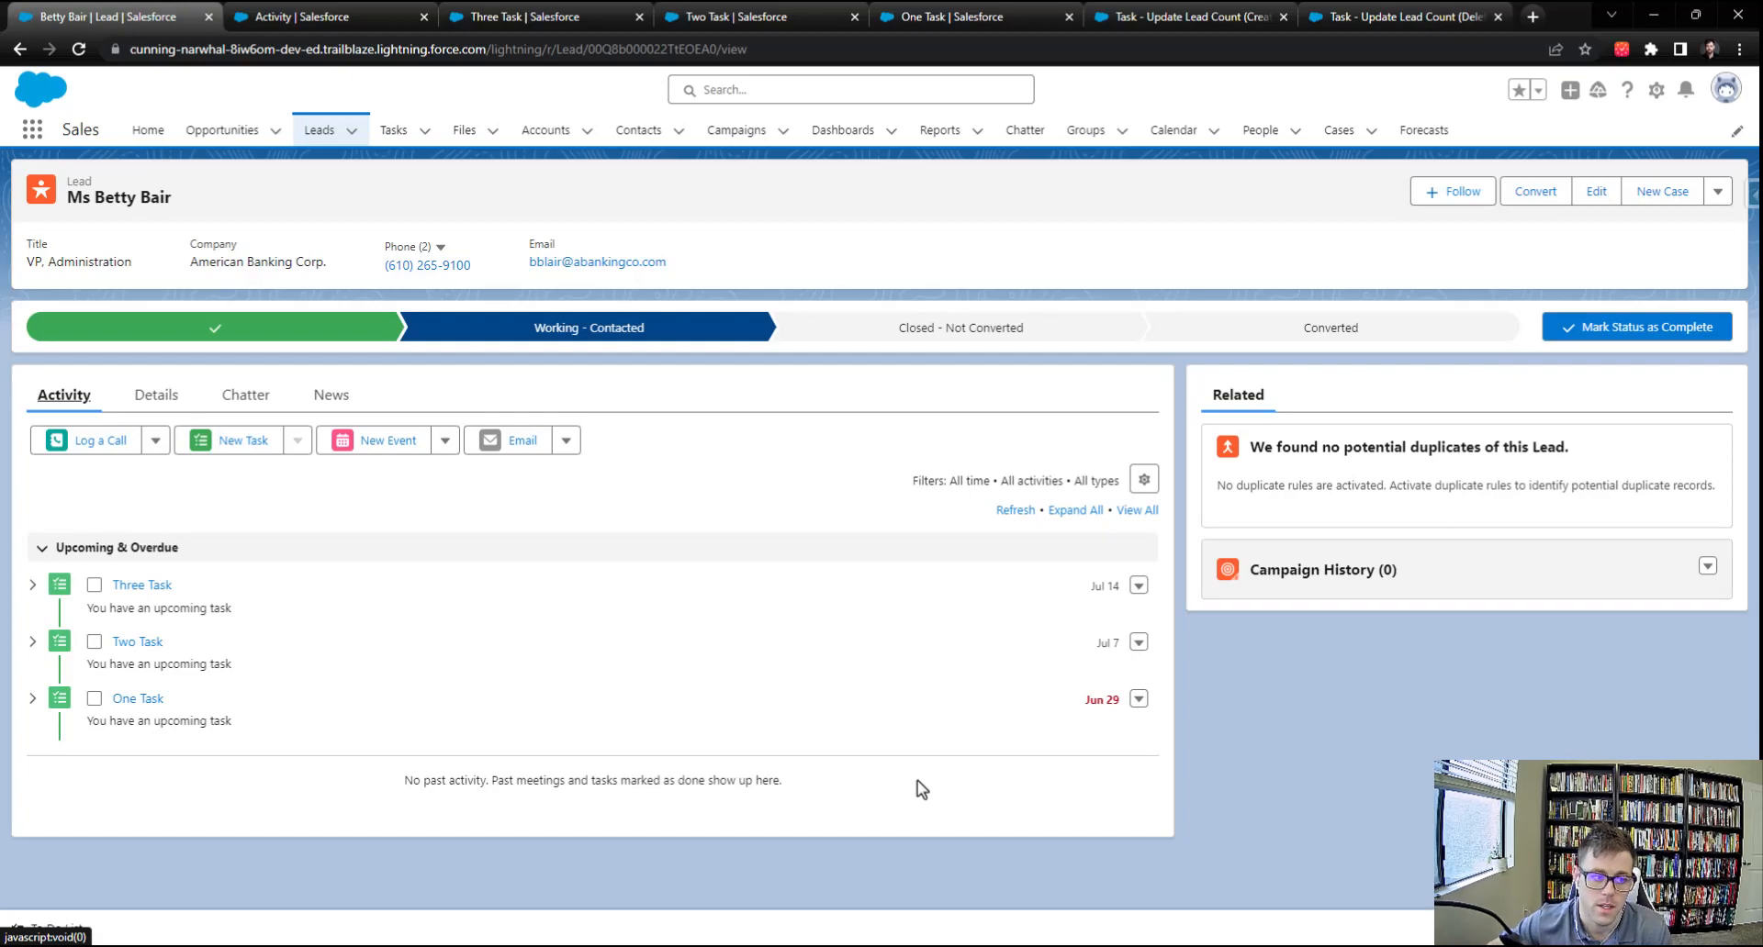
Create a task on the lead with the subject Four Task and the due date 7/28/2023.
click(221, 449)
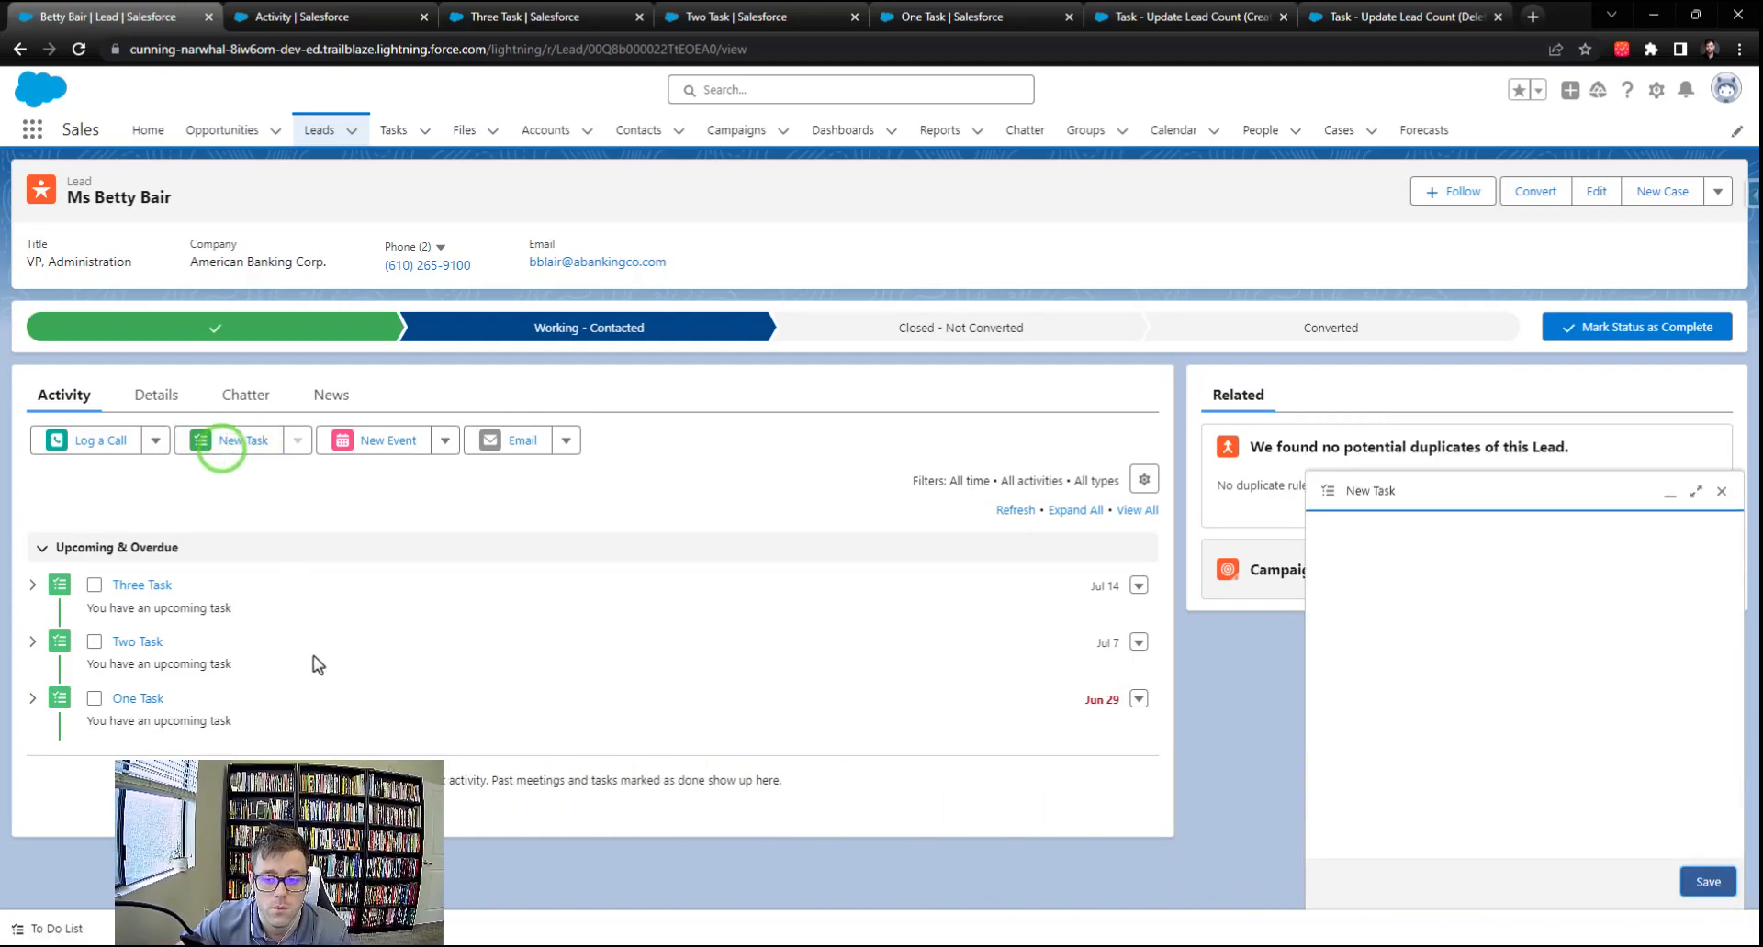
text(F)
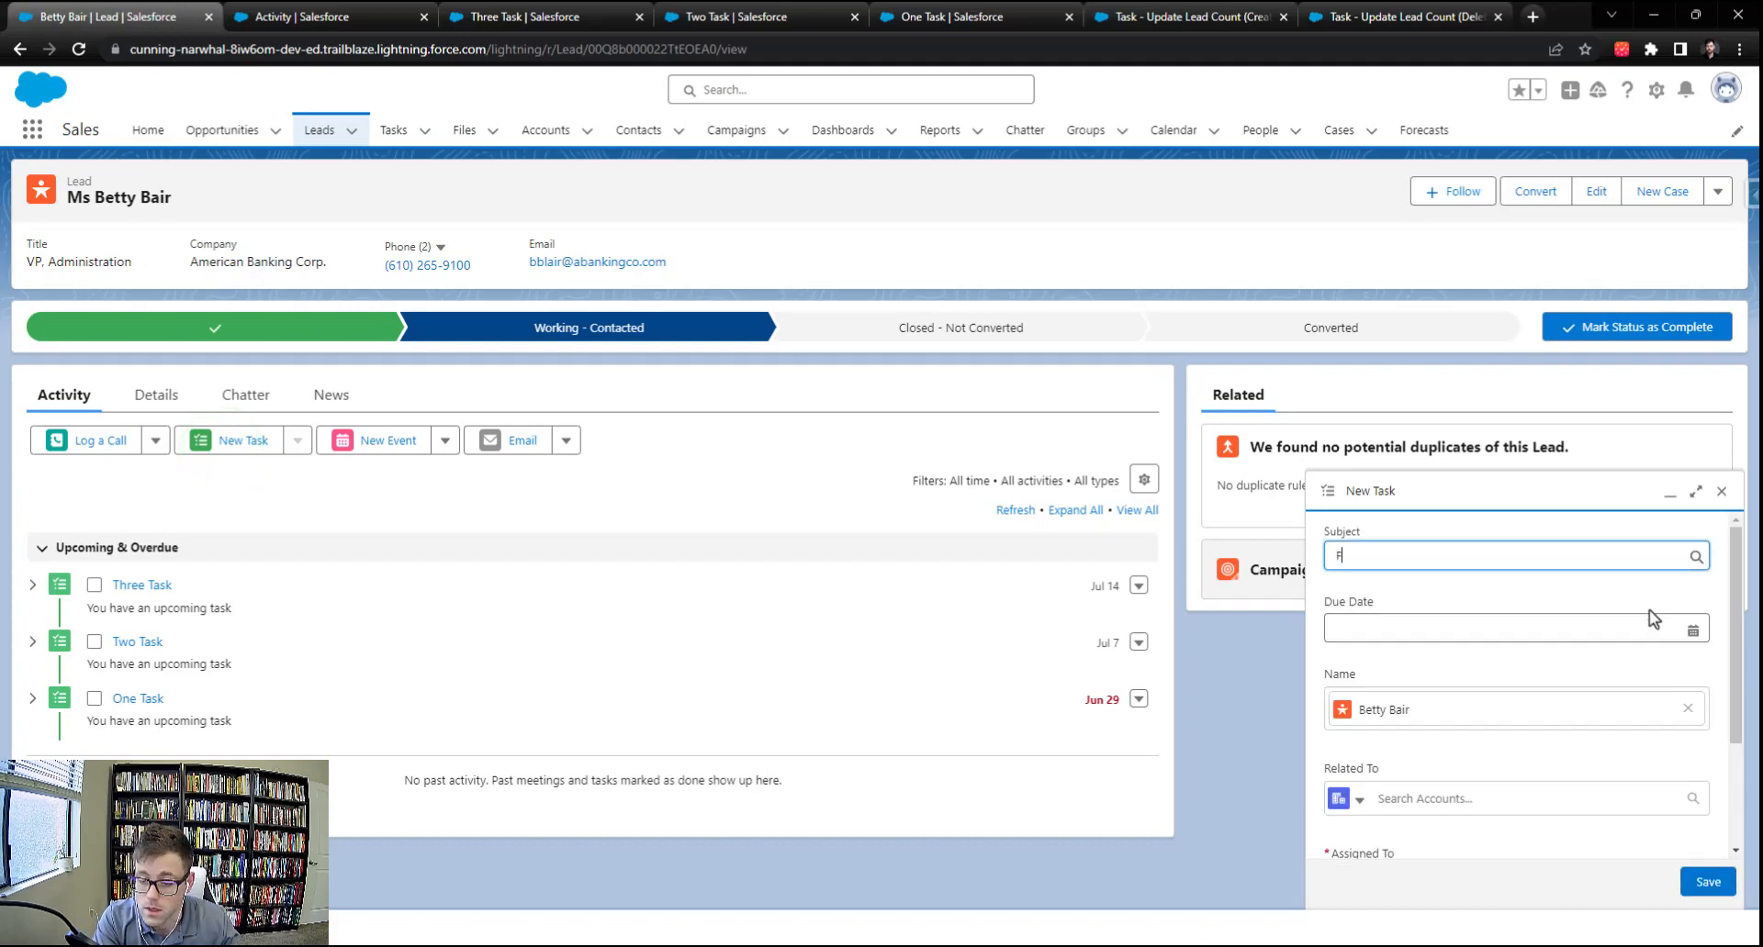
text(our Task)
key(Tab)
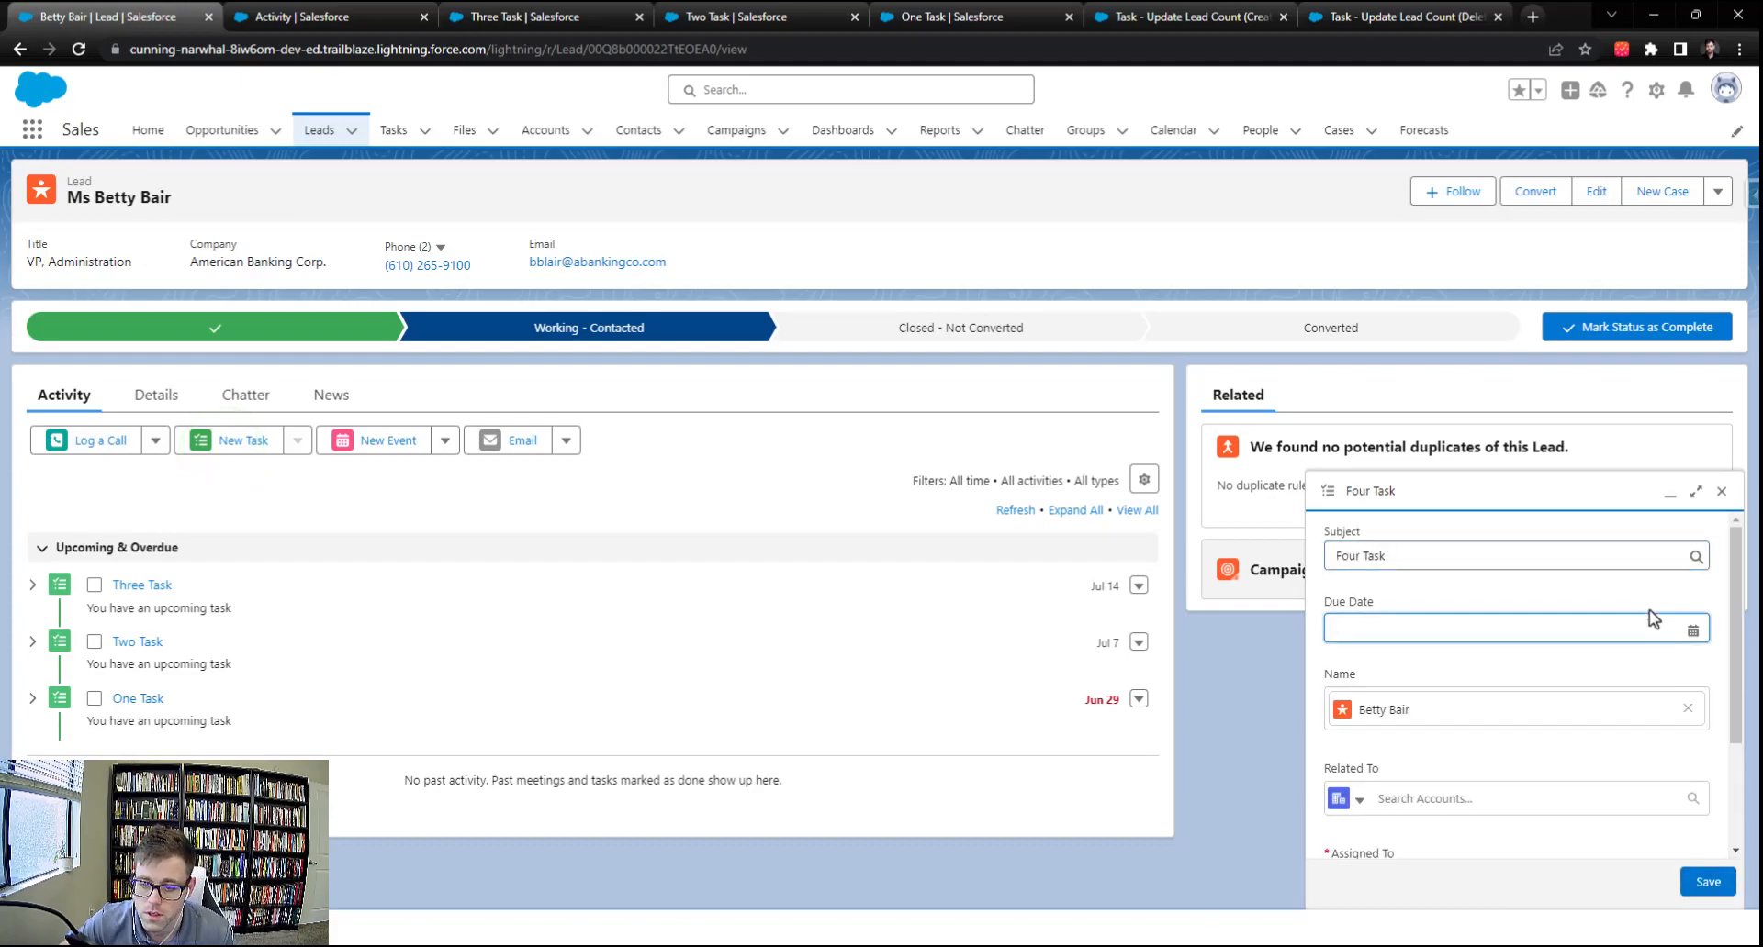
click(1543, 628)
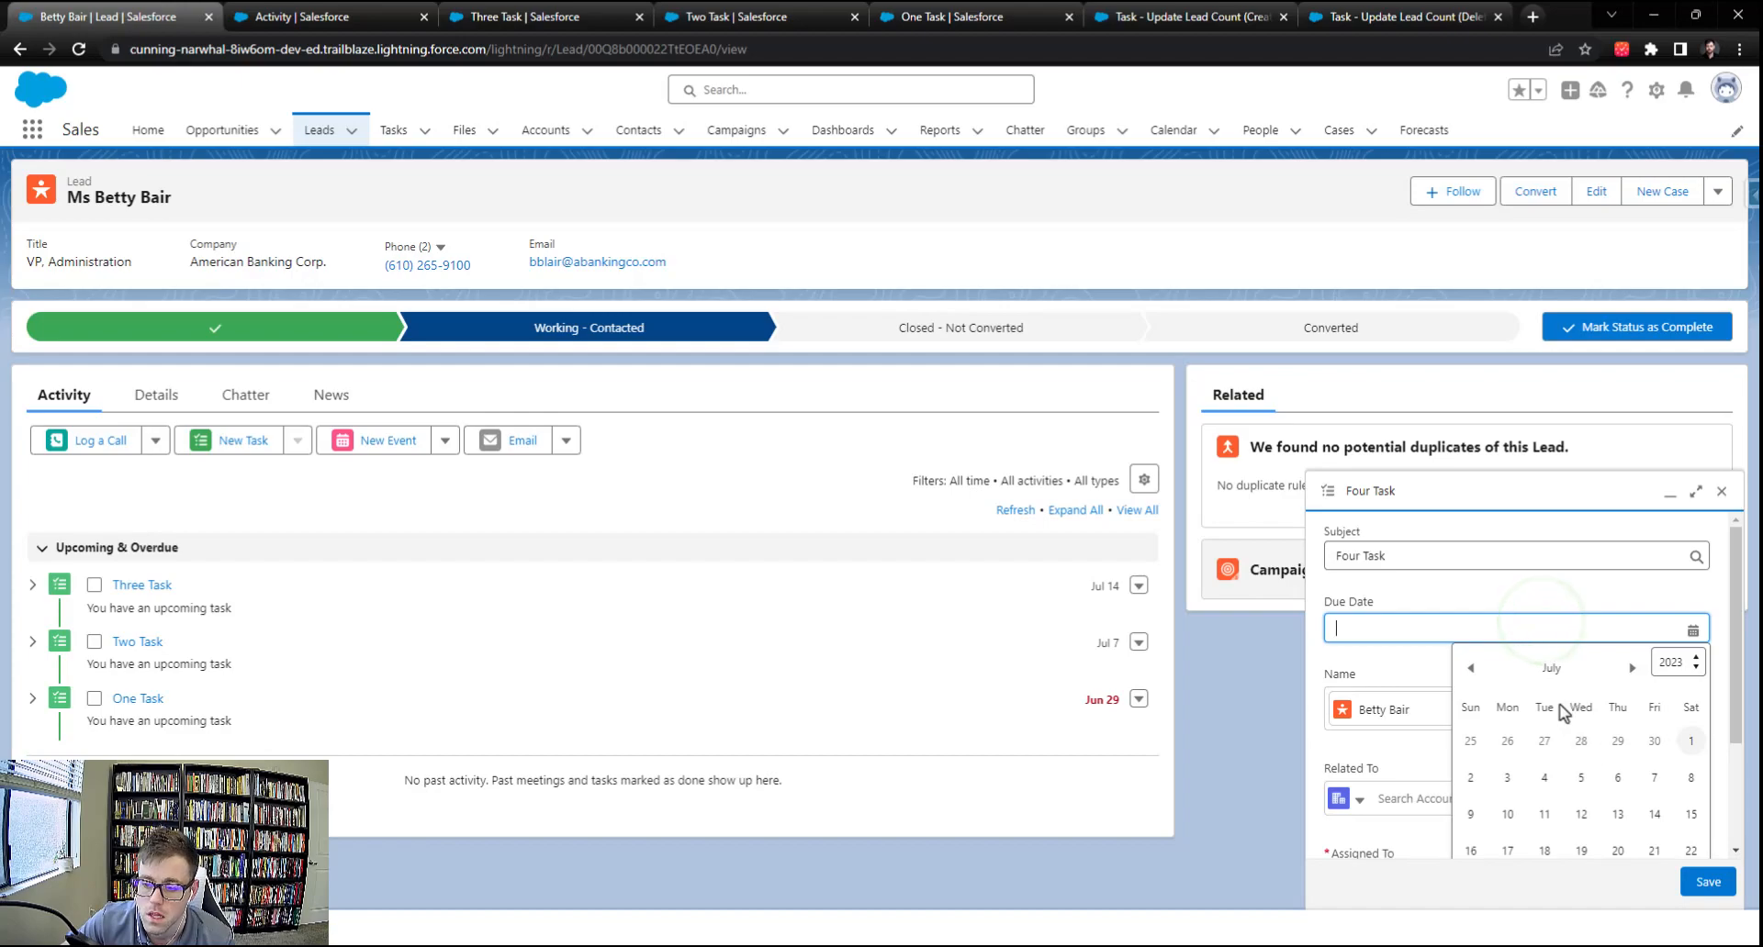
scroll(1620, 772, down, 1)
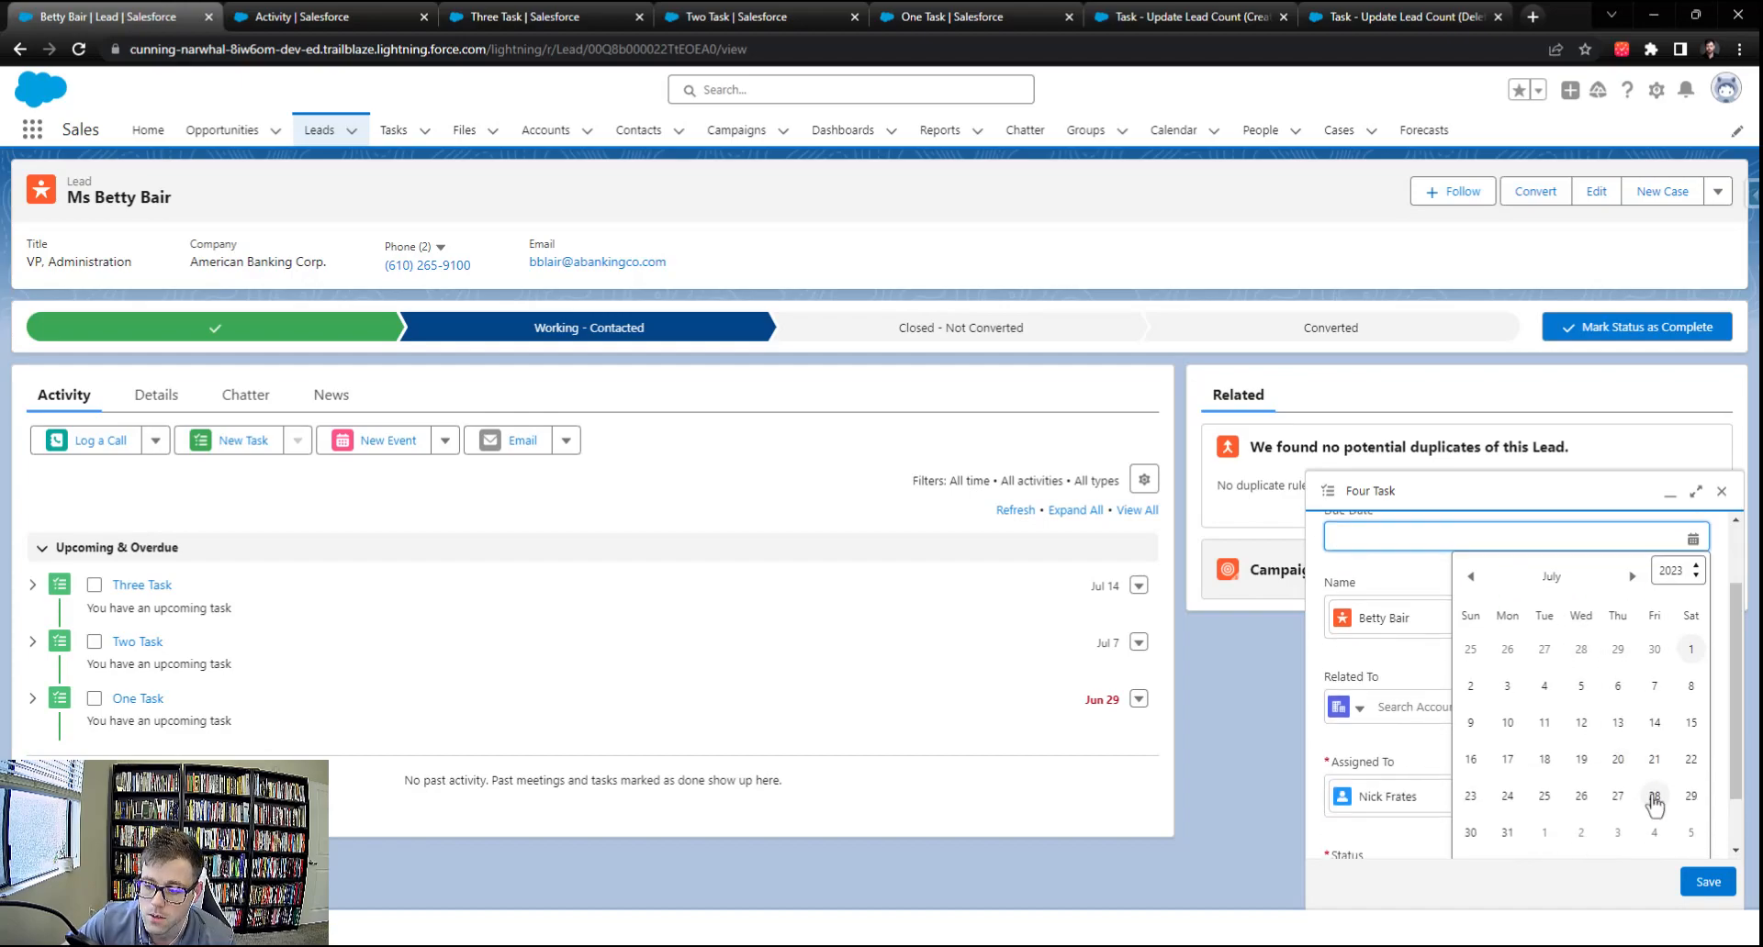
click(1657, 796)
scroll(1542, 799, up, 2)
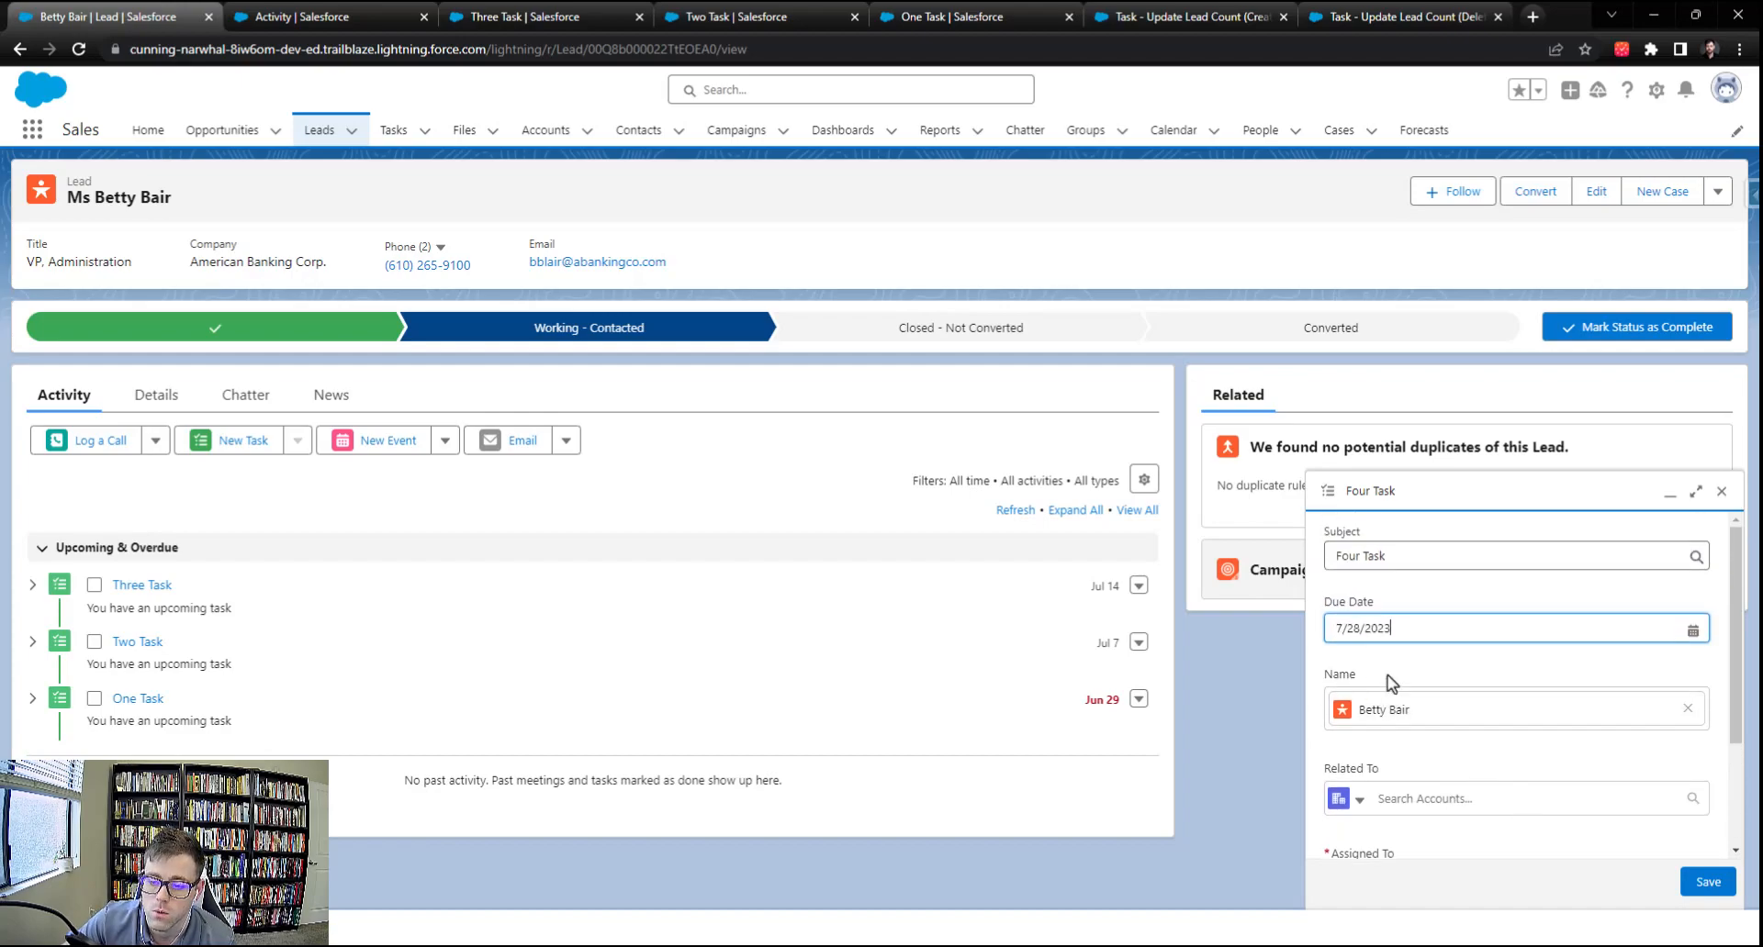
click(1706, 882)
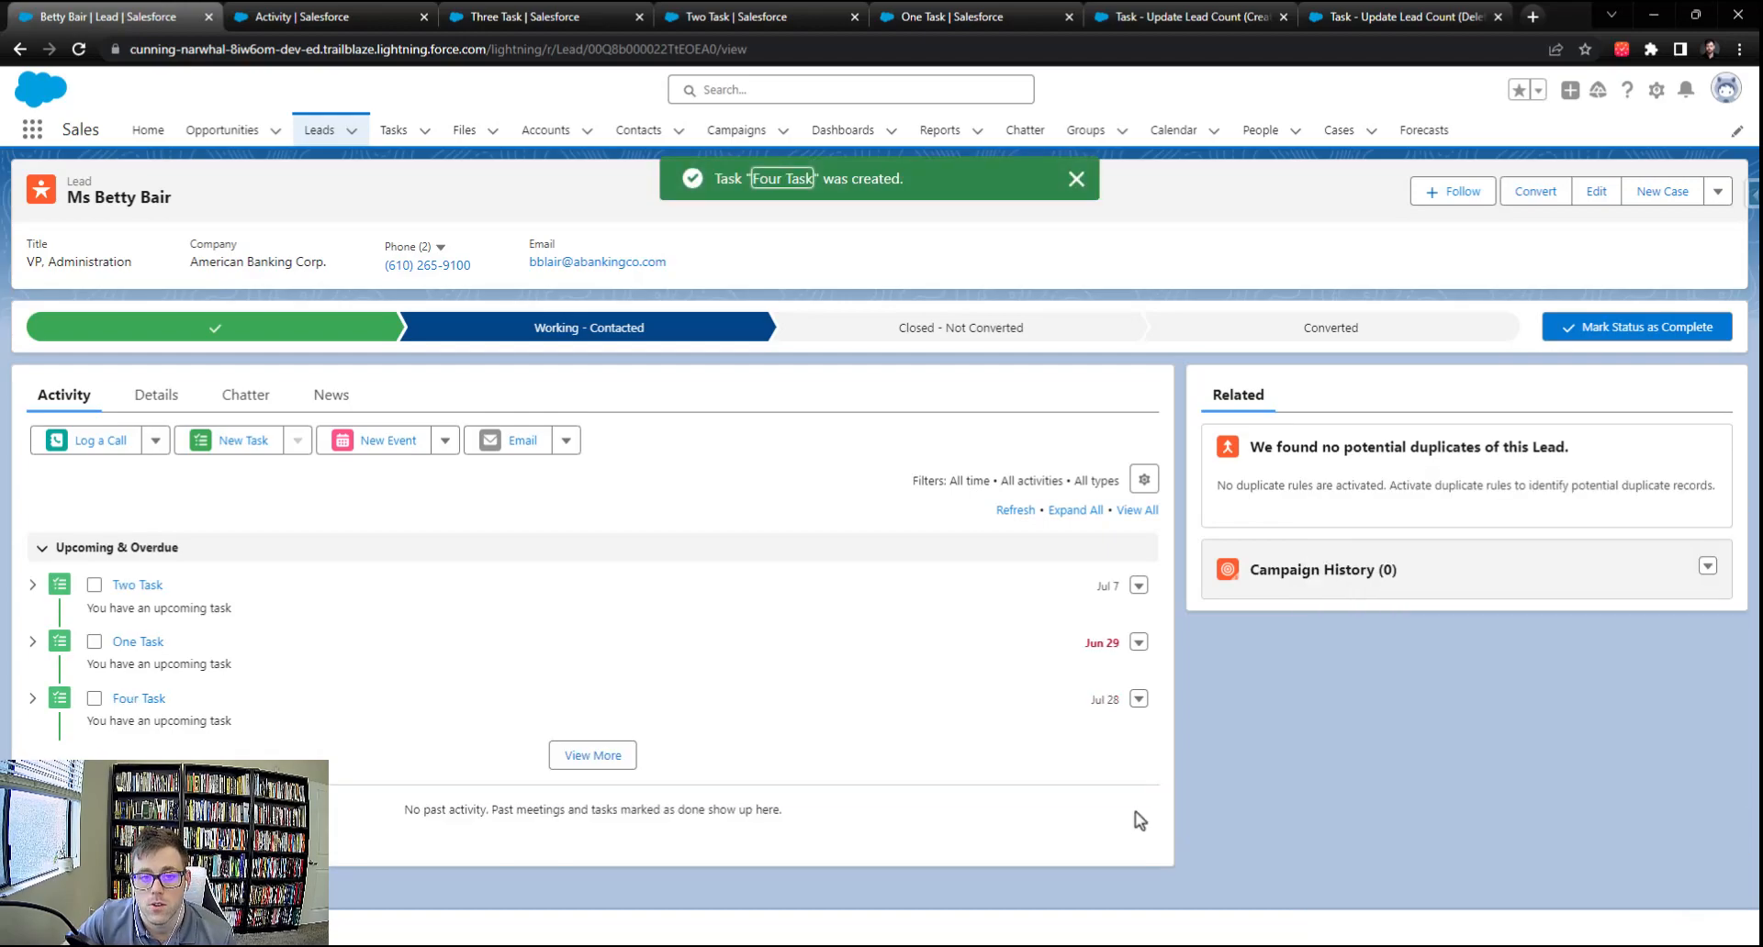
Refresh and expand the lead's activity list, and check the Number of Tasks field in the lead details.
click(620, 757)
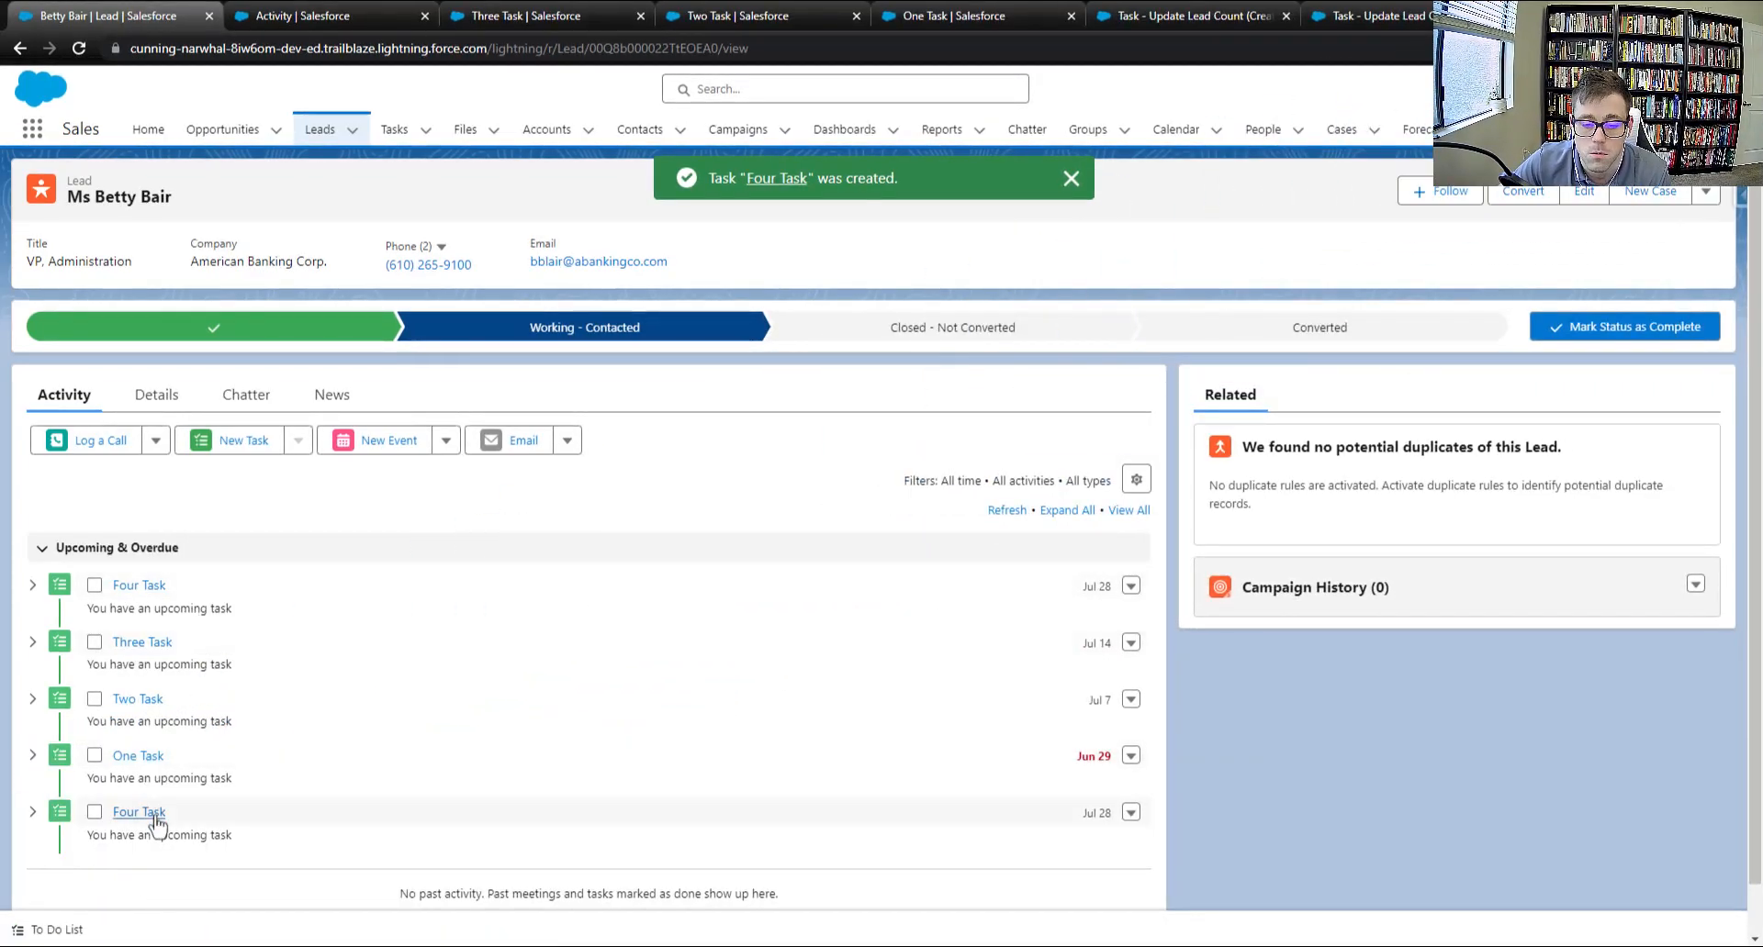
click(1005, 510)
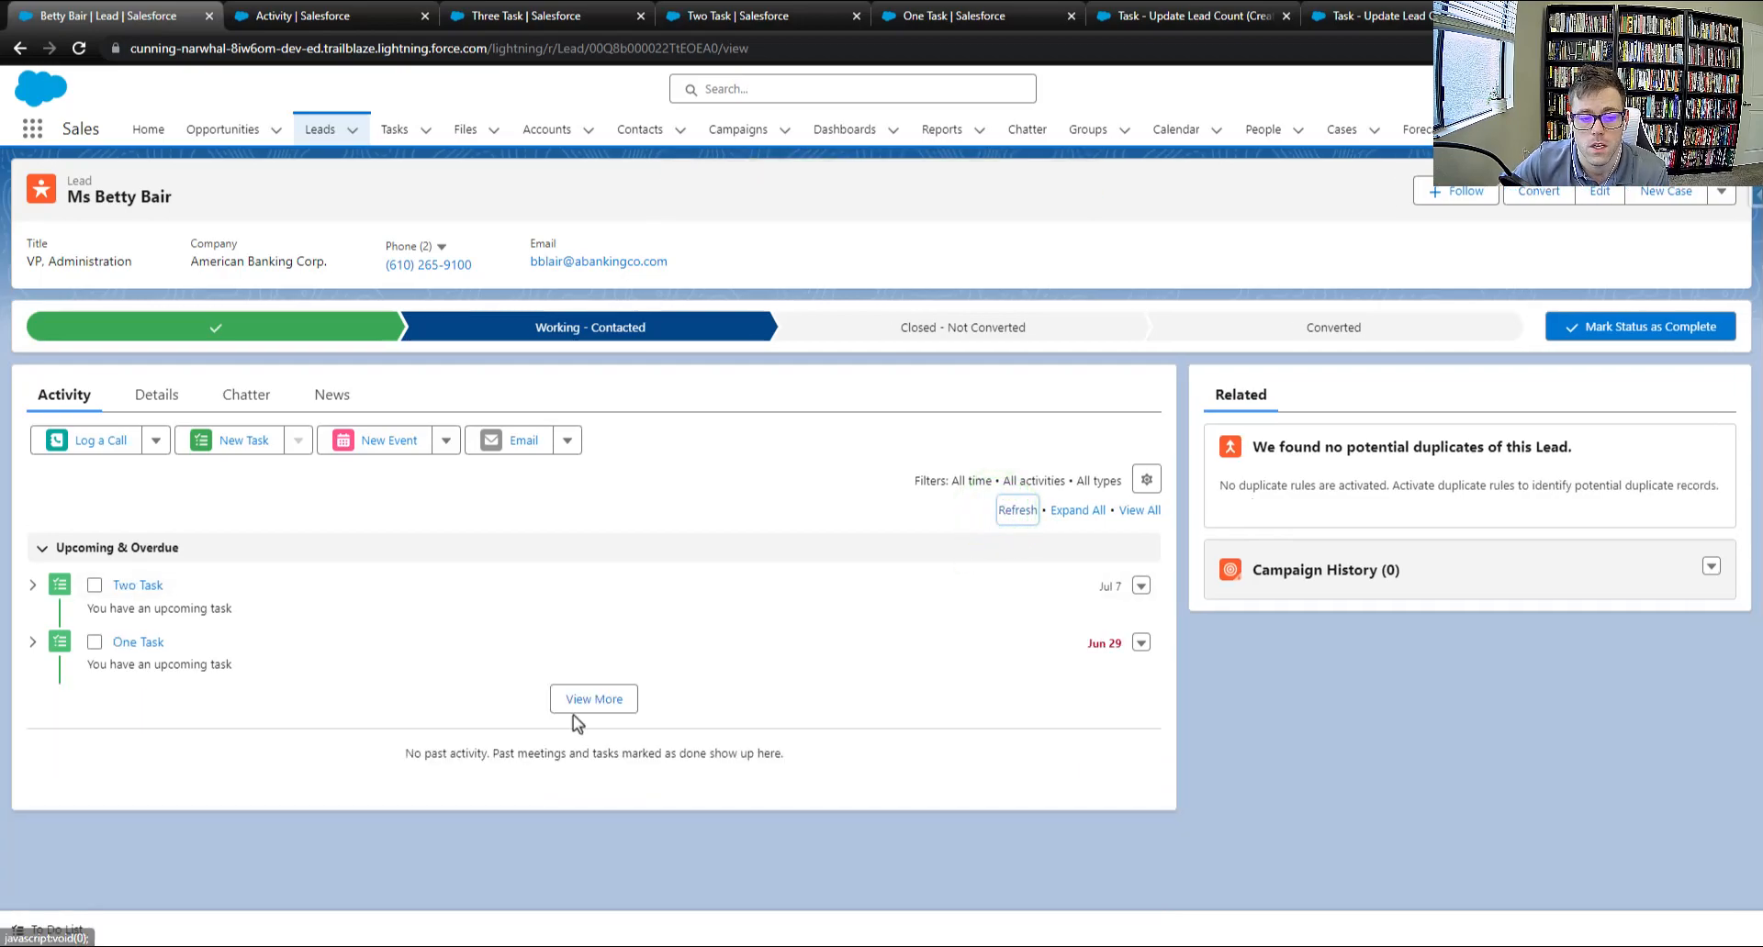
click(574, 698)
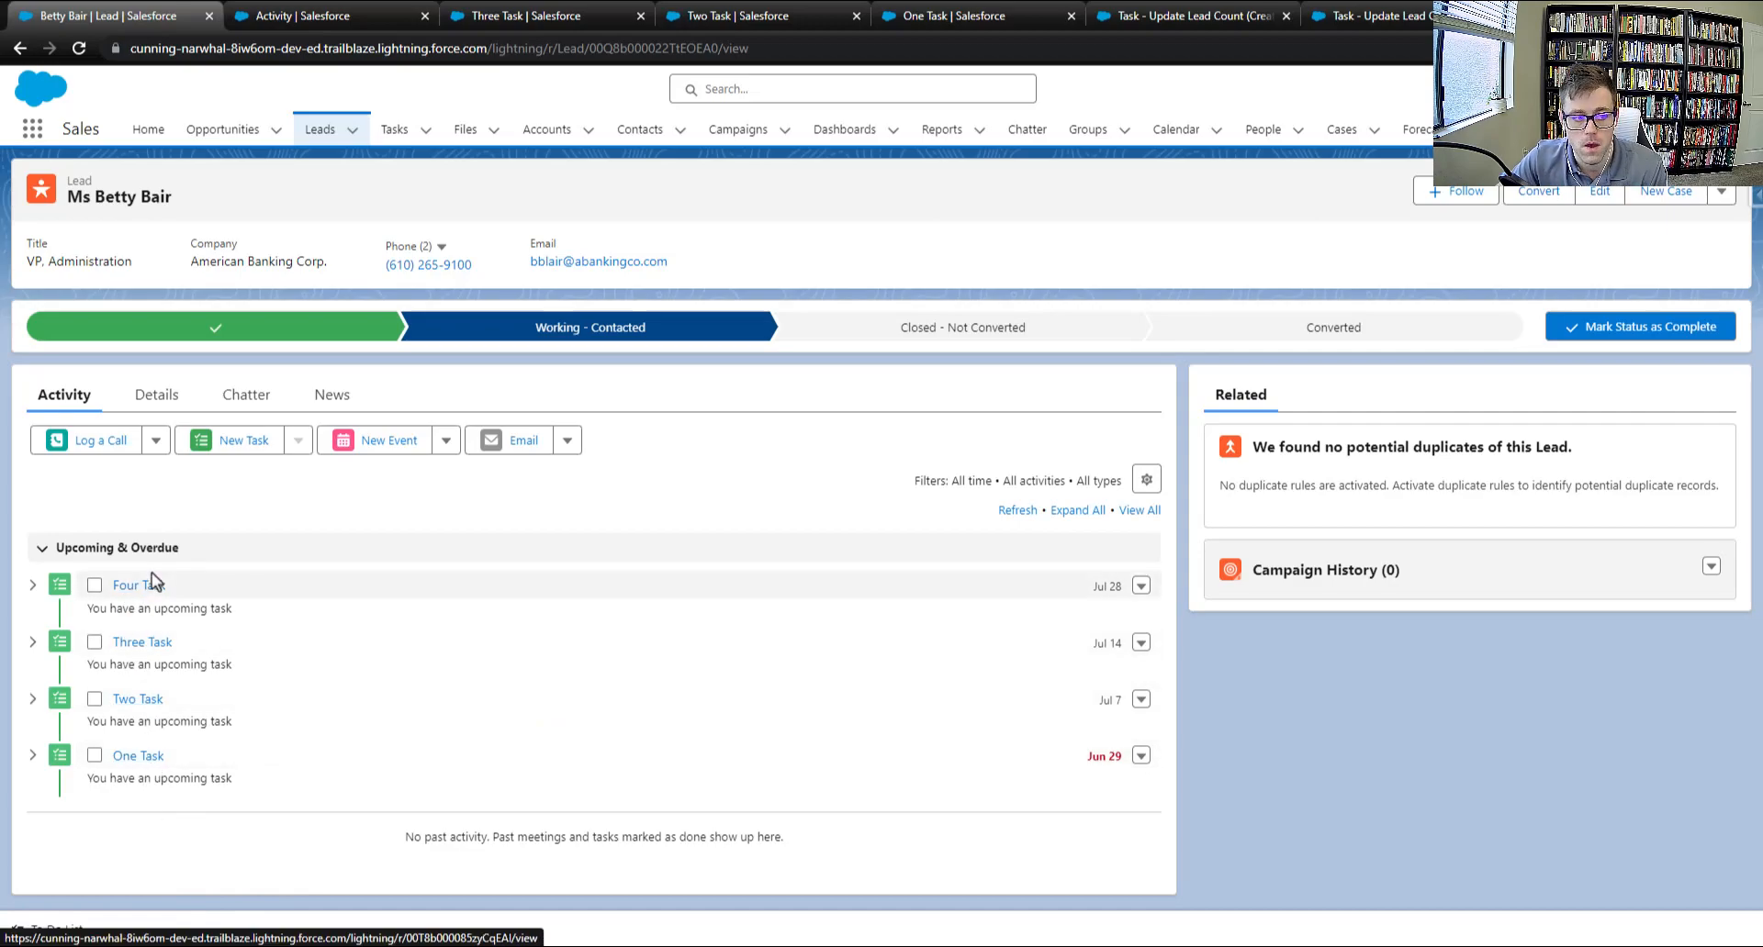
click(150, 395)
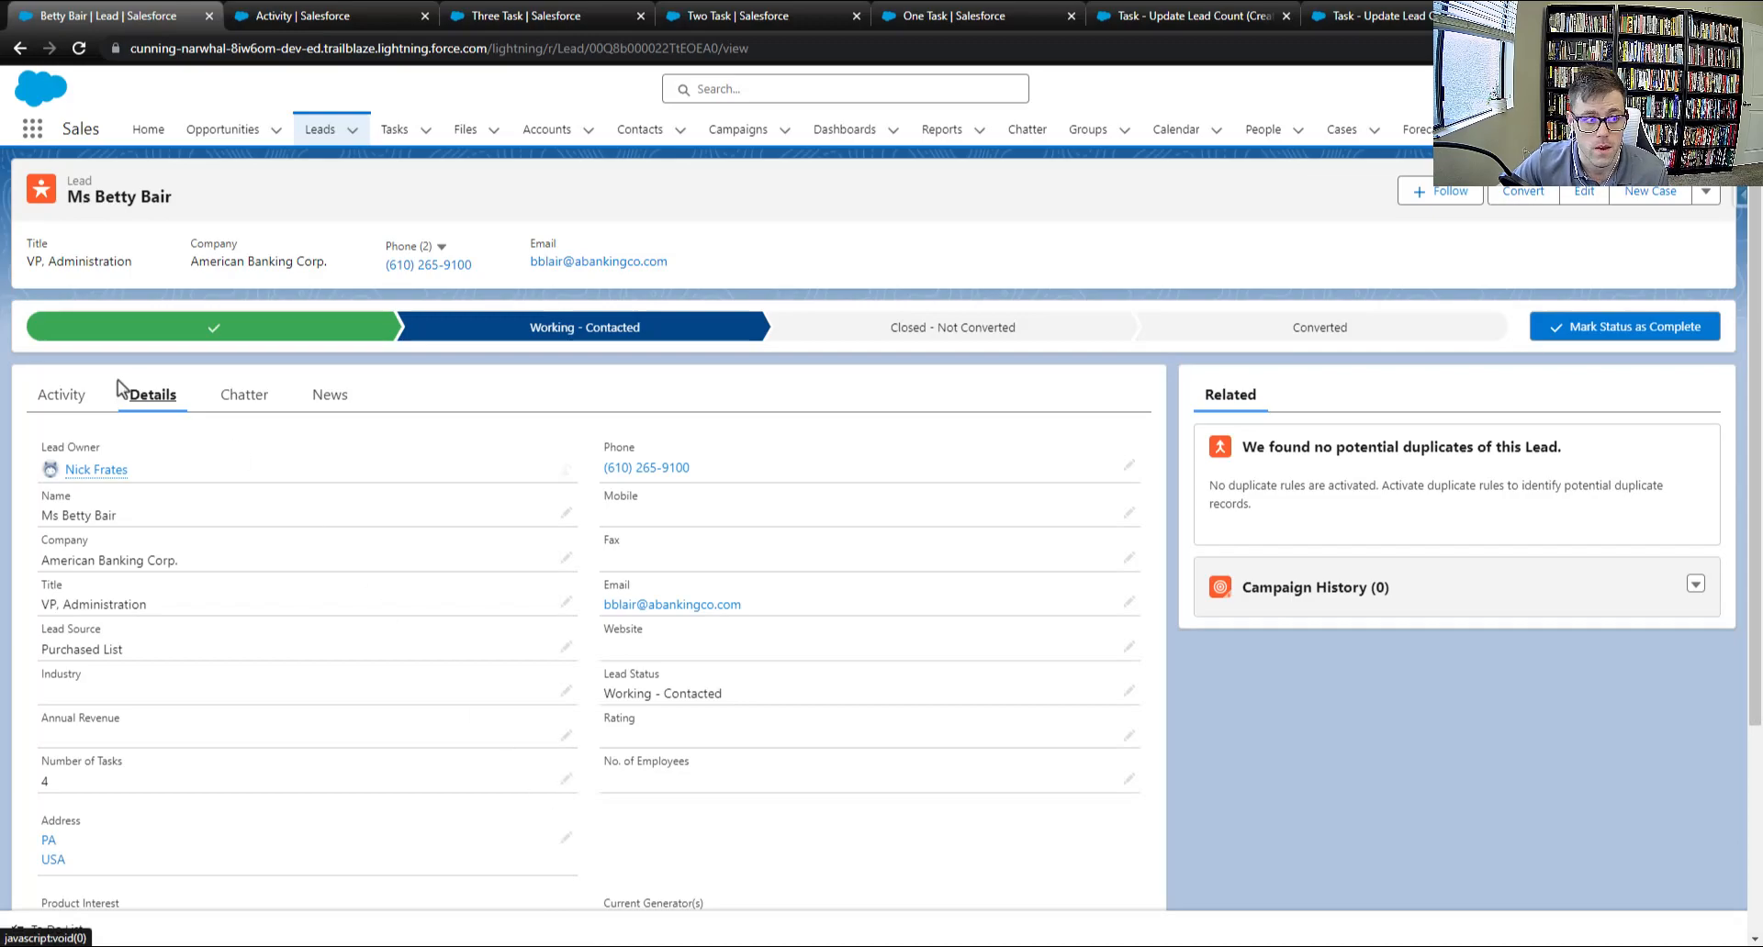
Delete Four Task from the lead's activities, and expand and refresh the activity list.
click(82, 395)
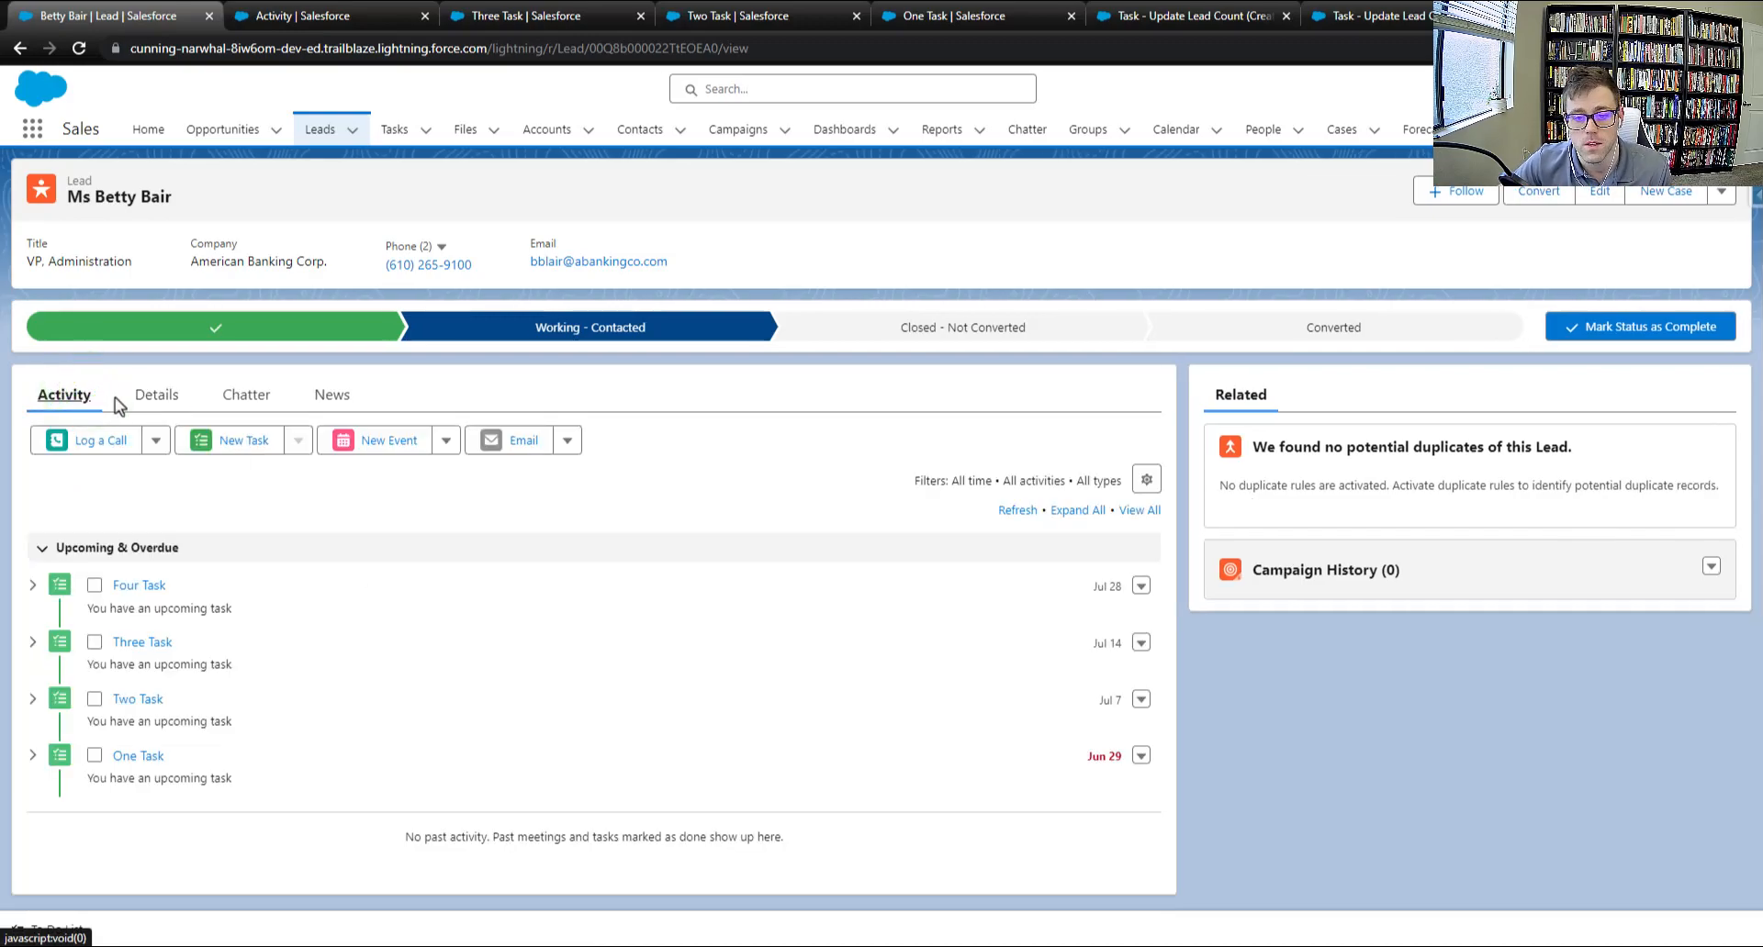
click(1140, 587)
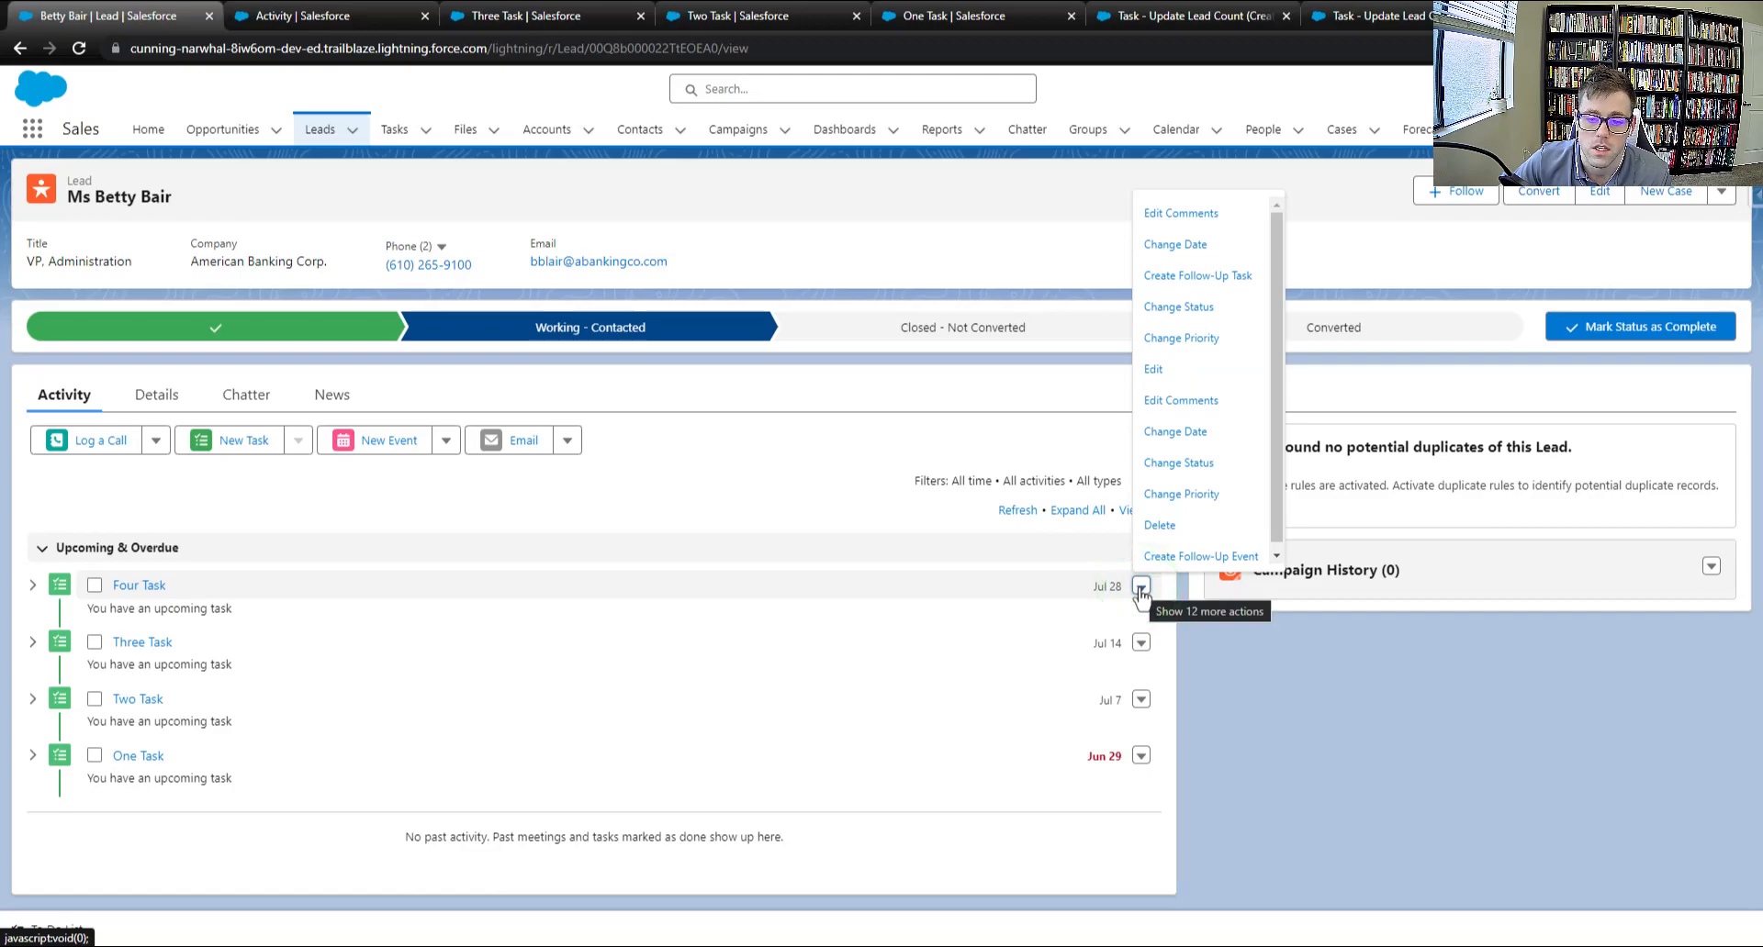
click(1166, 524)
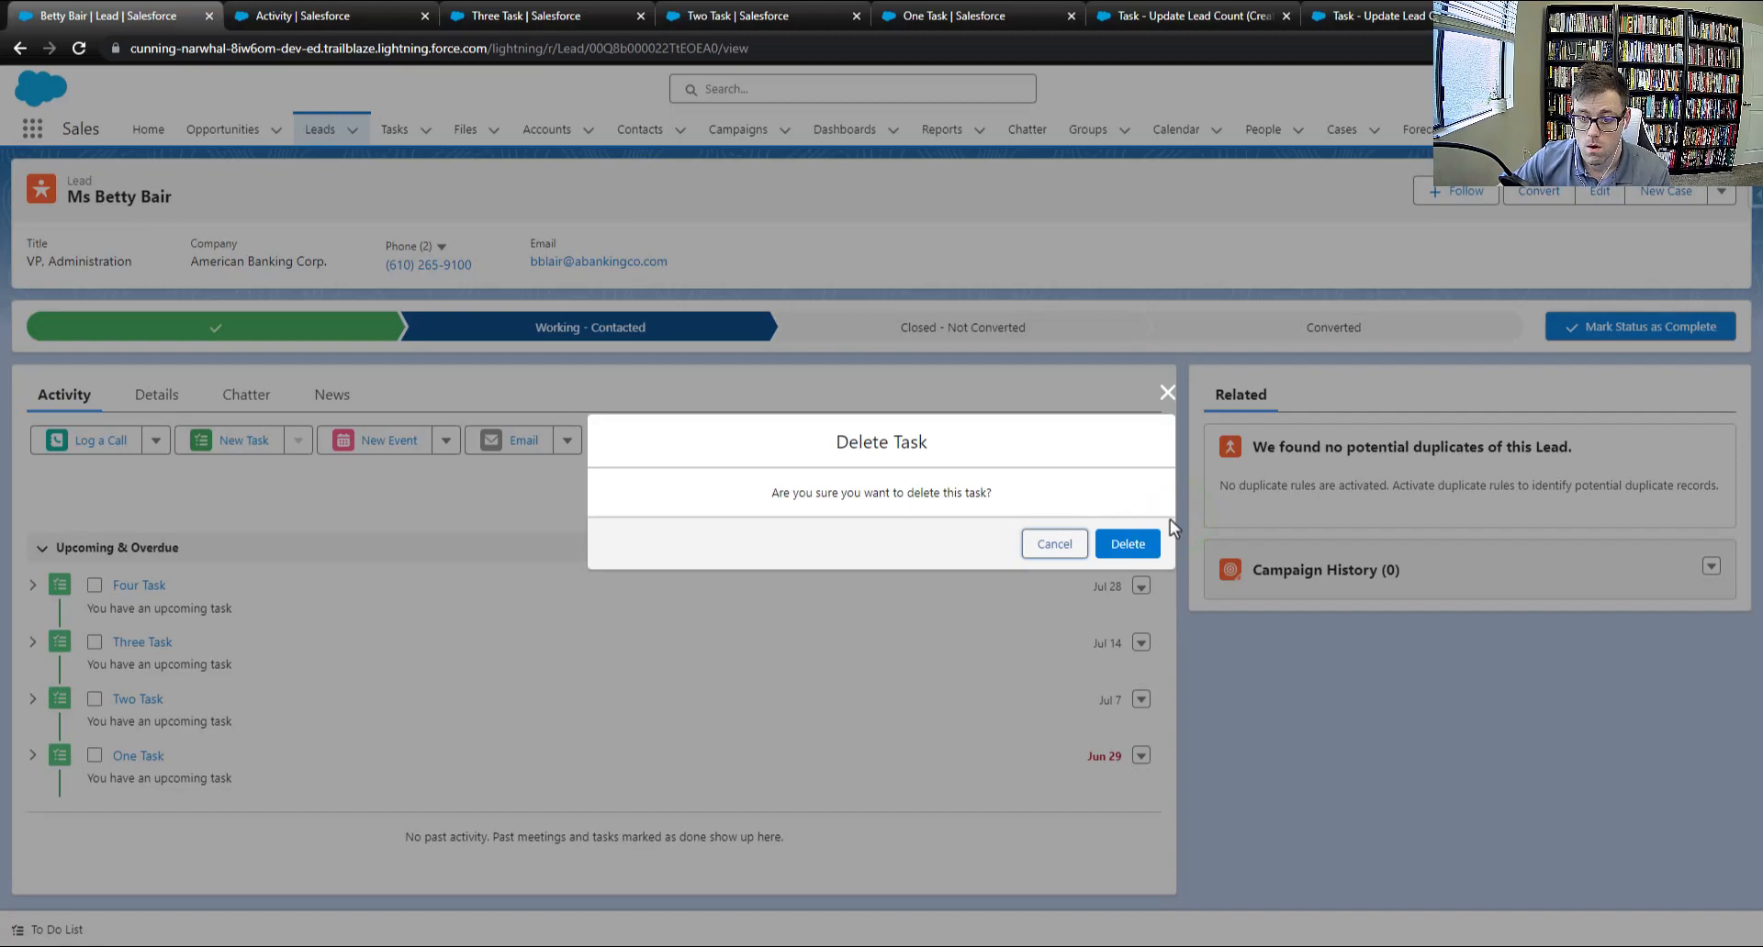
click(1118, 548)
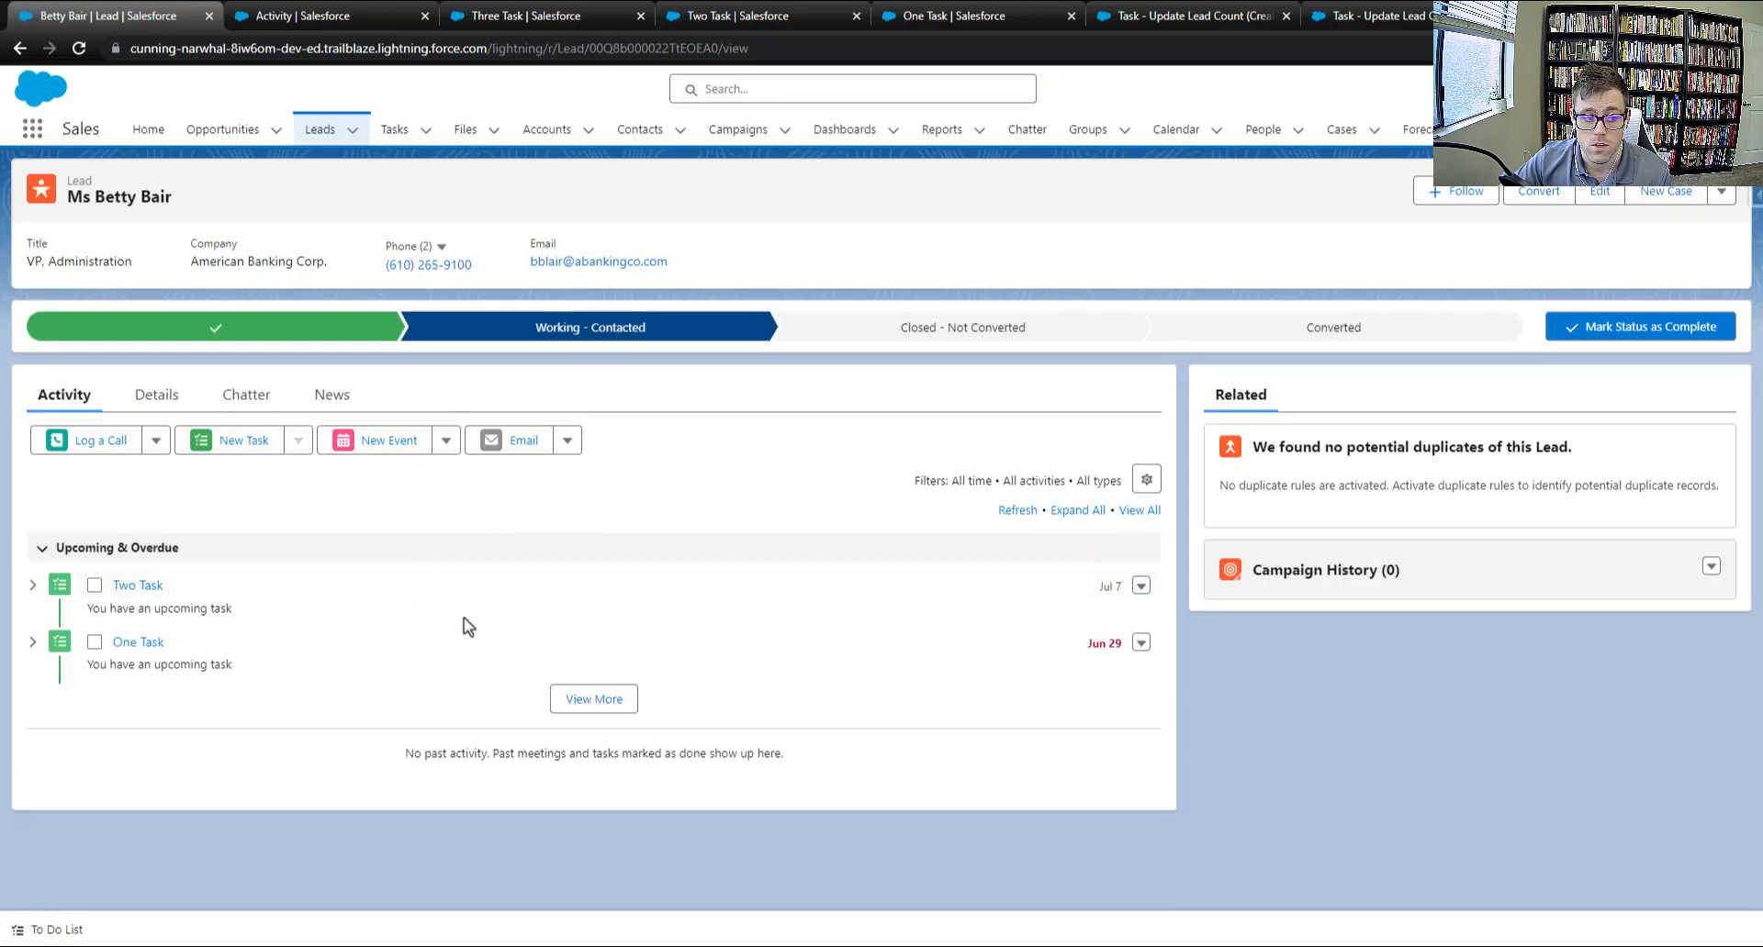
click(604, 698)
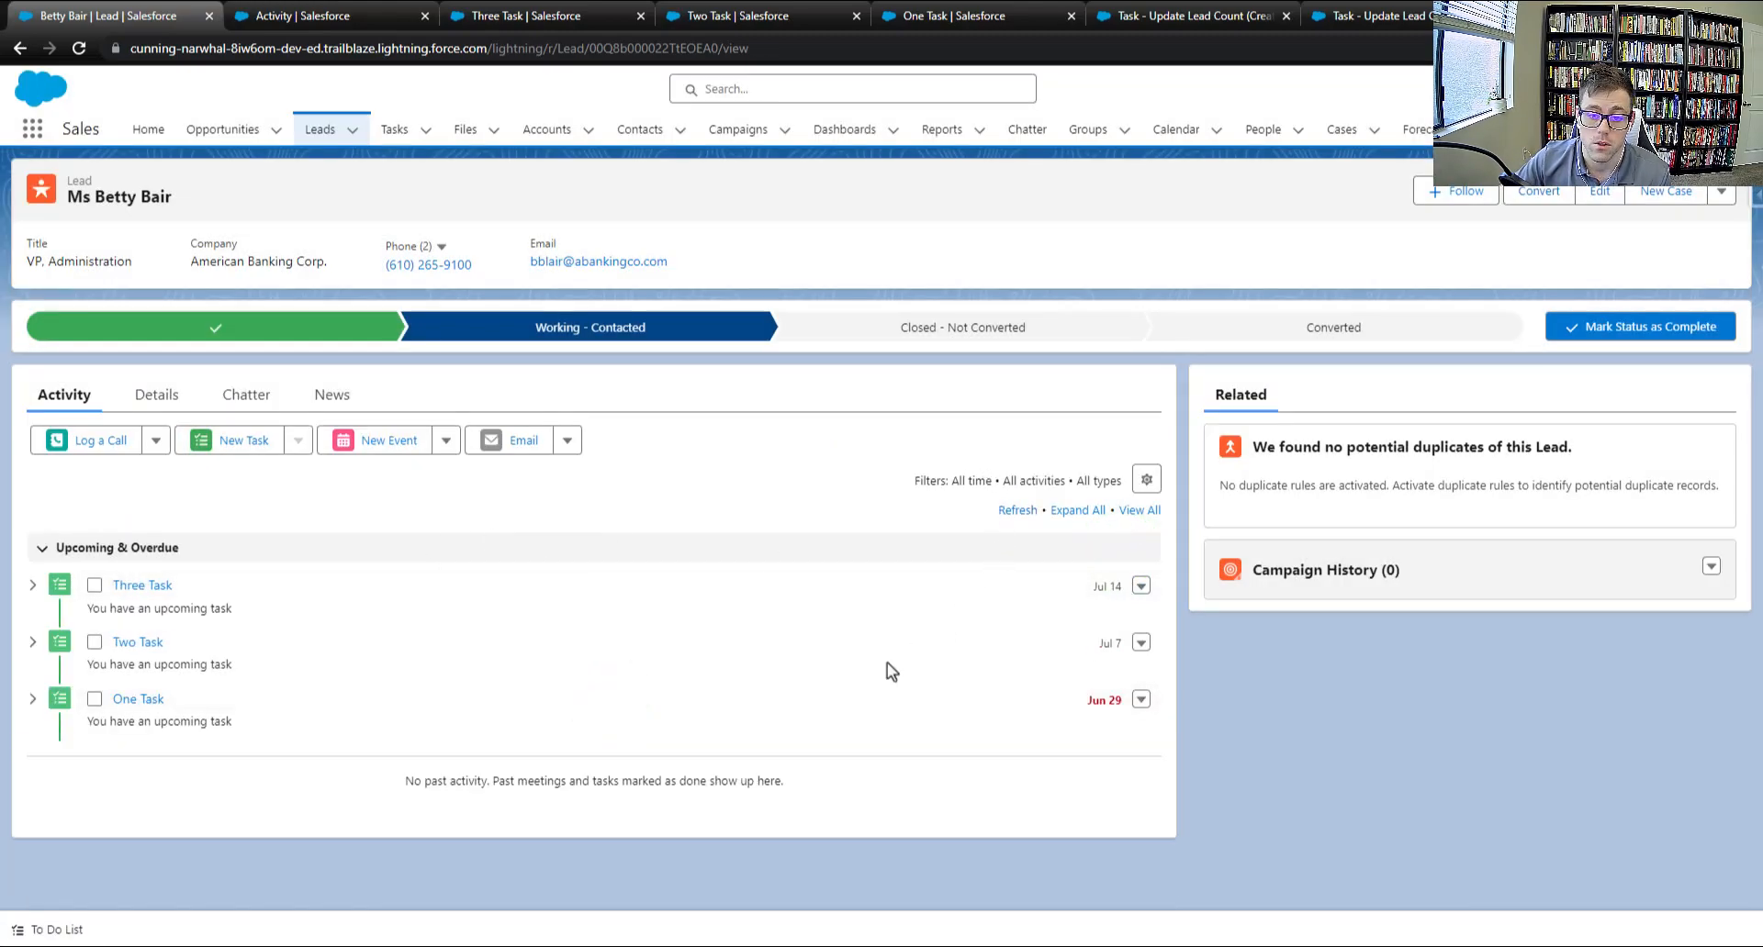
click(1018, 510)
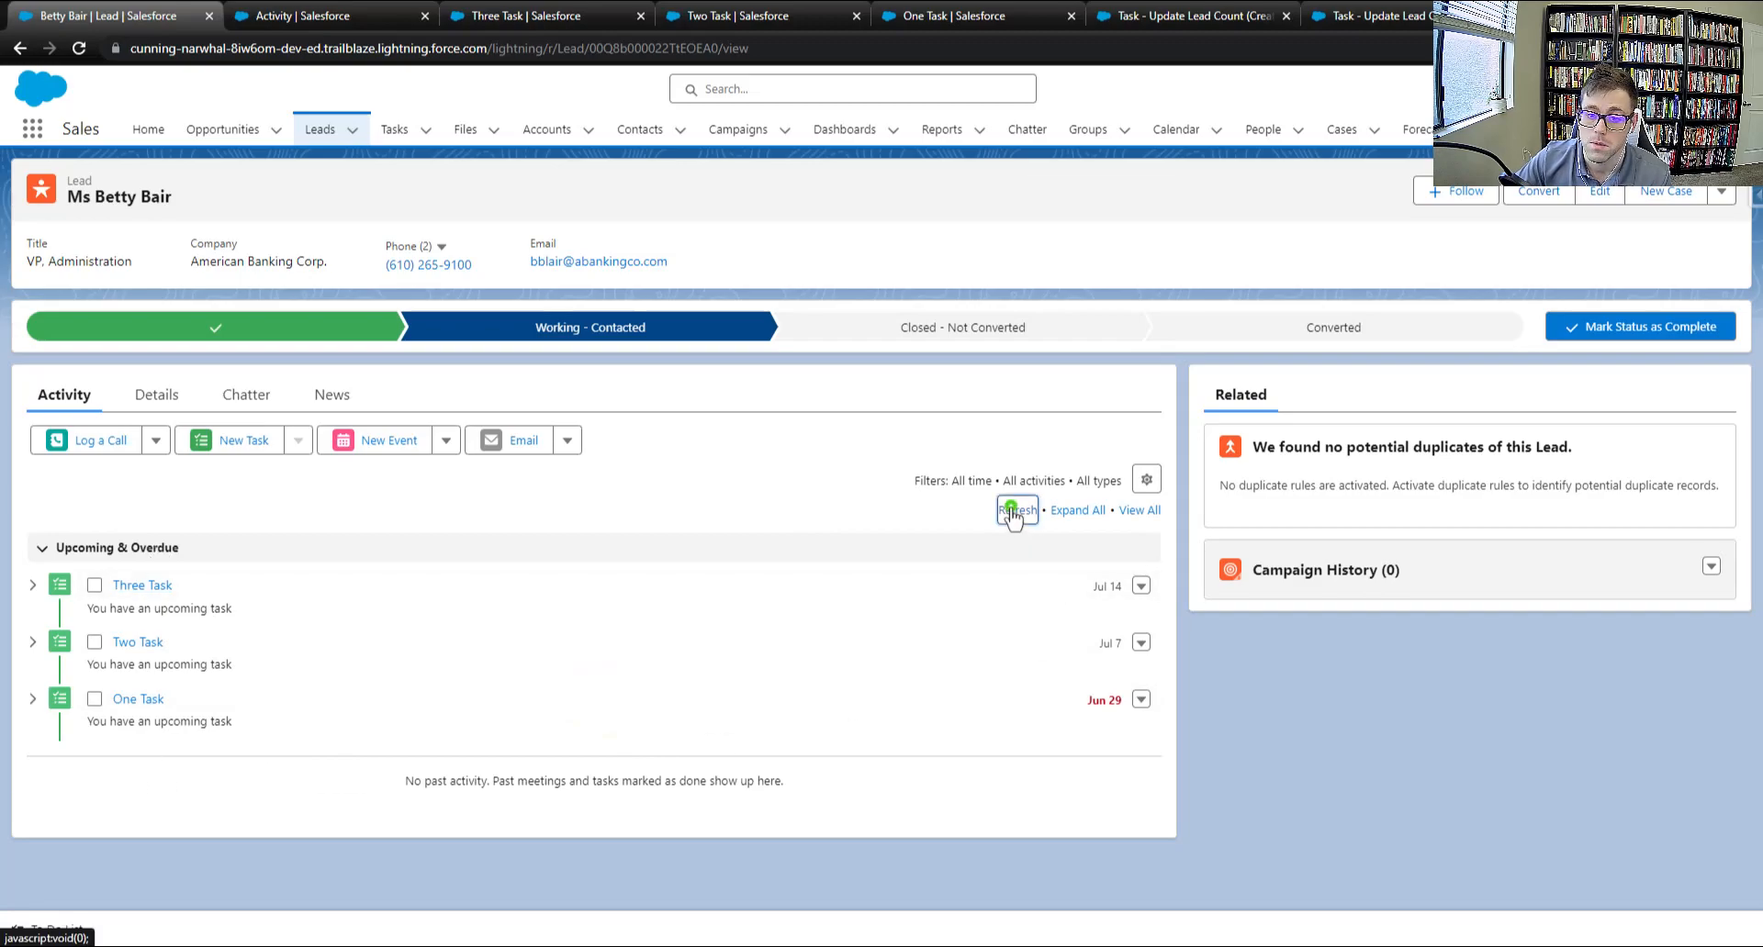
Check the lead's Number of Tasks field, and examine the Name and Related To fields on the Three Task record.
click(158, 402)
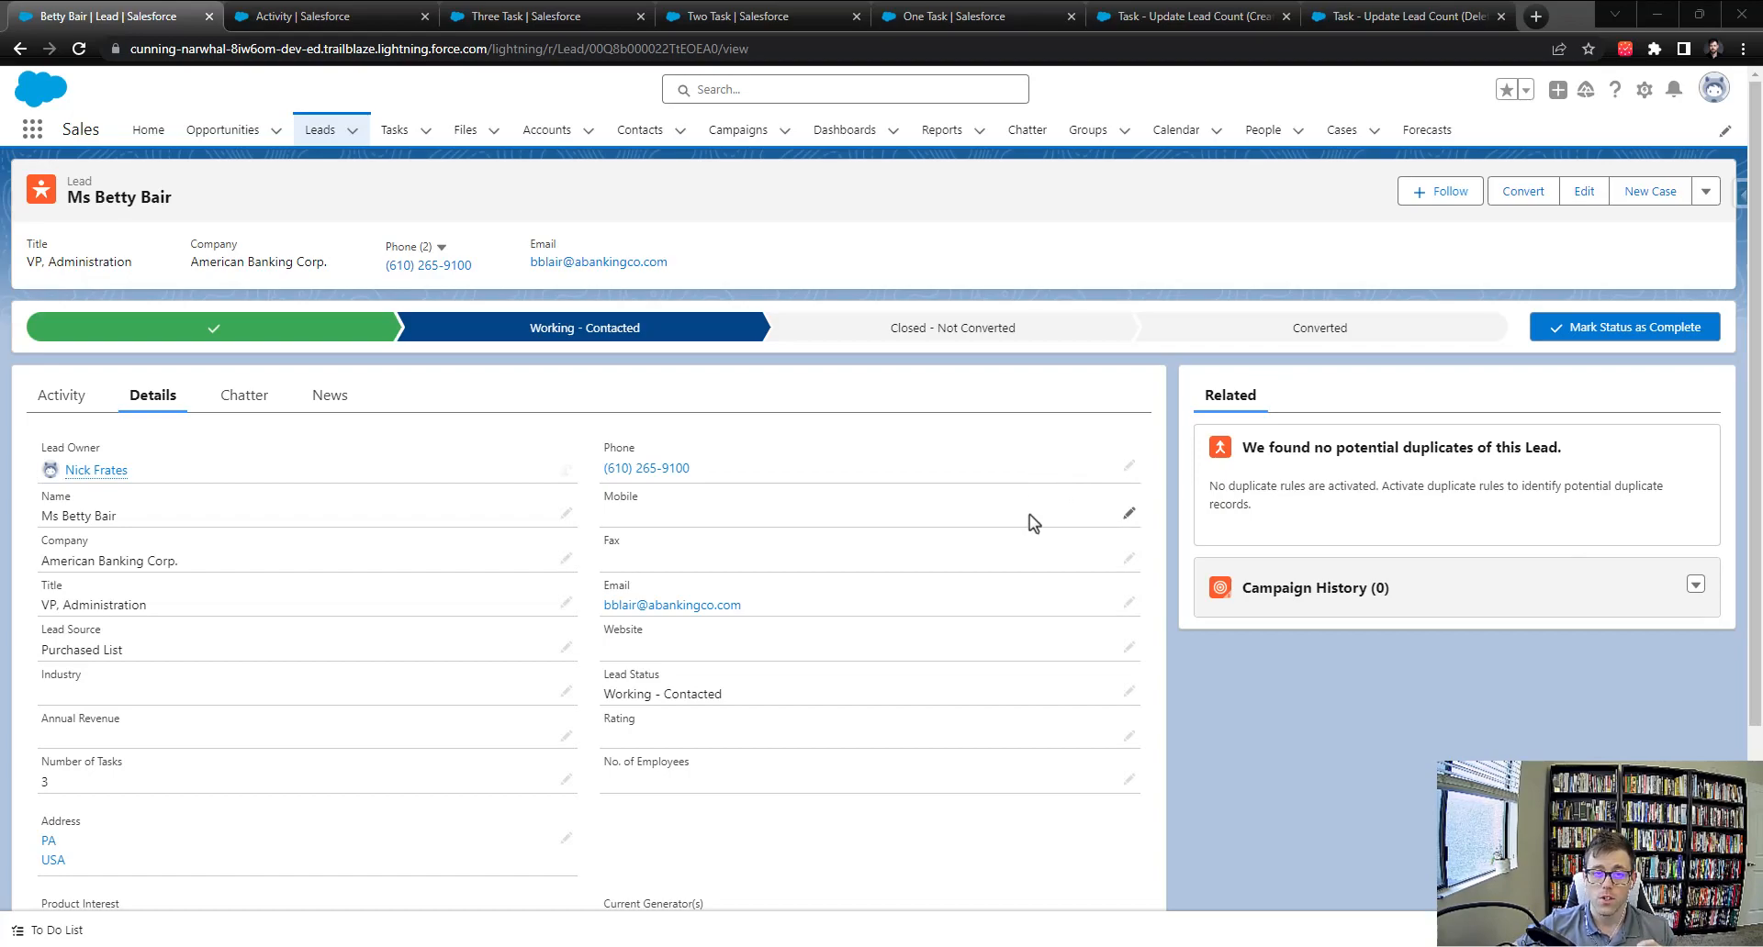
click(569, 24)
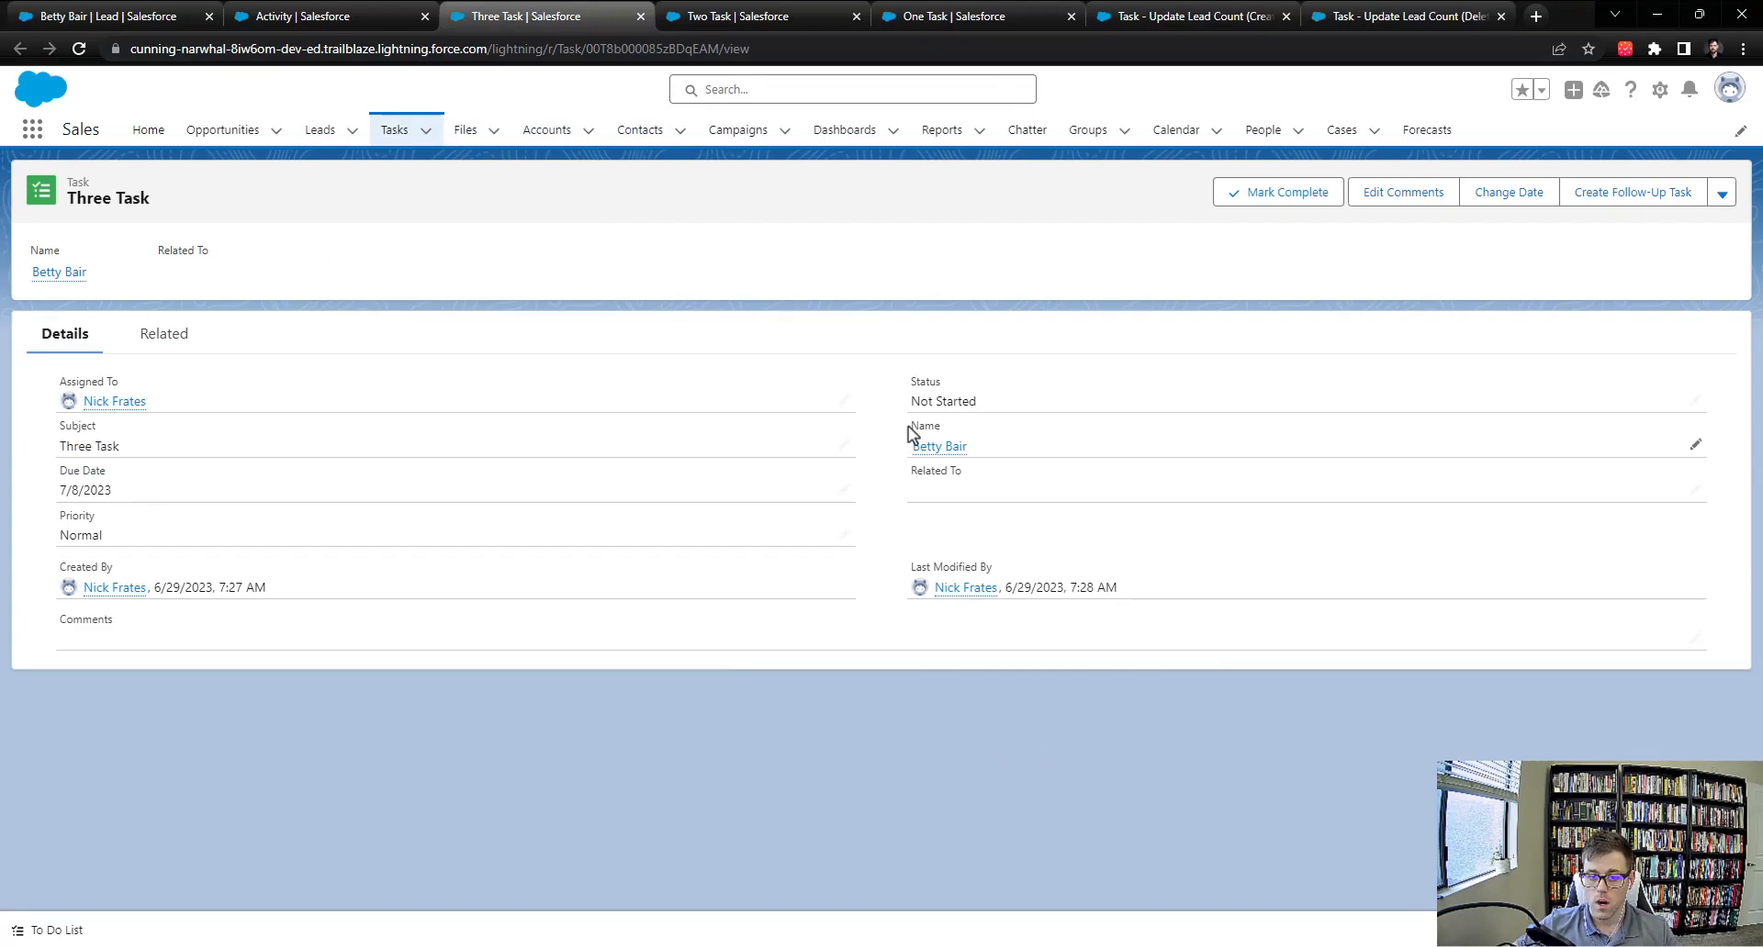
drag(907, 426, 946, 432)
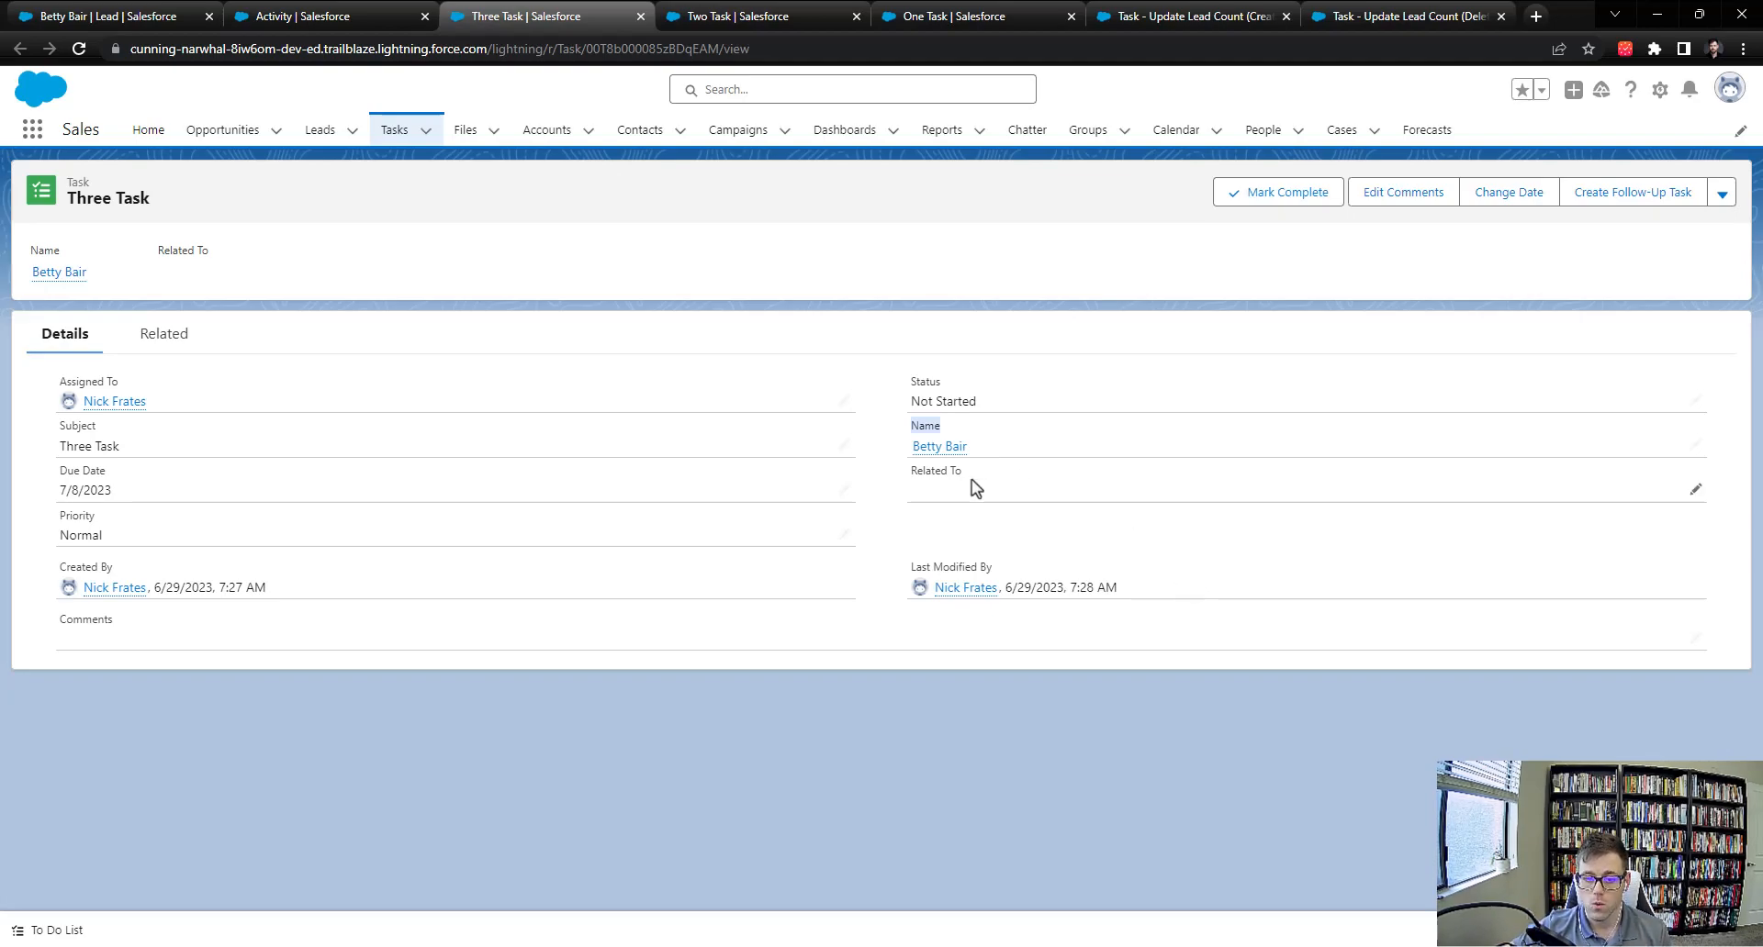
drag(971, 478, 919, 468)
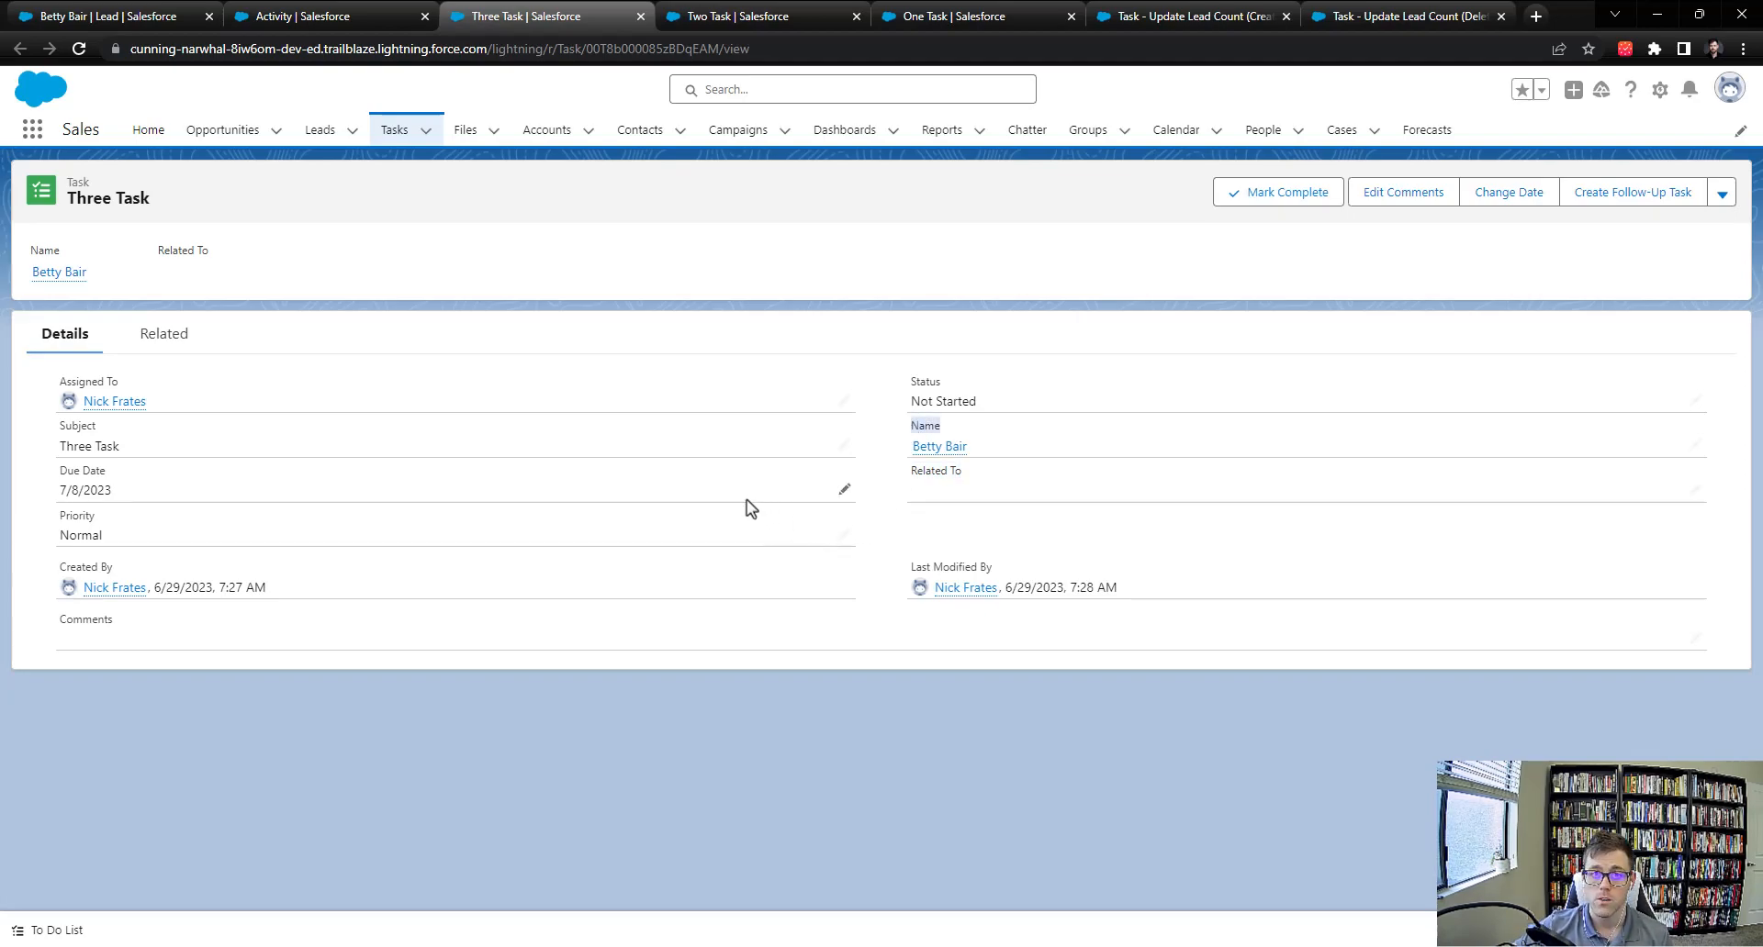
click(950, 496)
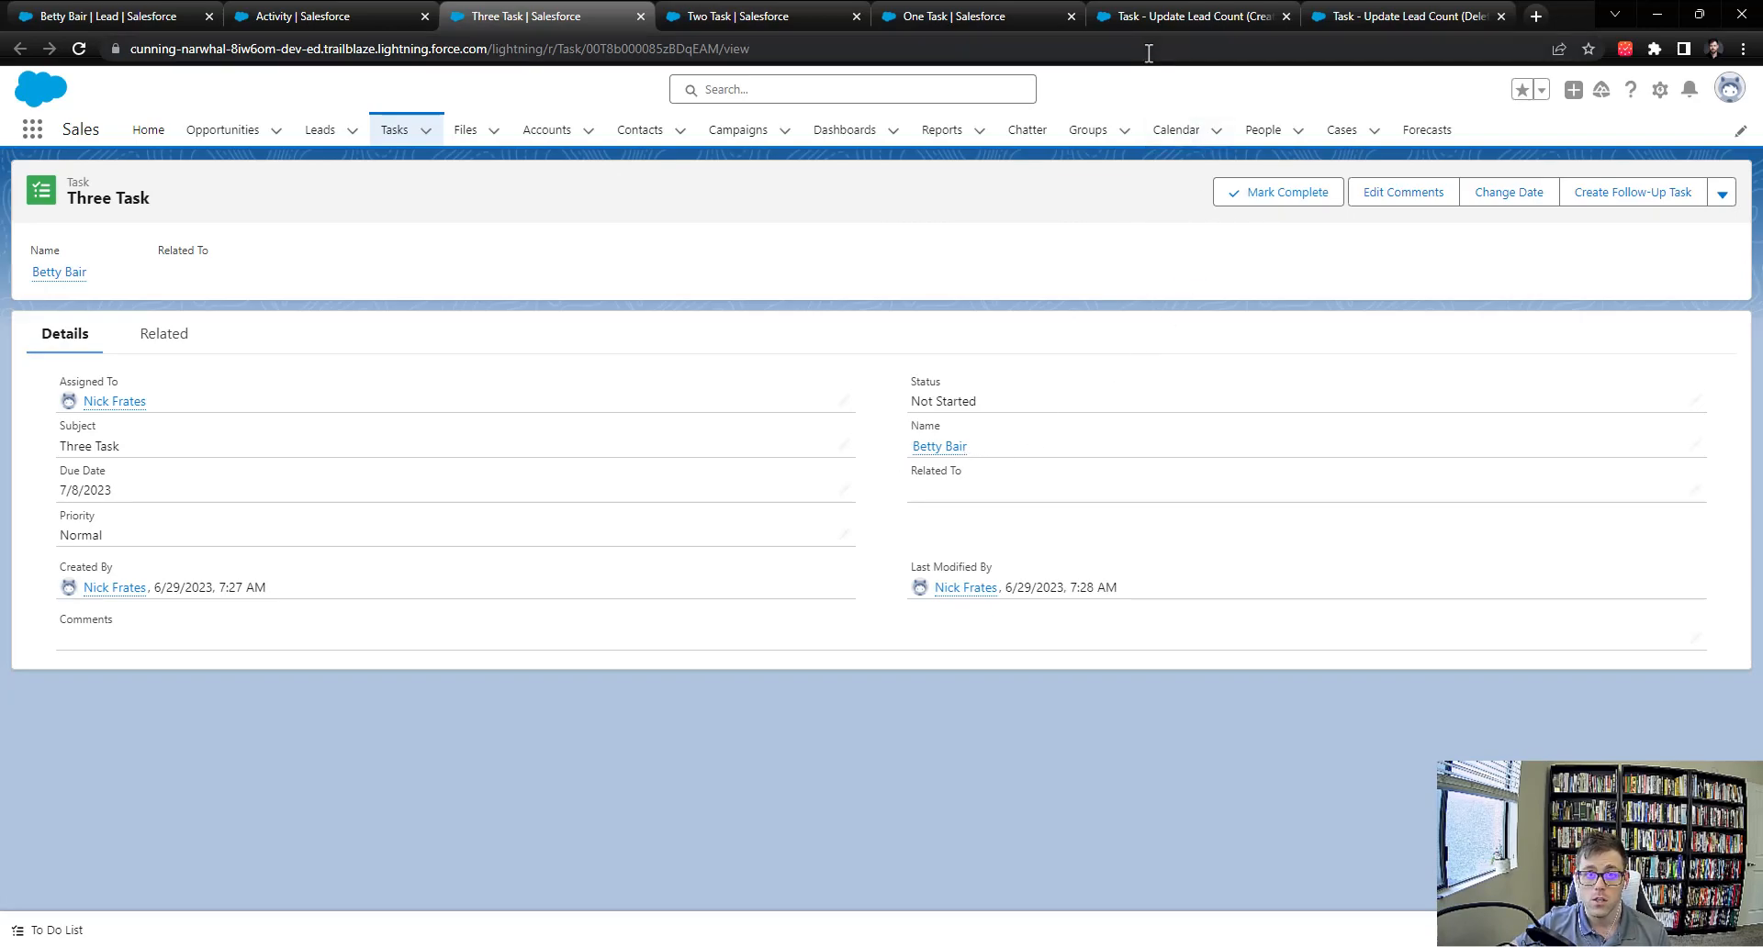
Review the trigger, entry condition and optimization setting in the start element of the Task - Update Lead Count (Create) flow.
click(1147, 19)
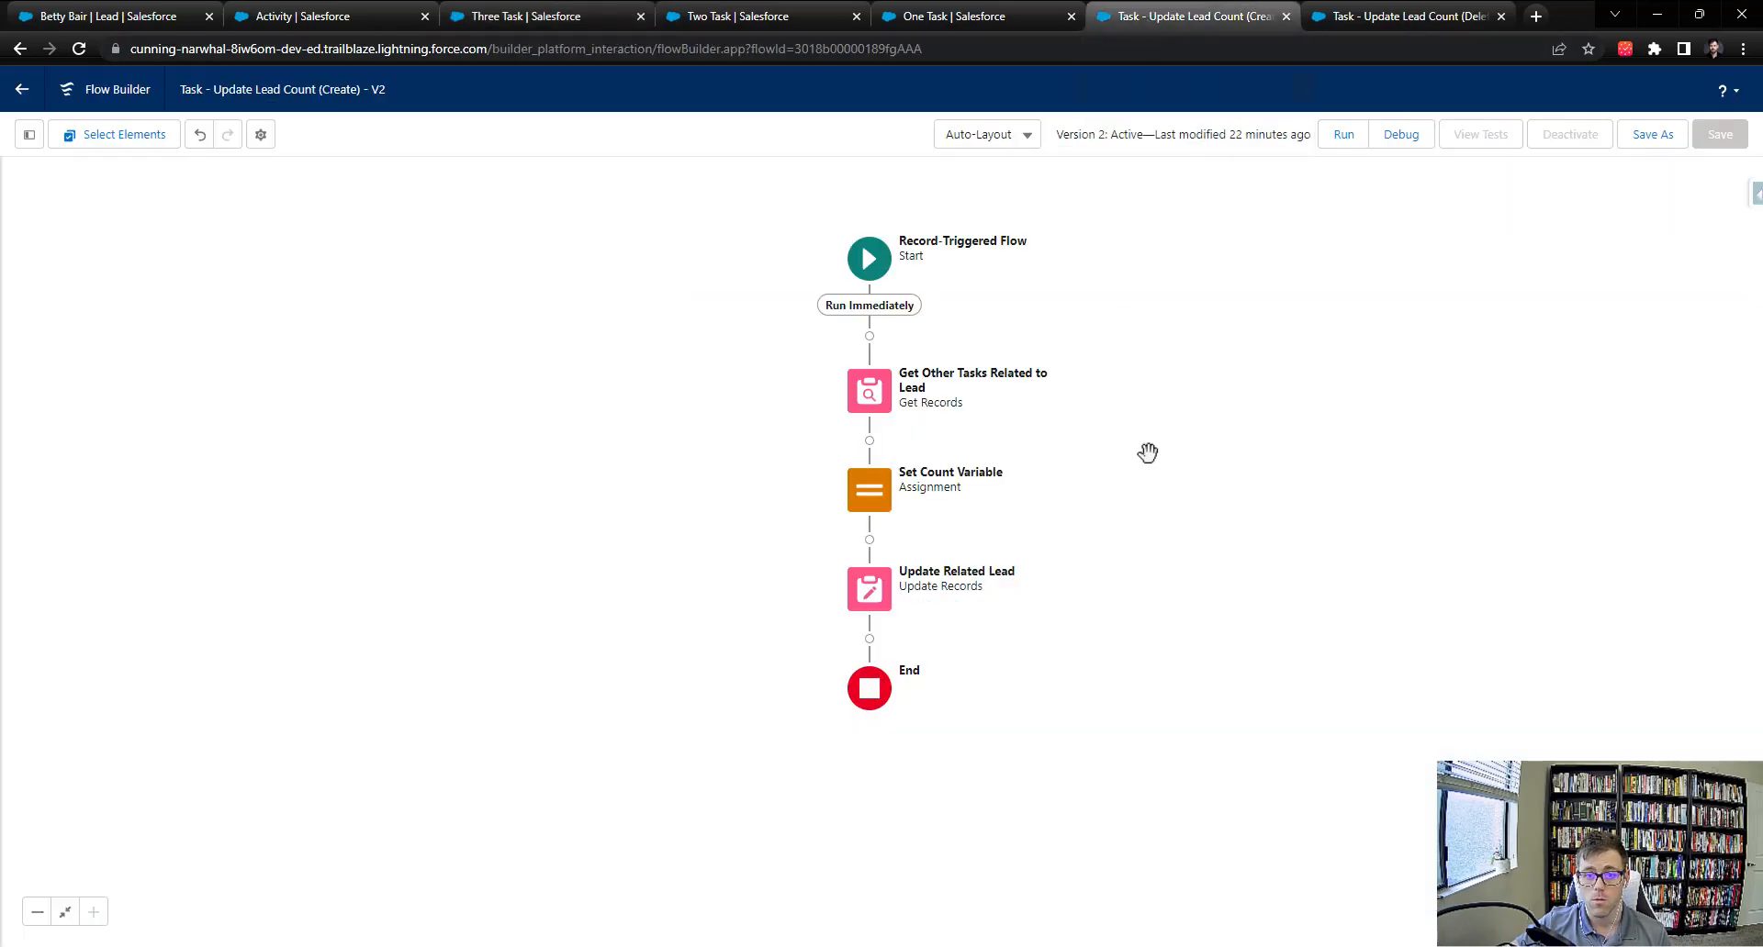
click(876, 288)
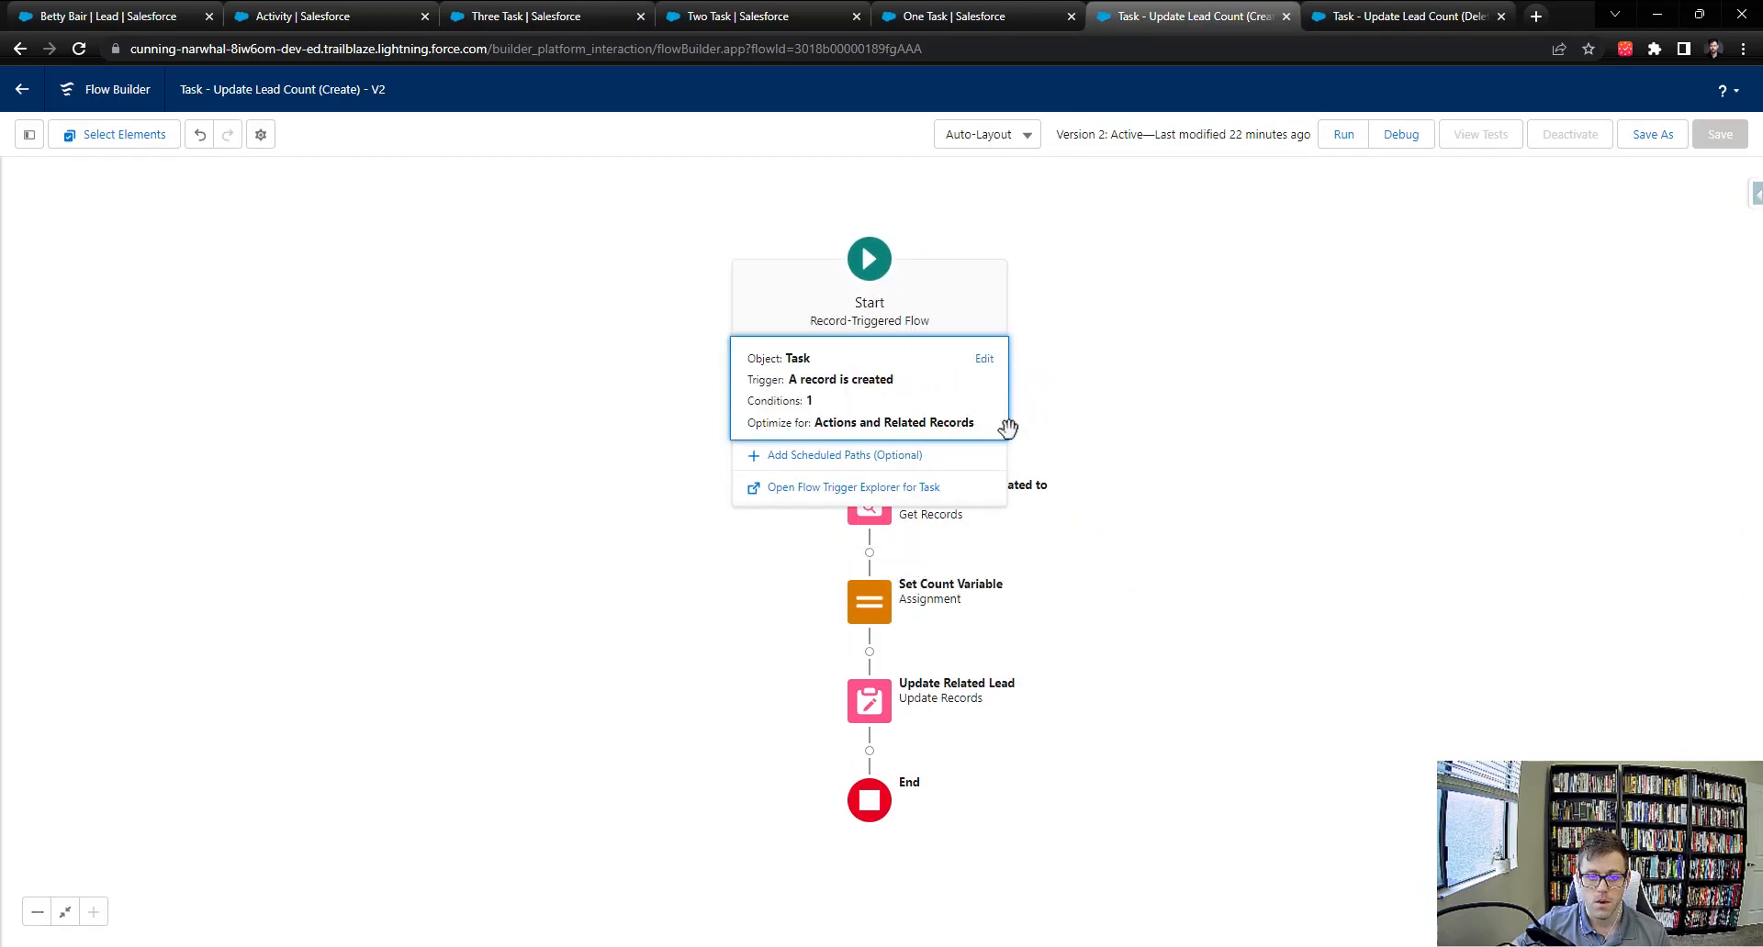
click(977, 361)
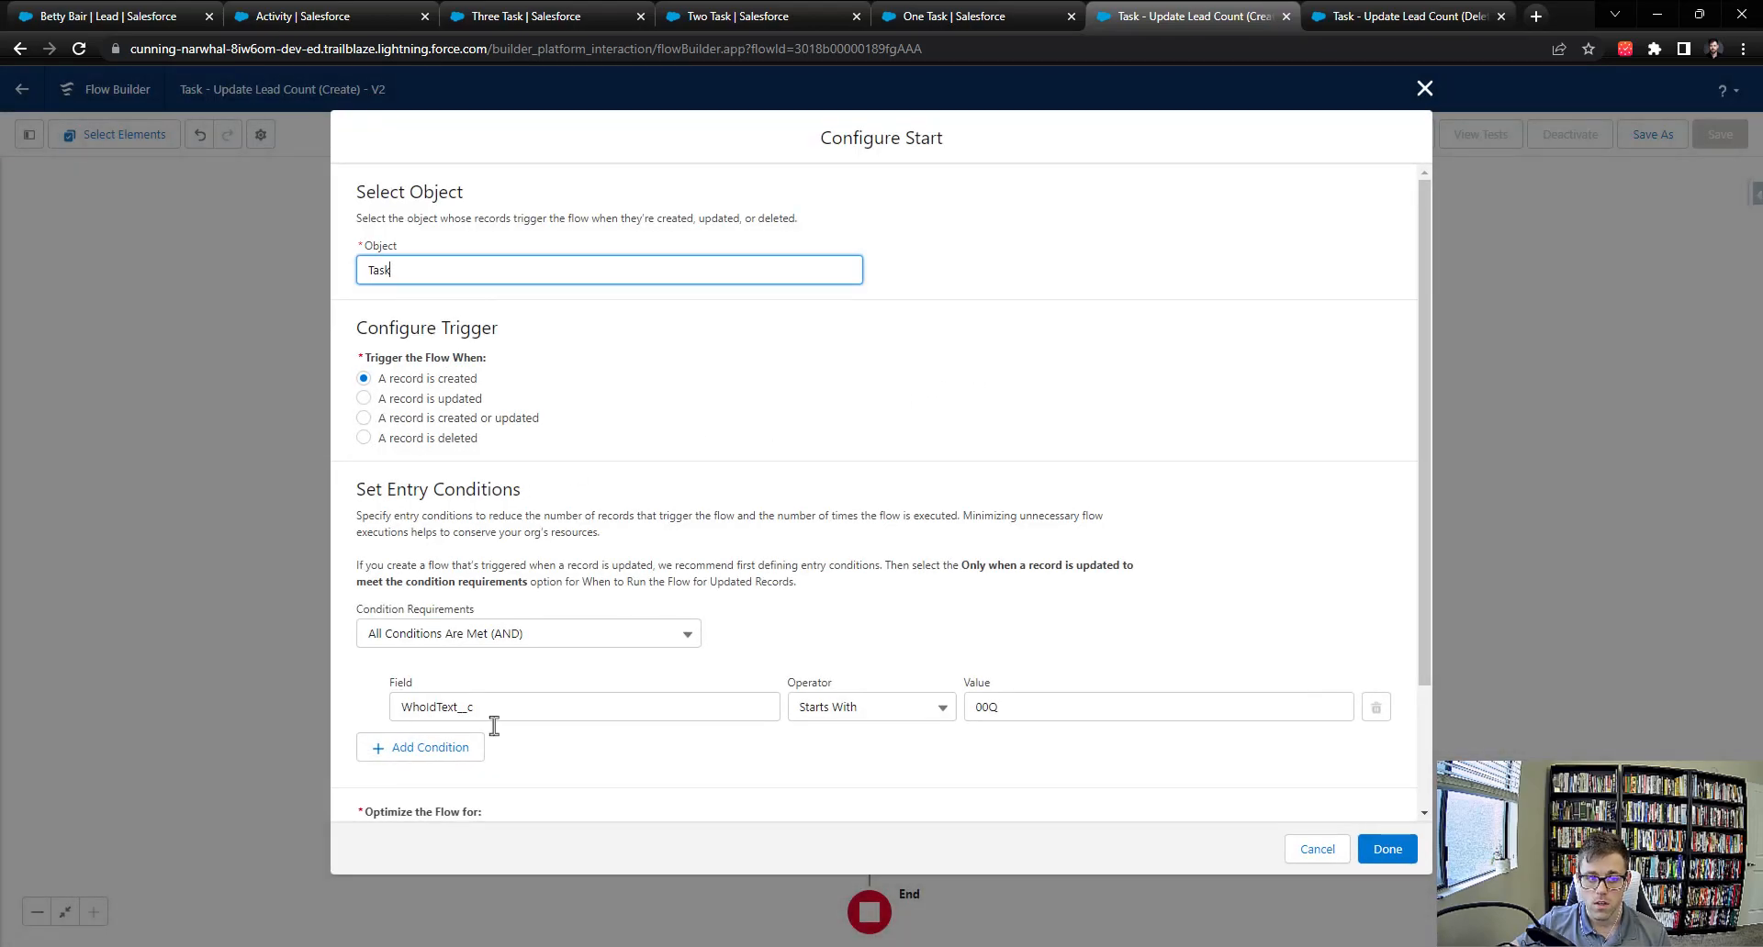
scroll(1016, 735, down, 2)
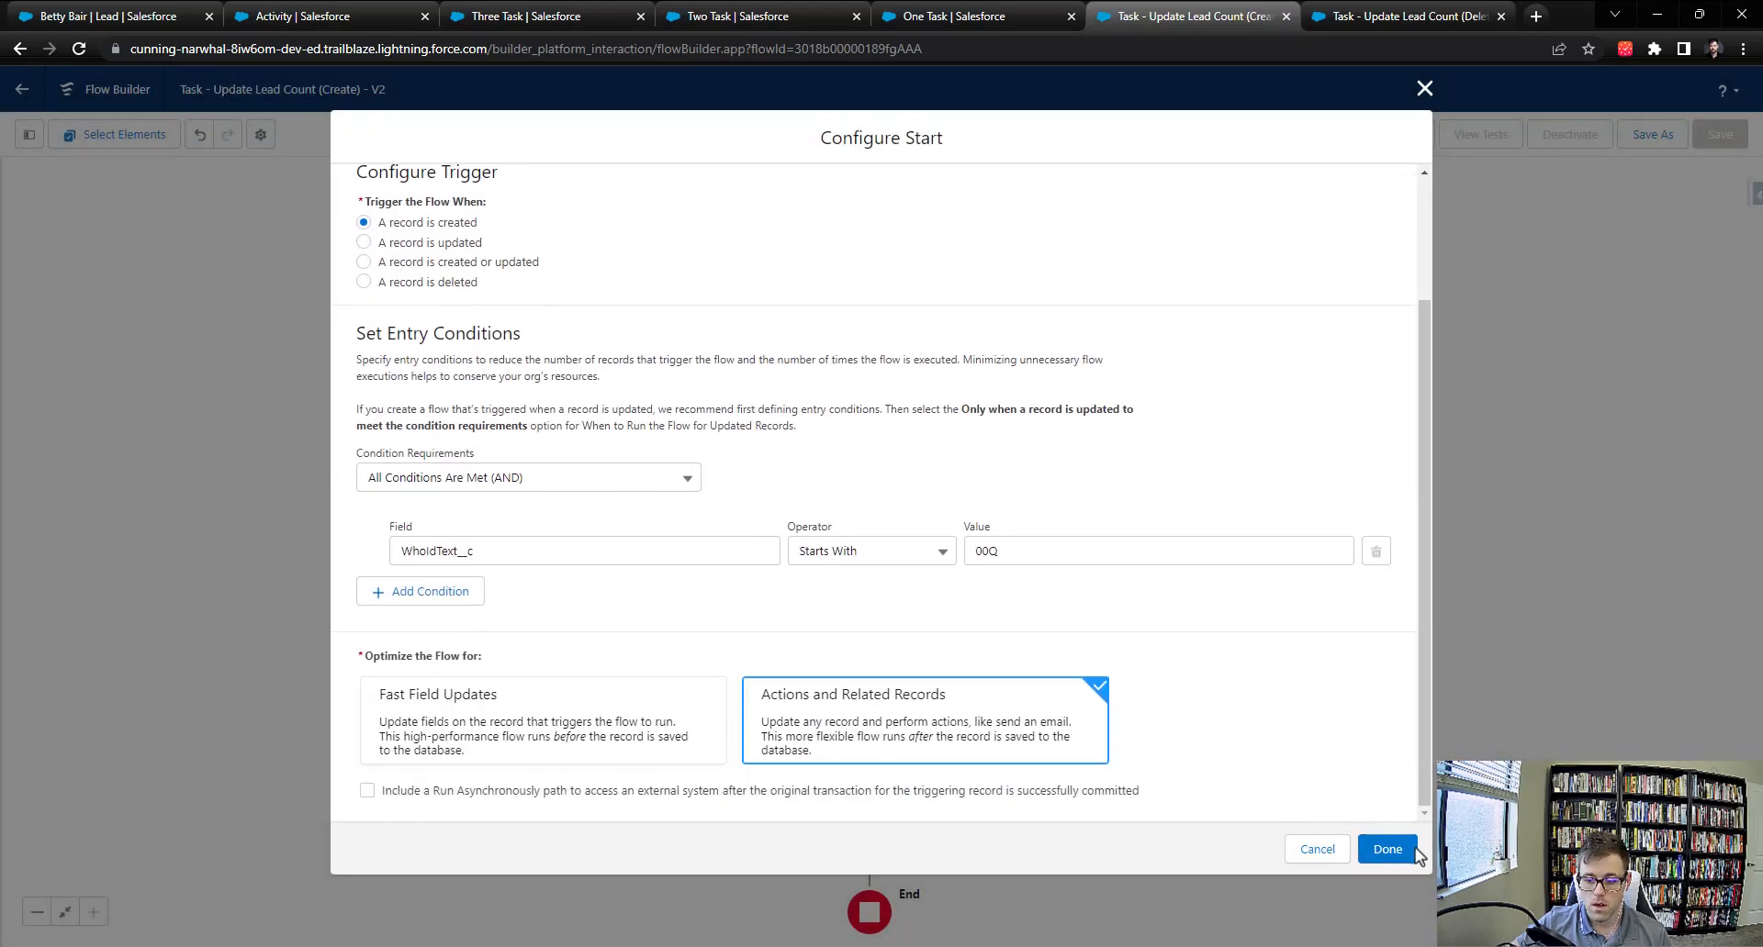
click(1387, 851)
Review the filters of Get Other Tasks Related to Lead and the conditions and field values of Update Related Lead.
click(882, 606)
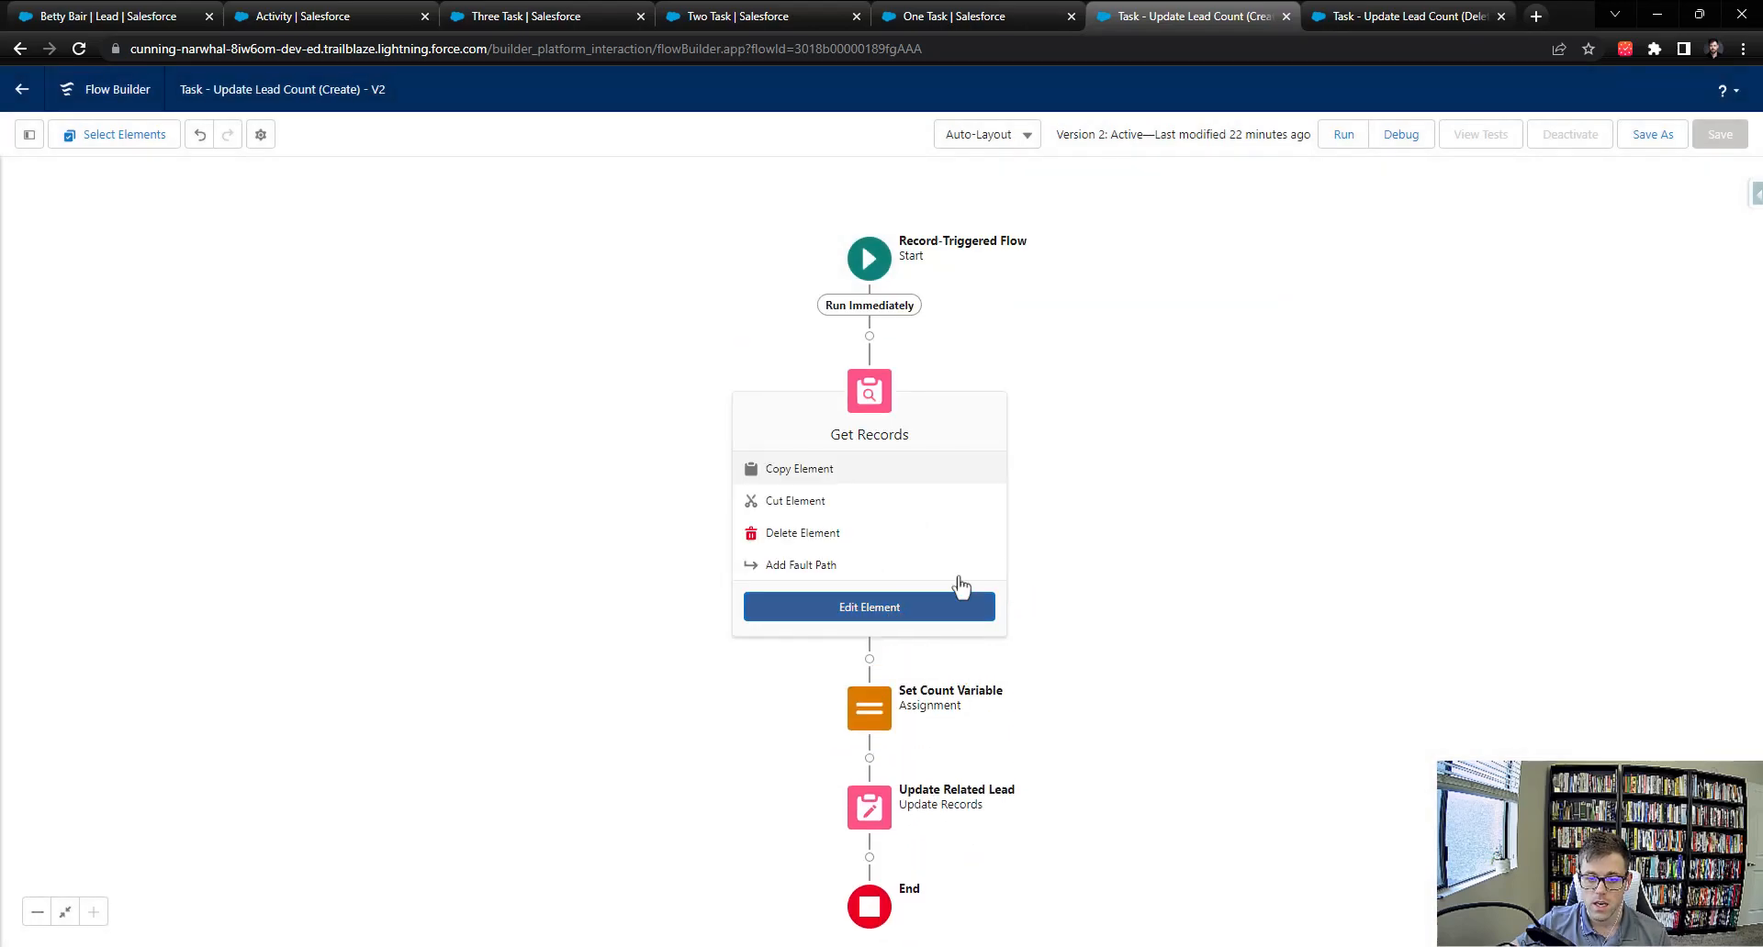
click(936, 610)
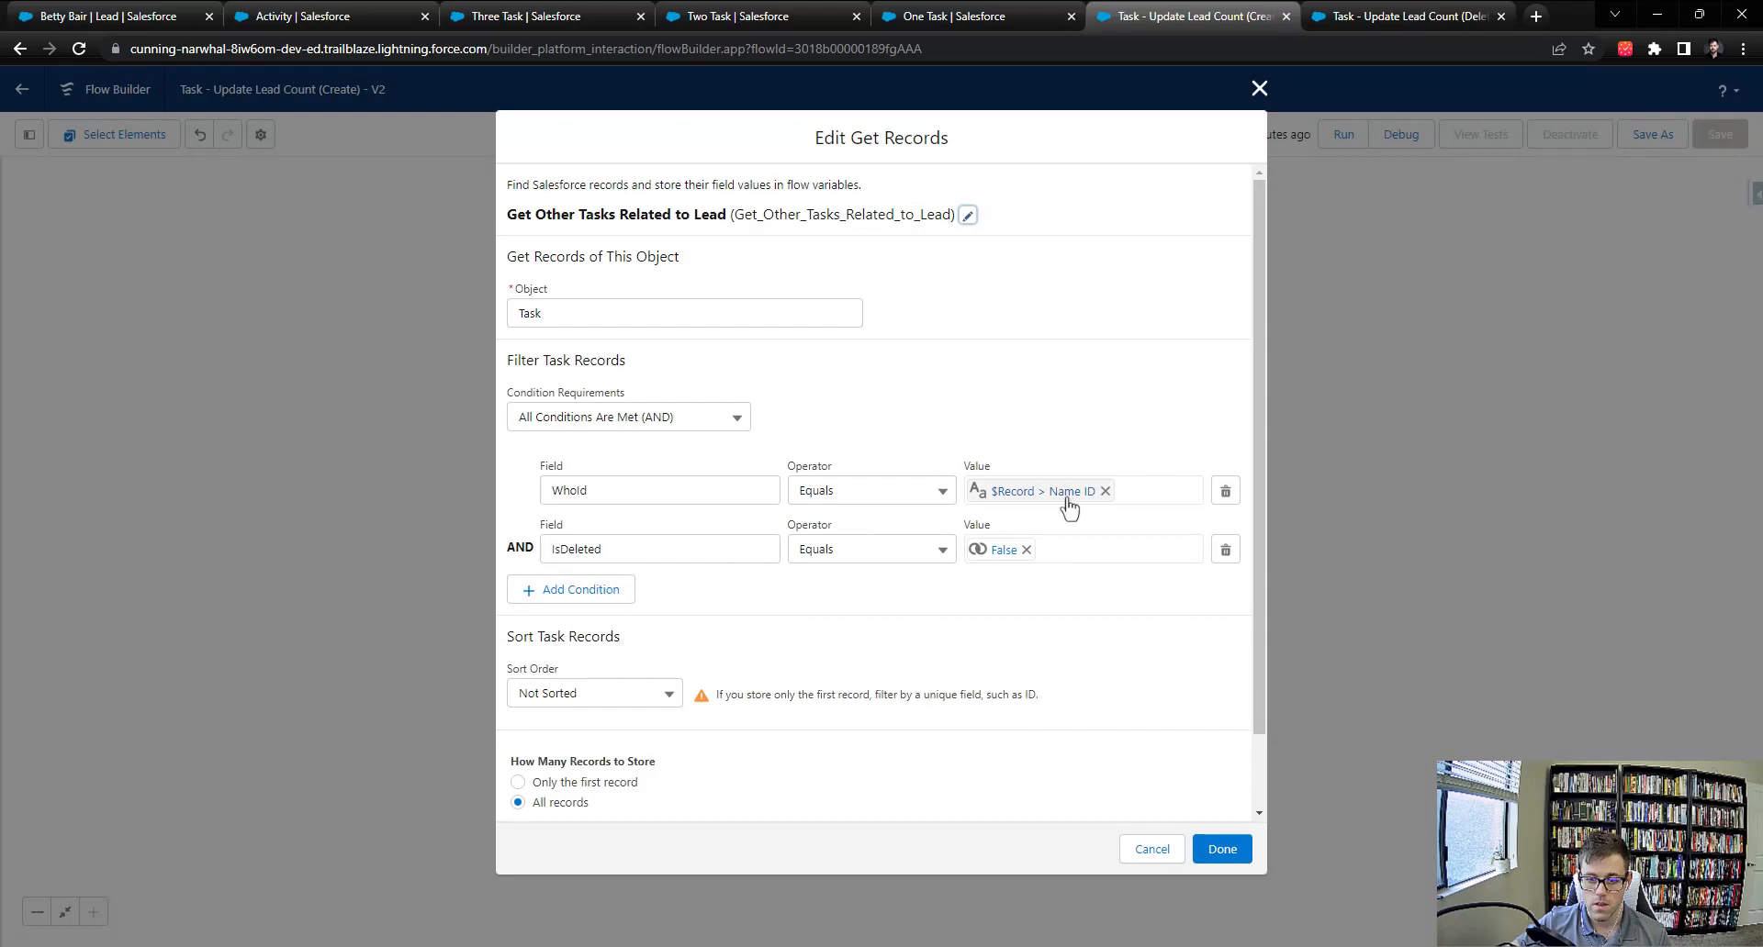
click(1215, 852)
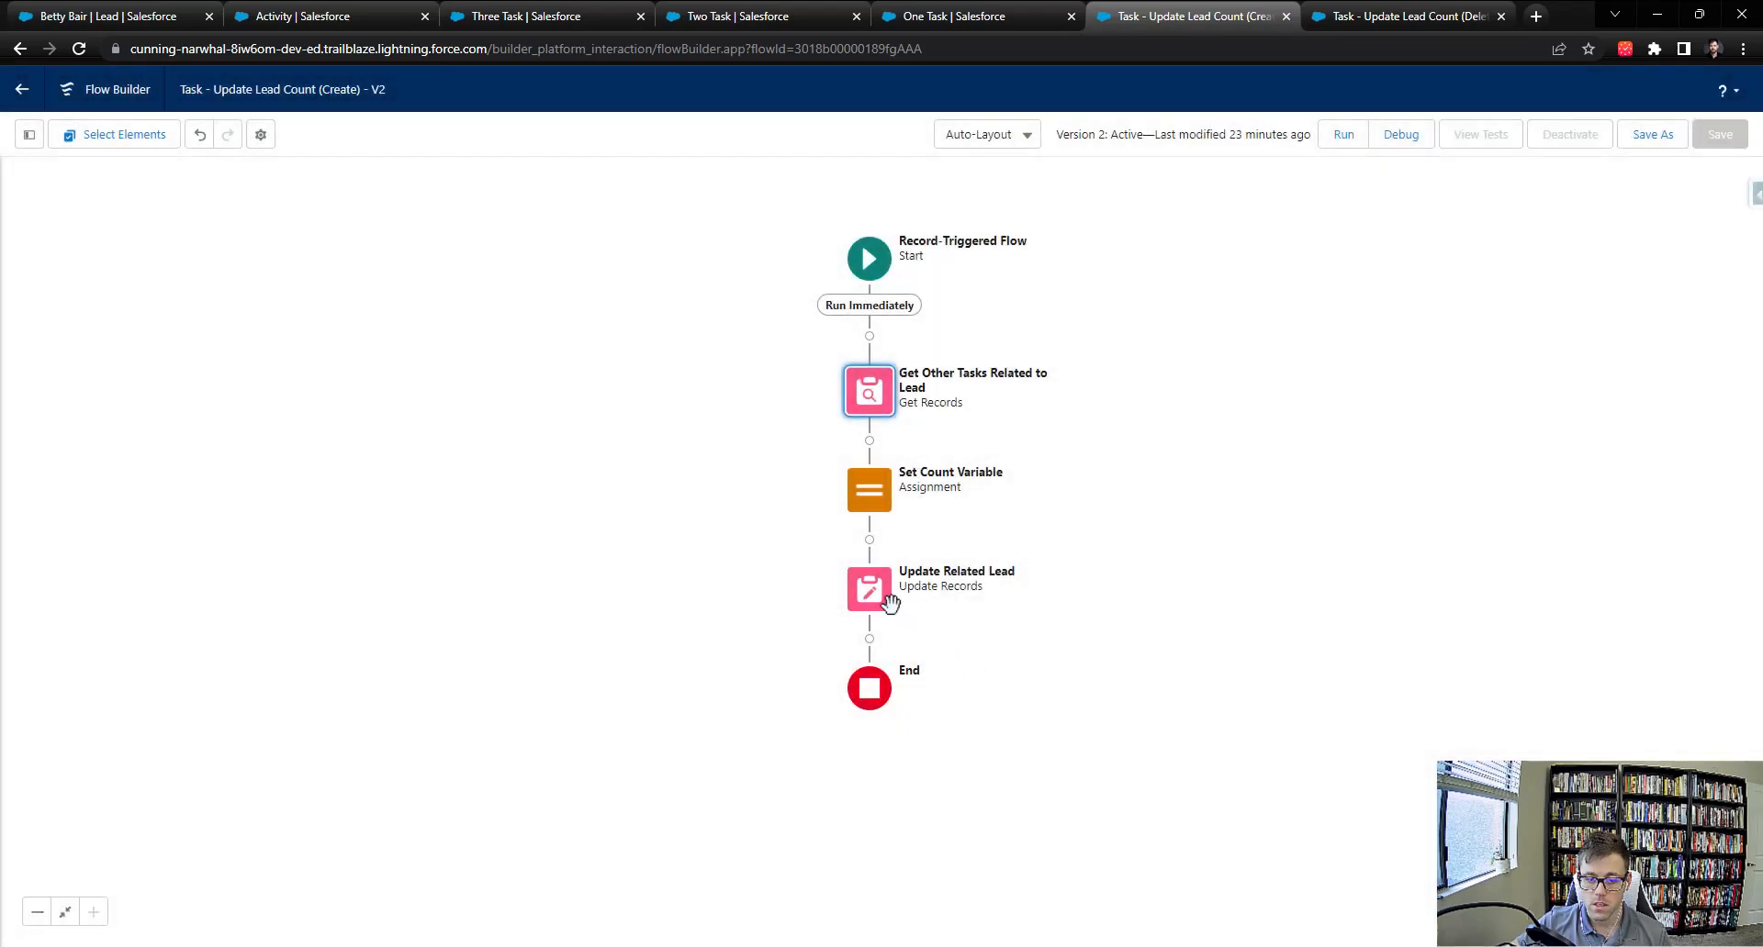
click(879, 595)
click(955, 813)
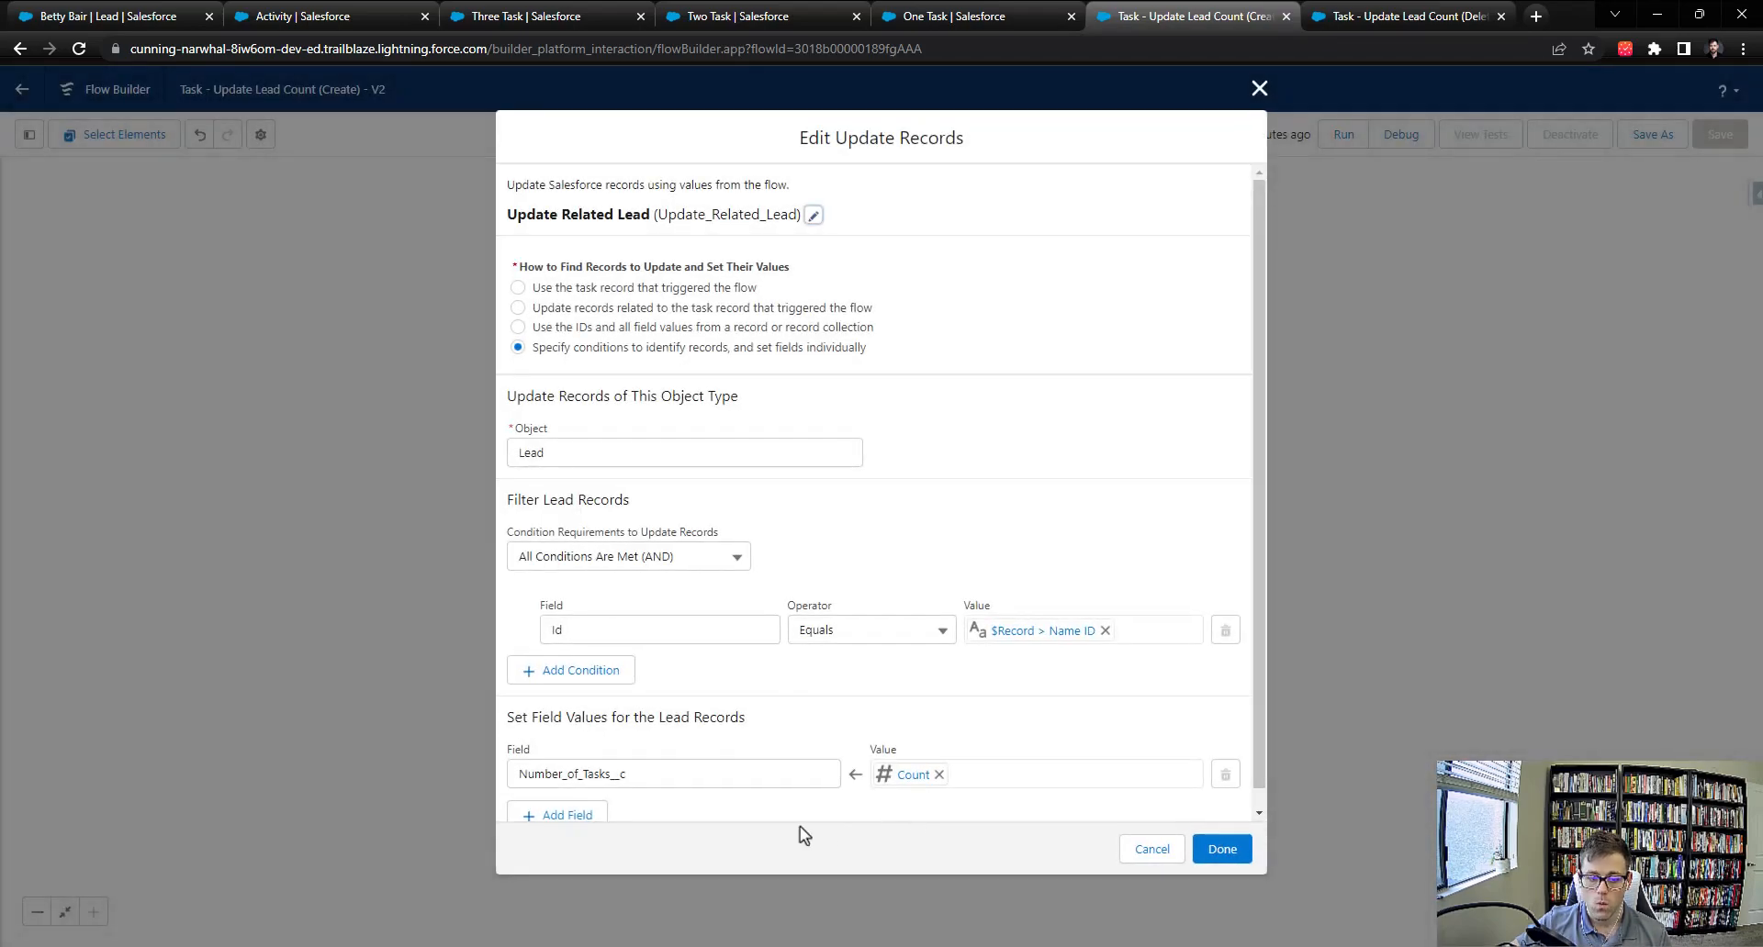
scroll(826, 633, down, 1)
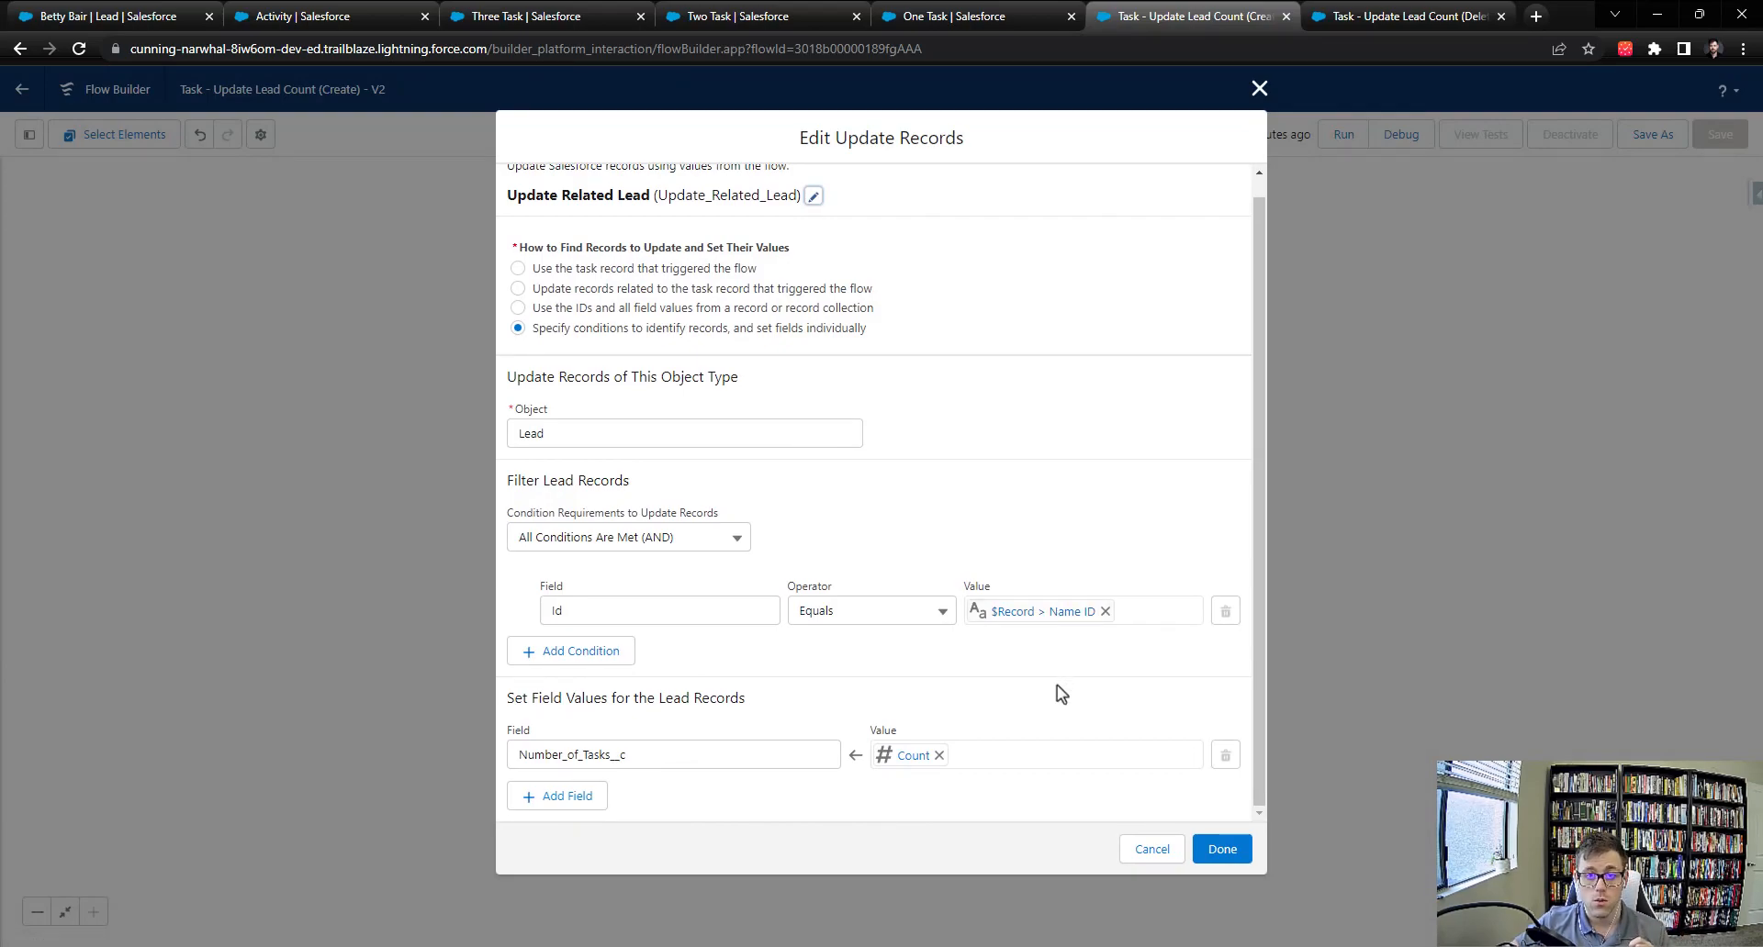
click(1222, 850)
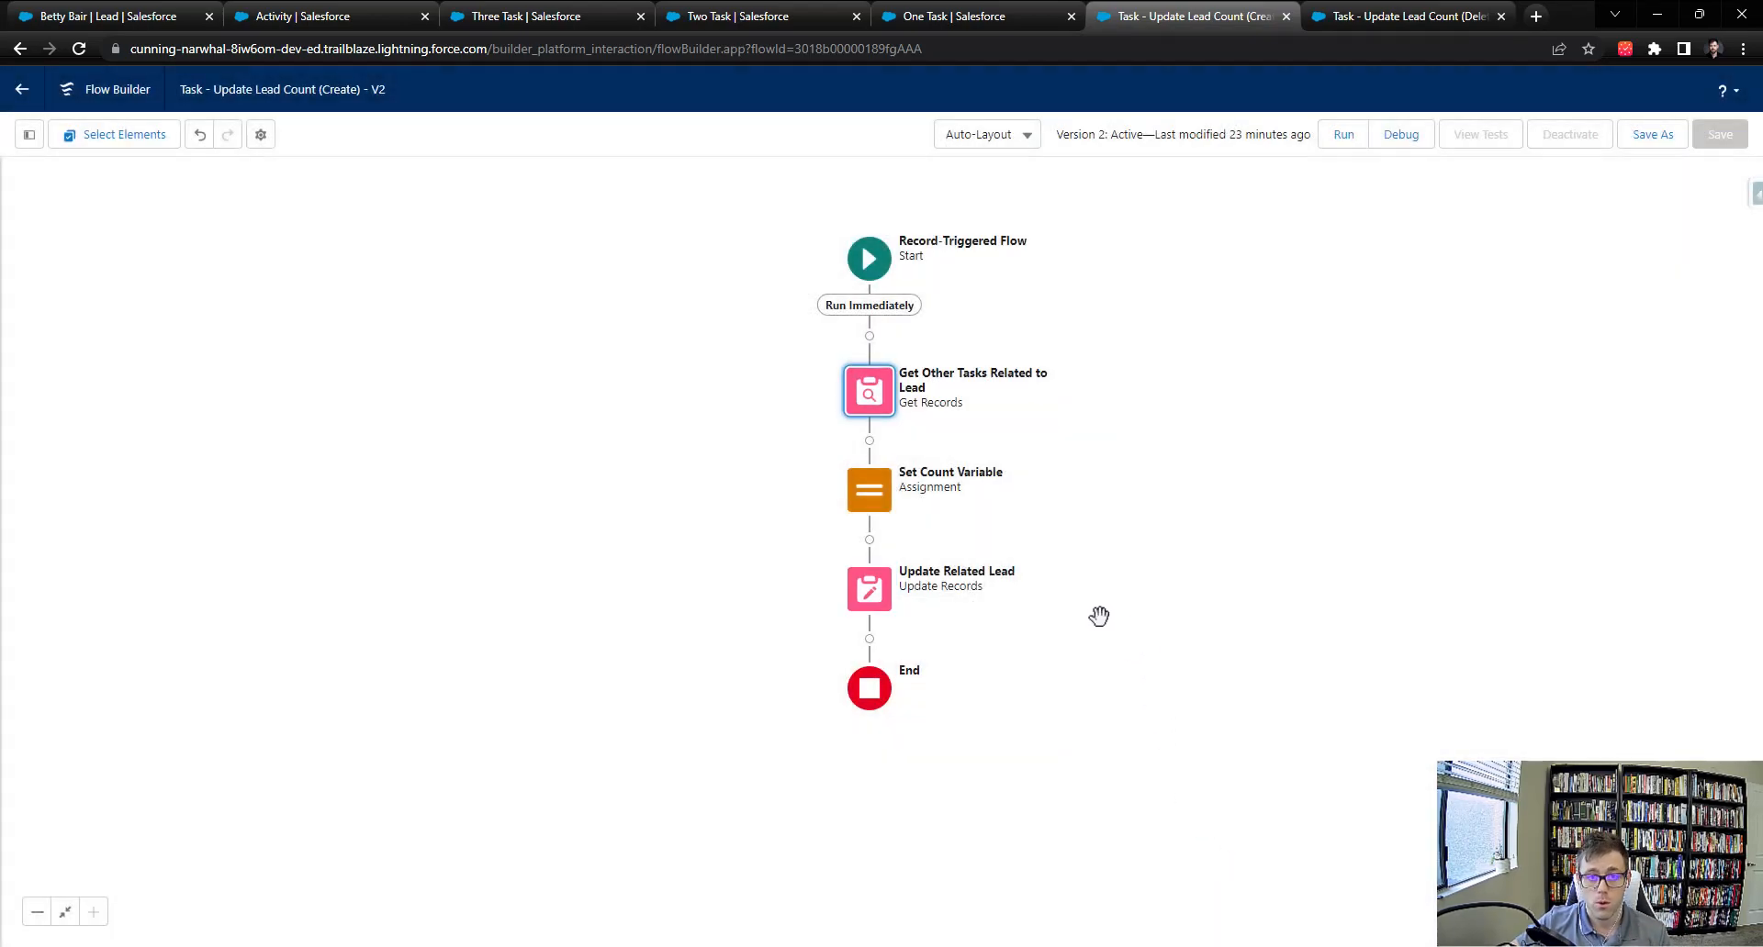
Recheck the Three Task record's Related To field against the filter conditions of Get Other Tasks Related to Lead in the create flow.
click(569, 27)
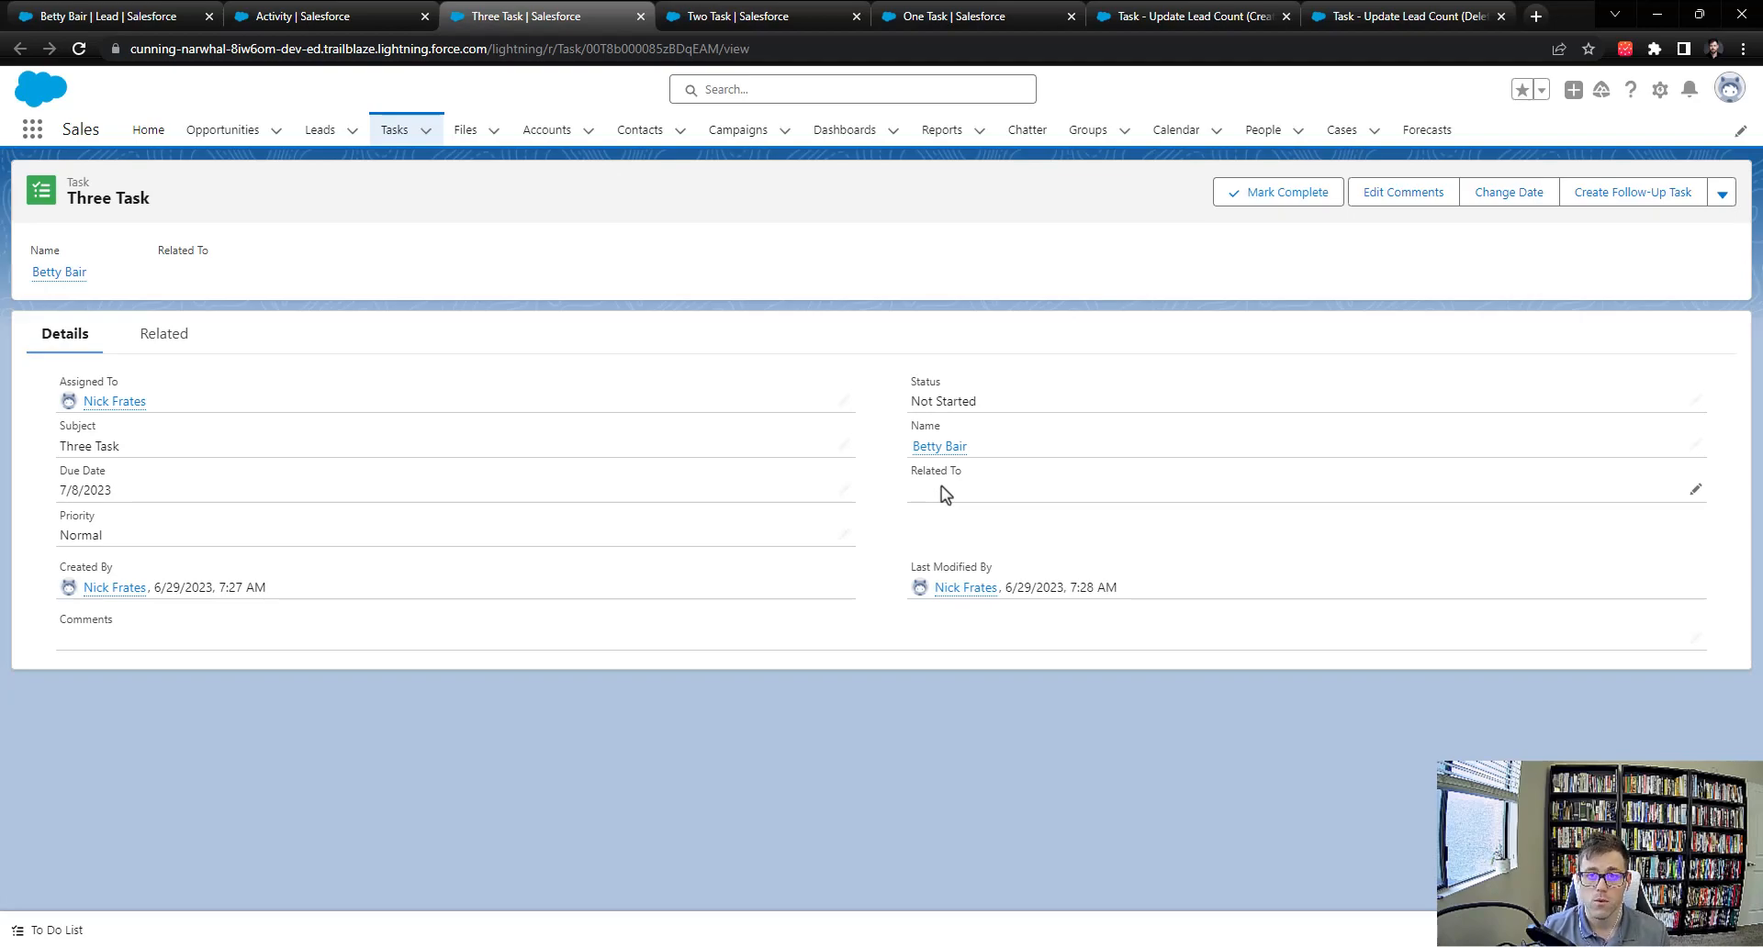
click(1109, 15)
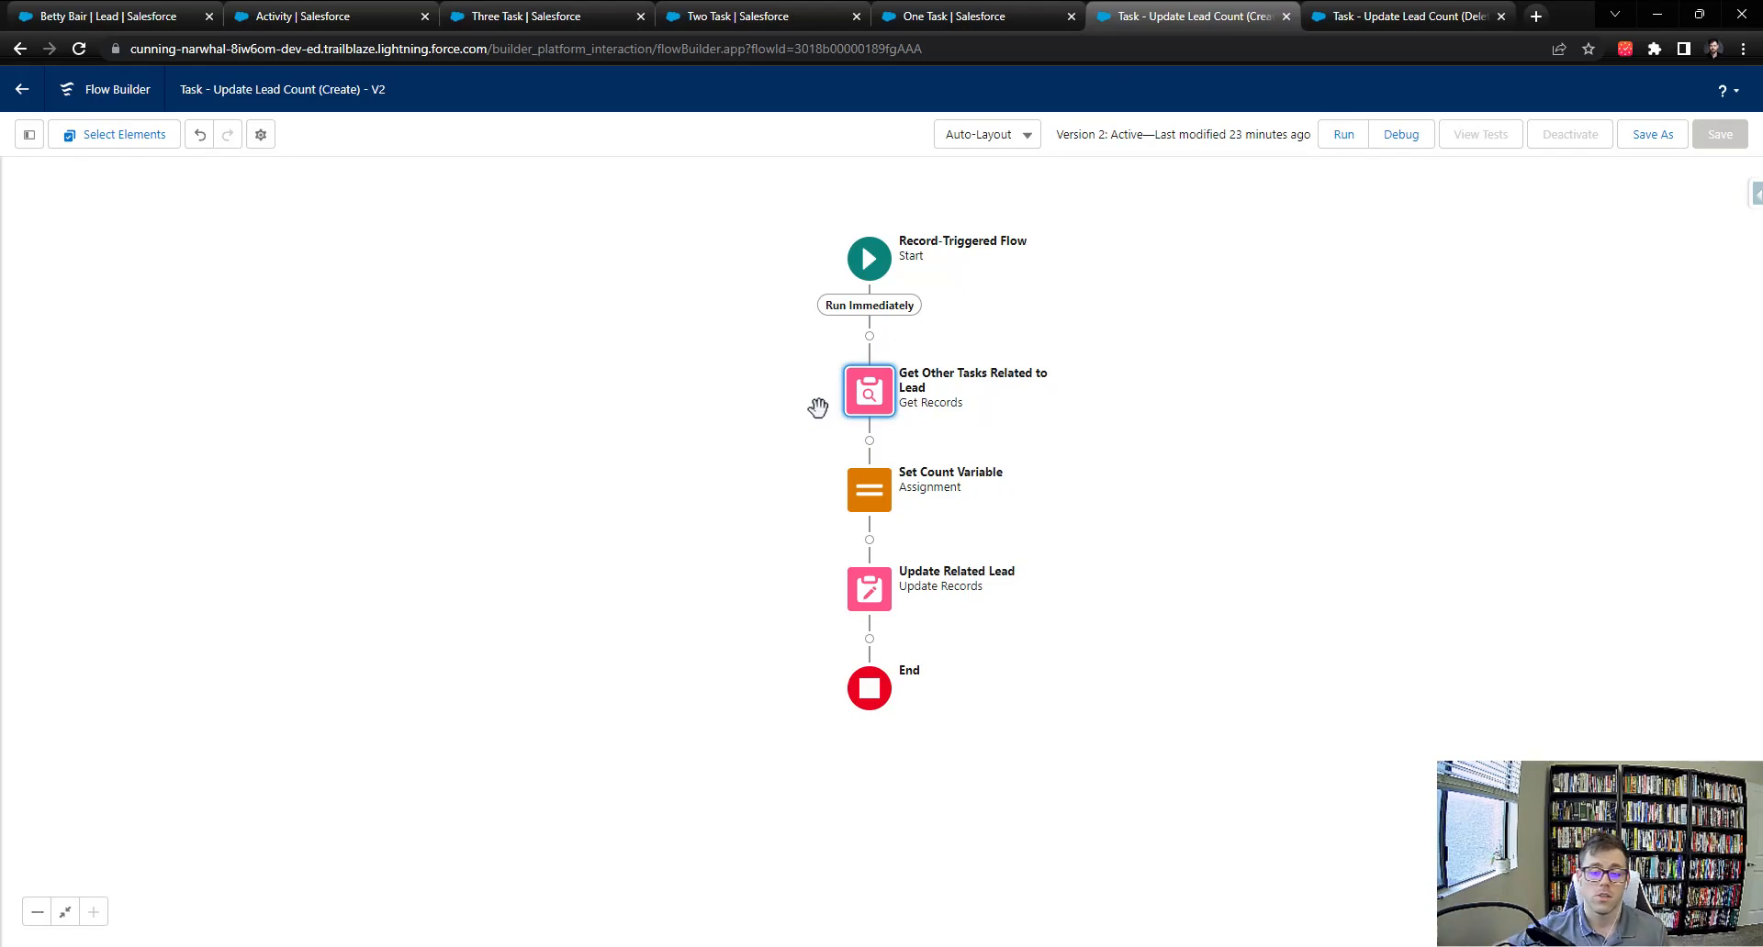
double_click(864, 408)
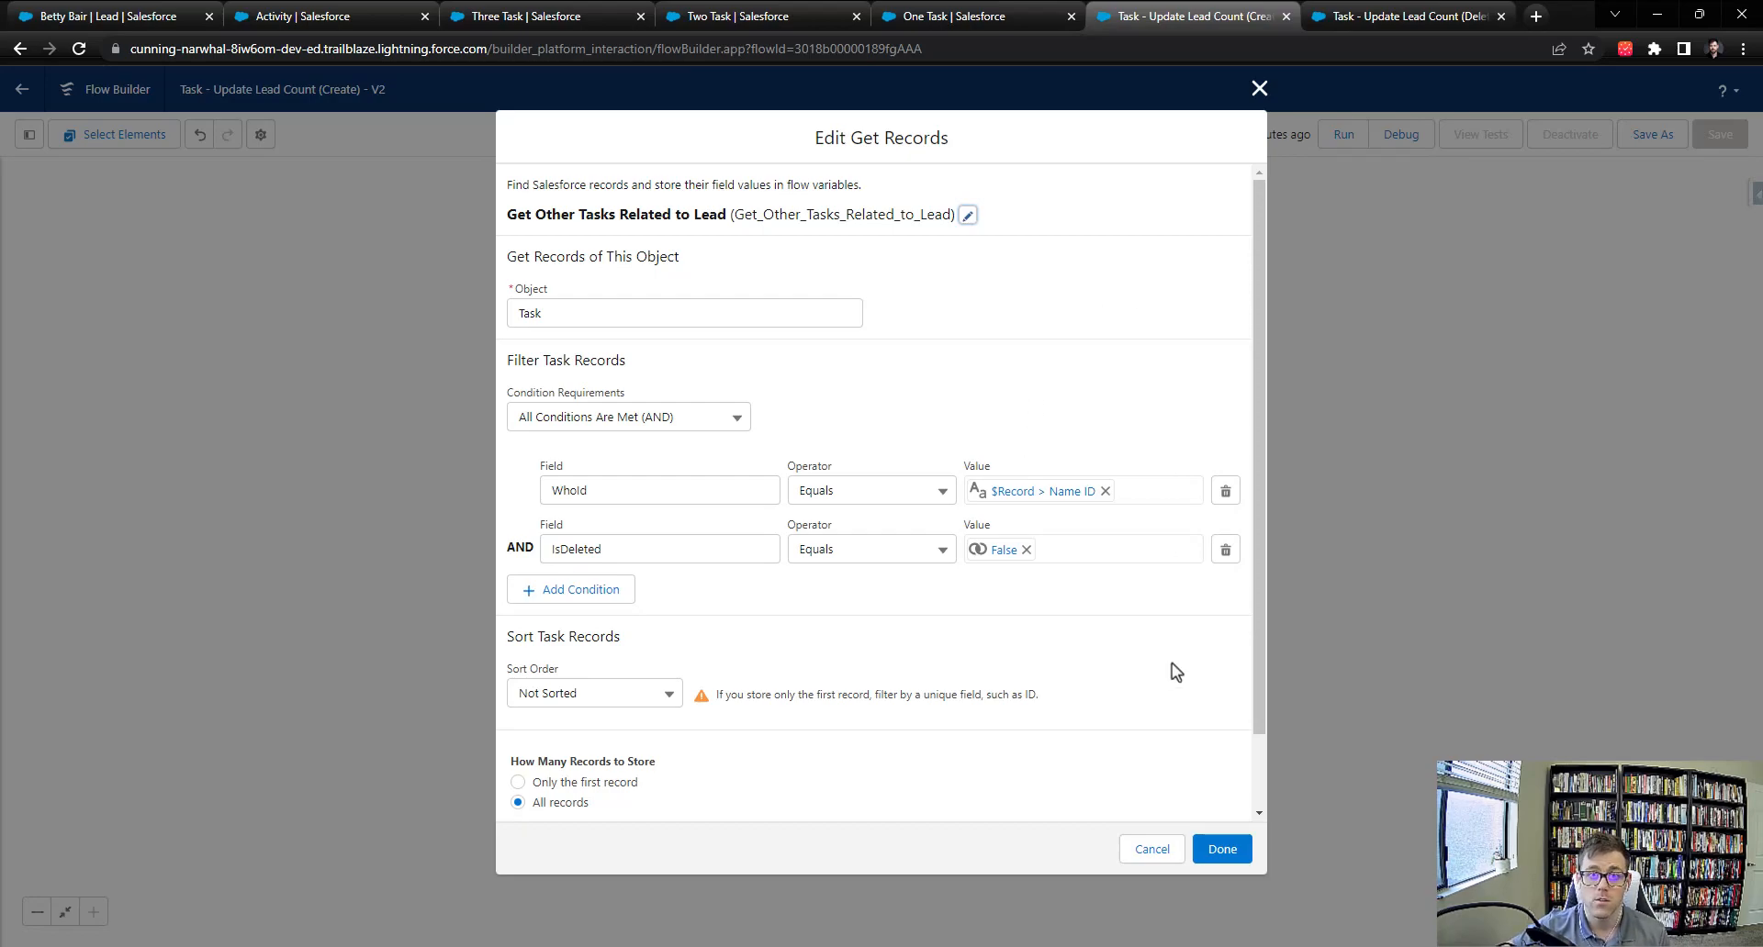
click(1222, 849)
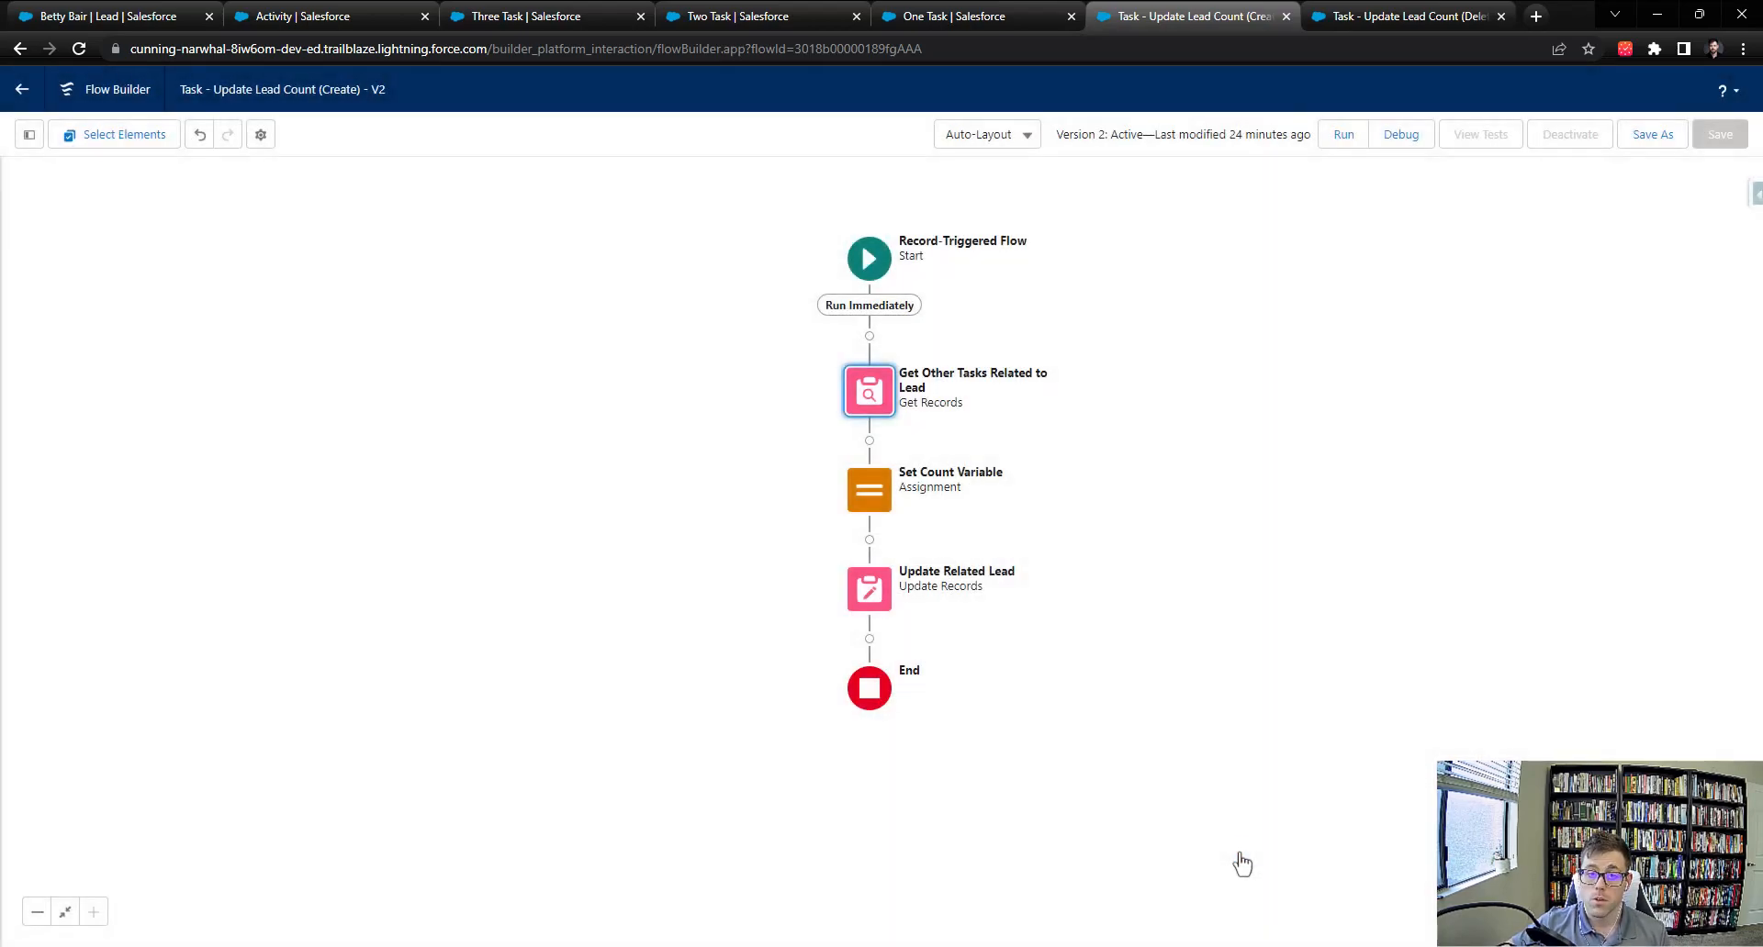